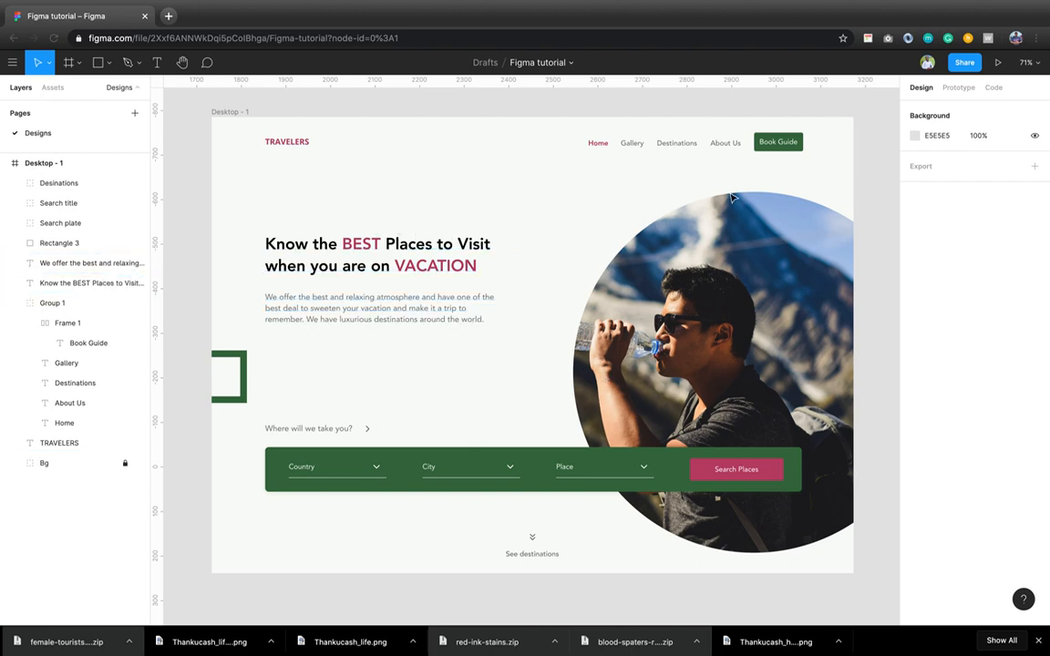
- Examine the finished travel landing page in the Desktop - 1 frame, from its header and headline to the search bar
{"action": "scroll", "coordinate": [384, 191], "scroll_direction": "up", "scroll_amount": 1}
{"action": "scroll", "coordinate": [384, 190], "scroll_direction": "up", "scroll_amount": 3}
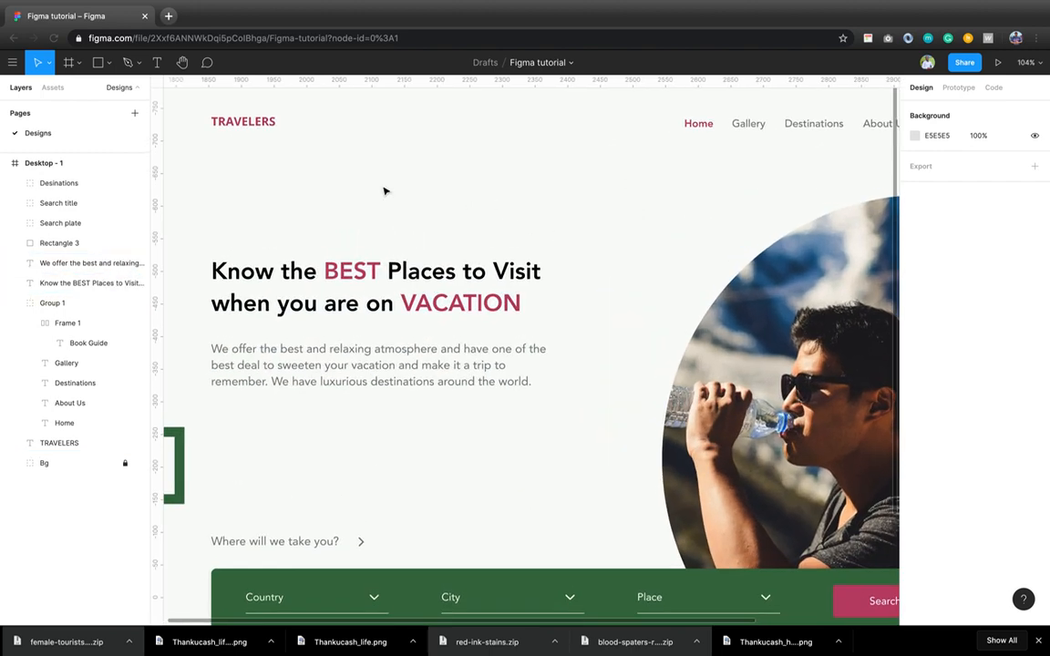
{"action": "scroll", "coordinate": [384, 190], "scroll_direction": "down", "scroll_amount": 3}
{"action": "scroll", "coordinate": [383, 190], "scroll_direction": "down", "scroll_amount": 1}
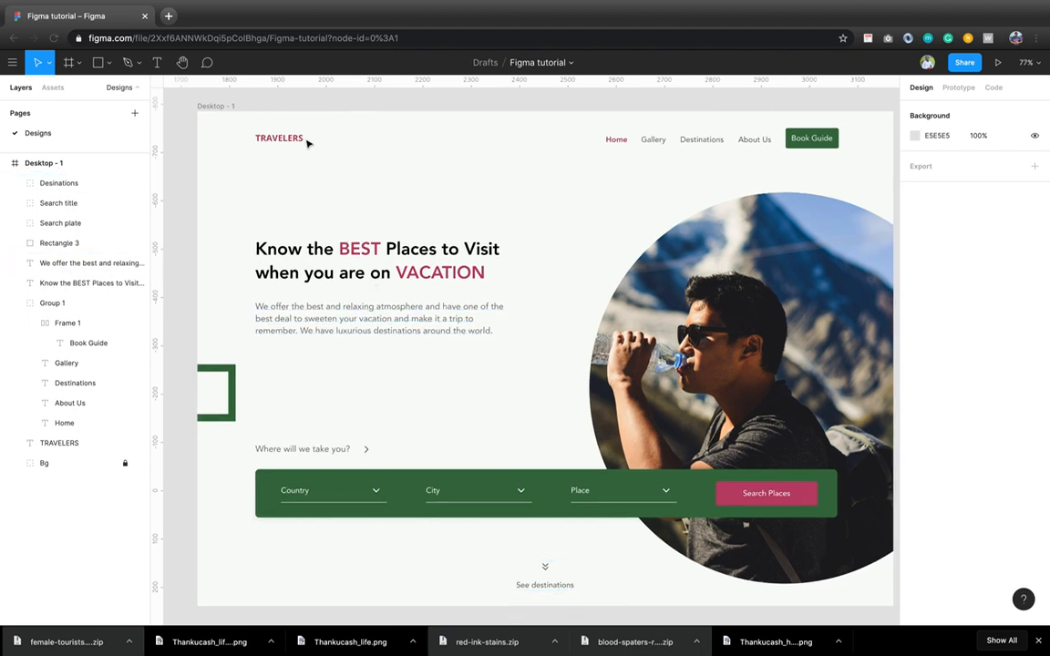
{"action": "scroll", "coordinate": [303, 140], "scroll_direction": "up", "scroll_amount": 2}
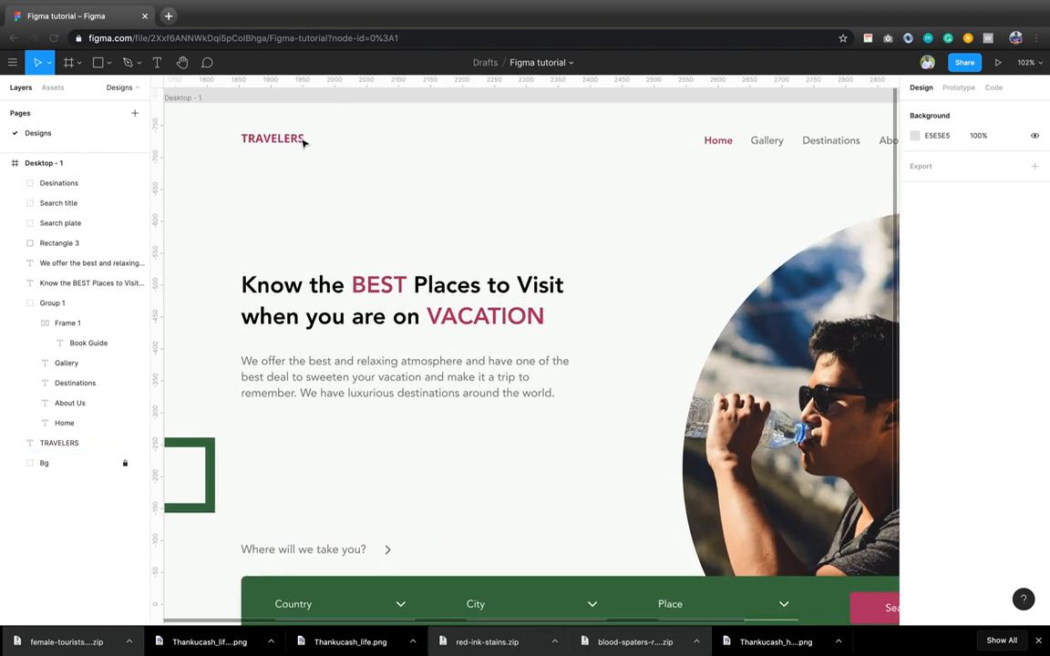
{"action": "scroll", "coordinate": [306, 151], "scroll_direction": "down", "scroll_amount": 1}
{"action": "scroll", "coordinate": [307, 155], "scroll_direction": "down", "scroll_amount": 5}
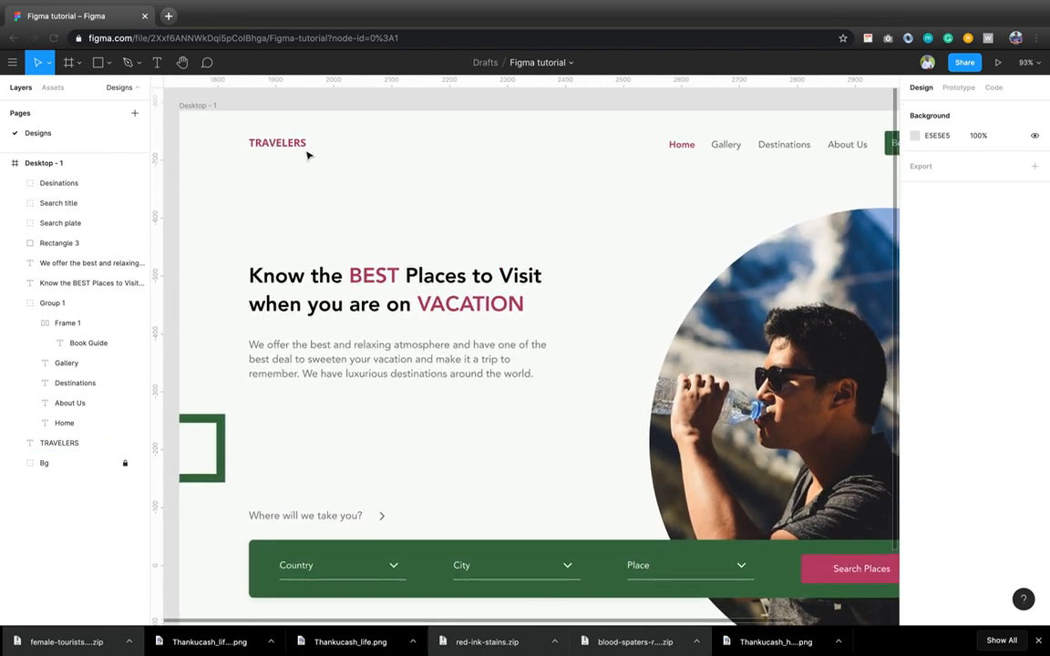
{"action": "scroll", "coordinate": [308, 155], "scroll_direction": "left", "scroll_amount": 1}
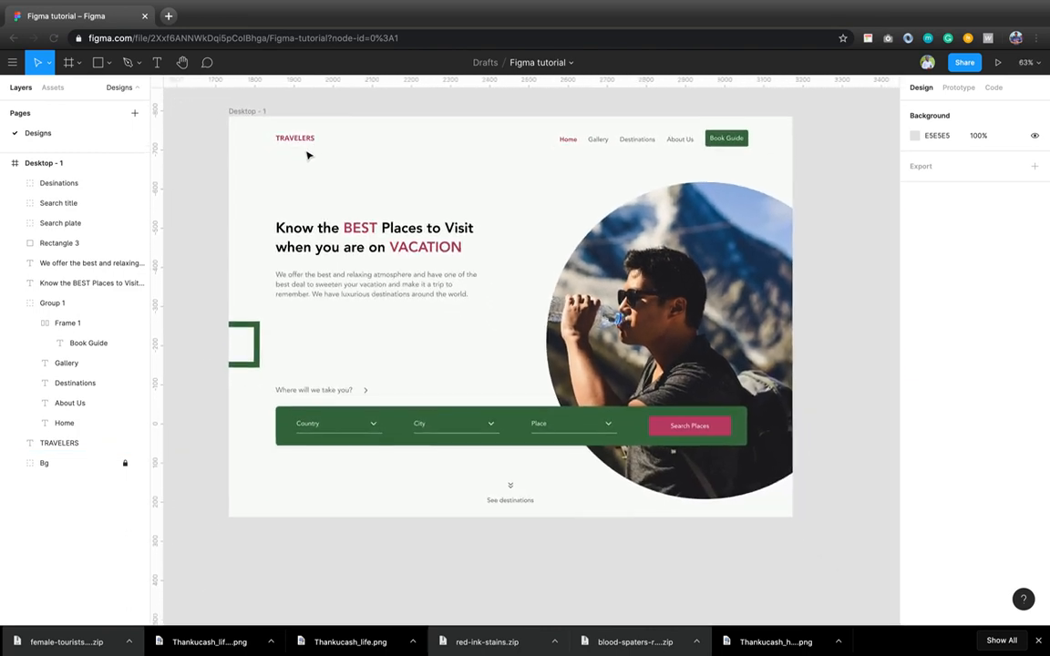
{"action": "scroll", "coordinate": [294, 150], "scroll_direction": "up", "scroll_amount": 2}
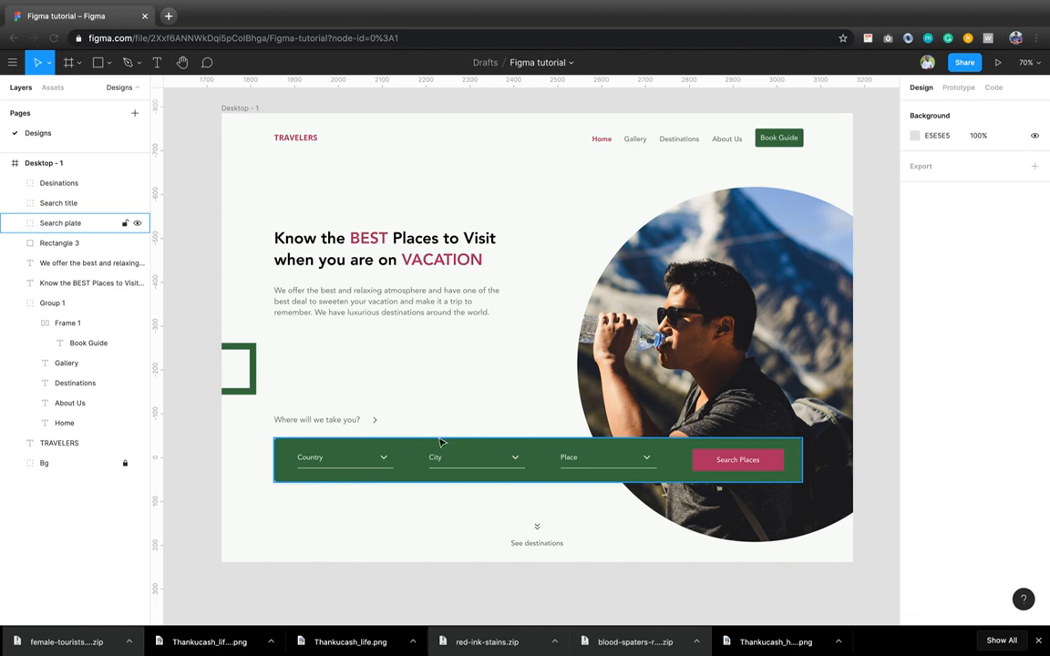
{"action": "left_click", "coordinate": [389, 398]}
{"action": "left_click", "coordinate": [347, 421]}
{"action": "left_click", "coordinate": [405, 361]}
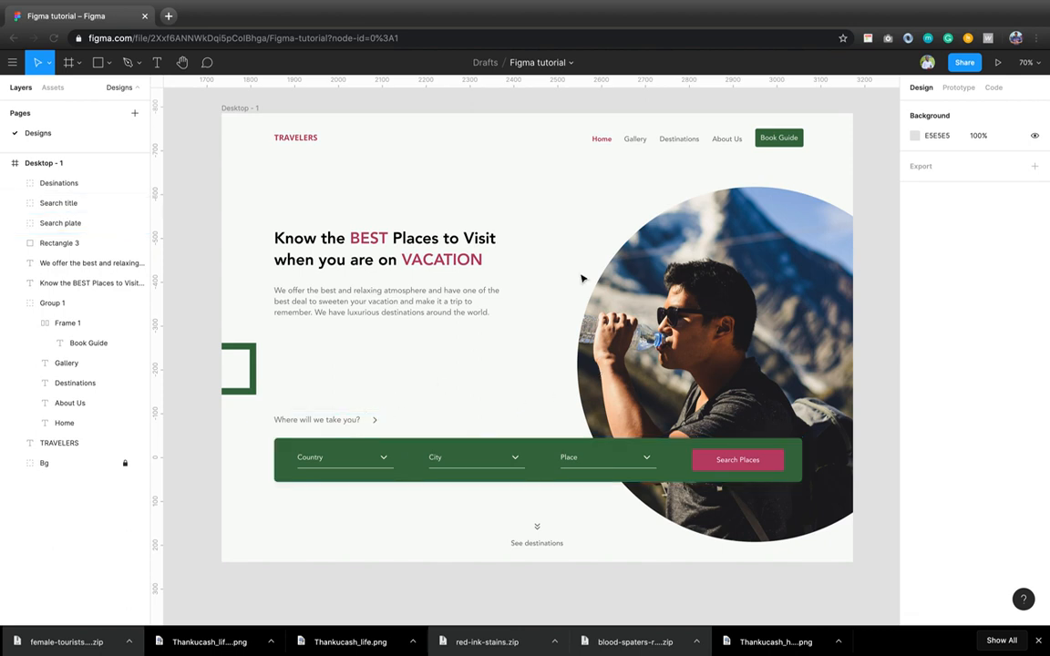
{"action": "scroll", "coordinate": [589, 278], "scroll_direction": "right", "scroll_amount": 3}
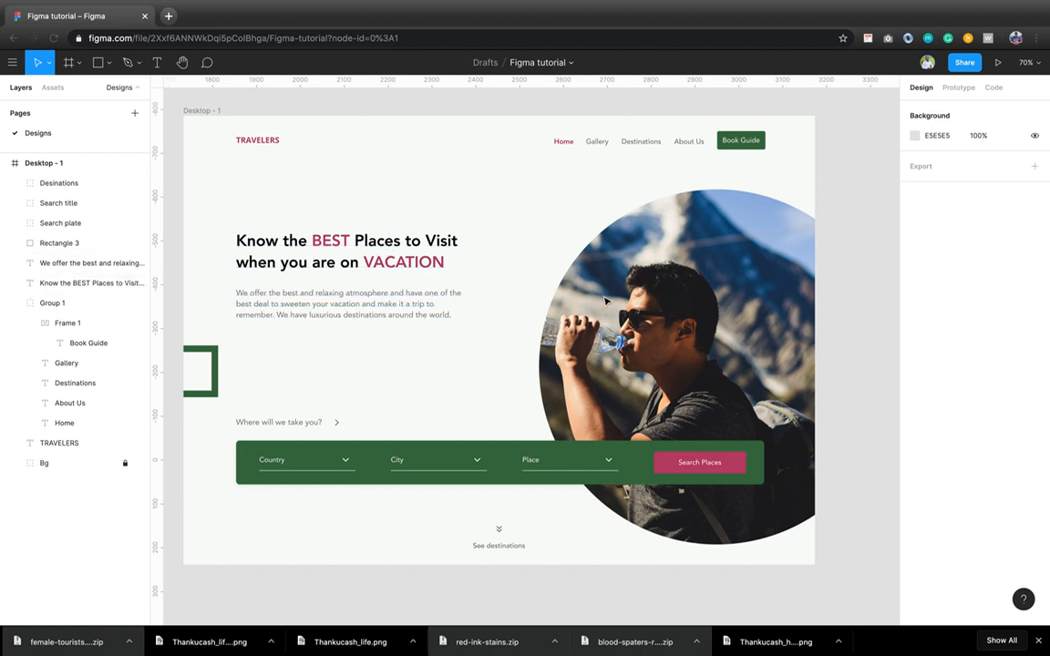
{"action": "scroll", "coordinate": [605, 301], "scroll_direction": "down", "scroll_amount": 3}
{"action": "scroll", "coordinate": [605, 300], "scroll_direction": "up", "scroll_amount": 1}
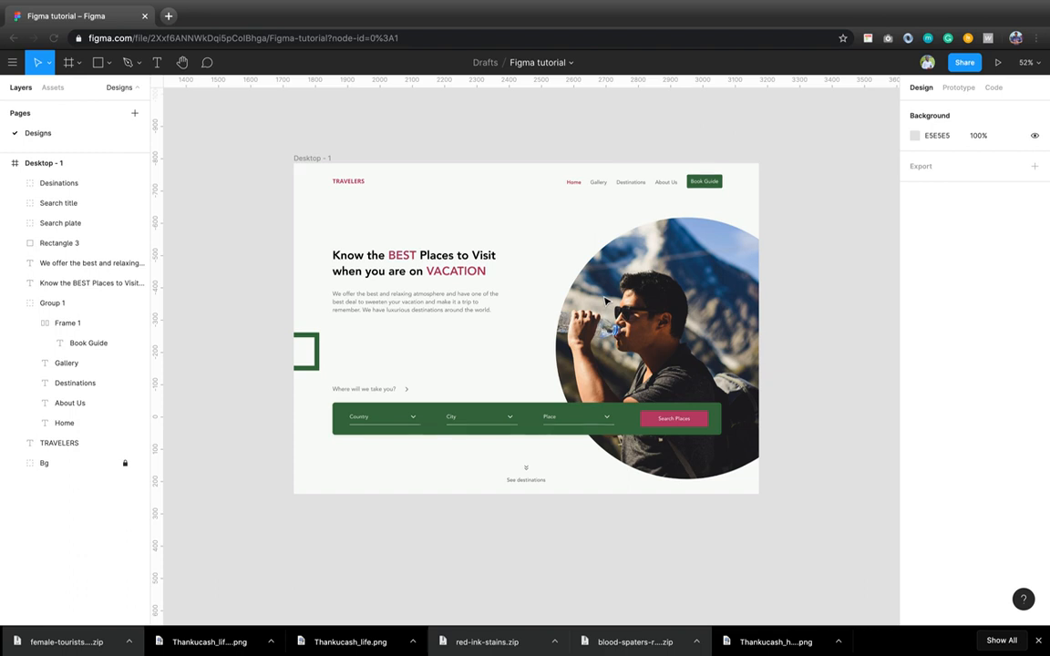
- Create a new 1440×1024 Desktop preset frame on the empty canvas beside the finished design
{"action": "scroll", "coordinate": [605, 300], "scroll_direction": "right", "scroll_amount": 3}
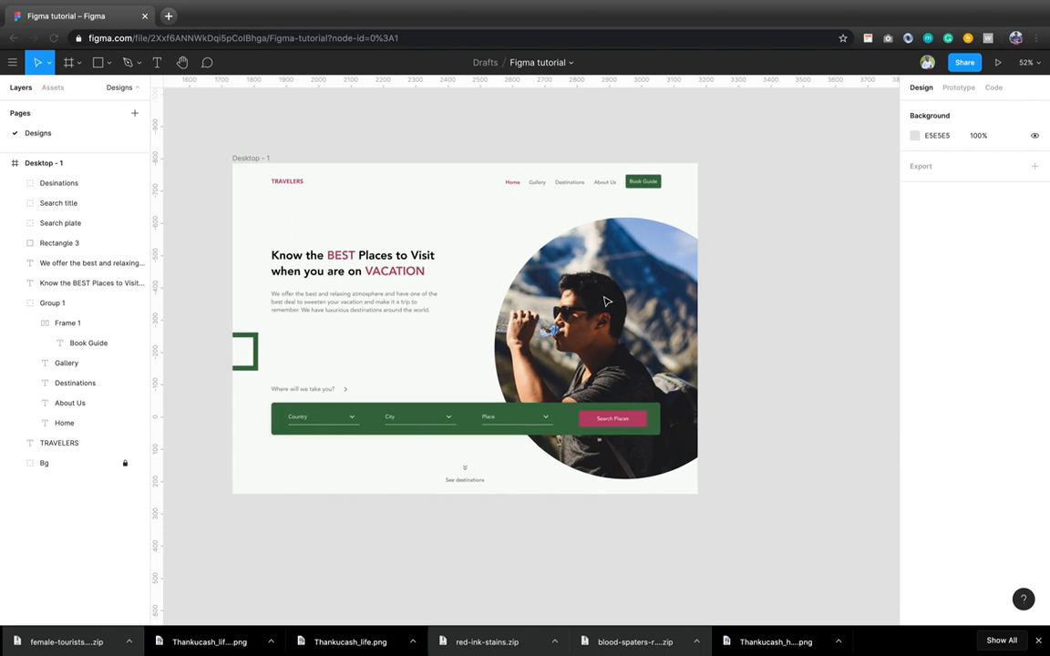
{"action": "scroll", "coordinate": [605, 301], "scroll_direction": "right", "scroll_amount": 15}
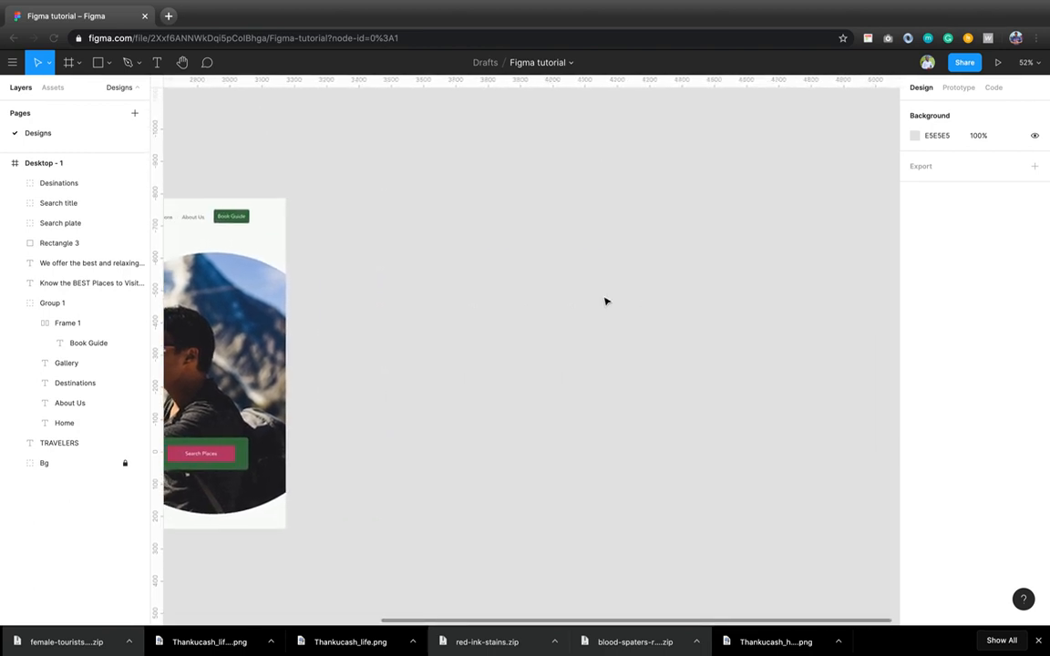
{"action": "scroll", "coordinate": [605, 301], "scroll_direction": "right", "scroll_amount": 5}
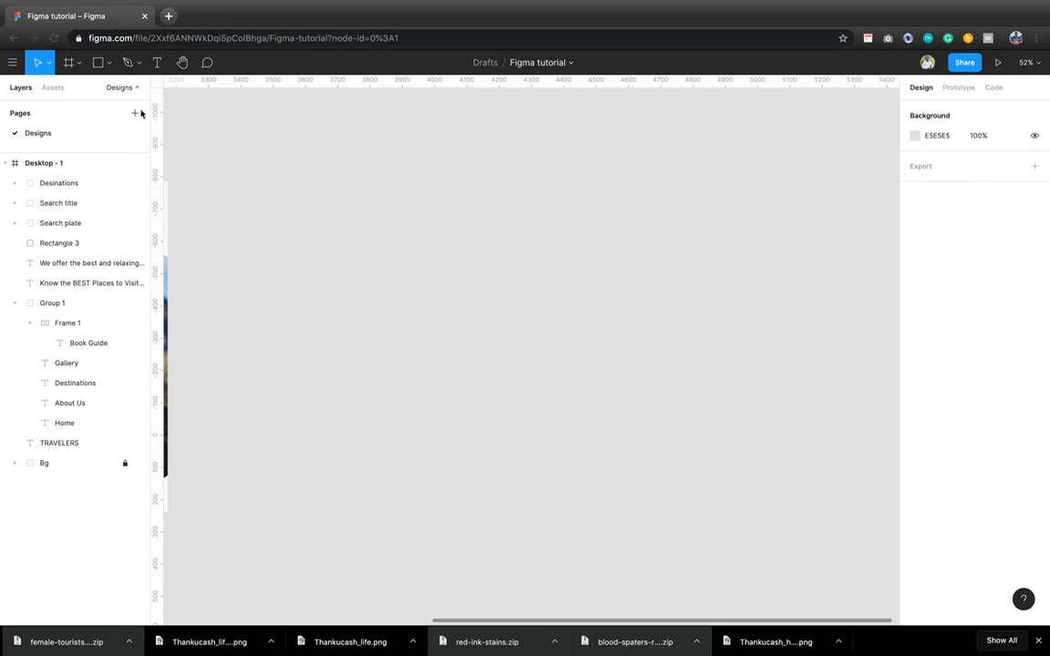
{"action": "scroll", "coordinate": [320, 366], "scroll_direction": "right", "scroll_amount": 1}
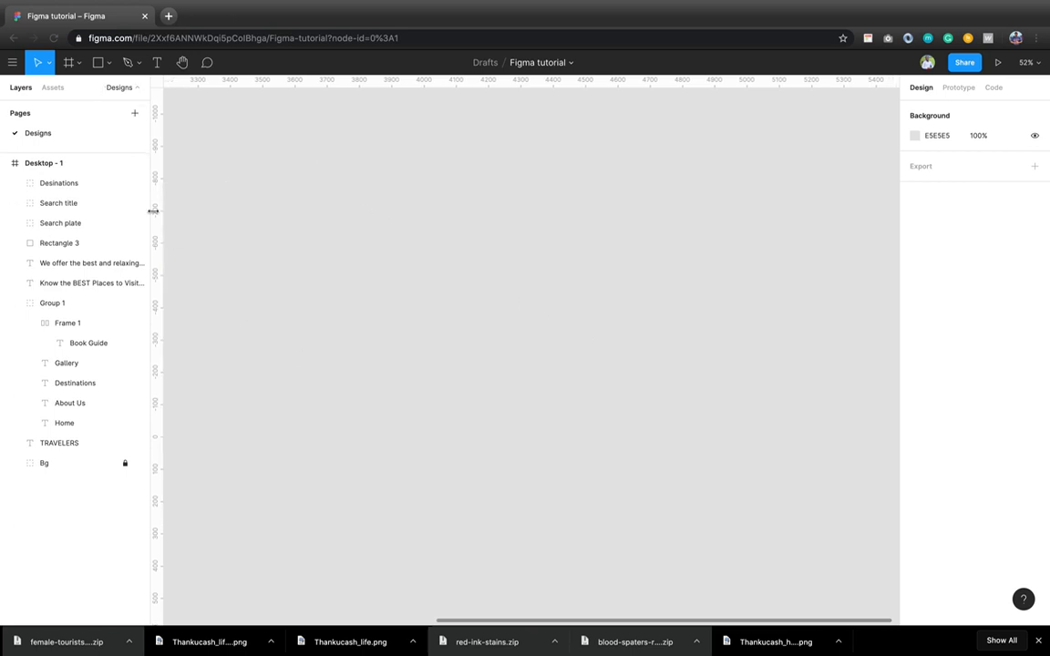
{"action": "left_click", "coordinate": [68, 64]}
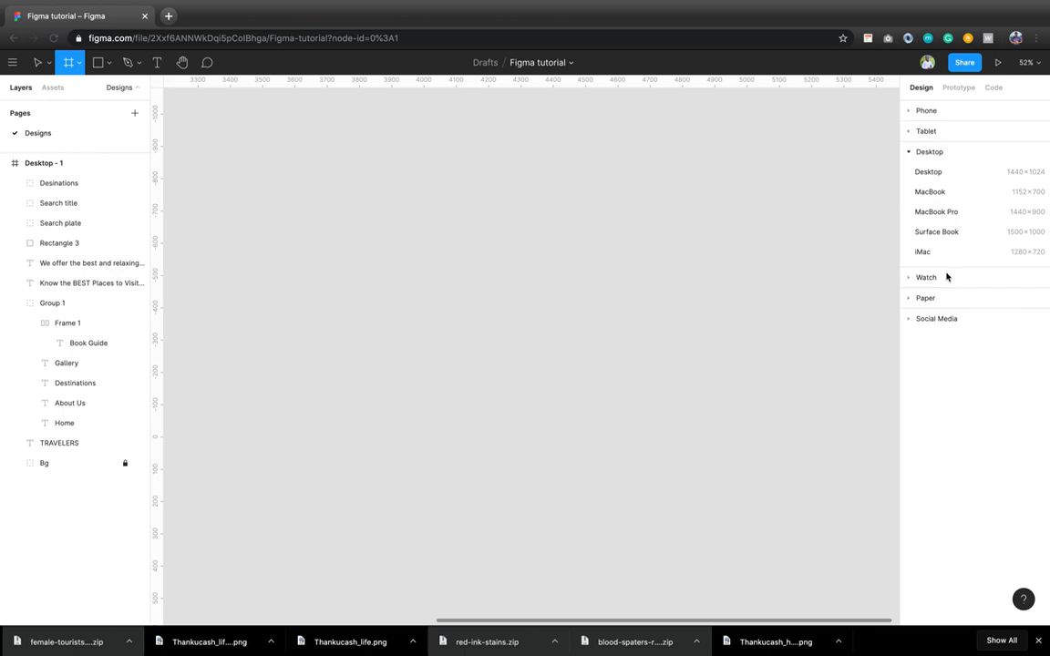
{"action": "left_click", "coordinate": [934, 172]}
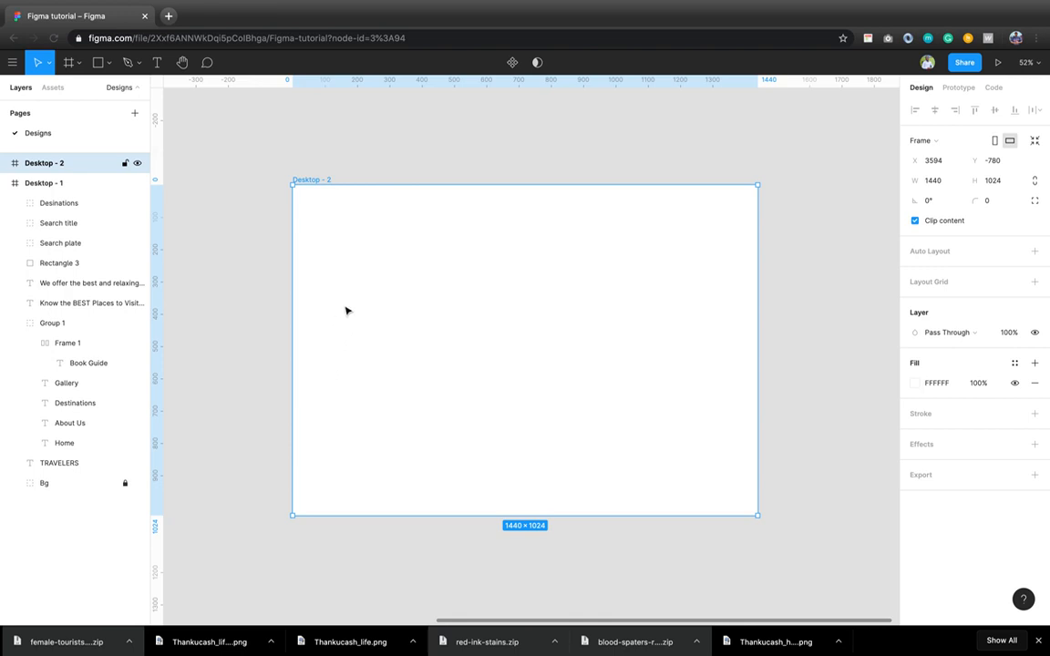
- Compare the finished Desktop - 1 design with the blank Desktop - 2 frame beside it
{"action": "scroll", "coordinate": [346, 311], "scroll_direction": "left", "scroll_amount": 2}
{"action": "scroll", "coordinate": [347, 311], "scroll_direction": "left", "scroll_amount": 10}
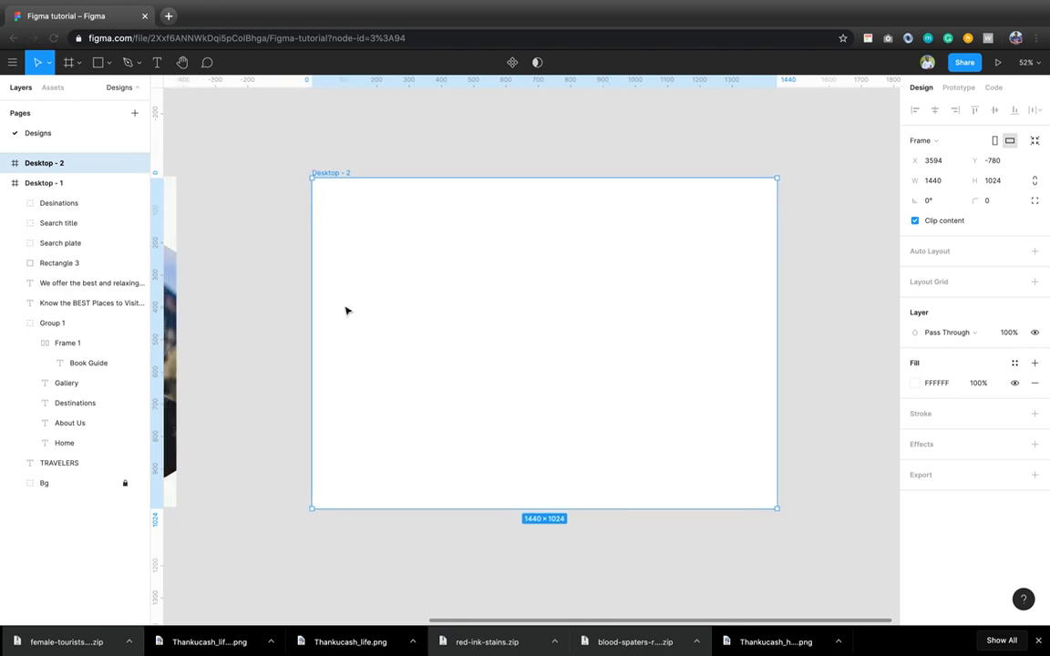
{"action": "scroll", "coordinate": [347, 310], "scroll_direction": "left", "scroll_amount": 3}
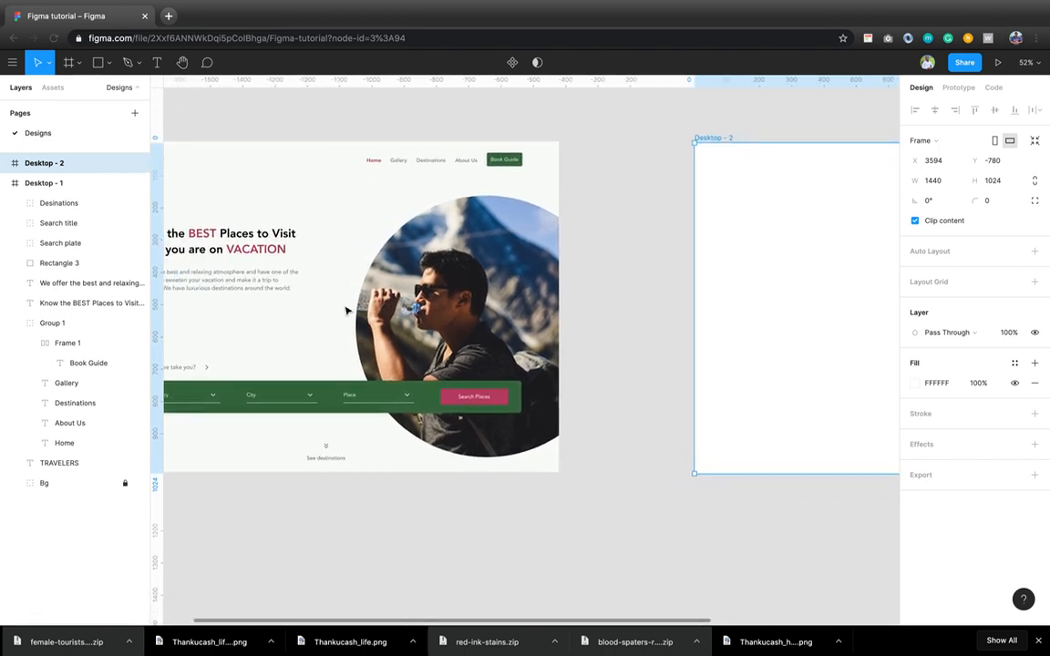
{"action": "scroll", "coordinate": [347, 311], "scroll_direction": "left", "scroll_amount": 3}
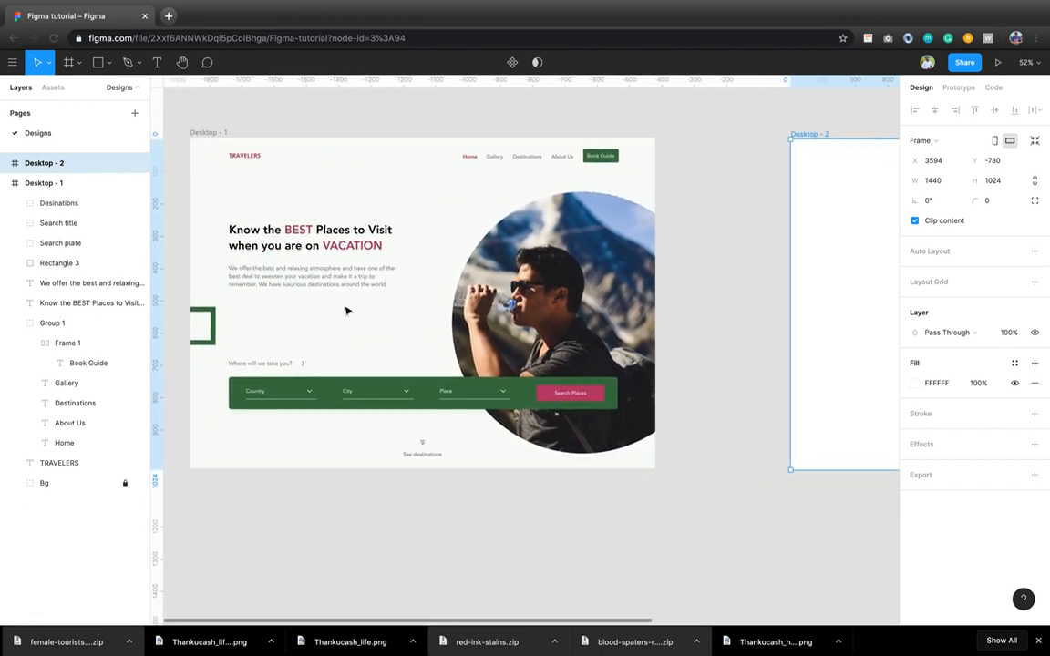
{"action": "scroll", "coordinate": [347, 311], "scroll_direction": "right", "scroll_amount": 4}
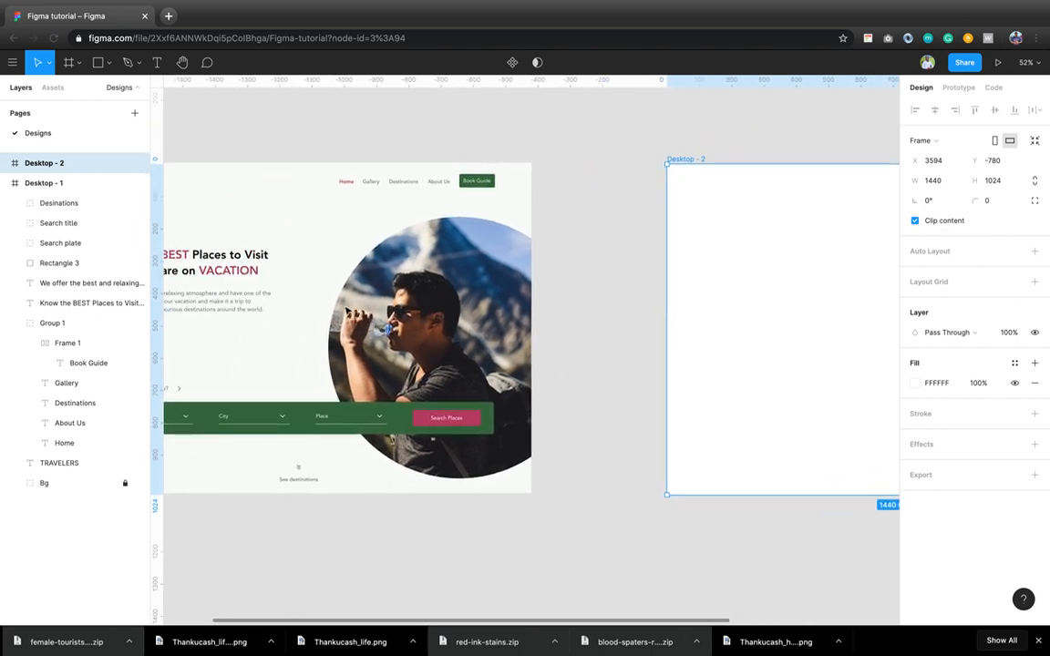
{"action": "scroll", "coordinate": [346, 310], "scroll_direction": "left", "scroll_amount": 3}
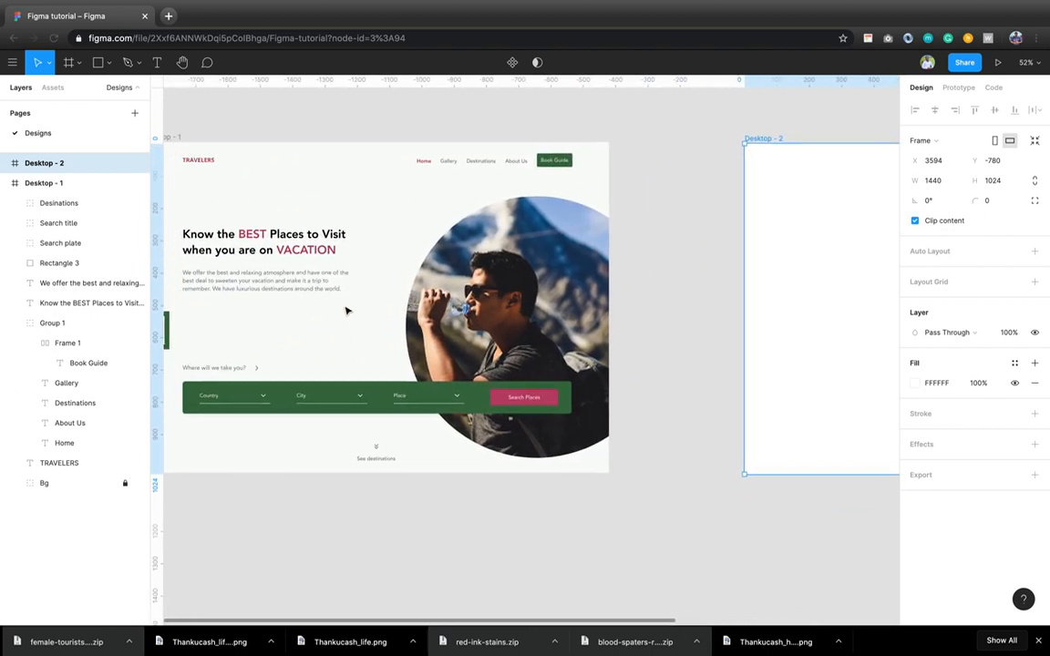
{"action": "scroll", "coordinate": [347, 311], "scroll_direction": "right", "scroll_amount": 15}
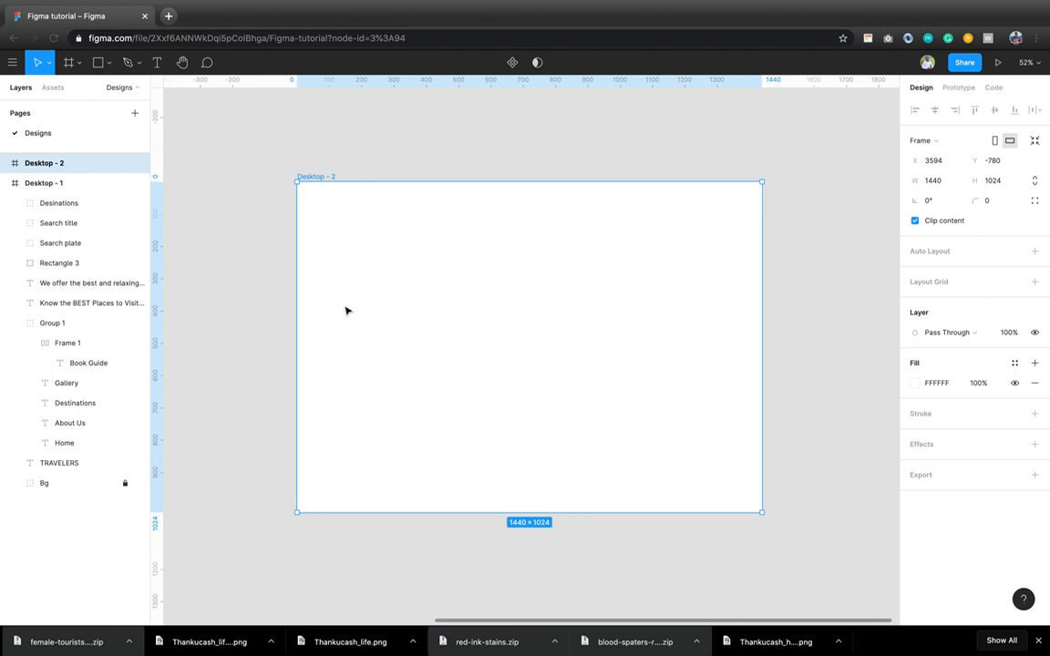
{"action": "left_click", "coordinate": [280, 139]}
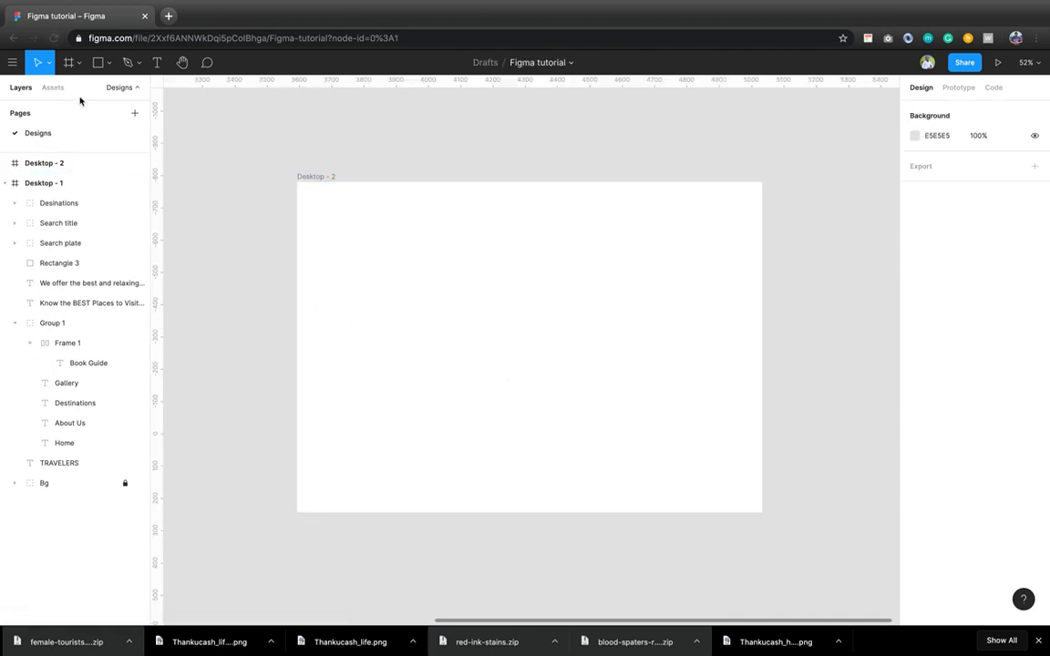
- Add a layout grid to the Desktop - 2 frame and change its type to Columns
{"action": "left_click", "coordinate": [324, 181]}
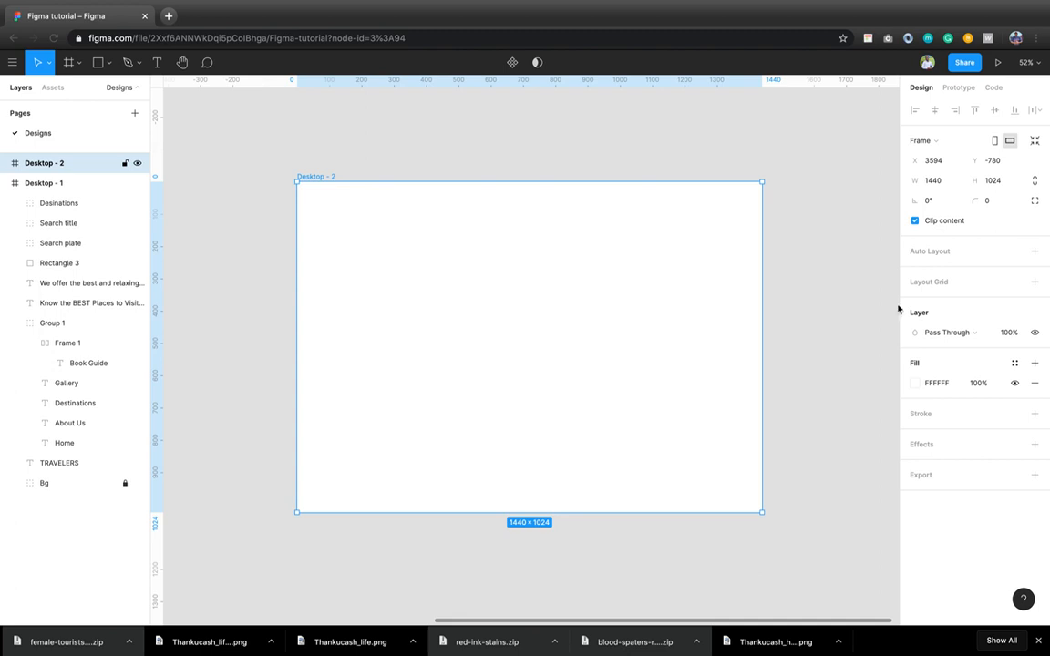
{"action": "left_click", "coordinate": [1034, 283]}
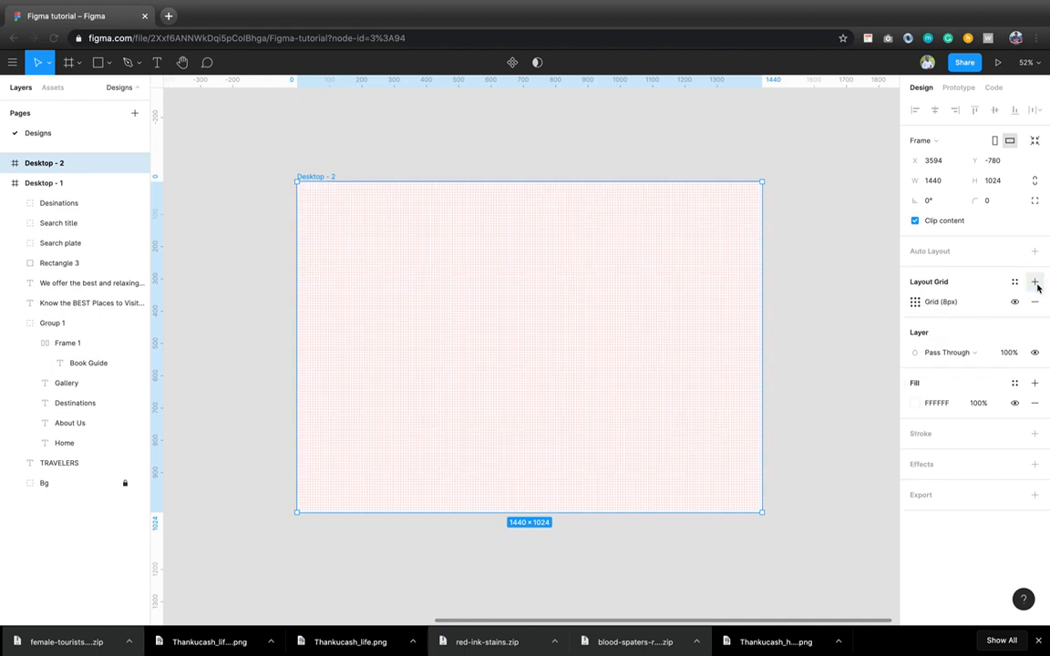
{"action": "left_click", "coordinate": [917, 304]}
{"action": "left_click", "coordinate": [806, 309]}
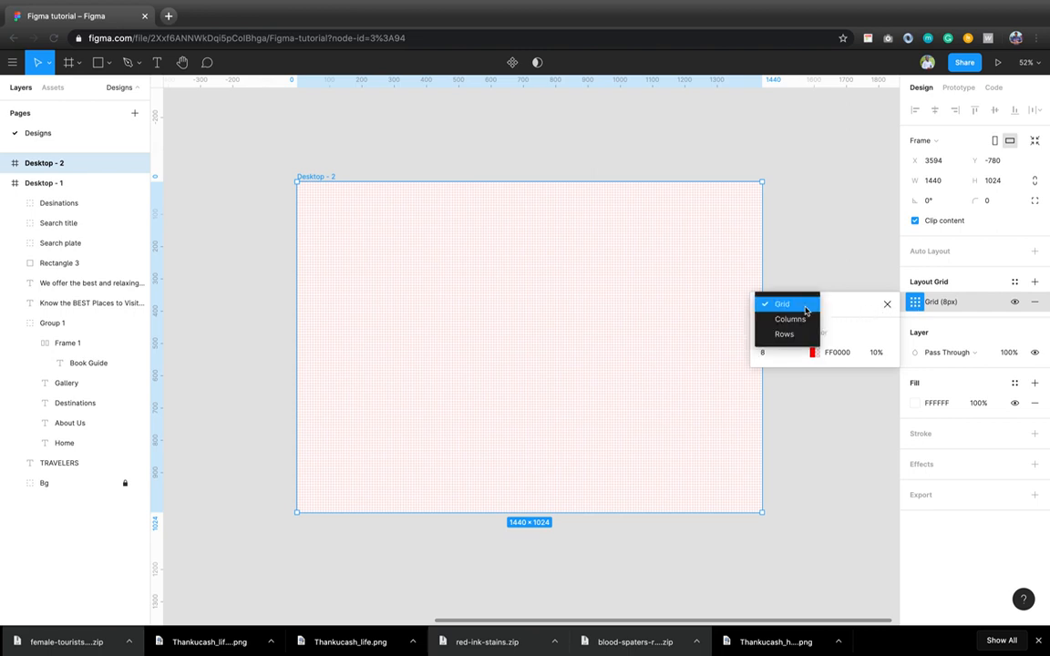
{"action": "left_click", "coordinate": [804, 324]}
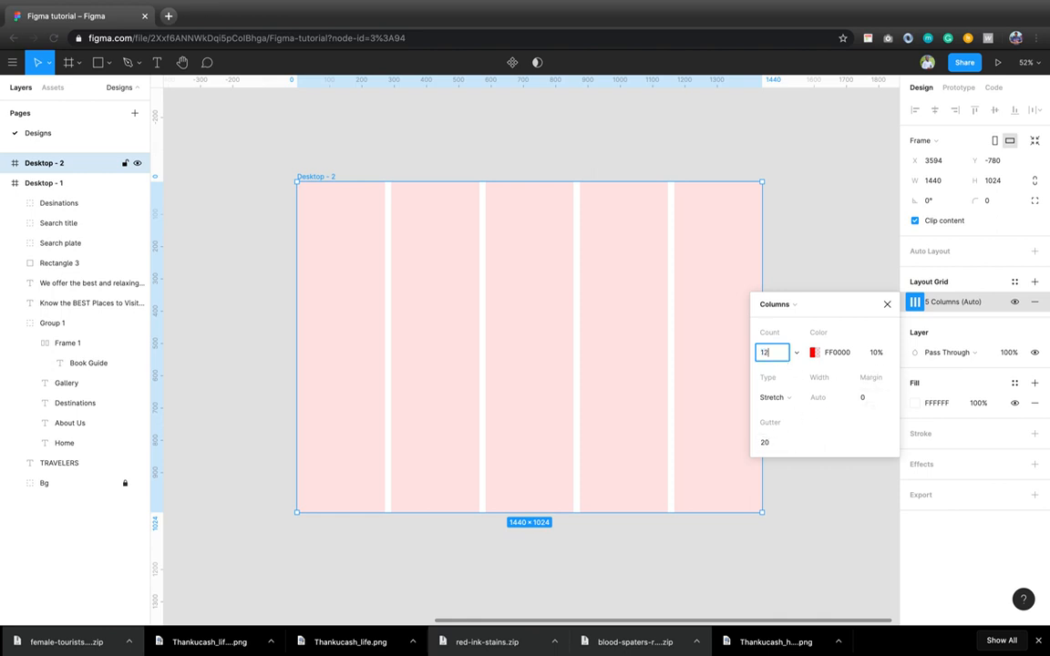
- Set the column grid's count to 12 and its margin to 120
{"action": "key", "text": "Return"}
{"action": "left_click", "coordinate": [873, 398]}
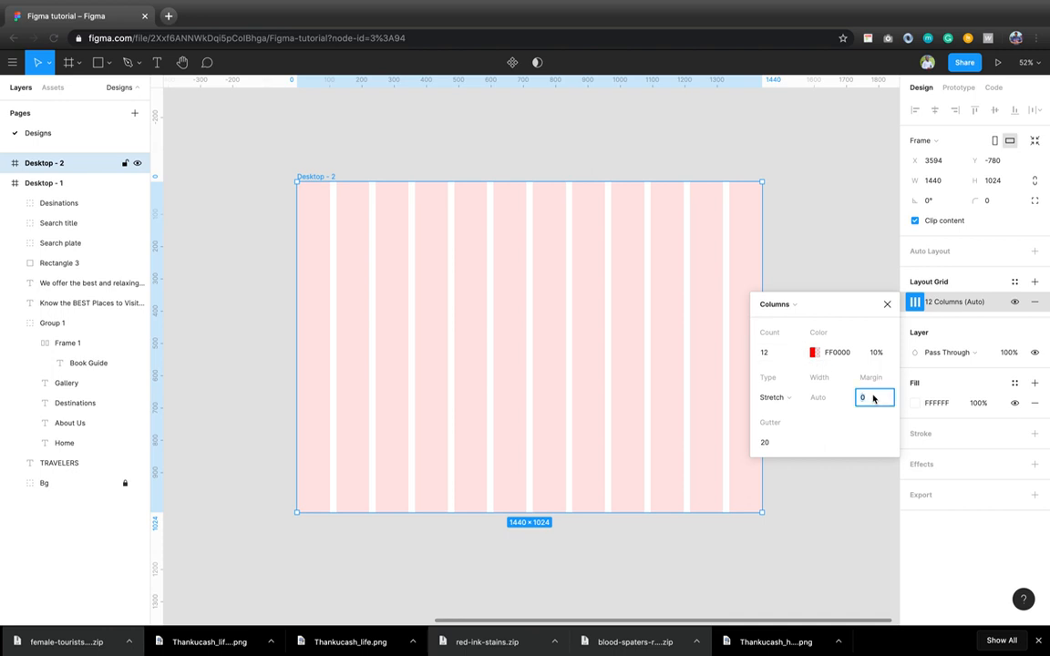
{"action": "key", "text": "Return"}
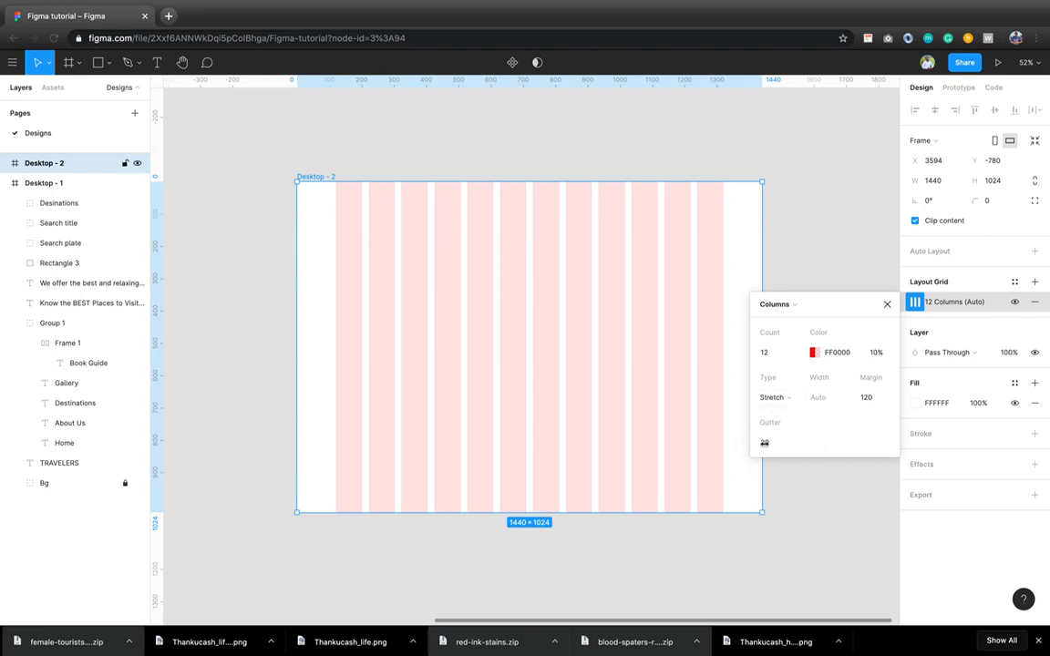
{"action": "left_click", "coordinate": [887, 305]}
- Add the text "Travelers" near the top of the first grid column in the Desktop - 2 frame
{"action": "scroll", "coordinate": [403, 345], "scroll_direction": "left", "scroll_amount": 3}
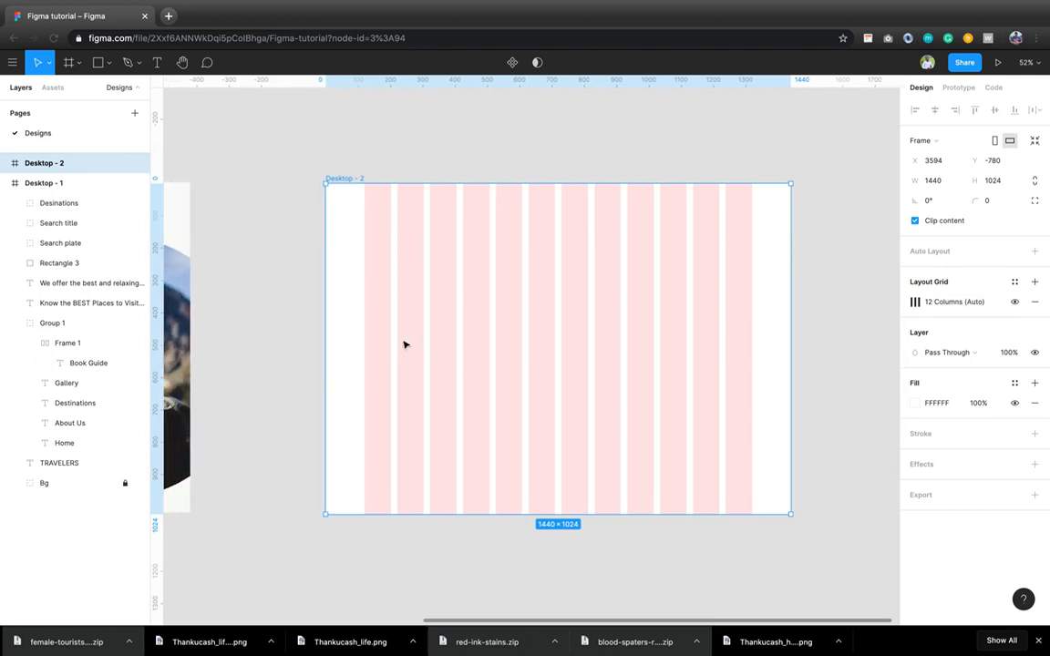
{"action": "scroll", "coordinate": [405, 345], "scroll_direction": "left", "scroll_amount": 3}
{"action": "scroll", "coordinate": [405, 345], "scroll_direction": "up", "scroll_amount": 2}
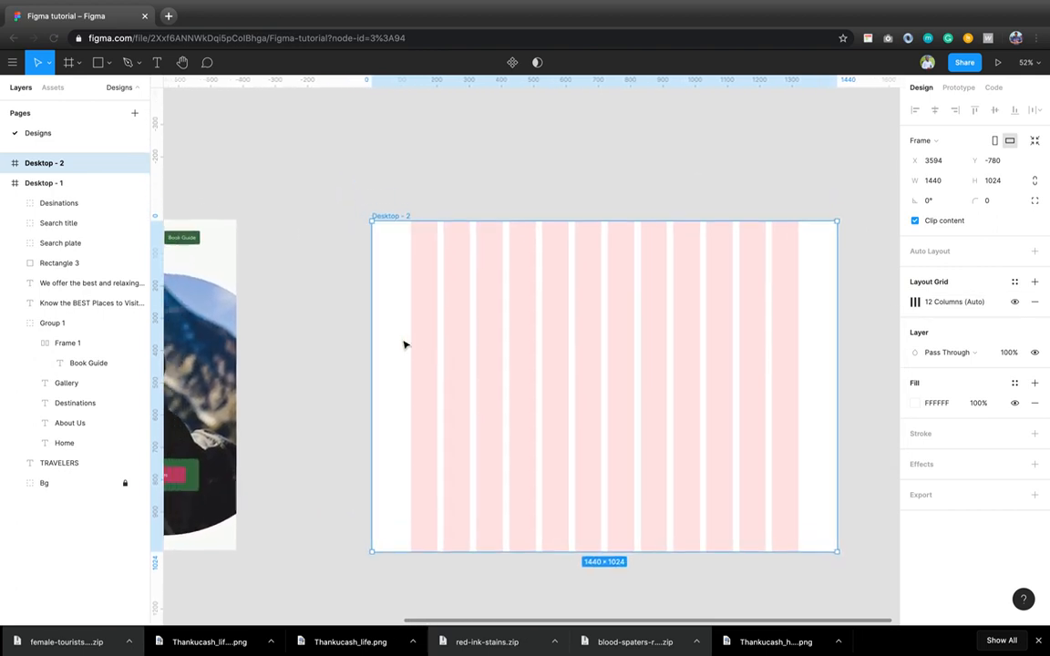
{"action": "scroll", "coordinate": [404, 345], "scroll_direction": "up", "scroll_amount": 3}
{"action": "scroll", "coordinate": [412, 332], "scroll_direction": "right", "scroll_amount": 1}
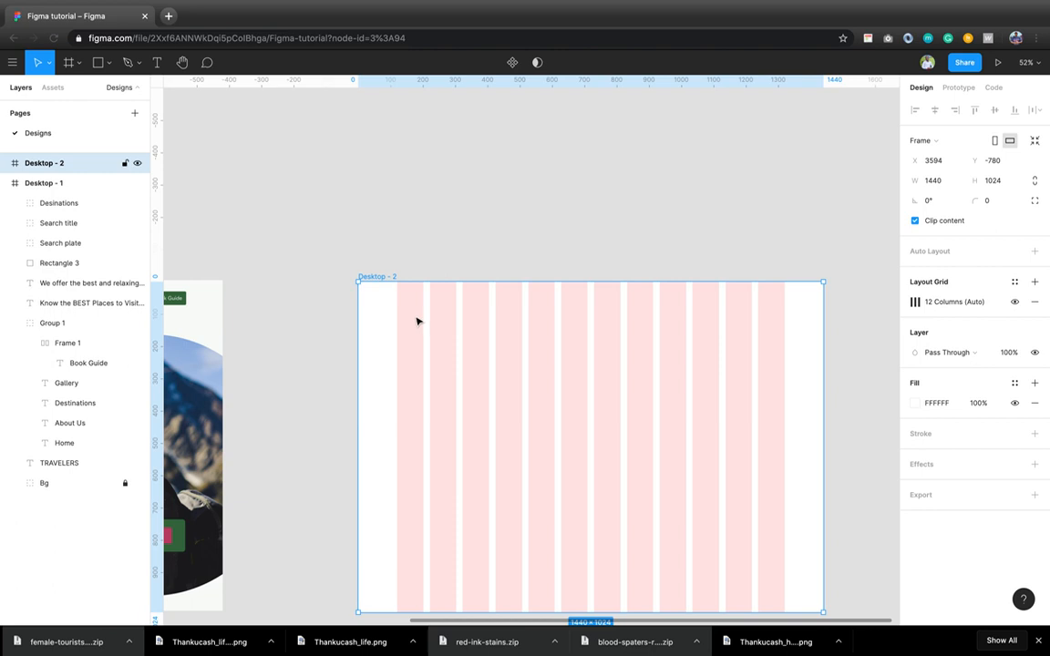
{"action": "key", "text": "t"}
{"action": "left_click", "coordinate": [538, 325]}
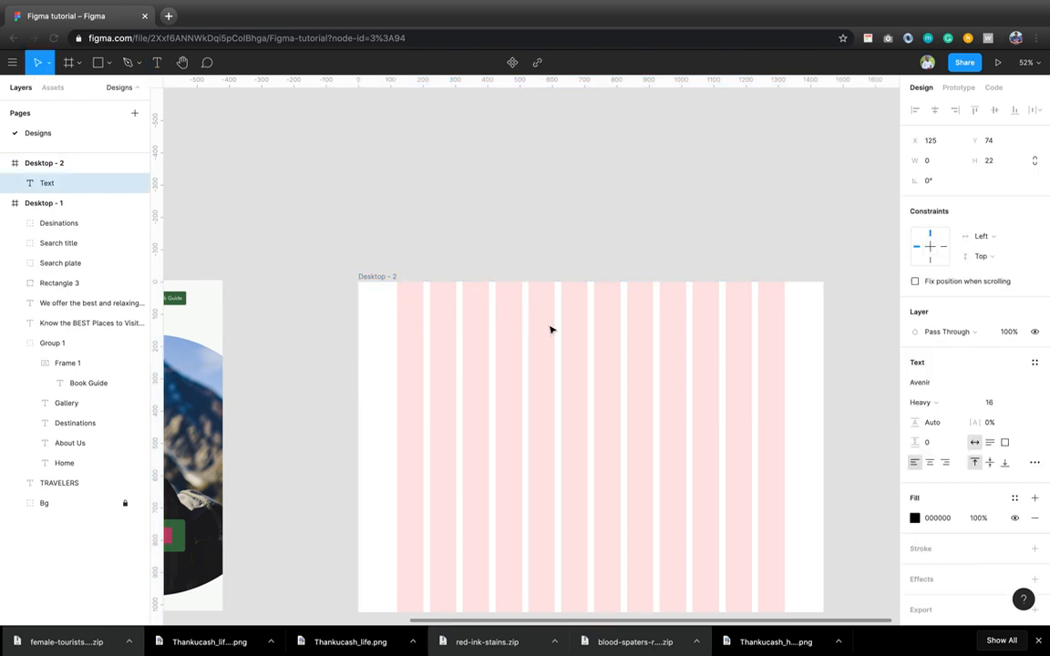
{"action": "type", "text": "Travelers"}
{"action": "key", "text": "Escape"}
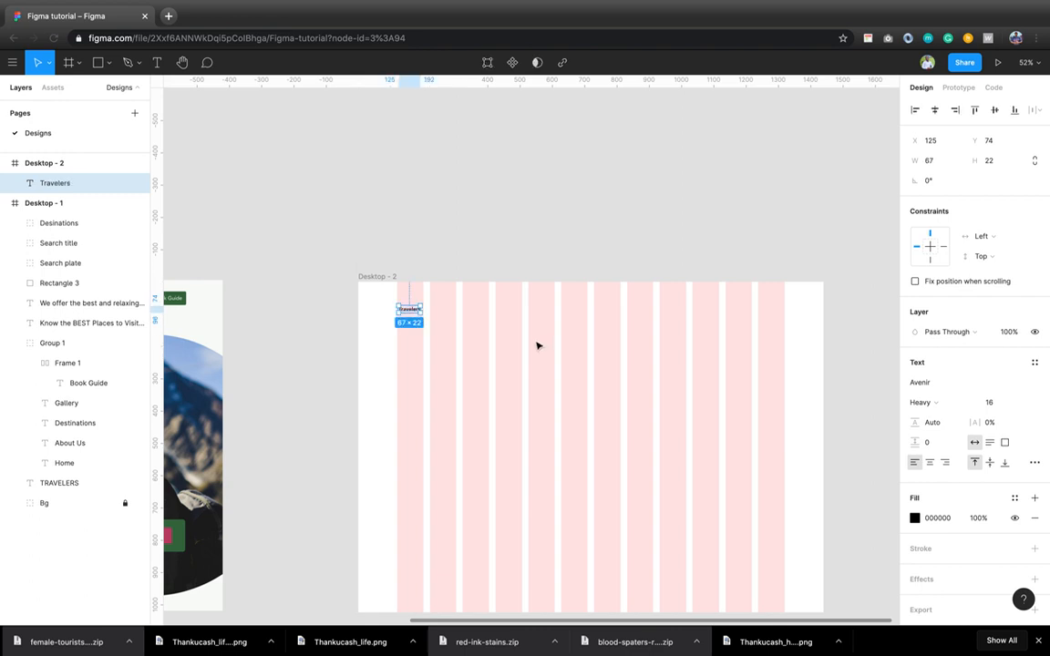
- Change the font of the "Travelers" text to Open Sans
{"action": "left_click", "coordinate": [949, 387]}
{"action": "type", "text": "Open"}
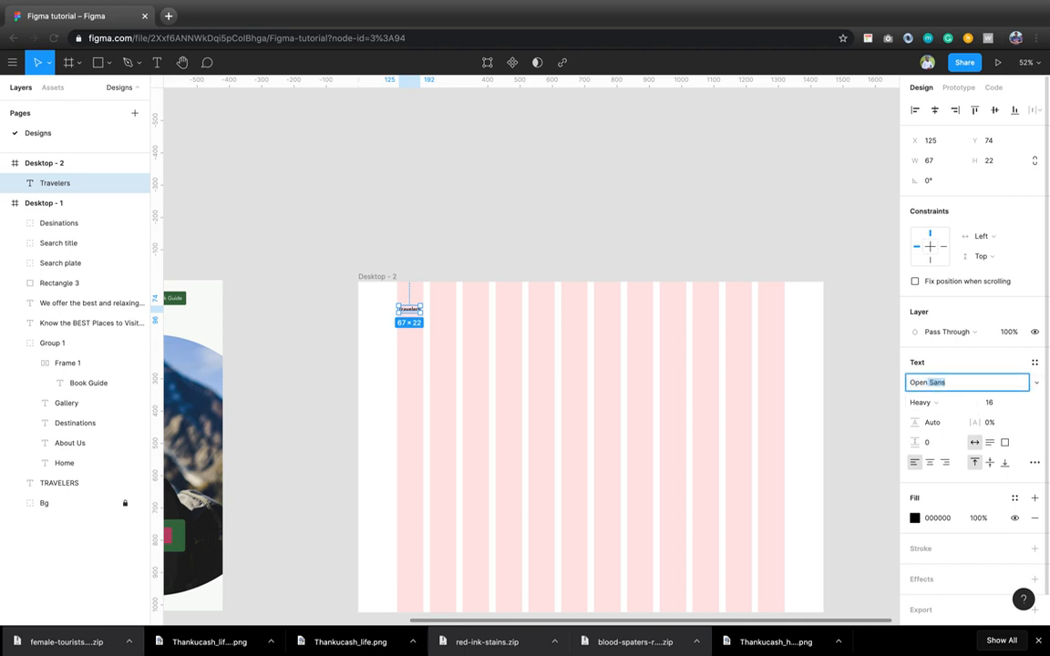
{"action": "key", "text": "Return"}
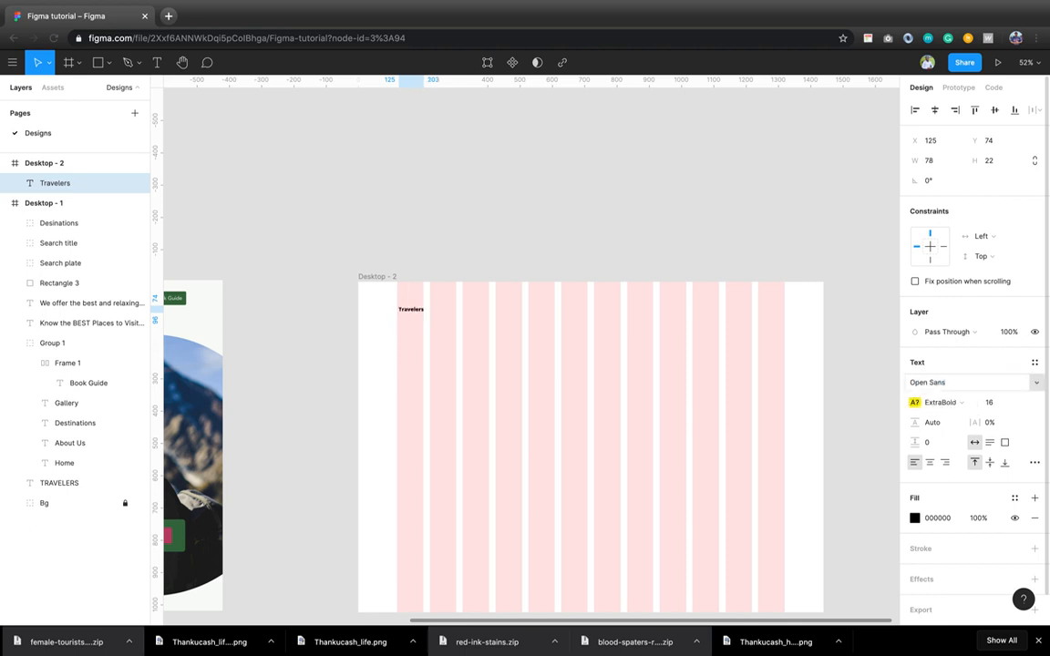
- Move the "Travelers" text to X 120, Y 49, aligned with the start of the first grid column
{"action": "key", "text": "Up"}
{"action": "scroll", "coordinate": [423, 311], "scroll_direction": "up", "scroll_amount": 1}
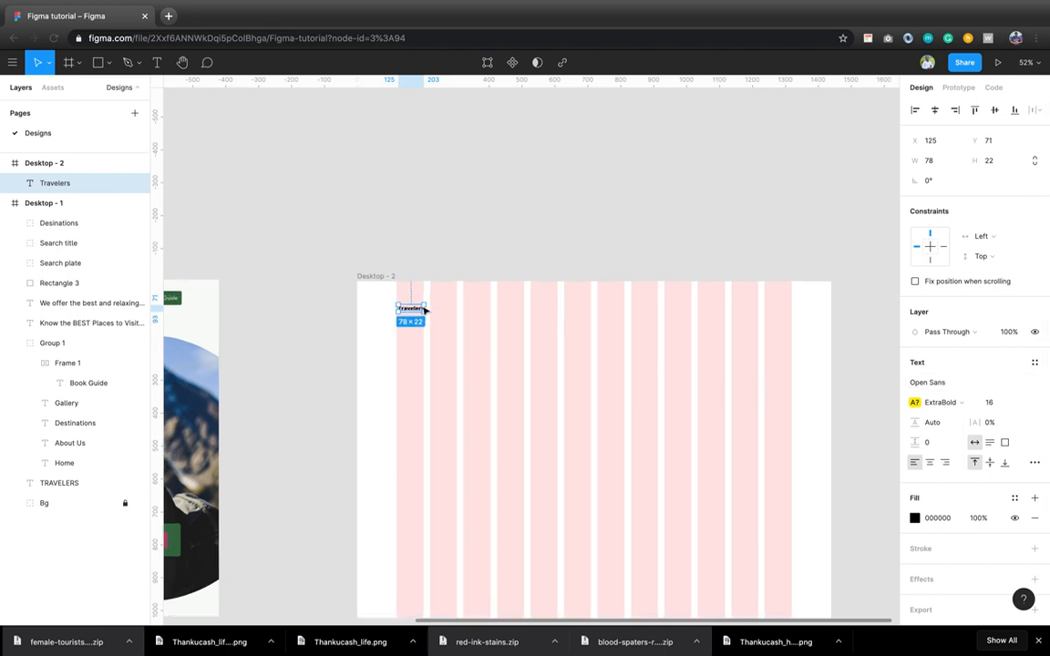
{"action": "scroll", "coordinate": [424, 311], "scroll_direction": "up", "scroll_amount": 5}
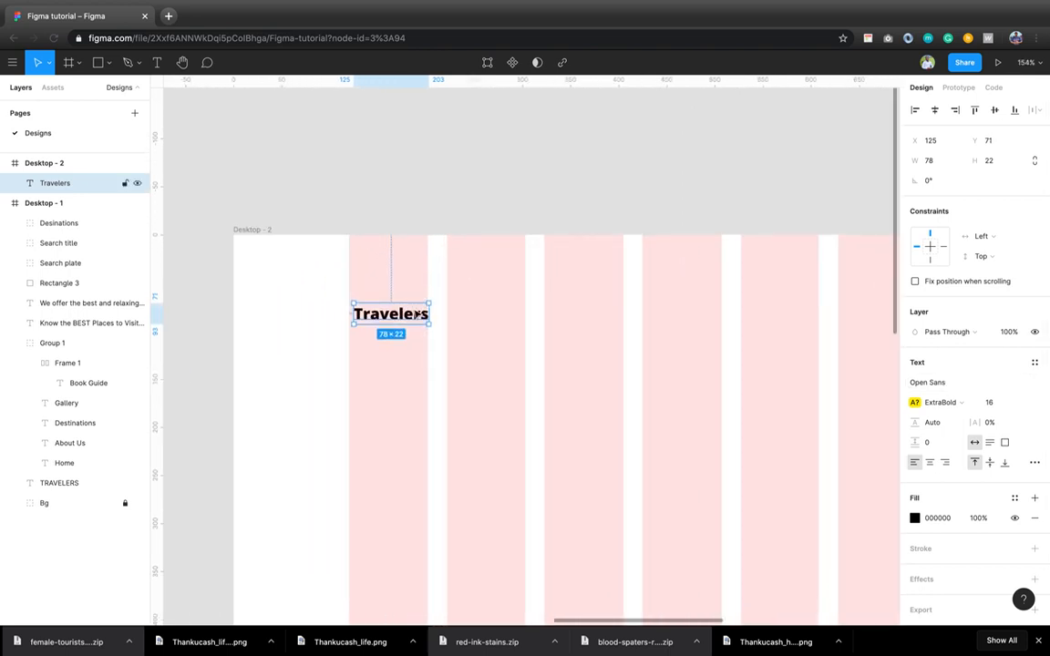
{"action": "left_click_drag", "start_coordinate": [416, 314], "coordinate": [411, 298]}
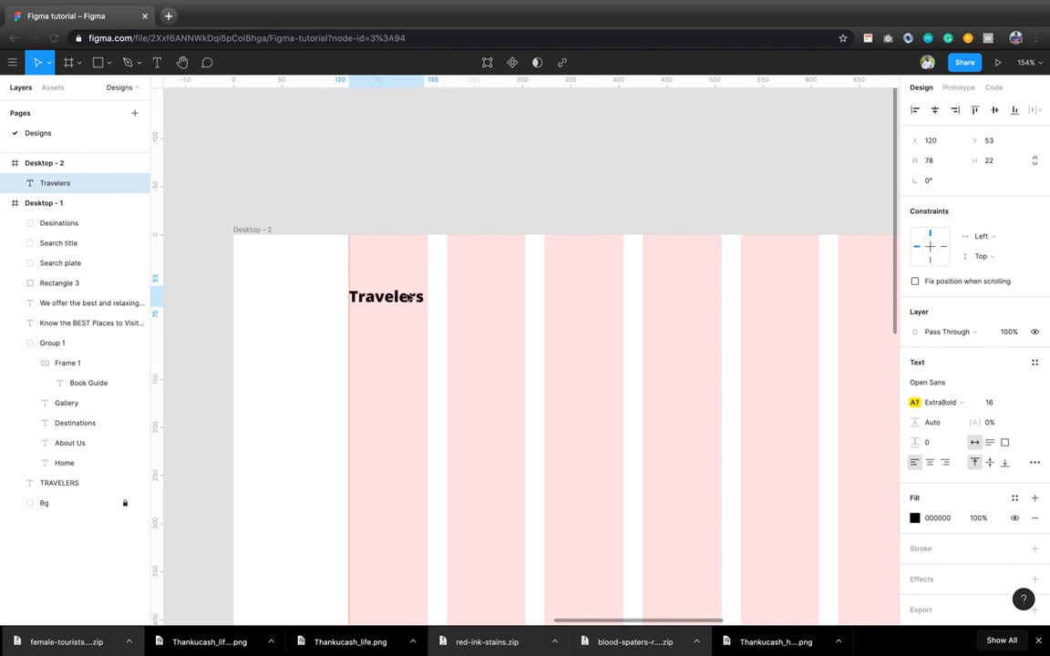
{"action": "scroll", "coordinate": [335, 312], "scroll_direction": "up", "scroll_amount": 10}
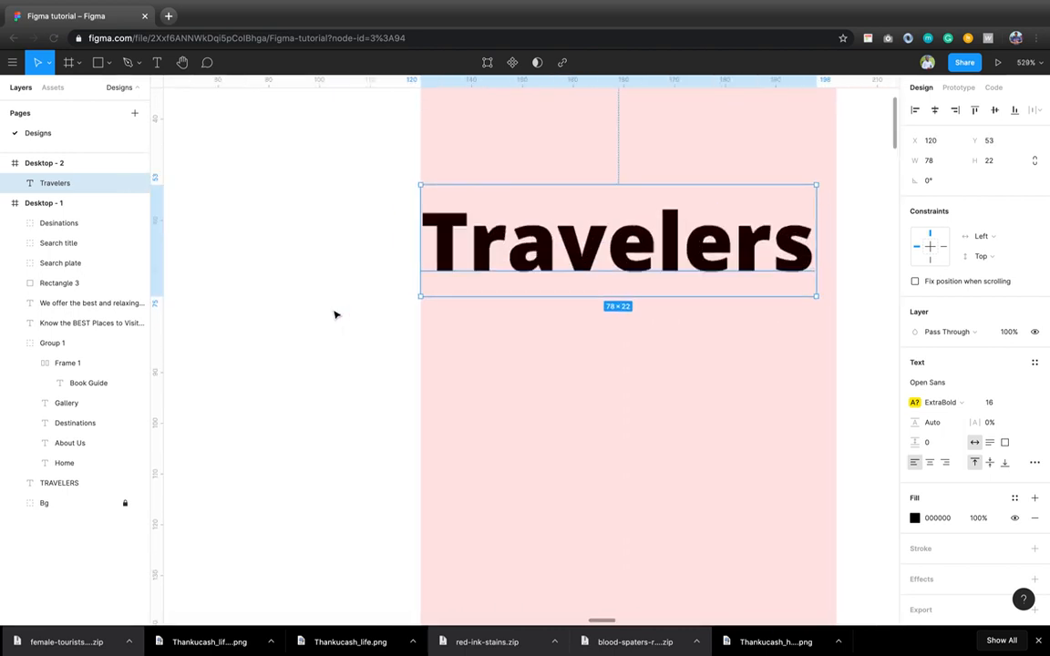
{"action": "scroll", "coordinate": [335, 313], "scroll_direction": "down", "scroll_amount": 6}
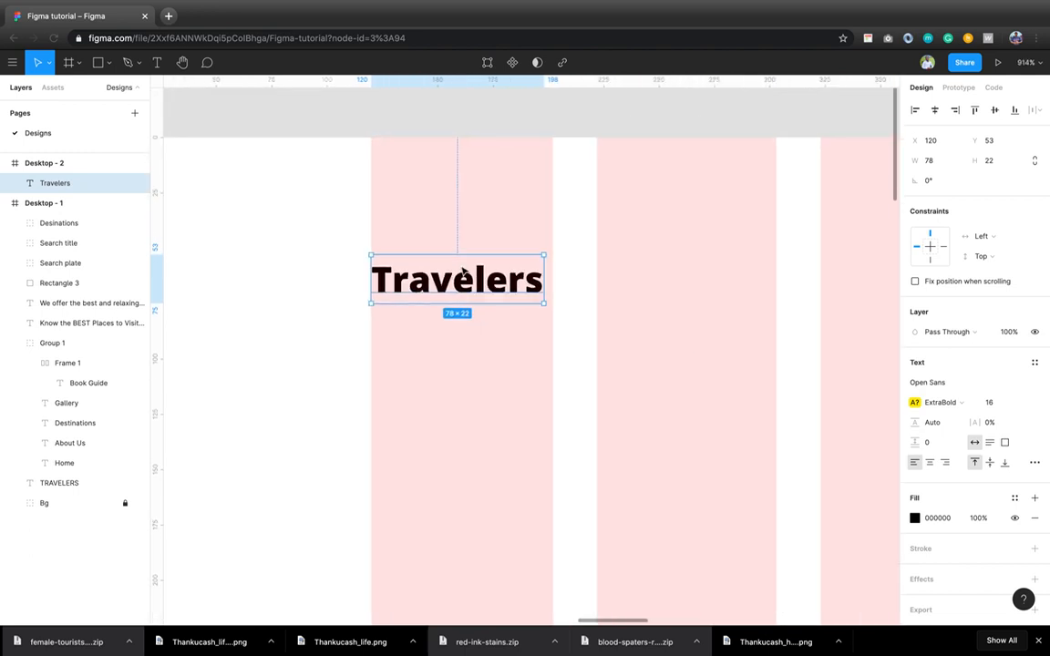
{"action": "mouse_move", "coordinate": [463, 271]}
{"action": "left_mouse_down"}
{"action": "mouse_move", "coordinate": [481, 267]}
{"action": "mouse_move", "coordinate": [461, 266]}
{"action": "left_mouse_up"}
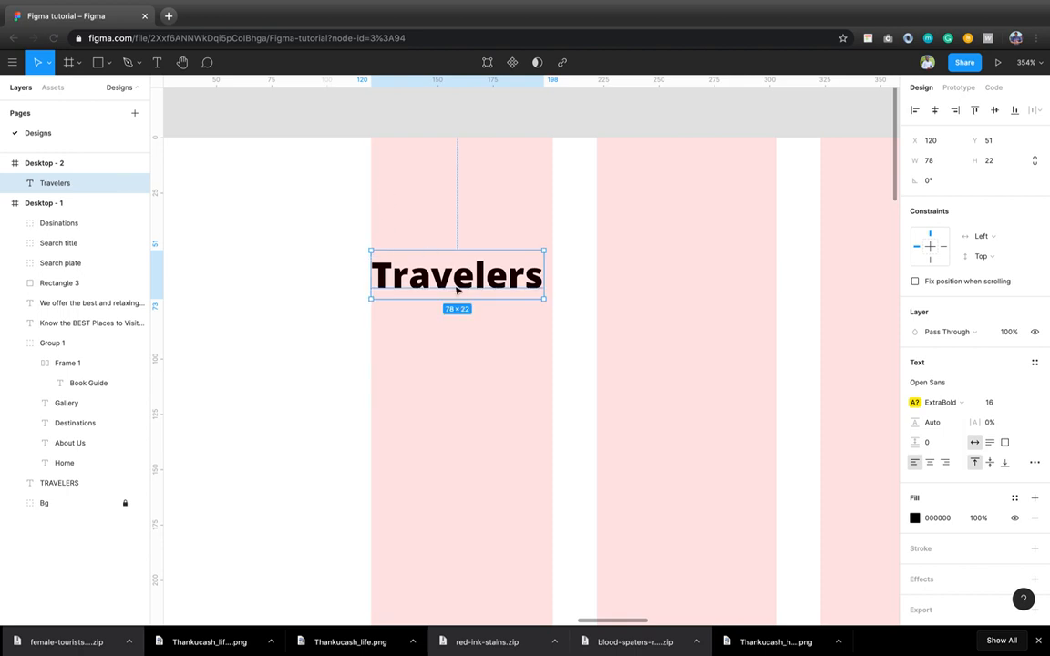
{"action": "left_click_drag", "start_coordinate": [448, 285], "coordinate": [459, 285]}
{"action": "scroll", "coordinate": [459, 285], "scroll_direction": "down", "scroll_amount": 10}
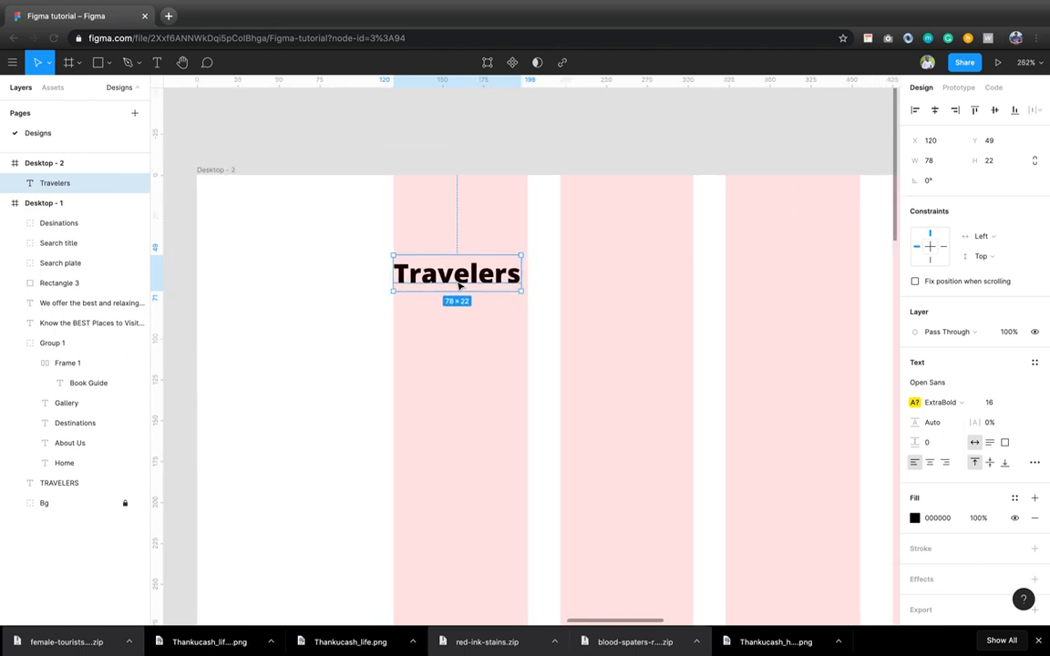
{"action": "scroll", "coordinate": [458, 285], "scroll_direction": "down", "scroll_amount": 4}
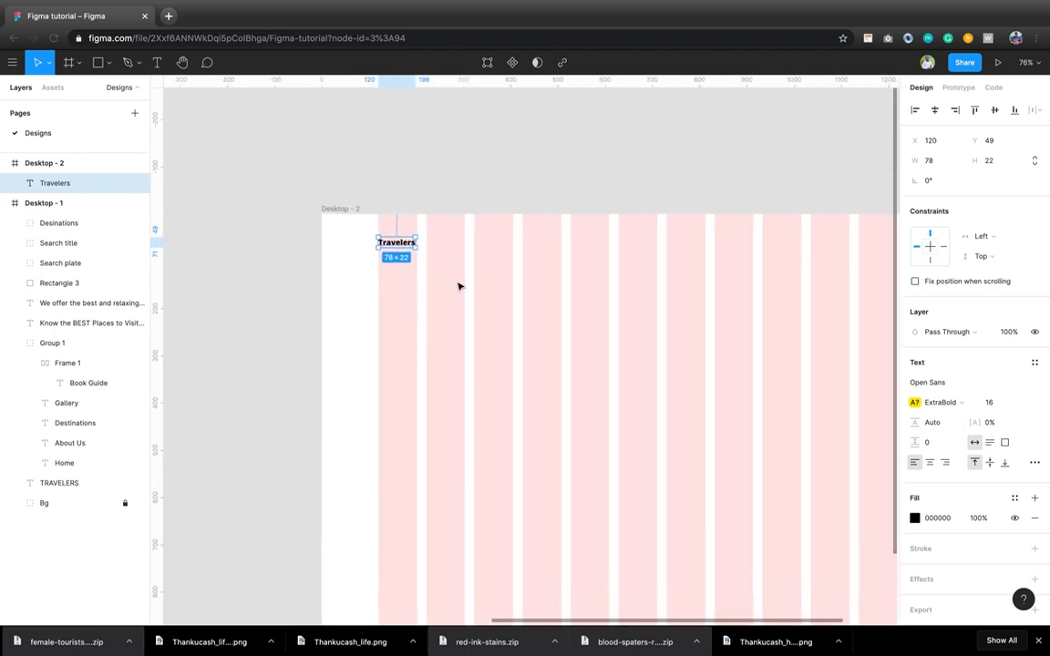
- Set the font weight of the "Travelers" text to Bold and deselect it
{"action": "left_click", "coordinate": [949, 403]}
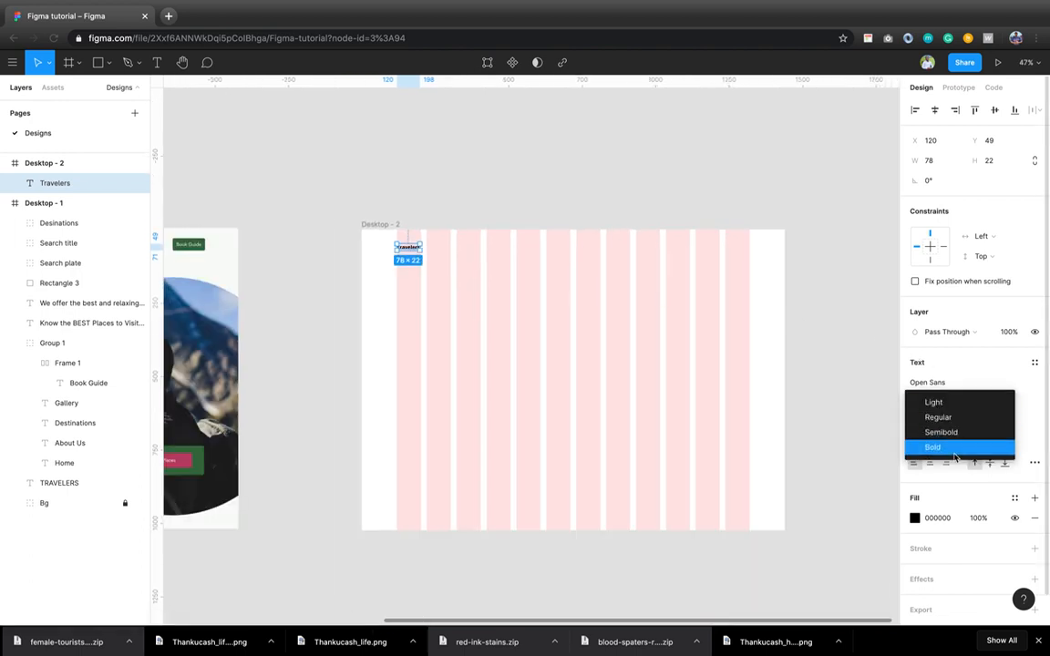
{"action": "left_click", "coordinate": [956, 447]}
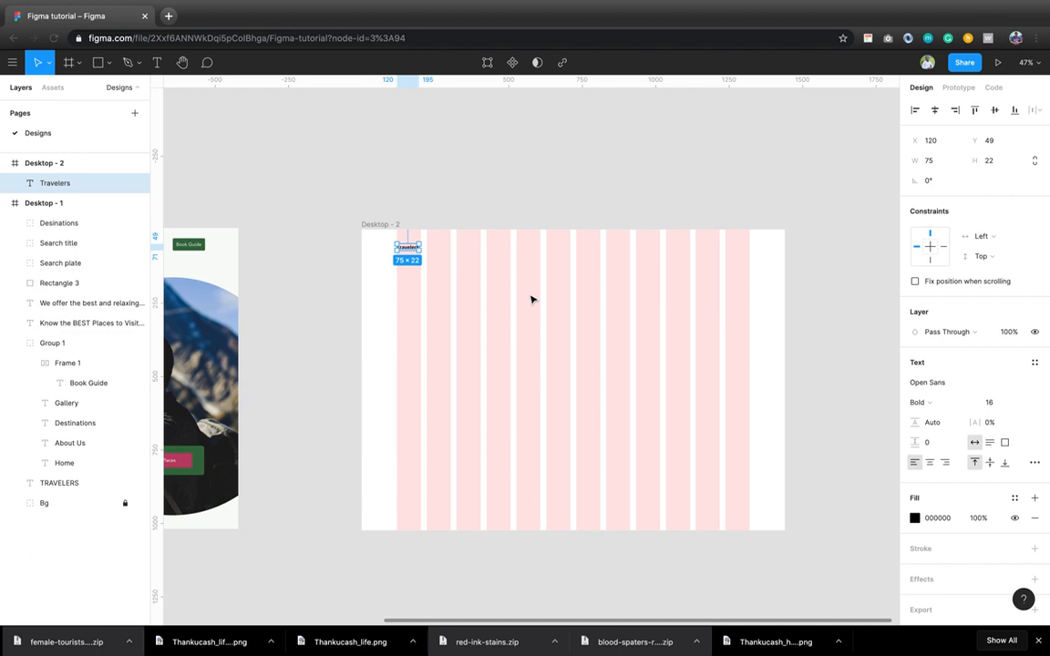
{"action": "scroll", "coordinate": [482, 377], "scroll_direction": "up", "scroll_amount": 5}
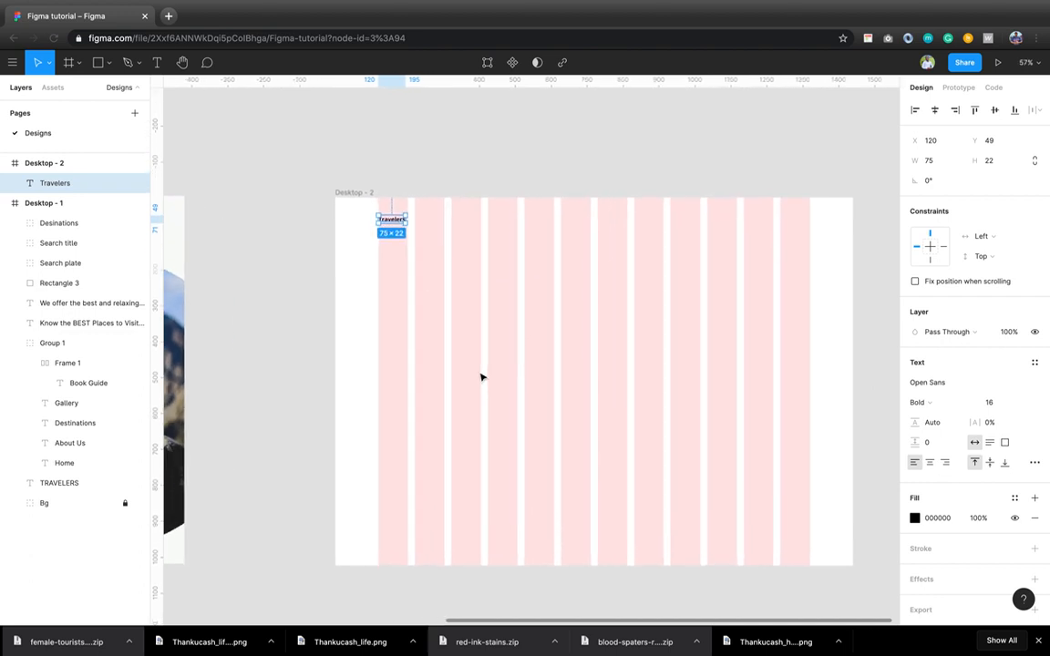
{"action": "left_click", "coordinate": [481, 376]}
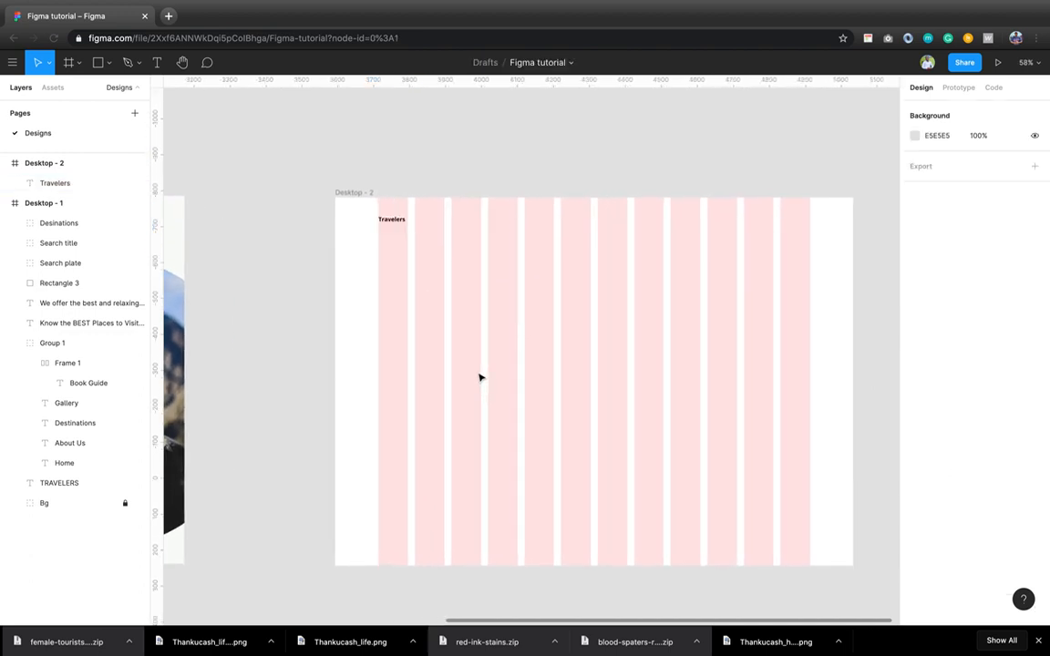
- Draw a 1440×1024 rectangle covering the whole Desktop - 2 frame
{"action": "left_click", "coordinate": [97, 68]}
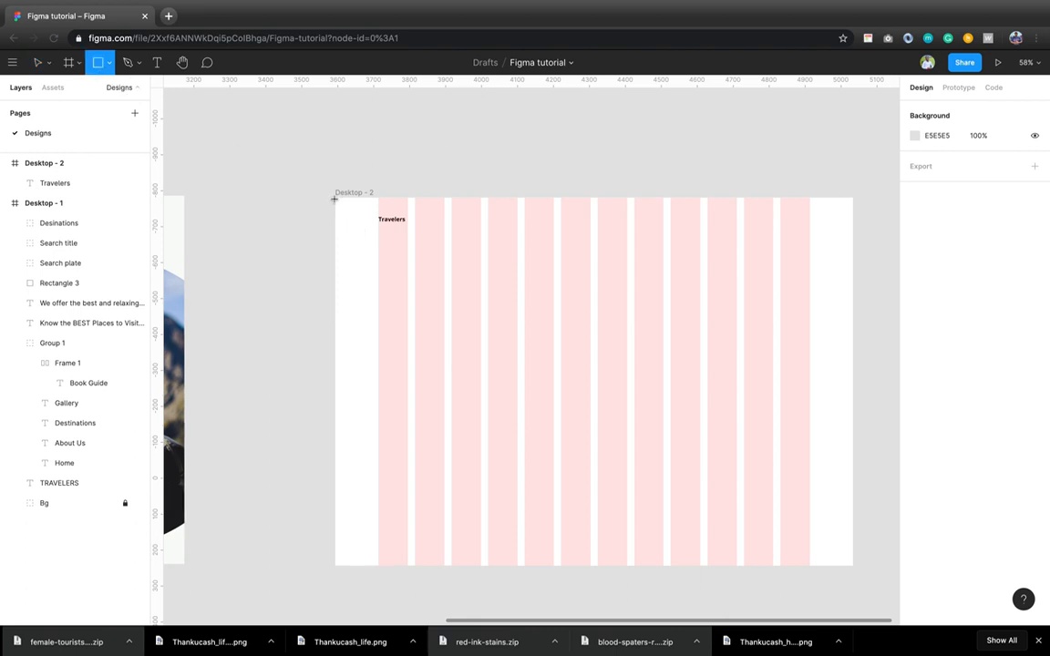
{"action": "left_click", "coordinate": [108, 62]}
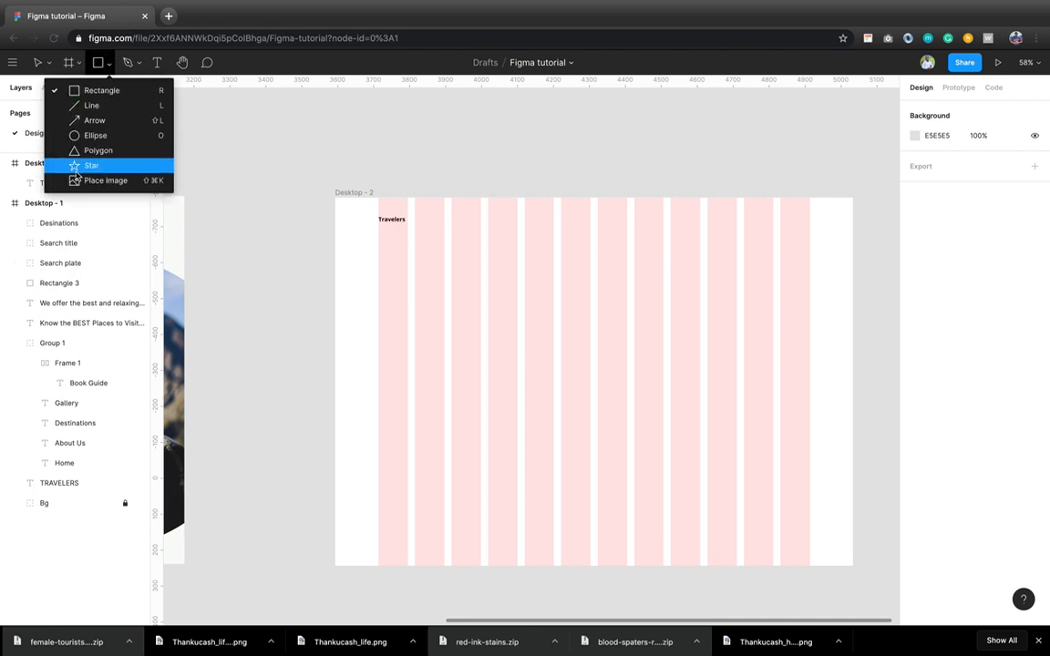
{"action": "left_click", "coordinate": [120, 91]}
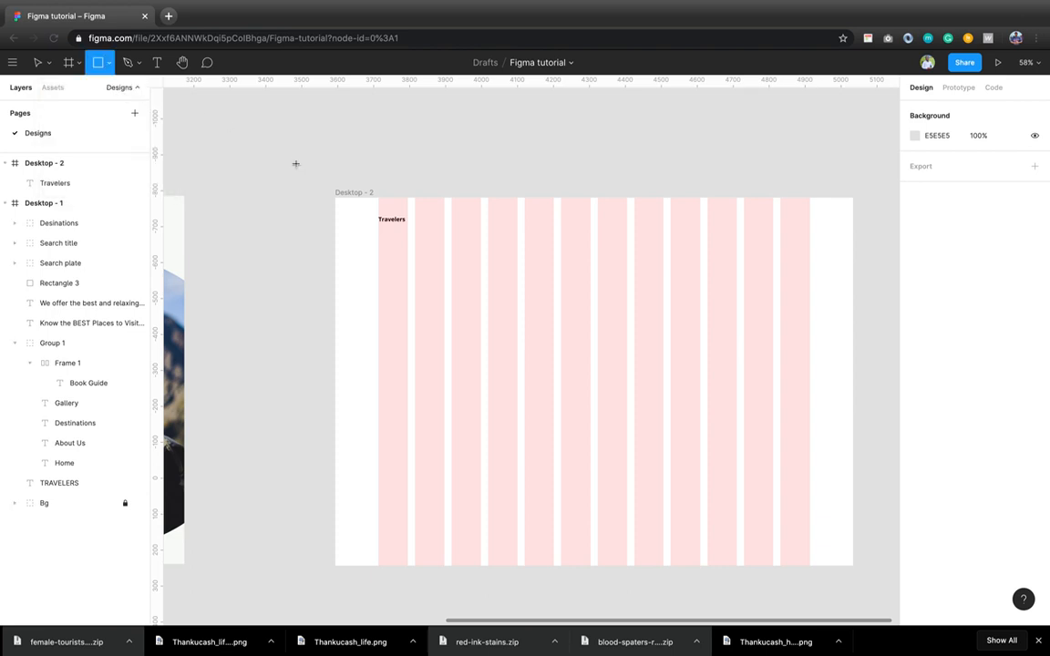
{"action": "mouse_move", "coordinate": [346, 199]}
{"action": "left_mouse_down"}
{"action": "mouse_move", "coordinate": [639, 347]}
{"action": "mouse_move", "coordinate": [797, 484]}
{"action": "mouse_move", "coordinate": [851, 564]}
{"action": "left_mouse_up"}
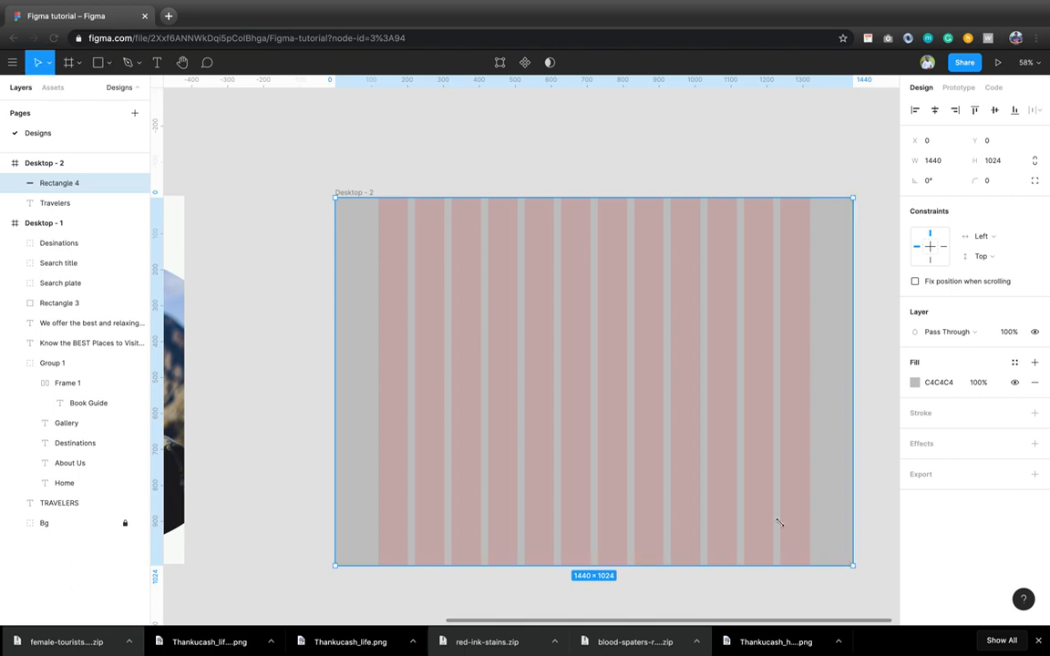
- Collapse the Desktop - 1 layers and rename the Desktop - 2 frame as "Landing page"
{"action": "left_click", "coordinate": [6, 224]}
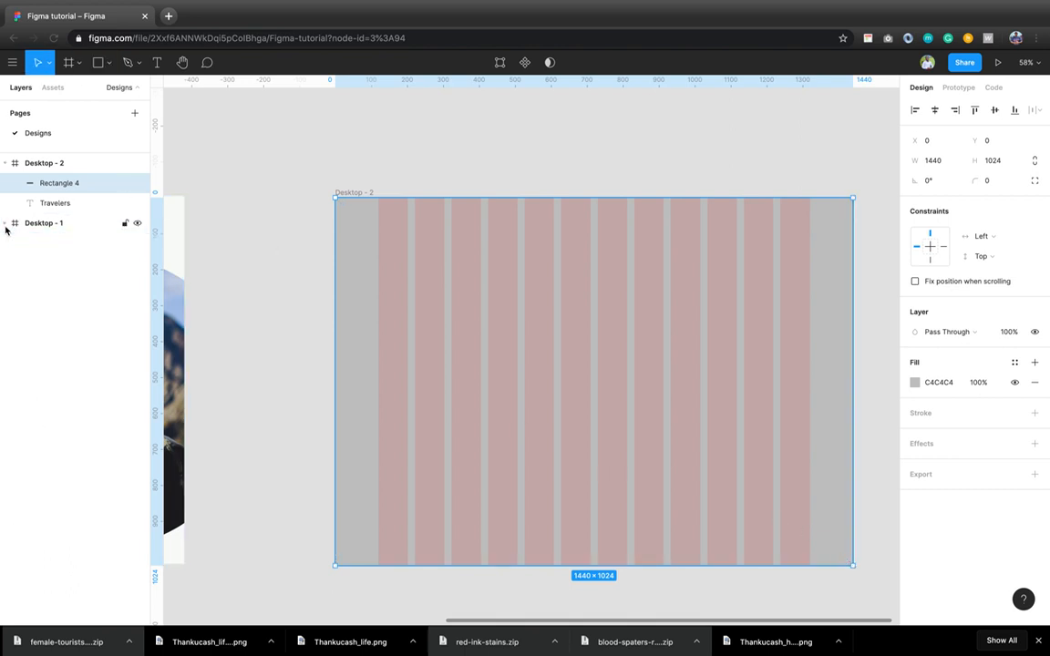
{"action": "left_click", "coordinate": [44, 164]}
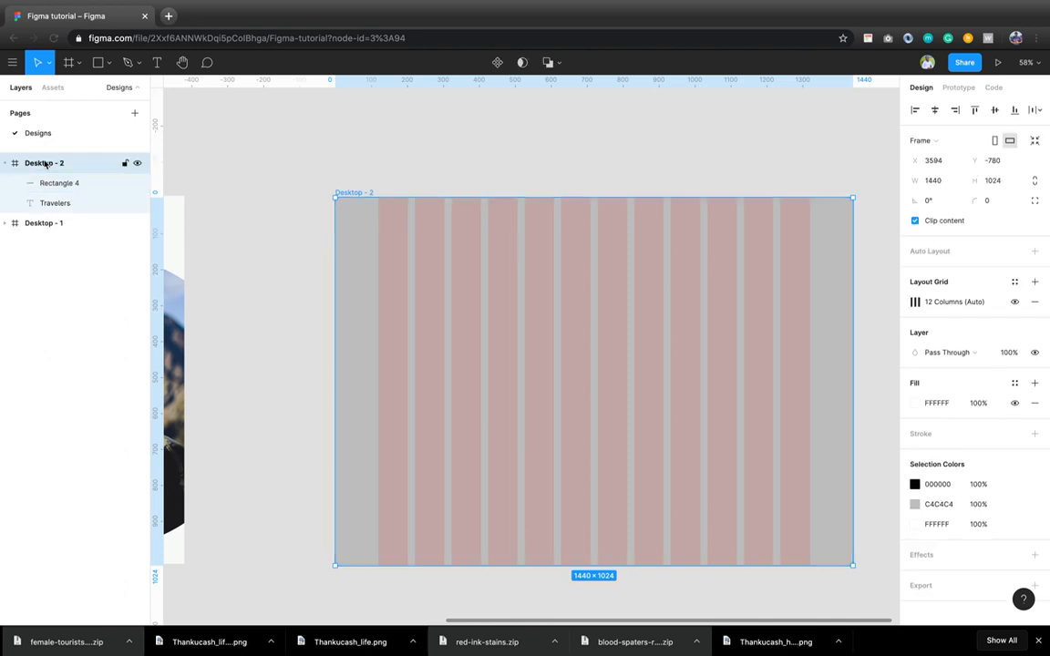
{"action": "double_click", "coordinate": [45, 165]}
{"action": "type", "text": "Landing page"}
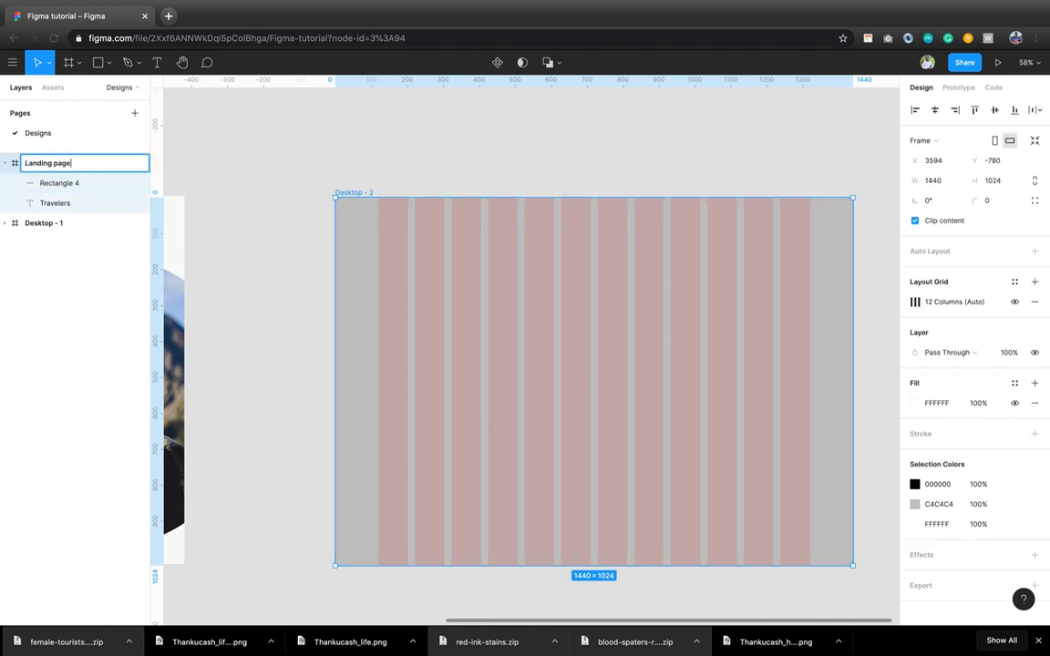
{"action": "key", "text": "Return"}
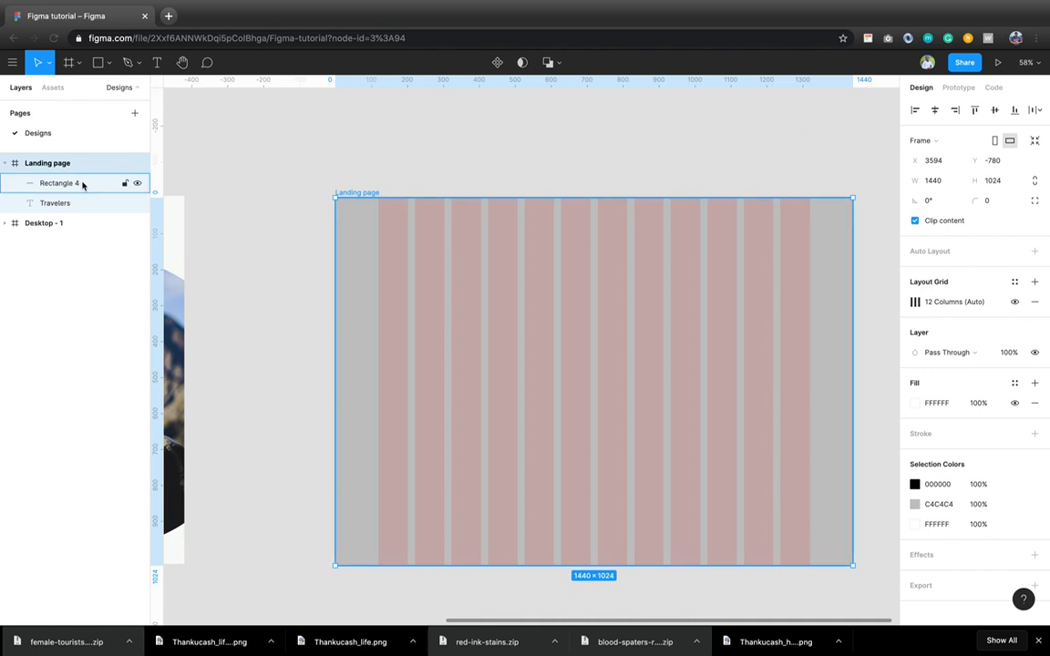
- Move Rectangle 4 out of the Landing page frame, then add a PNG export setting to the frame and expand its preview
{"action": "left_click_drag", "start_coordinate": [82, 180], "coordinate": [60, 152]}
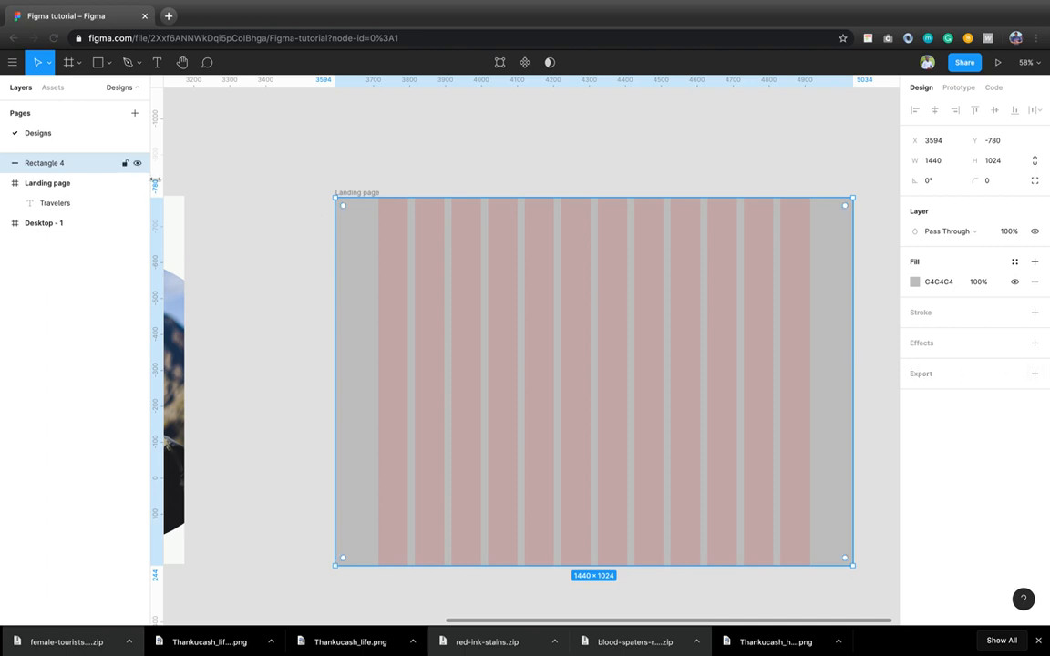
{"action": "left_click", "coordinate": [81, 188]}
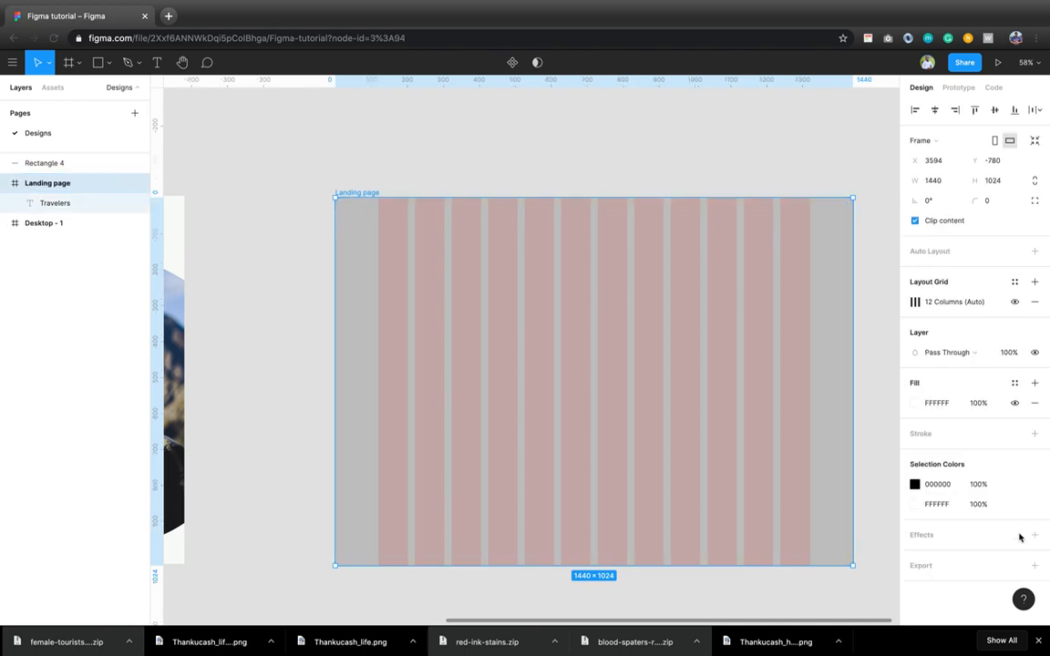
{"action": "left_click", "coordinate": [1032, 566]}
{"action": "scroll", "coordinate": [996, 529], "scroll_direction": "down", "scroll_amount": 2}
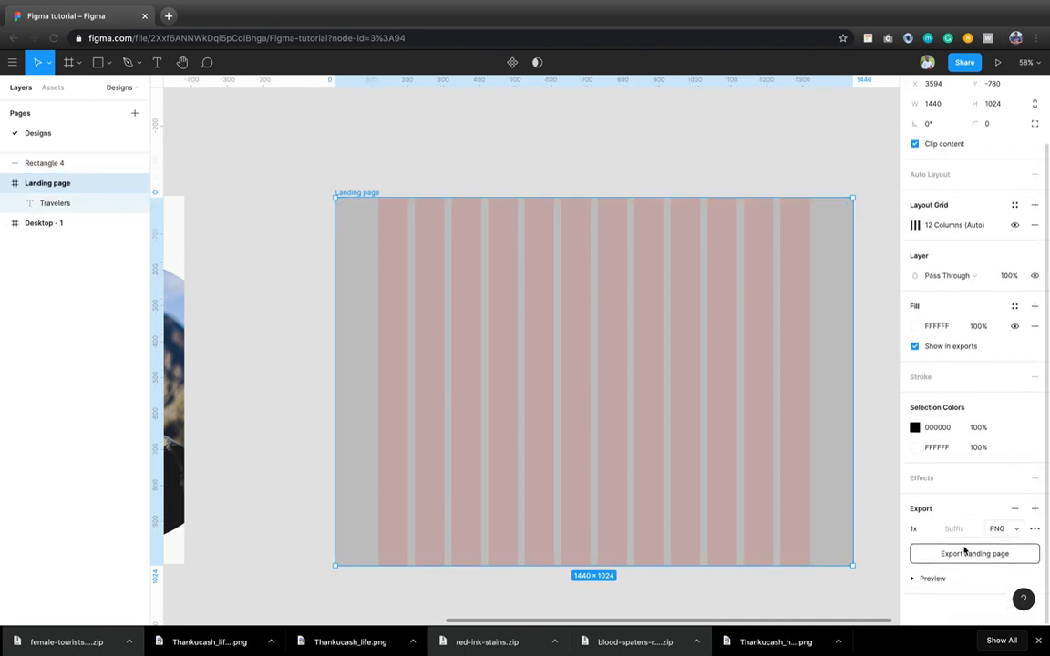
{"action": "left_click", "coordinate": [913, 579]}
{"action": "scroll", "coordinate": [994, 565], "scroll_direction": "down", "scroll_amount": 2}
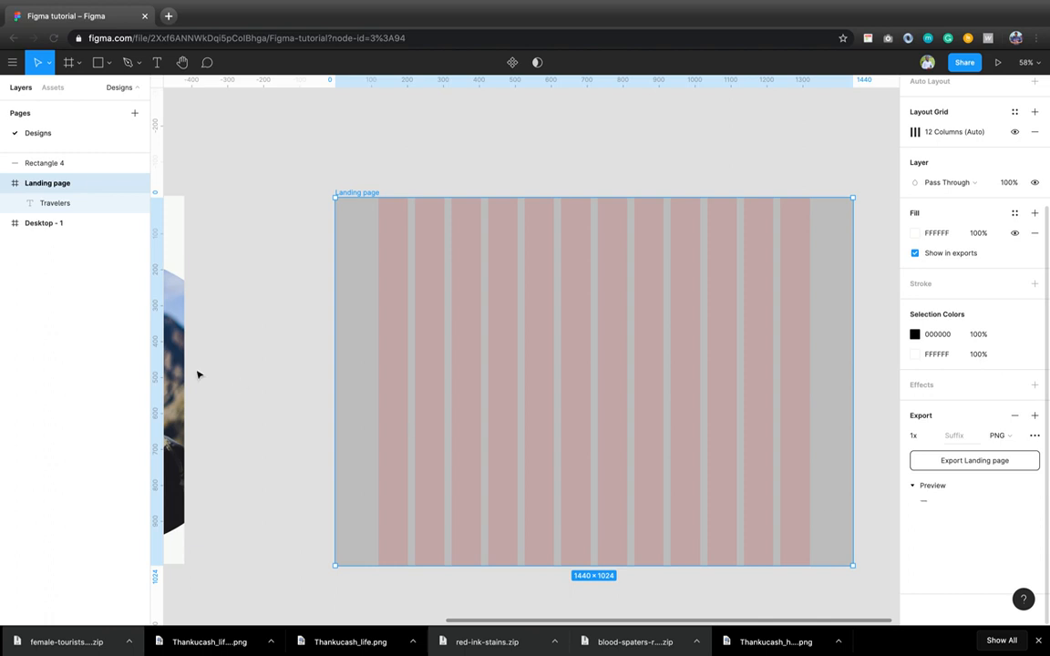
- Move Rectangle 4 back into the Landing page frame beneath the "Travelers" text and check the frame's export preview
{"action": "left_click", "coordinate": [66, 166]}
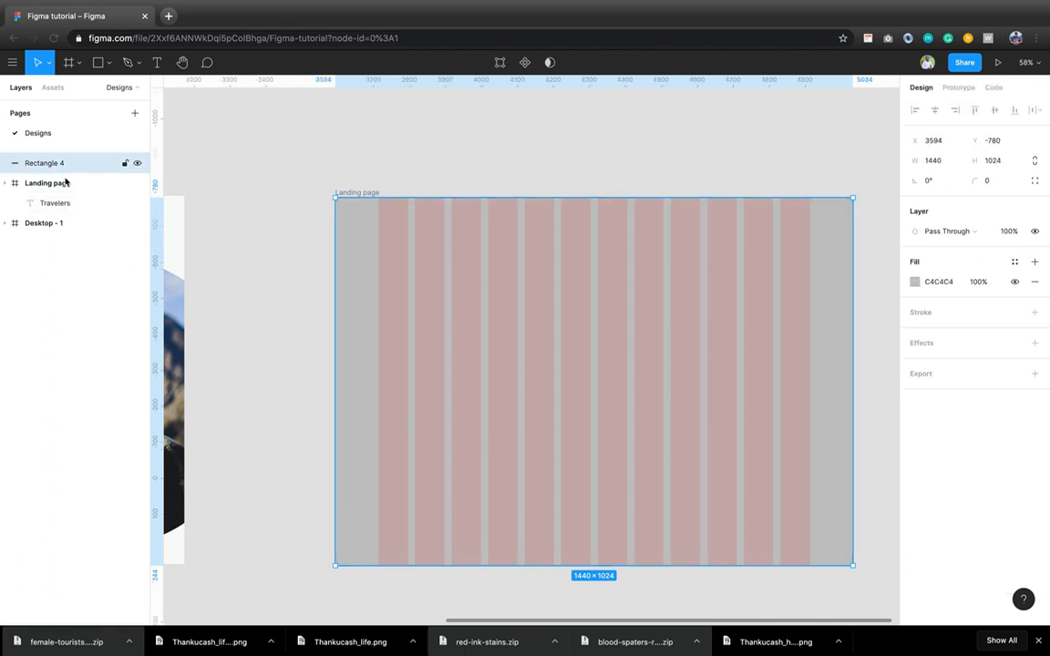
{"action": "left_click_drag", "start_coordinate": [65, 183], "coordinate": [64, 204]}
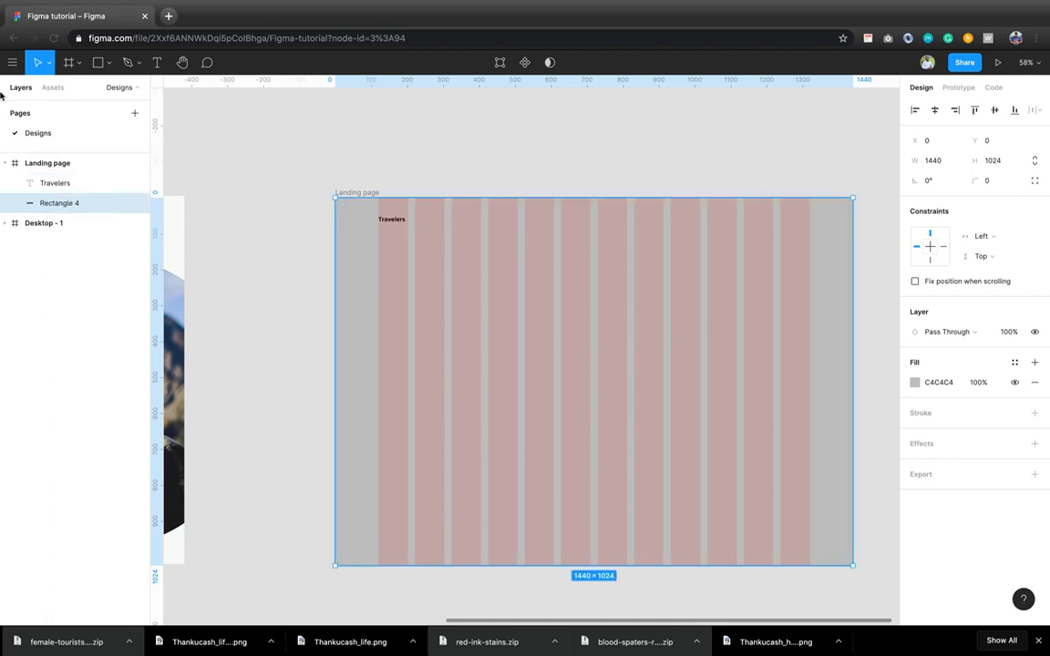
{"action": "left_click", "coordinate": [91, 165]}
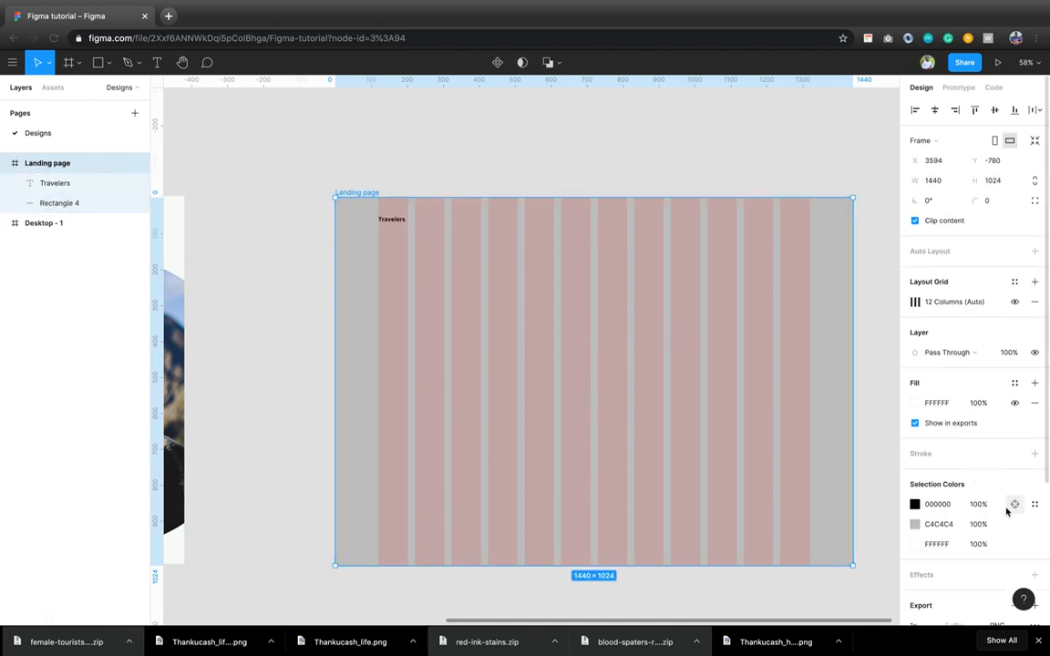
{"action": "scroll", "coordinate": [985, 520], "scroll_direction": "down", "scroll_amount": 3}
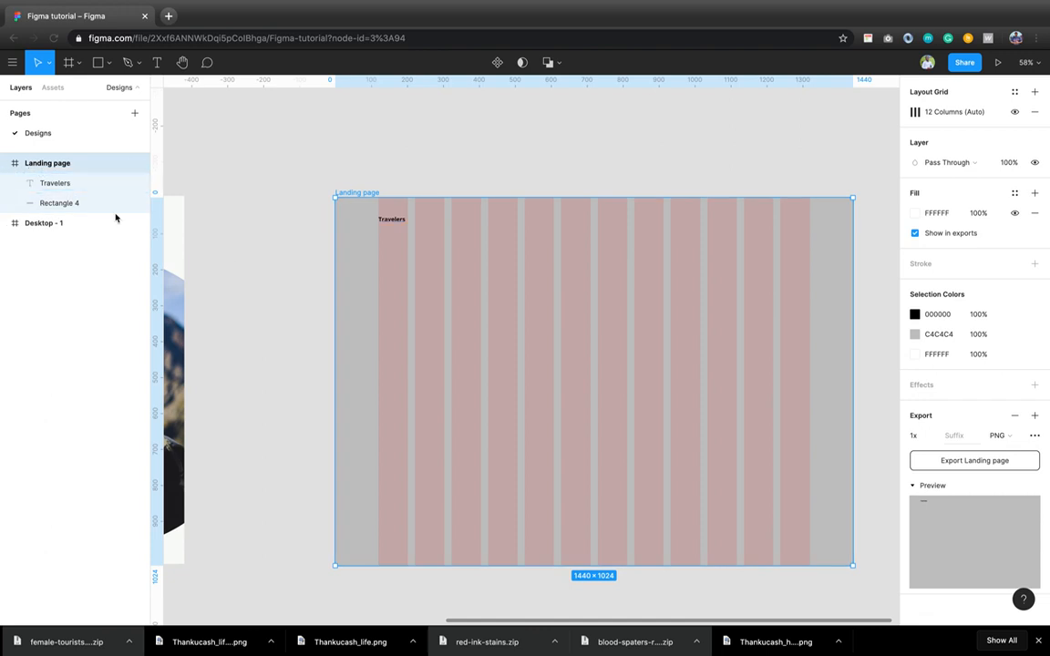
- Run the Unsplash plugin on Rectangle 4 and search for "hiker" photos
{"action": "left_click", "coordinate": [77, 204]}
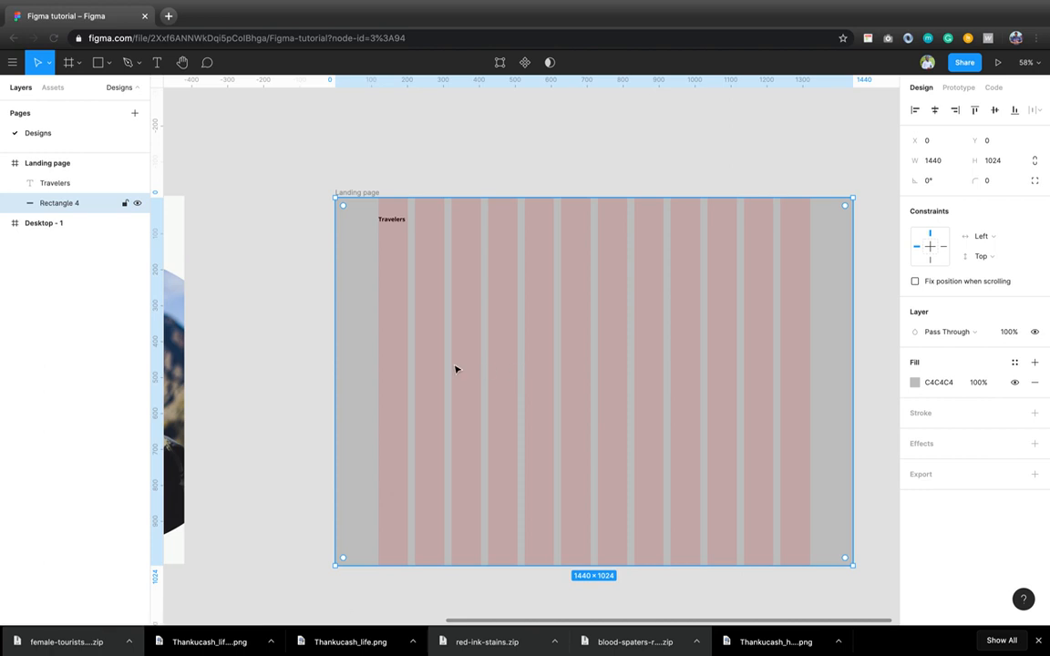
{"action": "right_click", "coordinate": [374, 367]}
{"action": "mouse_move", "coordinate": [482, 501]}
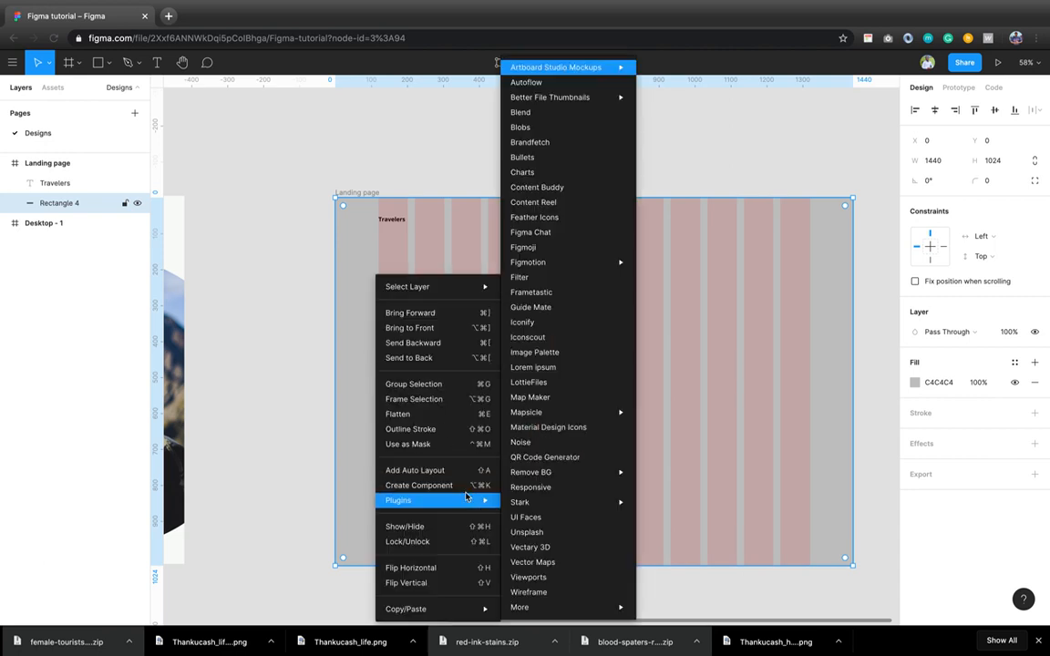
{"action": "mouse_move", "coordinate": [588, 607]}
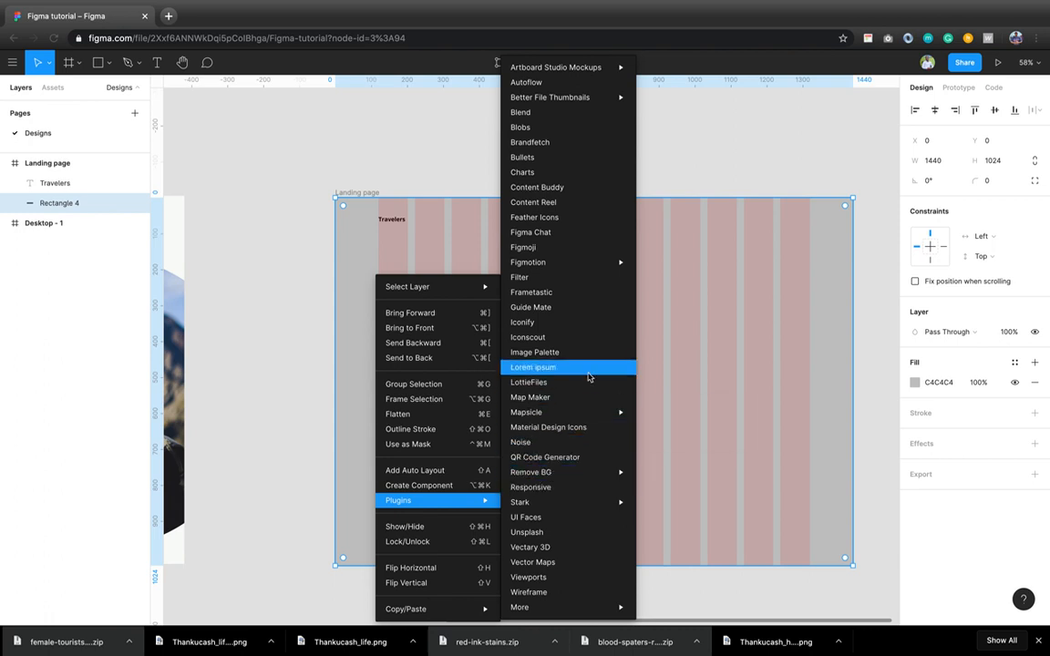
{"action": "left_click", "coordinate": [565, 531]}
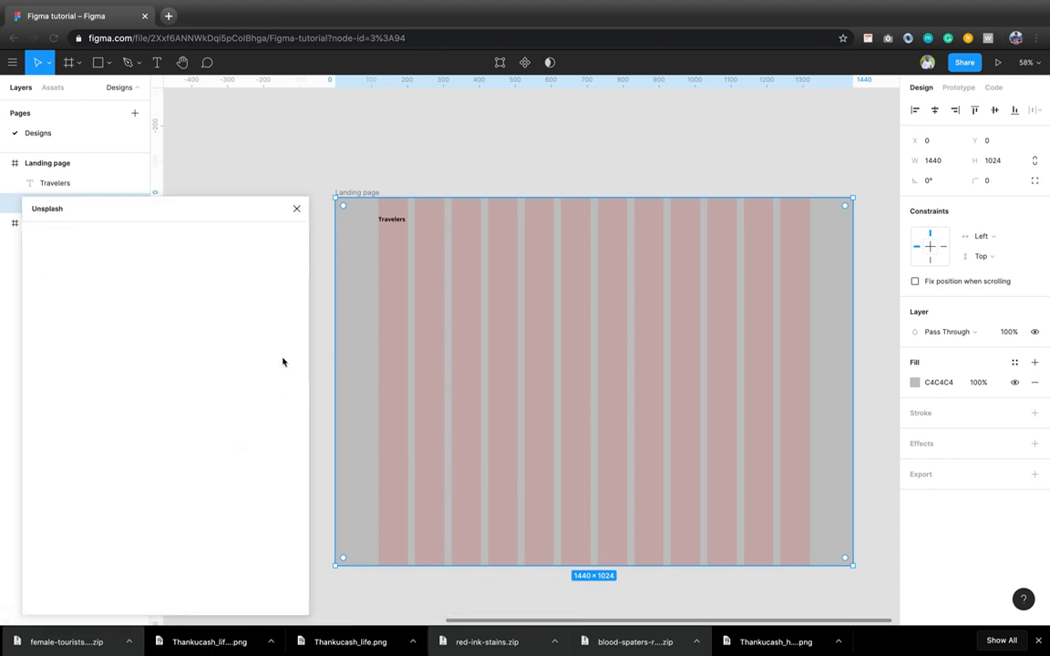
{"action": "left_click", "coordinate": [102, 234]}
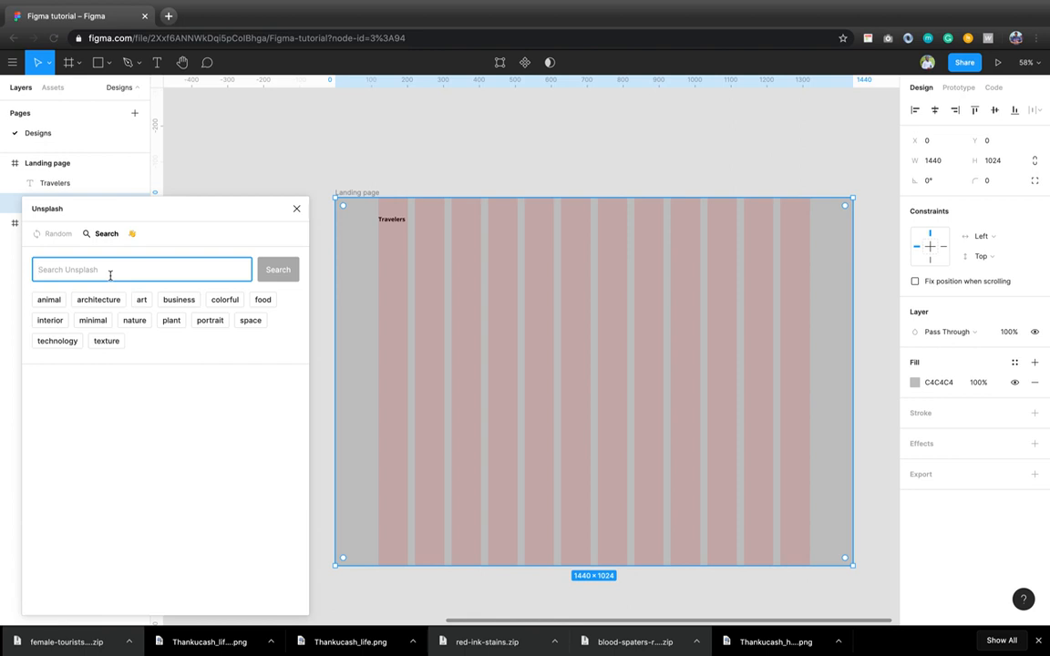
{"action": "type", "text": "hiker"}
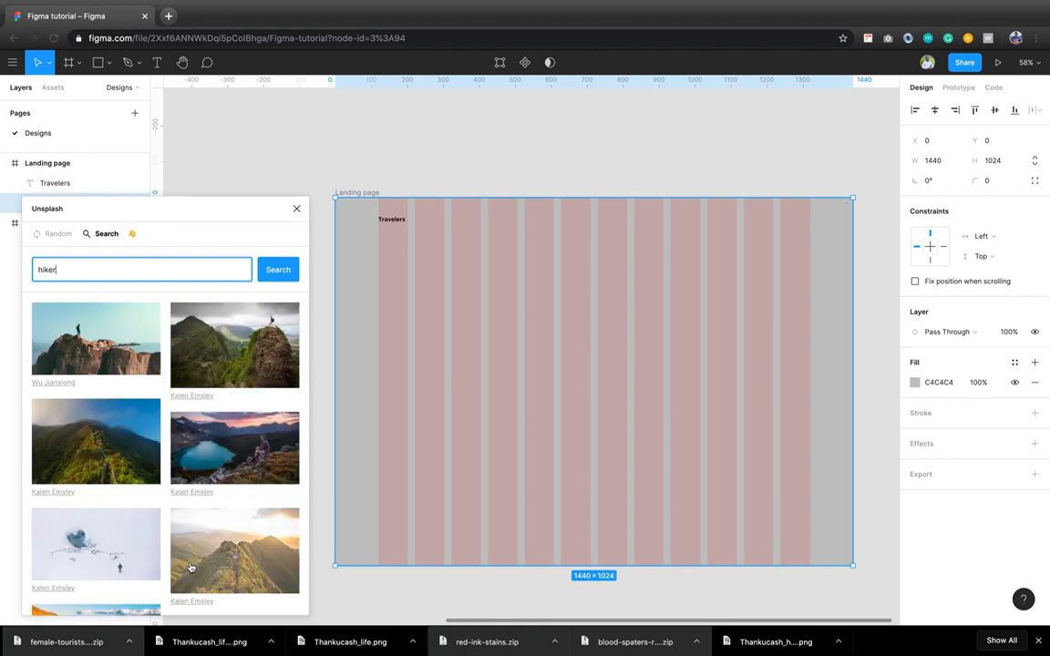
{"action": "scroll", "coordinate": [190, 567], "scroll_direction": "down", "scroll_amount": 5}
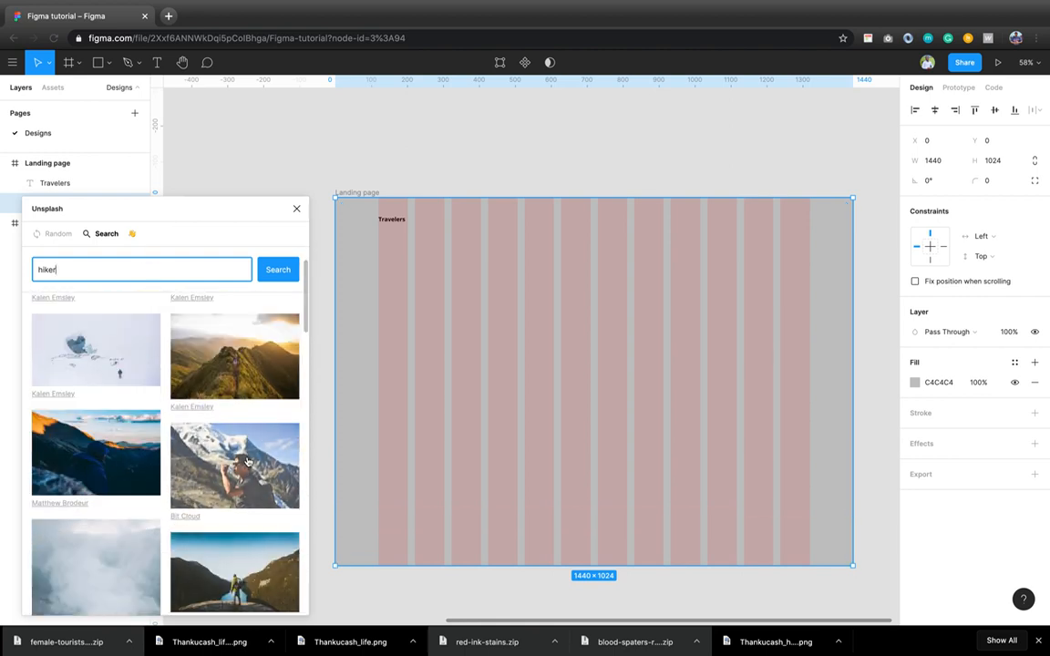
- Fill Rectangle 4 with the Unsplash photo of the hiker drinking water, and hide the Landing page frame's layout grid
{"action": "left_click", "coordinate": [246, 463]}
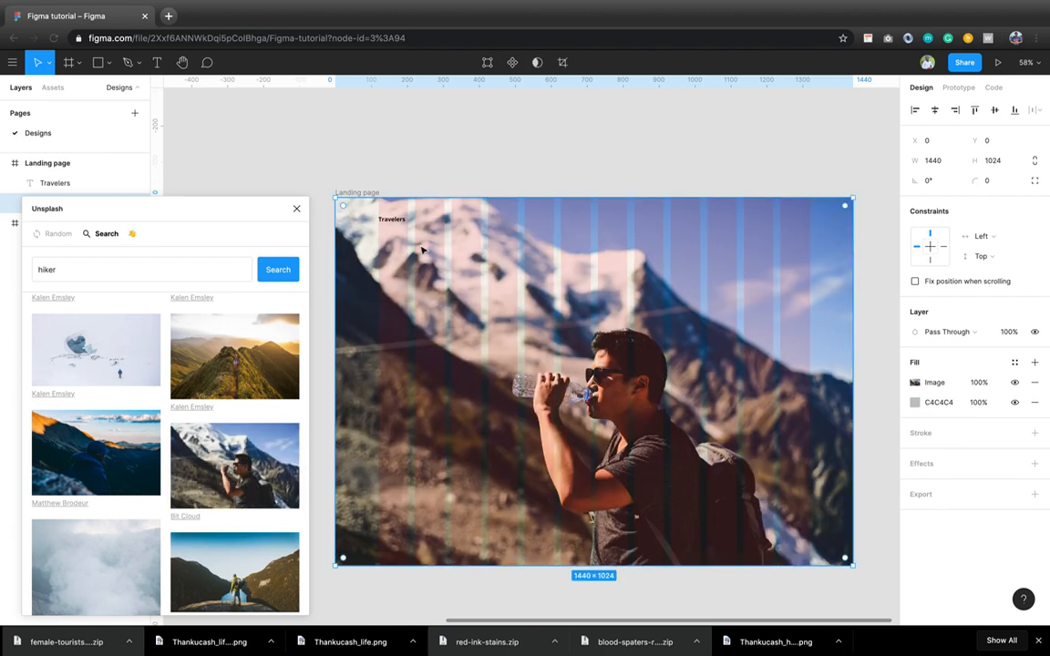
{"action": "left_click", "coordinate": [296, 209]}
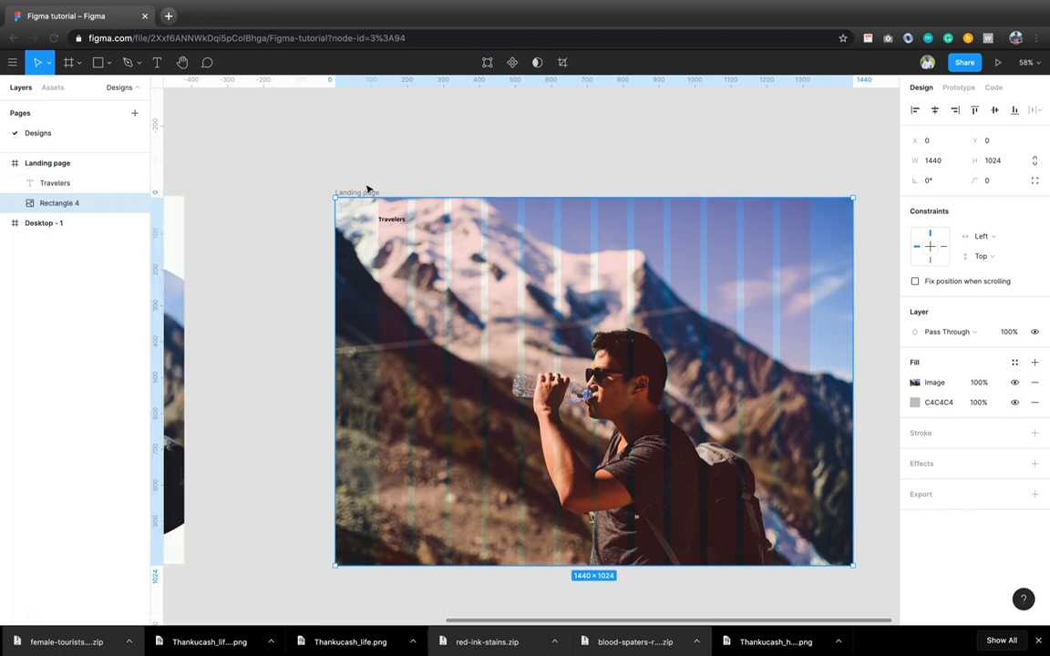
{"action": "left_click", "coordinate": [370, 195]}
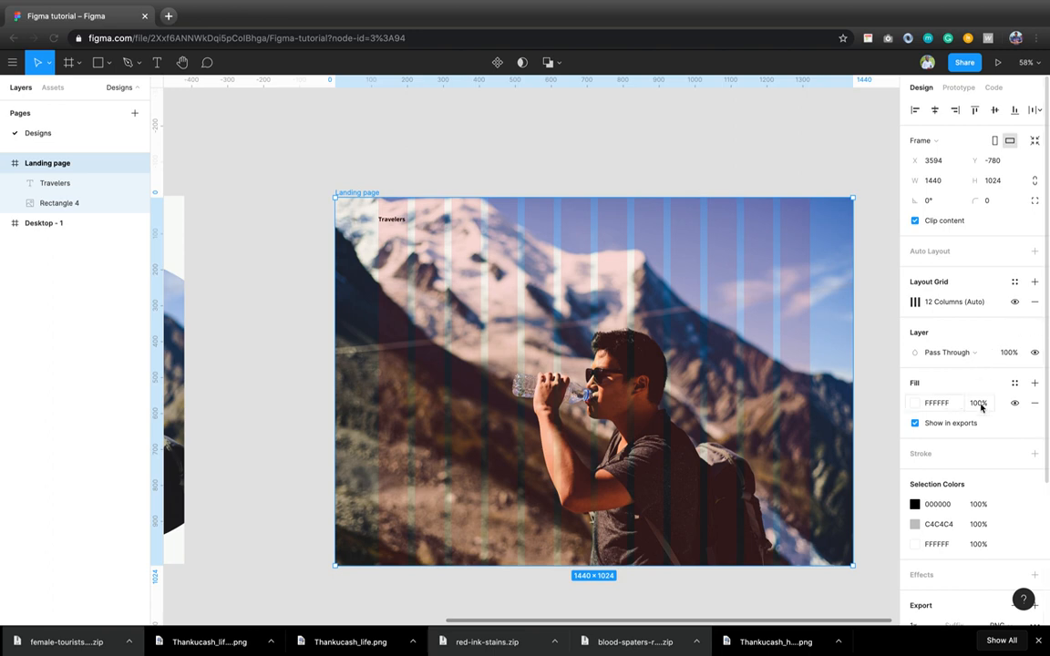
{"action": "left_click", "coordinate": [1014, 302]}
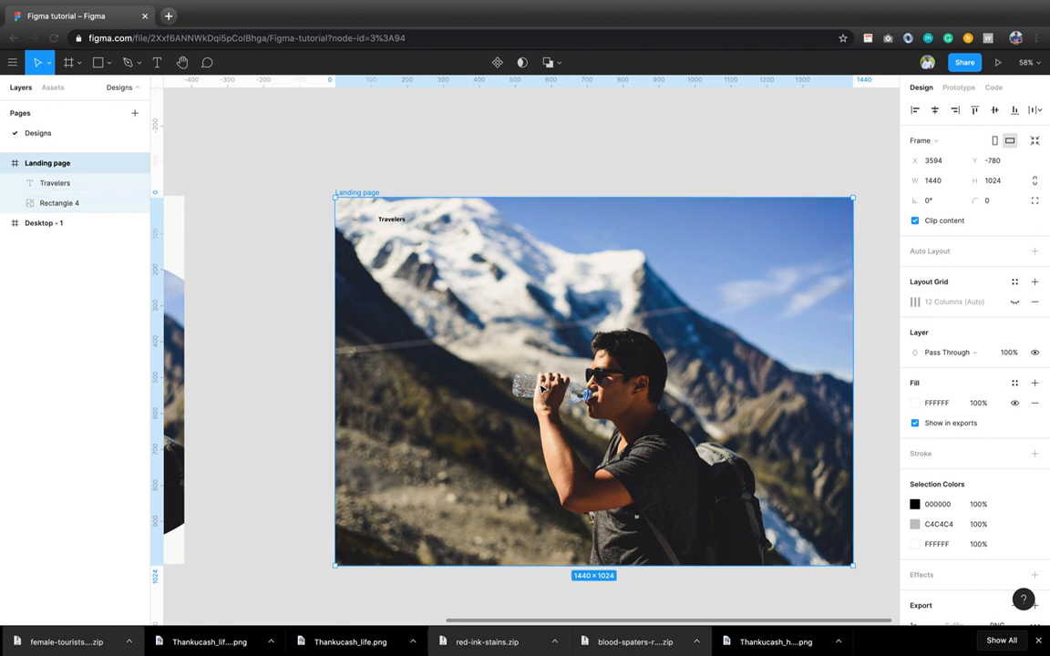
- Move the Rectangle 4 photo within the Landing page frame to about X 273, Y -96
{"action": "left_click", "coordinate": [542, 389]}
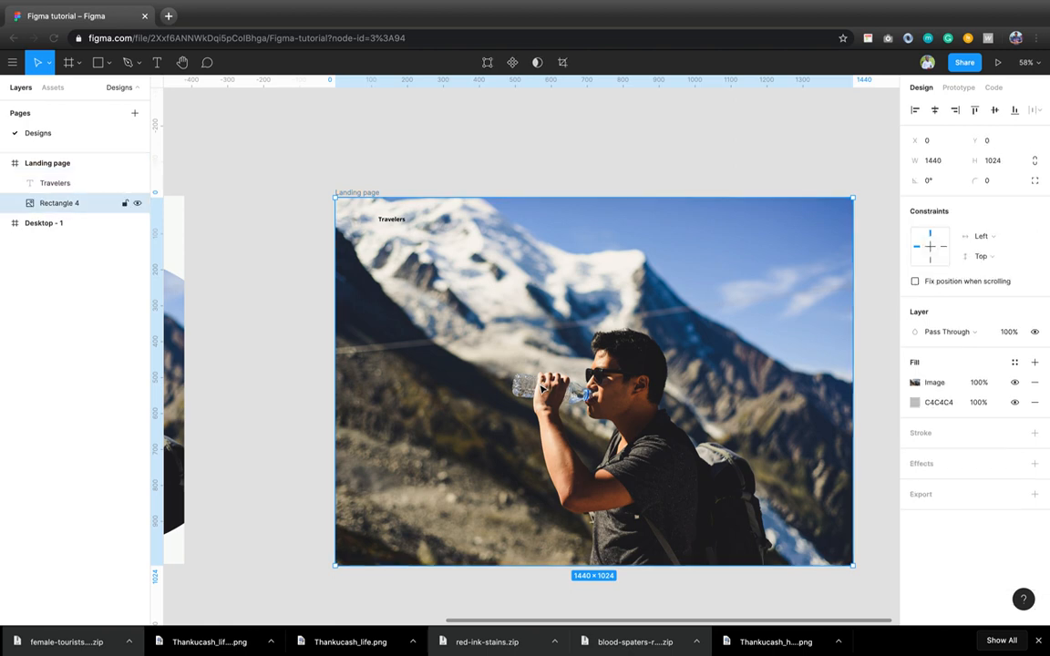
{"action": "left_click_drag", "start_coordinate": [519, 411], "coordinate": [609, 395]}
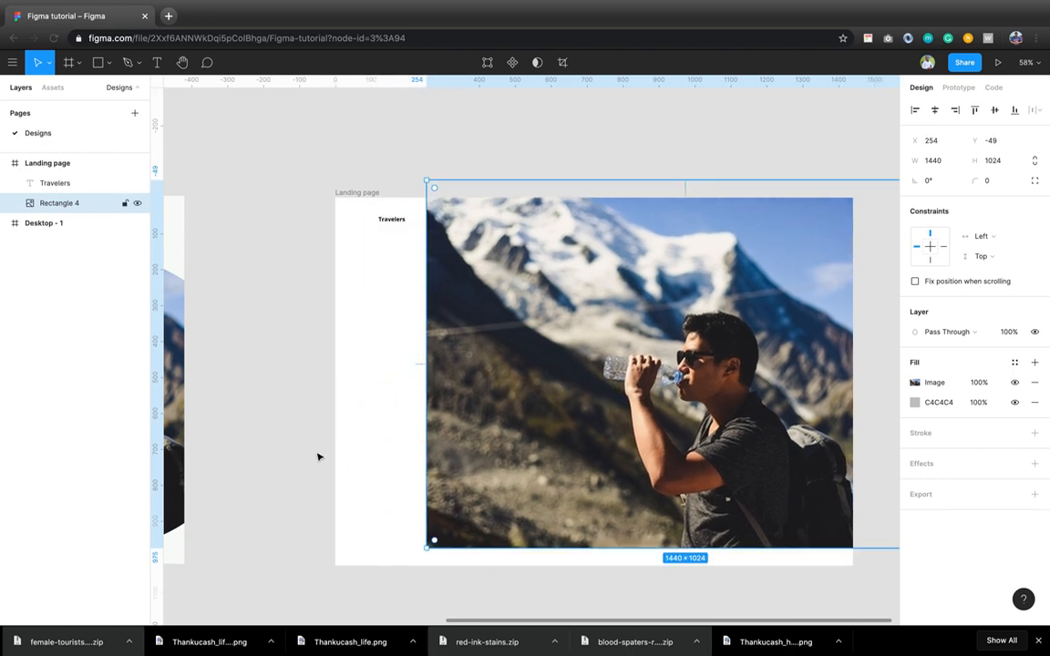
{"action": "left_click_drag", "start_coordinate": [609, 470], "coordinate": [615, 453]}
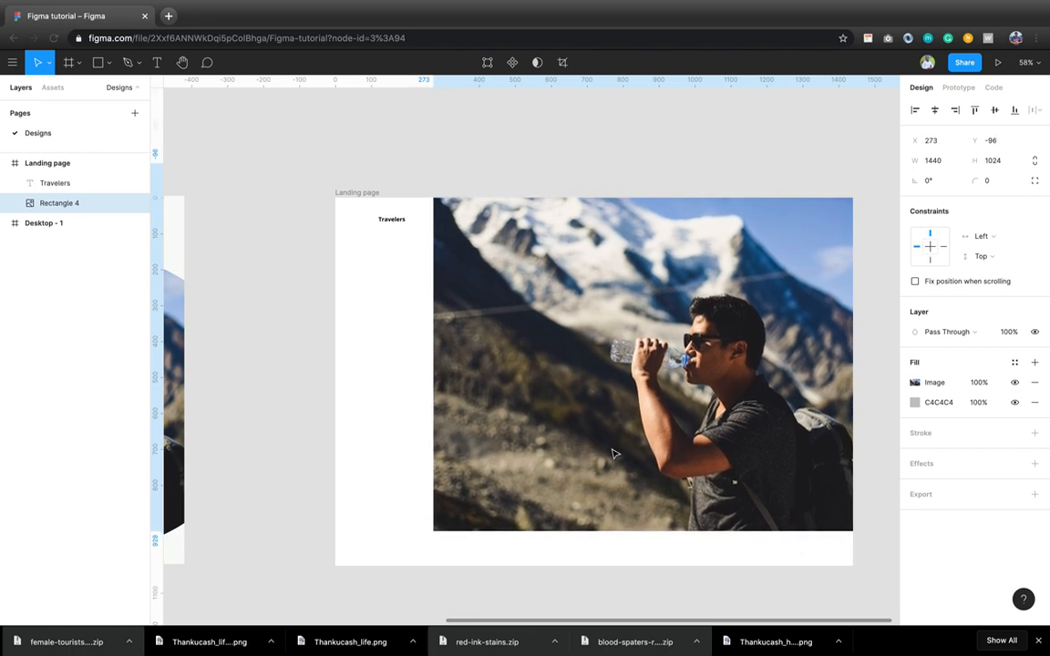
- Draw a circle about 678×678 over the hiker and place it at about X 764, Y 249, level with the photo's lower edge
{"action": "left_click", "coordinate": [110, 65]}
{"action": "left_click", "coordinate": [114, 136]}
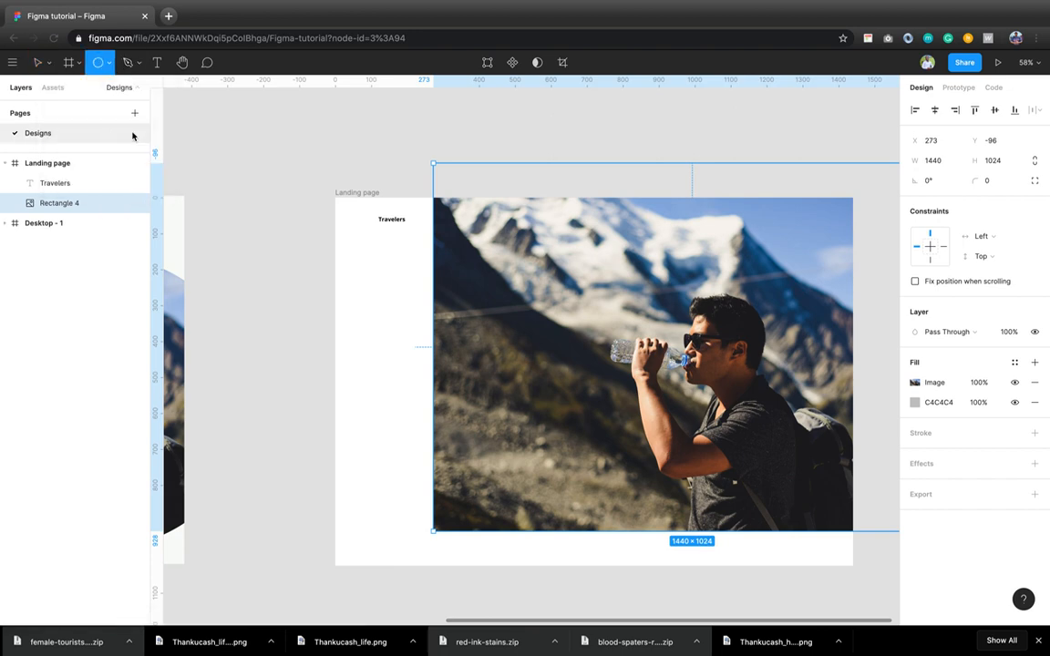
{"action": "left_click_drag", "start_coordinate": [609, 289], "coordinate": [849, 528]}
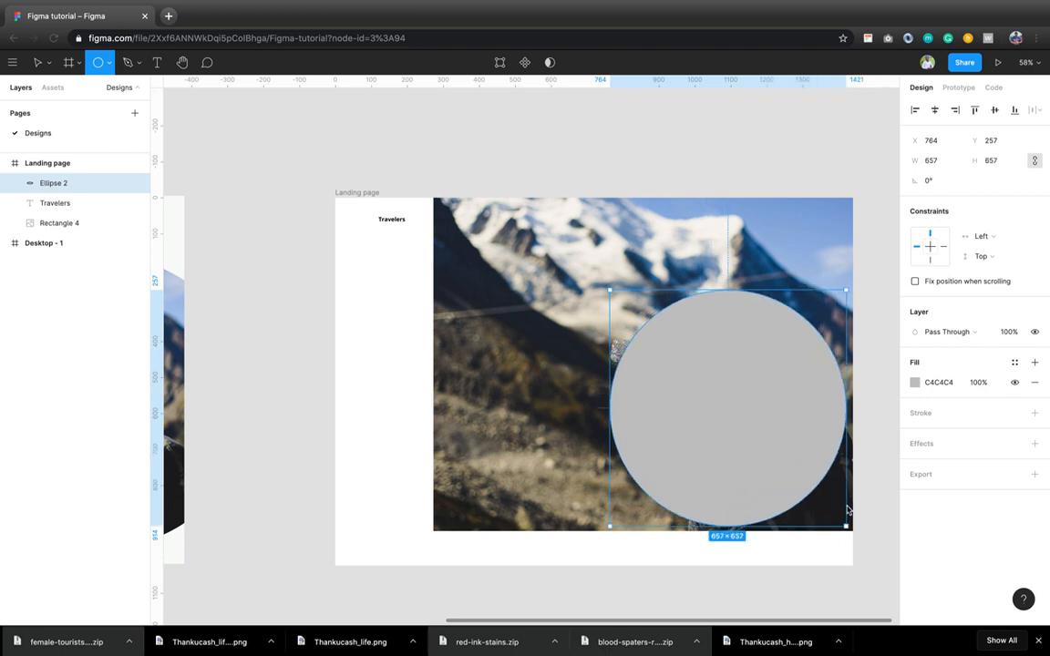
{"action": "key", "text": "v"}
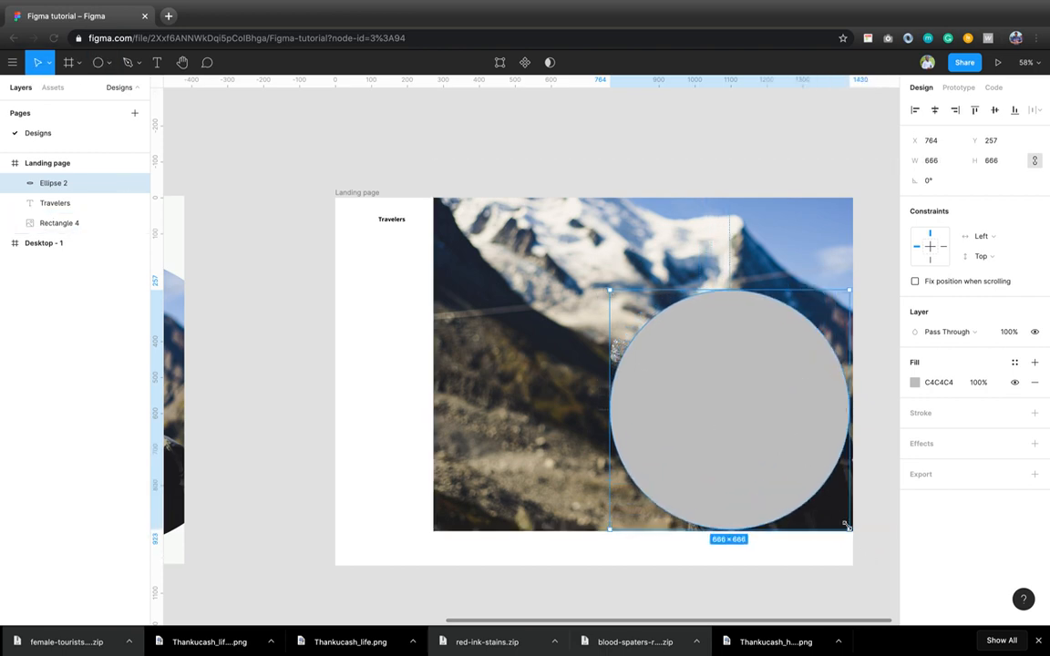
{"action": "left_click_drag", "start_coordinate": [852, 534], "coordinate": [856, 536]}
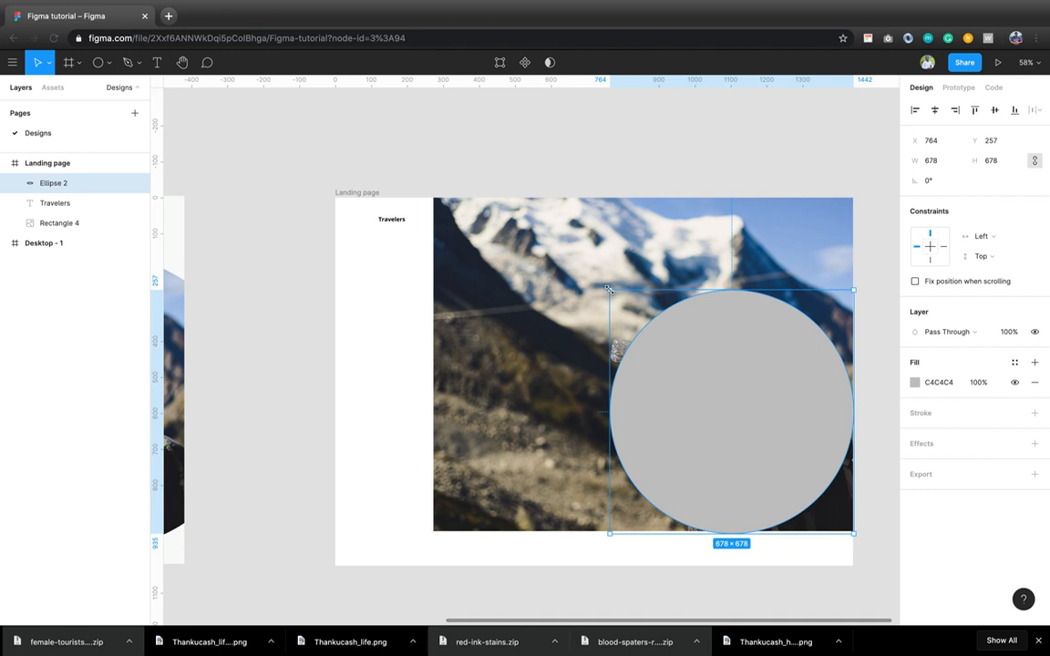
{"action": "left_click_drag", "start_coordinate": [693, 431], "coordinate": [685, 429]}
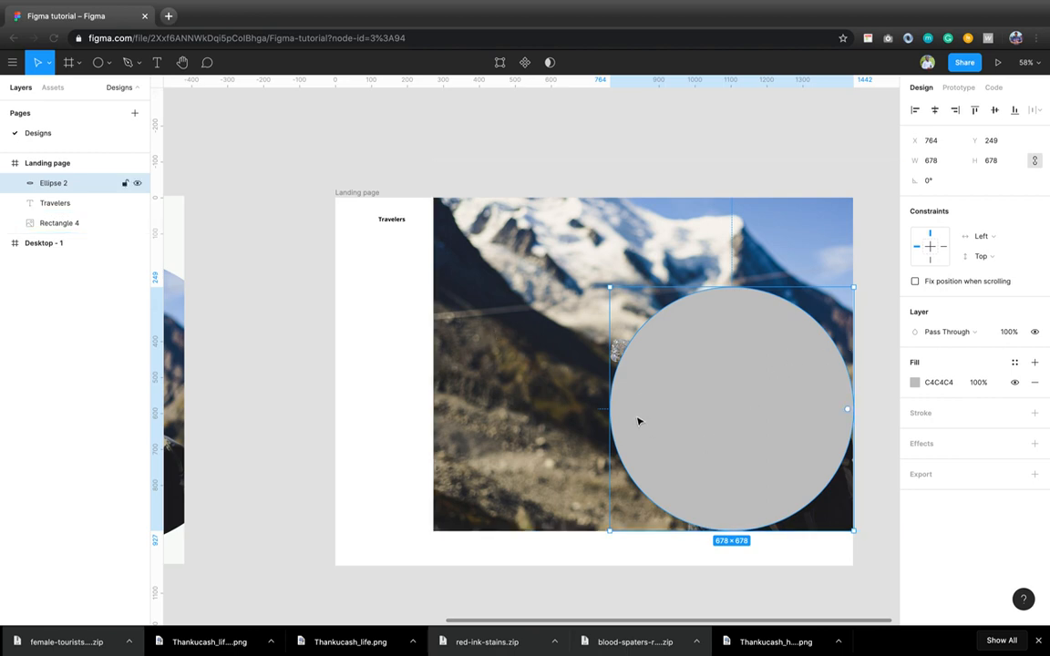
- Send the circle behind Rectangle 4 and use it as a mask for the hiker photo
{"action": "right_click", "coordinate": [732, 406]}
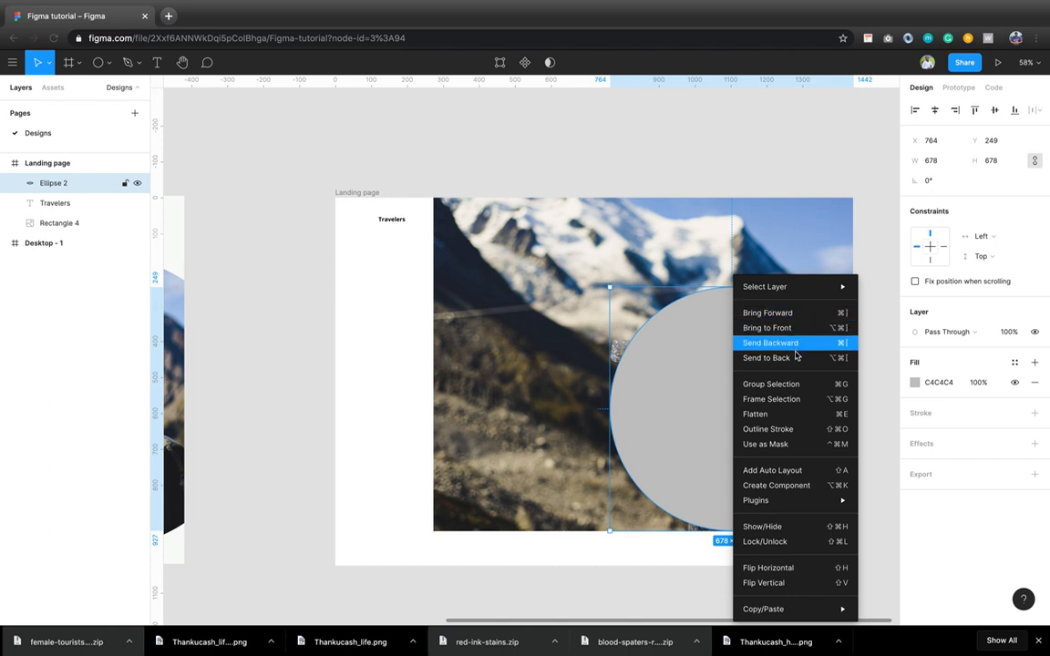
{"action": "left_click", "coordinate": [795, 357]}
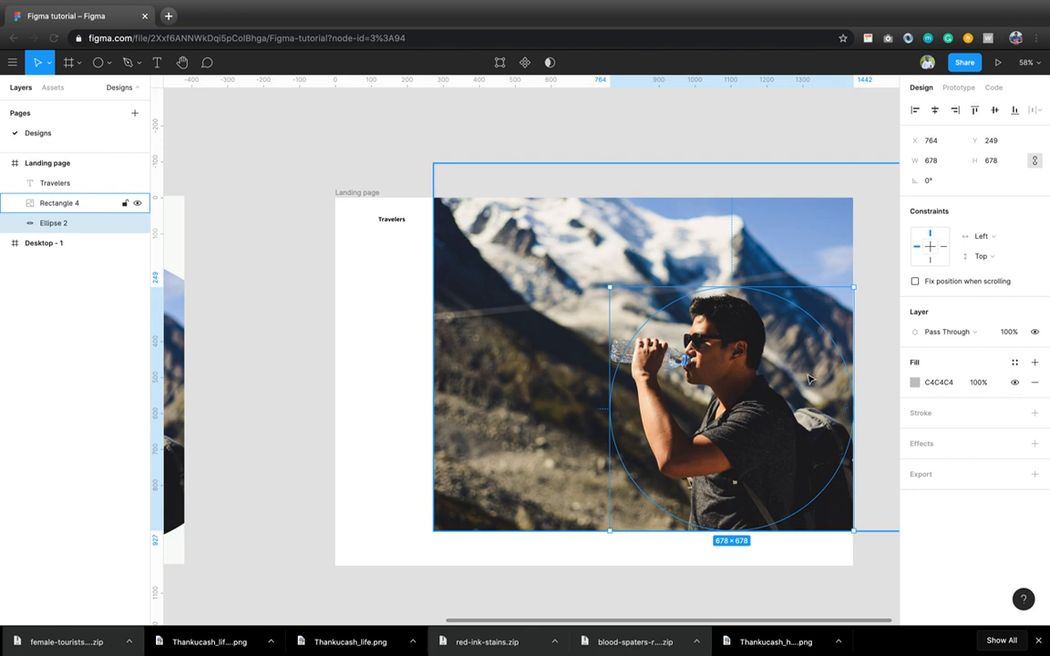
{"action": "left_click", "coordinate": [538, 392], "text": "shift"}
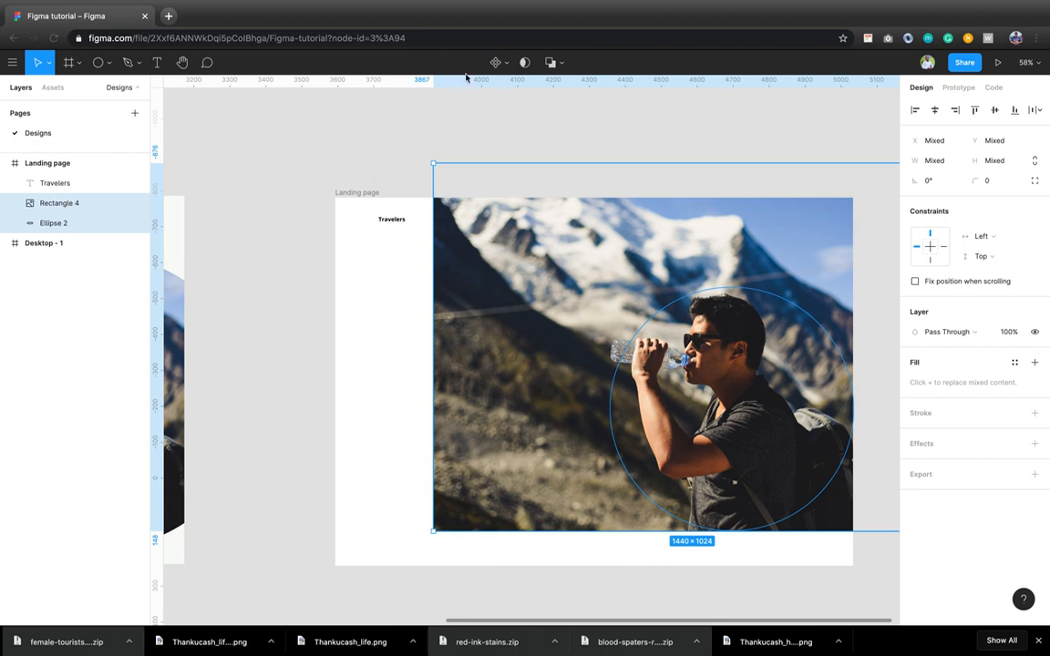
{"action": "left_click", "coordinate": [525, 62]}
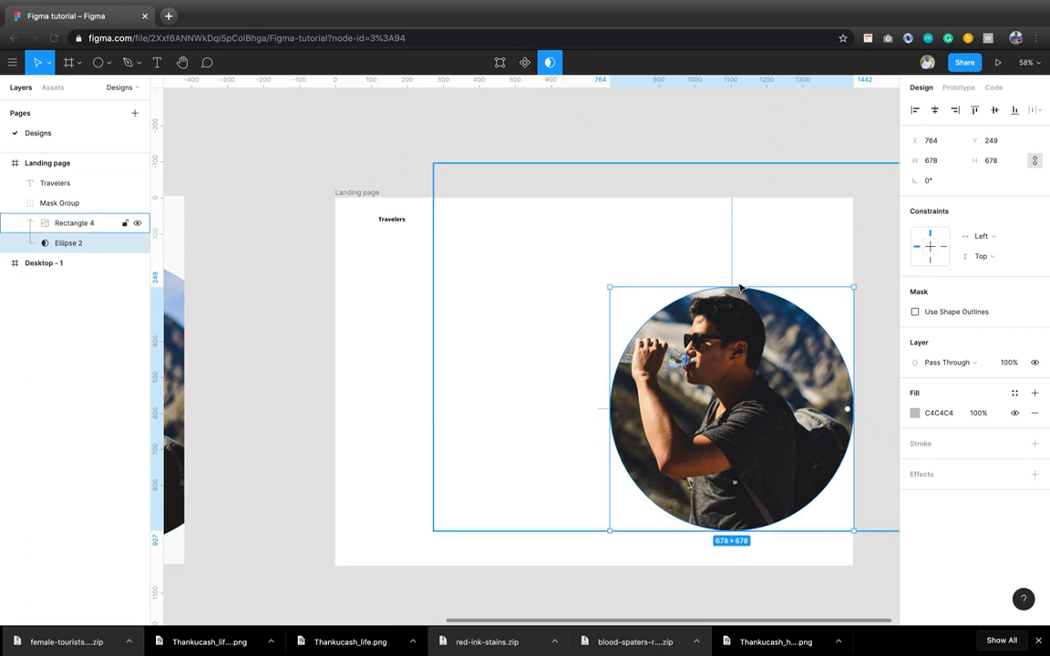
- Enlarge the Ellipse 2 mask inside the Mask Group to about 812×812, keeping its lower-right corner in place
{"action": "left_click", "coordinate": [41, 204]}
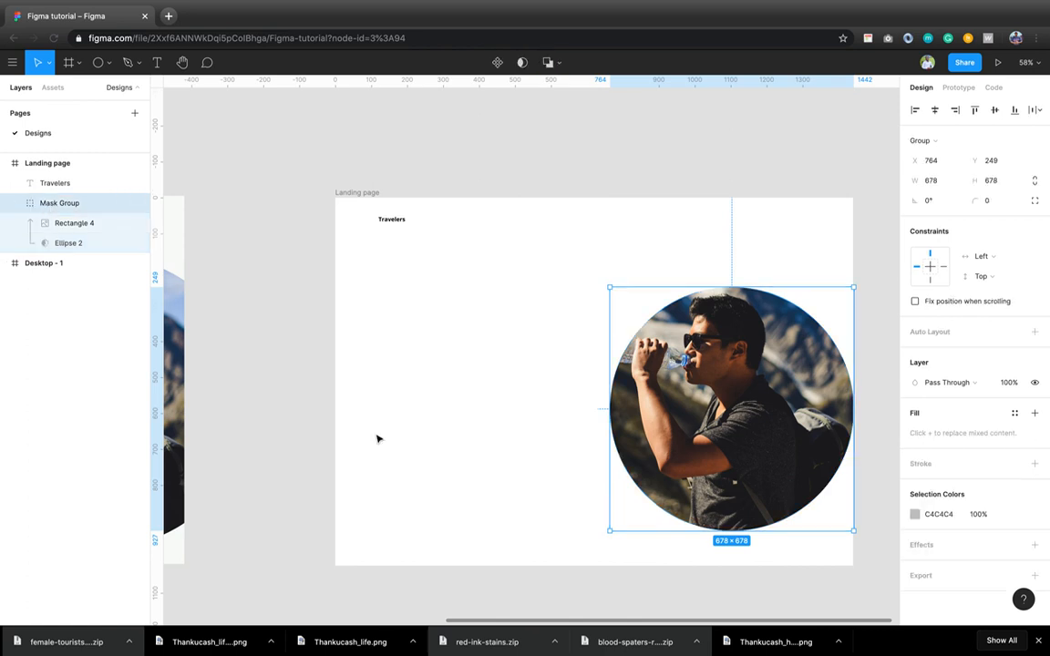
{"action": "key", "text": "Return"}
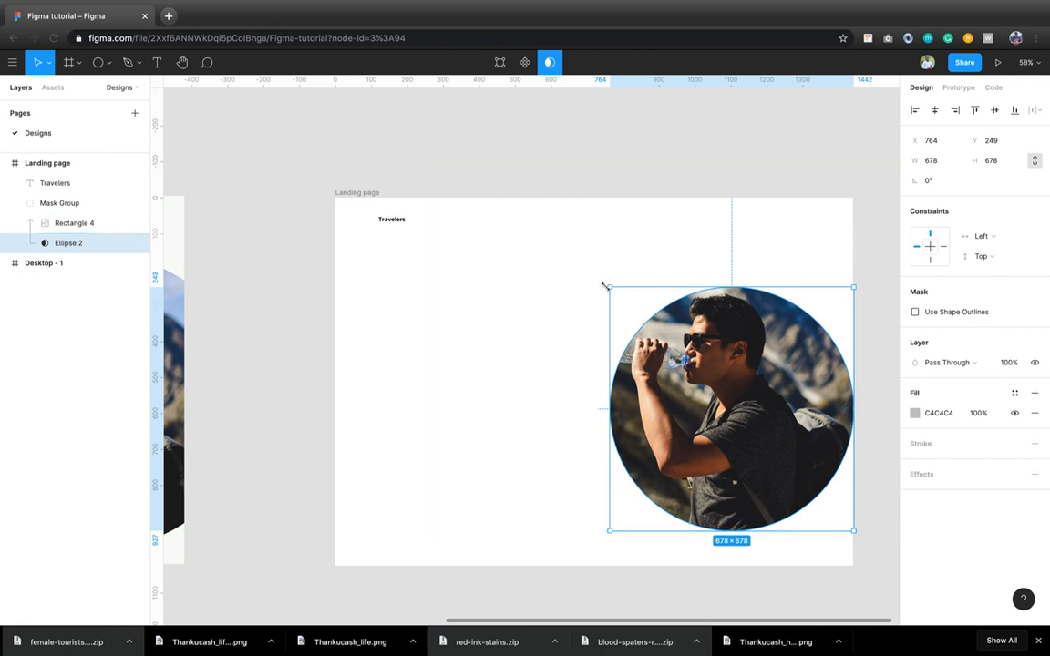
{"action": "key", "text": "alt"}
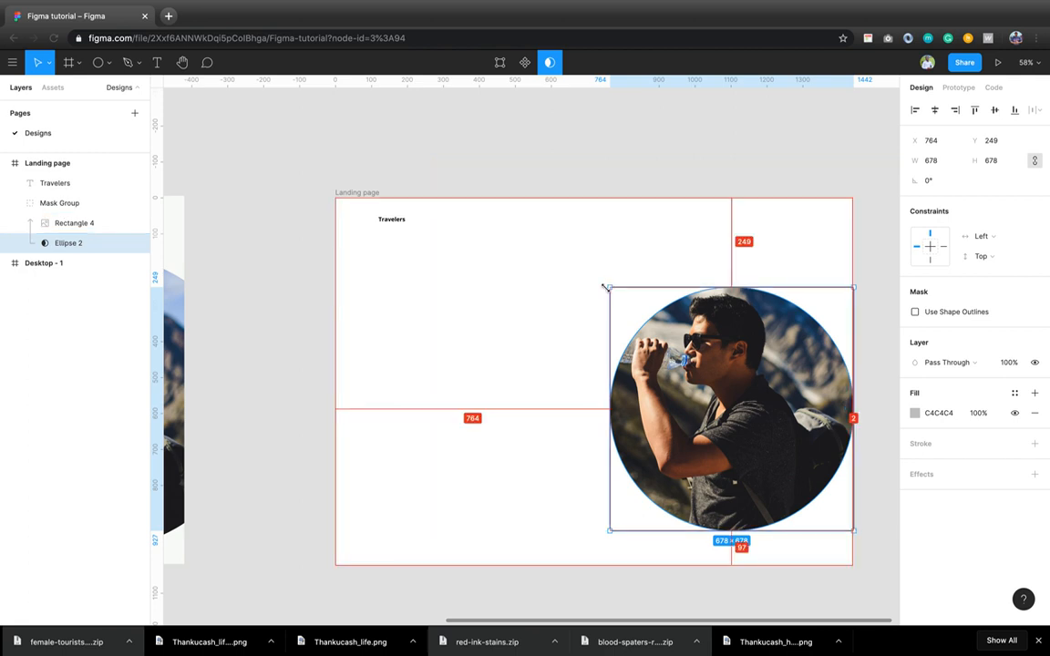
{"action": "left_click_drag", "start_coordinate": [606, 287], "coordinate": [562, 262]}
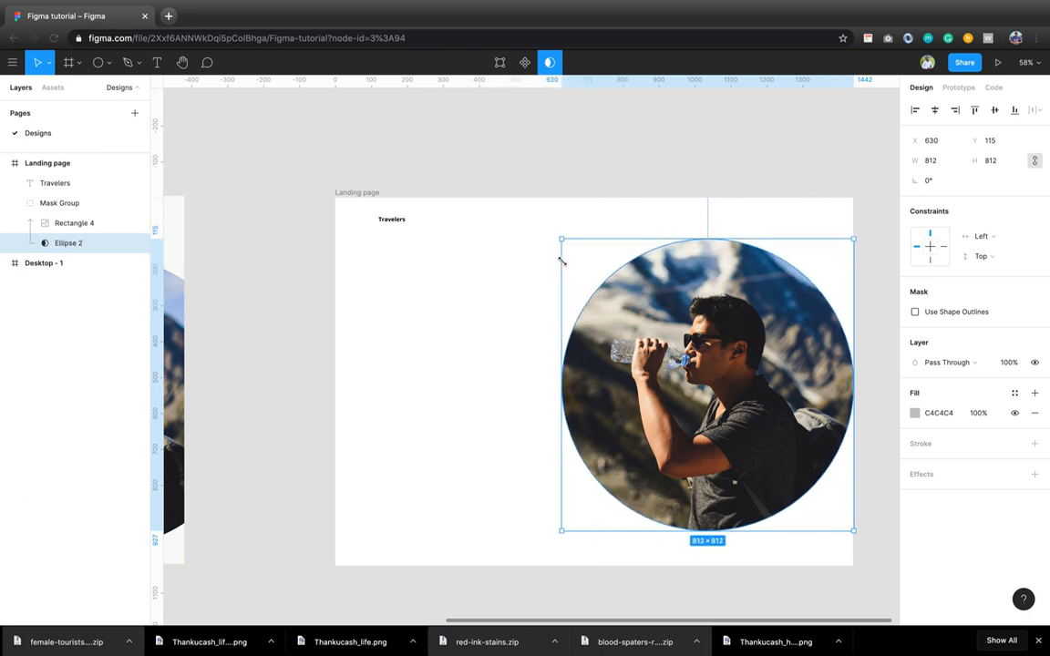
- Move the Mask Group horizontally to X 720 so the circle runs past the frame's right edge
{"action": "left_click", "coordinate": [538, 429]}
{"action": "left_click_drag", "start_coordinate": [644, 420], "coordinate": [679, 418]}
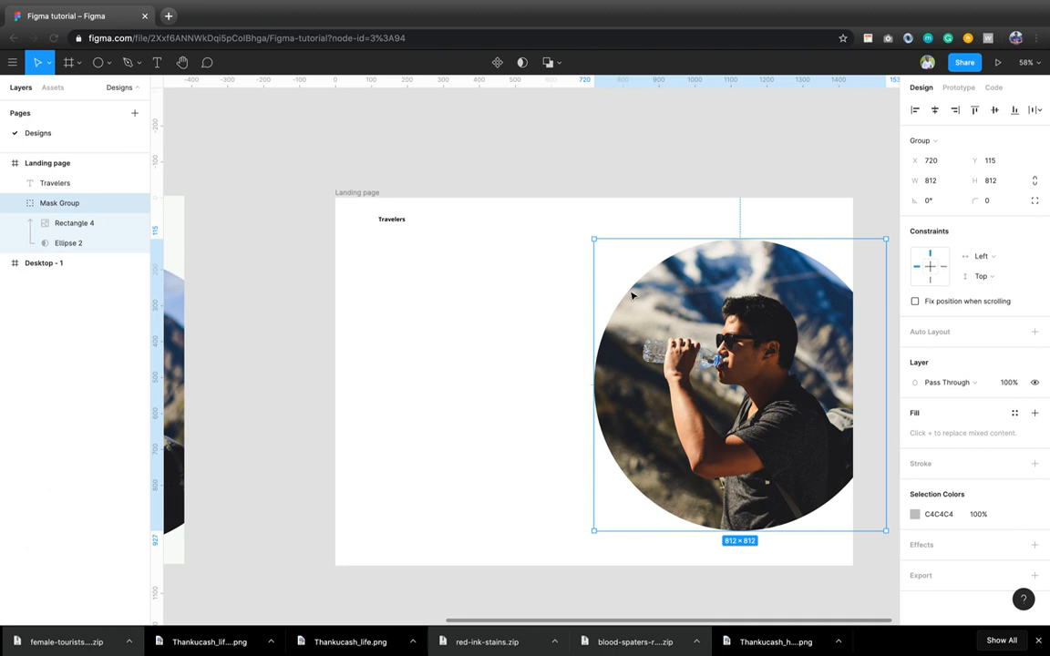
{"action": "left_click", "coordinate": [506, 410]}
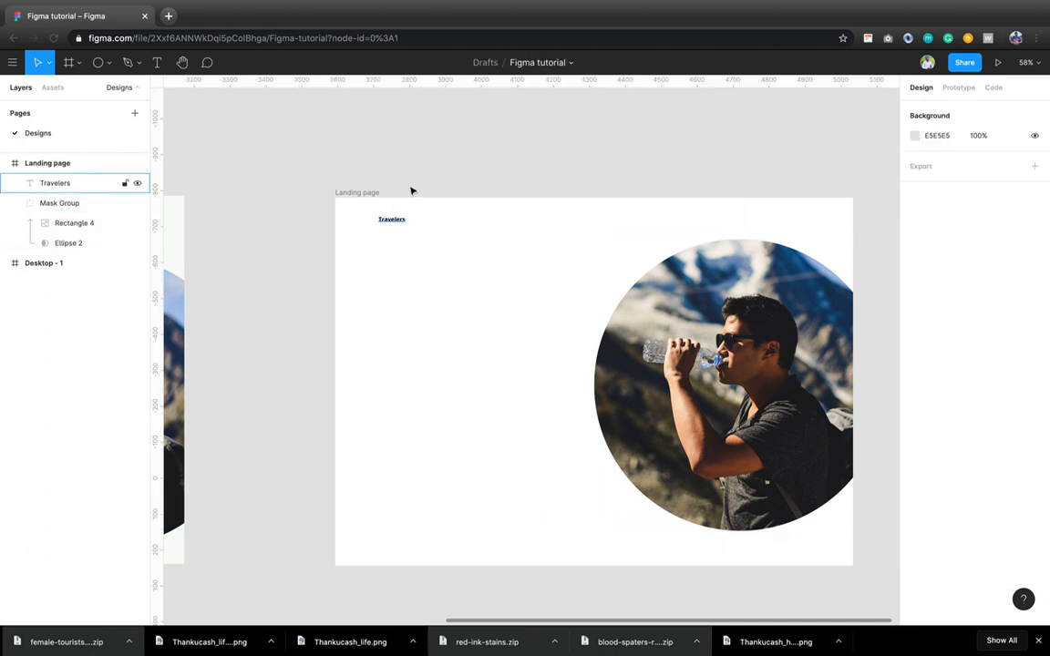
- Change the Landing page frame's fill to the off-white document color F8FAF8
{"action": "left_click", "coordinate": [371, 195]}
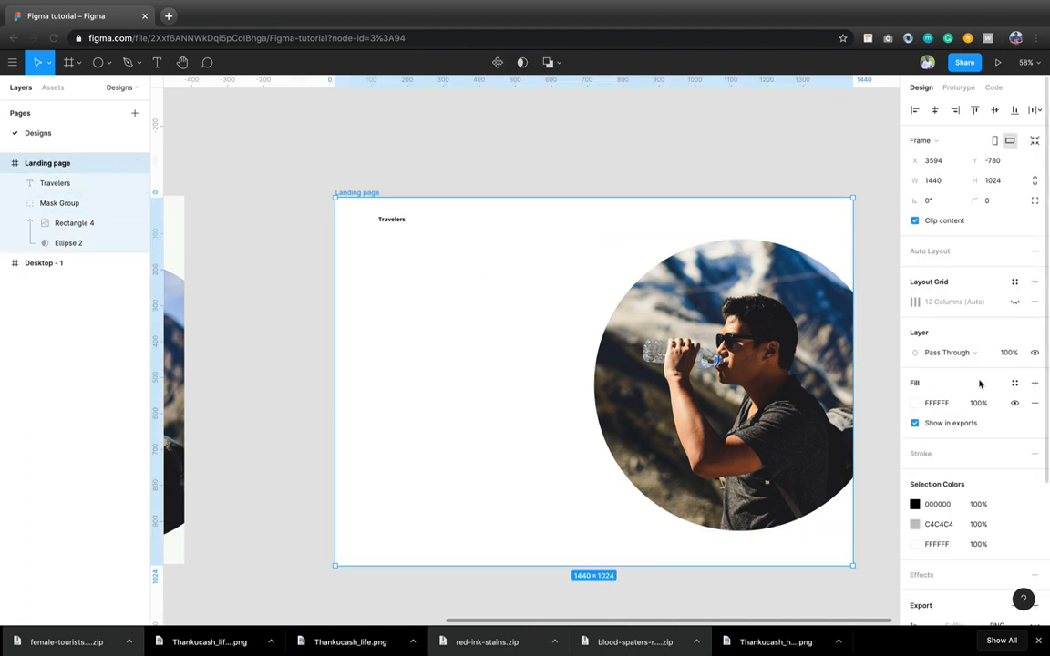
{"action": "left_click", "coordinate": [1014, 383]}
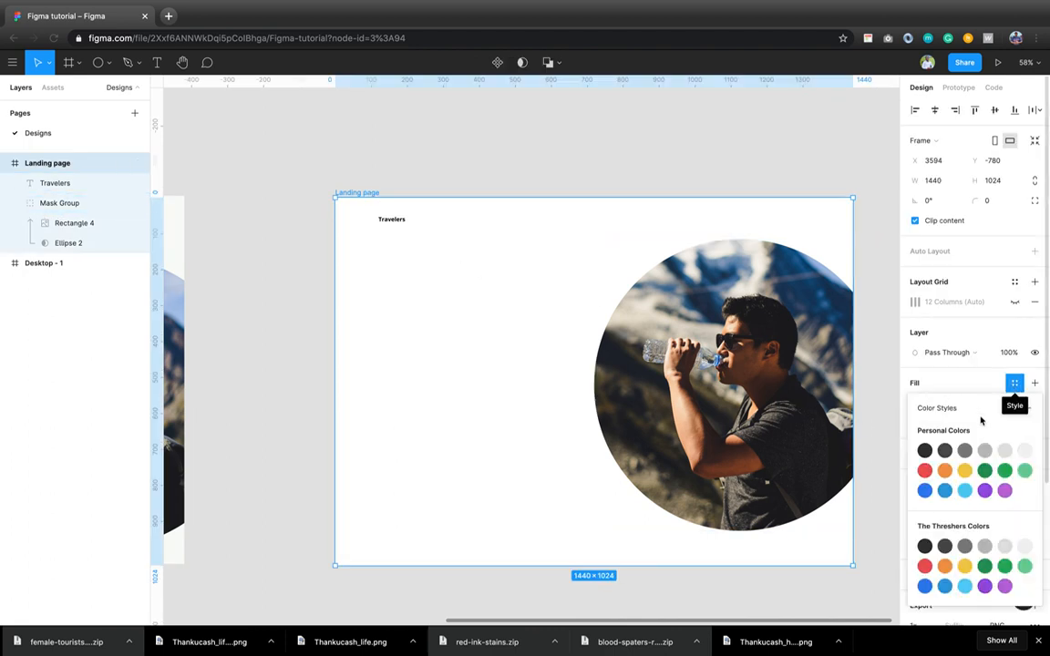
{"action": "left_click", "coordinate": [987, 383]}
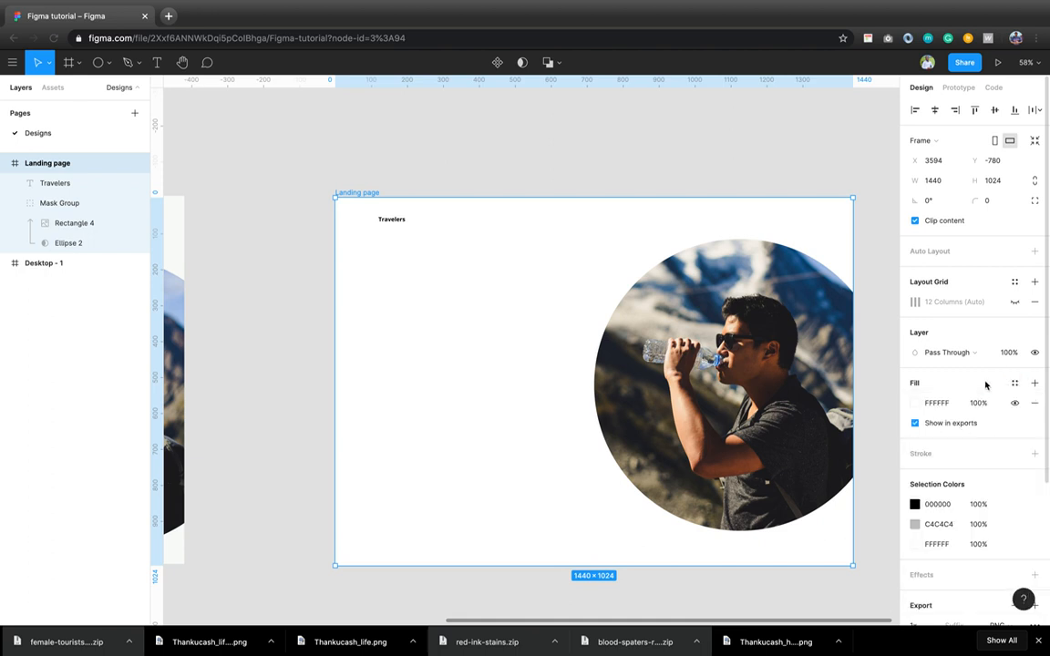
{"action": "left_click", "coordinate": [916, 403]}
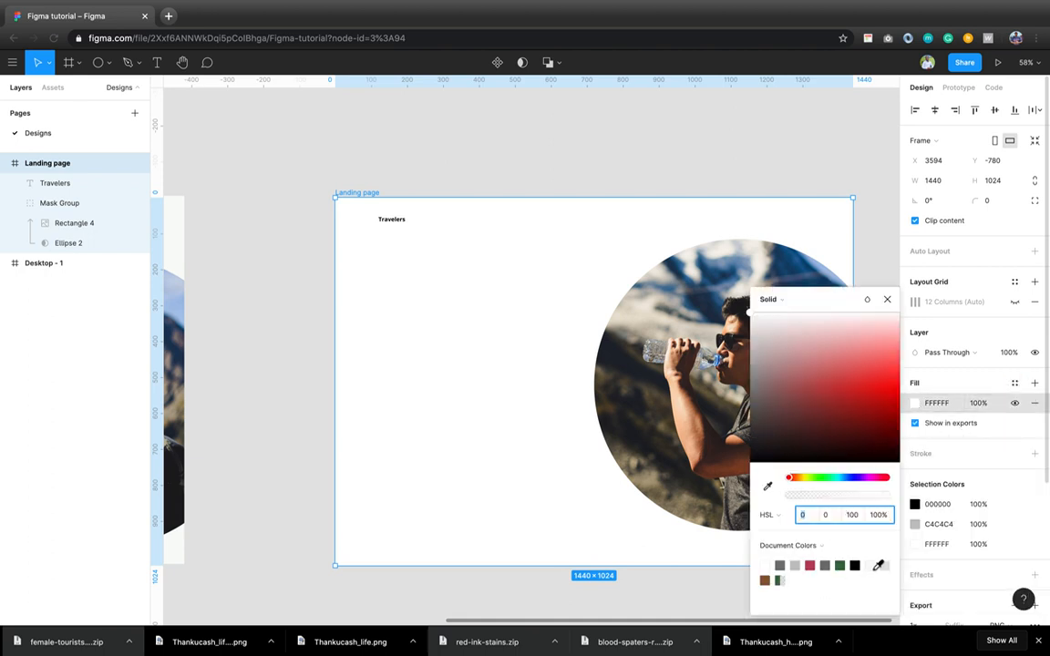
{"action": "left_click", "coordinate": [875, 562]}
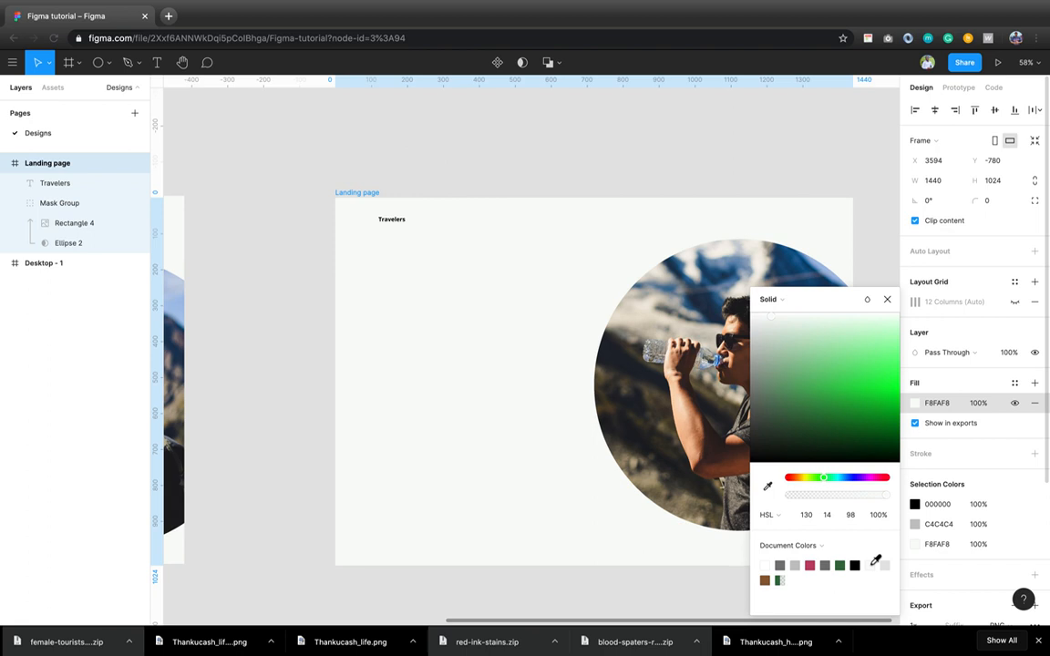
{"action": "left_click", "coordinate": [887, 300]}
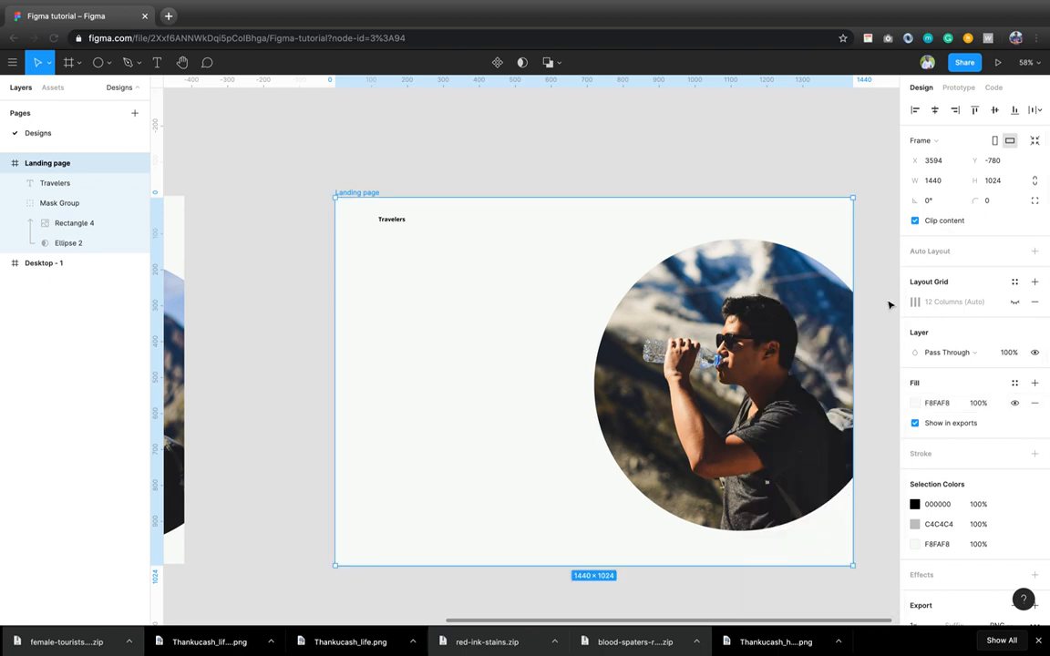
{"action": "left_click", "coordinate": [476, 155]}
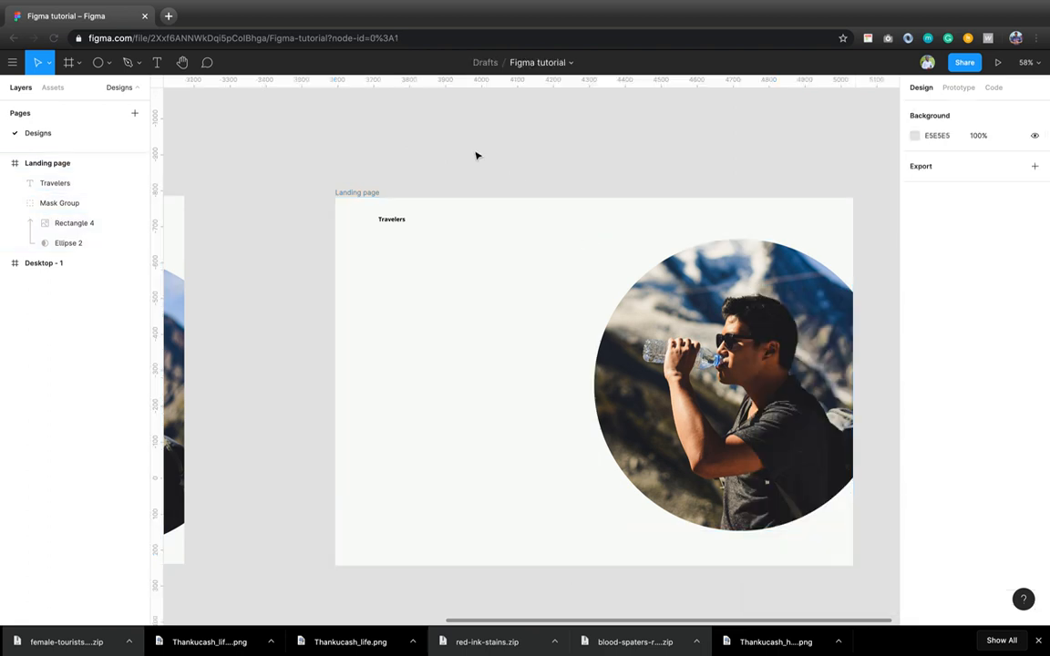
- Set the font size of the "Travelers" text to 18
{"action": "left_click", "coordinate": [400, 227]}
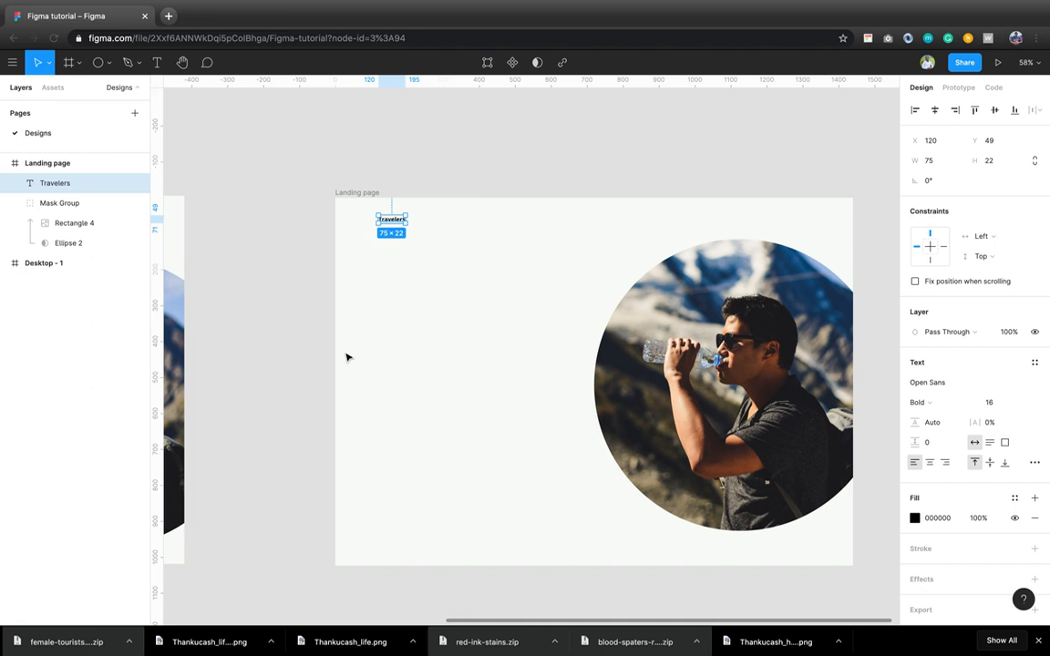
{"action": "left_click", "coordinate": [1020, 409]}
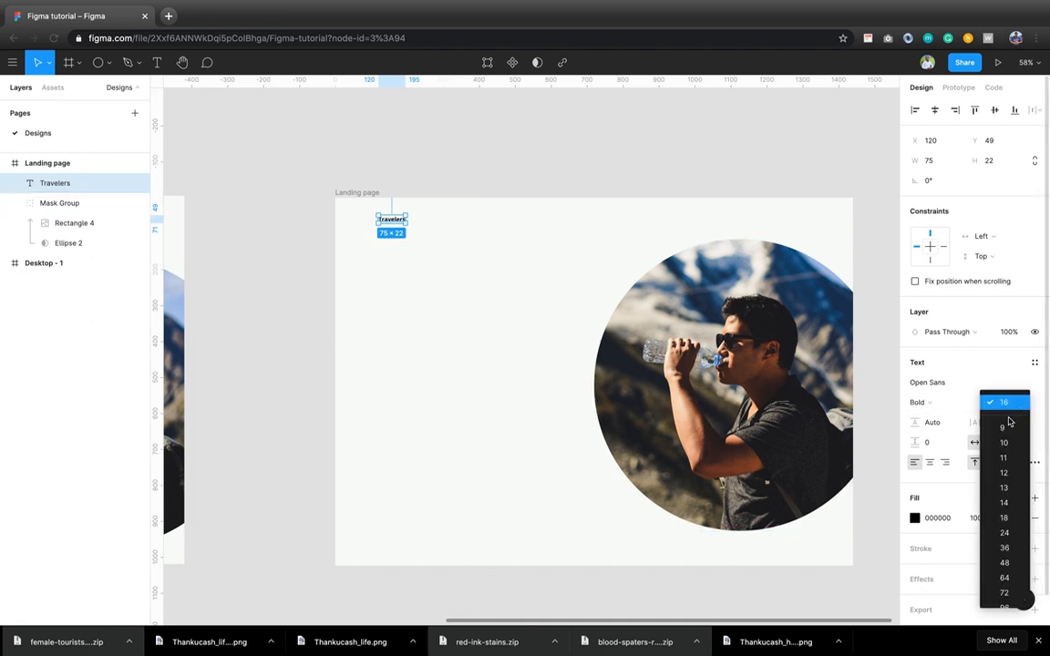
{"action": "left_click", "coordinate": [1006, 520]}
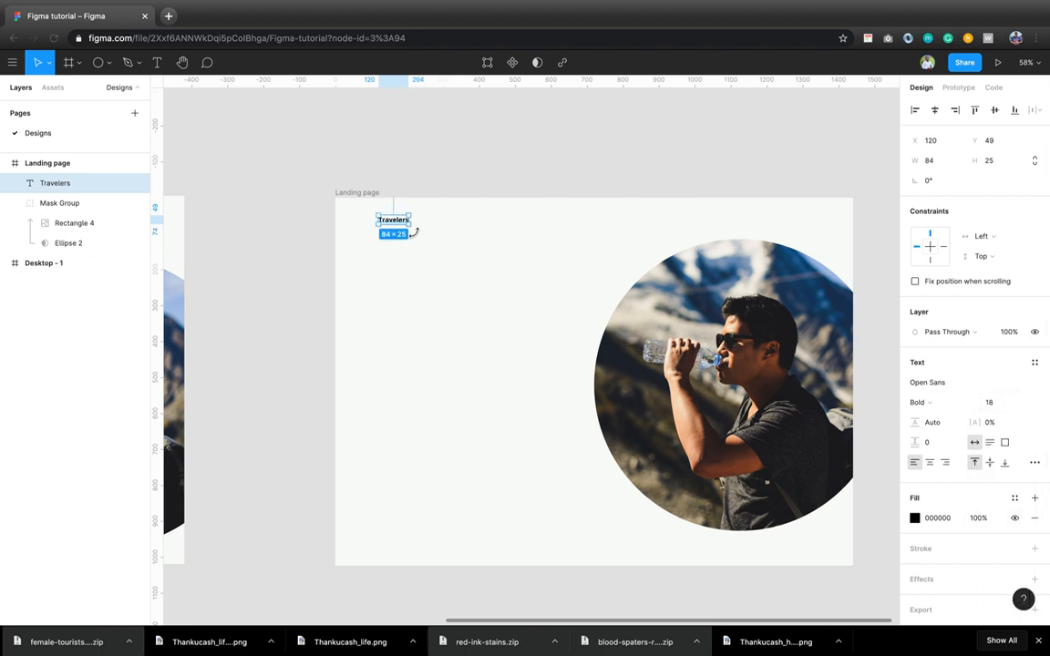
{"action": "scroll", "coordinate": [363, 283], "scroll_direction": "left", "scroll_amount": 2}
{"action": "scroll", "coordinate": [364, 284], "scroll_direction": "up", "scroll_amount": 1}
{"action": "scroll", "coordinate": [364, 283], "scroll_direction": "right", "scroll_amount": 2}
{"action": "scroll", "coordinate": [364, 283], "scroll_direction": "down", "scroll_amount": 1}
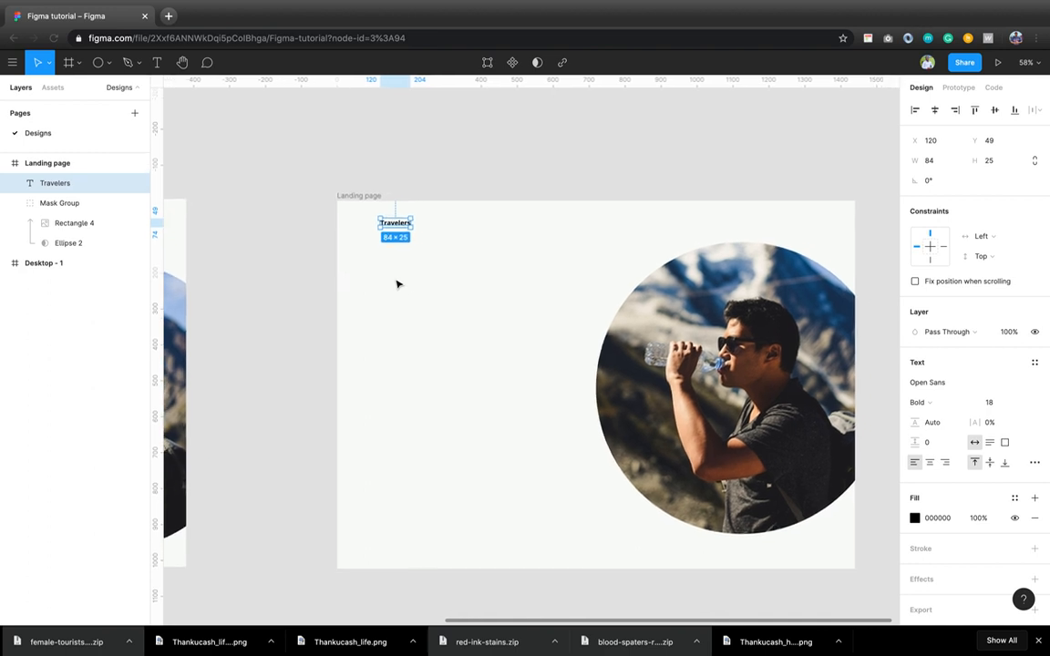
{"action": "left_click", "coordinate": [410, 288]}
{"action": "scroll", "coordinate": [351, 278], "scroll_direction": "left", "scroll_amount": 2}
{"action": "scroll", "coordinate": [351, 278], "scroll_direction": "up", "scroll_amount": 1}
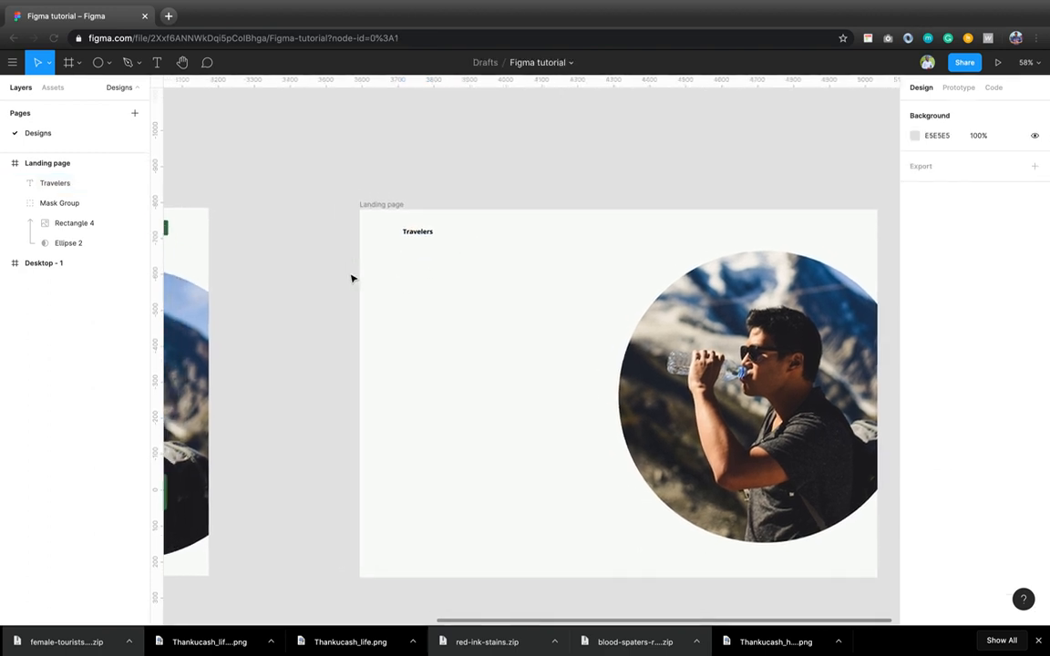
{"action": "scroll", "coordinate": [352, 278], "scroll_direction": "right", "scroll_amount": 6}
{"action": "scroll", "coordinate": [352, 278], "scroll_direction": "down", "scroll_amount": 2}
{"action": "scroll", "coordinate": [352, 278], "scroll_direction": "right", "scroll_amount": 2}
{"action": "scroll", "coordinate": [352, 278], "scroll_direction": "up", "scroll_amount": 2}
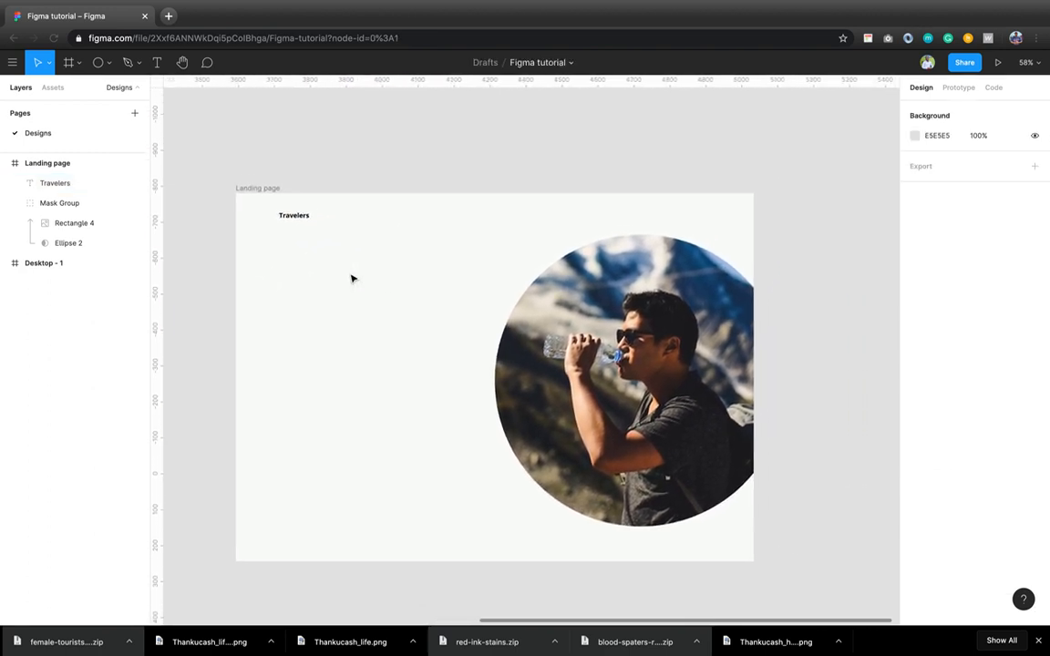
- Add a "Home" text above the circular photo in the Landing page frame, at about X 825, Y 66
{"action": "scroll", "coordinate": [351, 276], "scroll_direction": "left", "scroll_amount": 4}
{"action": "scroll", "coordinate": [352, 276], "scroll_direction": "up", "scroll_amount": 2}
{"action": "key", "text": "t"}
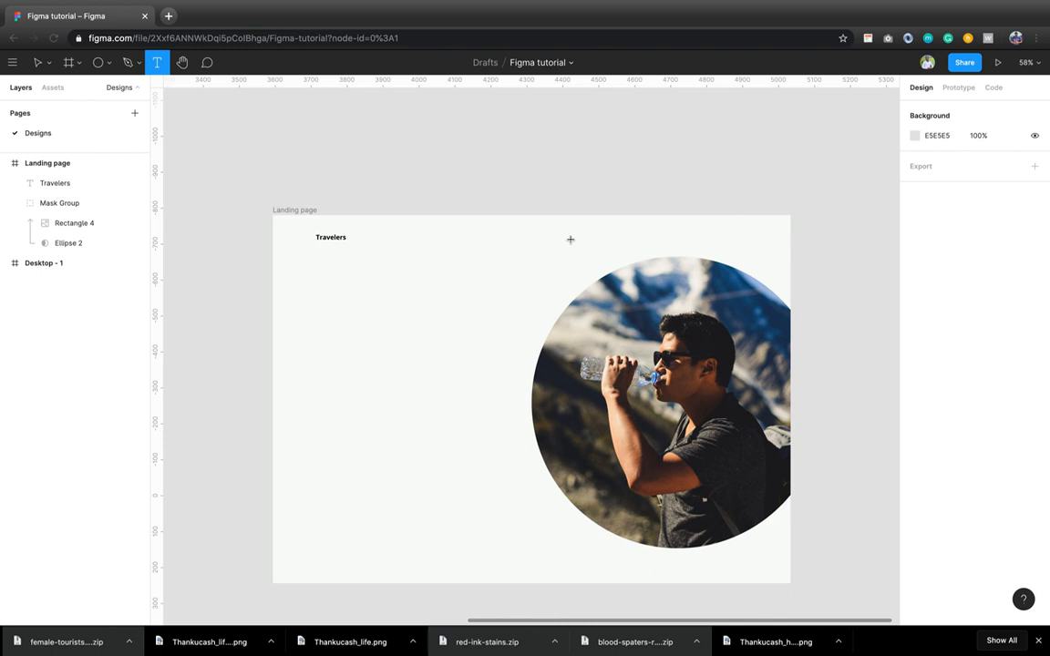
{"action": "left_click", "coordinate": [570, 239]}
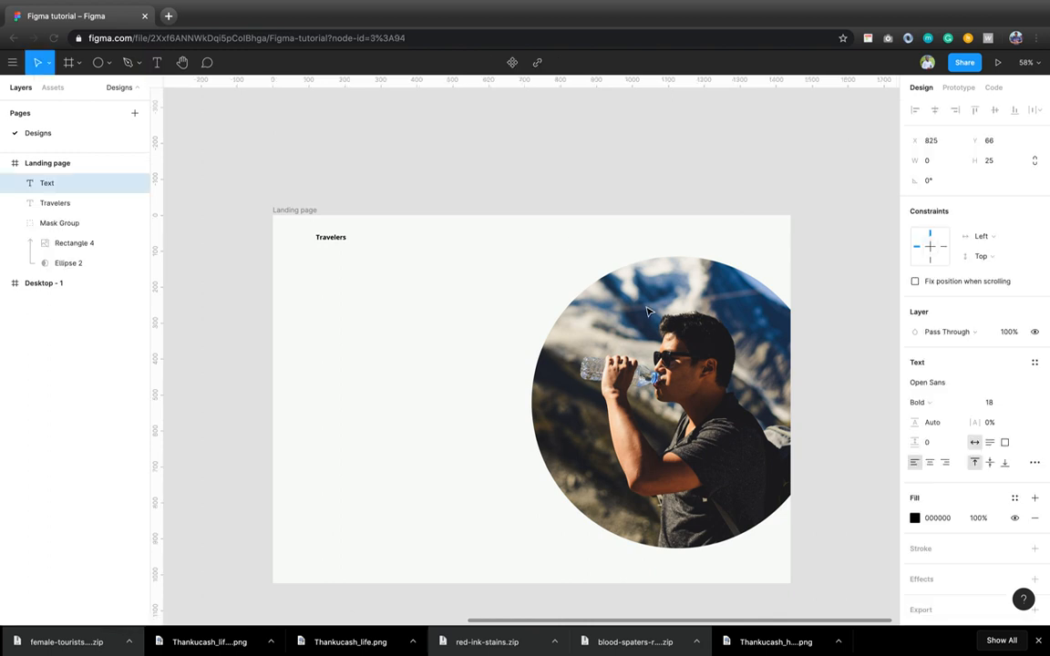
{"action": "type", "text": "Home"}
{"action": "key", "text": "Escape"}
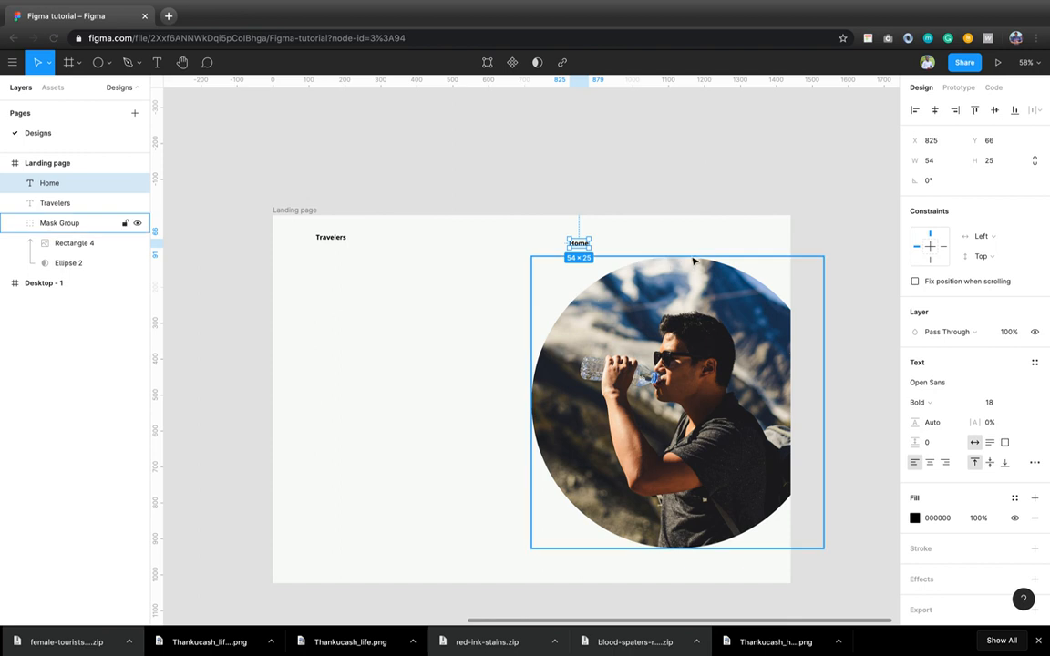
- Set the font of the "Home" text to Avenir
{"action": "left_click", "coordinate": [947, 391]}
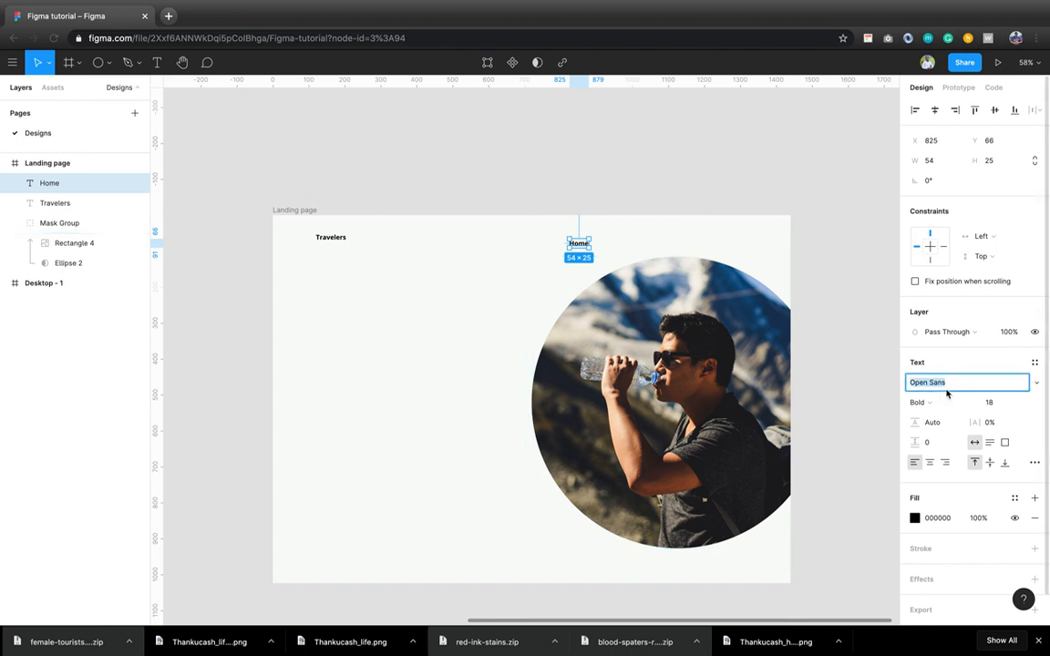
{"action": "type", "text": "Avenir"}
{"action": "key", "text": "Return"}
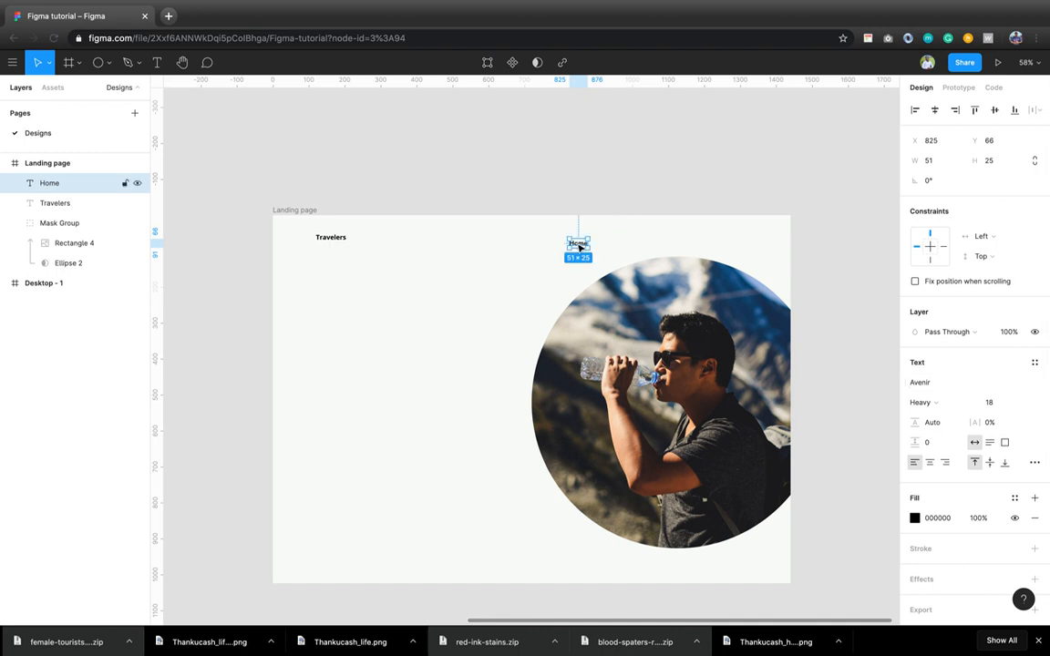
{"action": "left_click_drag", "start_coordinate": [580, 246], "coordinate": [611, 245], "text": "alt"}
{"action": "double_click", "coordinate": [609, 243]}
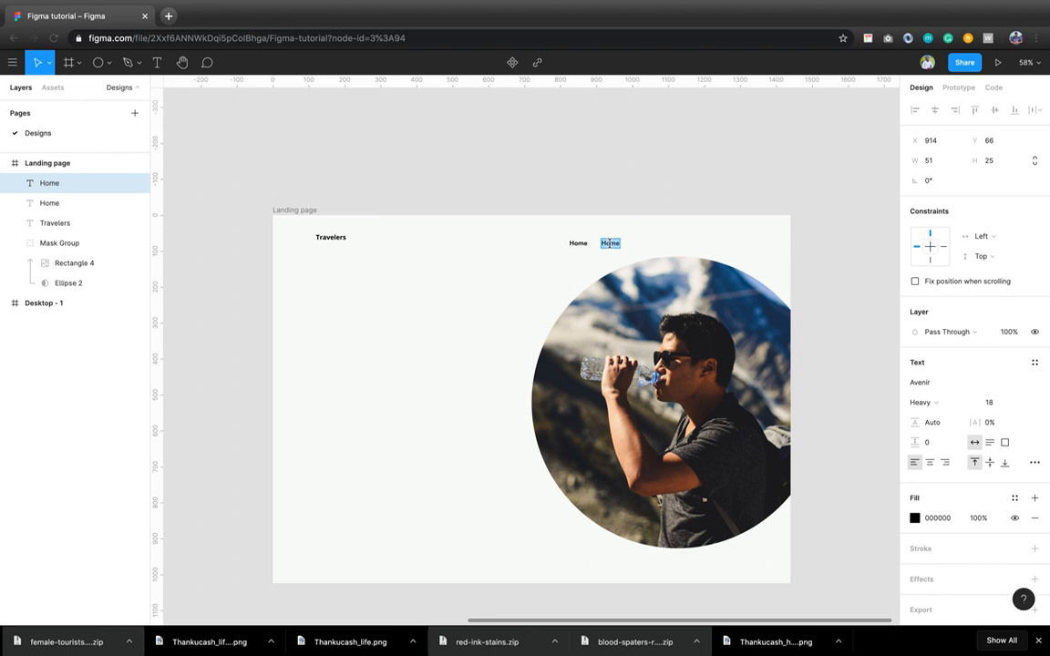
{"action": "left_click", "coordinate": [669, 249]}
{"action": "key", "text": "Delete"}
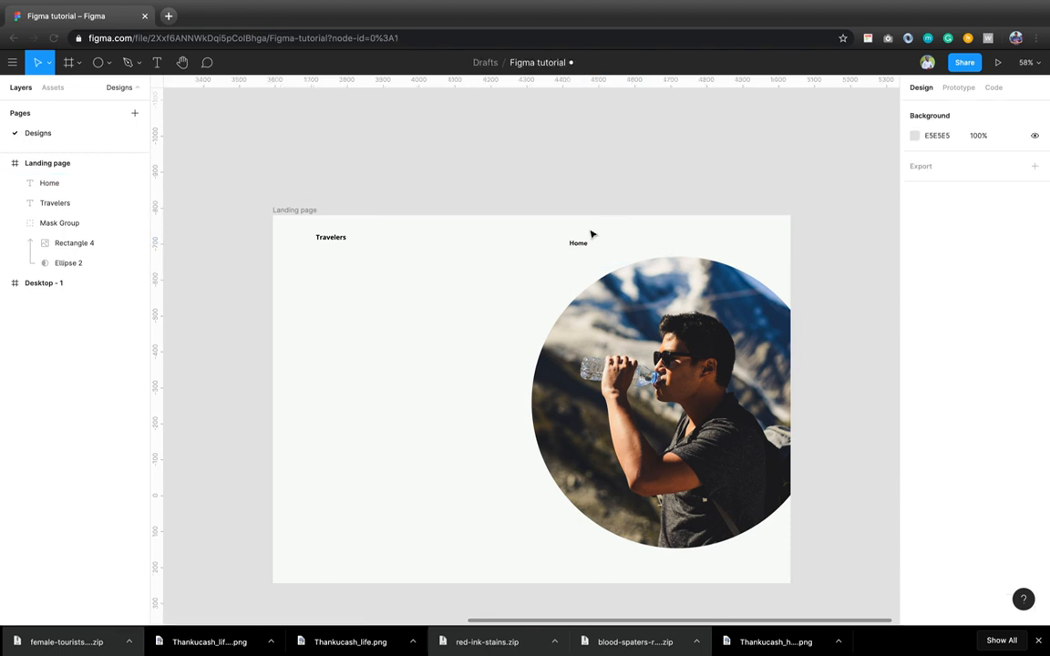
- Duplicate the "Home" text three times in an evenly spaced horizontal row, with copies at X 903, 981 and 1059
{"action": "left_click", "coordinate": [584, 245]}
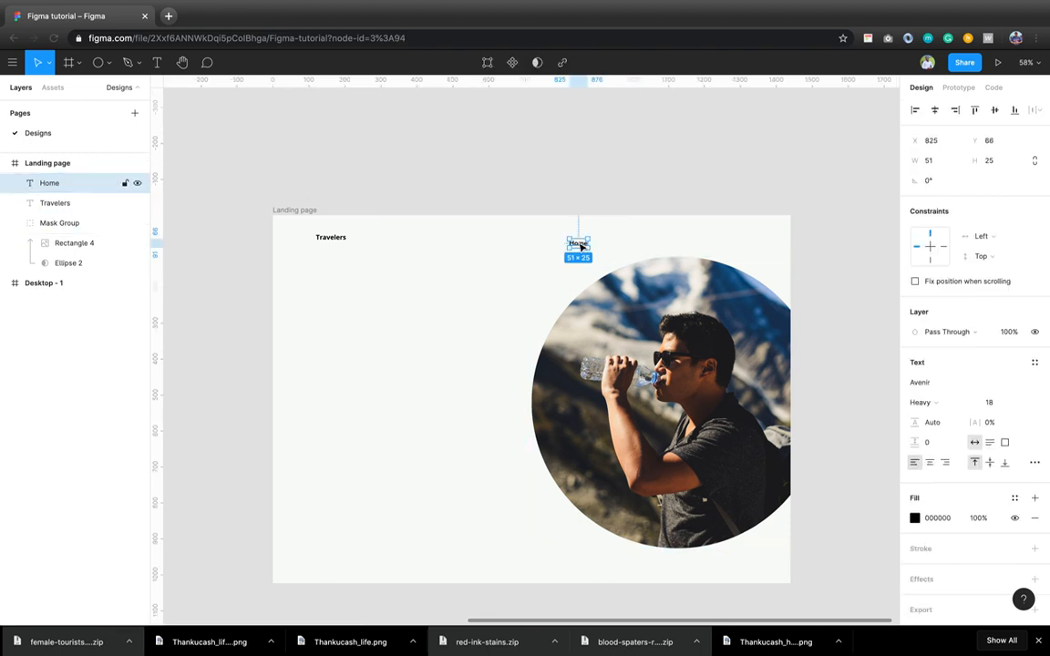
{"action": "left_click_drag", "start_coordinate": [586, 245], "coordinate": [608, 250], "text": "alt"}
{"action": "left_click_drag", "start_coordinate": [607, 250], "coordinate": [610, 249]}
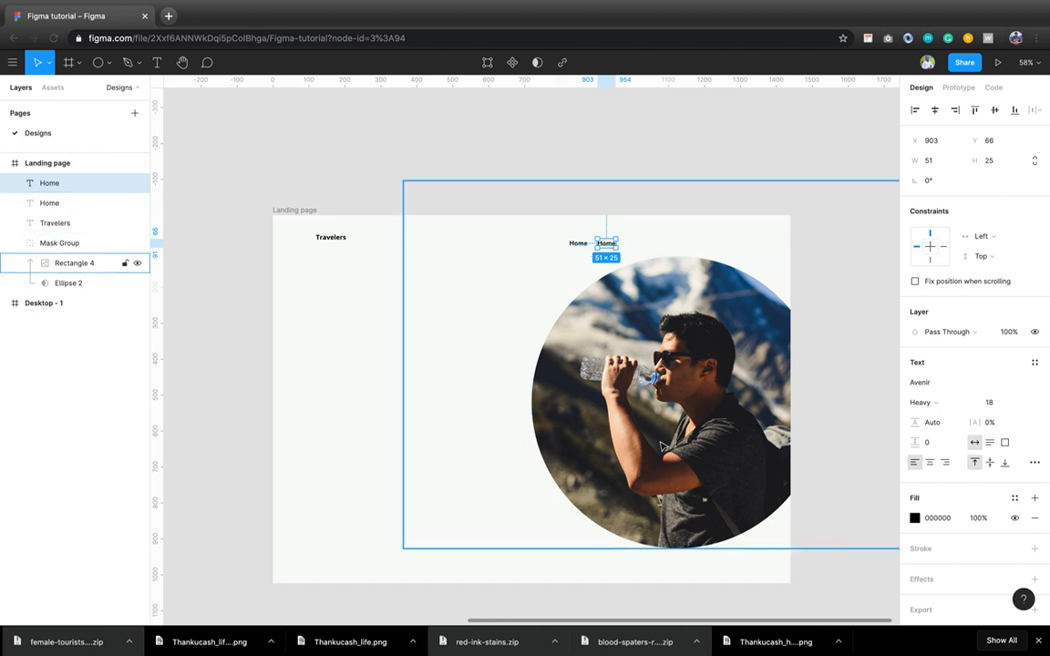
{"action": "key", "text": "ctrl+d"}
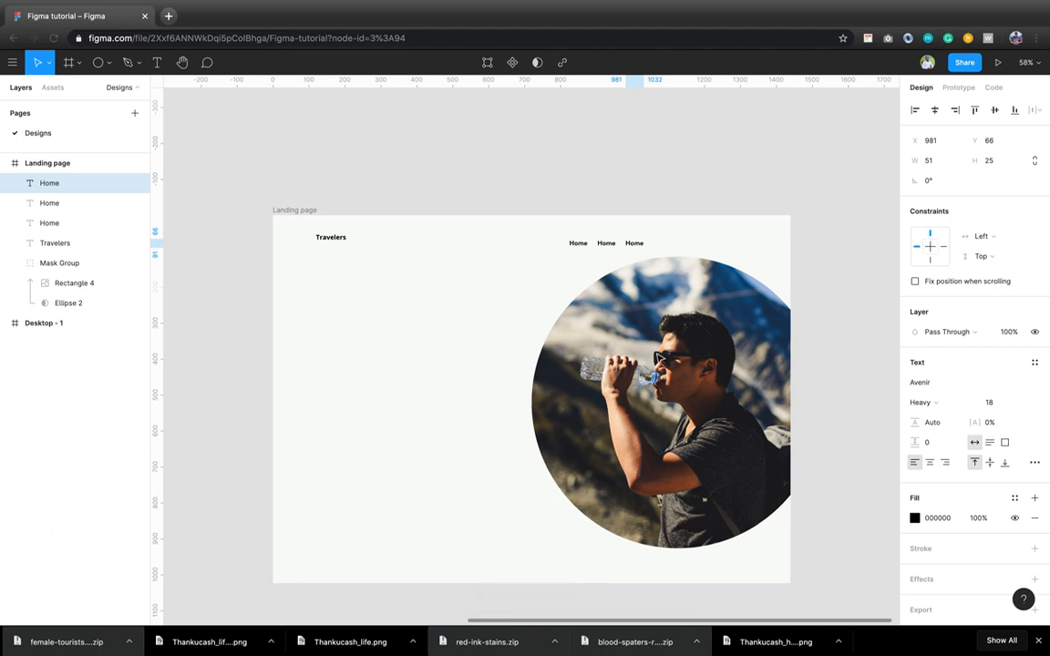
{"action": "scroll", "coordinate": [636, 313], "scroll_direction": "up", "scroll_amount": 5}
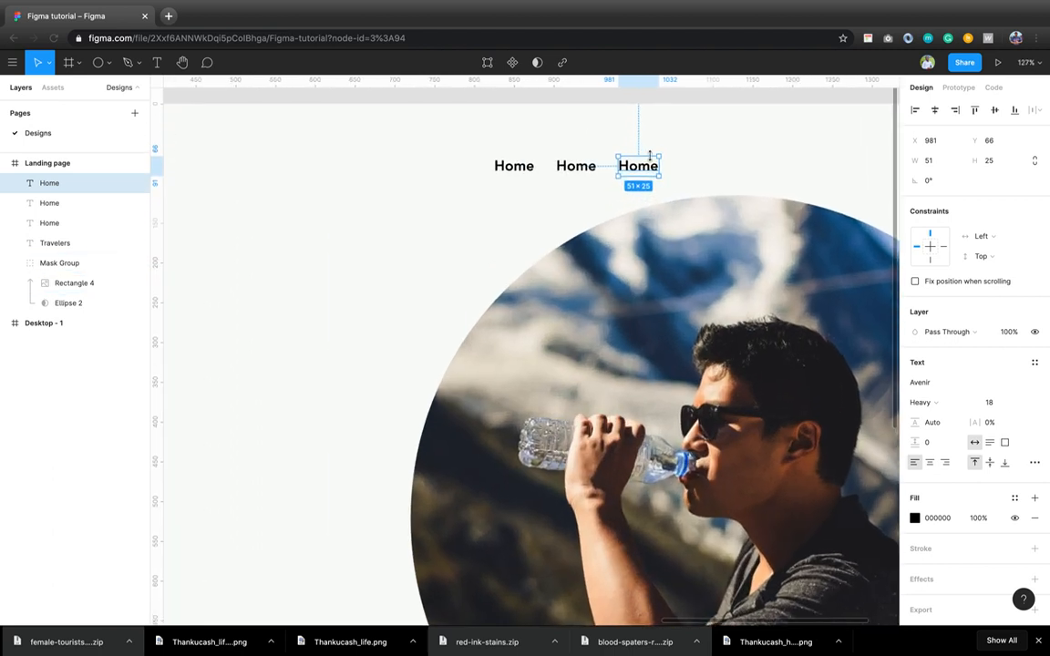
{"action": "key", "text": "ctrl+d"}
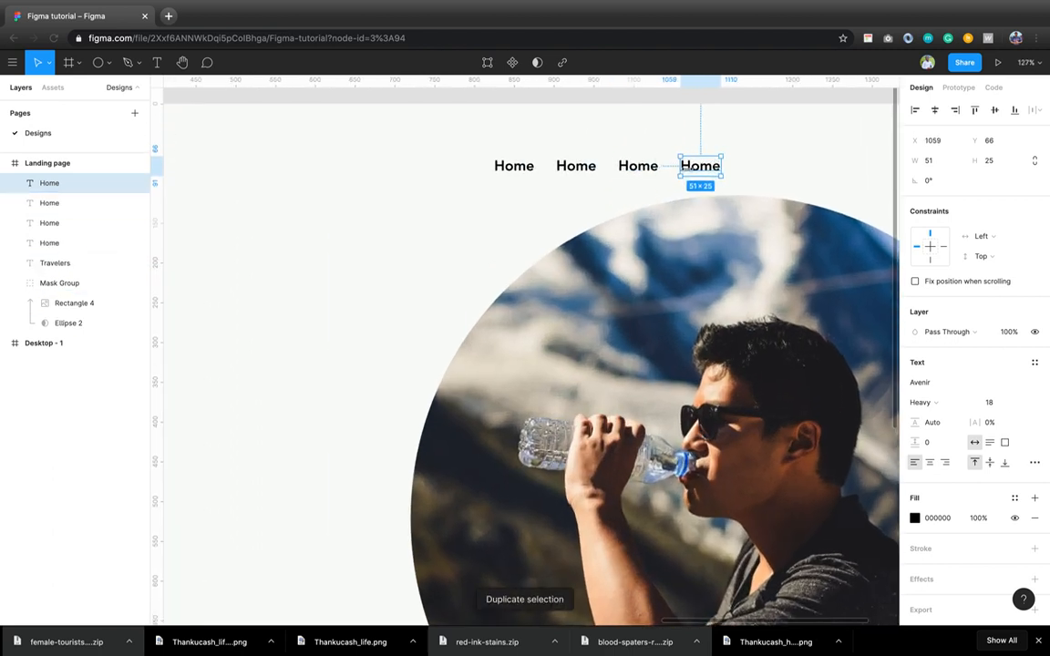
- Change the second "Home" text in the navigation row to "Destinations"
{"action": "left_click", "coordinate": [574, 167]}
{"action": "double_click", "coordinate": [571, 168]}
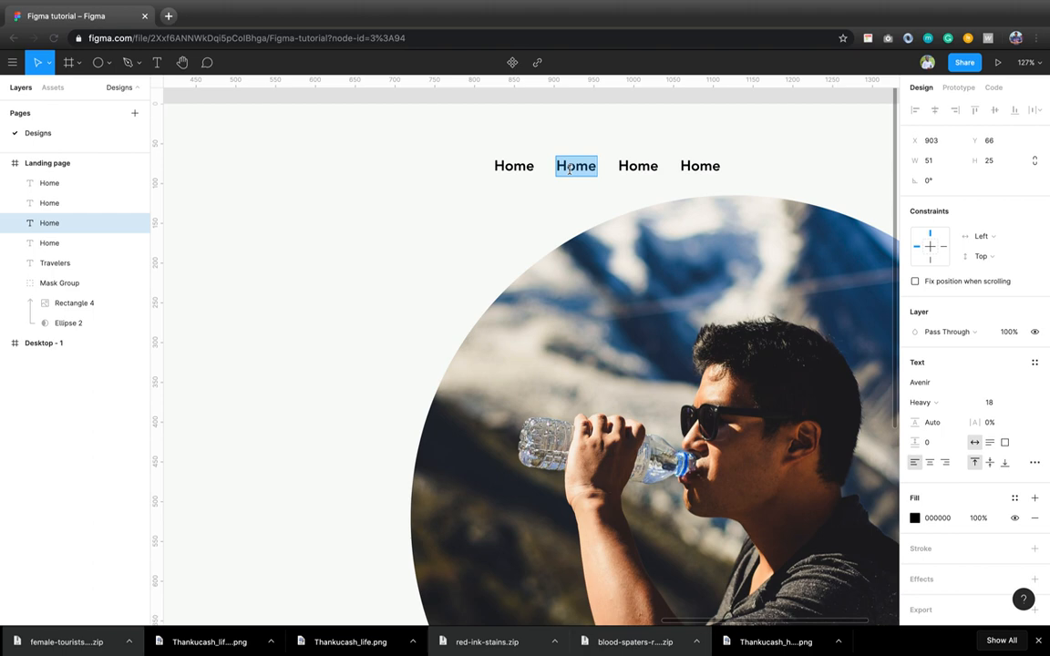
{"action": "type", "text": "G"}
{"action": "key", "text": "BackSpace"}
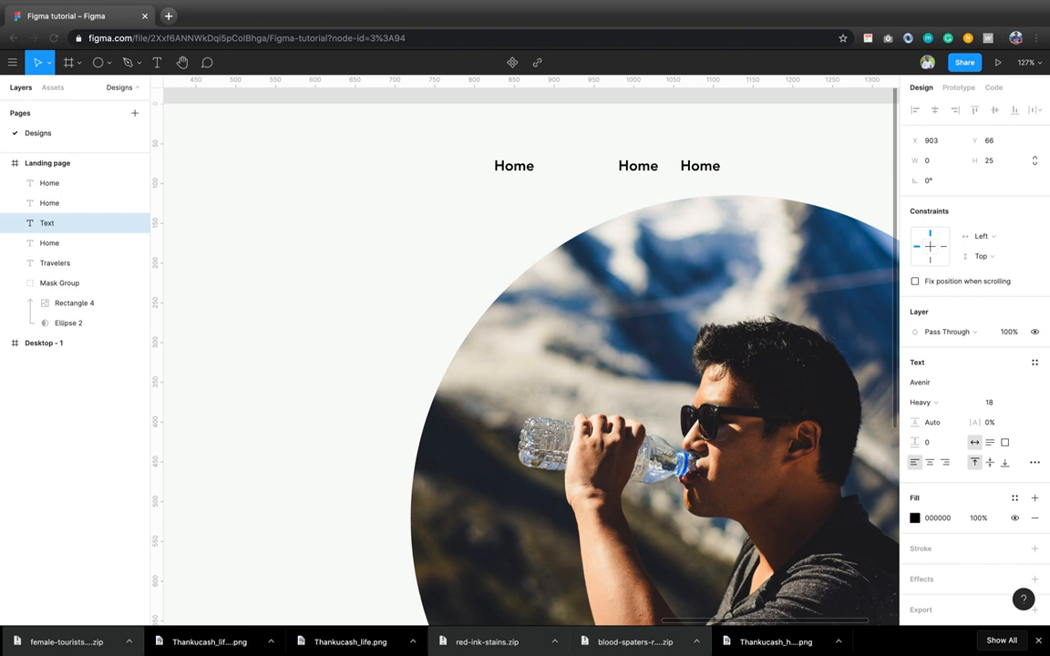
{"action": "type", "text": "Destinati"}
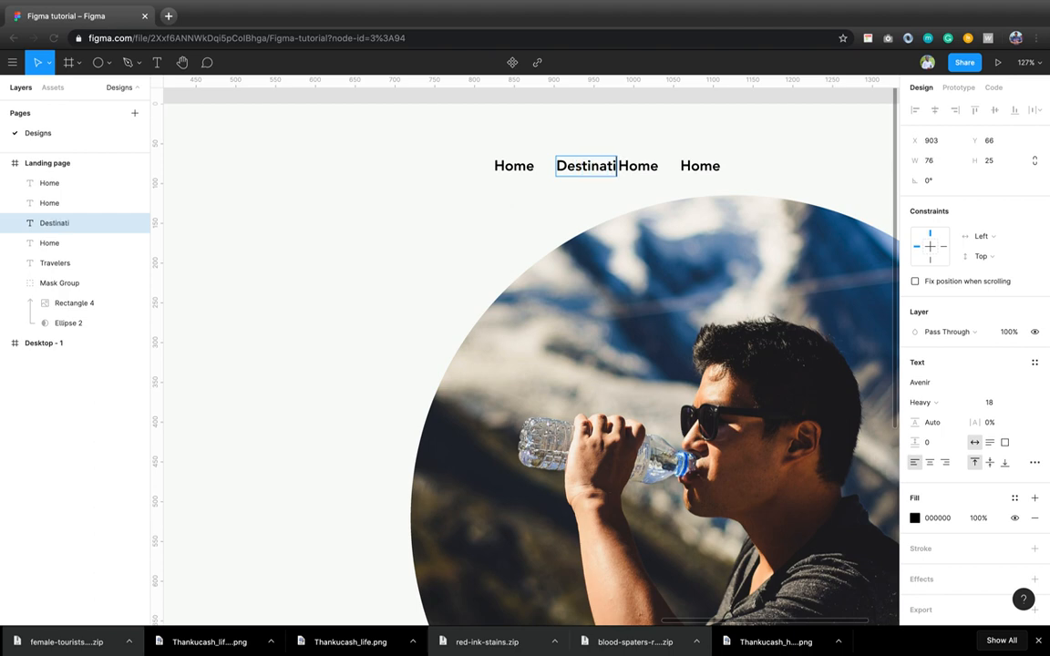
{"action": "type", "text": "ons"}
- Move the last two "Home" texts together horizontally until the gap after "Destinations" is 27
{"action": "left_click", "coordinate": [638, 166]}
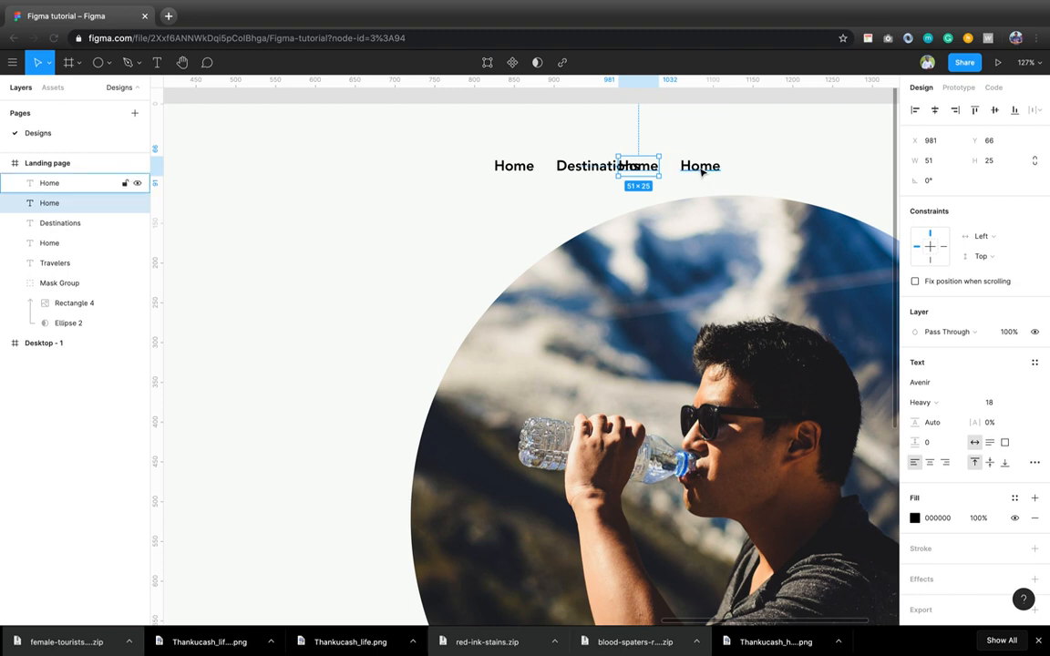
{"action": "left_click", "coordinate": [702, 168], "text": "shift"}
{"action": "left_click_drag", "start_coordinate": [738, 172], "coordinate": [749, 173]}
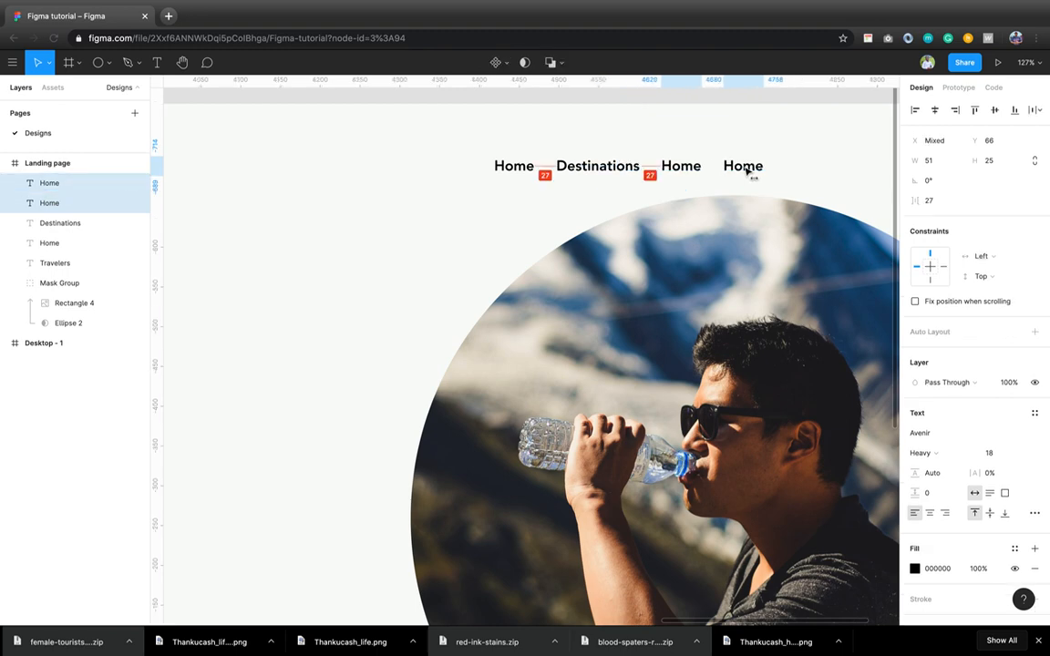
- Change the "Home" text directly after "Destinations" to "Gallery"
{"action": "left_click", "coordinate": [682, 166]}
{"action": "double_click", "coordinate": [687, 164]}
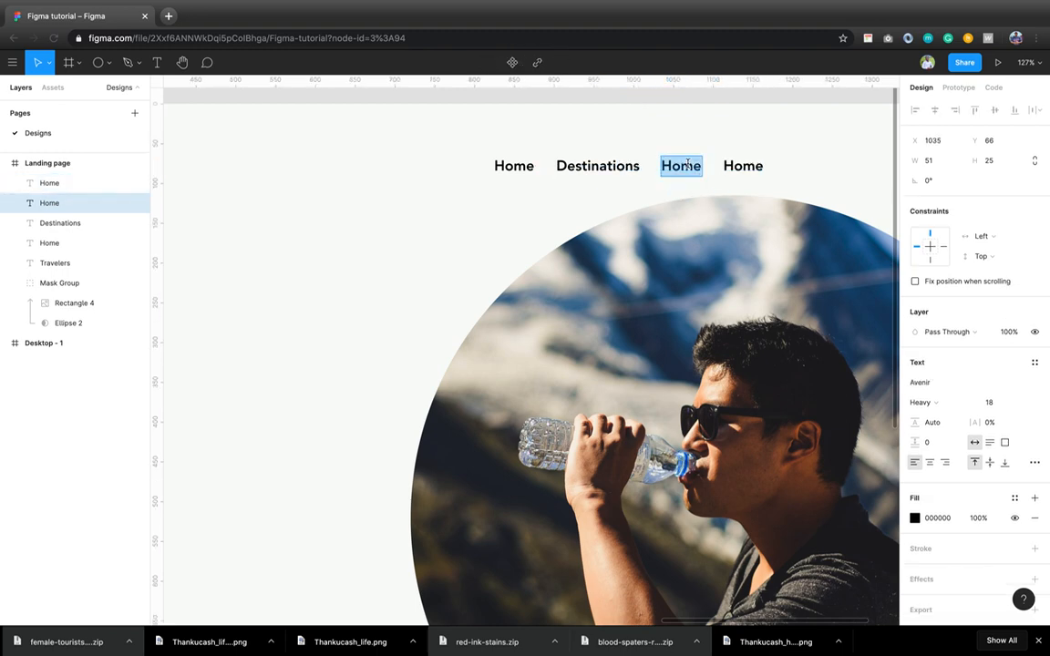
{"action": "type", "text": "Ga"}
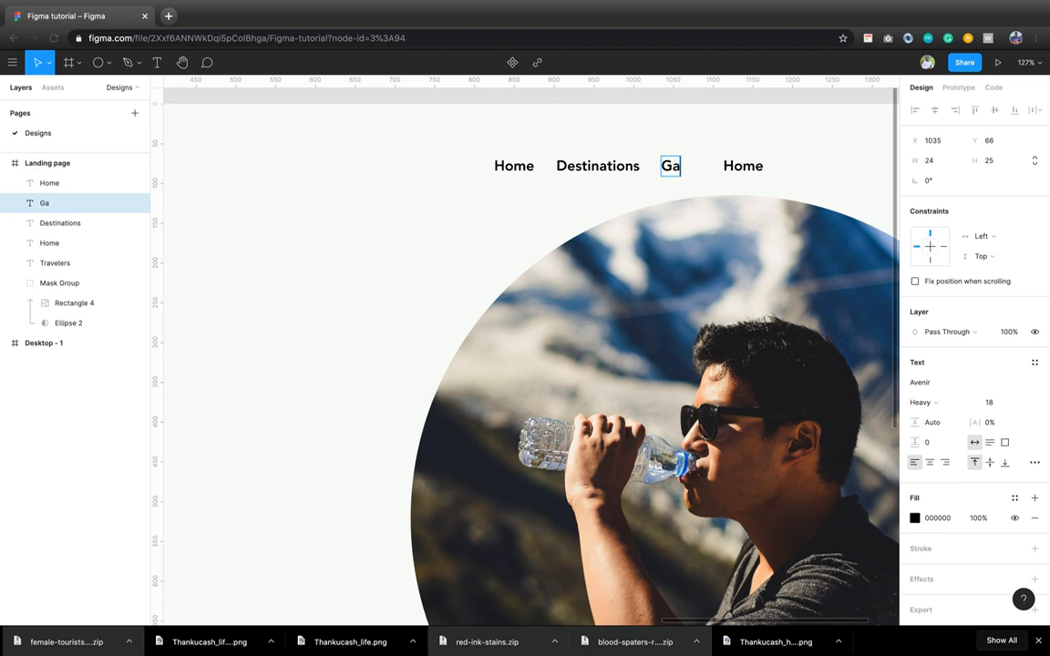
{"action": "type", "text": "llery"}
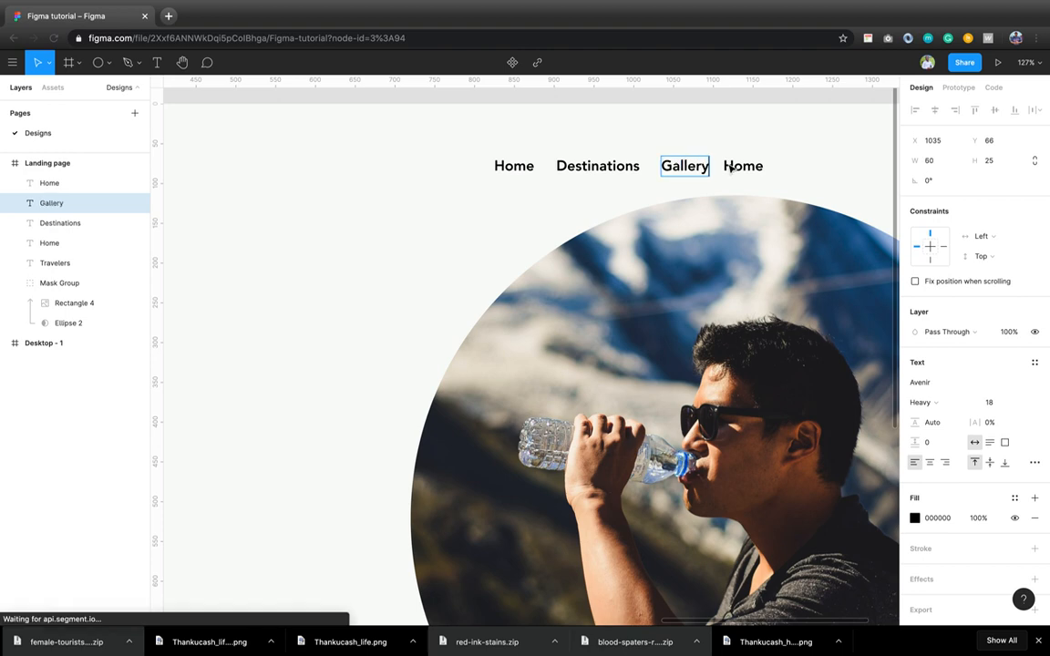
- Change the last "Home" text in the navigation row to "About Us"
{"action": "left_click", "coordinate": [735, 170]}
{"action": "double_click", "coordinate": [745, 169]}
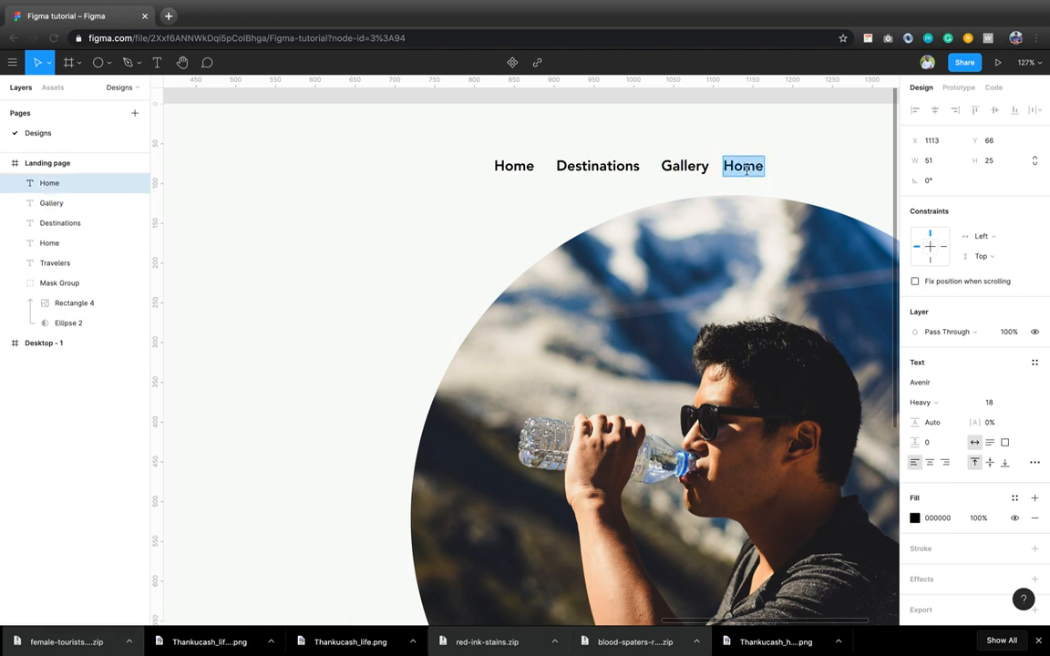
{"action": "type", "text": "Abo"}
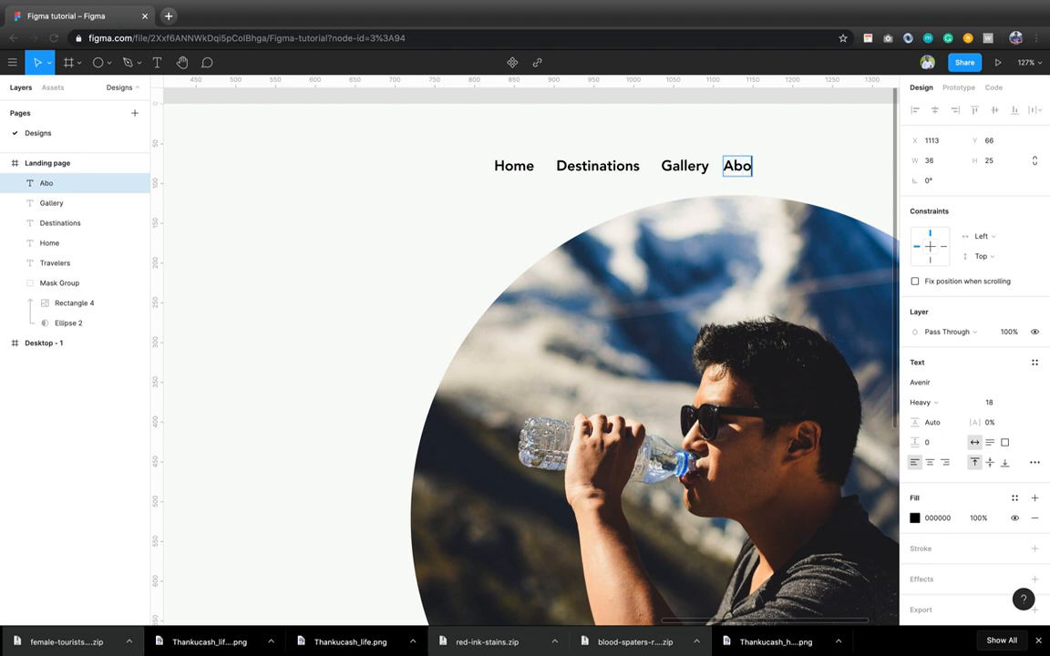
{"action": "type", "text": "ut Us"}
{"action": "key", "text": "Escape"}
- Duplicate "About Us" along the row to about X 1225 and change the copy's text to "Book Guide"
{"action": "scroll", "coordinate": [755, 206], "scroll_direction": "right", "scroll_amount": 3}
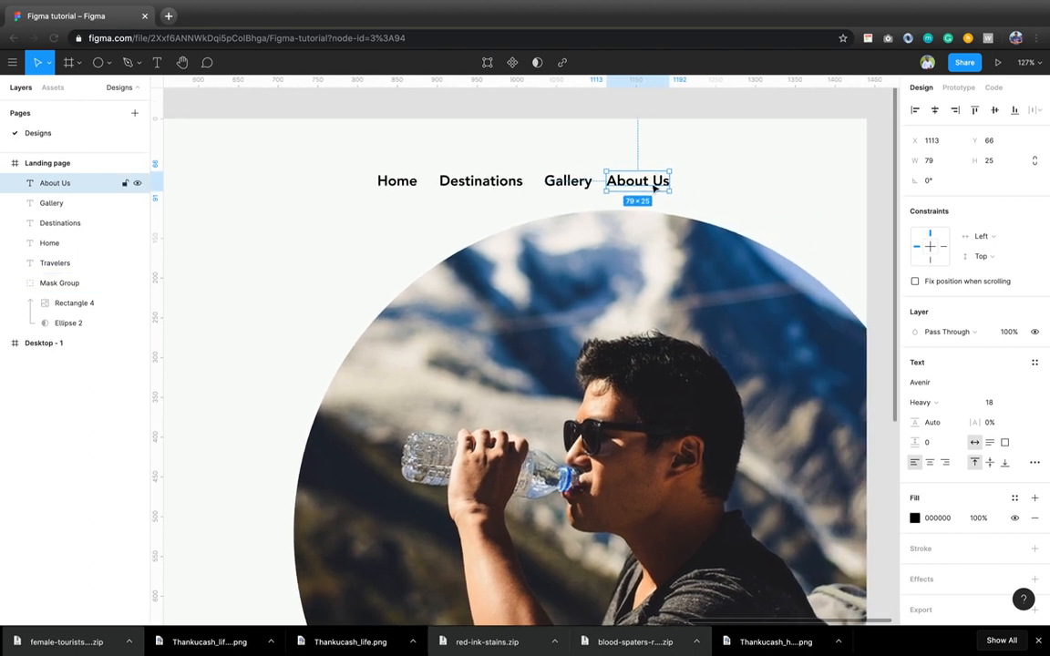
{"action": "left_click_drag", "start_coordinate": [647, 187], "coordinate": [730, 191]}
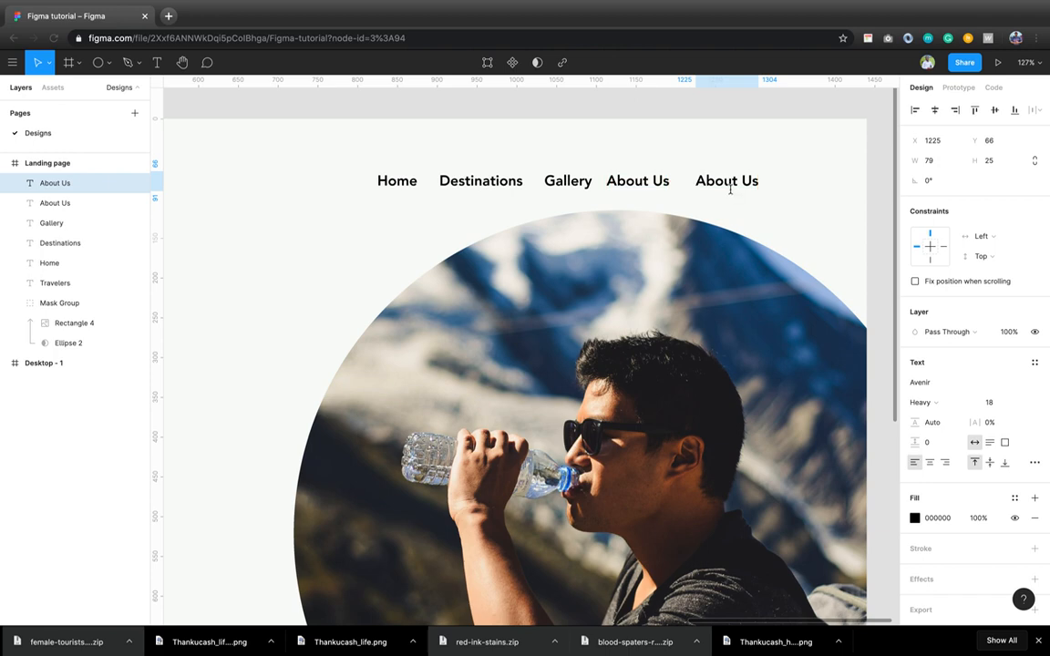
{"action": "double_click", "coordinate": [730, 189]}
{"action": "type", "text": "Book"}
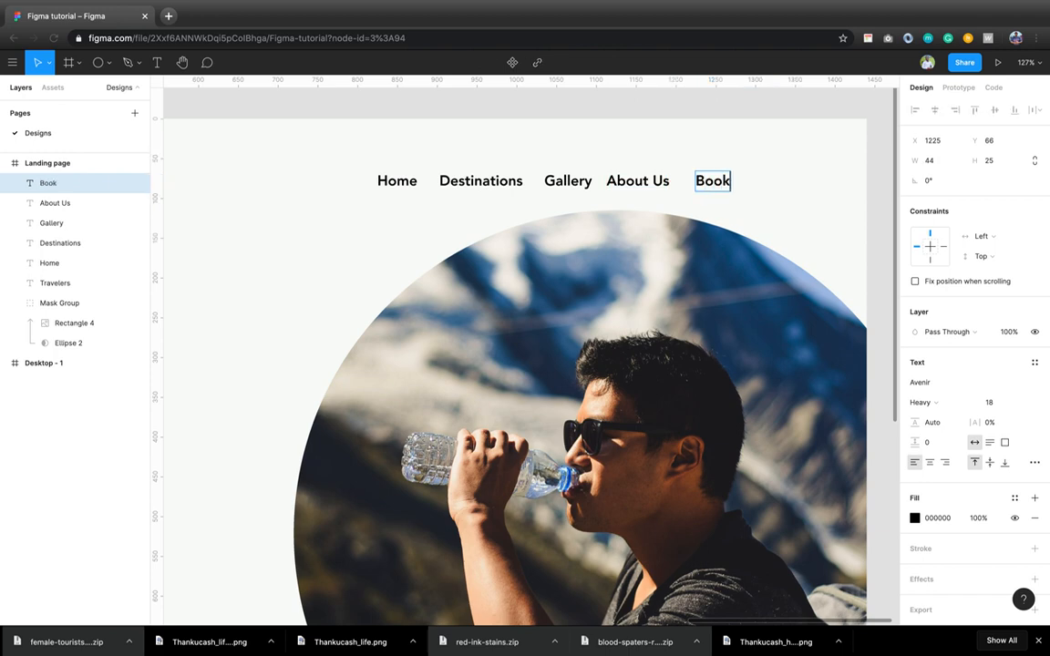
{"action": "type", "text": " Guide"}
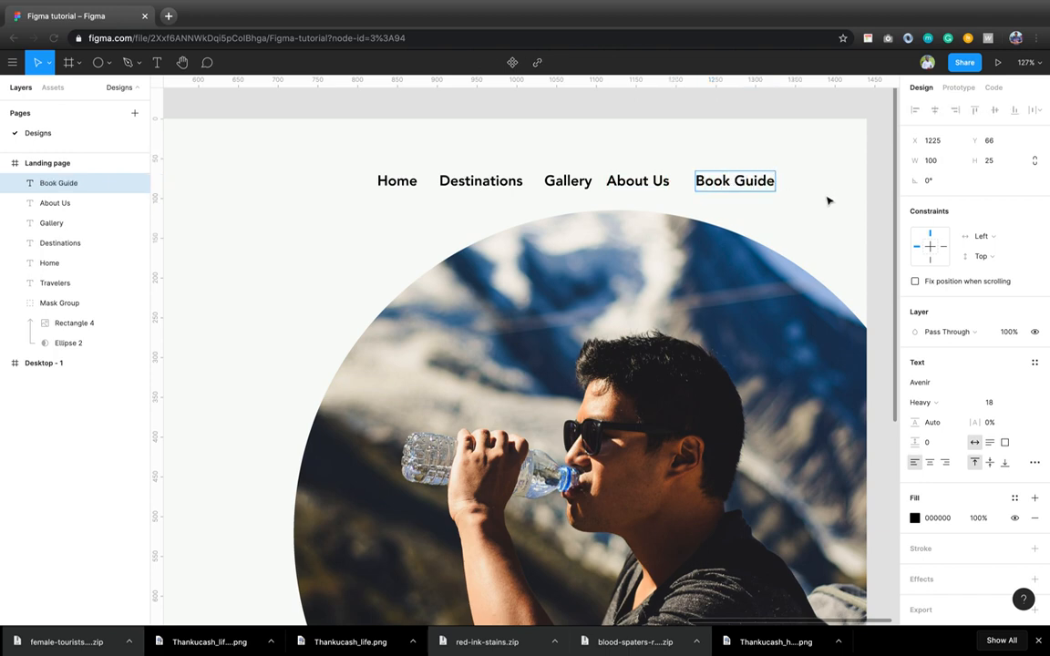
{"action": "key", "text": "Escape"}
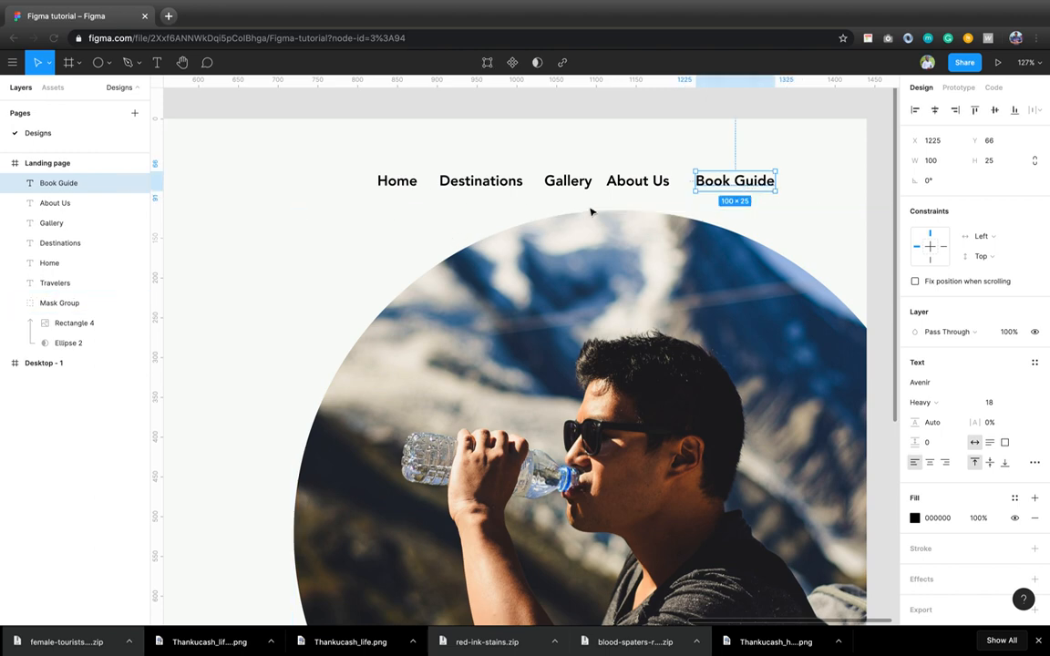
- Change the fill of the "Home" navigation text to the crimson document color BC436A and clear the selection
{"action": "left_click", "coordinate": [397, 181]}
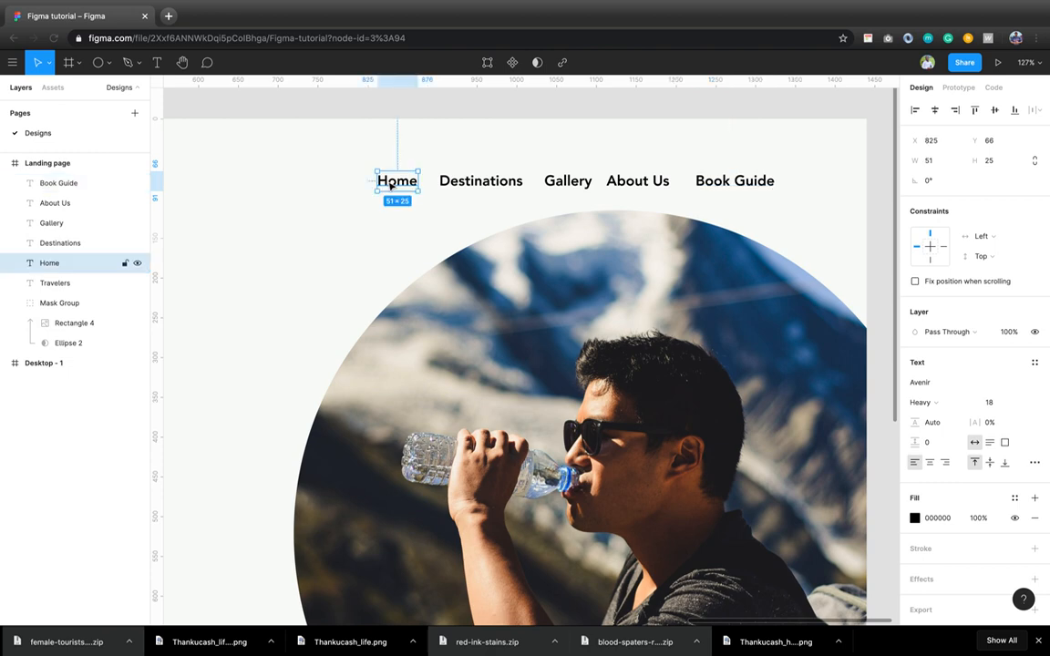
{"action": "left_click", "coordinate": [915, 518]}
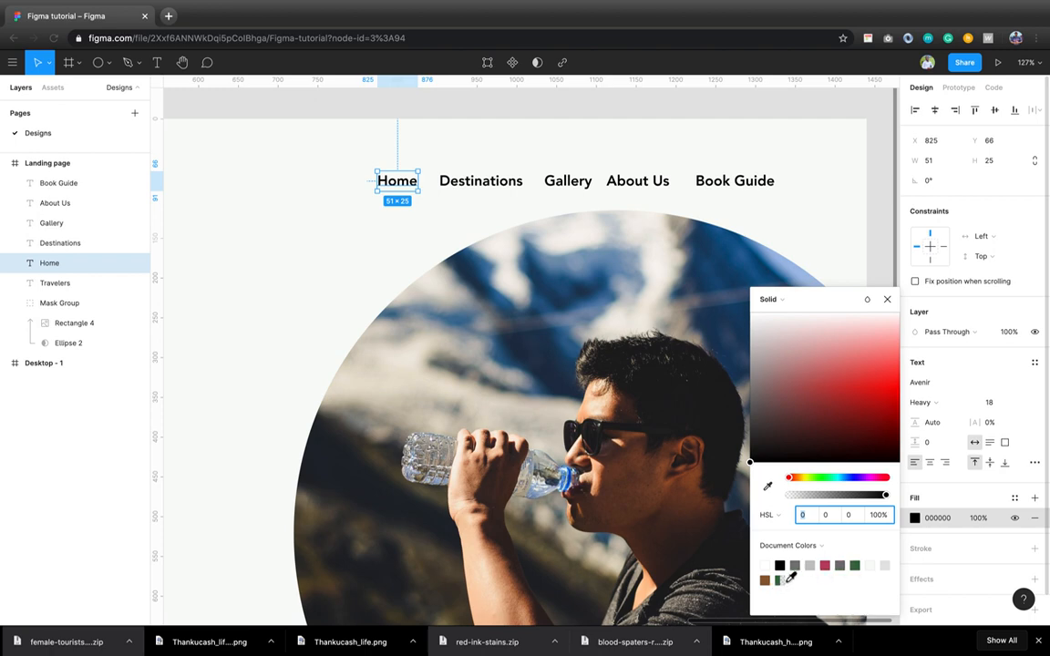
{"action": "left_click", "coordinate": [830, 564]}
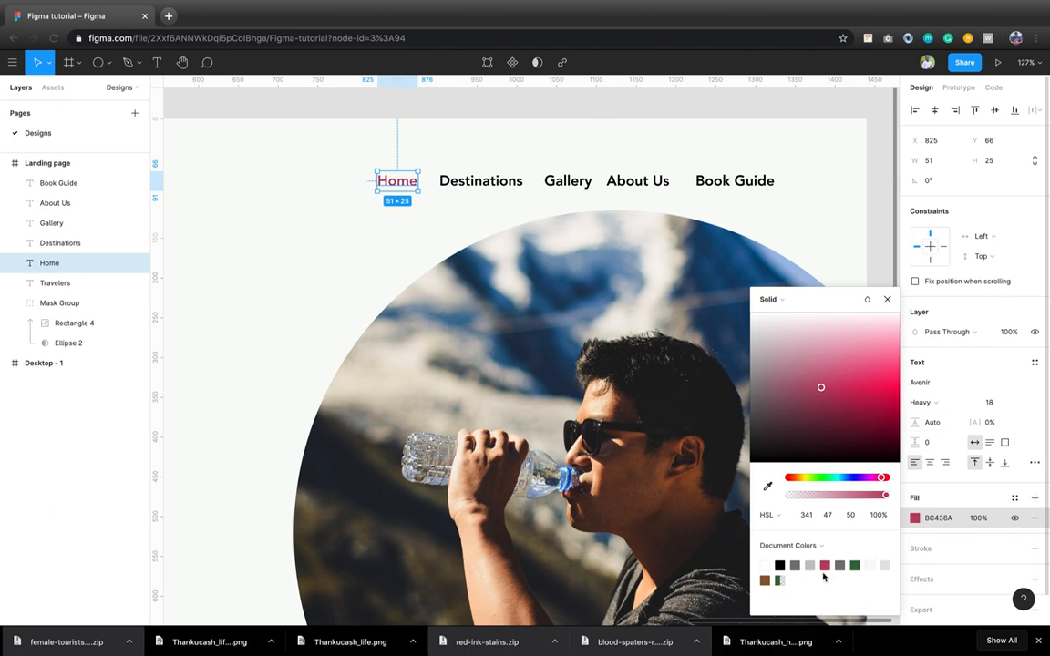
{"action": "left_click", "coordinate": [887, 301]}
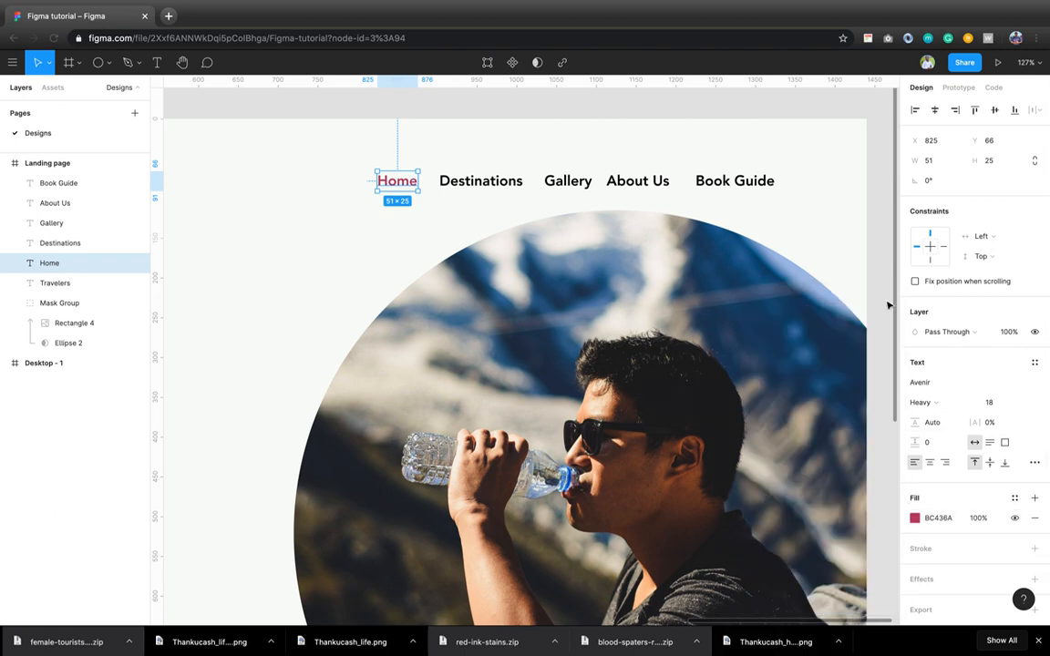
{"action": "left_click", "coordinate": [347, 262]}
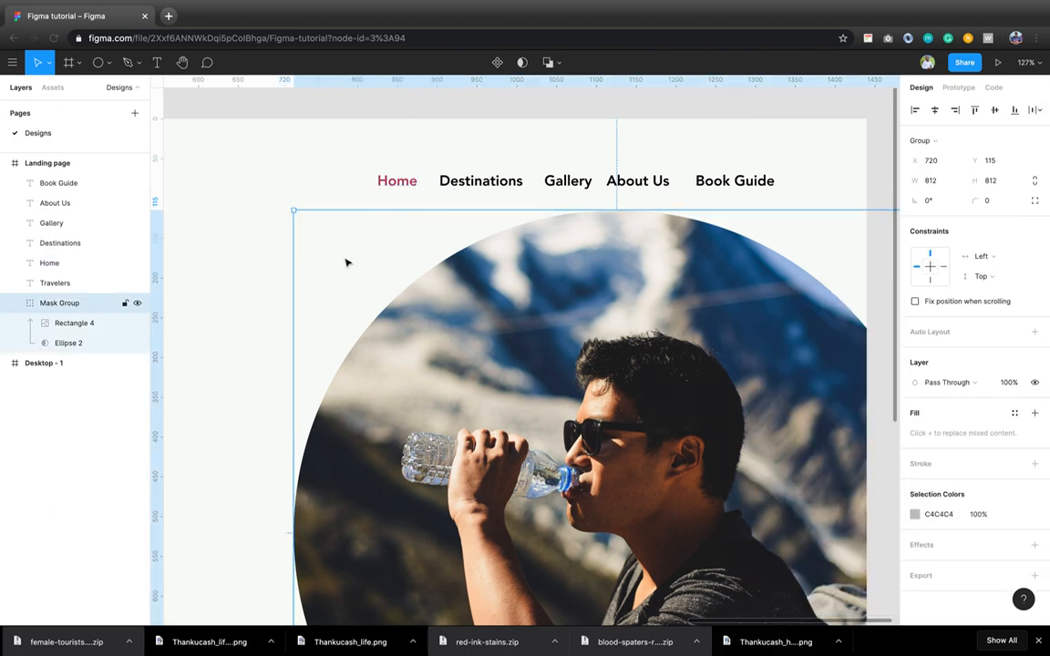
{"action": "left_click", "coordinate": [230, 257]}
- Change the fill of the "Travelers" logo text to the crimson document color BC436A
{"action": "scroll", "coordinate": [233, 260], "scroll_direction": "left", "scroll_amount": 3}
{"action": "scroll", "coordinate": [233, 260], "scroll_direction": "down", "scroll_amount": 1}
{"action": "scroll", "coordinate": [232, 260], "scroll_direction": "down", "scroll_amount": 5, "text": "ctrl"}
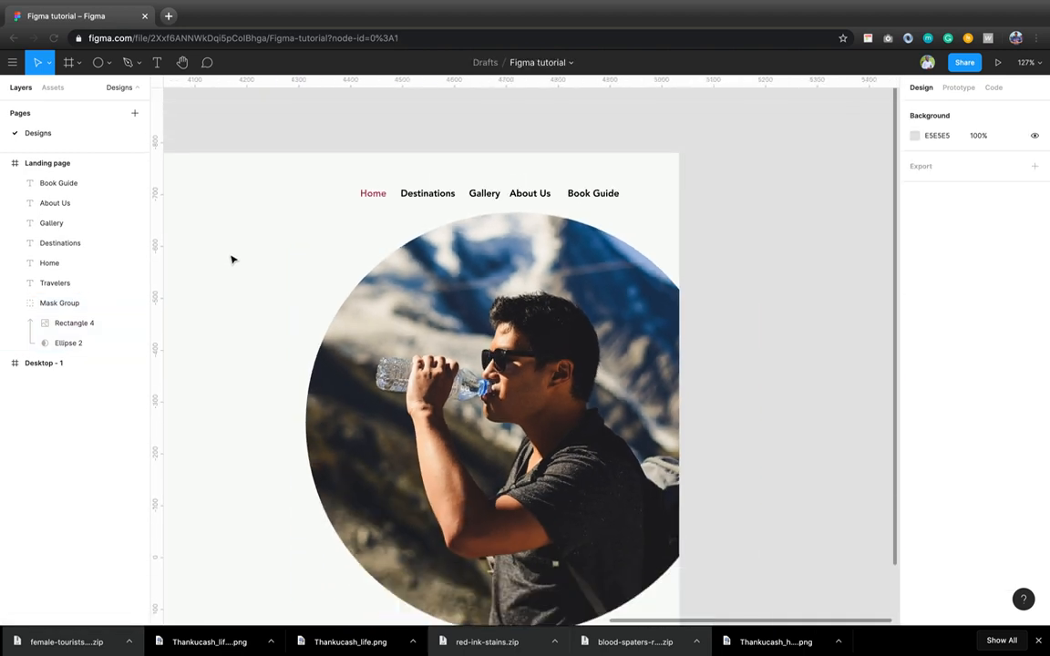
{"action": "scroll", "coordinate": [233, 260], "scroll_direction": "left", "scroll_amount": 4}
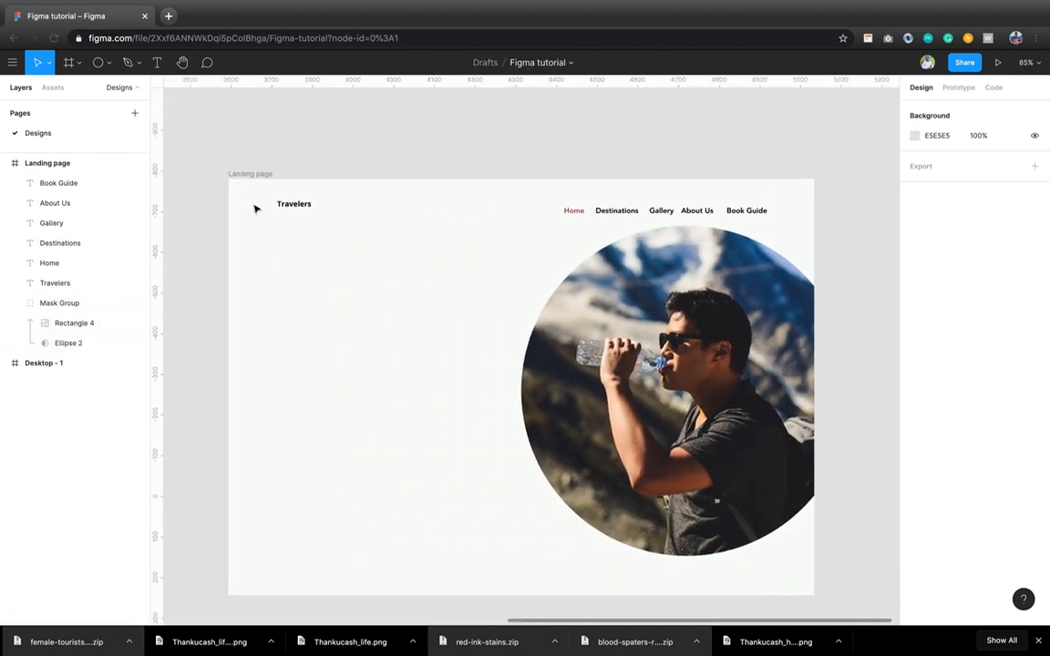
{"action": "left_click", "coordinate": [298, 206]}
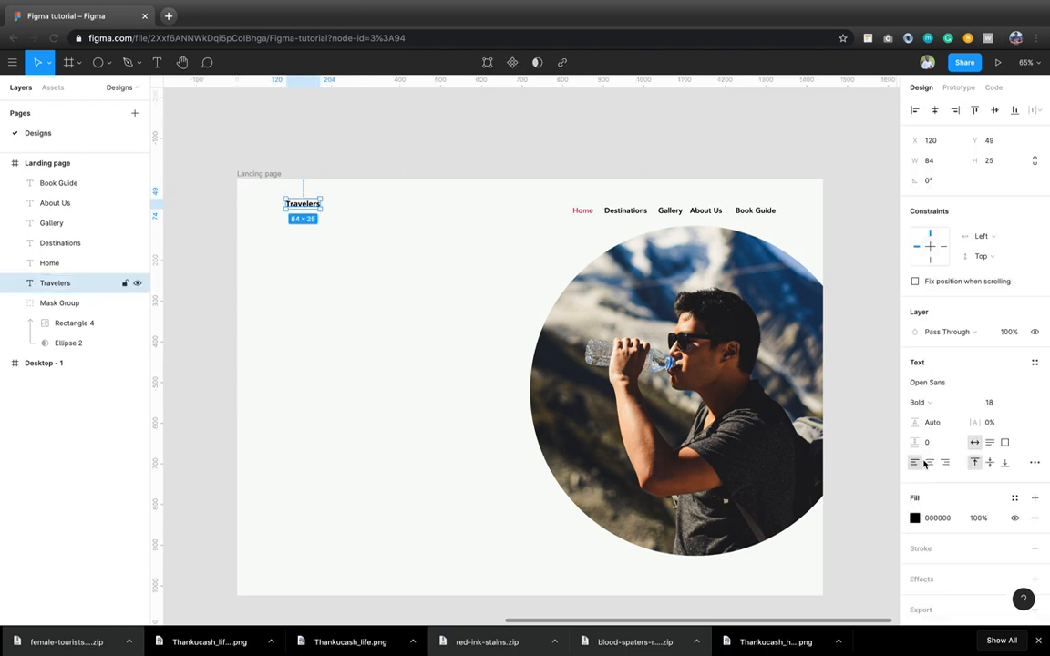
{"action": "left_click", "coordinate": [915, 517]}
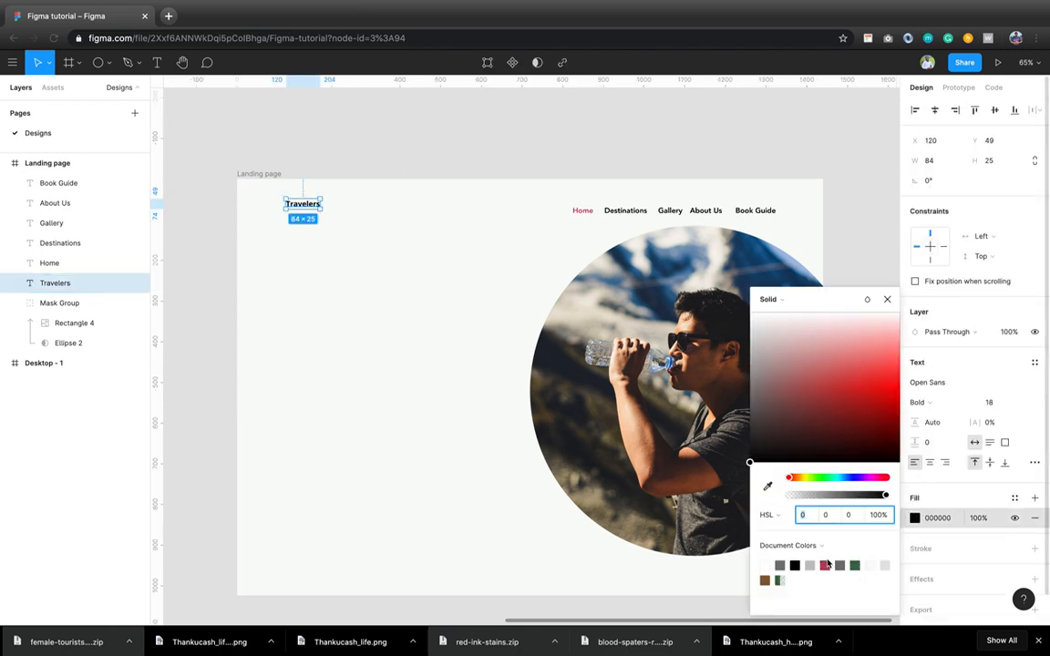
{"action": "left_click", "coordinate": [825, 565]}
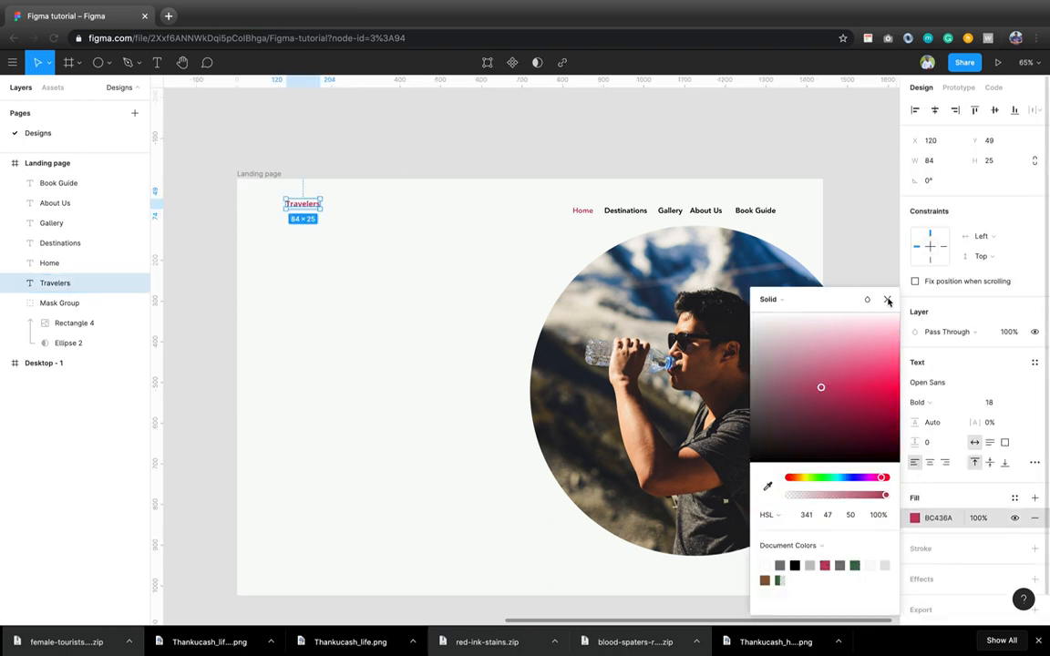
{"action": "left_click", "coordinate": [887, 299]}
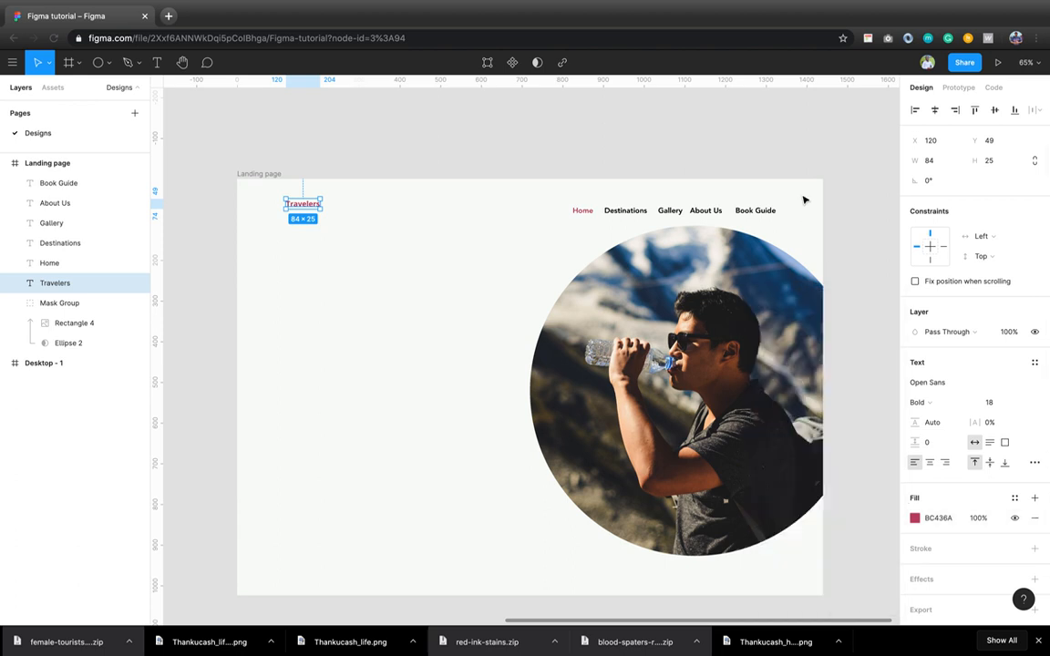
- Set the font weight of the "Destinations", "Gallery" and "About Us" navigation texts to Roman
{"action": "left_click", "coordinate": [627, 213]}
{"action": "left_click", "coordinate": [670, 211], "text": "shift"}
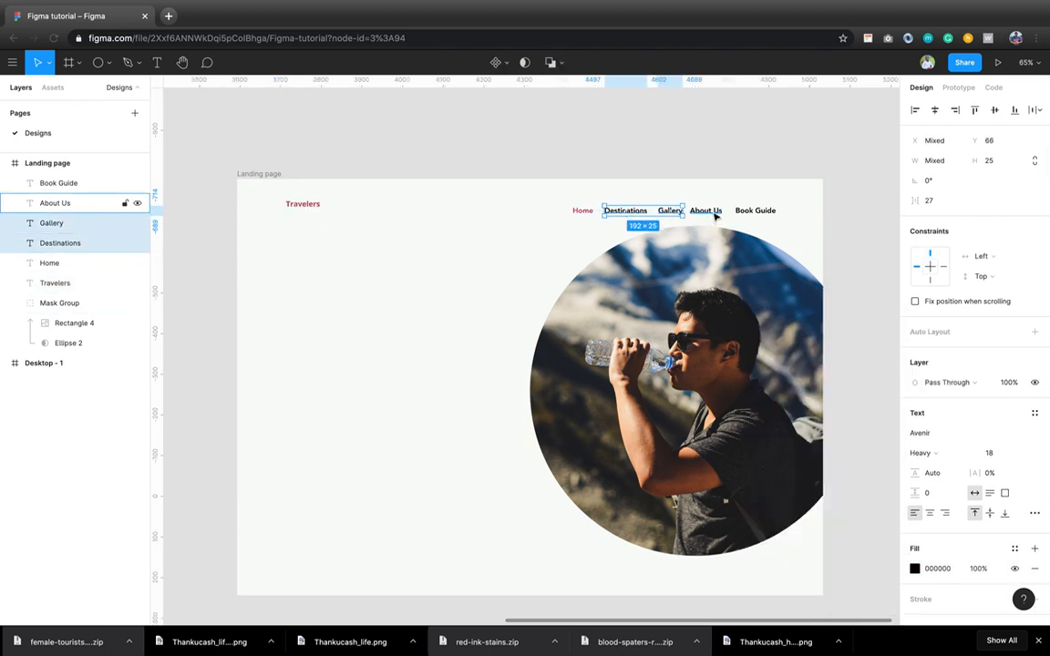
{"action": "left_click", "coordinate": [713, 211], "text": "shift"}
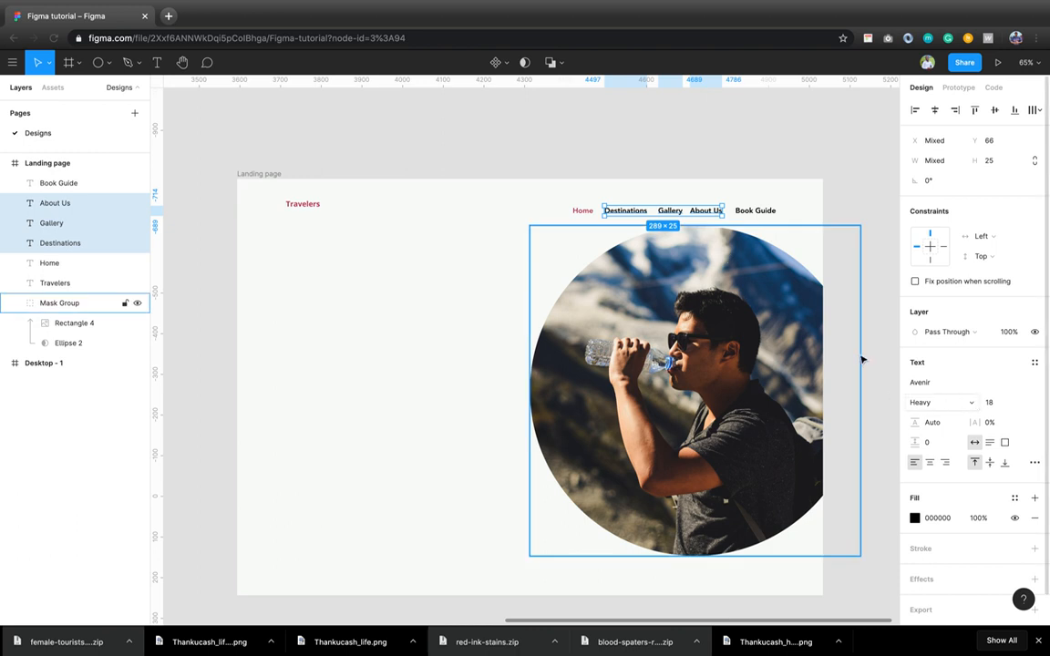
{"action": "left_click", "coordinate": [942, 404]}
{"action": "left_click", "coordinate": [957, 373]}
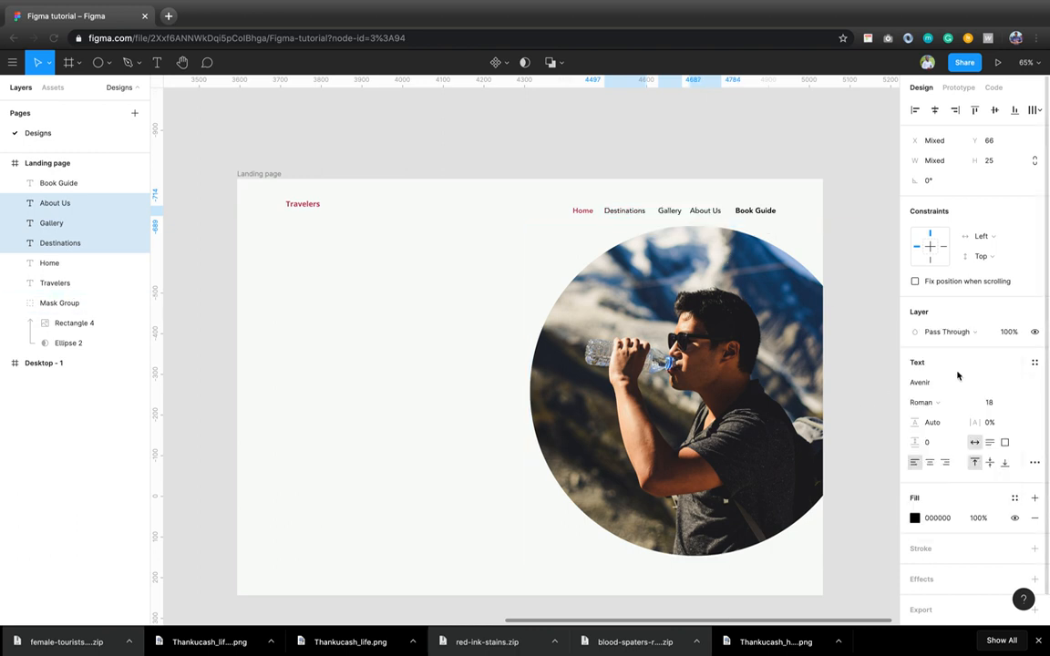
- Set the "Book Guide" navigation text to the Roman font weight
{"action": "left_click", "coordinate": [757, 211]}
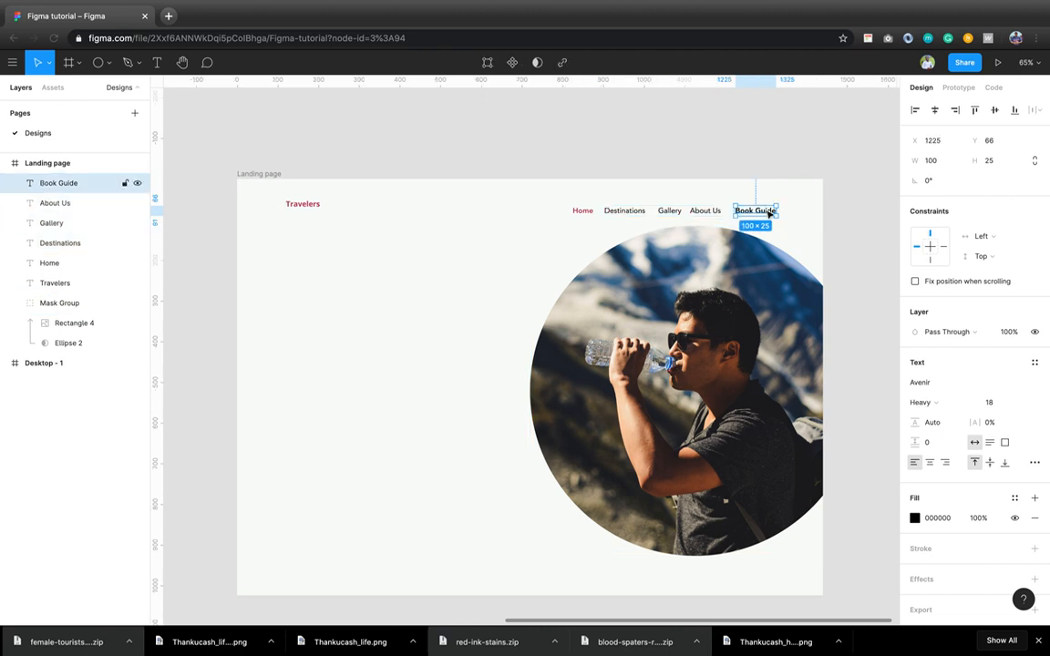
{"action": "left_click", "coordinate": [923, 402]}
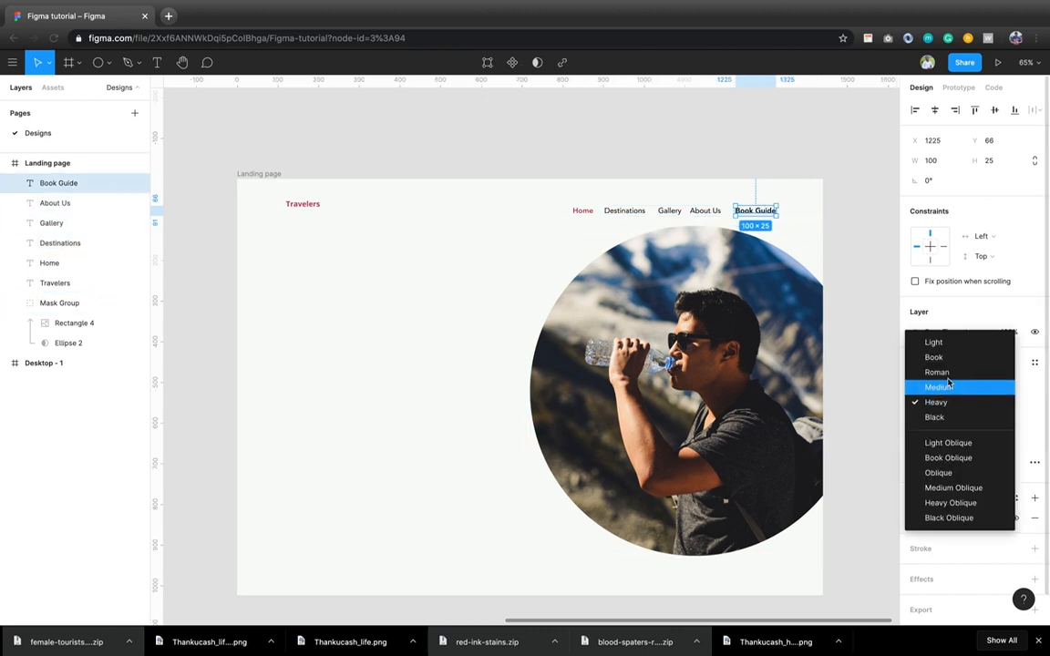
{"action": "left_click", "coordinate": [948, 374]}
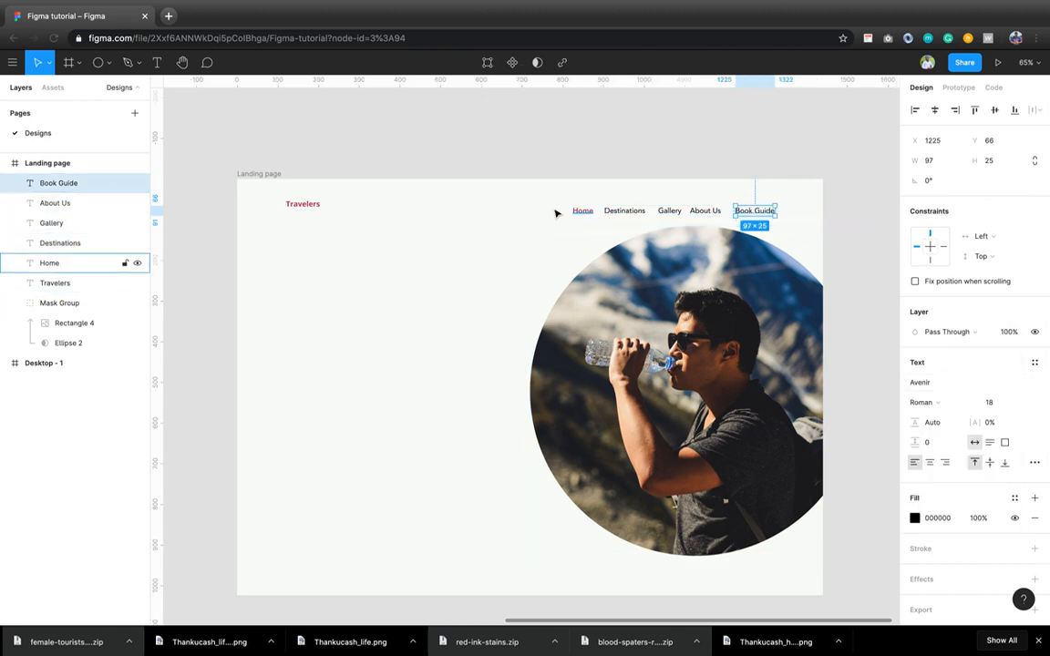
- Set the fill of the "Destinations", "Gallery" and "About Us" texts together to 776677
{"action": "scroll", "coordinate": [552, 213], "scroll_direction": "up", "scroll_amount": 5}
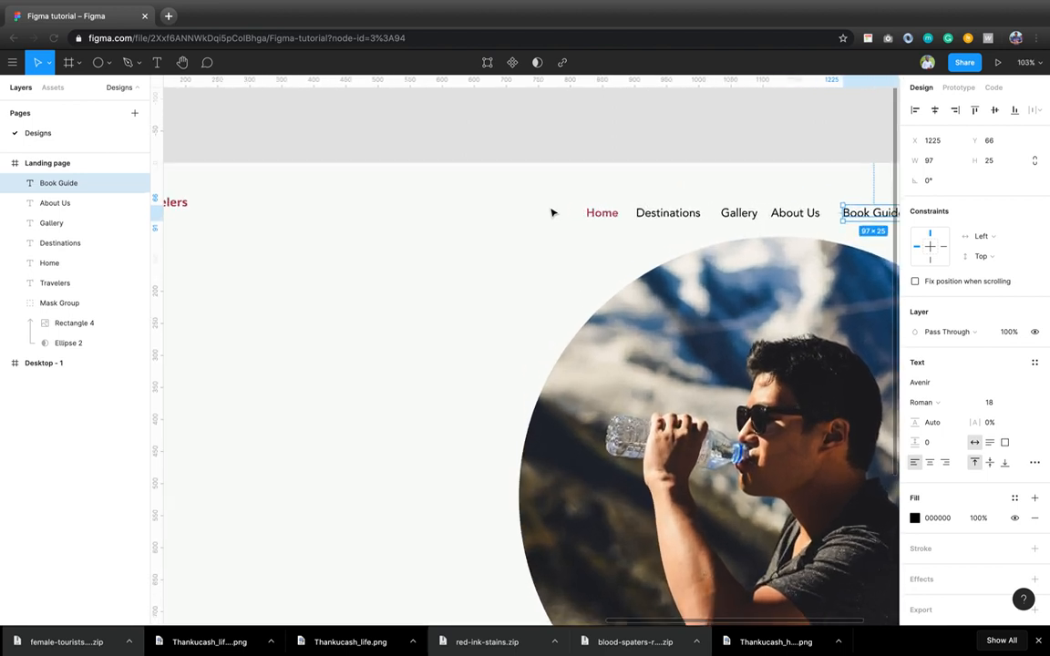
{"action": "left_click", "coordinate": [551, 222]}
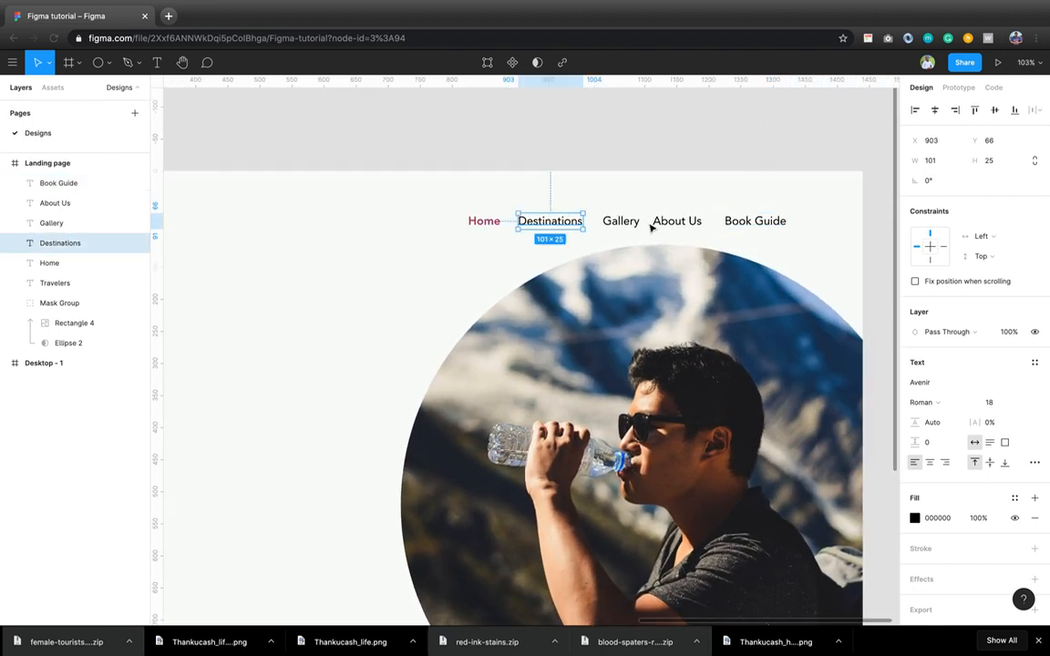
{"action": "left_click", "coordinate": [621, 222], "text": "shift"}
{"action": "left_click", "coordinate": [679, 224], "text": "shift"}
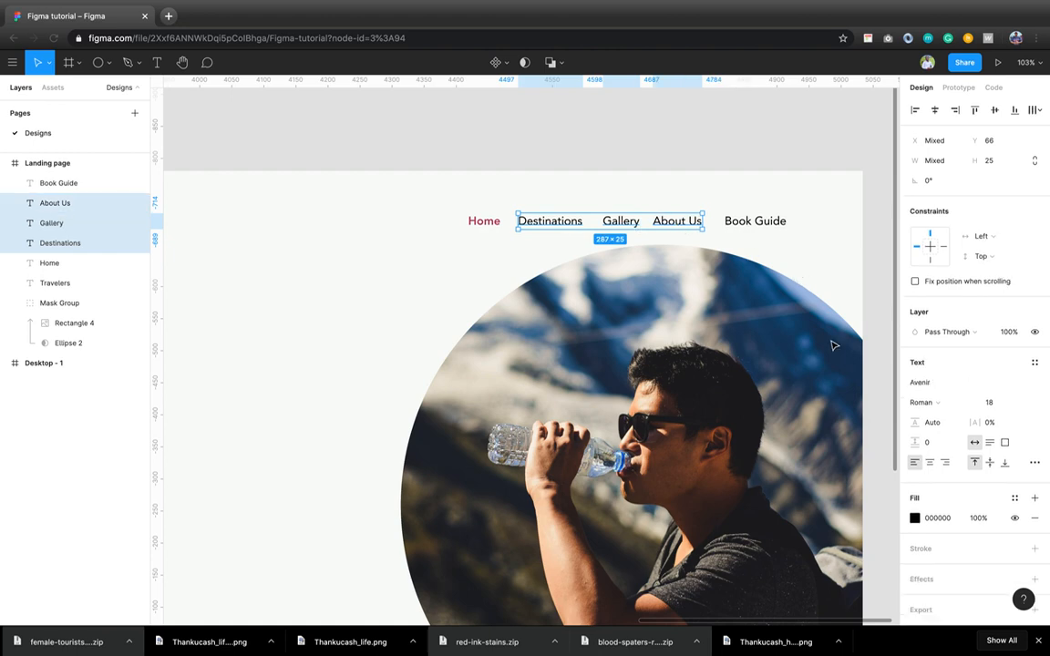
{"action": "left_click", "coordinate": [934, 519]}
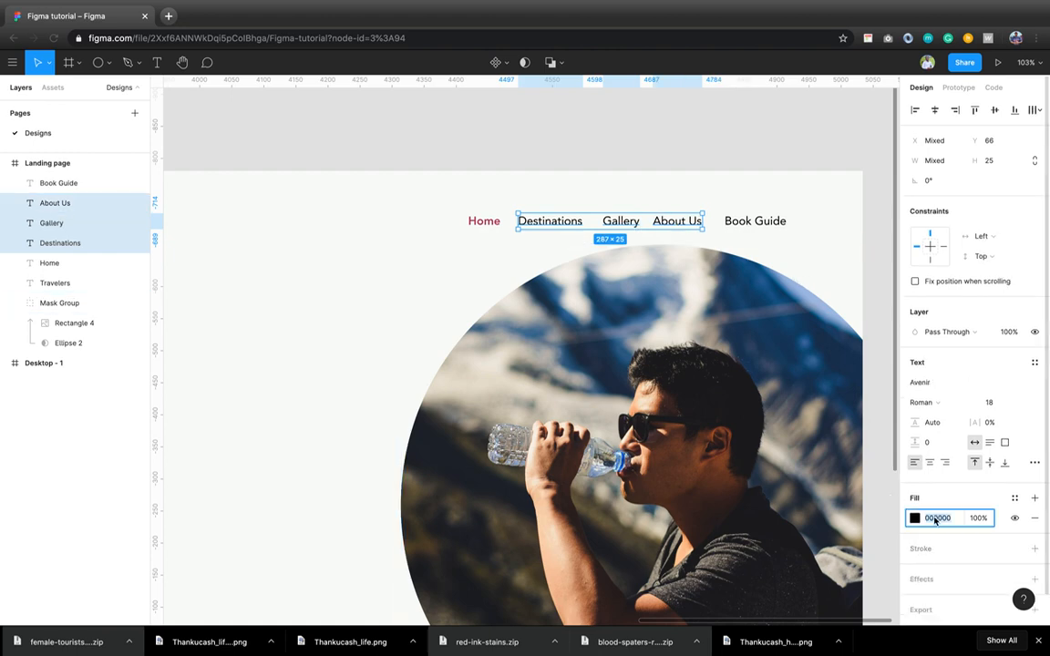
{"action": "type", "text": "7676"}
{"action": "key", "text": "Return"}
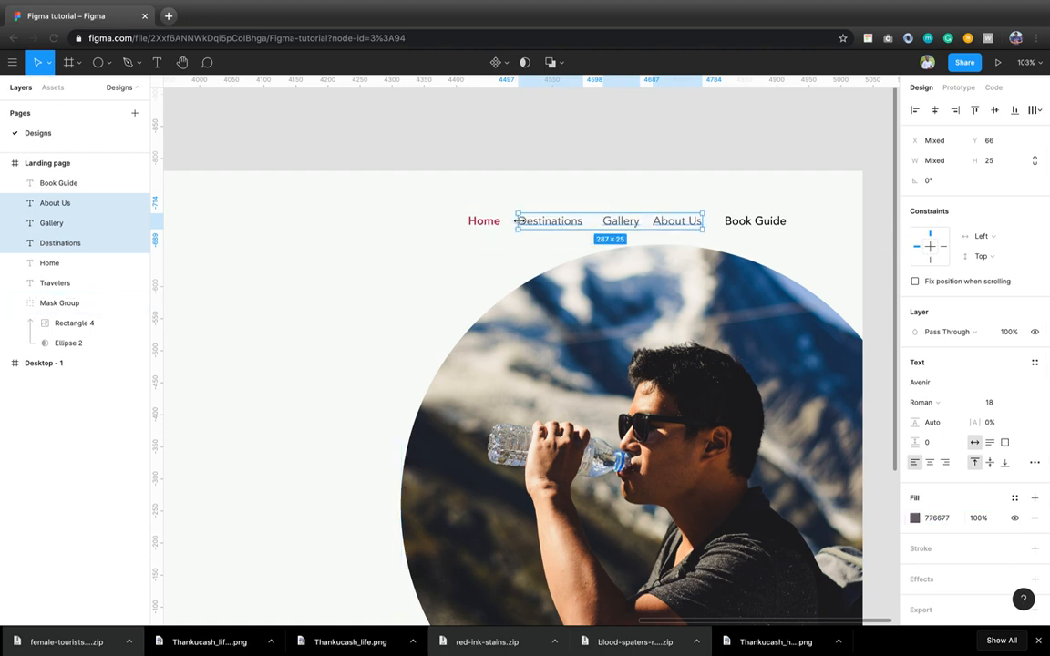
- Set the font size of all five navigation texts, including "Home" and "Book Guide", to 16 and clear the selection
{"action": "left_click", "coordinate": [487, 222], "text": "shift"}
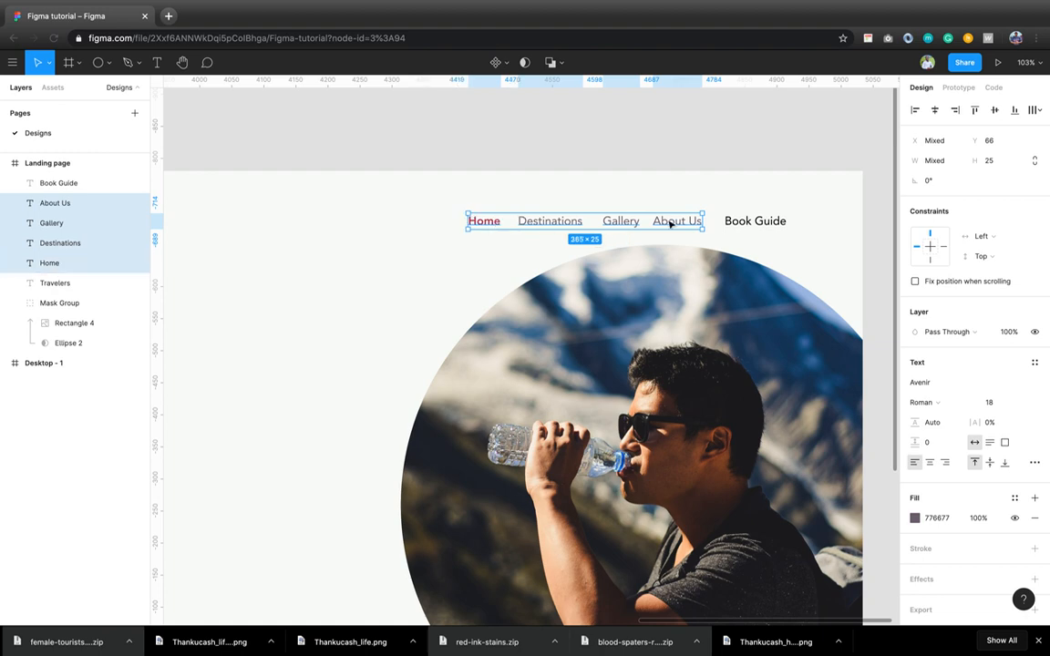
{"action": "left_click", "coordinate": [745, 224], "text": "shift"}
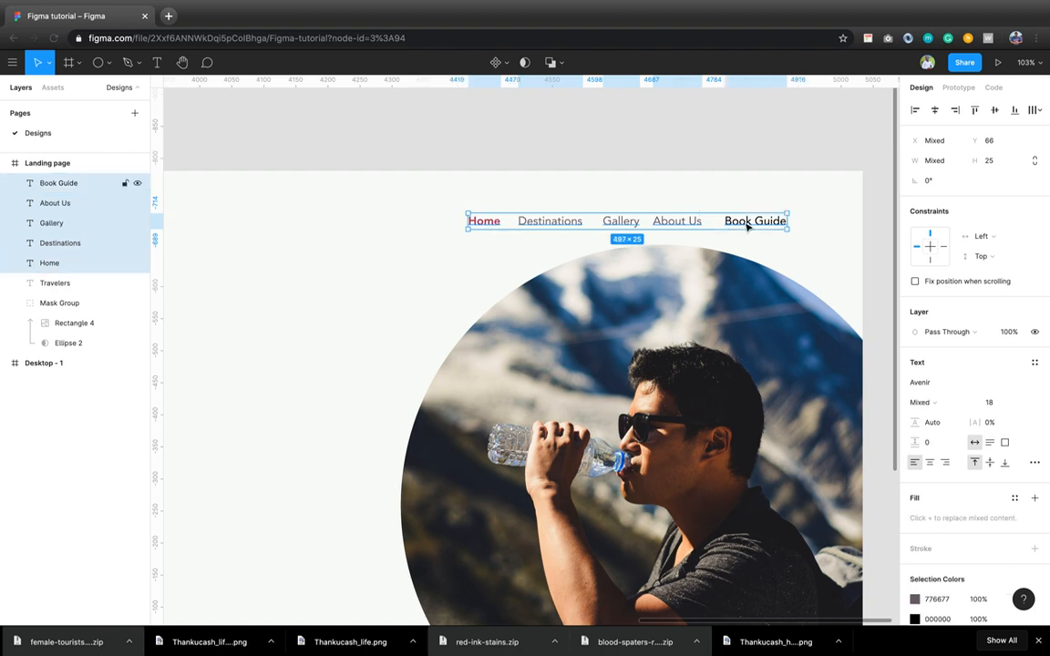
{"action": "left_click", "coordinate": [1010, 408]}
{"action": "type", "text": "16"}
{"action": "key", "text": "Return"}
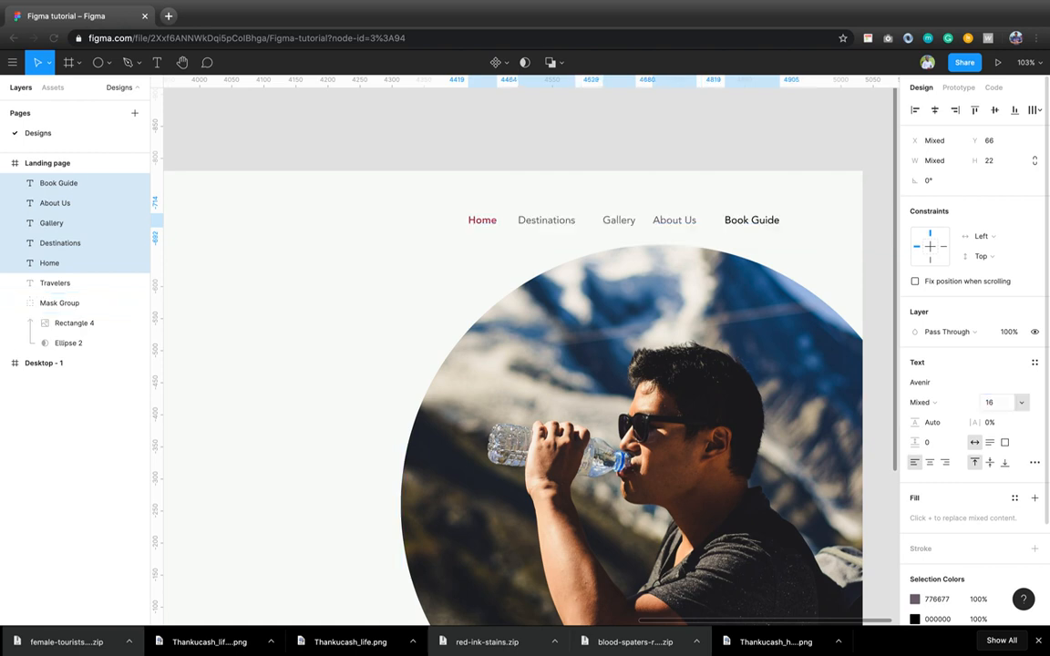
{"action": "left_click", "coordinate": [821, 211]}
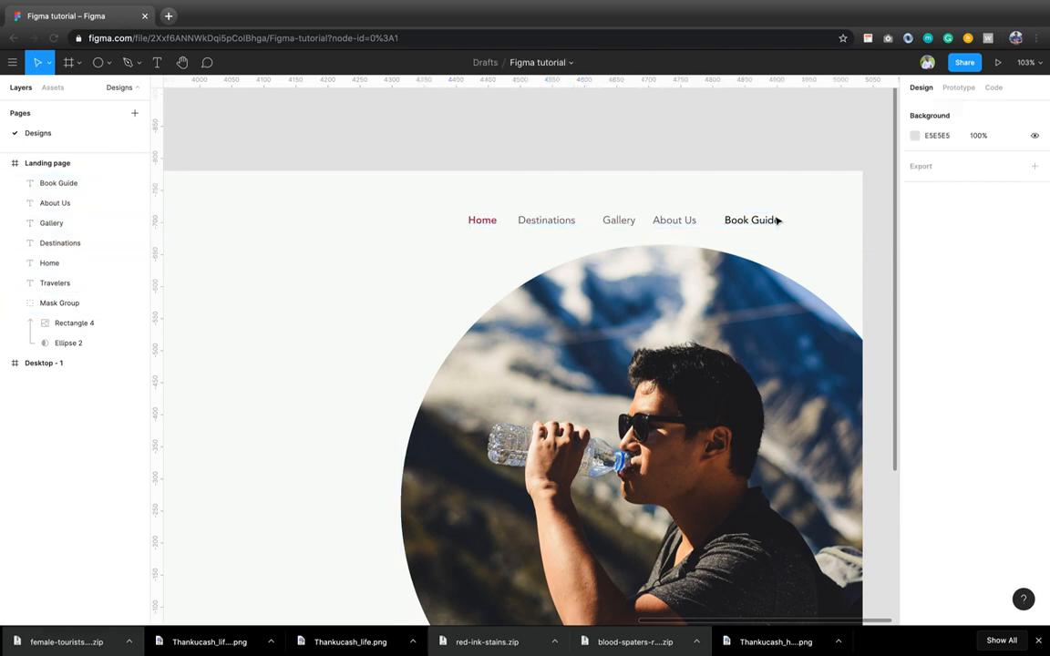
- Wrap the "Book Guide" navigation text in an auto layout frame
{"action": "right_click", "coordinate": [766, 221]}
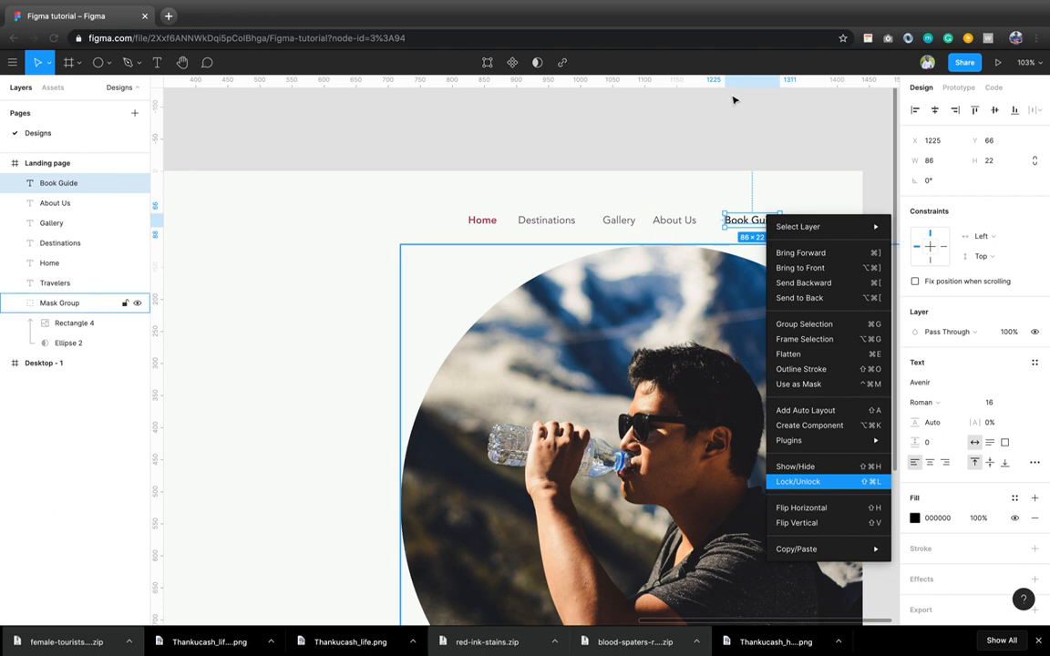
{"action": "left_click", "coordinate": [800, 204]}
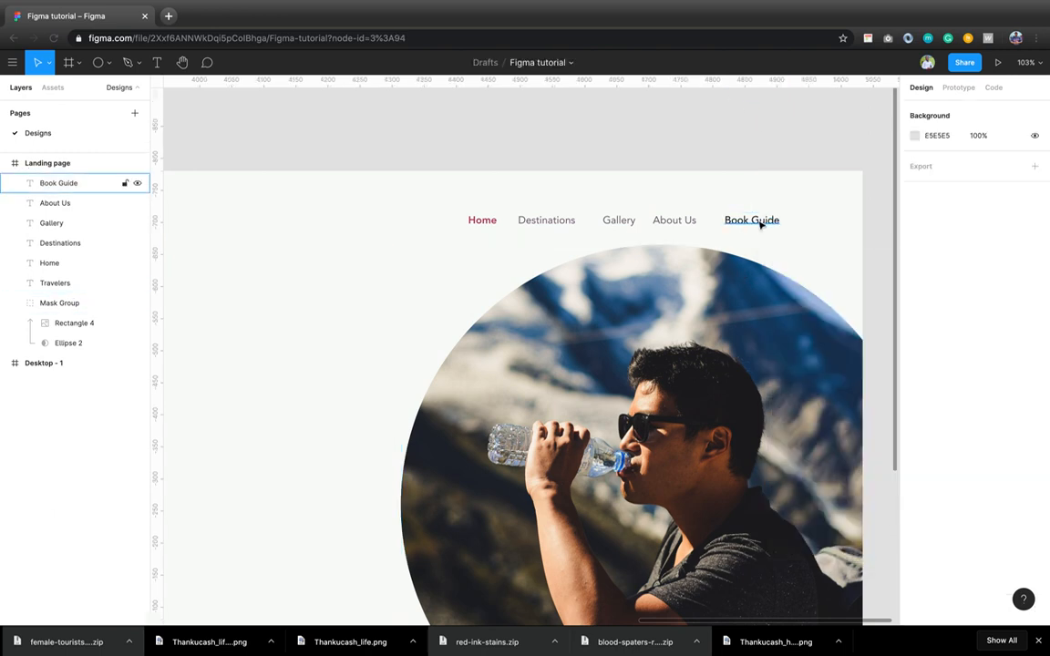
{"action": "left_click", "coordinate": [759, 226]}
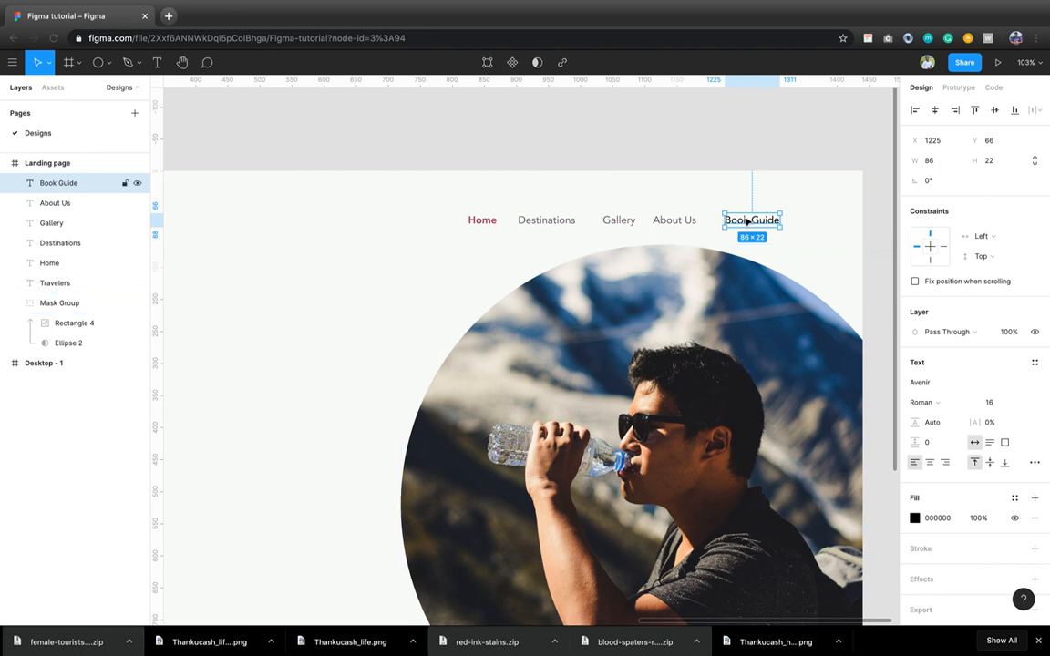
{"action": "right_click", "coordinate": [745, 221]}
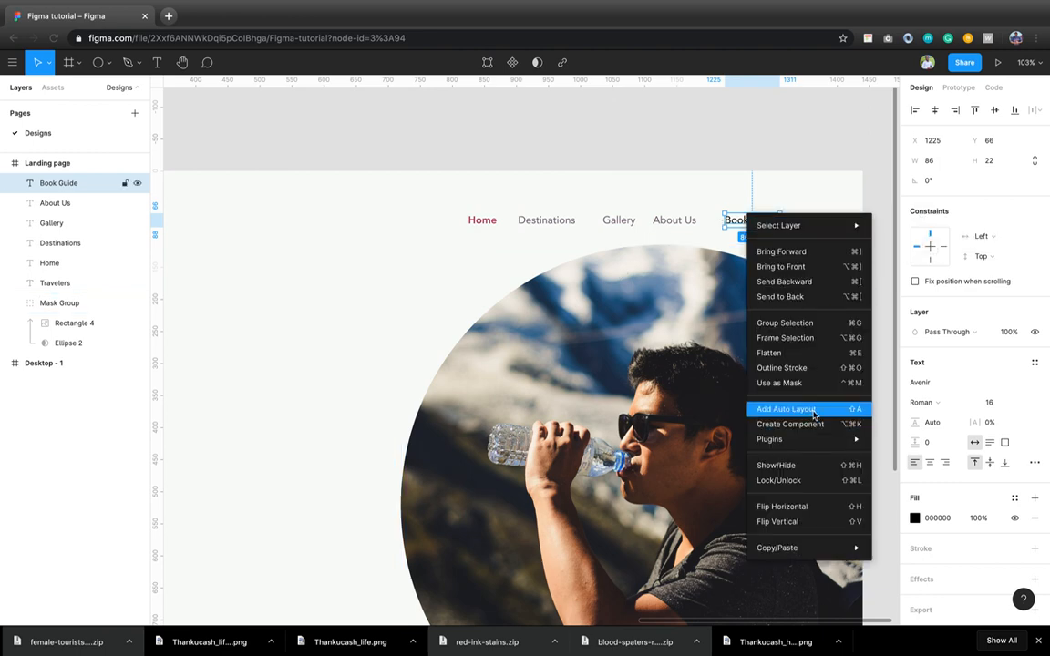
{"action": "left_click", "coordinate": [816, 415]}
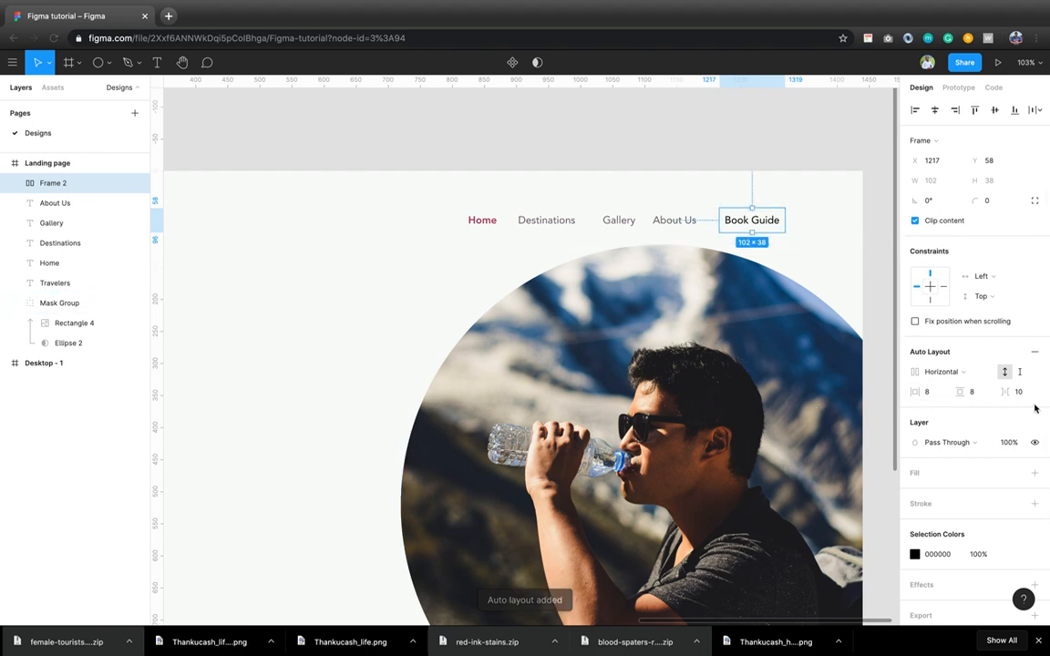
- Add a solid fill to the "Book Guide" frame using the green document color 386E41
{"action": "left_click", "coordinate": [1034, 473]}
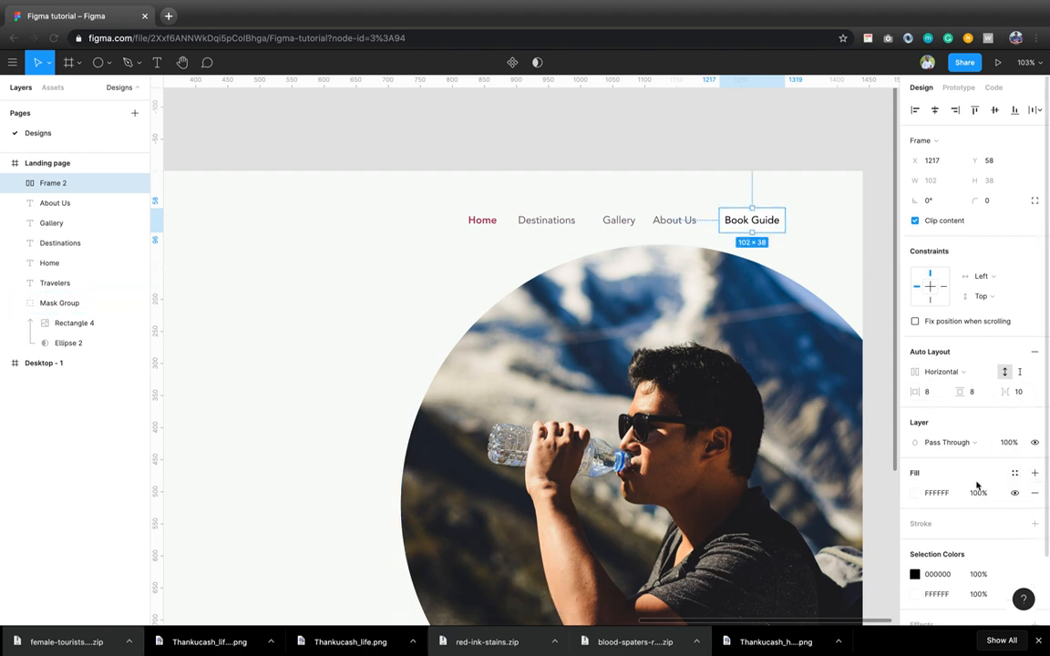
{"action": "left_click", "coordinate": [915, 493]}
{"action": "left_click", "coordinate": [855, 566]}
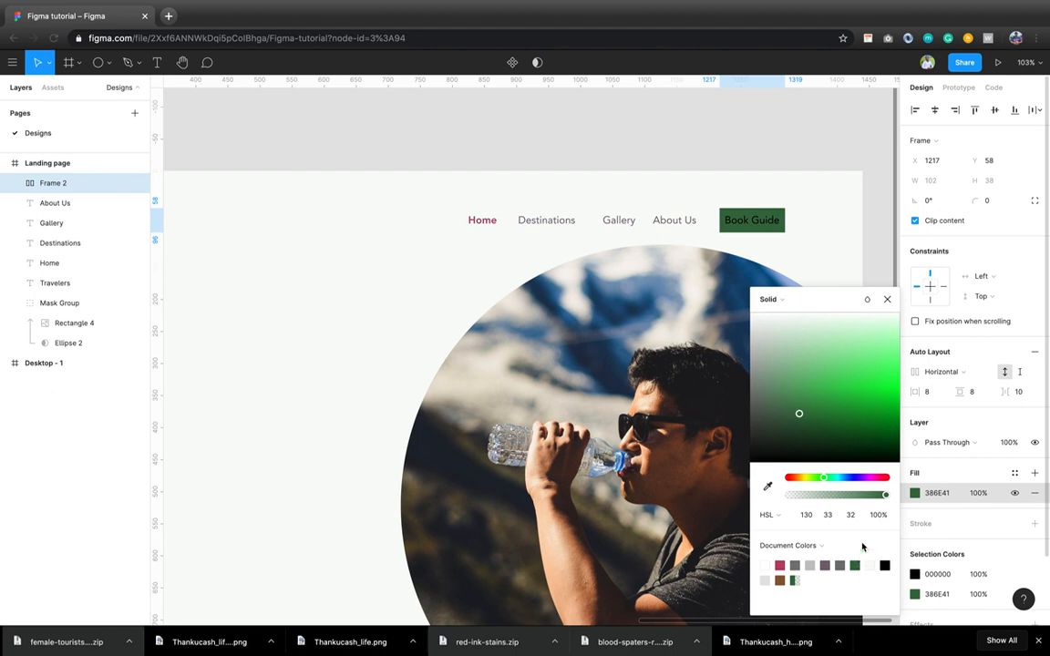
{"action": "left_click", "coordinate": [887, 299]}
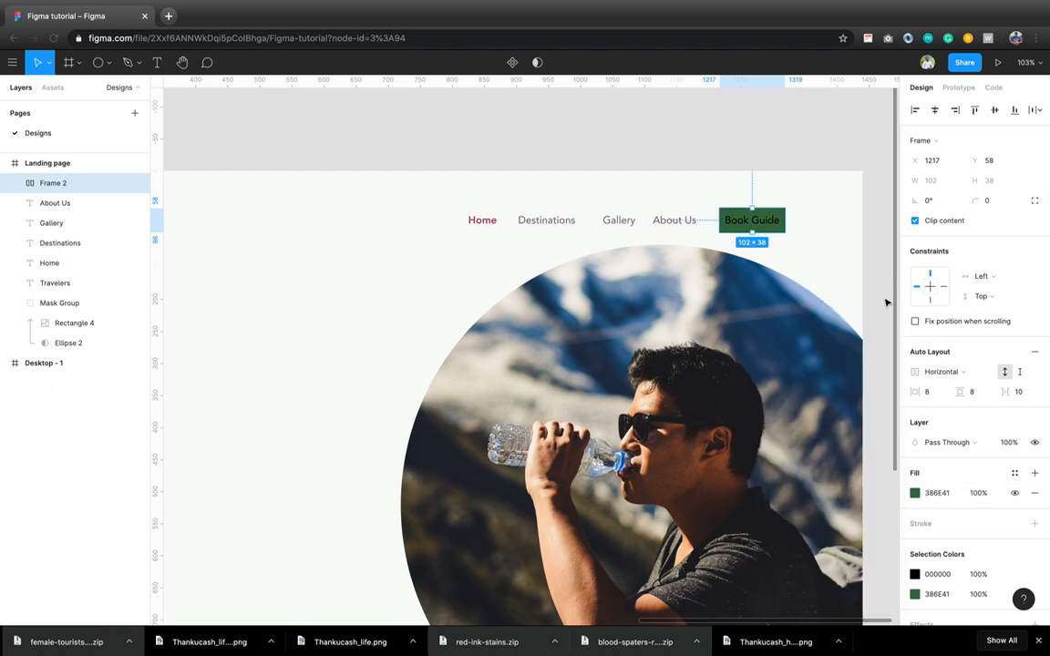
- Change the "Book Guide" text inside the green button to white FFFFFF and clear the selection
{"action": "double_click", "coordinate": [766, 225]}
{"action": "left_click", "coordinate": [945, 420]}
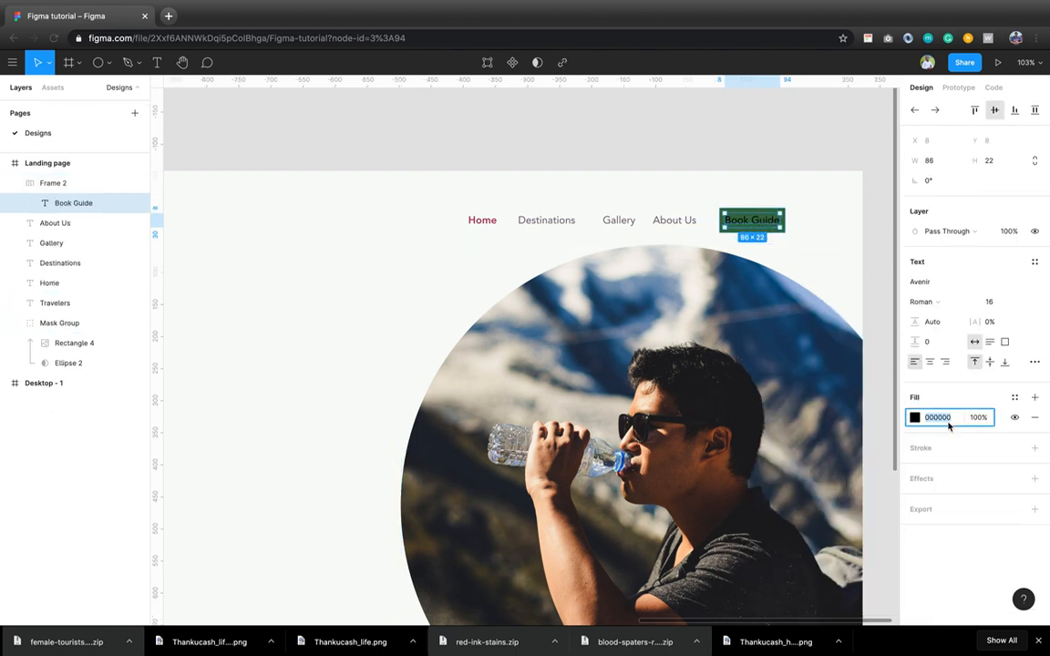
{"action": "type", "text": "ff"}
{"action": "key", "text": "Return"}
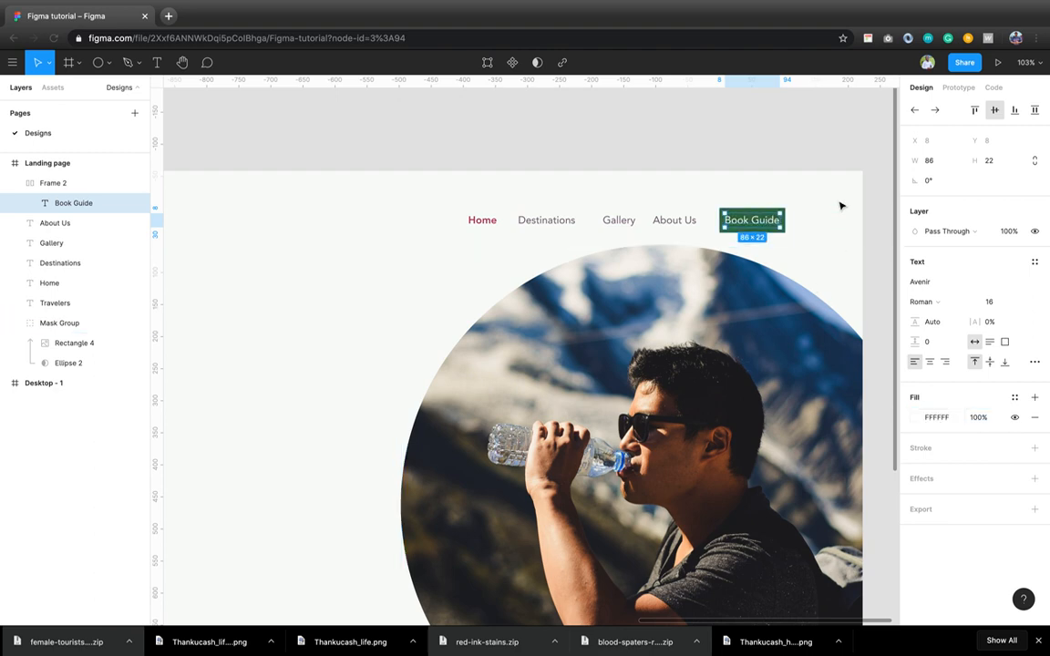
{"action": "left_click", "coordinate": [816, 206]}
- Round the corners of the green "Book Guide" button frame with a radius of 4
{"action": "left_click", "coordinate": [777, 217]}
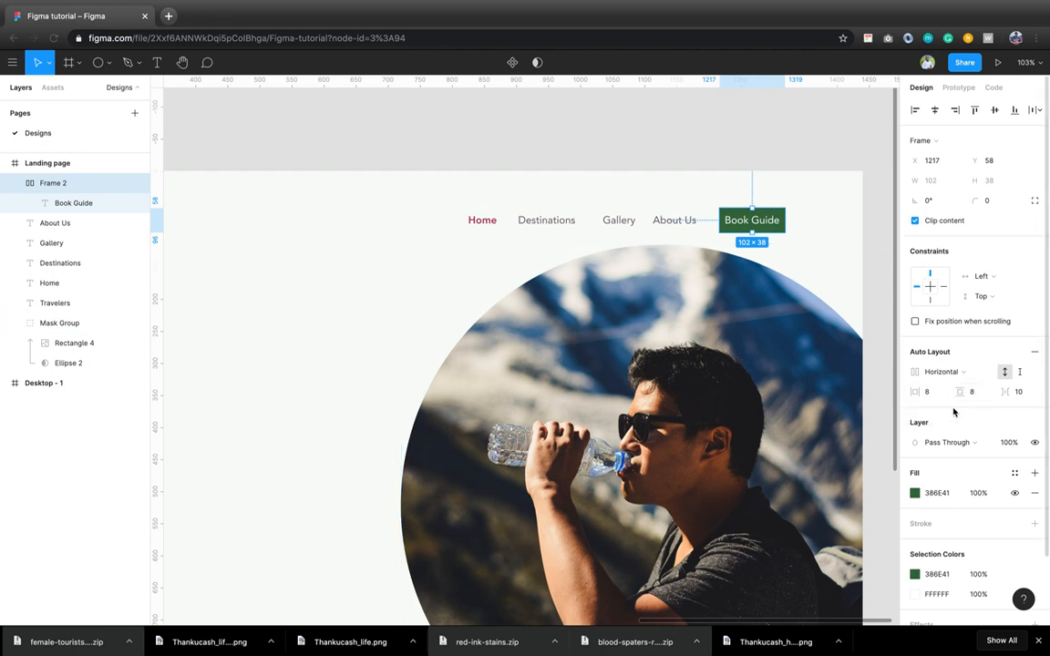
{"action": "left_click", "coordinate": [1004, 209]}
{"action": "type", "text": "4"}
{"action": "key", "text": "Return"}
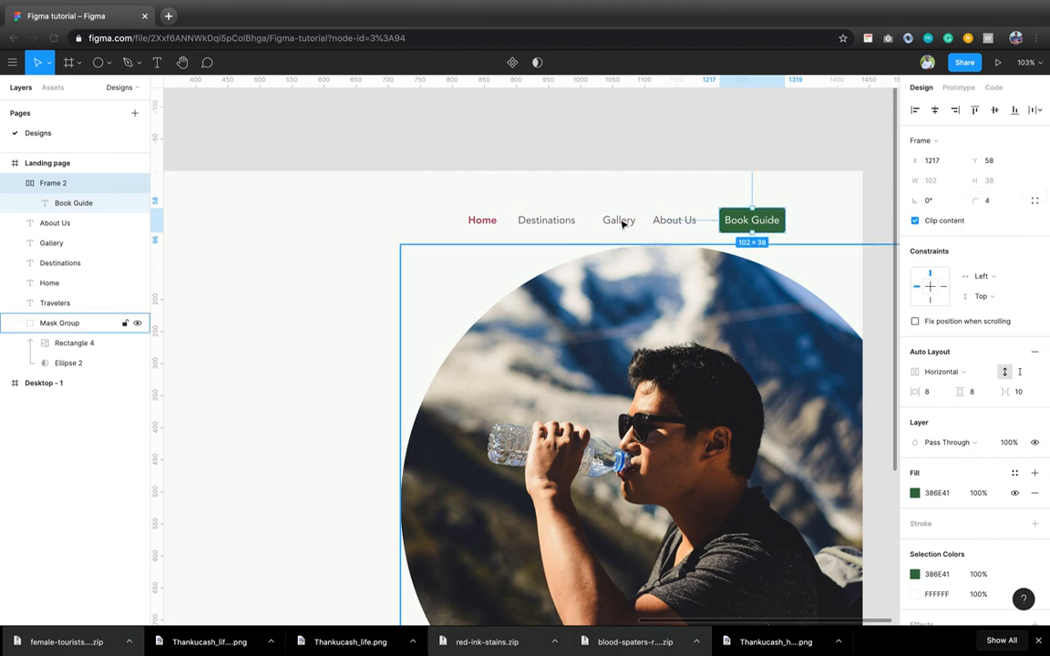
- Align the five navigation items, including the "Book Guide" button, on their vertical centers and distribute their horizontal spacing evenly
{"action": "left_click", "coordinate": [491, 223], "text": "shift"}
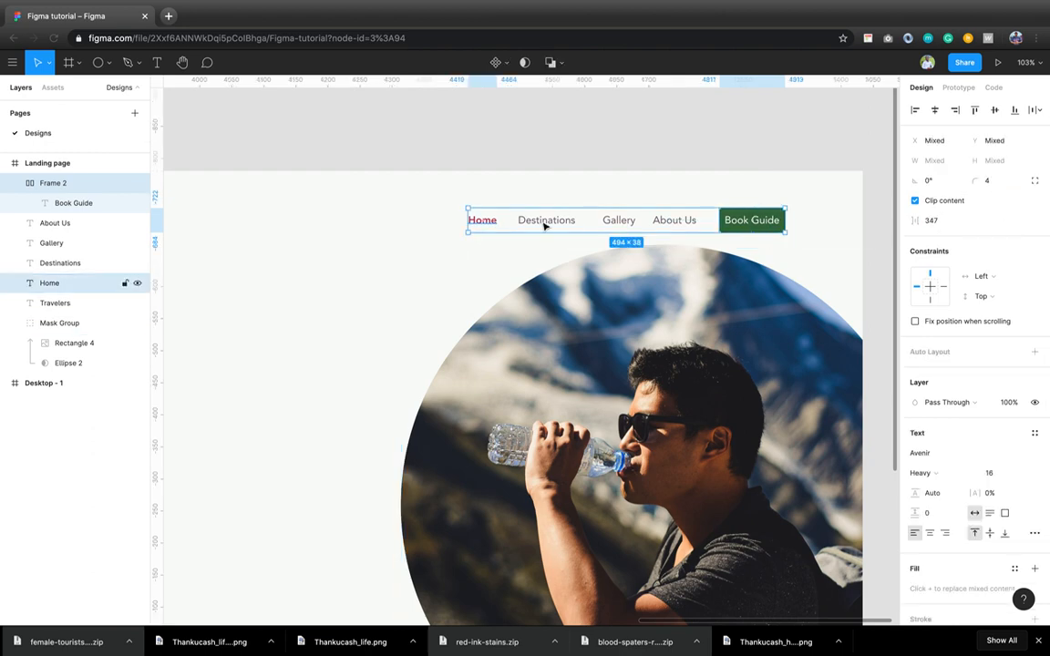
{"action": "left_click", "coordinate": [545, 225], "text": "shift"}
{"action": "left_click", "coordinate": [619, 225], "text": "shift"}
{"action": "left_click", "coordinate": [674, 225], "text": "shift"}
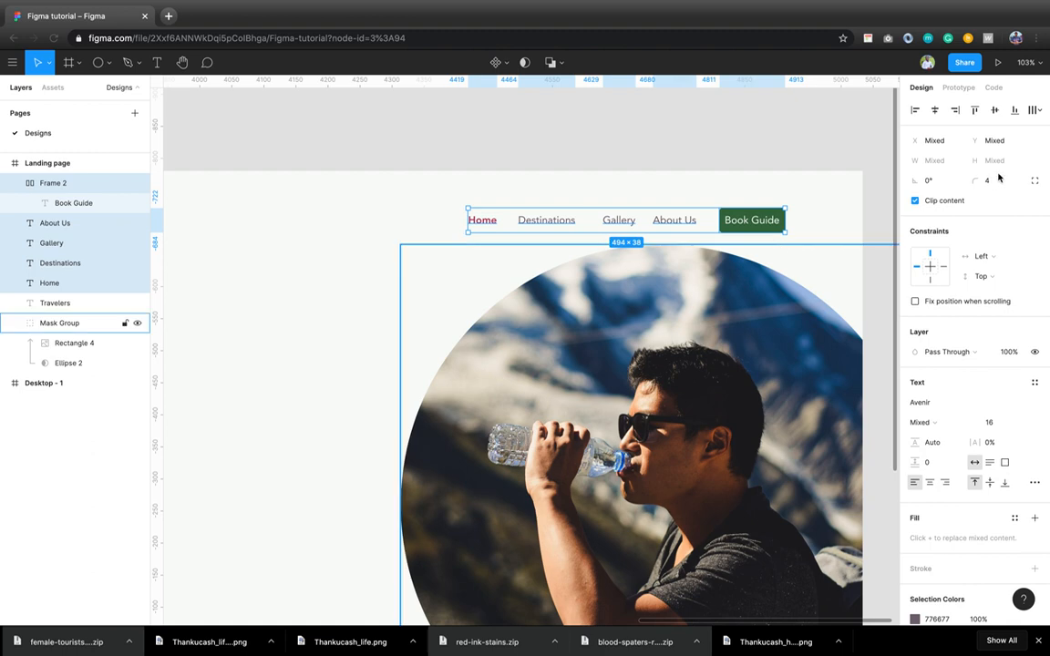
{"action": "left_click", "coordinate": [994, 111]}
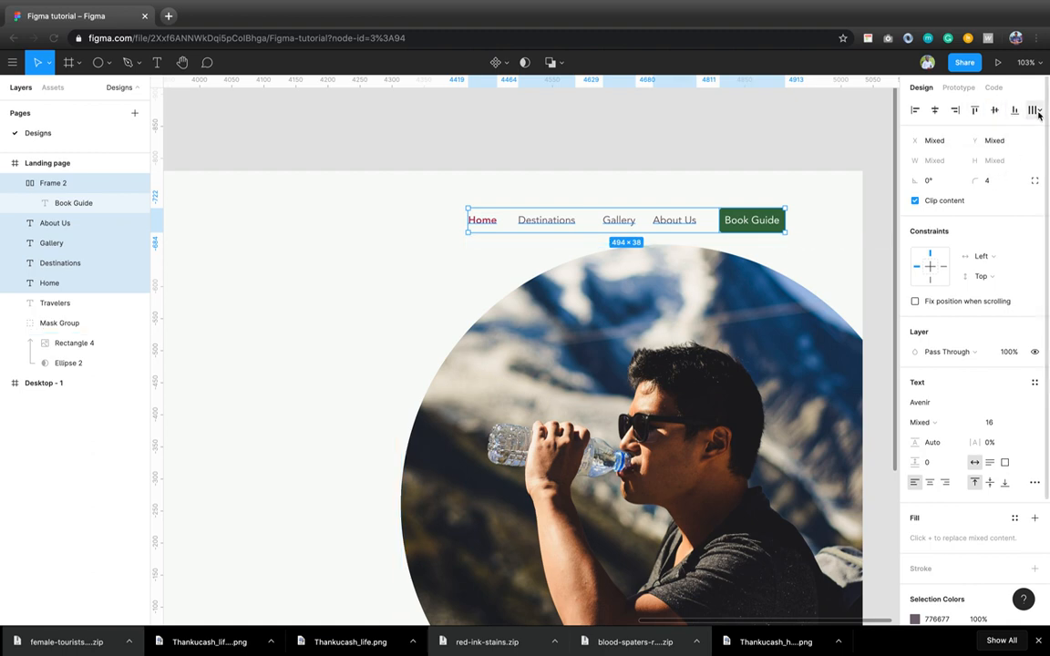
{"action": "left_click", "coordinate": [1033, 109]}
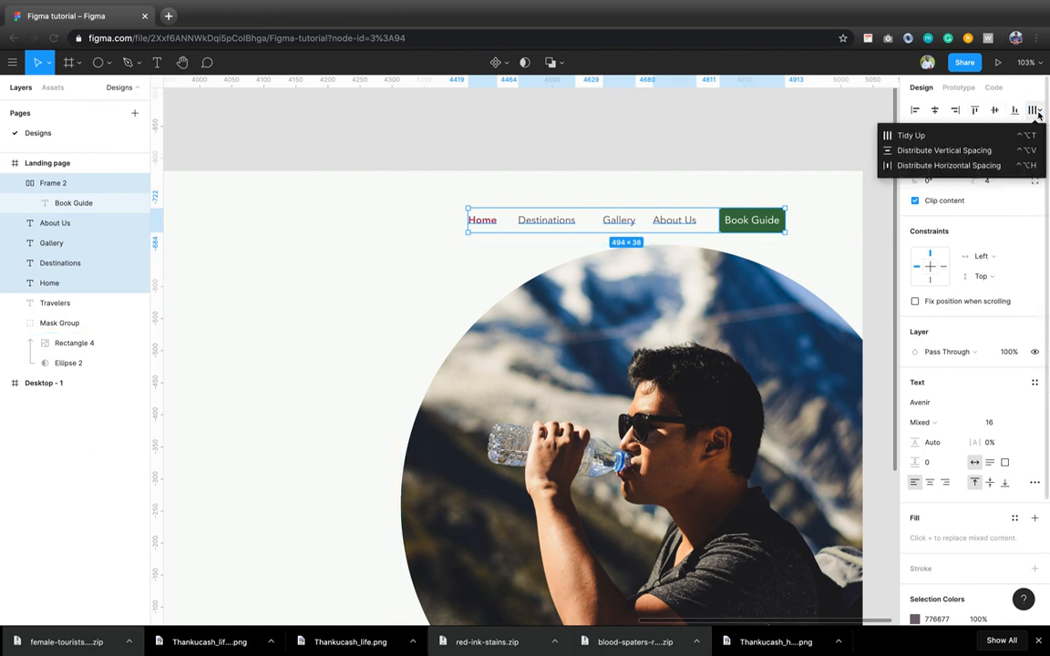
{"action": "left_click", "coordinate": [996, 167]}
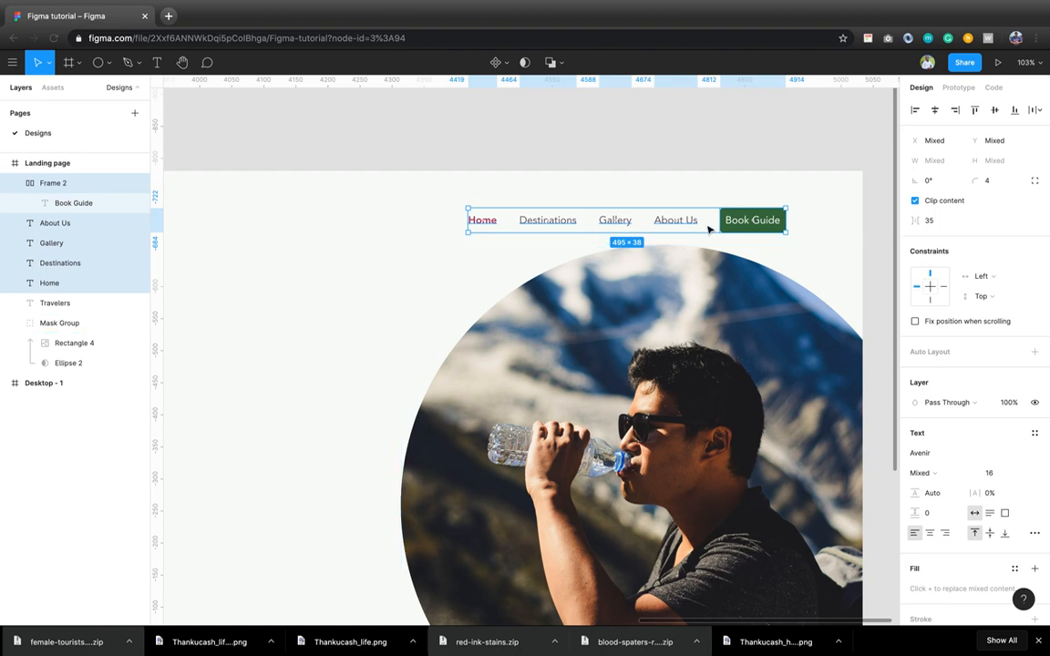
- Set the horizontal spacing between the navigation items to 40 and group them
{"action": "left_click", "coordinate": [940, 221]}
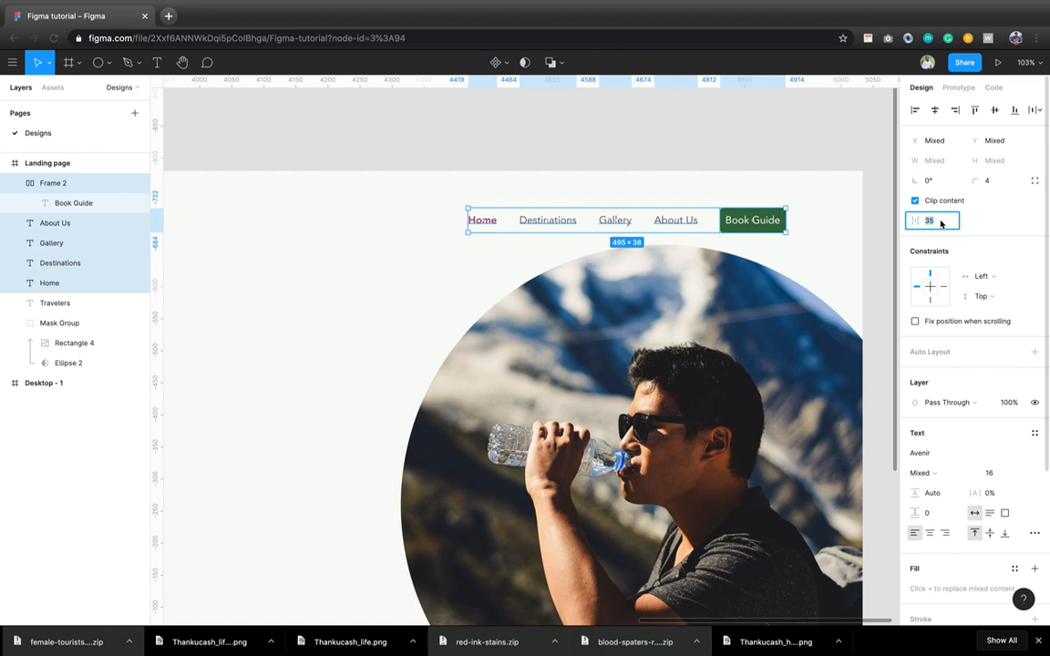
{"action": "key", "text": "Return"}
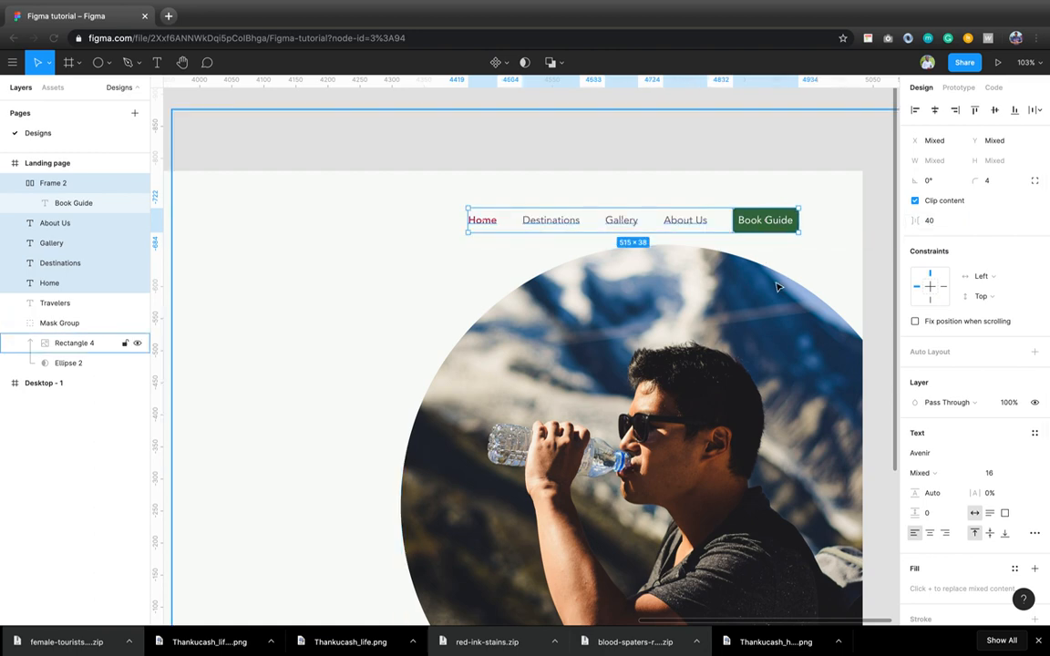
{"action": "key", "text": "super+g"}
- Show the Landing page frame's 12-column grid and move the navigation group to X 805, flush with the last column's outer edge
{"action": "scroll", "coordinate": [663, 348], "scroll_direction": "down", "scroll_amount": 10}
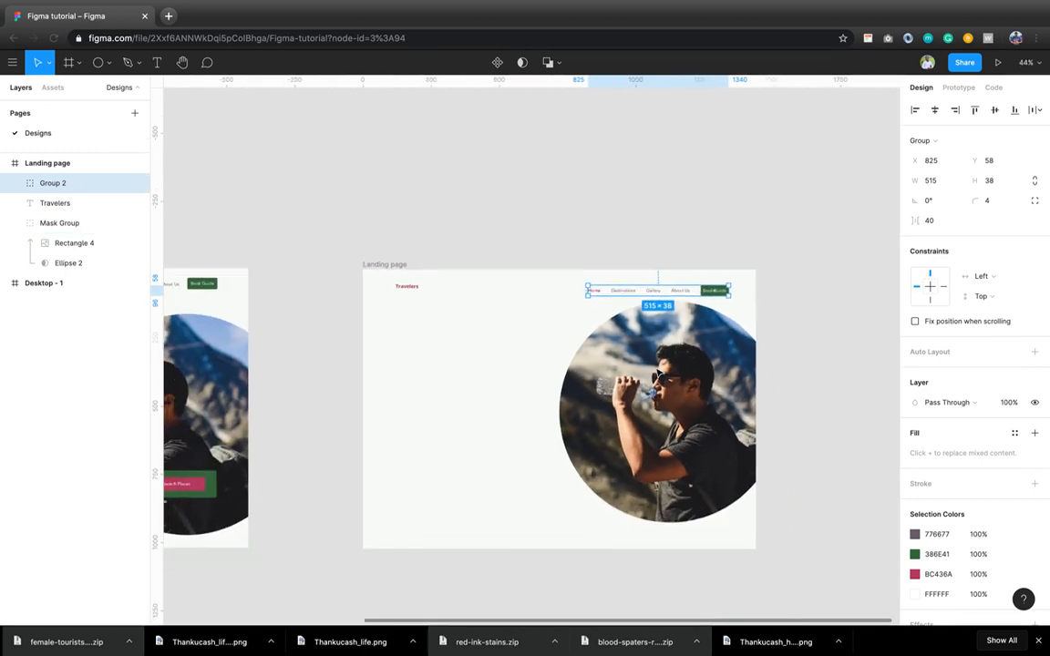
{"action": "left_click", "coordinate": [389, 265]}
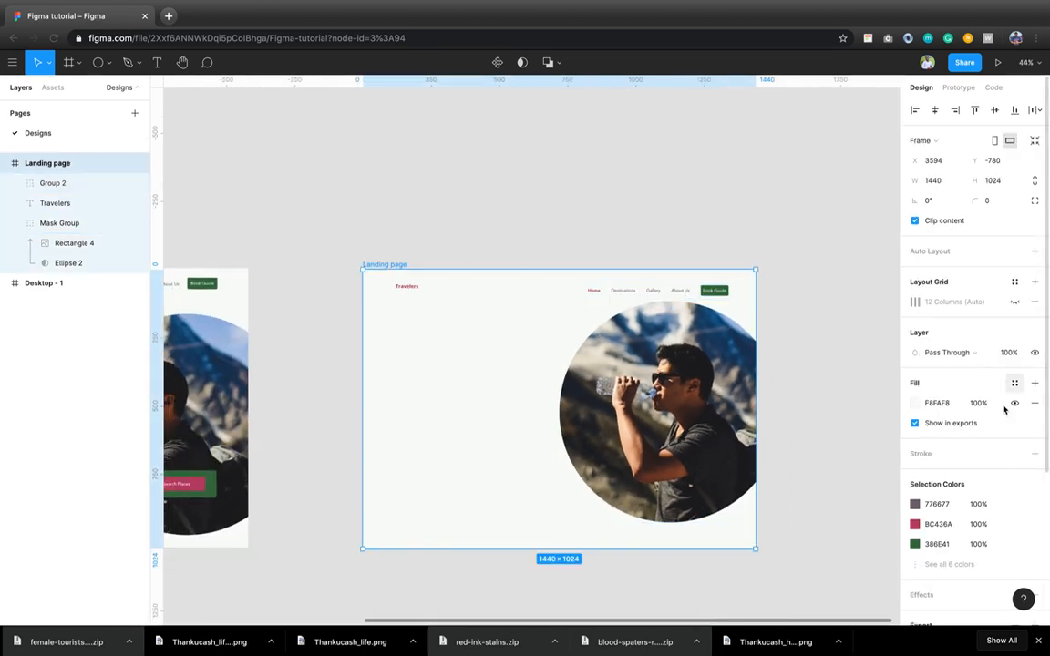
{"action": "left_click", "coordinate": [1013, 302]}
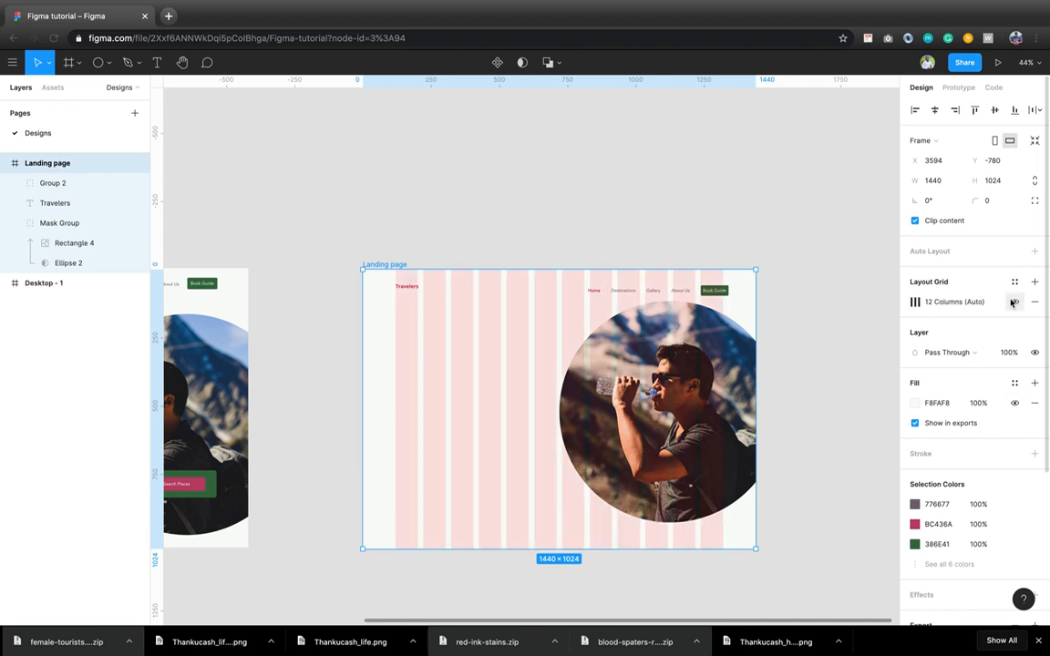
{"action": "scroll", "coordinate": [682, 306], "scroll_direction": "up", "scroll_amount": 10}
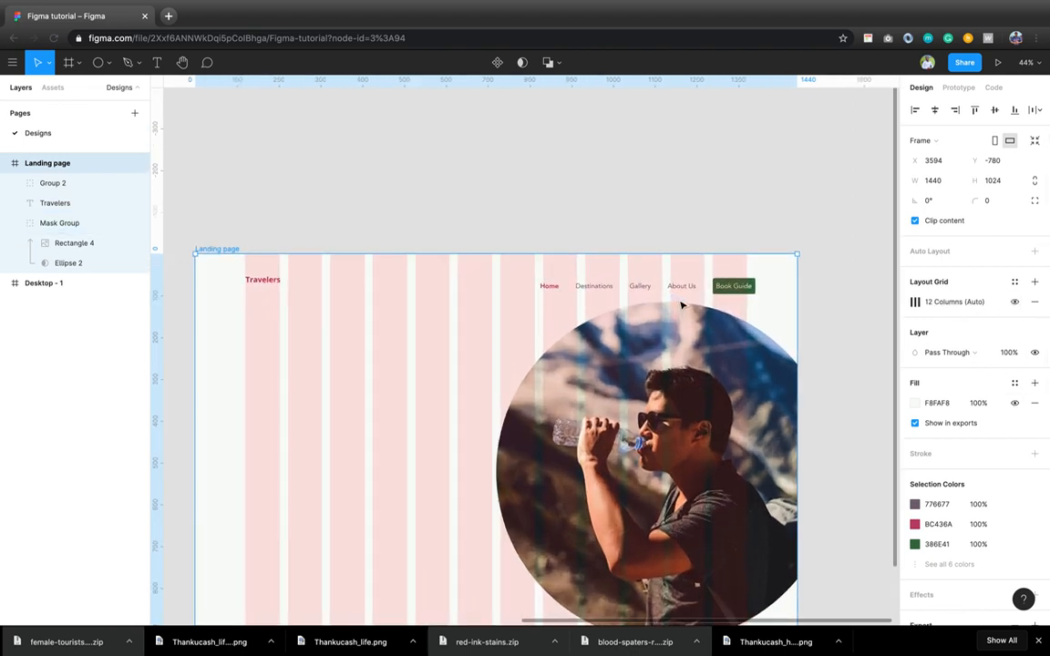
{"action": "left_click", "coordinate": [775, 275]}
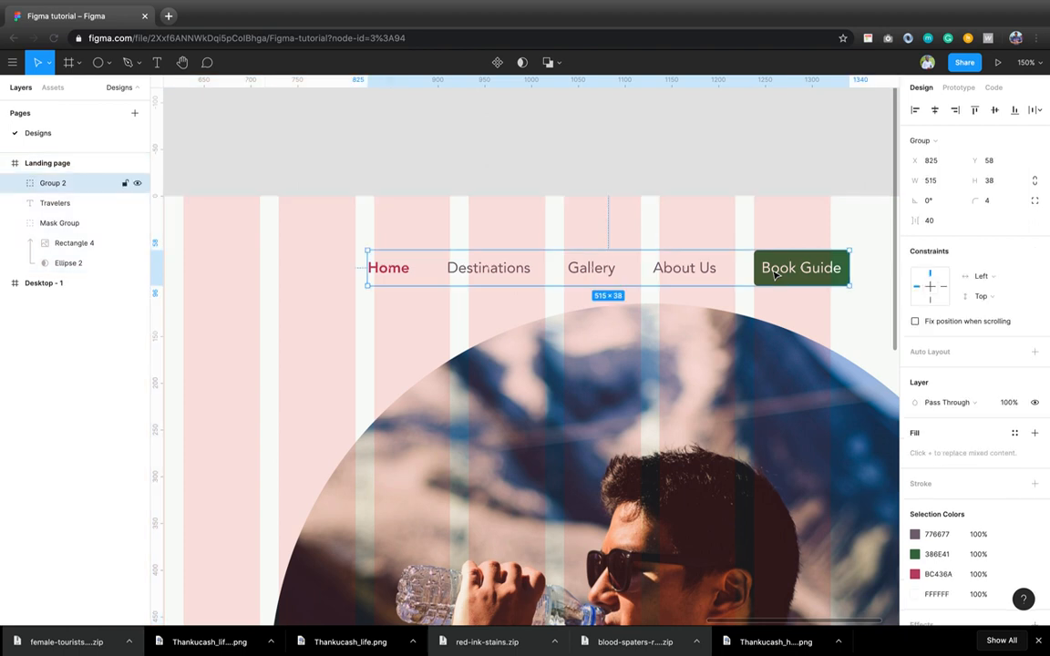
{"action": "left_click_drag", "start_coordinate": [775, 276], "coordinate": [757, 275]}
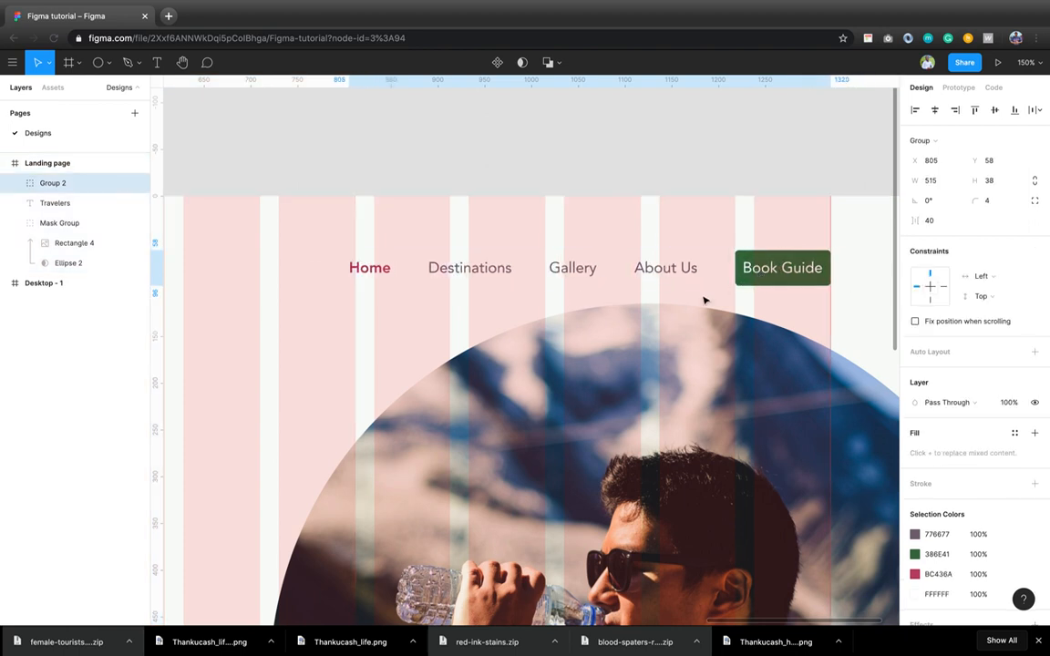
- Align the "Travelers" logo and the navigation group with each other on their vertical centers
{"action": "scroll", "coordinate": [720, 303], "scroll_direction": "down", "scroll_amount": 5}
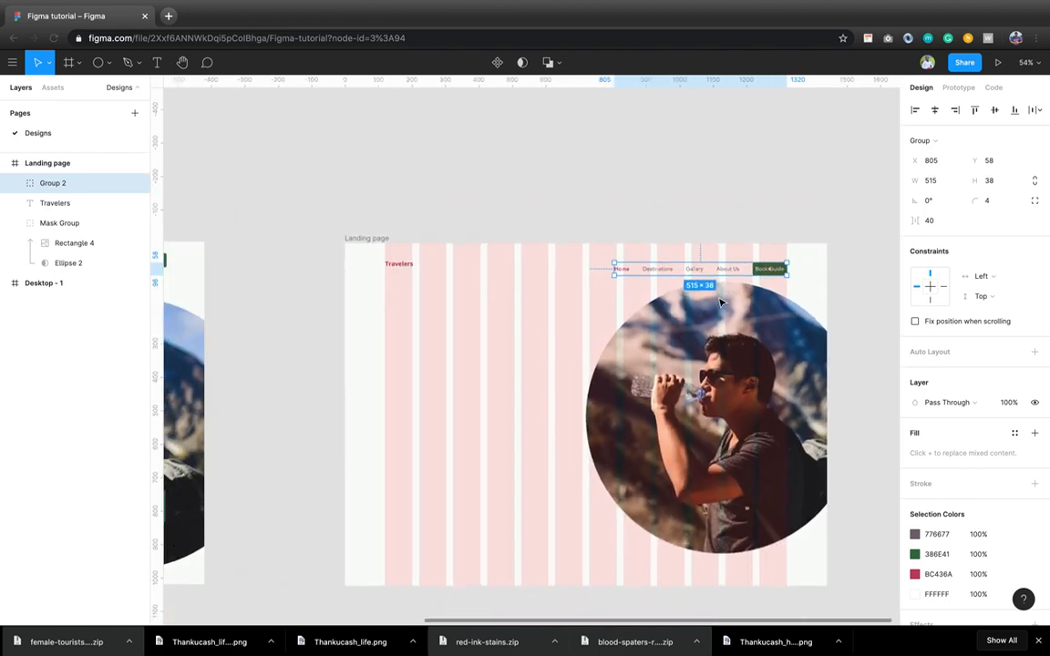
{"action": "left_click", "coordinate": [406, 263], "text": "shift"}
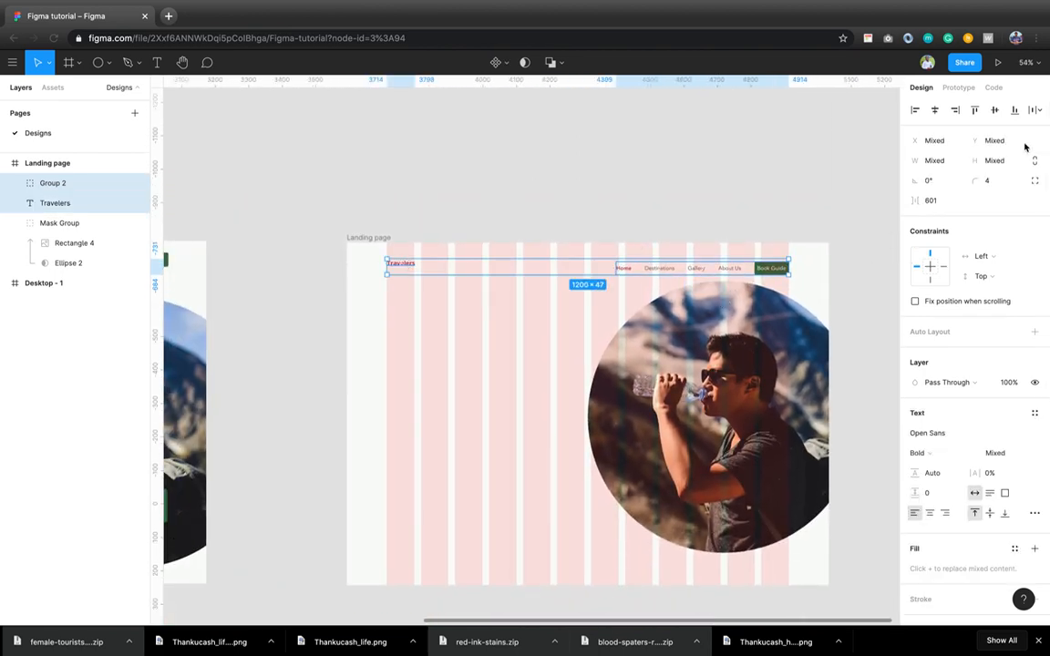
{"action": "left_click", "coordinate": [994, 110]}
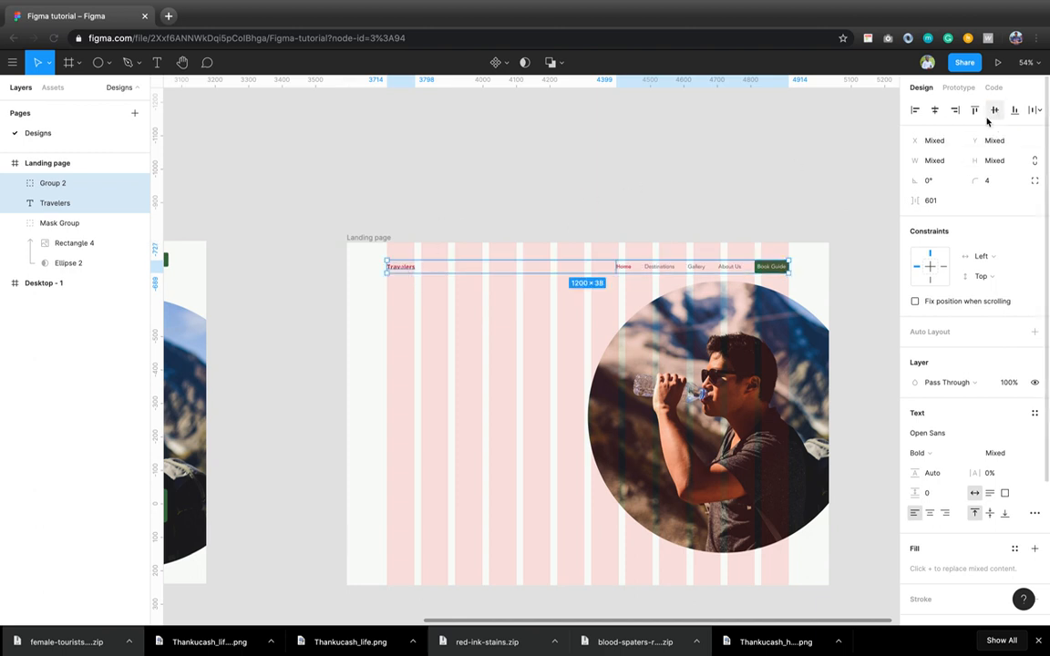
- Nudge the "Travelers" logo and the navigation group up together by about 11 px
{"action": "key", "text": "Up"}
{"action": "key", "text": "Up"}
{"action": "key", "text": "Up"}
{"action": "key", "text": "Up"}
{"action": "key", "text": "Up"}
{"action": "key", "text": "Up"}
{"action": "key", "text": "Up"}
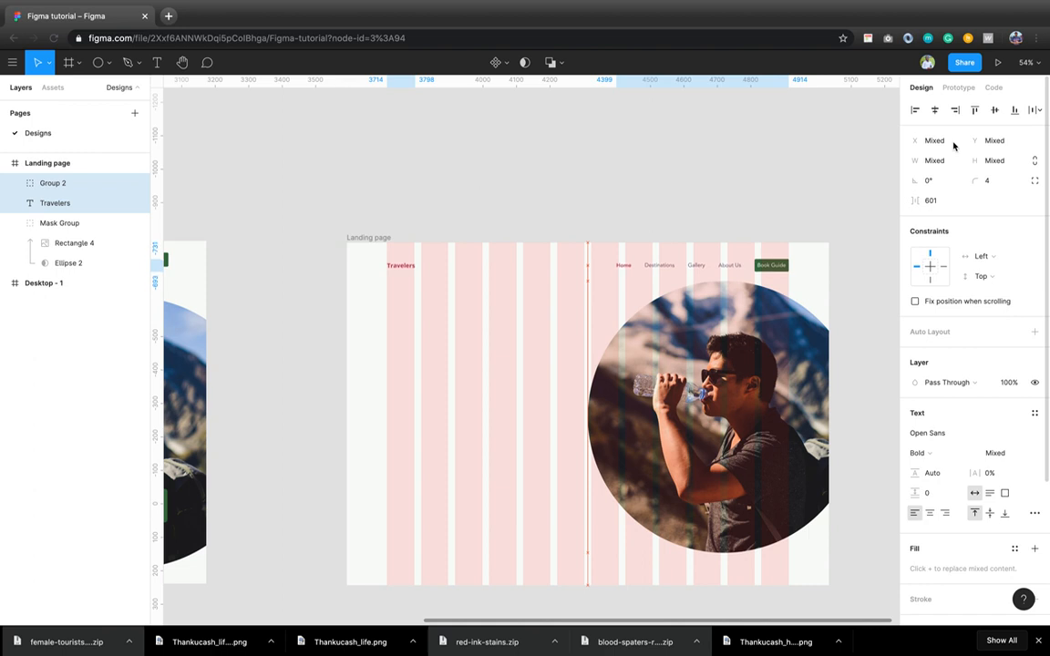
{"action": "key", "text": "Up"}
{"action": "key", "text": "Up"}
{"action": "key", "text": "Up"}
{"action": "key", "text": "Up"}
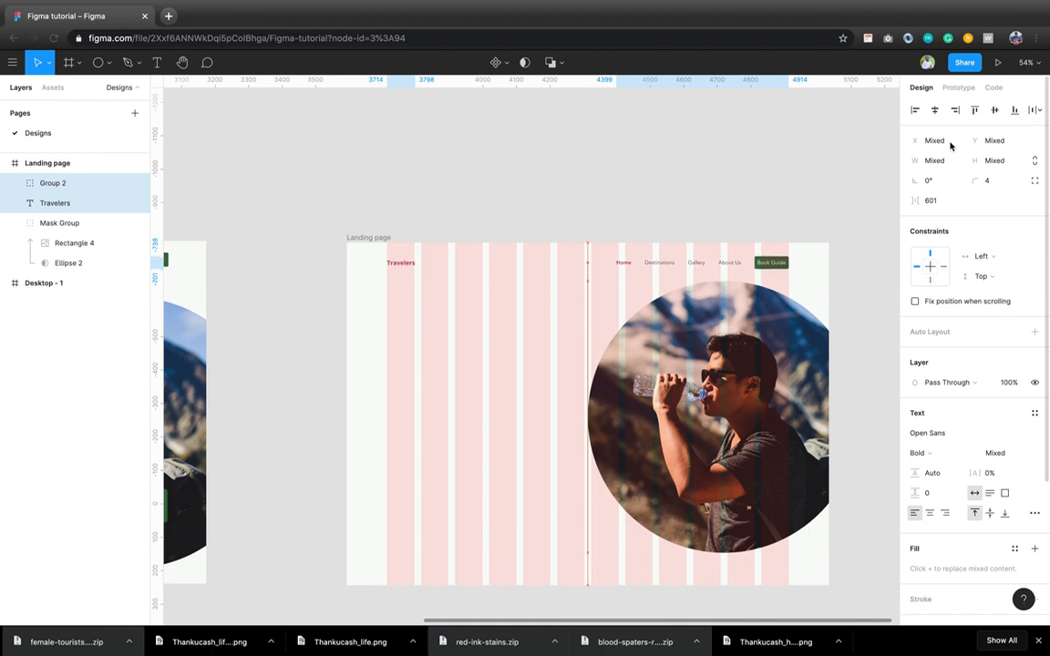
- Clear the selection and hide the 12-column layout grid on the Landing page frame
{"action": "left_click", "coordinate": [625, 218]}
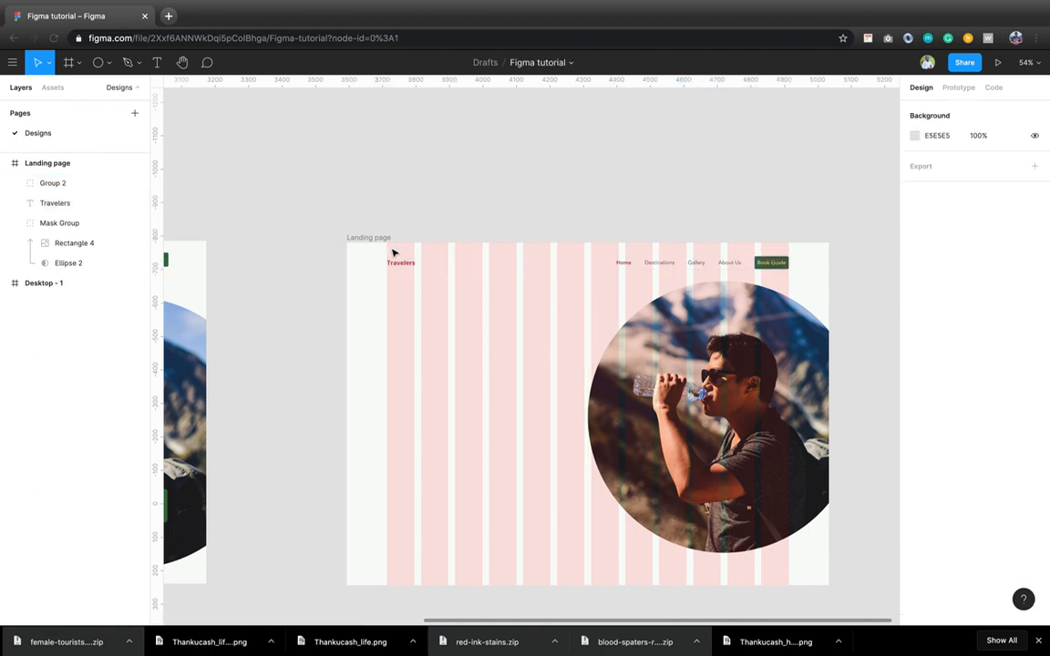
{"action": "left_click", "coordinate": [372, 238]}
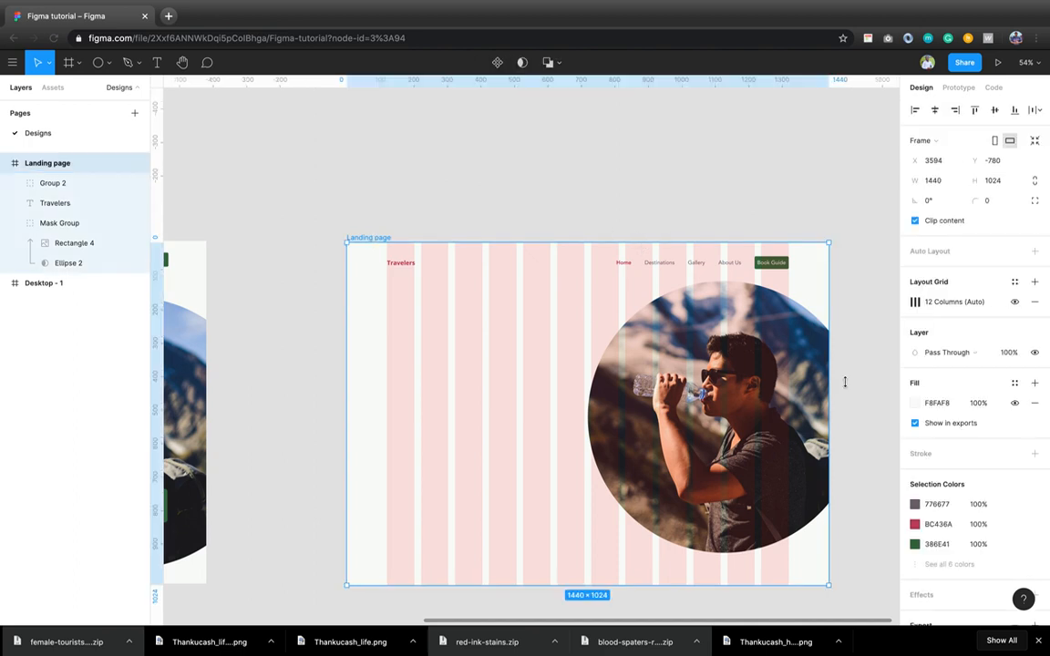
{"action": "left_click", "coordinate": [1014, 302]}
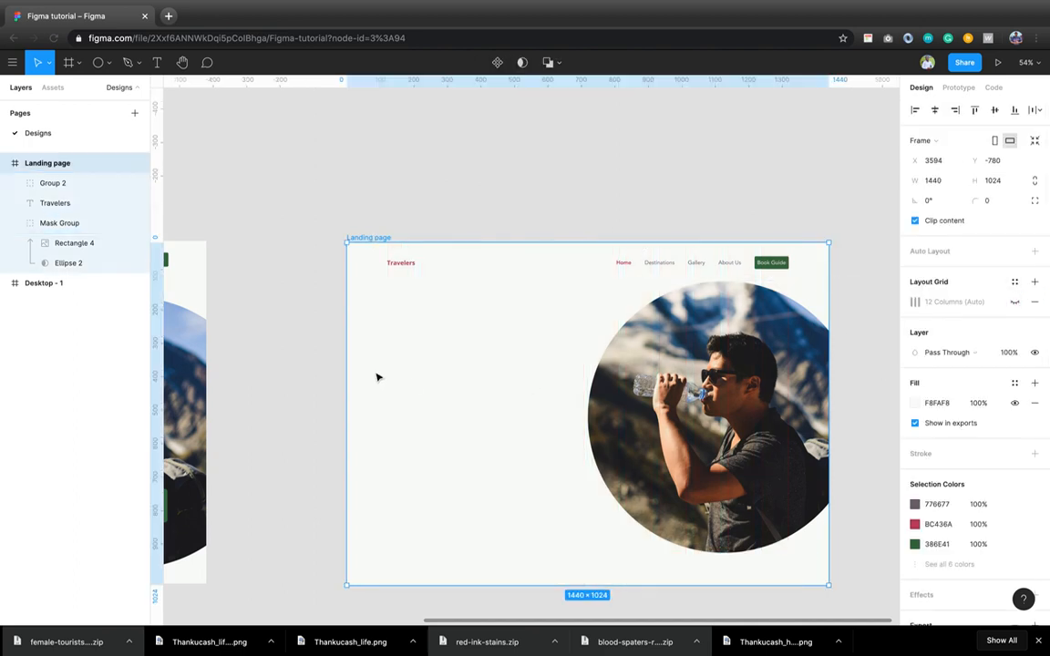
- Following the reference design, add the headline text "Know the best places to visit when you are on vacation" below the "Travelers" logo
{"action": "scroll", "coordinate": [377, 377], "scroll_direction": "down", "scroll_amount": 2}
{"action": "scroll", "coordinate": [377, 376], "scroll_direction": "right", "scroll_amount": 1}
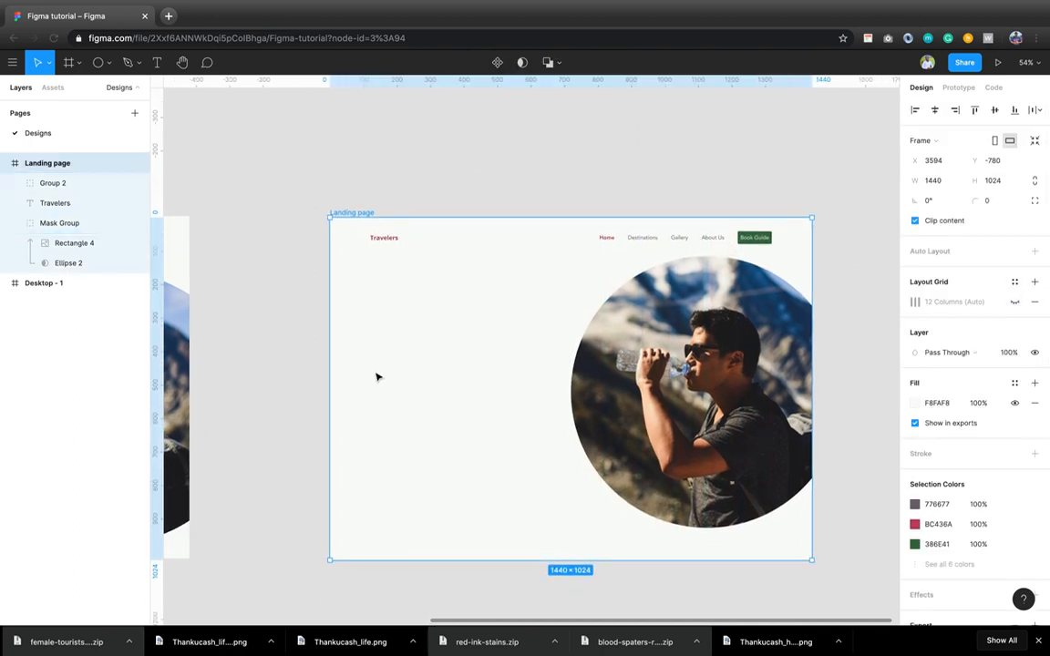
{"action": "scroll", "coordinate": [377, 376], "scroll_direction": "left", "scroll_amount": 10}
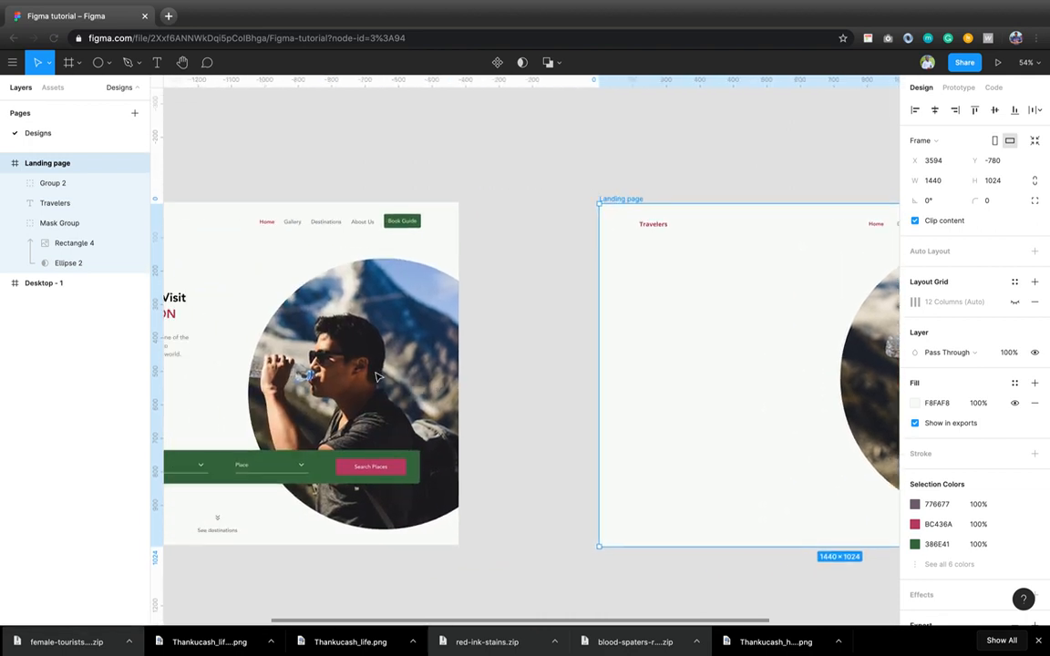
{"action": "scroll", "coordinate": [377, 376], "scroll_direction": "left", "scroll_amount": 1}
{"action": "scroll", "coordinate": [379, 376], "scroll_direction": "left", "scroll_amount": 3}
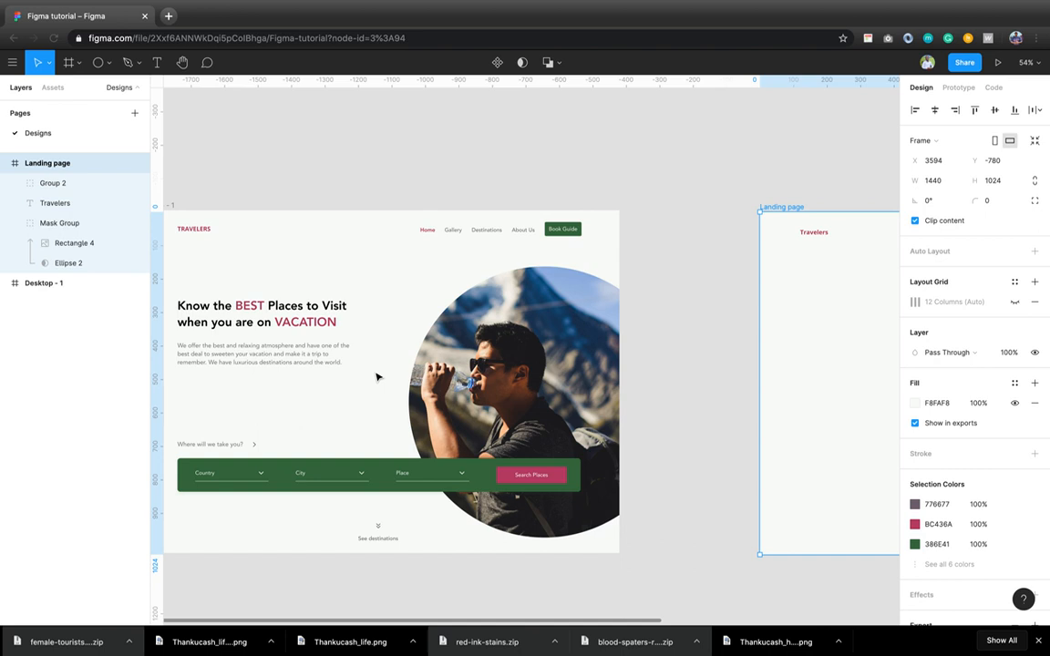
{"action": "scroll", "coordinate": [378, 376], "scroll_direction": "right", "scroll_amount": 10}
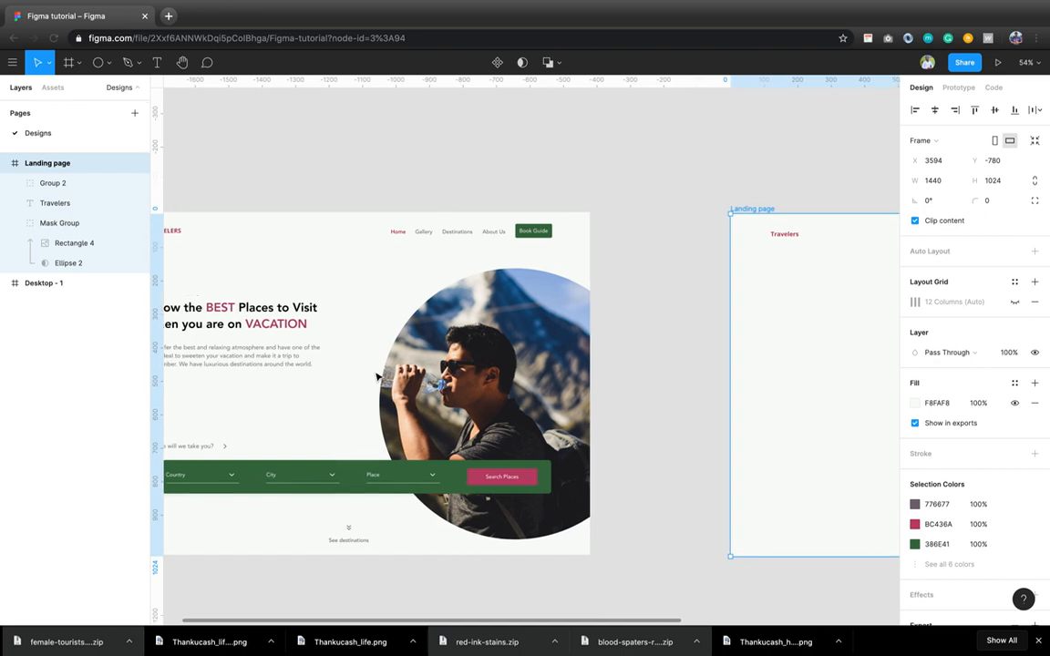
{"action": "scroll", "coordinate": [378, 376], "scroll_direction": "right", "scroll_amount": 2}
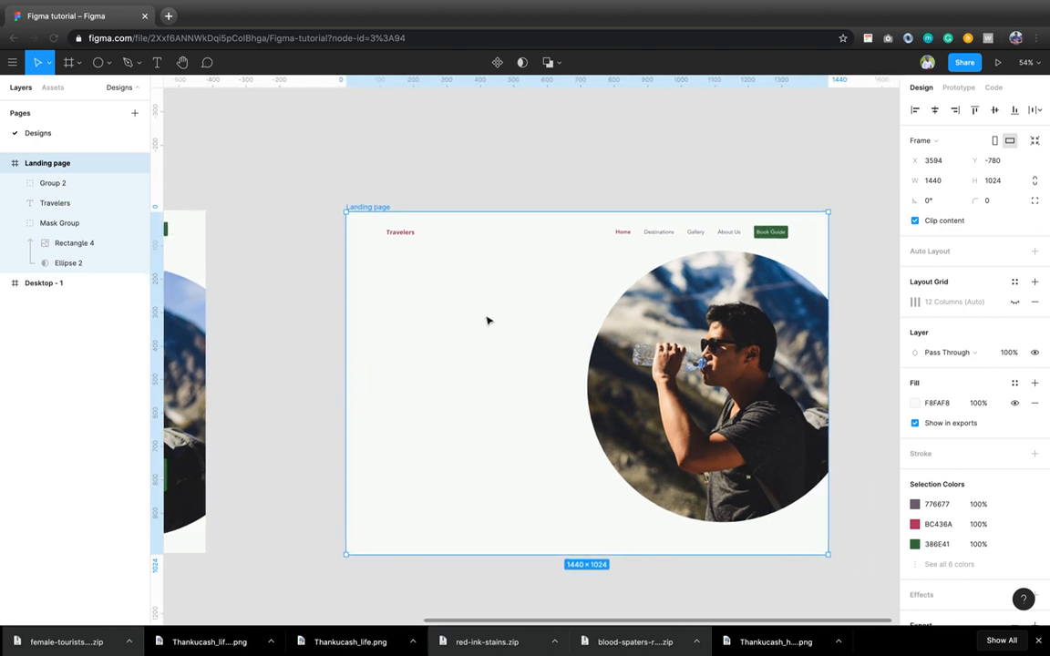
{"action": "left_click", "coordinate": [488, 320]}
{"action": "key", "text": "t"}
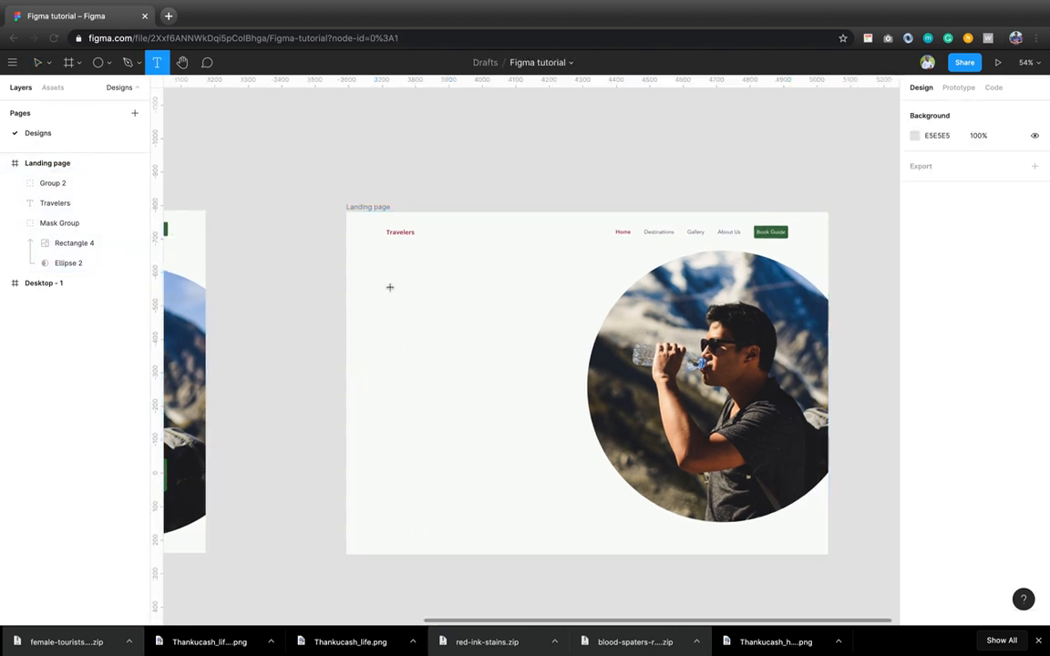
{"action": "left_click", "coordinate": [390, 287]}
{"action": "type", "text": "Know the"}
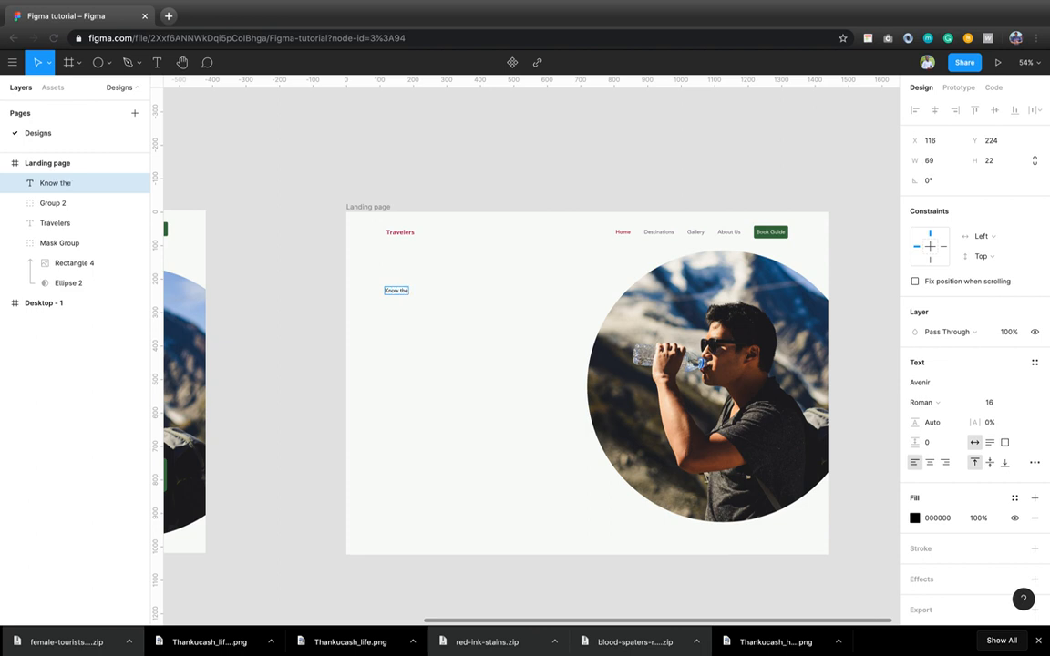
{"action": "type", "text": " best places to visit wh"}
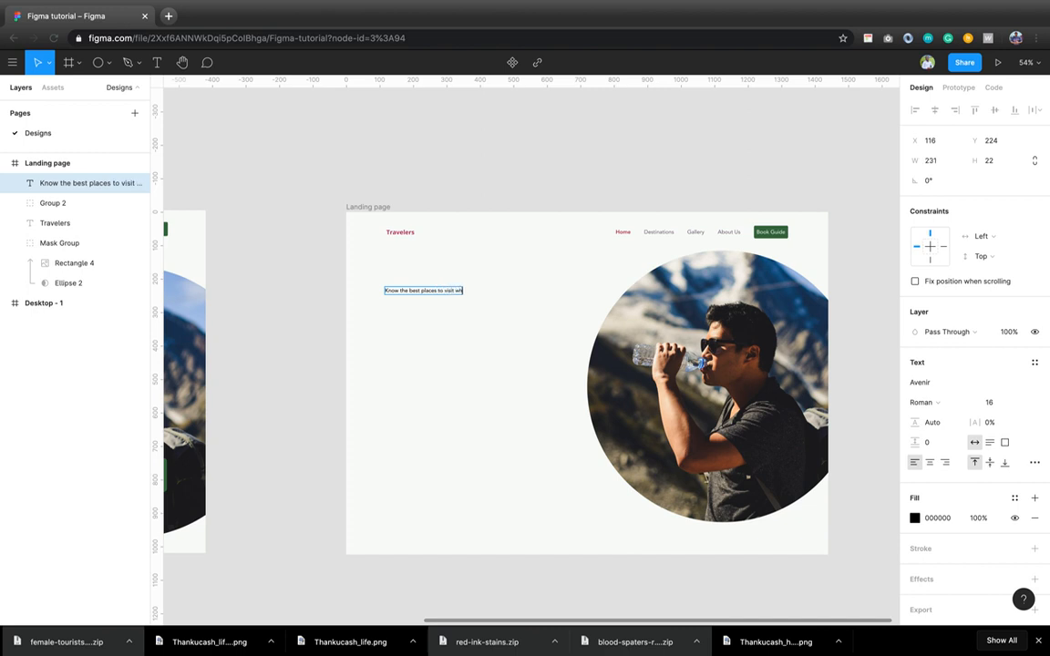
{"action": "type", "text": "en you are on vacation"}
{"action": "key", "text": "Escape"}
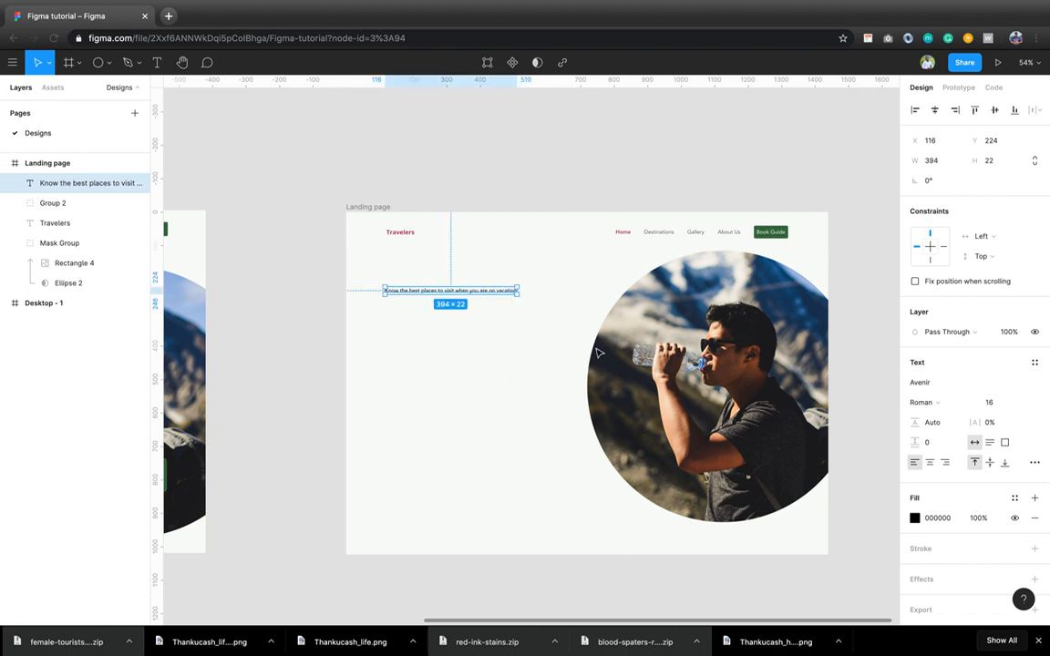
- Set the new headline's font size to 36 and inspect the text settings of the reference design's headline
{"action": "left_click", "coordinate": [1022, 403]}
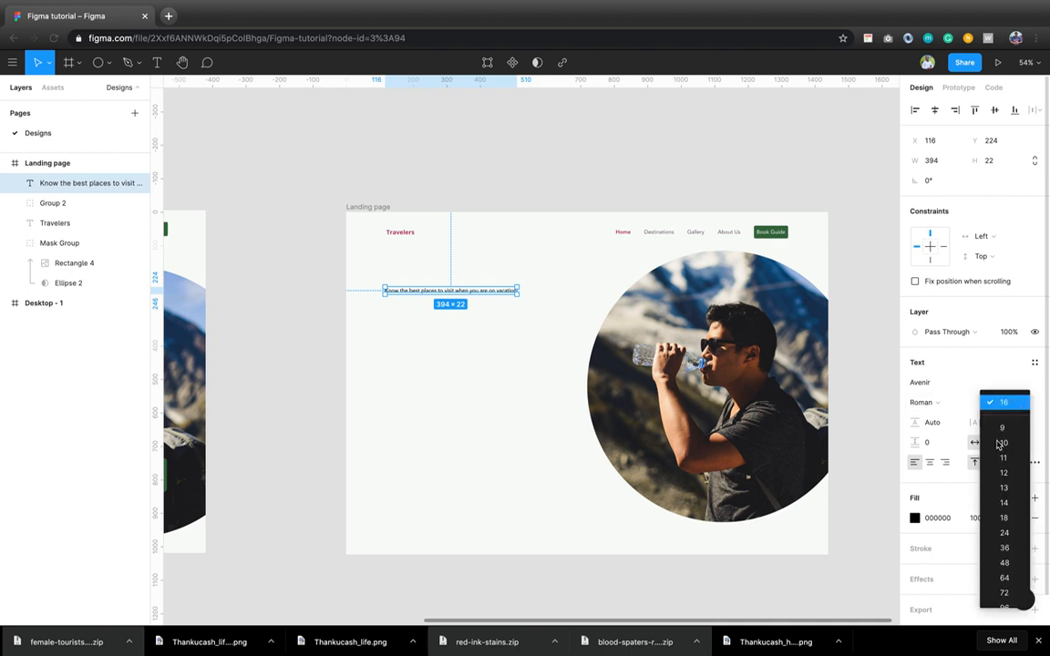
{"action": "left_click", "coordinate": [1009, 546]}
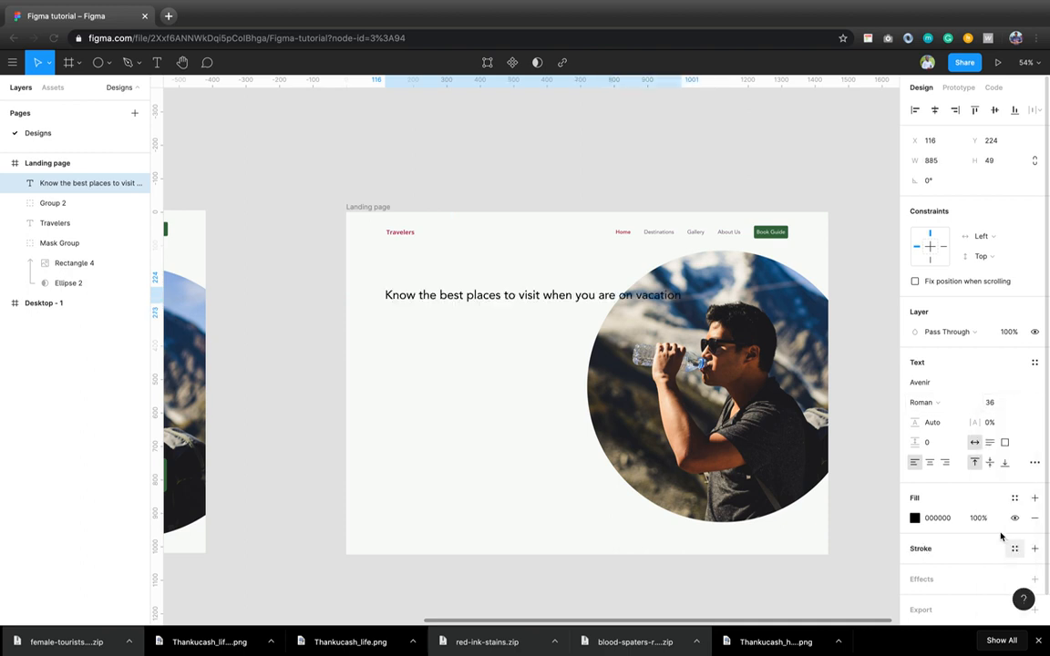
{"action": "scroll", "coordinate": [417, 381], "scroll_direction": "left", "scroll_amount": 3}
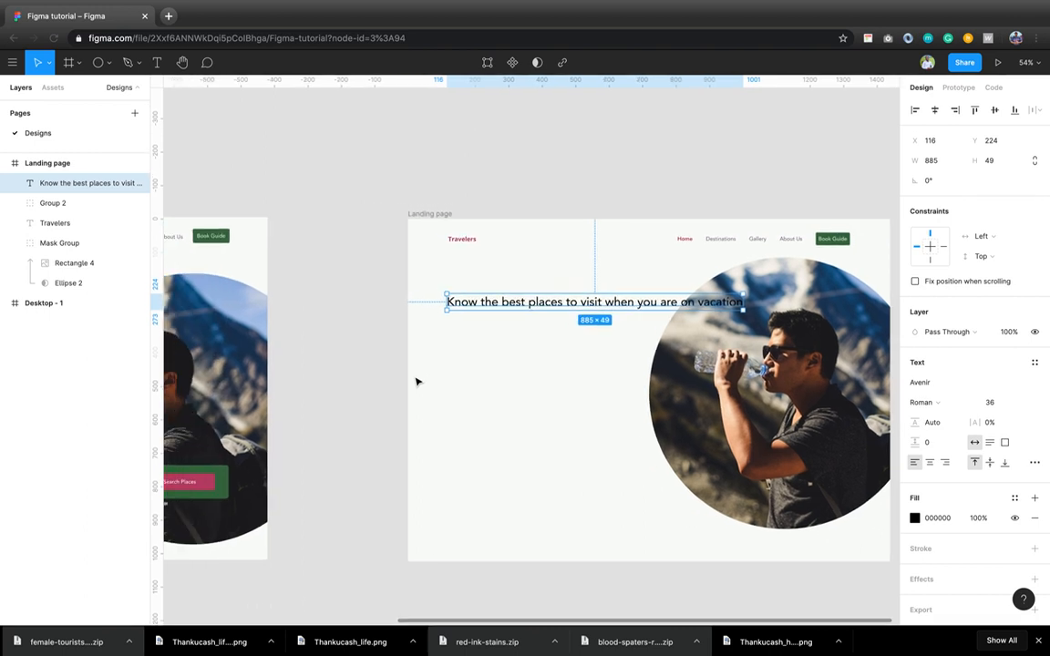
{"action": "scroll", "coordinate": [418, 381], "scroll_direction": "left", "scroll_amount": 10}
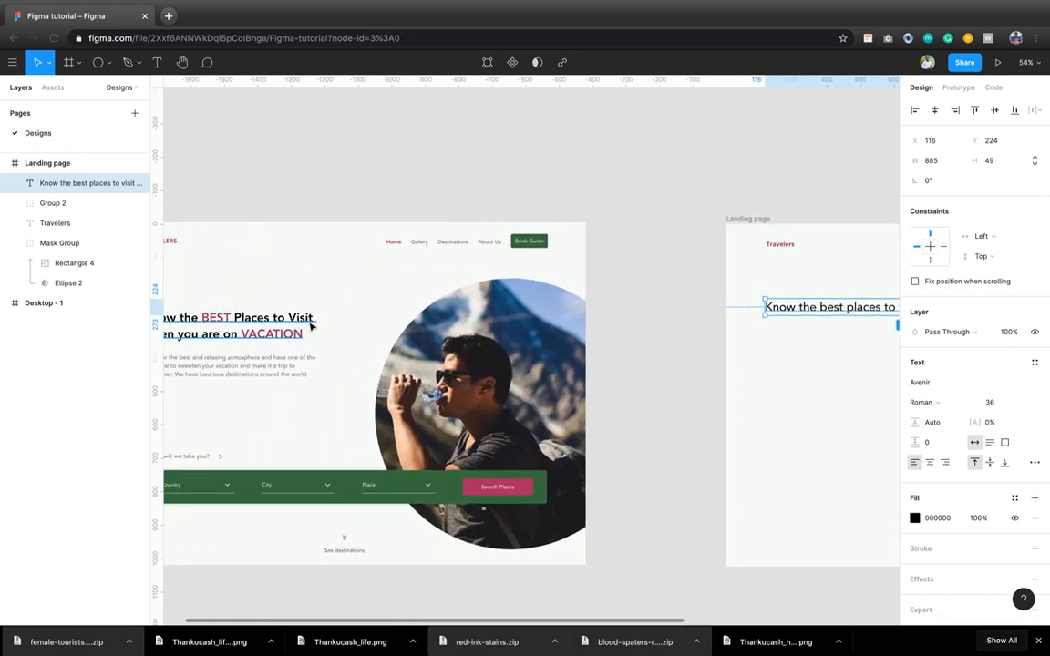
{"action": "left_click", "coordinate": [311, 326]}
{"action": "scroll", "coordinate": [686, 450], "scroll_direction": "right", "scroll_amount": 8}
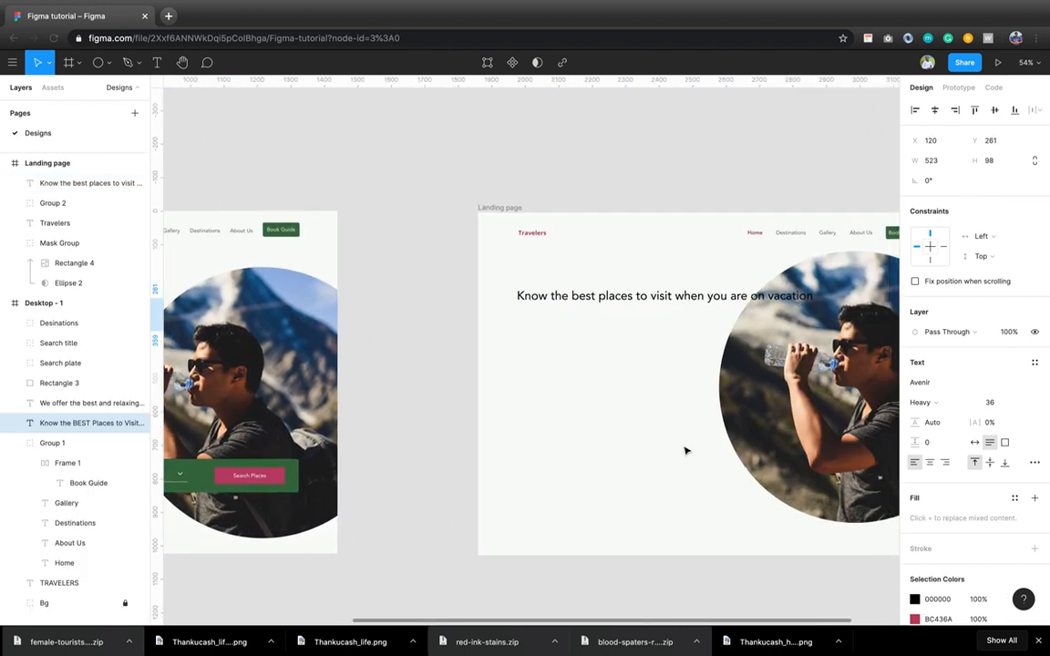
- Set the Landing page headline's font weight to Heavy and narrow its text box to about 495 px so it wraps onto two lines
{"action": "scroll", "coordinate": [686, 450], "scroll_direction": "right", "scroll_amount": 4}
{"action": "left_click", "coordinate": [653, 306]}
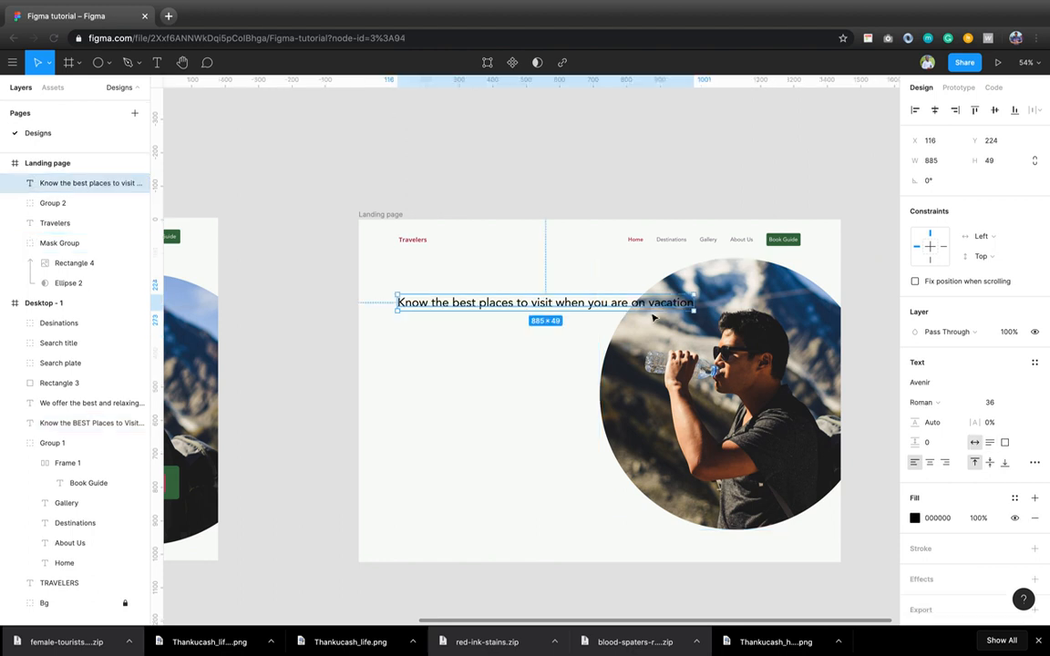
{"action": "left_click", "coordinate": [939, 403]}
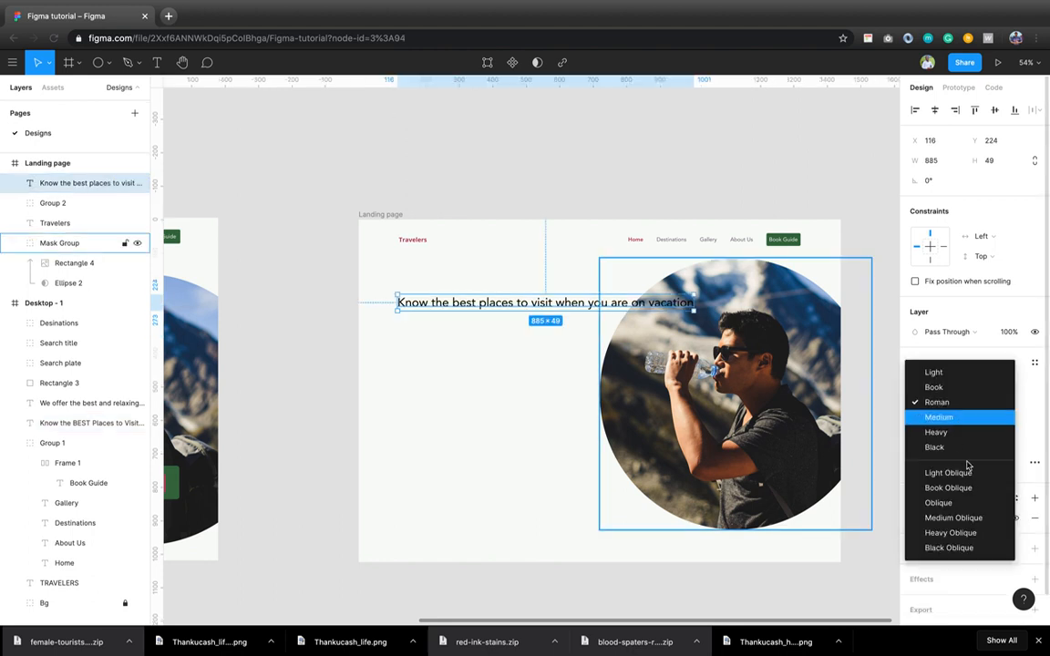
{"action": "left_click", "coordinate": [965, 448]}
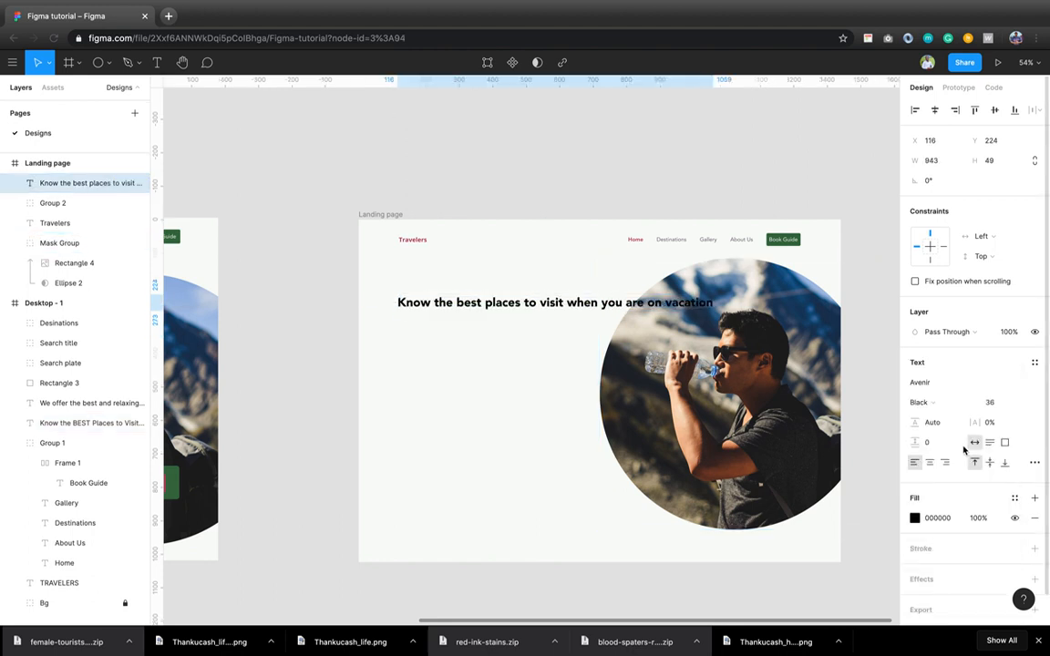
{"action": "left_click", "coordinate": [948, 402]}
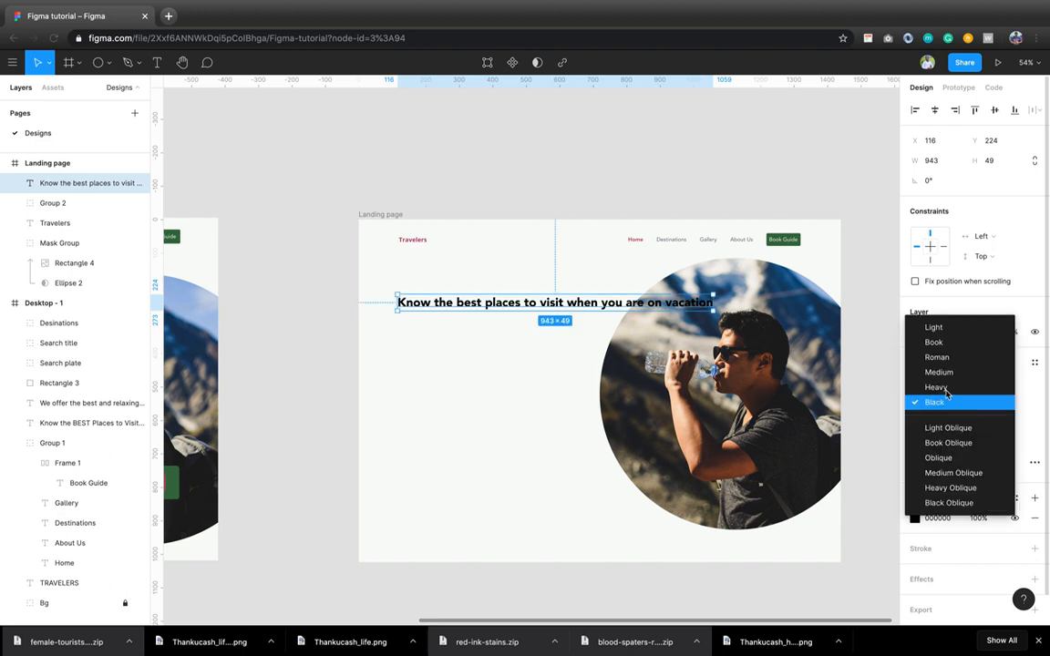
{"action": "left_click", "coordinate": [946, 391]}
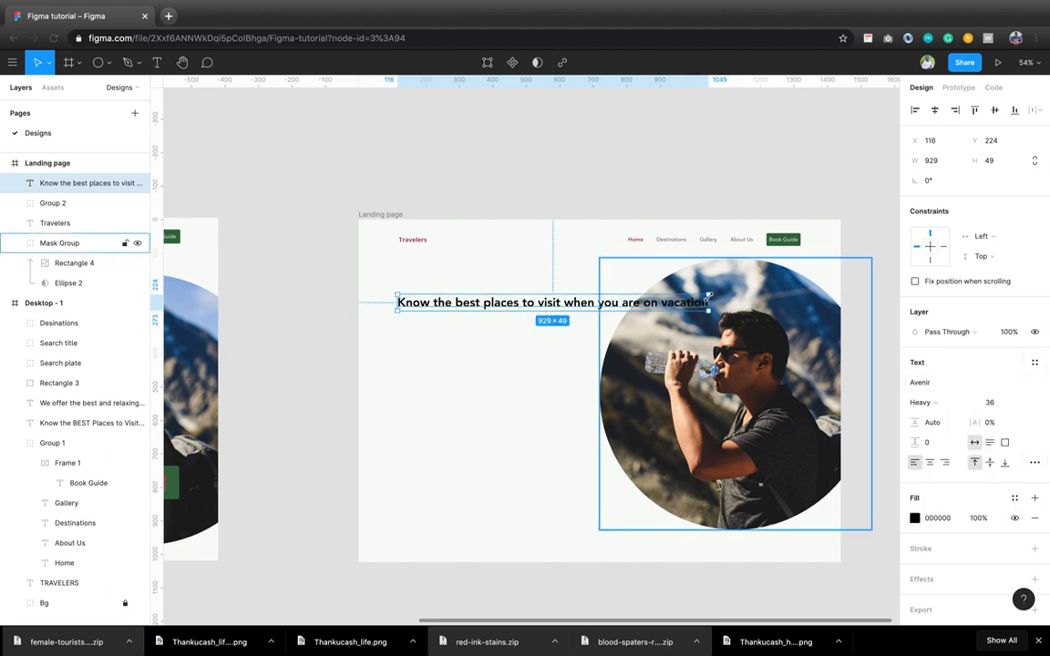
{"action": "left_click_drag", "start_coordinate": [710, 304], "coordinate": [562, 319]}
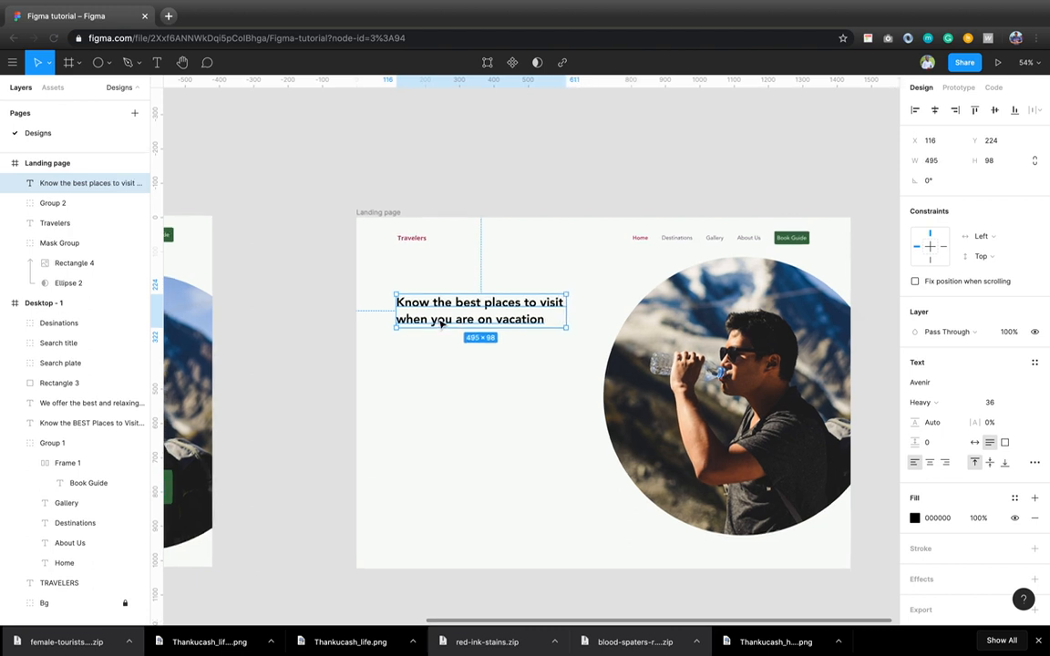
- Change the word "best" in the Landing page headline to uppercase "BEST"
{"action": "scroll", "coordinate": [442, 324], "scroll_direction": "up", "scroll_amount": 5}
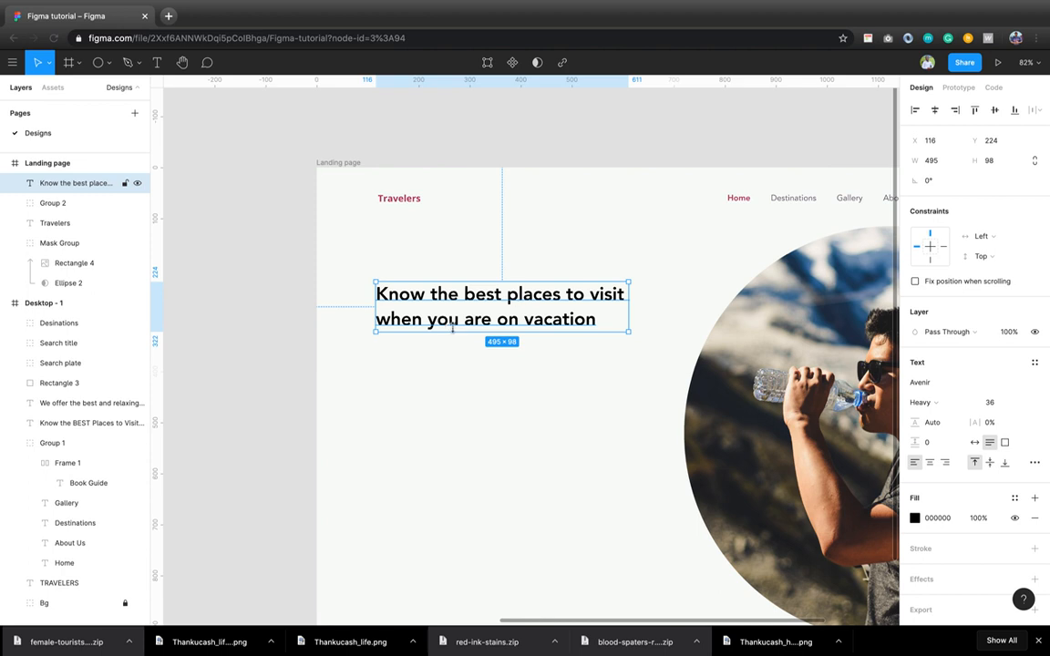
{"action": "scroll", "coordinate": [452, 330], "scroll_direction": "down", "scroll_amount": 10}
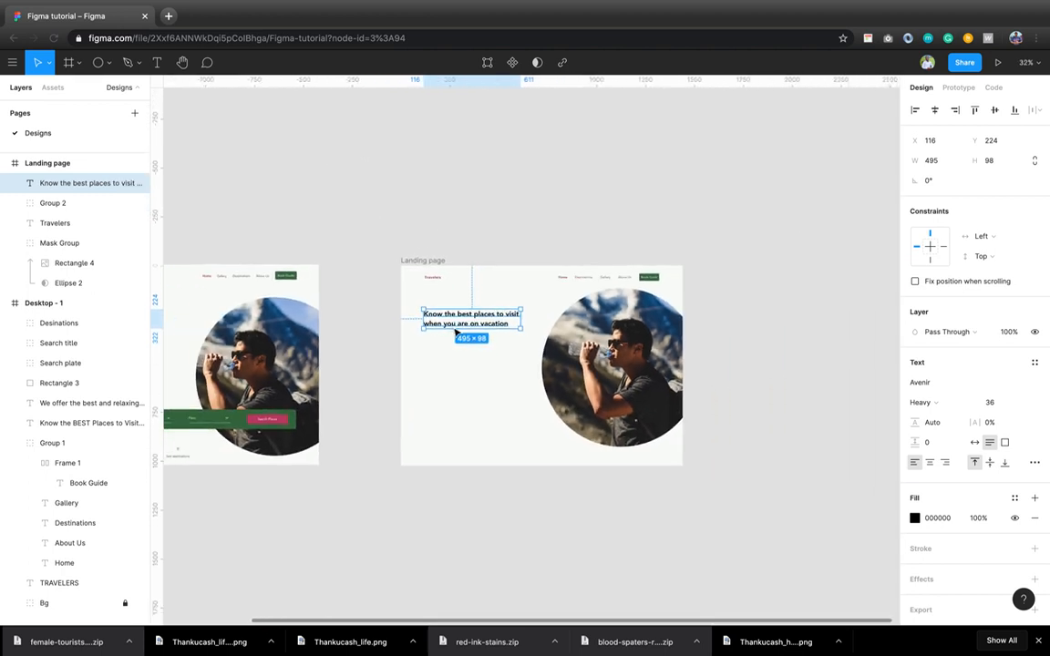
{"action": "scroll", "coordinate": [456, 333], "scroll_direction": "down", "scroll_amount": 3}
{"action": "scroll", "coordinate": [452, 330], "scroll_direction": "up", "scroll_amount": 4}
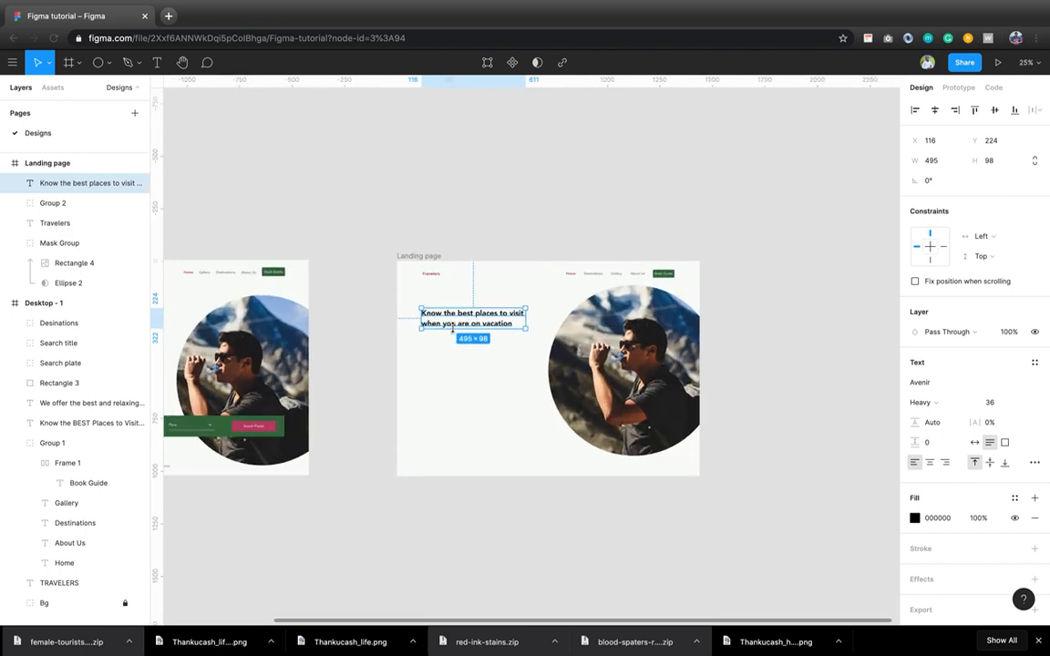
{"action": "scroll", "coordinate": [452, 330], "scroll_direction": "up", "scroll_amount": 6}
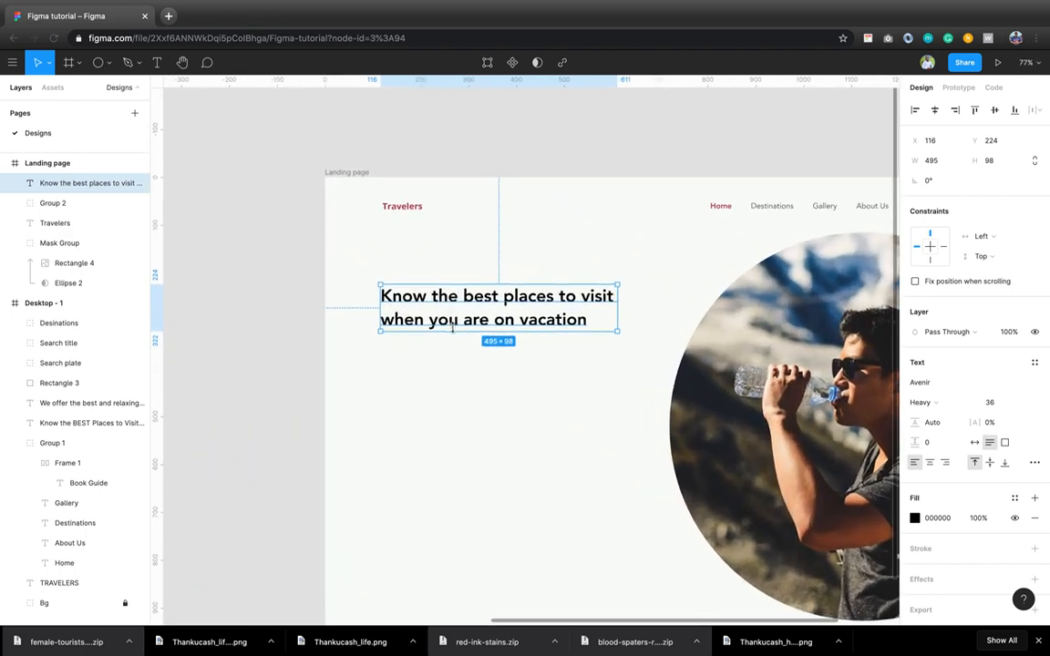
{"action": "double_click", "coordinate": [465, 296]}
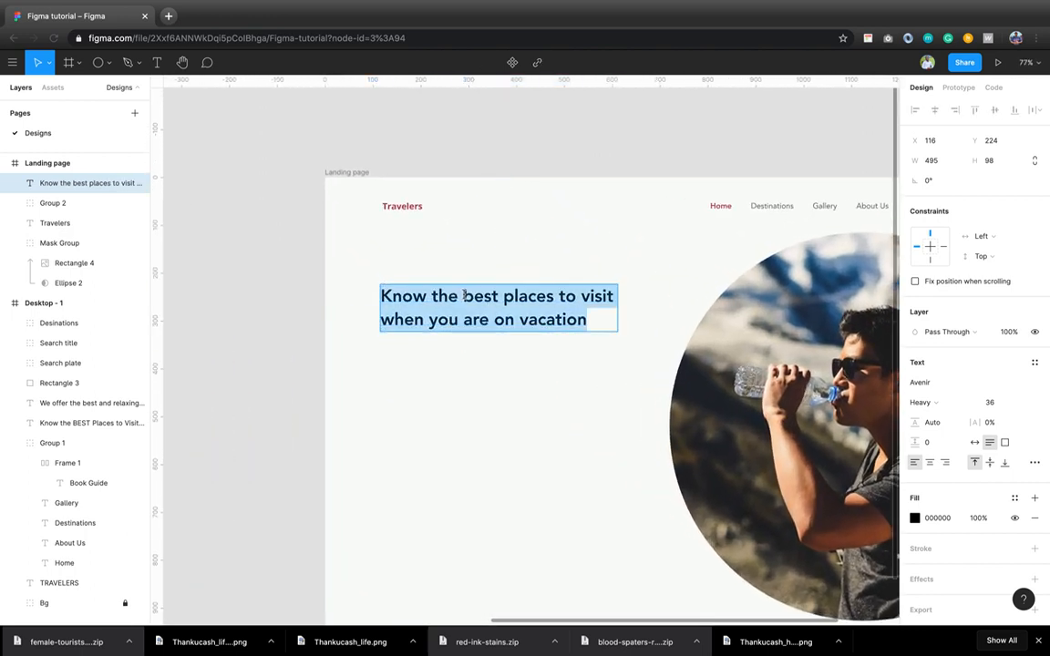
{"action": "left_click", "coordinate": [465, 296]}
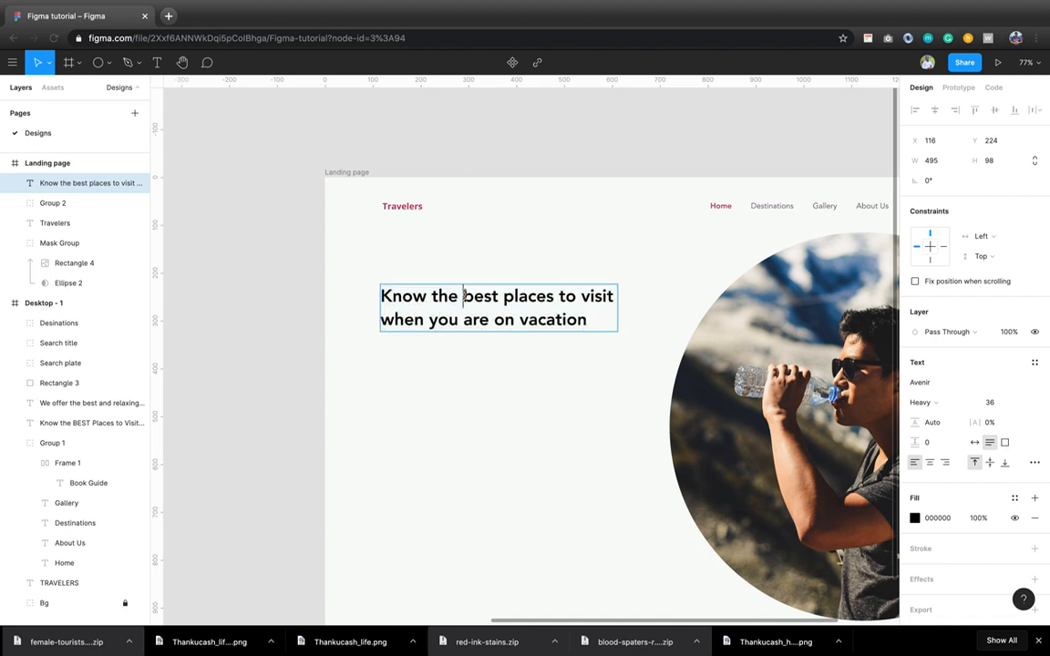
{"action": "right_click", "coordinate": [464, 296]}
{"action": "left_click_drag", "start_coordinate": [465, 296], "coordinate": [475, 296]}
{"action": "left_click", "coordinate": [464, 295]}
{"action": "double_click", "coordinate": [479, 294]}
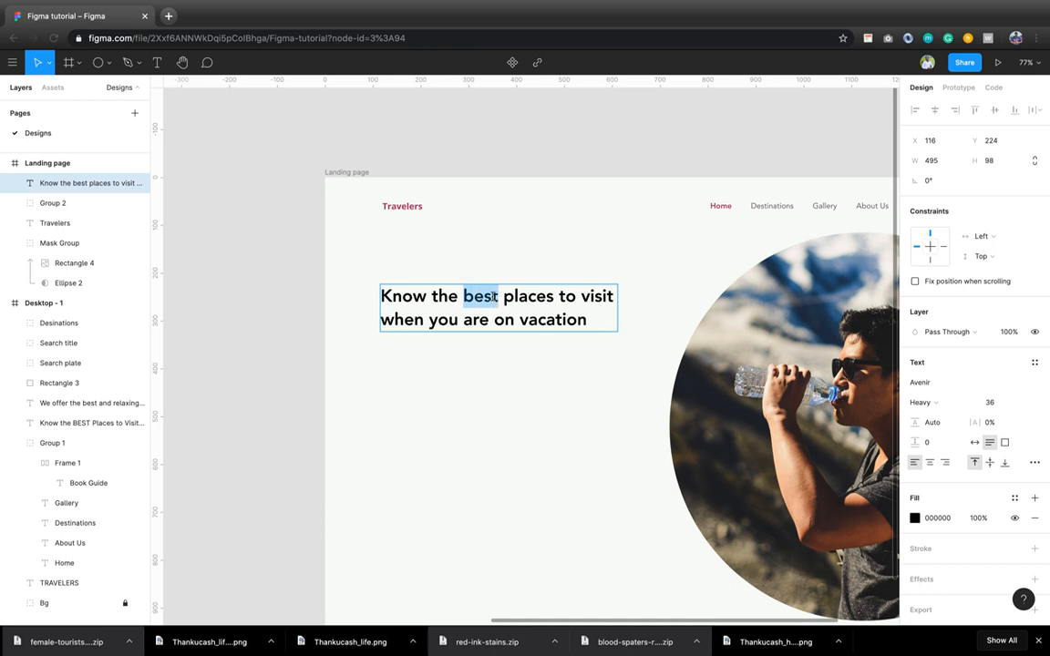
{"action": "type", "text": "BES"}
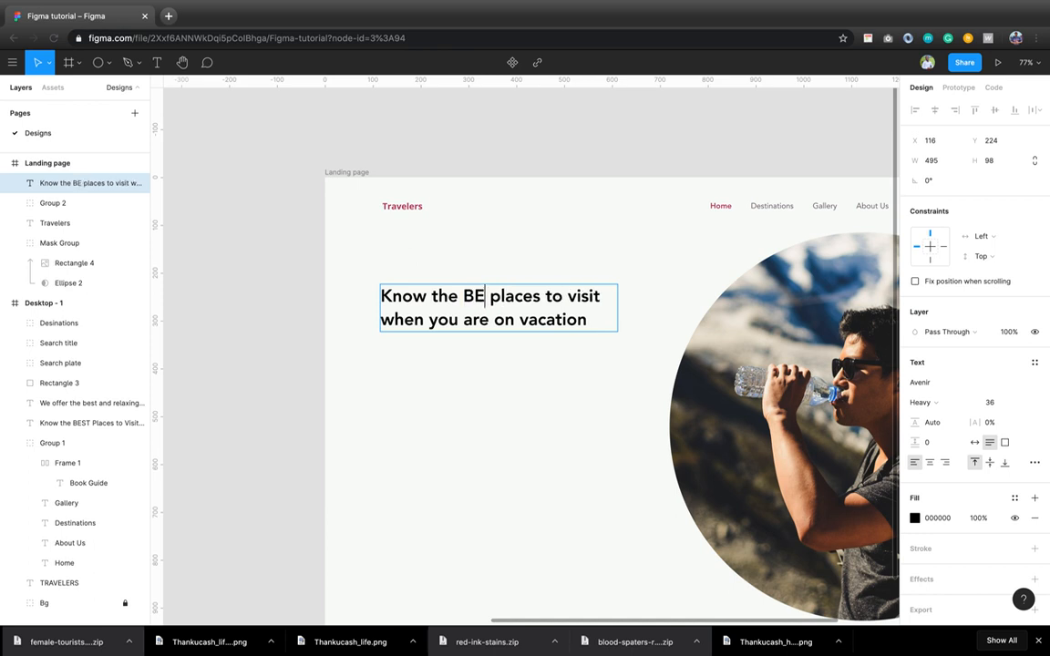
{"action": "type", "text": "T"}
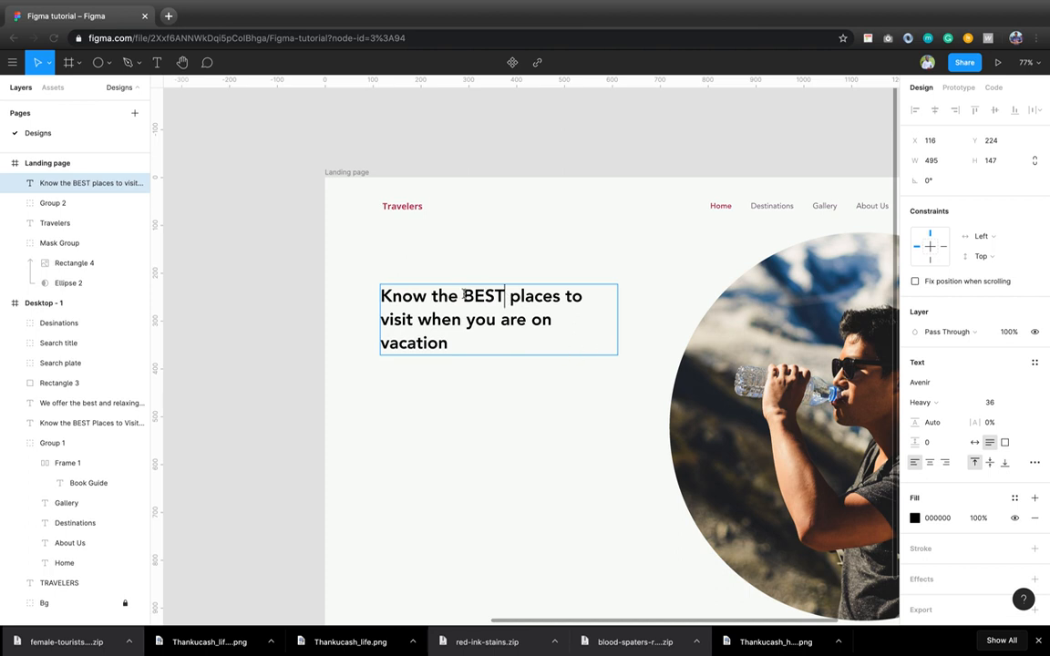
- Color only the word "BEST" in the headline with the document's crimson, BC436A
{"action": "left_click_drag", "start_coordinate": [464, 295], "coordinate": [501, 296]}
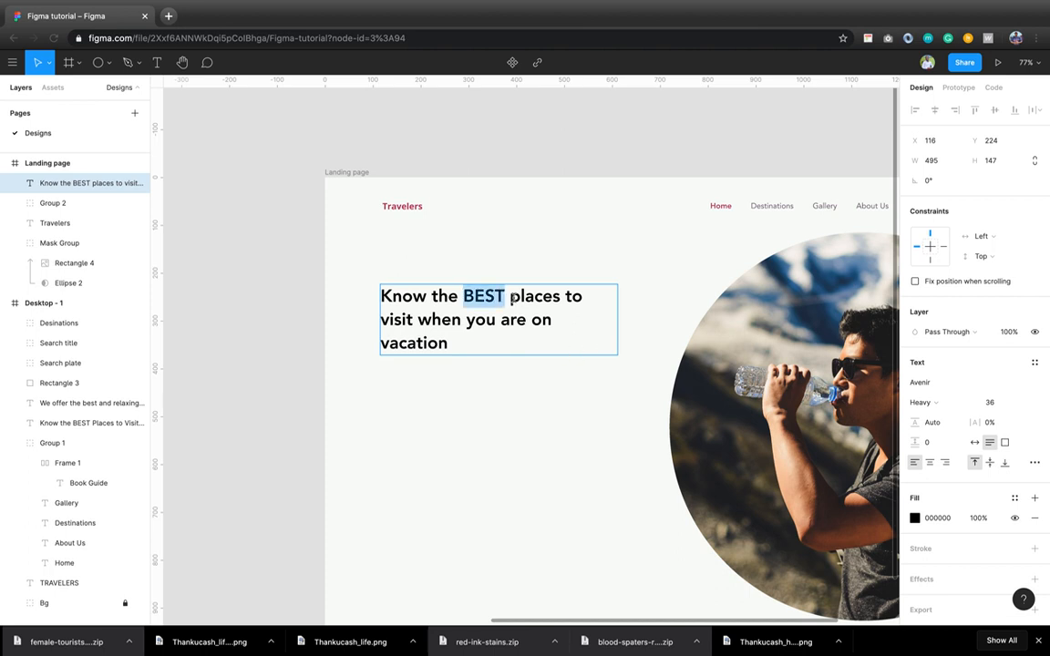
{"action": "left_click", "coordinate": [915, 517]}
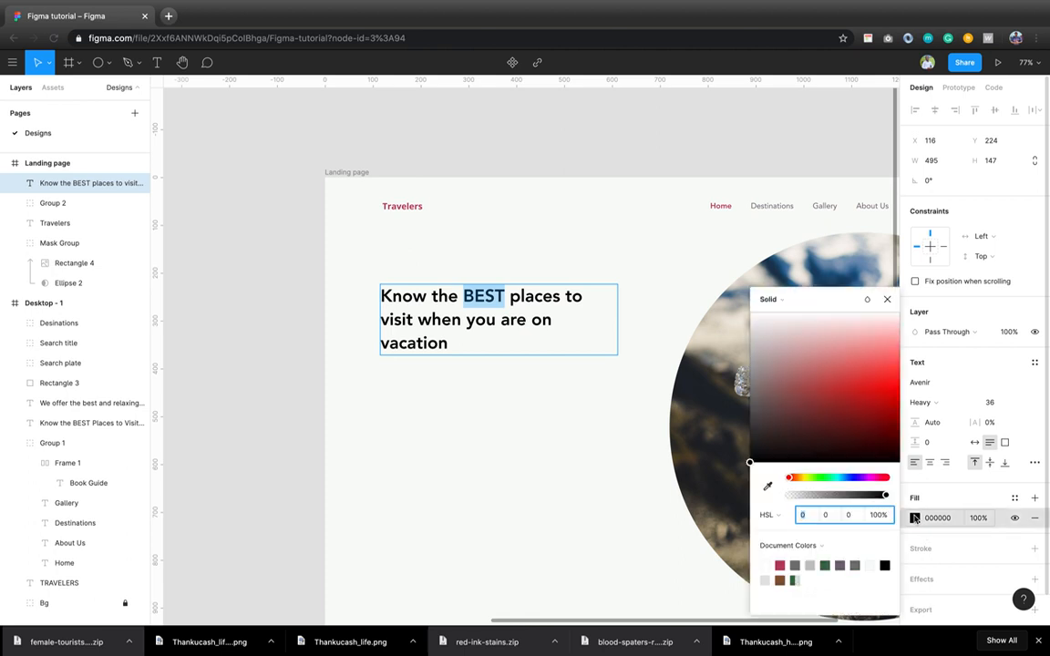
{"action": "left_click", "coordinate": [779, 565]}
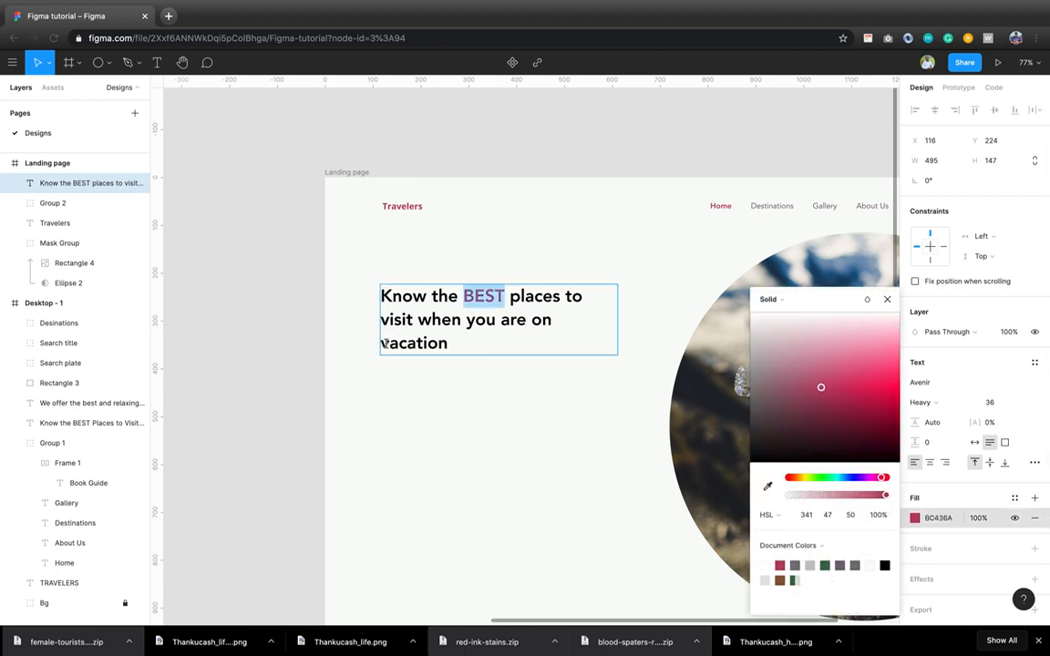
- Change "vacation" in the headline to uppercase "VACATION" and color that word crimson, BC436A
{"action": "double_click", "coordinate": [427, 347]}
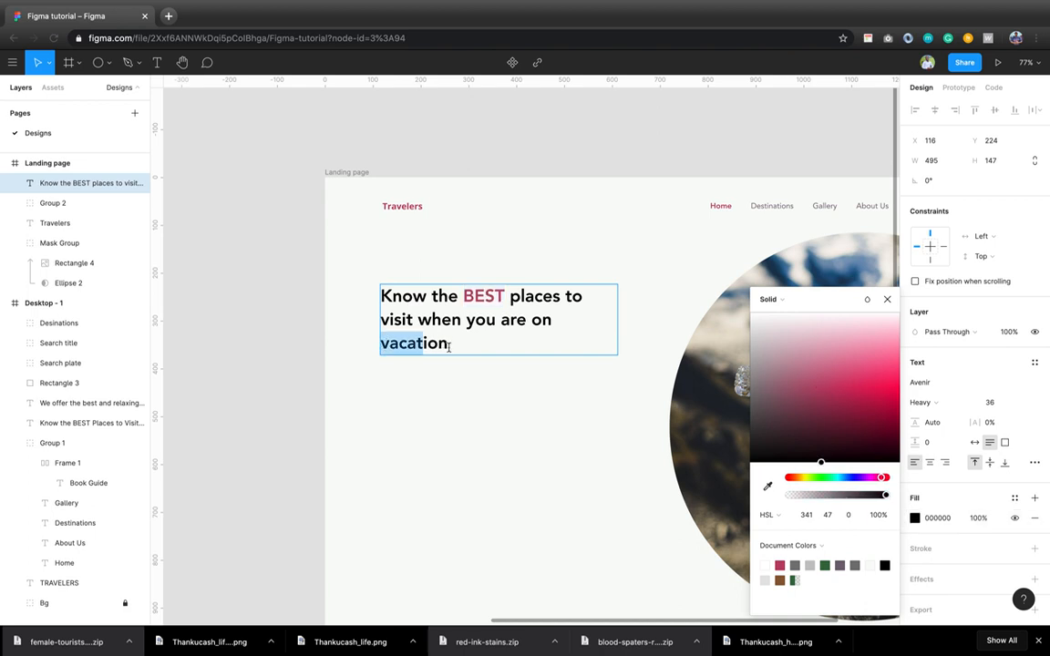
{"action": "type", "text": "VACA"}
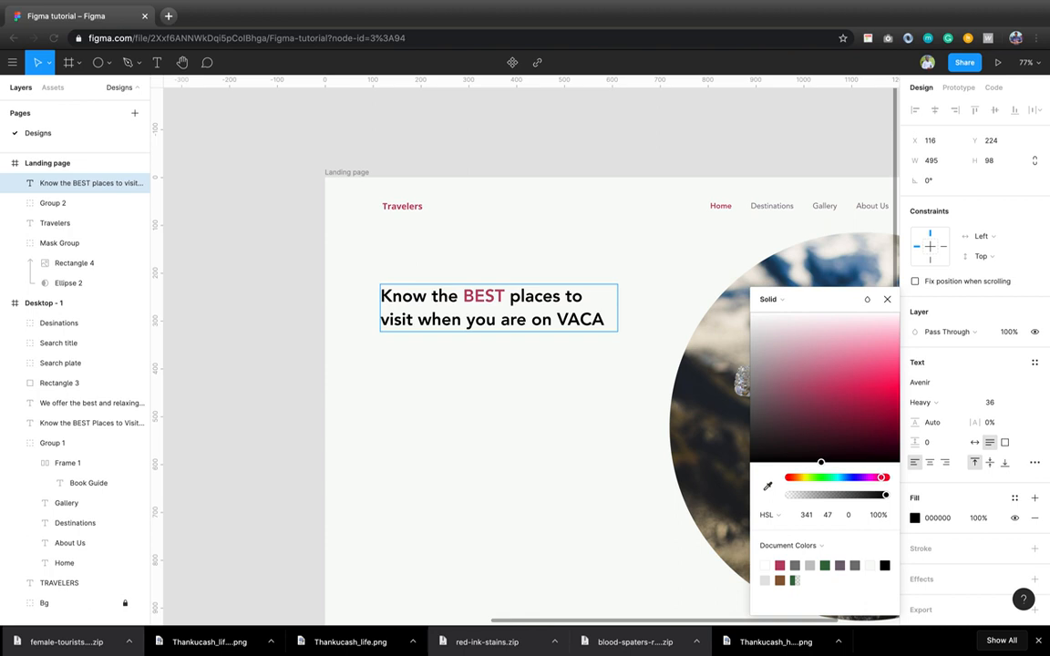
{"action": "type", "text": "TION"}
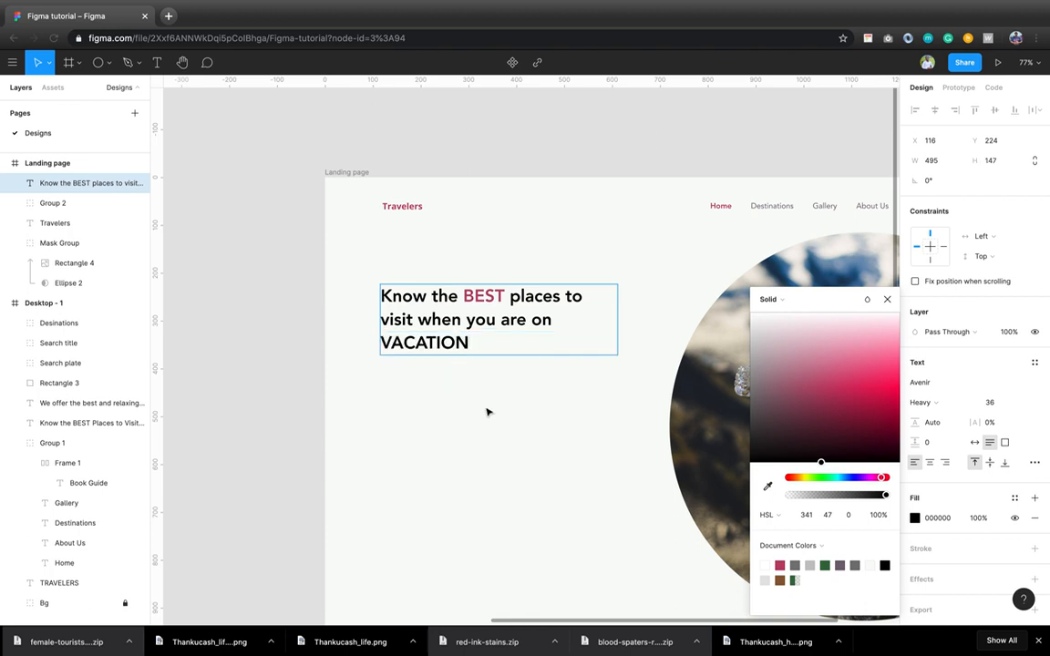
{"action": "left_click_drag", "start_coordinate": [470, 343], "coordinate": [382, 343]}
{"action": "left_click", "coordinate": [781, 566]}
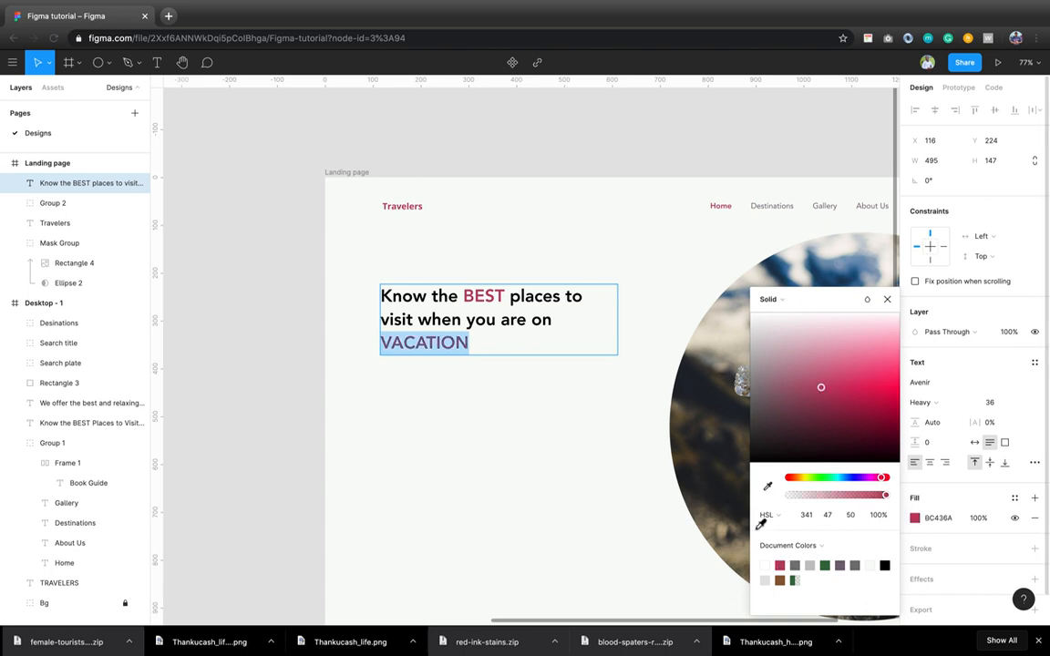
{"action": "key", "text": "Escape"}
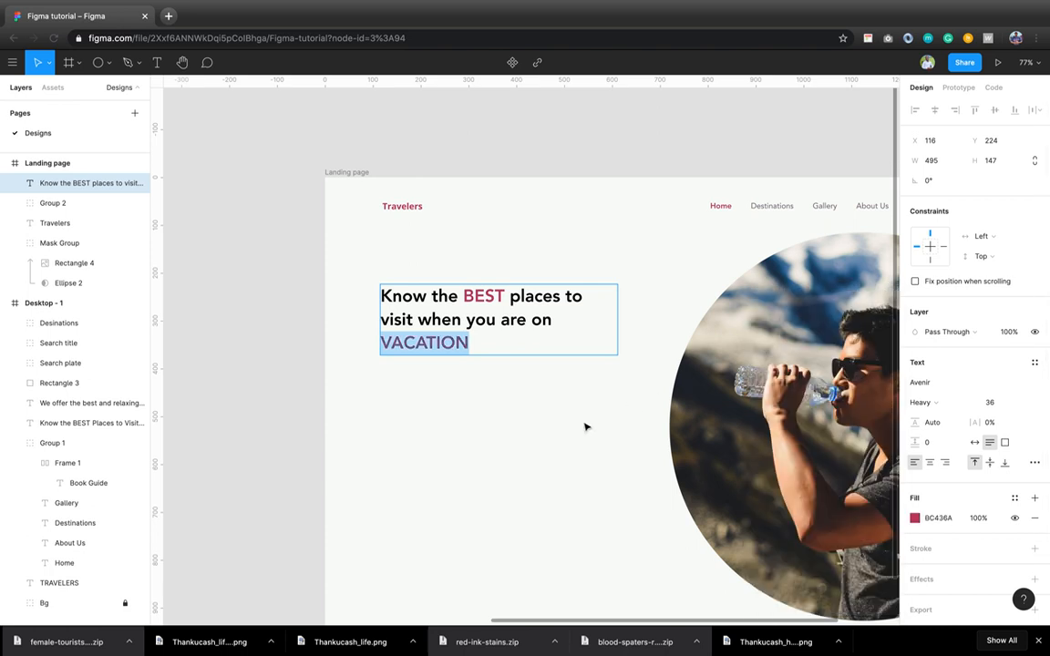
{"action": "key", "text": "Escape"}
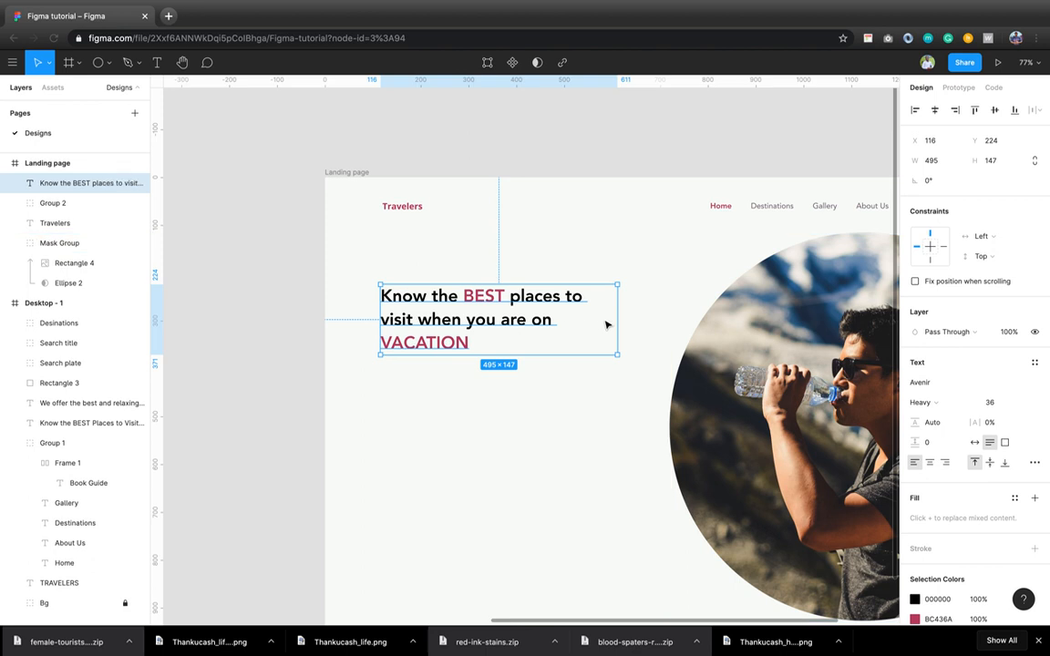
- Widen the headline's text box to about 526 px so it fits on two lines, and change its black text color to 333333
{"action": "left_click_drag", "start_coordinate": [618, 319], "coordinate": [633, 318]}
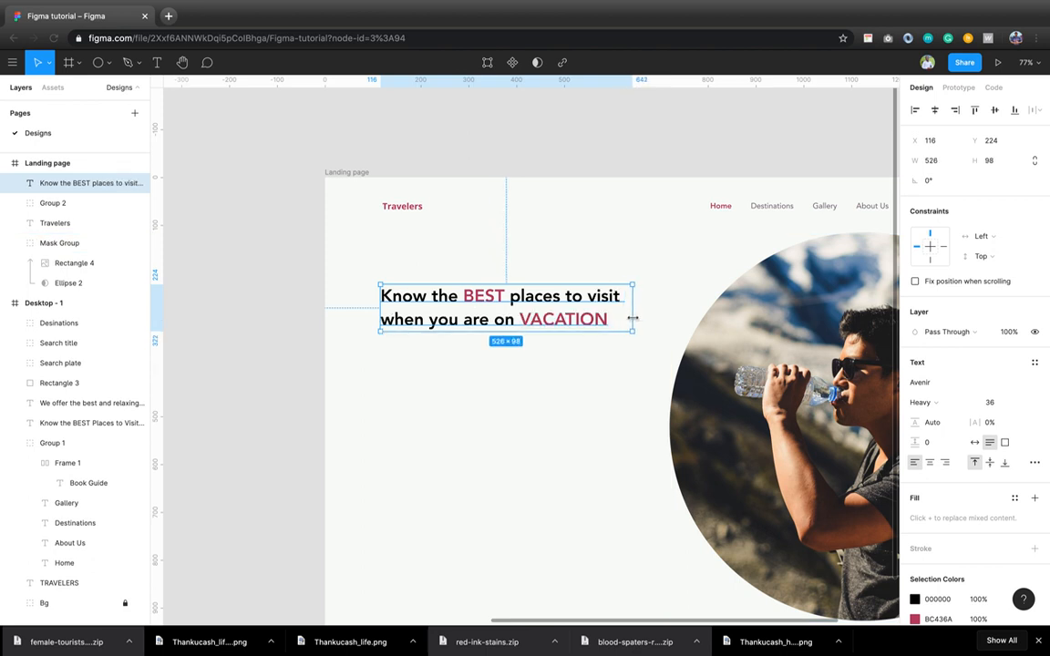
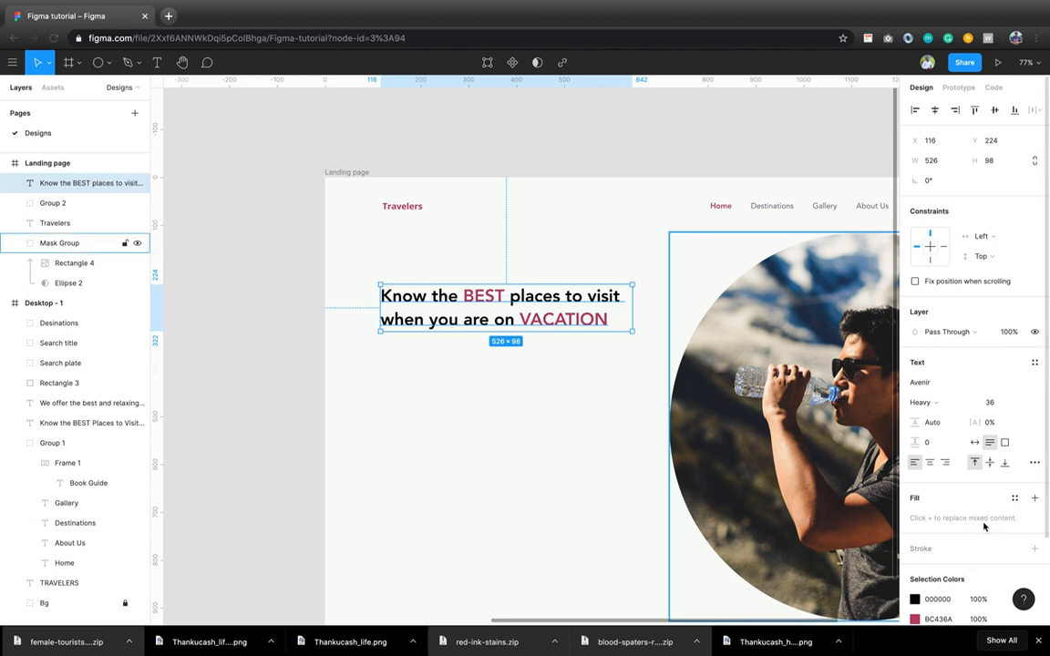
{"action": "scroll", "coordinate": [968, 557], "scroll_direction": "down", "scroll_amount": 2}
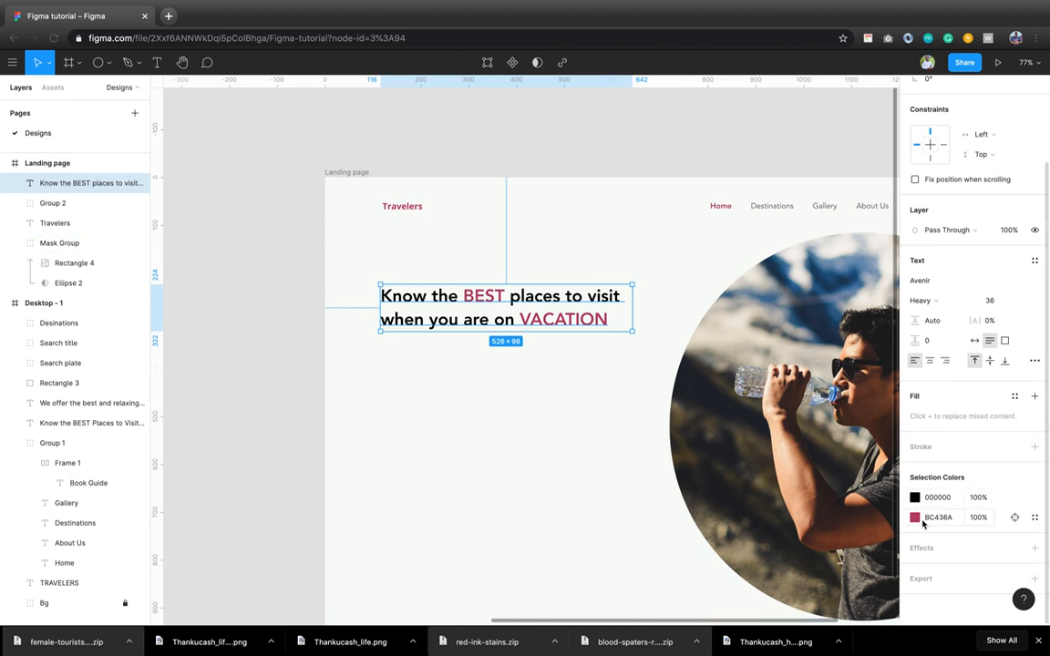
{"action": "left_click", "coordinate": [948, 499]}
{"action": "type", "text": "33"}
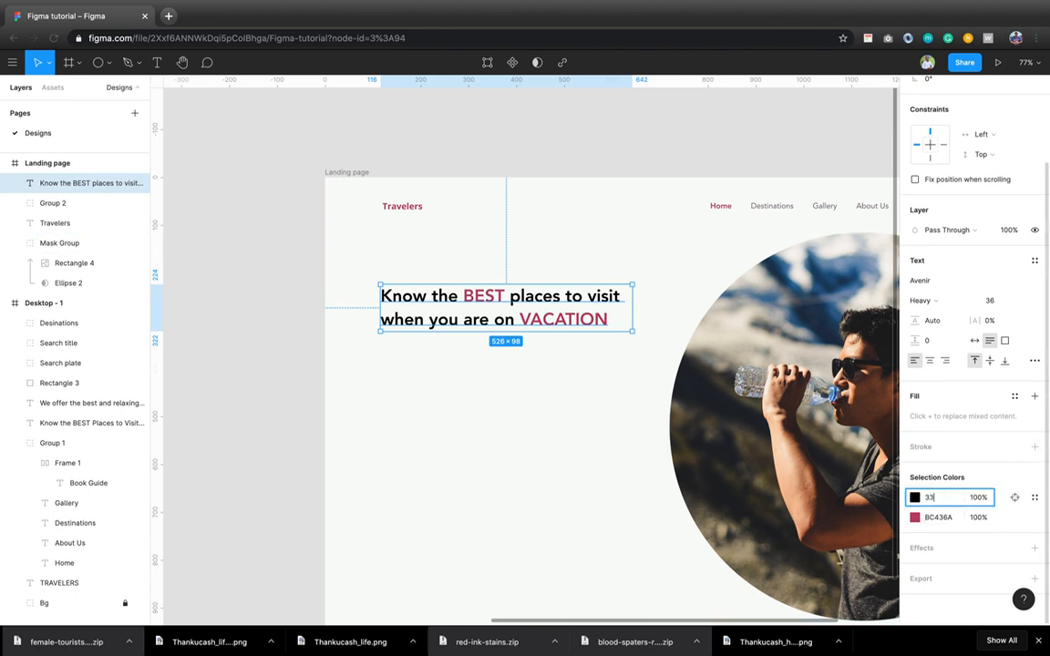
{"action": "type", "text": "3"}
{"action": "key", "text": "Return"}
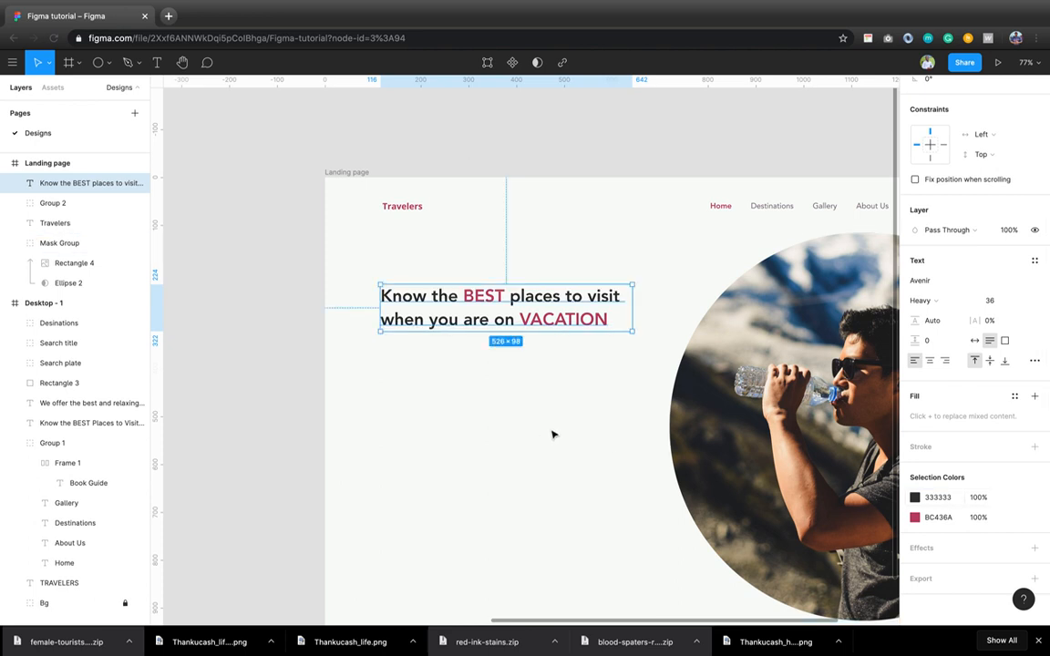
- Move the headline down to Y 271 and align its left edge with the "Travelers" logo at X 120
{"action": "scroll", "coordinate": [613, 439], "scroll_direction": "down", "scroll_amount": 3}
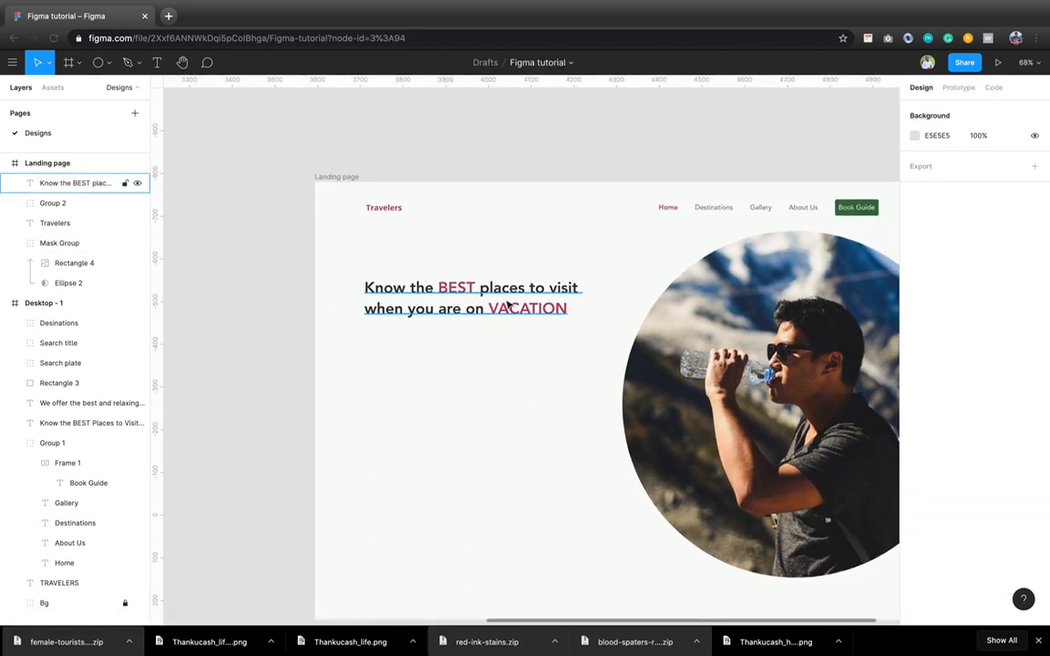
{"action": "left_click_drag", "start_coordinate": [510, 309], "coordinate": [512, 325]}
{"action": "key", "text": "Down"}
{"action": "key", "text": "Down"}
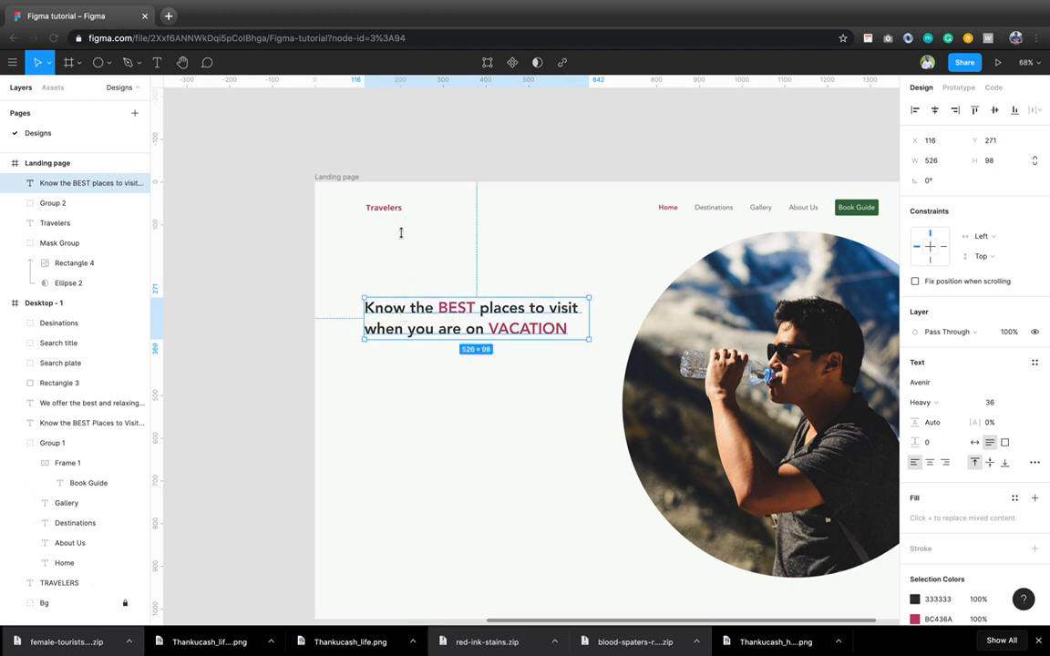
{"action": "scroll", "coordinate": [386, 191], "scroll_direction": "up", "scroll_amount": 5}
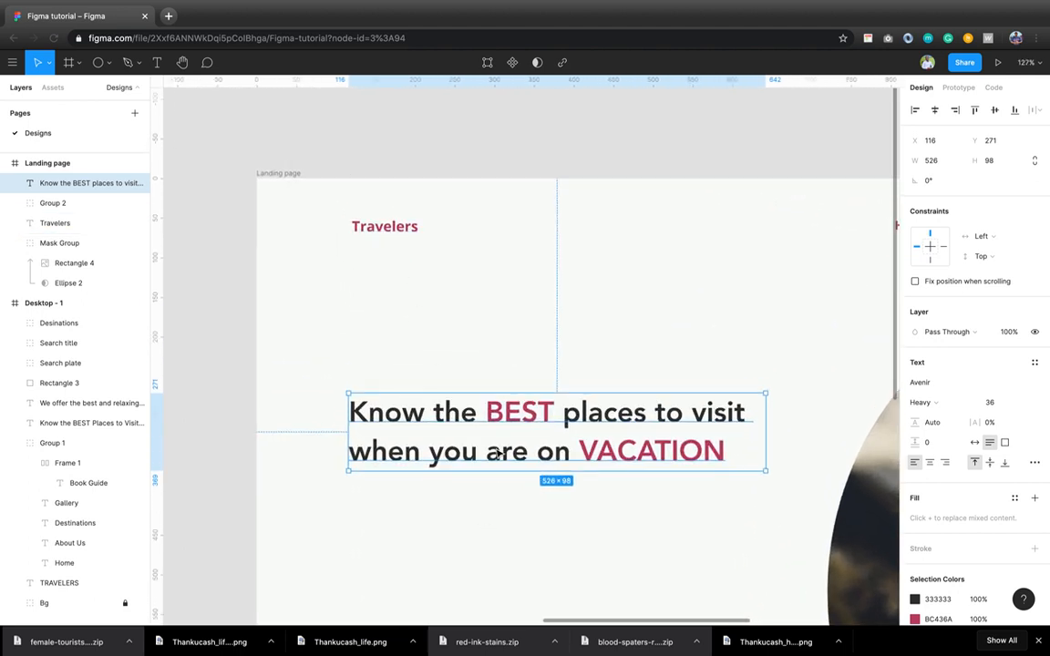
{"action": "left_click_drag", "start_coordinate": [499, 453], "coordinate": [503, 454]}
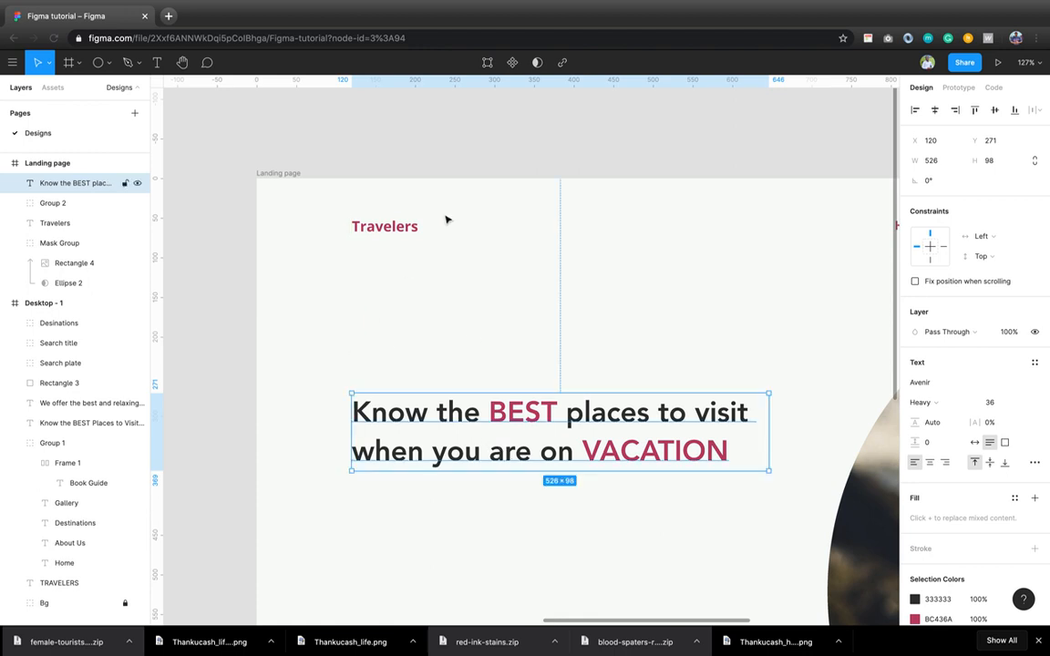
{"action": "left_click", "coordinate": [594, 310]}
- Copy the gray "We offer the best and relaxing..." paragraph from the Desktop - 1 design into the Landing page frame at X 120, Y 392
{"action": "scroll", "coordinate": [595, 310], "scroll_direction": "down", "scroll_amount": 5}
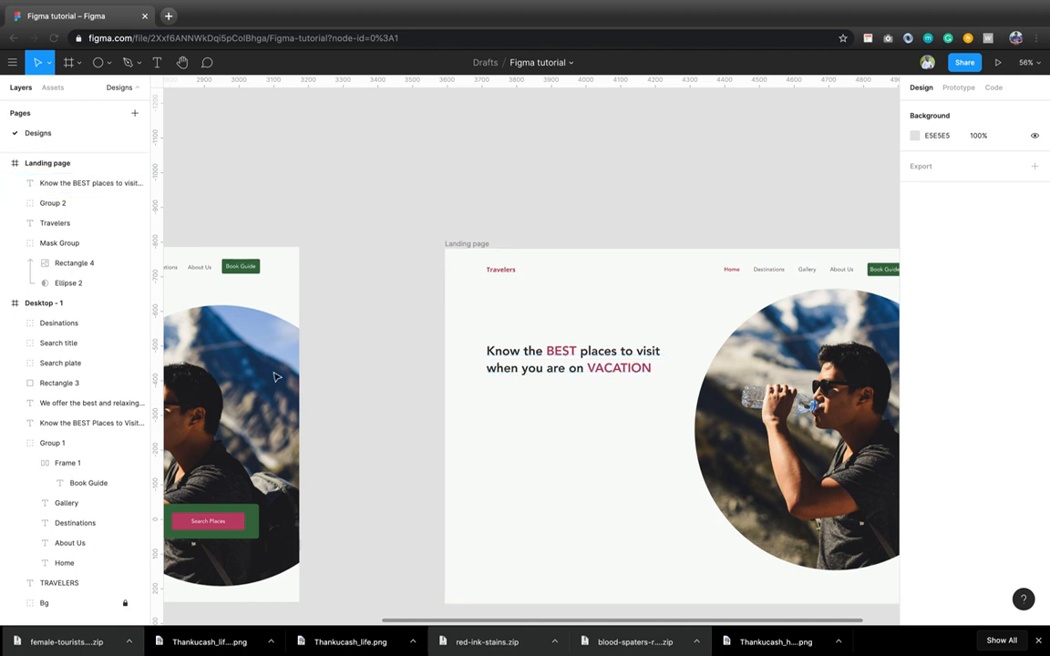
{"action": "scroll", "coordinate": [277, 376], "scroll_direction": "left", "scroll_amount": 5}
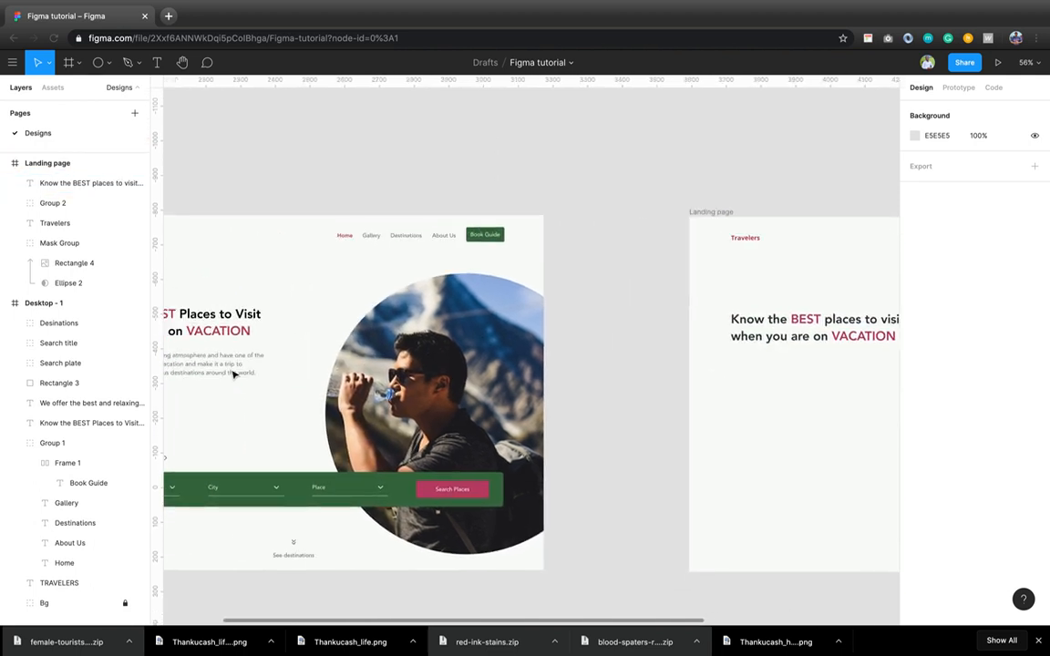
{"action": "left_click", "coordinate": [233, 372]}
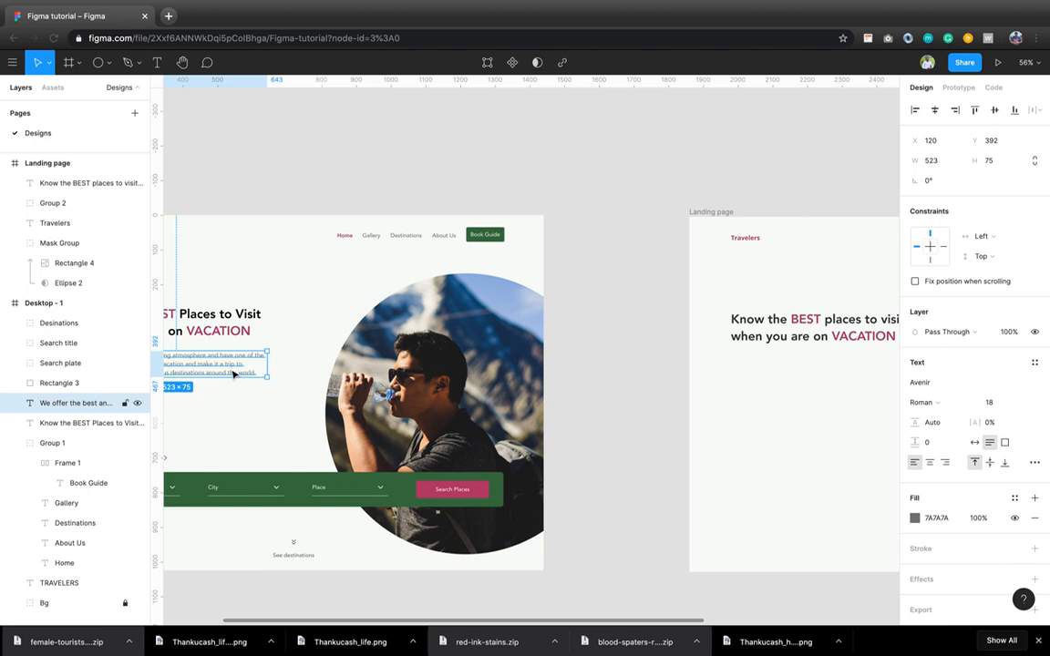
{"action": "scroll", "coordinate": [233, 373], "scroll_direction": "right", "scroll_amount": 7}
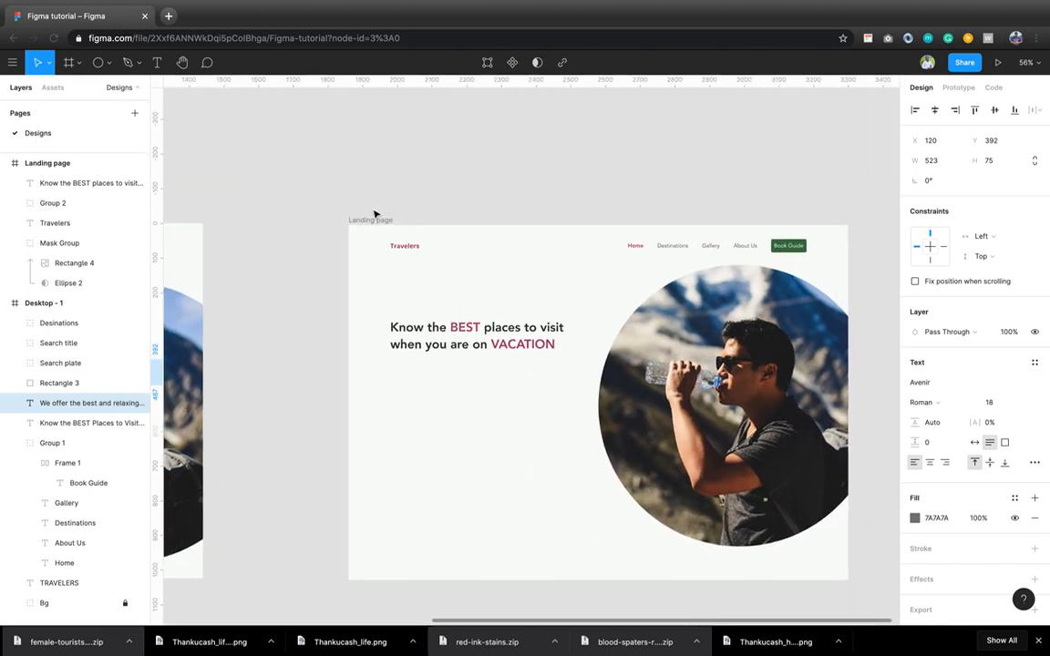
{"action": "left_click", "coordinate": [377, 220]}
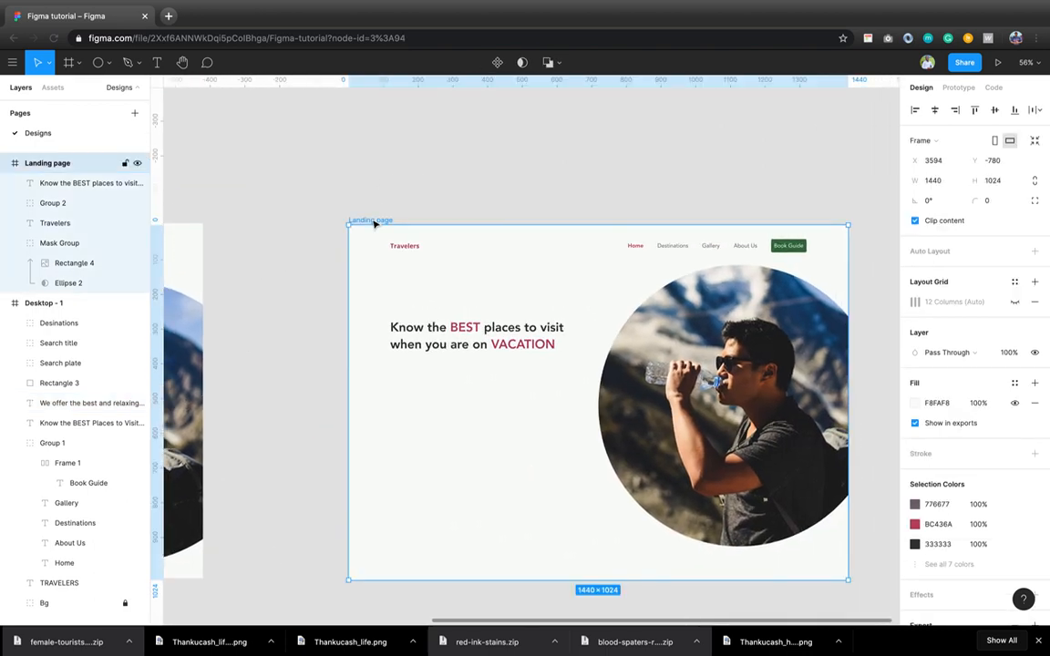
{"action": "key", "text": "ctrl+v"}
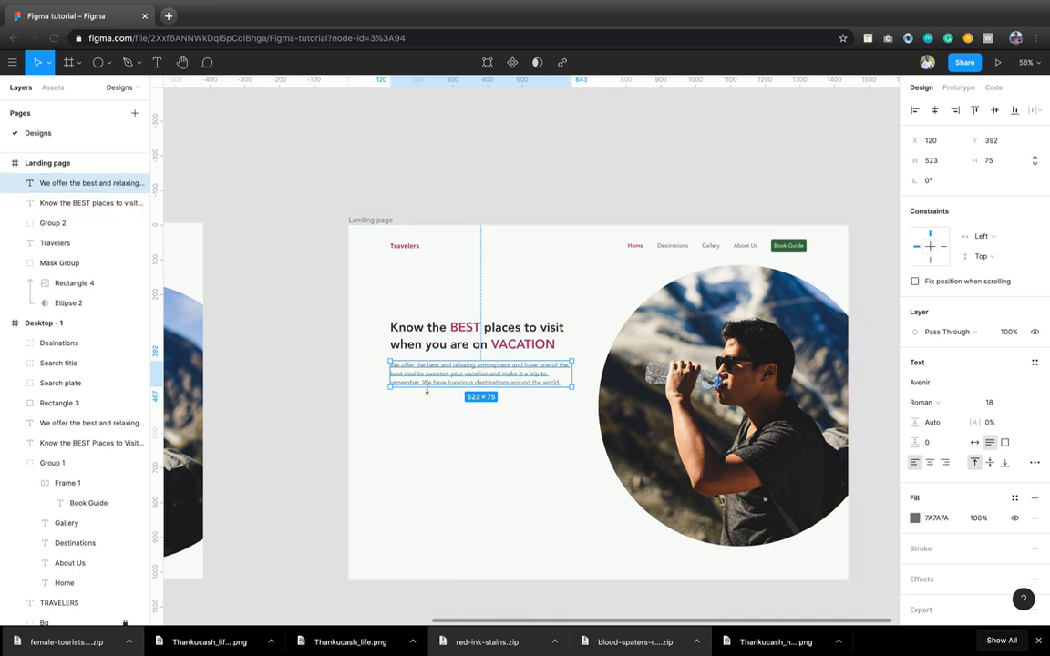
- Check the pasted paragraph's left alignment against the headline and "Travelers" logo, and compare the landing page with the reference design
{"action": "scroll", "coordinate": [427, 388], "scroll_direction": "up", "scroll_amount": 10}
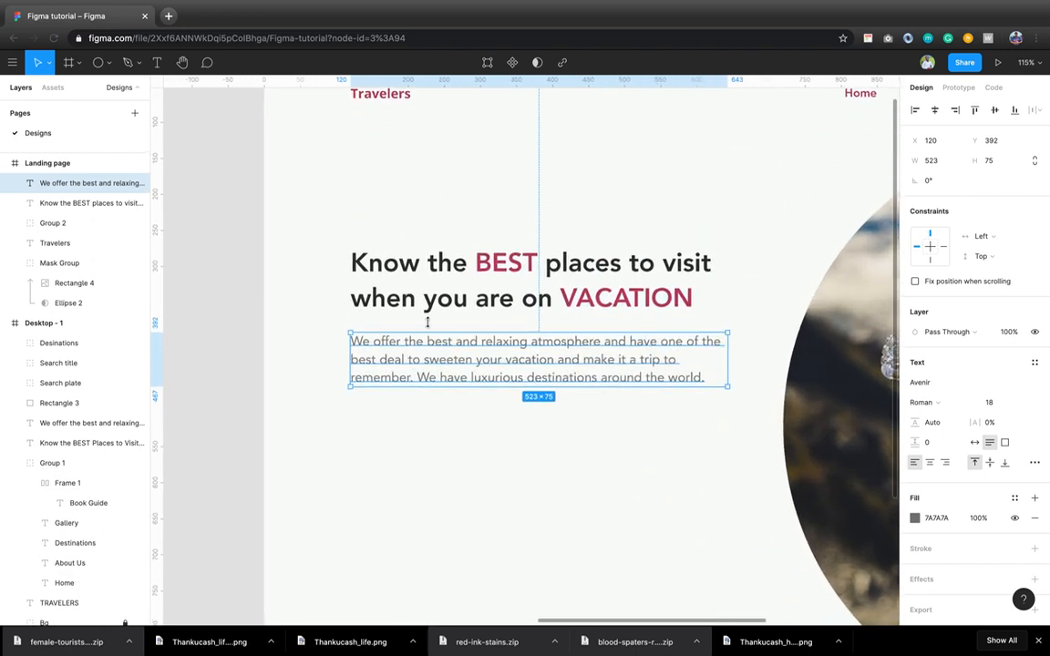
{"action": "left_click", "coordinate": [443, 307], "text": "shift"}
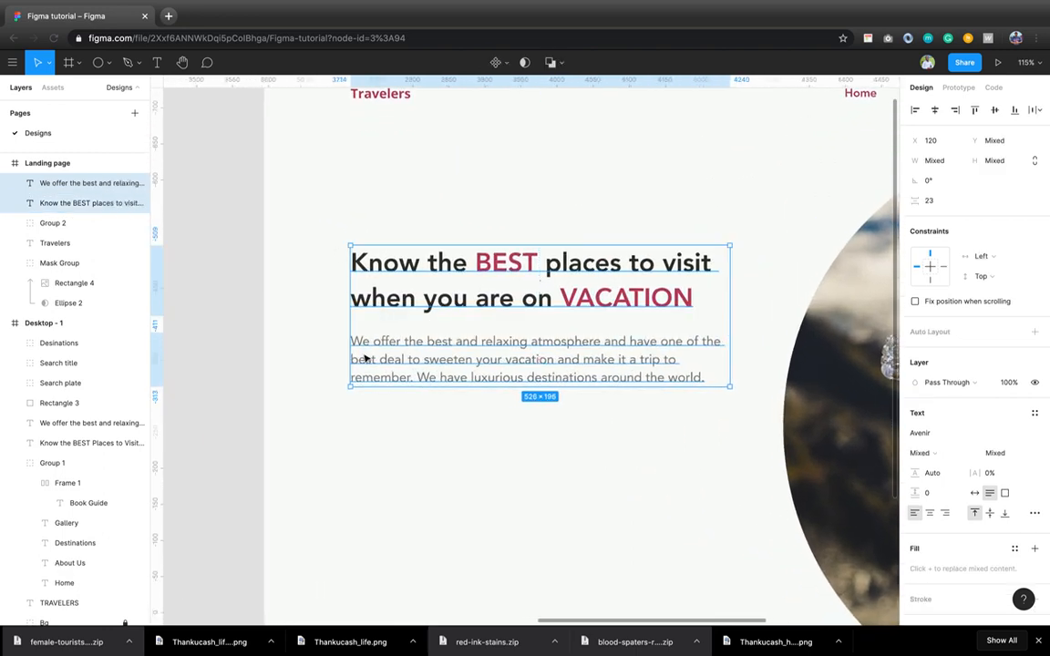
{"action": "left_click", "coordinate": [386, 92], "text": "shift"}
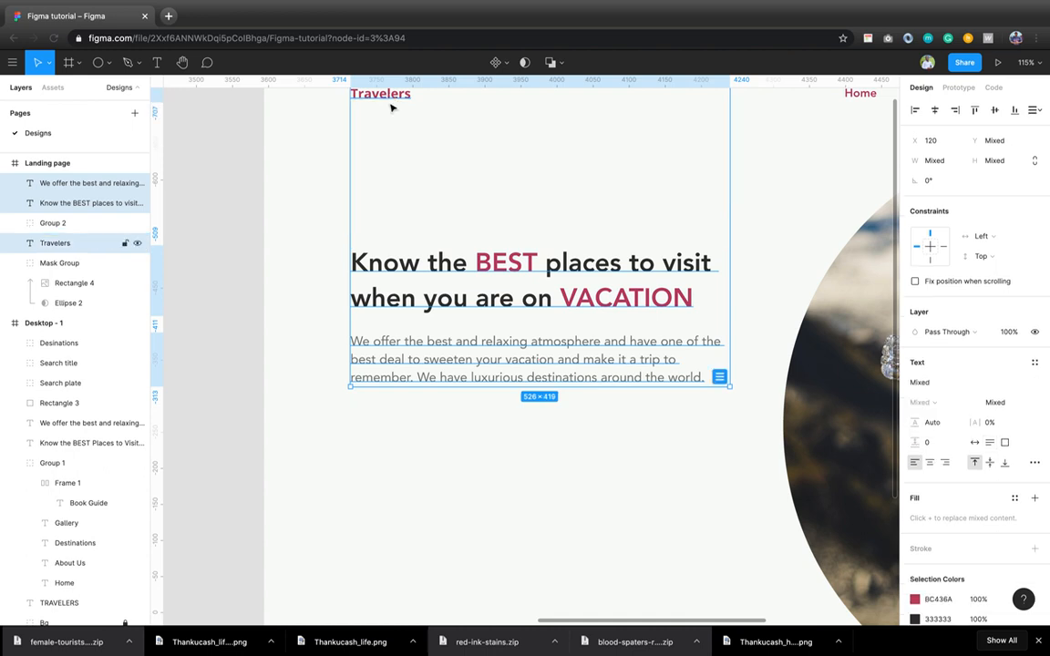
{"action": "left_click", "coordinate": [360, 412]}
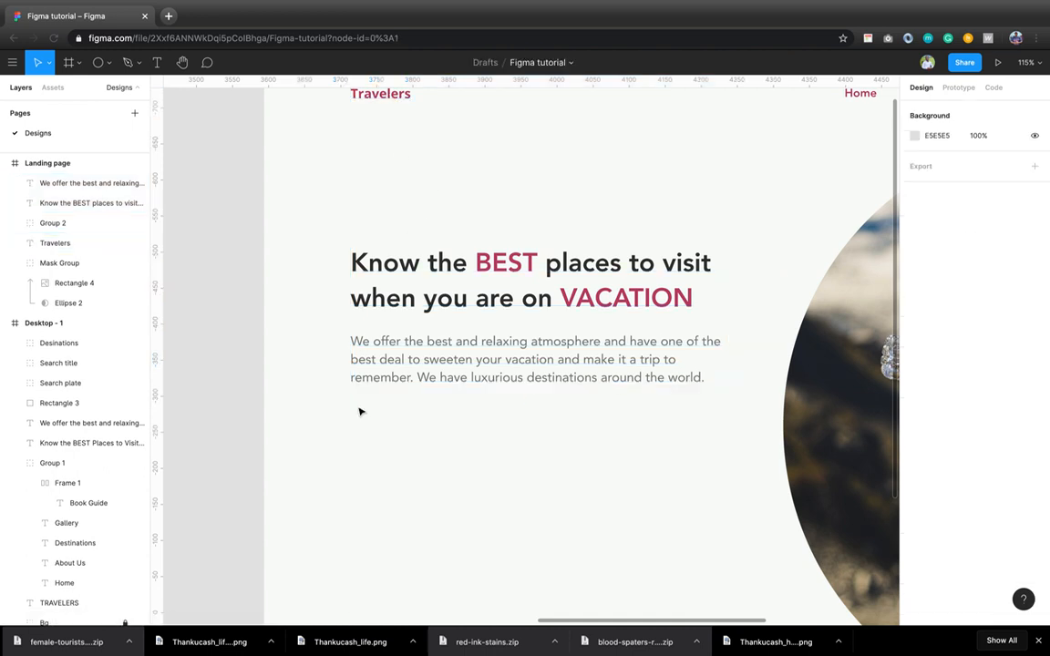
{"action": "scroll", "coordinate": [276, 403], "scroll_direction": "down", "scroll_amount": 5}
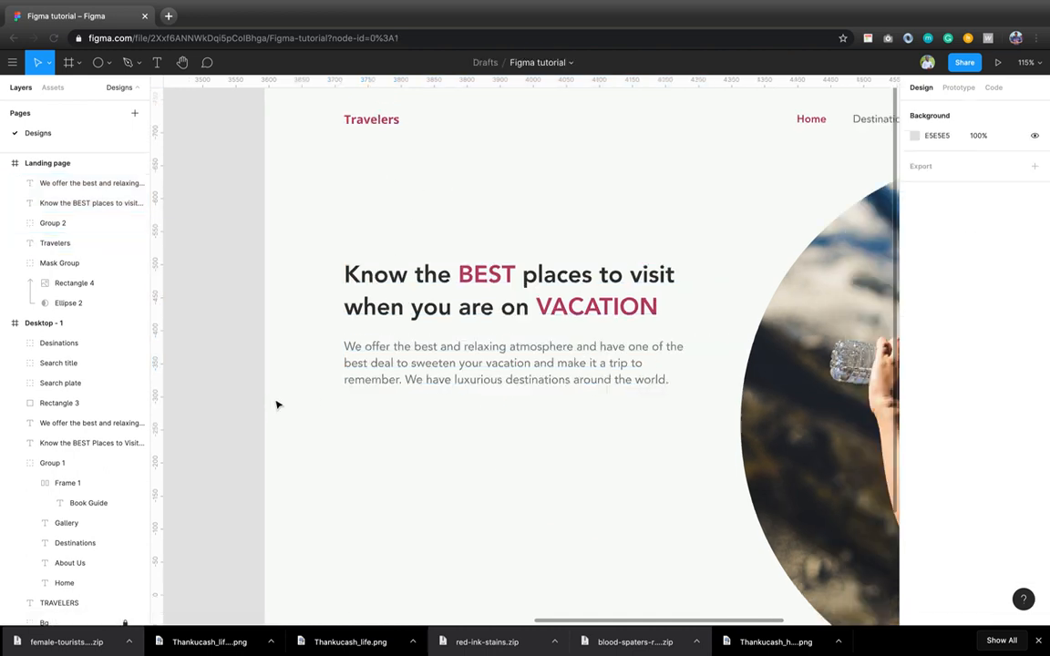
{"action": "scroll", "coordinate": [276, 403], "scroll_direction": "left", "scroll_amount": 5}
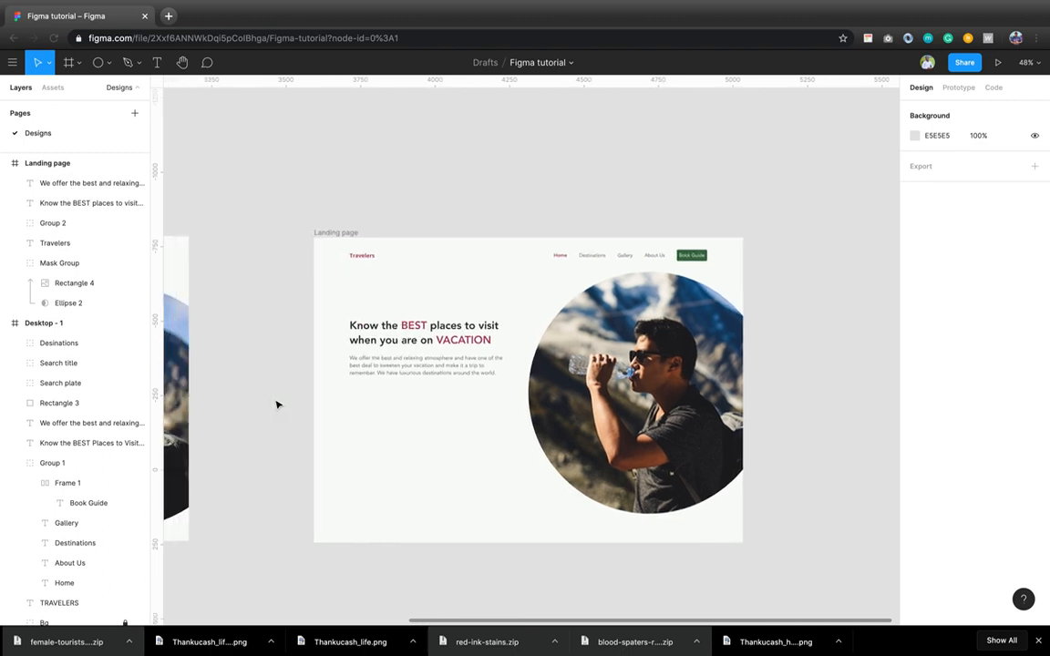
{"action": "scroll", "coordinate": [276, 403], "scroll_direction": "left", "scroll_amount": 5}
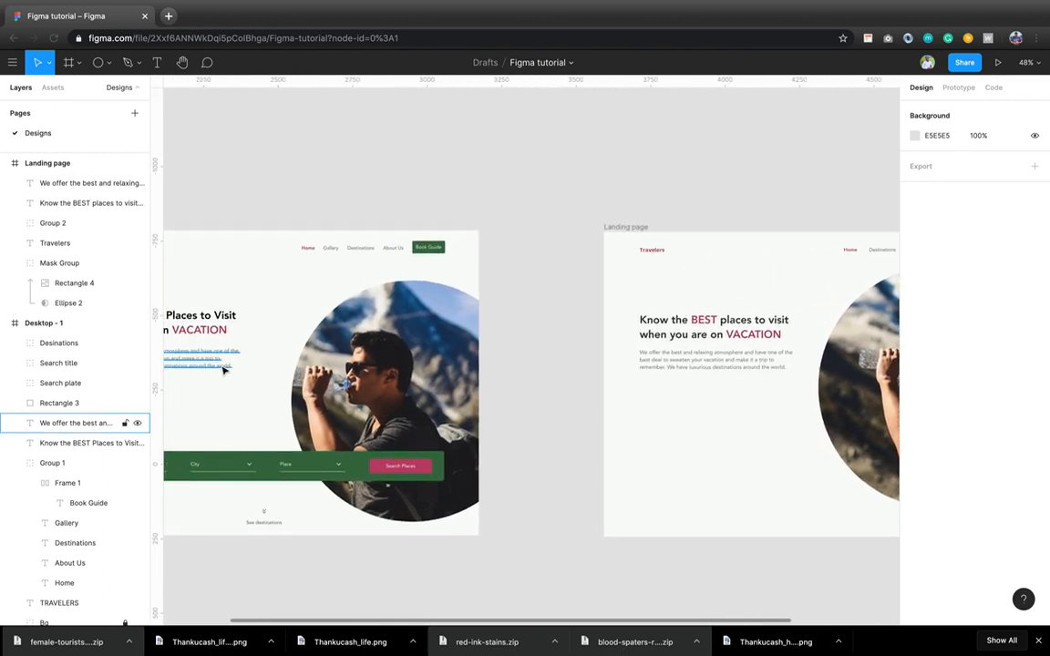
{"action": "scroll", "coordinate": [672, 266], "scroll_direction": "right", "scroll_amount": 5}
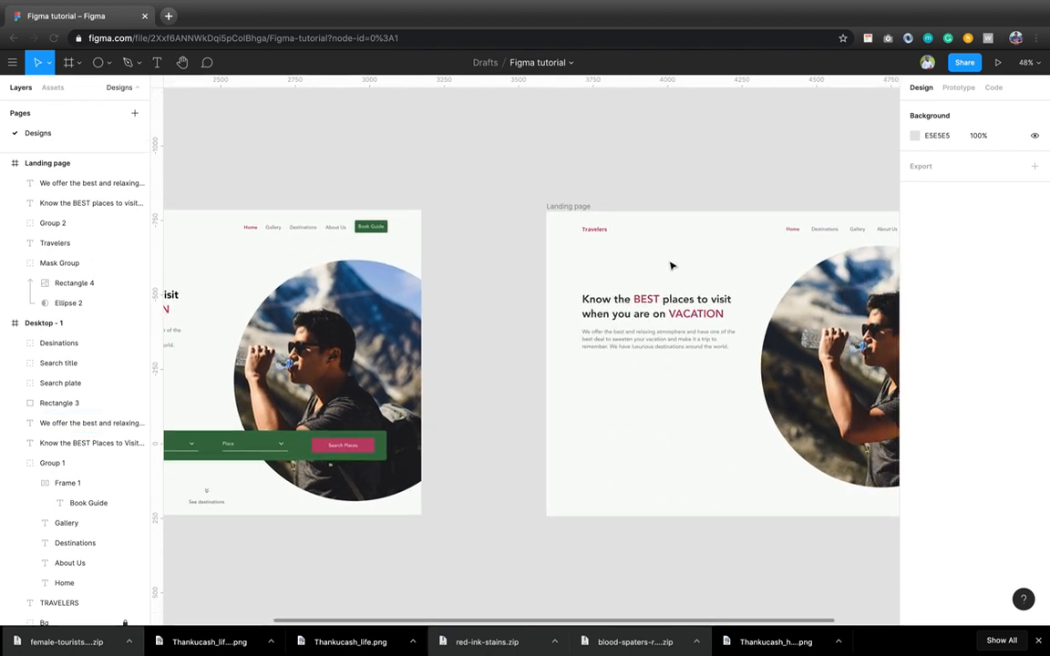
{"action": "scroll", "coordinate": [672, 266], "scroll_direction": "right", "scroll_amount": 4}
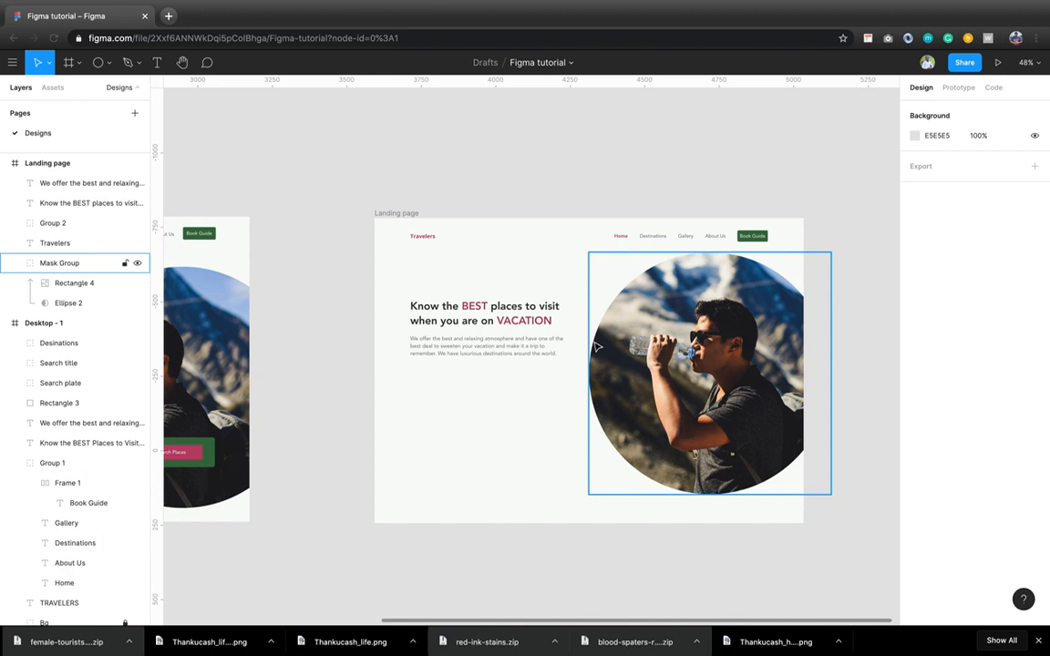
- Draw a square of about 152 × 152 px in the empty area below the paragraph on the landing page
{"action": "scroll", "coordinate": [439, 383], "scroll_direction": "up", "scroll_amount": 5}
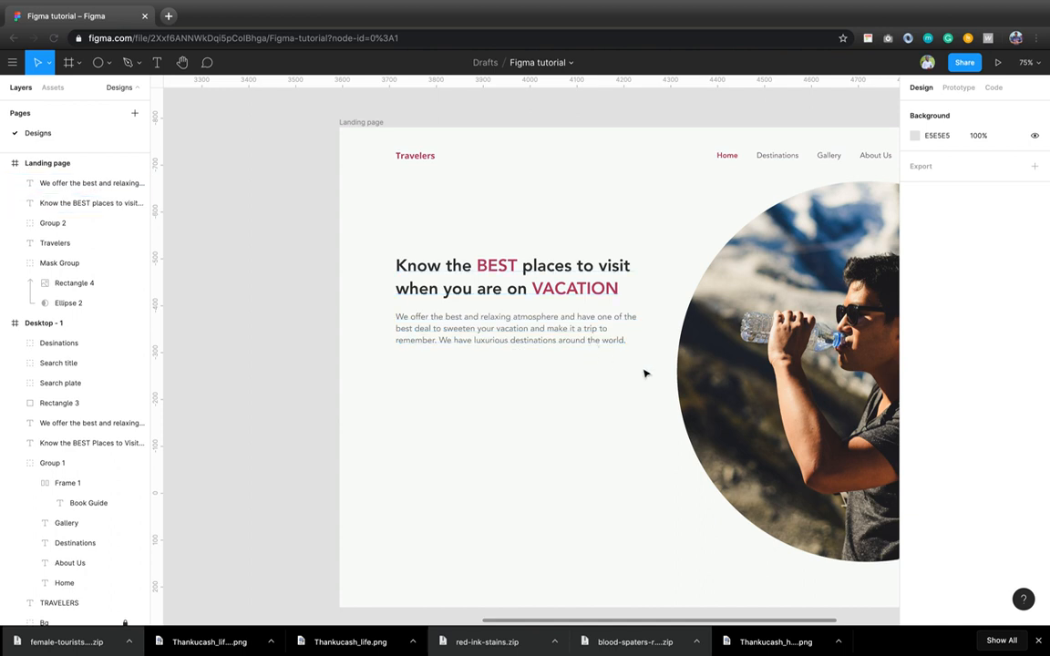
{"action": "scroll", "coordinate": [644, 374], "scroll_direction": "right", "scroll_amount": 5}
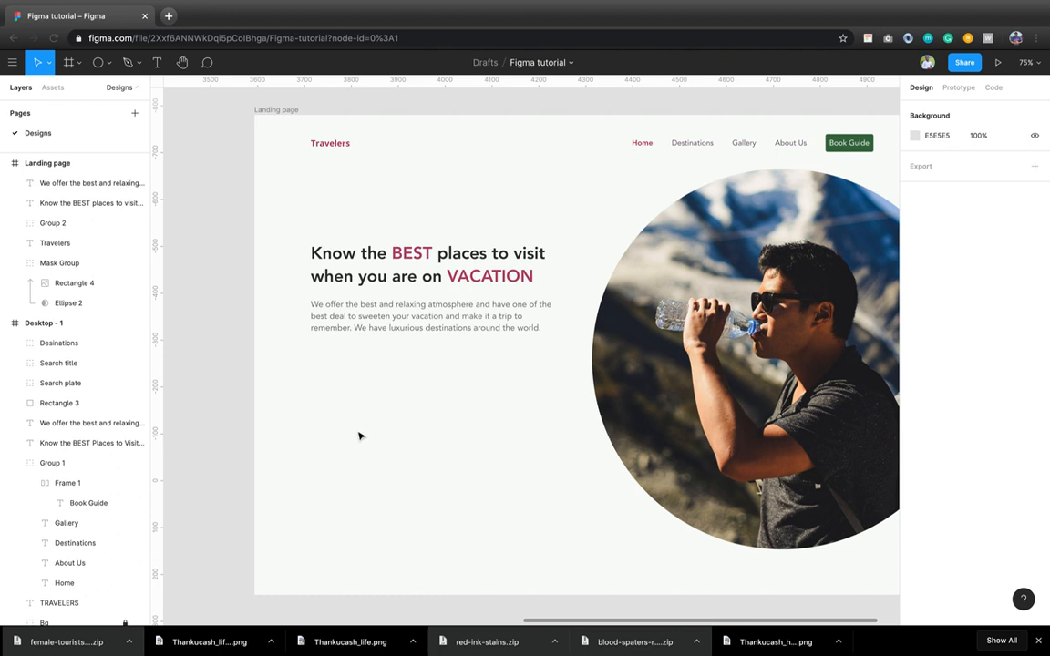
{"action": "left_click", "coordinate": [108, 65]}
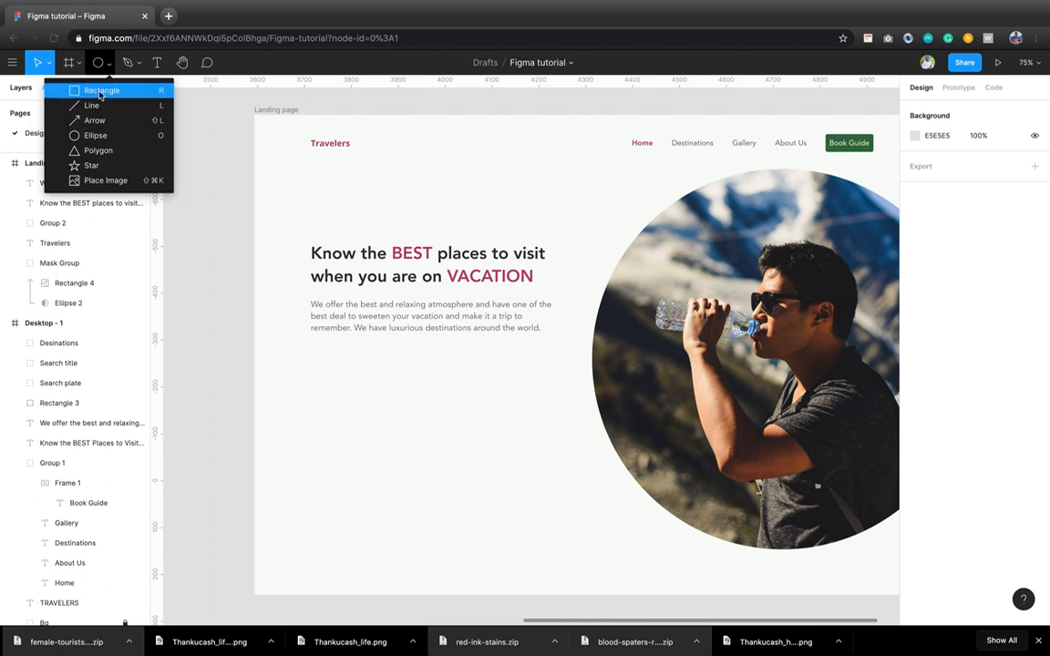
{"action": "left_click", "coordinate": [97, 91]}
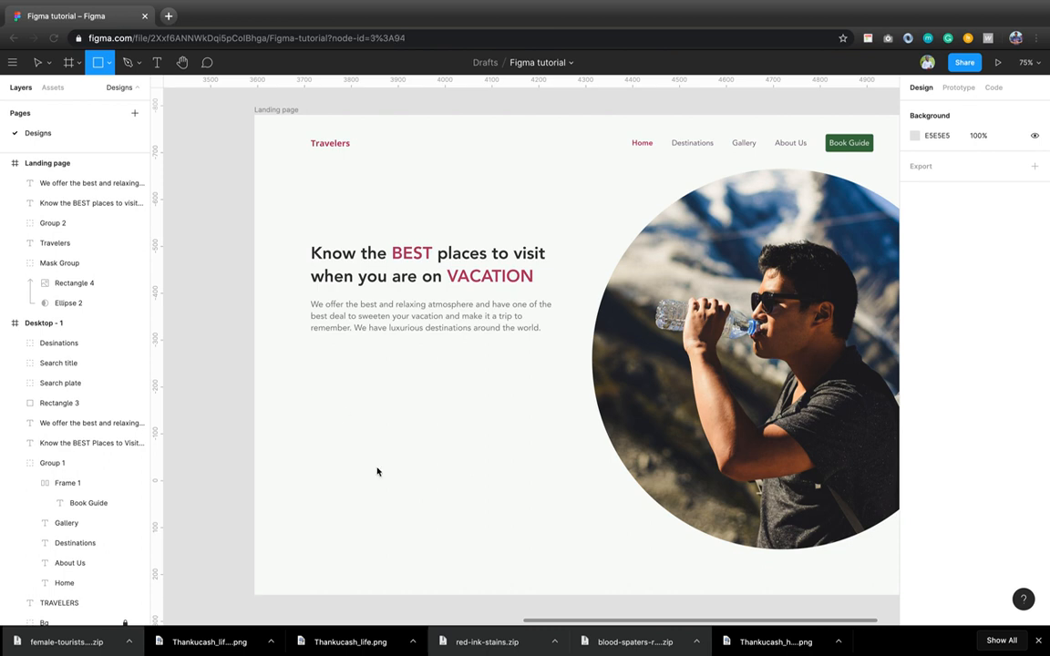
{"action": "mouse_move", "coordinate": [298, 382]}
{"action": "left_mouse_down"}
{"action": "mouse_move", "coordinate": [377, 472]}
{"action": "mouse_move", "coordinate": [331, 422]}
{"action": "mouse_move", "coordinate": [368, 440]}
{"action": "left_mouse_up"}
{"action": "mouse_move", "coordinate": [457, 482]}
{"action": "left_mouse_down"}
{"action": "mouse_move", "coordinate": [390, 363]}
{"action": "mouse_move", "coordinate": [518, 440]}
{"action": "mouse_move", "coordinate": [481, 607]}
{"action": "mouse_move", "coordinate": [460, 436]}
{"action": "mouse_move", "coordinate": [394, 436]}
{"action": "mouse_move", "coordinate": [525, 403]}
{"action": "mouse_move", "coordinate": [431, 466]}
{"action": "mouse_move", "coordinate": [453, 397]}
{"action": "mouse_move", "coordinate": [500, 508]}
{"action": "mouse_move", "coordinate": [349, 447]}
{"action": "mouse_move", "coordinate": [497, 500]}
{"action": "mouse_move", "coordinate": [362, 470]}
{"action": "mouse_move", "coordinate": [479, 499]}
{"action": "mouse_move", "coordinate": [373, 464]}
{"action": "mouse_move", "coordinate": [364, 459]}
{"action": "mouse_move", "coordinate": [417, 480]}
{"action": "mouse_move", "coordinate": [368, 450]}
{"action": "left_mouse_up"}
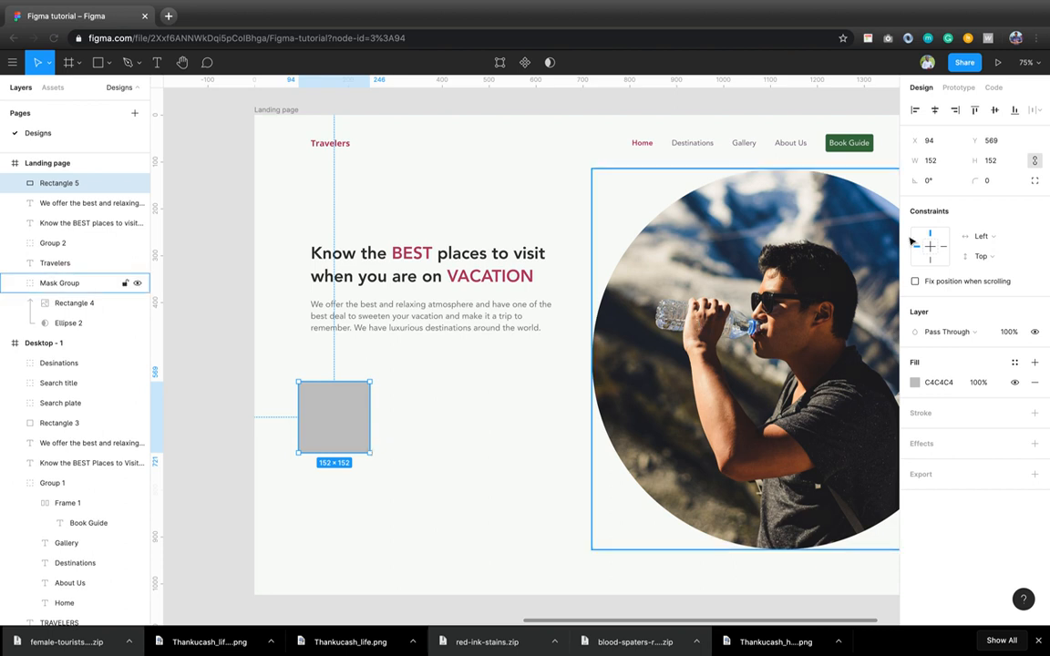
- Resize the square proportionally to 120 × 120 px and move it slightly to X 84, Y 567
{"action": "left_click", "coordinate": [945, 168]}
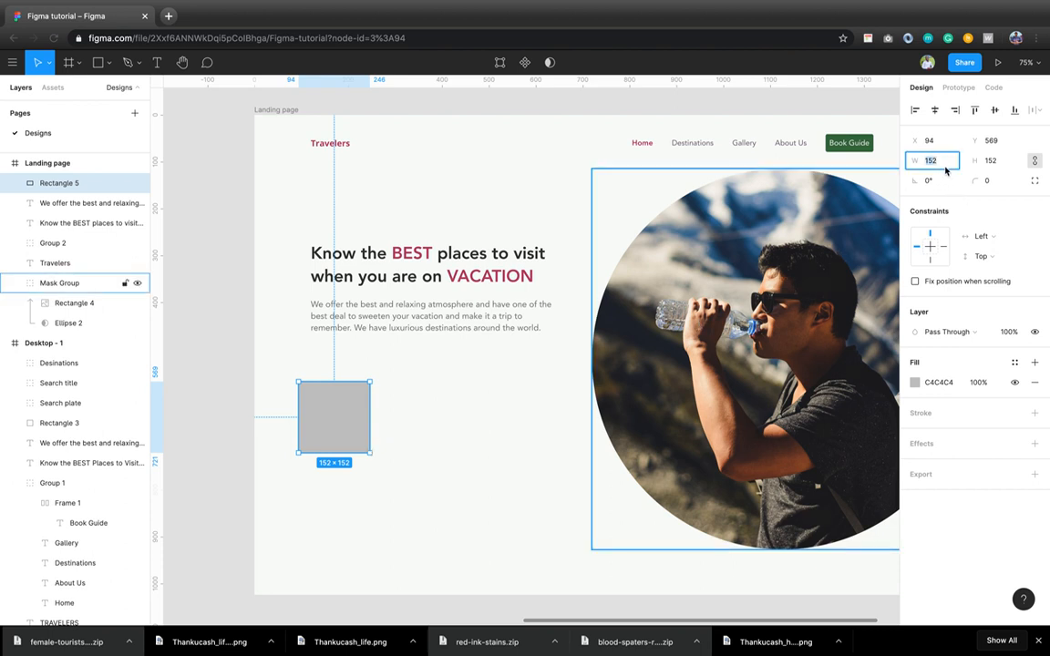
{"action": "key", "text": "Return"}
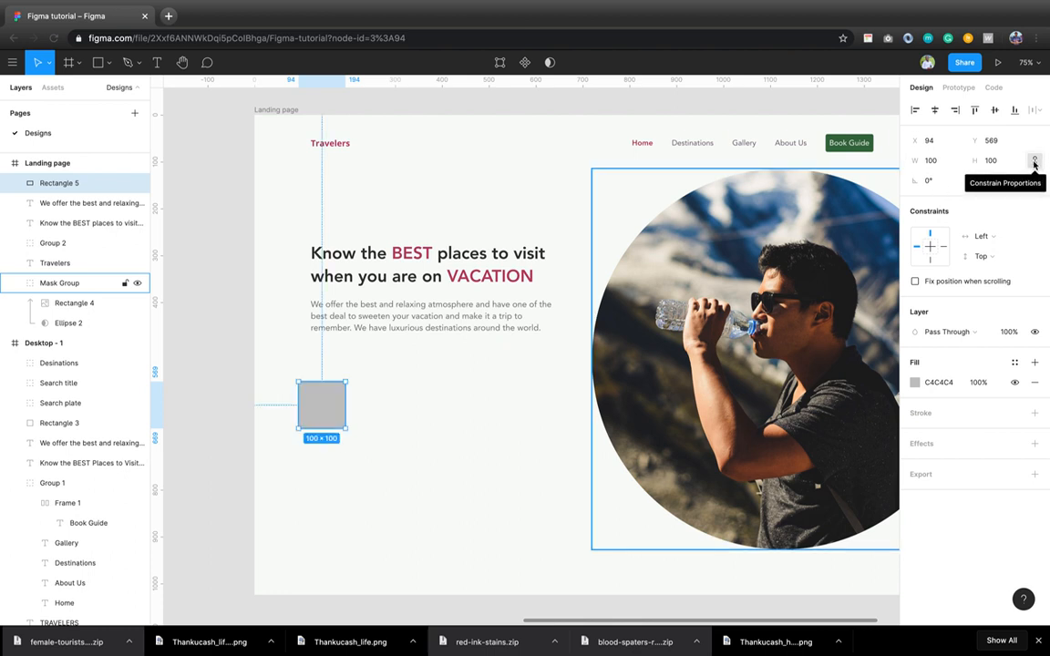
{"action": "left_click", "coordinate": [1033, 162]}
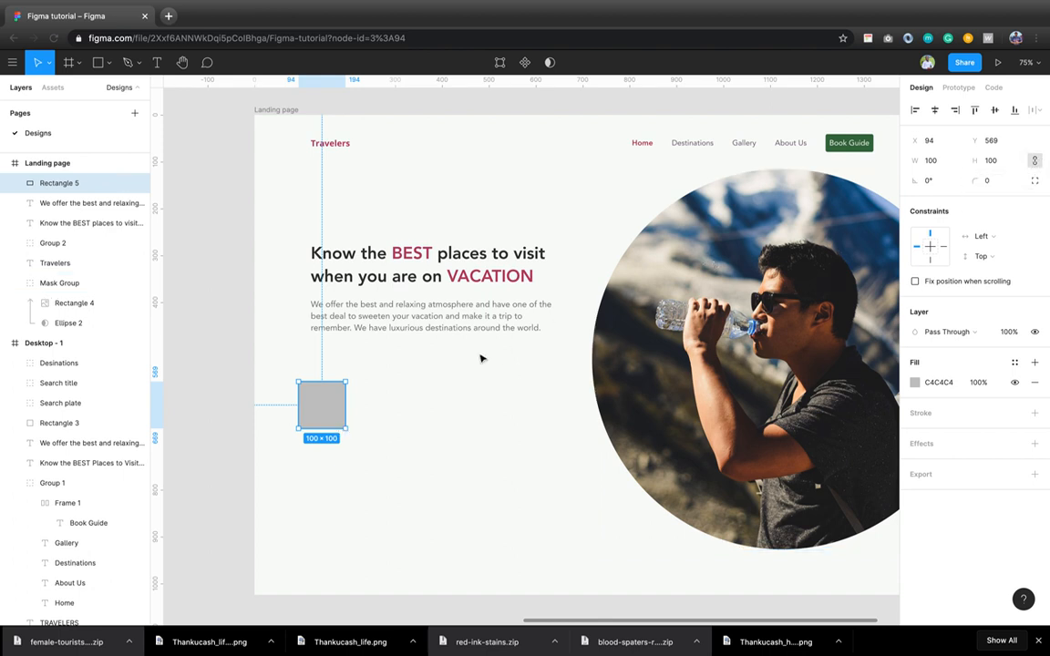
{"action": "left_click", "coordinate": [946, 162]}
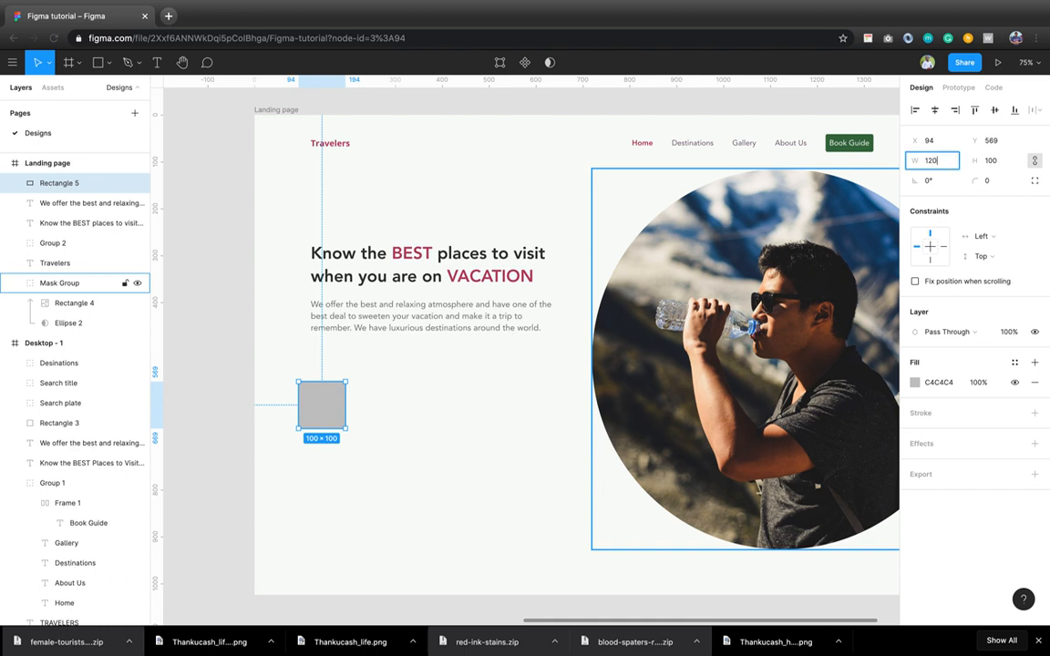
{"action": "key", "text": "Return"}
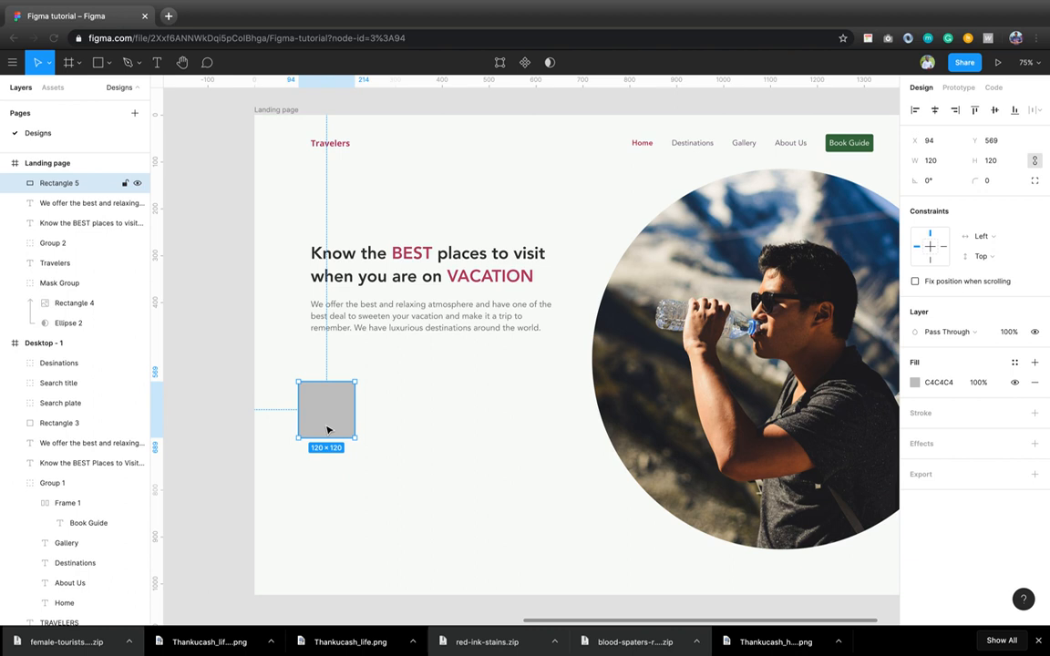
{"action": "left_click_drag", "start_coordinate": [328, 430], "coordinate": [323, 429]}
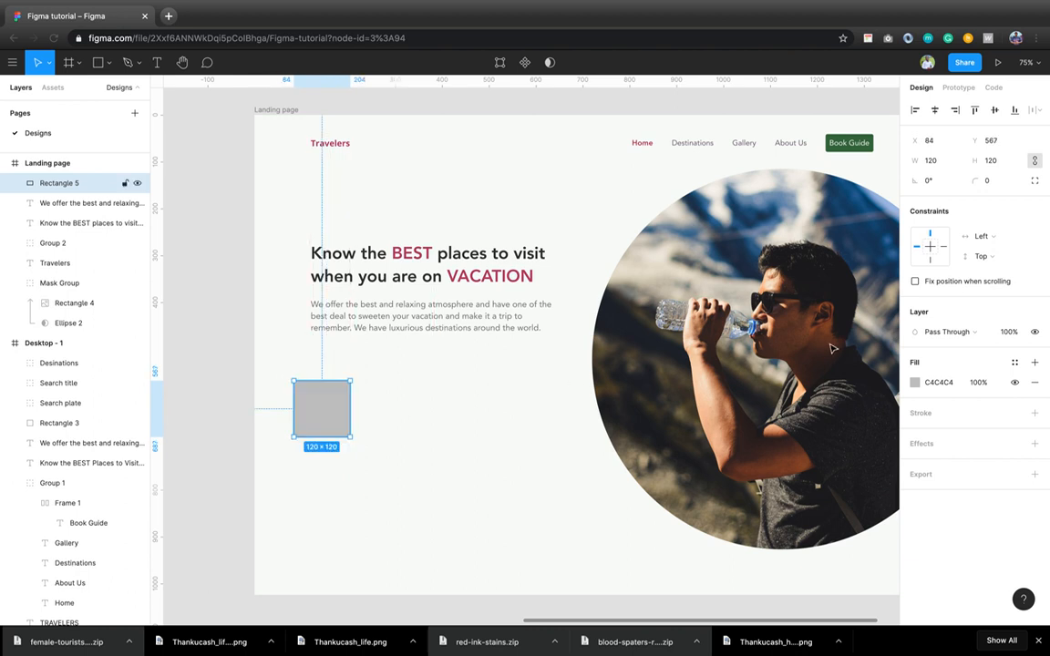
- Open the square's solid fill color for editing
{"action": "left_click", "coordinate": [914, 383]}
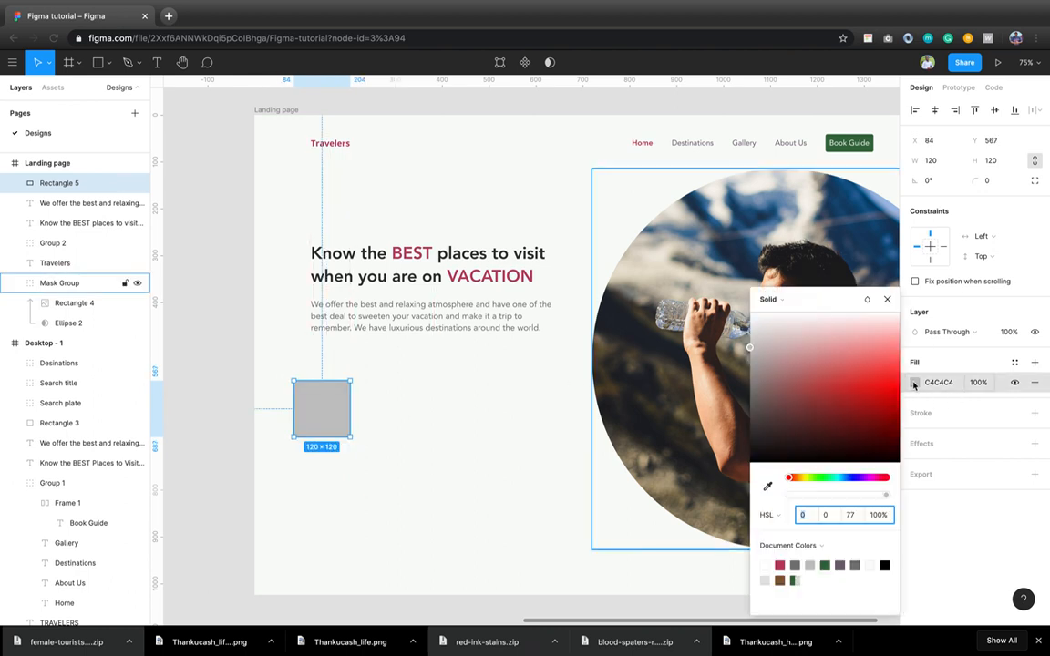
- Fill the 120 × 120 square with the document's green 386E41, and hide that fill
{"action": "left_click", "coordinate": [825, 565]}
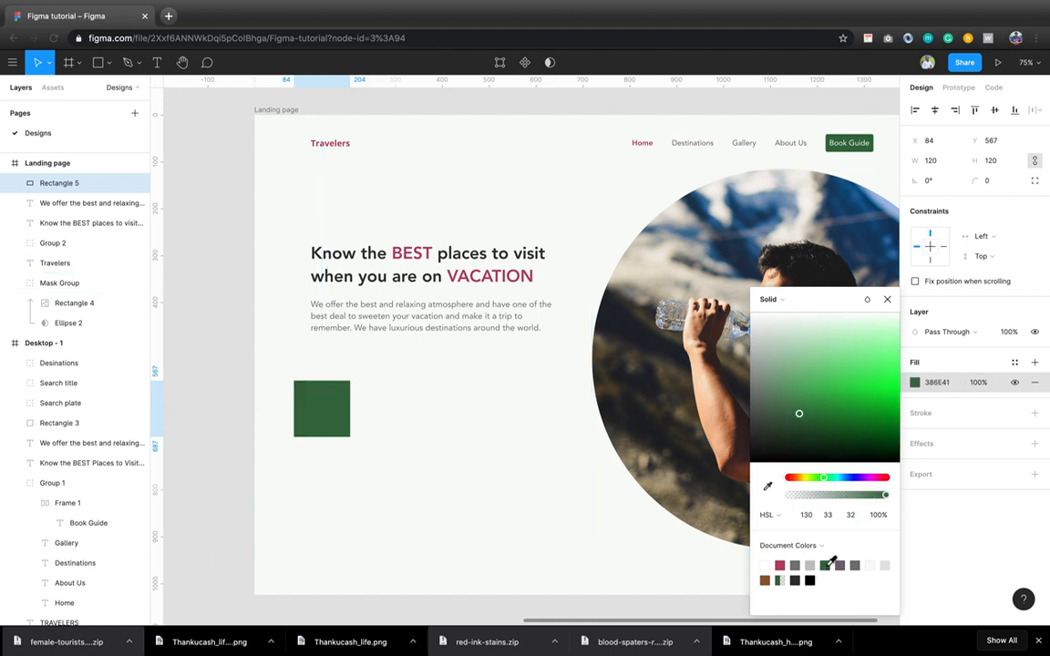
{"action": "left_click", "coordinate": [886, 299]}
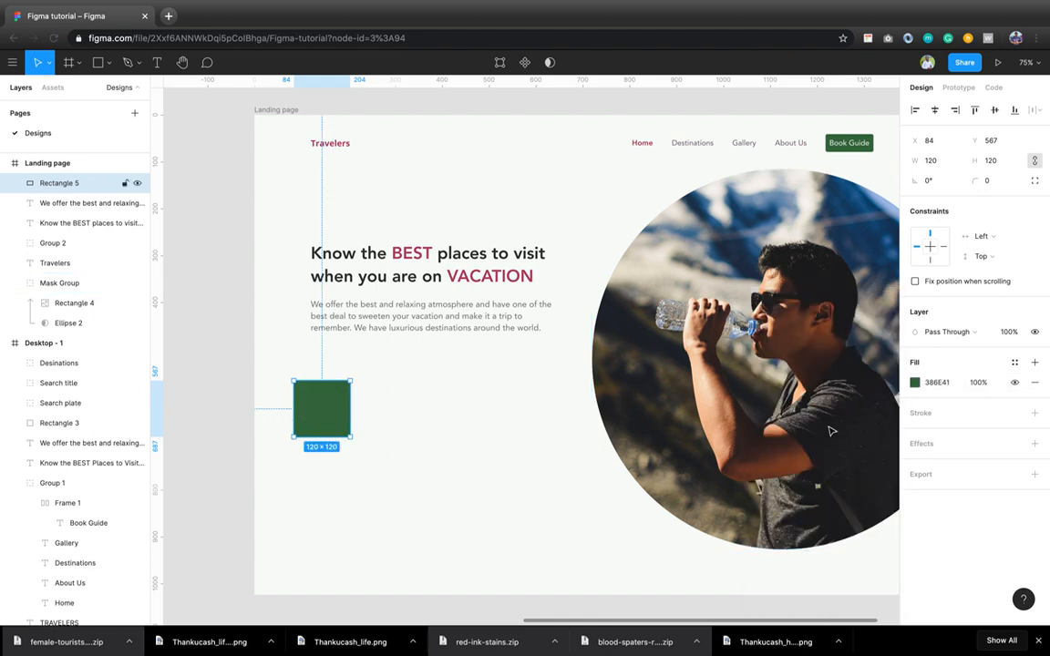
{"action": "left_click", "coordinate": [1016, 383]}
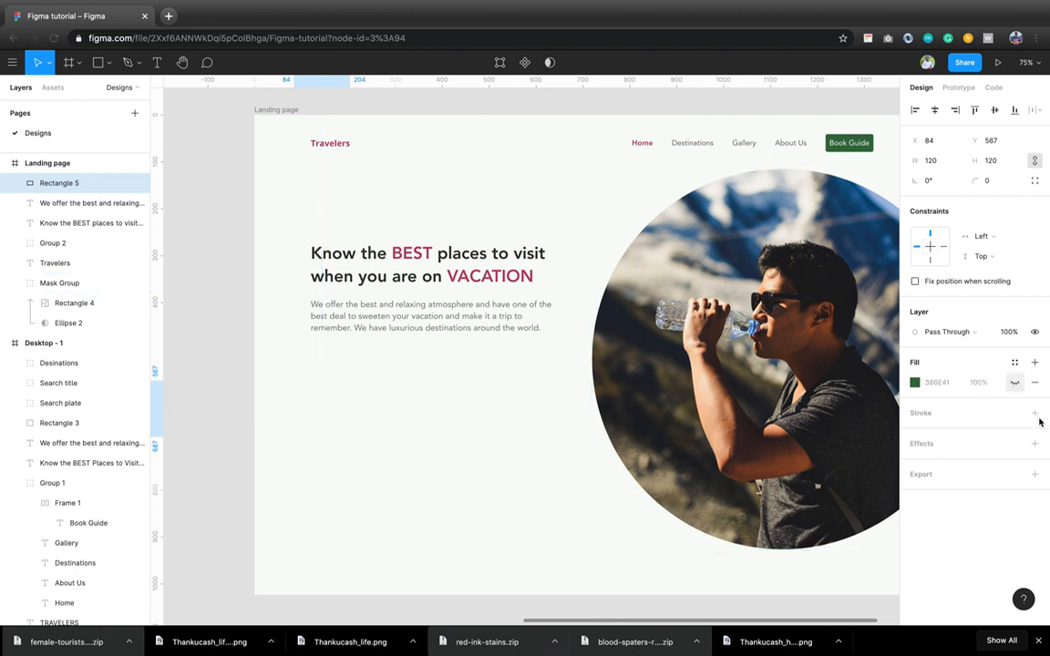
- Give the square a stroke of width 10 in the document's green 386E41
{"action": "left_click", "coordinate": [1035, 414]}
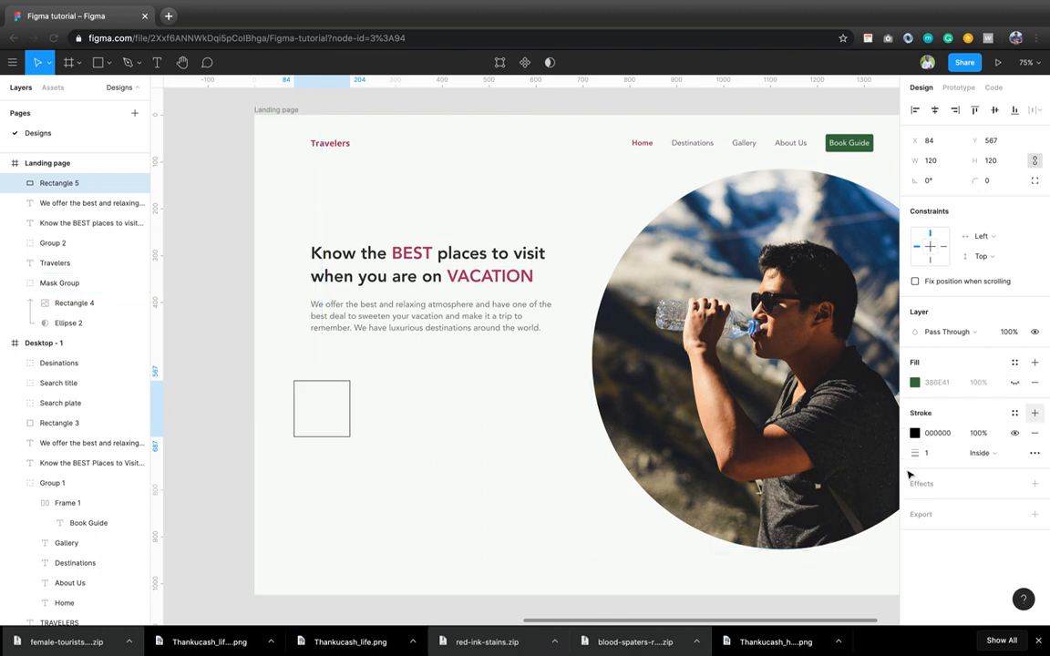
{"action": "left_click", "coordinate": [942, 453]}
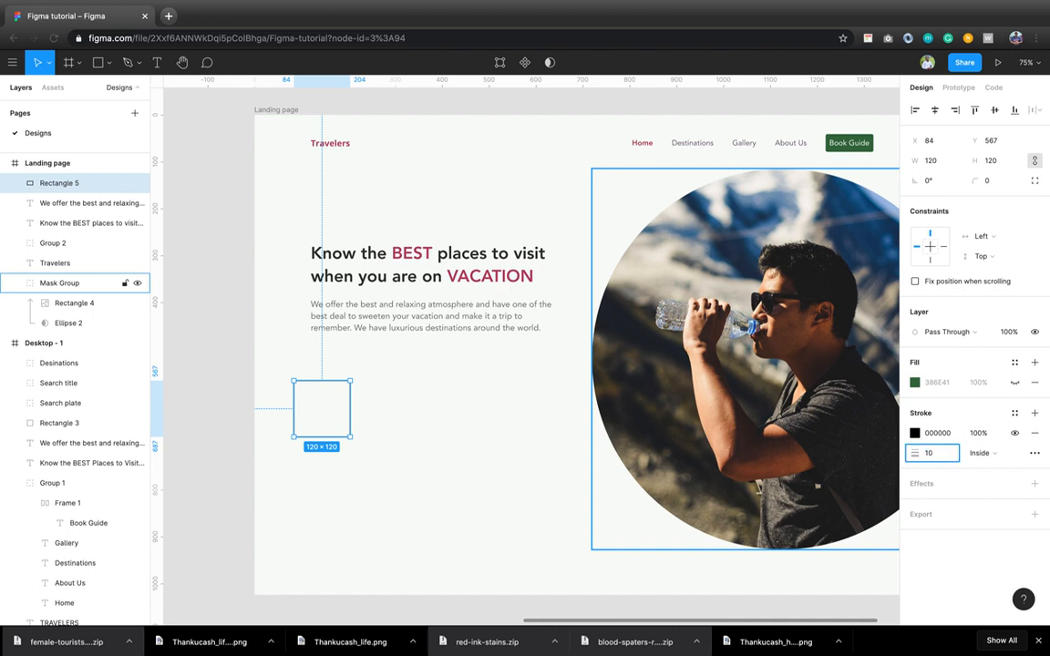
{"action": "key", "text": "Return"}
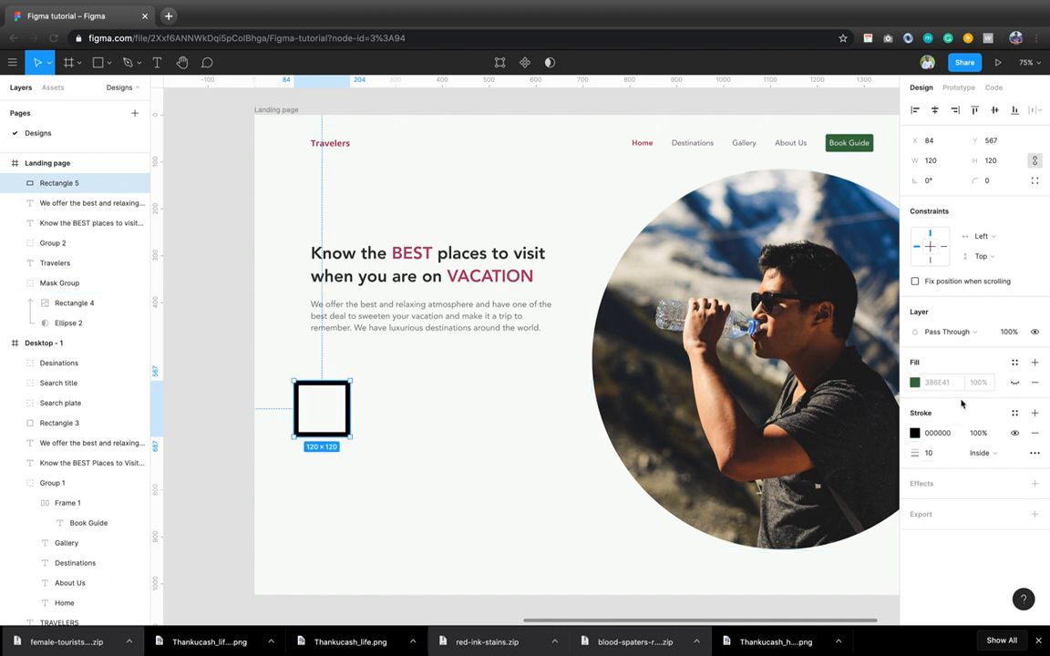
{"action": "left_click", "coordinate": [914, 434]}
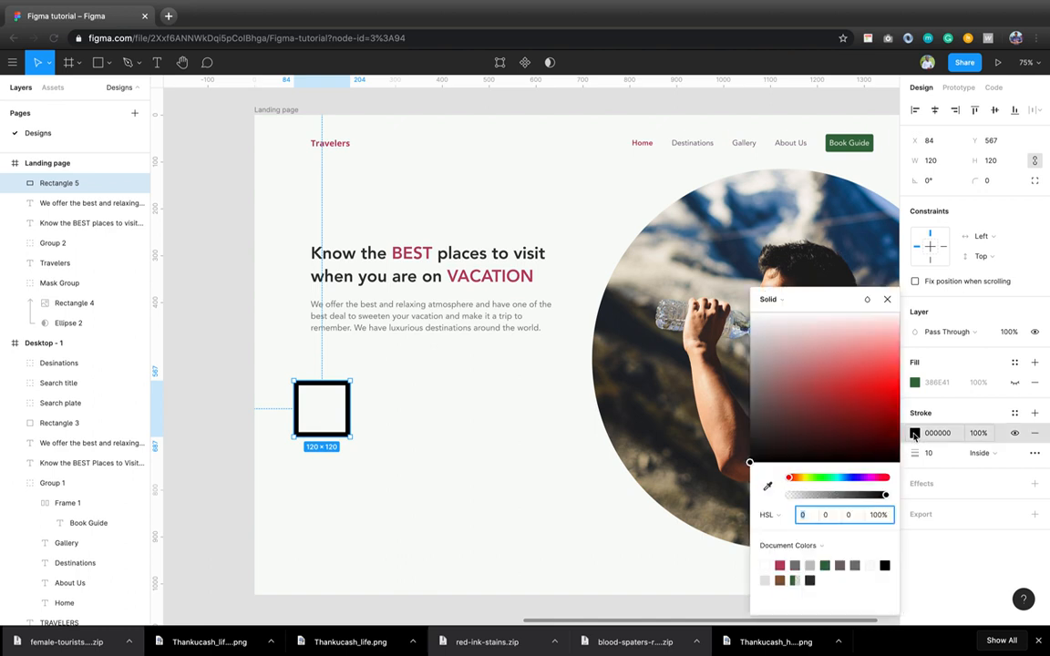
{"action": "left_click", "coordinate": [826, 565]}
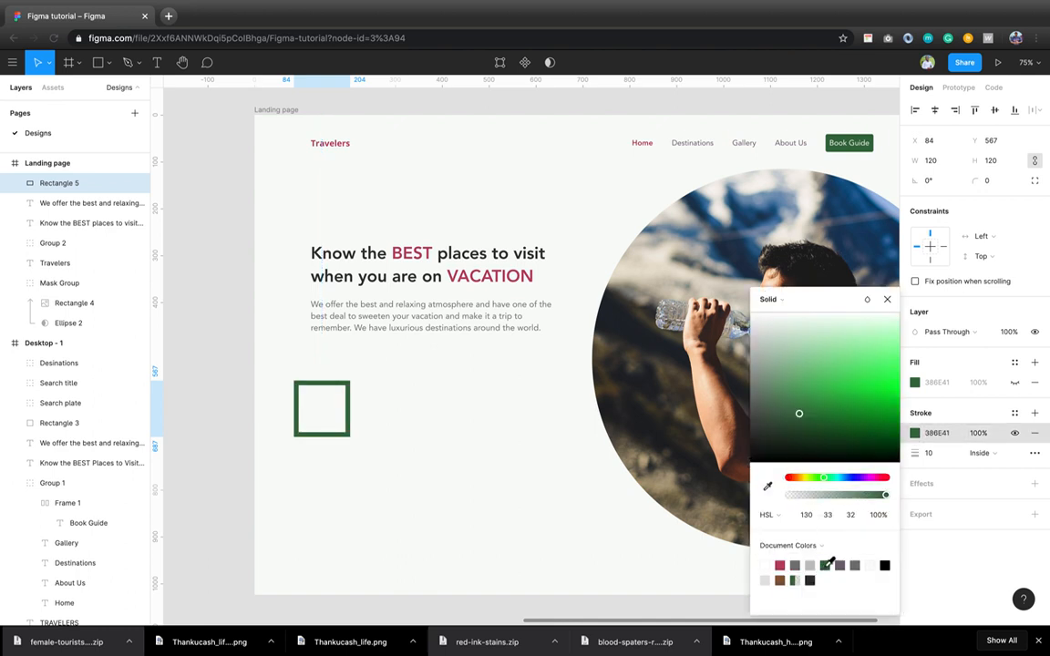
{"action": "left_click", "coordinate": [888, 300]}
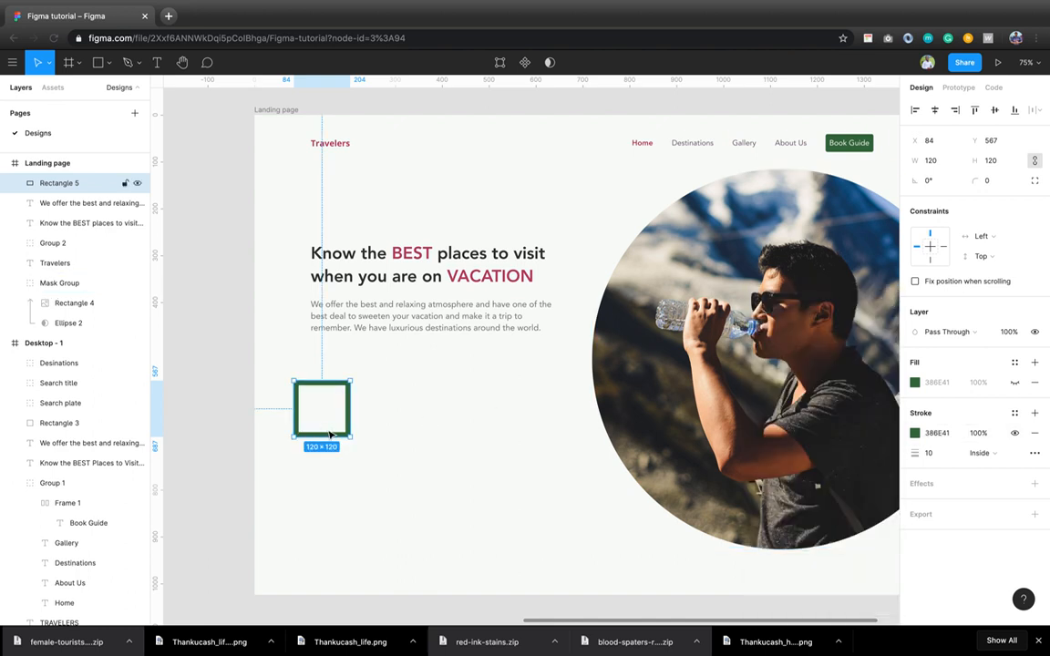
- Move the outlined square partly over the left edge of the Landing page frame, at about X -35, Y 521
{"action": "left_click_drag", "start_coordinate": [306, 426], "coordinate": [274, 413]}
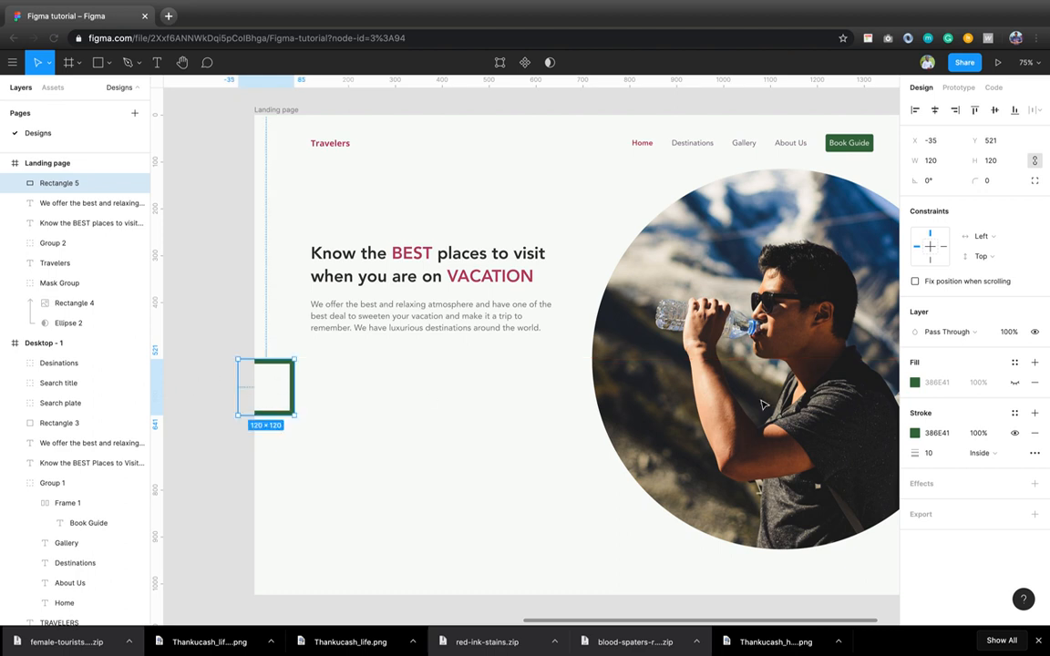
{"action": "scroll", "coordinate": [764, 406], "scroll_direction": "right", "scroll_amount": 3}
{"action": "scroll", "coordinate": [559, 432], "scroll_direction": "left", "scroll_amount": 3}
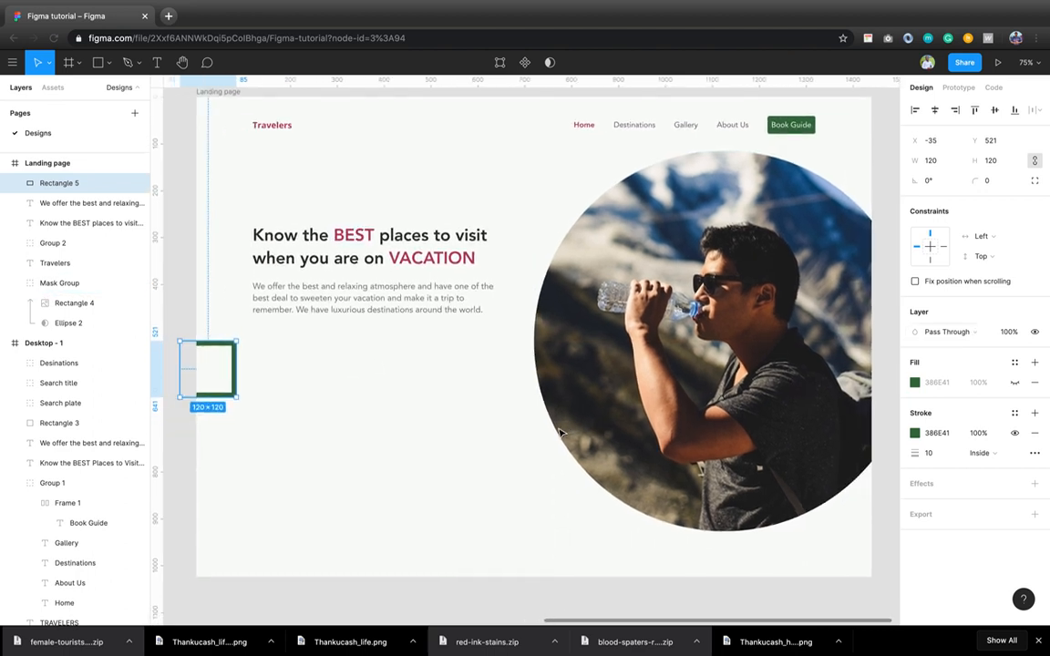
{"action": "scroll", "coordinate": [560, 432], "scroll_direction": "up", "scroll_amount": 3}
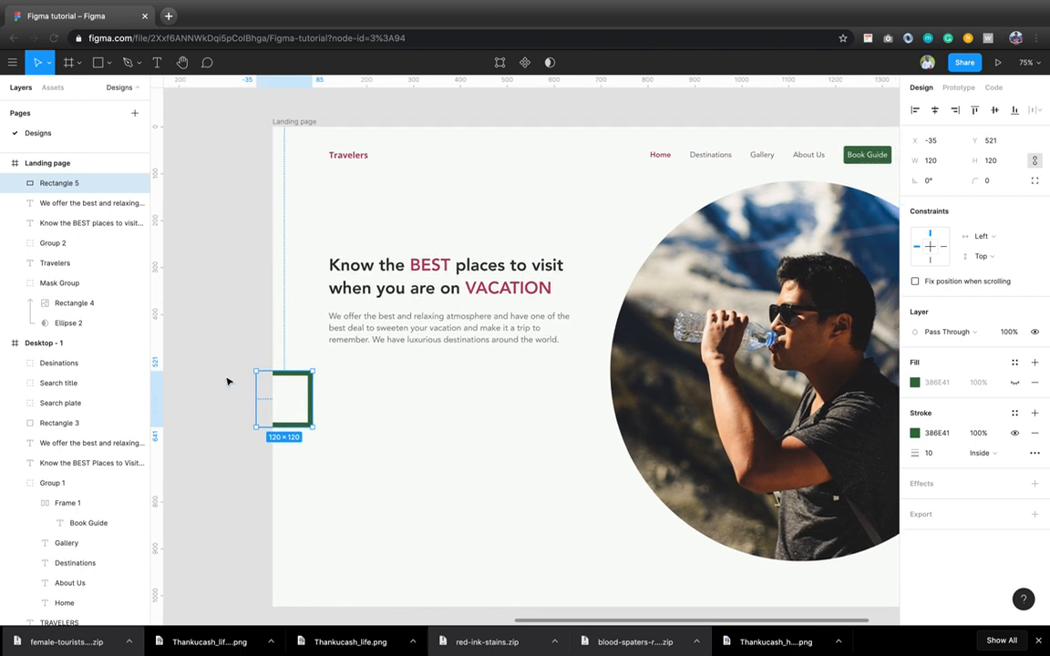
- Turn off content clipping for the Landing page frame to show the parts of objects that extend beyond it
{"action": "left_click", "coordinate": [292, 123]}
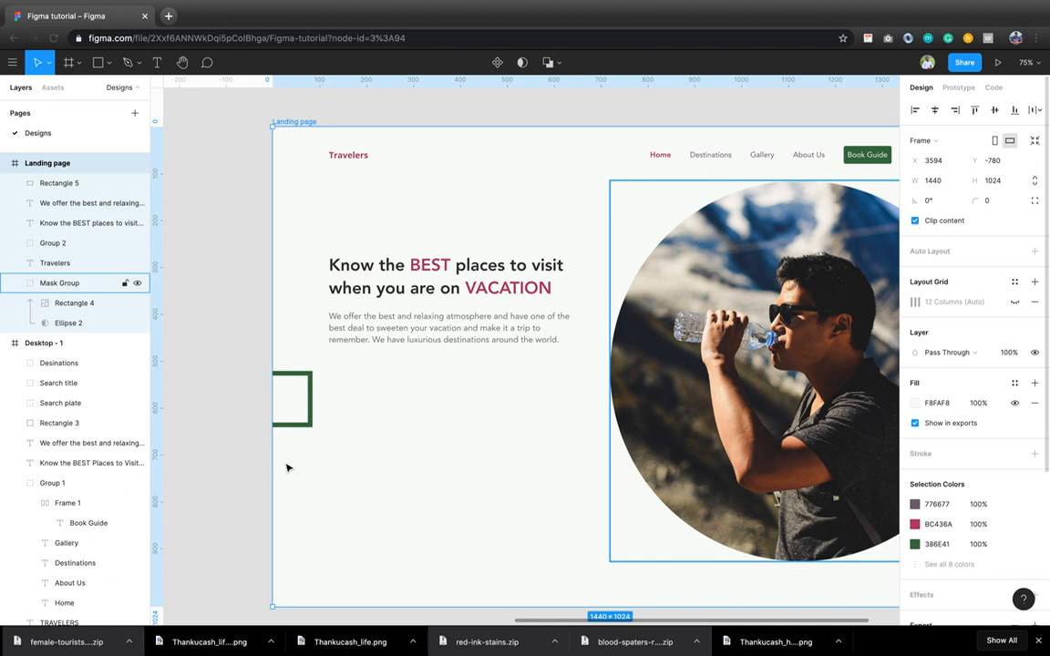
{"action": "left_click", "coordinate": [915, 221]}
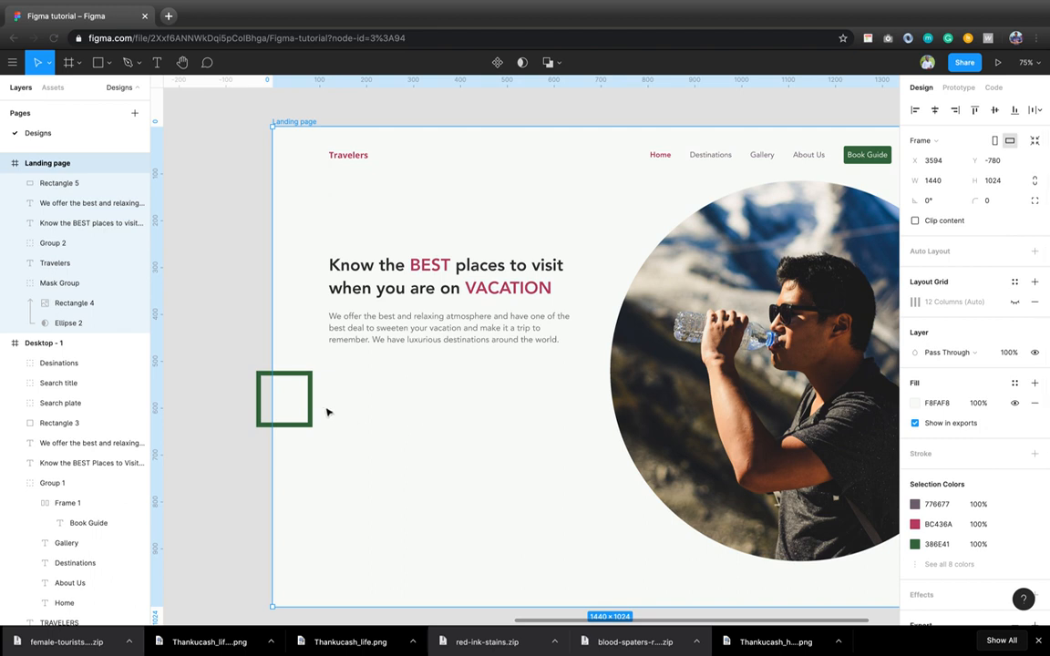
{"action": "key", "text": "Escape"}
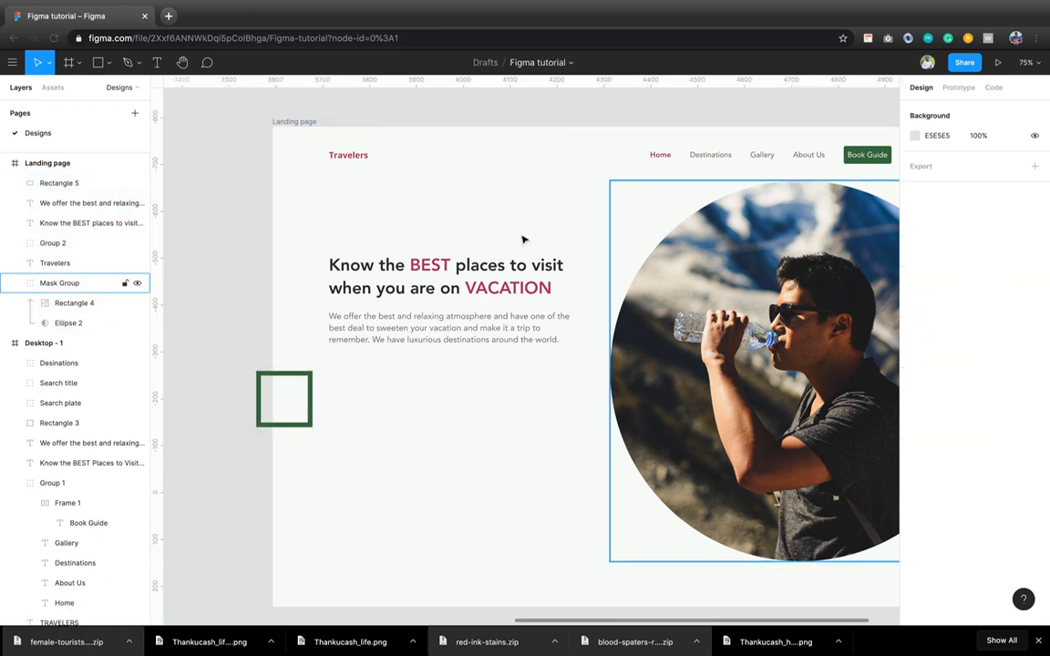
{"action": "scroll", "coordinate": [551, 352], "scroll_direction": "right", "scroll_amount": 3}
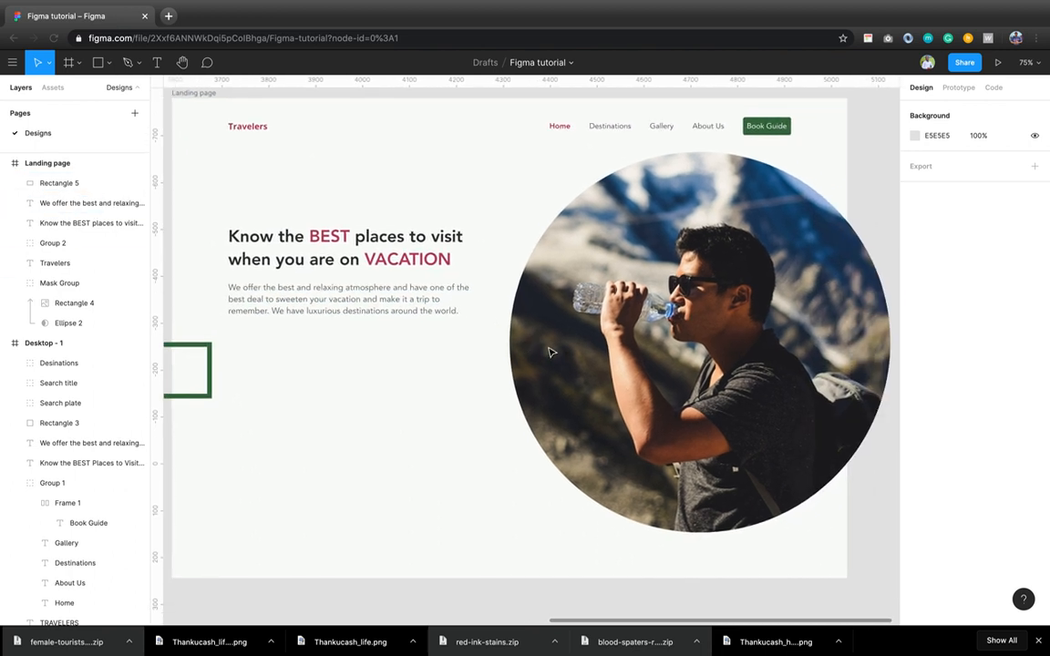
{"action": "scroll", "coordinate": [551, 352], "scroll_direction": "left", "scroll_amount": 3}
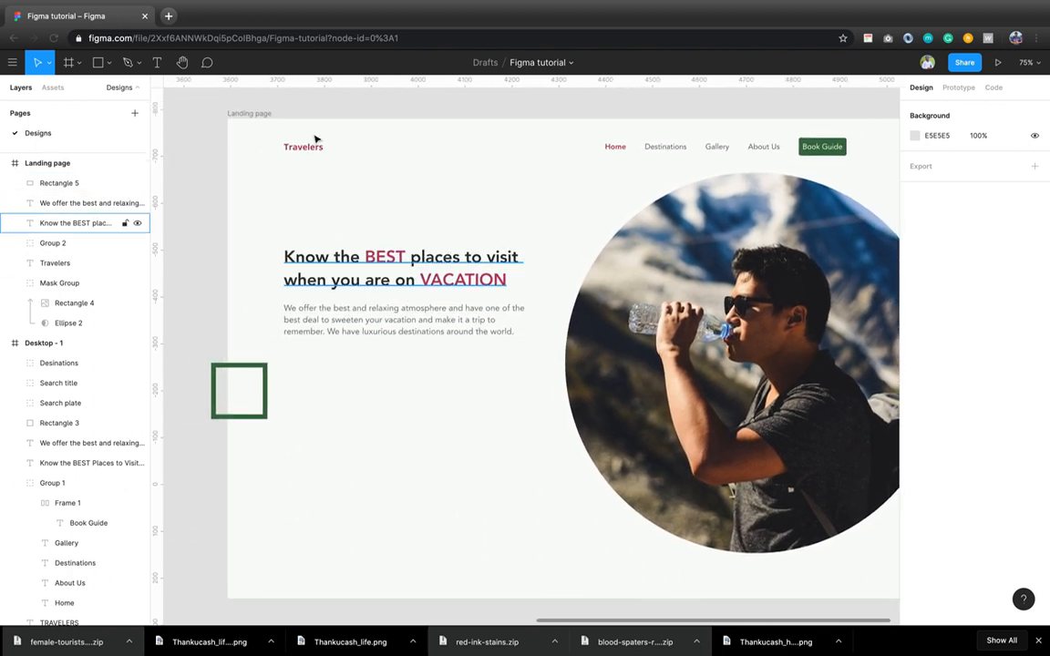
- Turn content clipping on again for the Landing page frame
{"action": "left_click", "coordinate": [258, 115]}
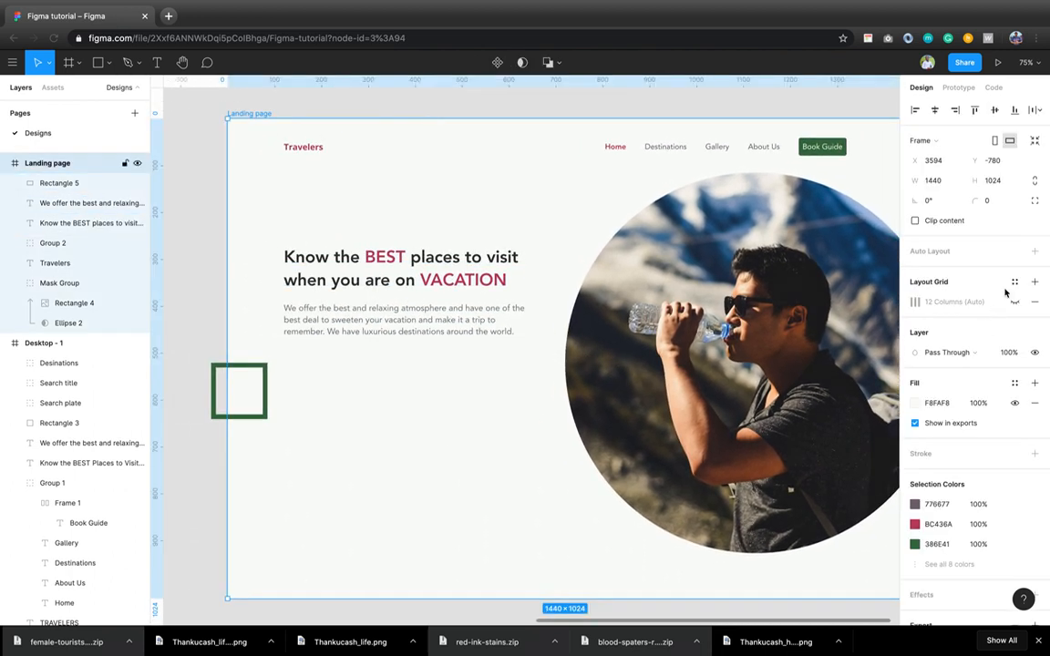
{"action": "left_click", "coordinate": [941, 224]}
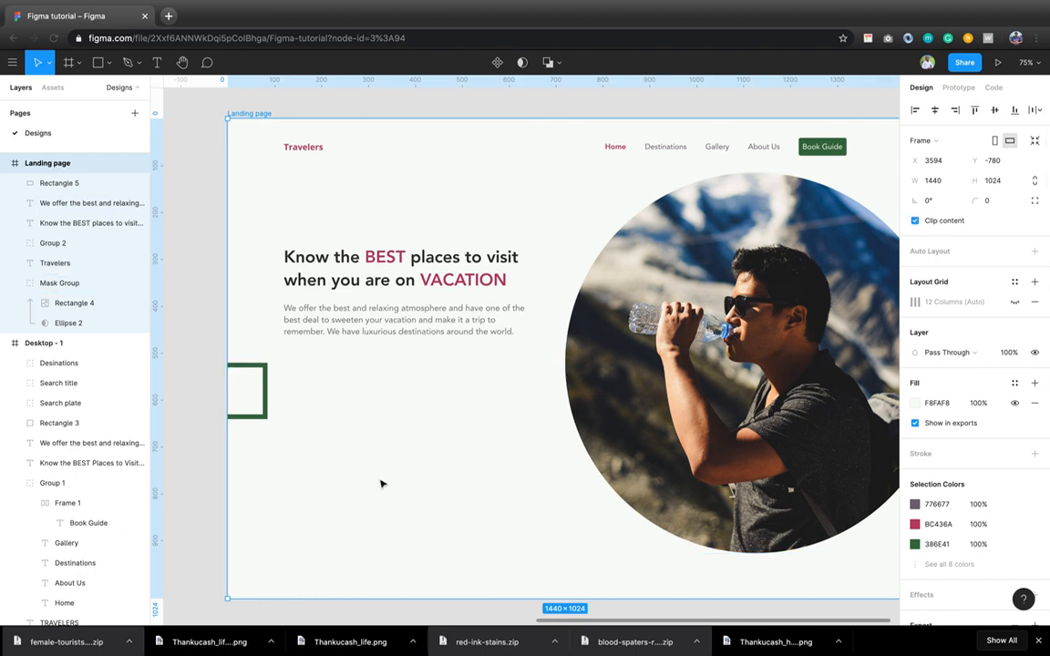
{"action": "key", "text": "Escape"}
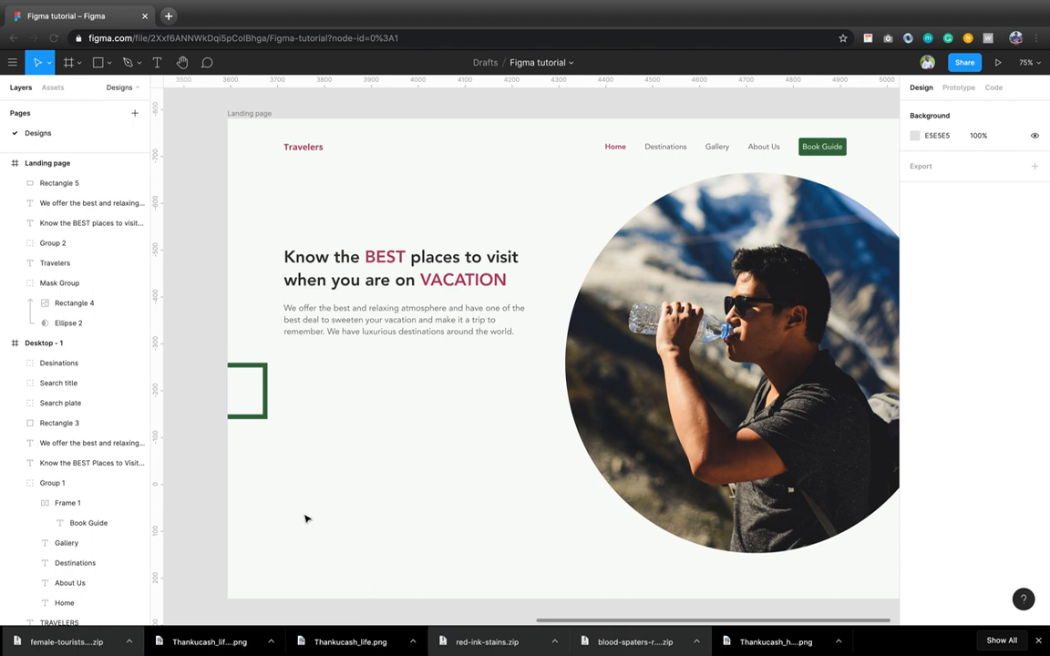
- Draw a wide rectangle about 1146 × 135 across the lower part of the Landing page, overlapping the round photo
{"action": "scroll", "coordinate": [306, 519], "scroll_direction": "right", "scroll_amount": 3}
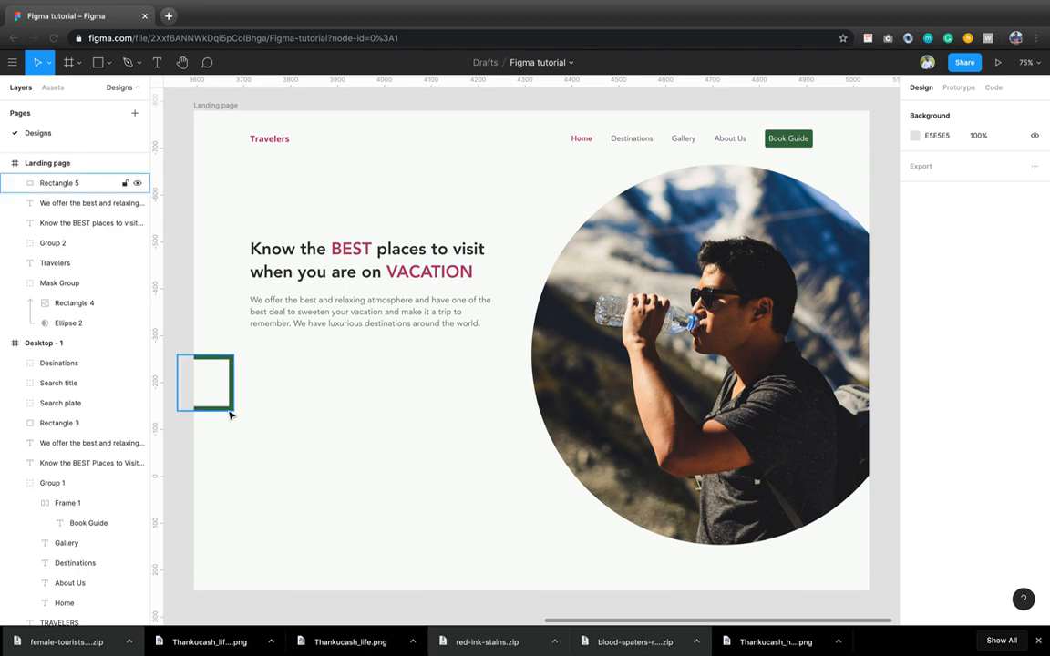
{"action": "scroll", "coordinate": [229, 416], "scroll_direction": "down", "scroll_amount": 5}
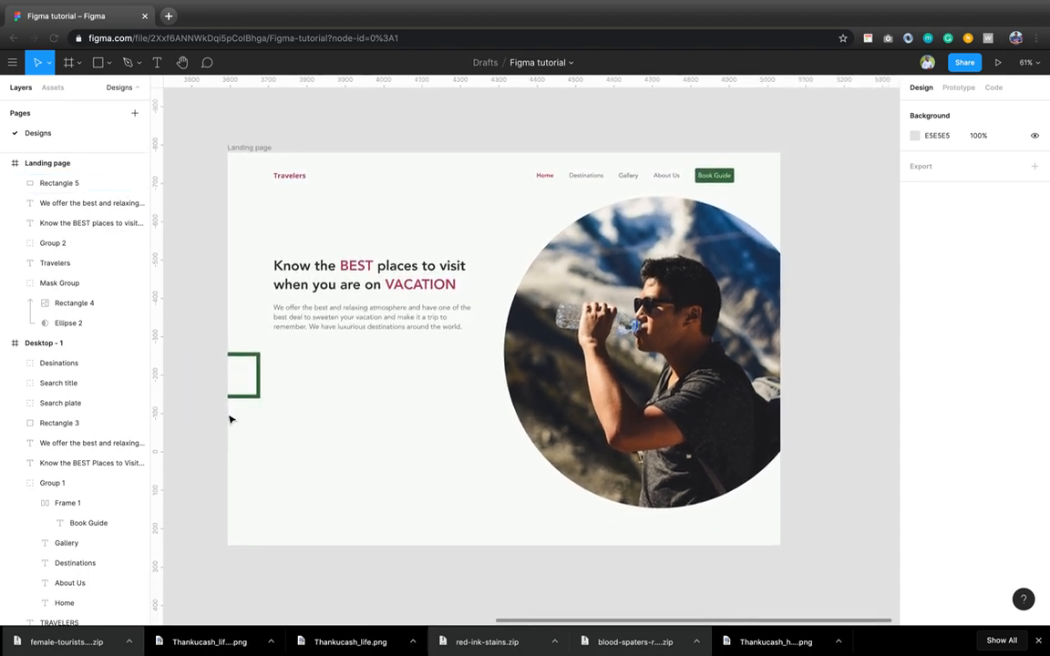
{"action": "scroll", "coordinate": [230, 419], "scroll_direction": "down", "scroll_amount": 1}
{"action": "key", "text": "r"}
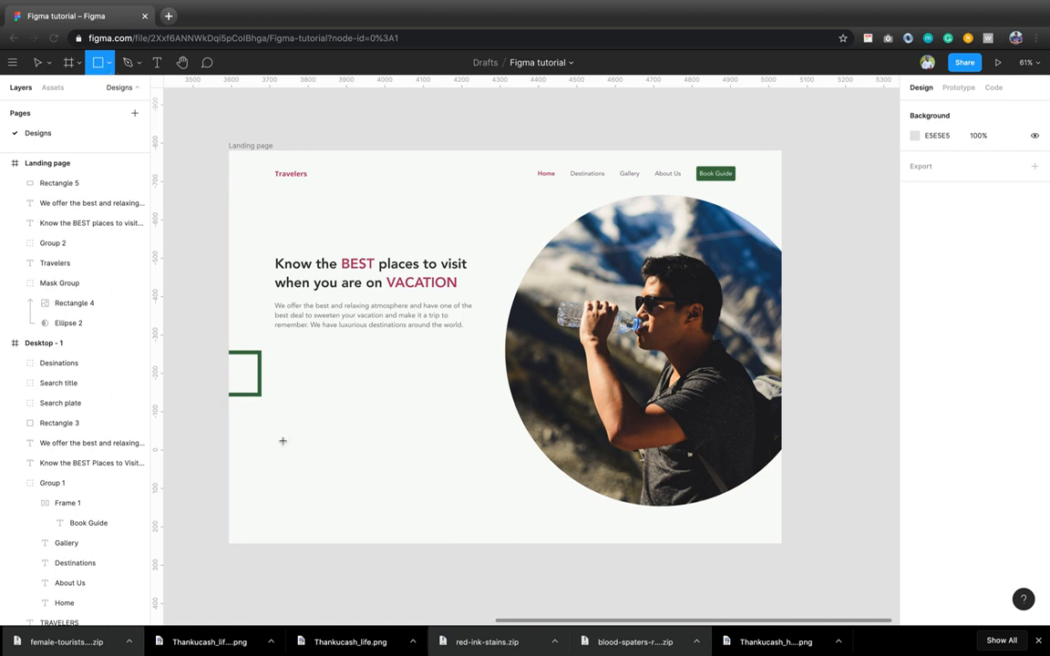
{"action": "mouse_move", "coordinate": [281, 440]}
{"action": "left_mouse_down"}
{"action": "mouse_move", "coordinate": [733, 501]}
{"action": "mouse_move", "coordinate": [711, 493]}
{"action": "mouse_move", "coordinate": [723, 496]}
{"action": "left_mouse_up"}
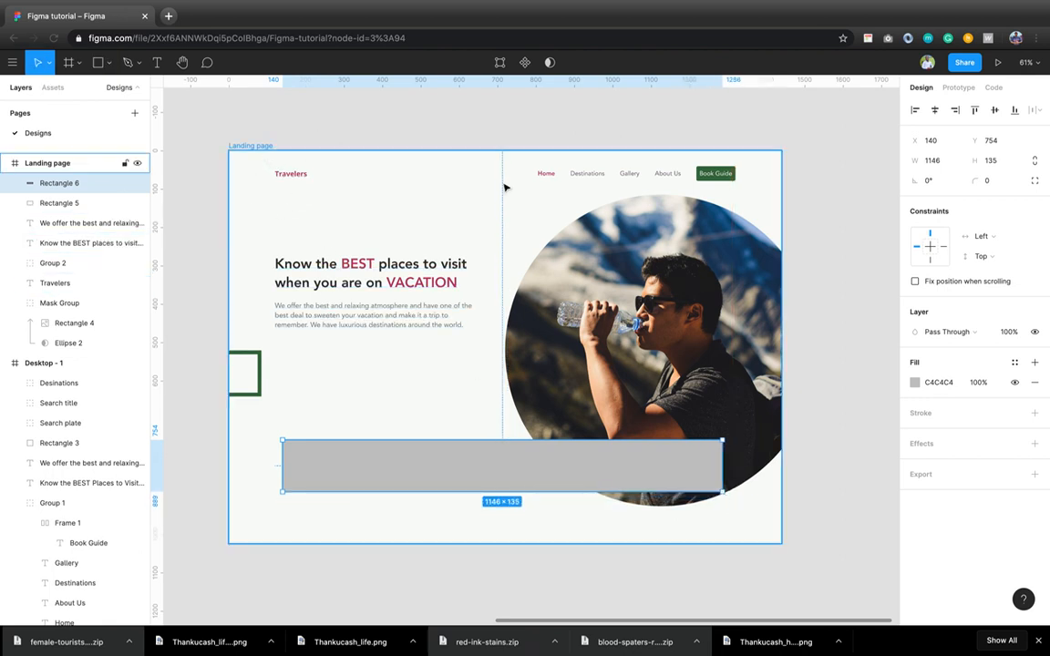
- Align the grey rectangle's sides to the frame's 12-column layout grid, at X 120 and width 1200, and hide the grid again
{"action": "left_click", "coordinate": [248, 146]}
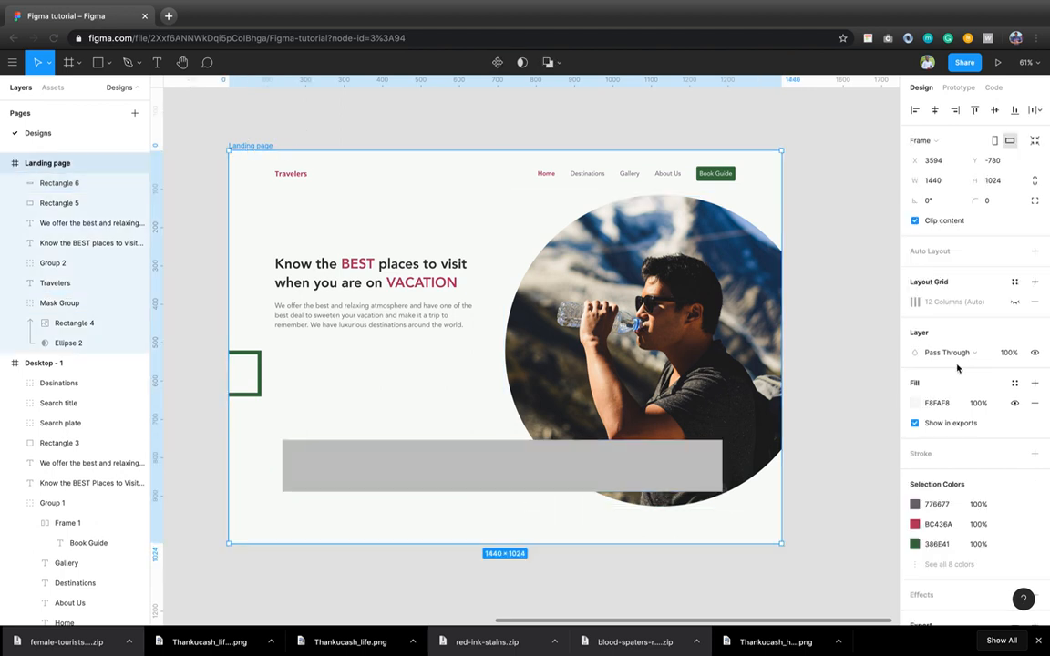
{"action": "left_click", "coordinate": [1016, 304]}
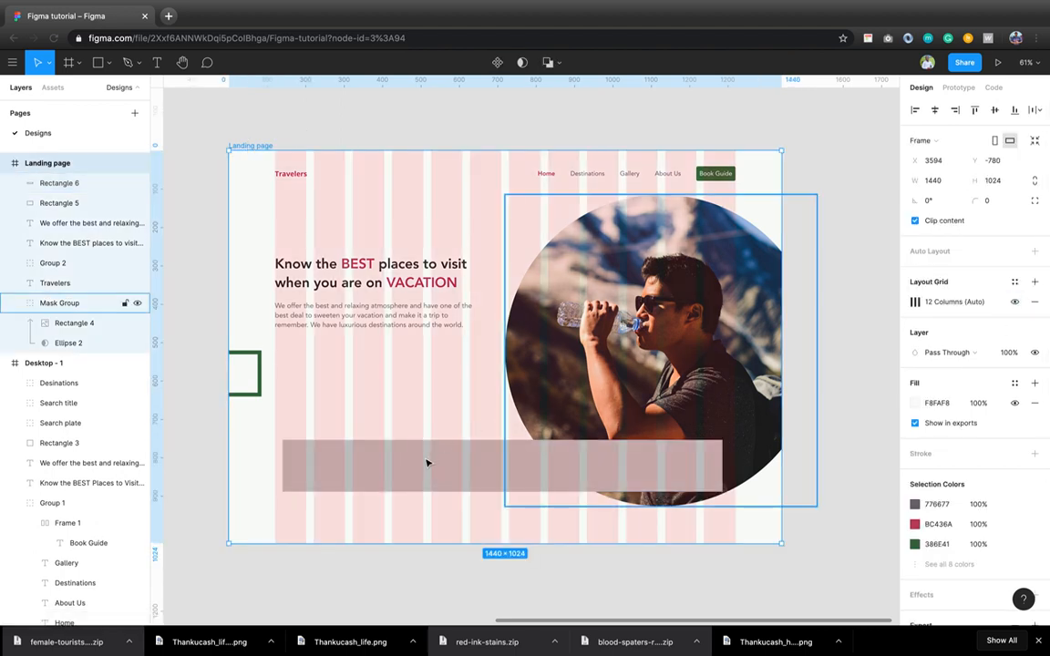
{"action": "left_click", "coordinate": [301, 466]}
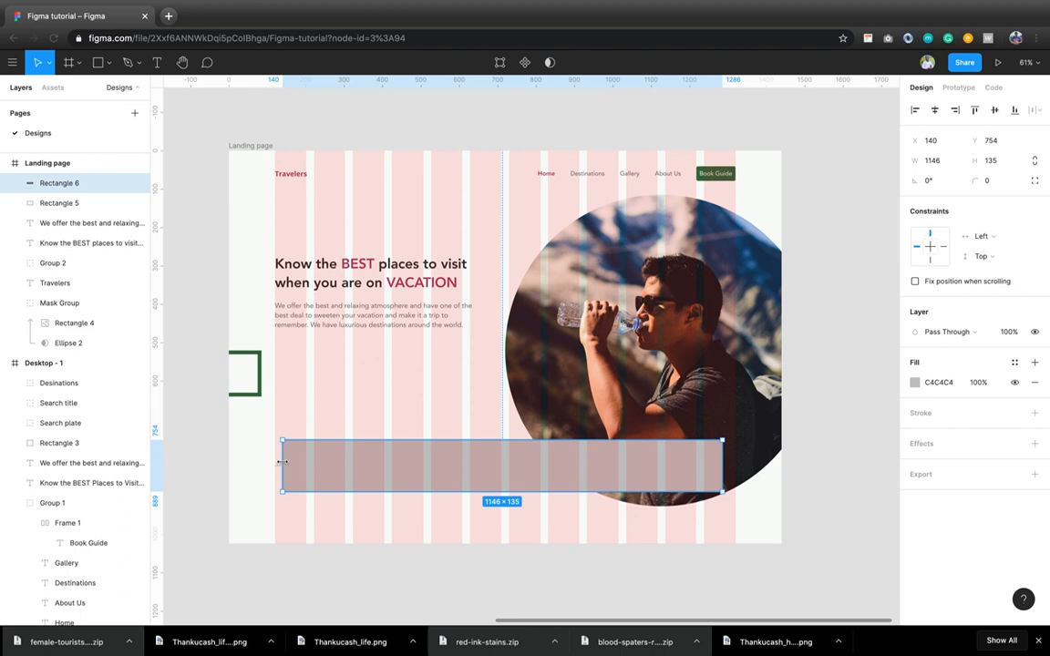
{"action": "left_click_drag", "start_coordinate": [281, 464], "coordinate": [275, 458]}
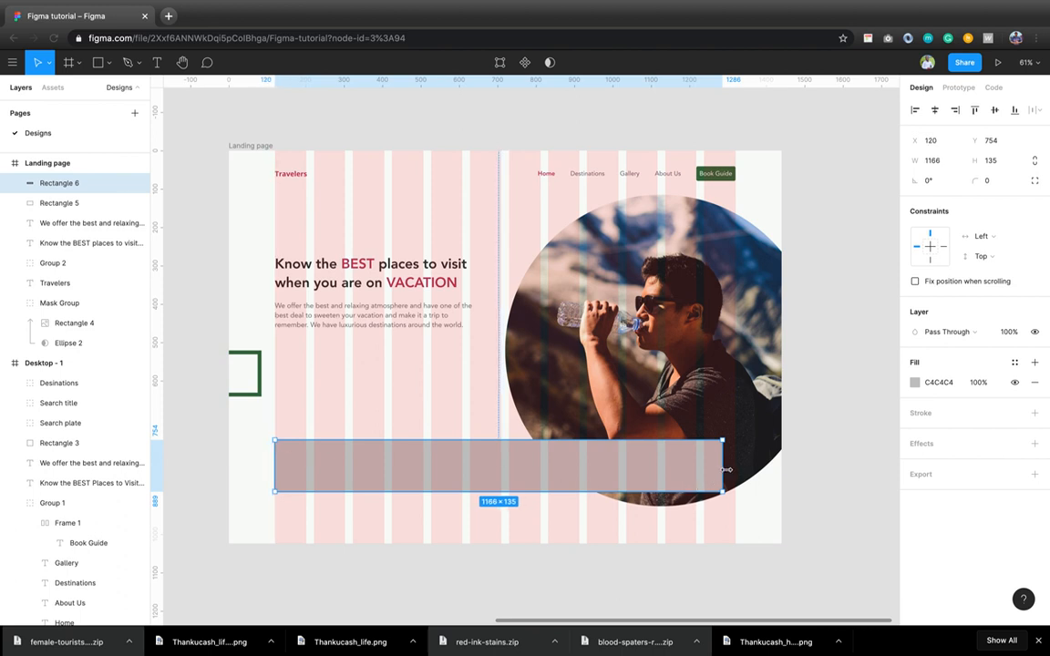
{"action": "left_click_drag", "start_coordinate": [727, 469], "coordinate": [736, 470]}
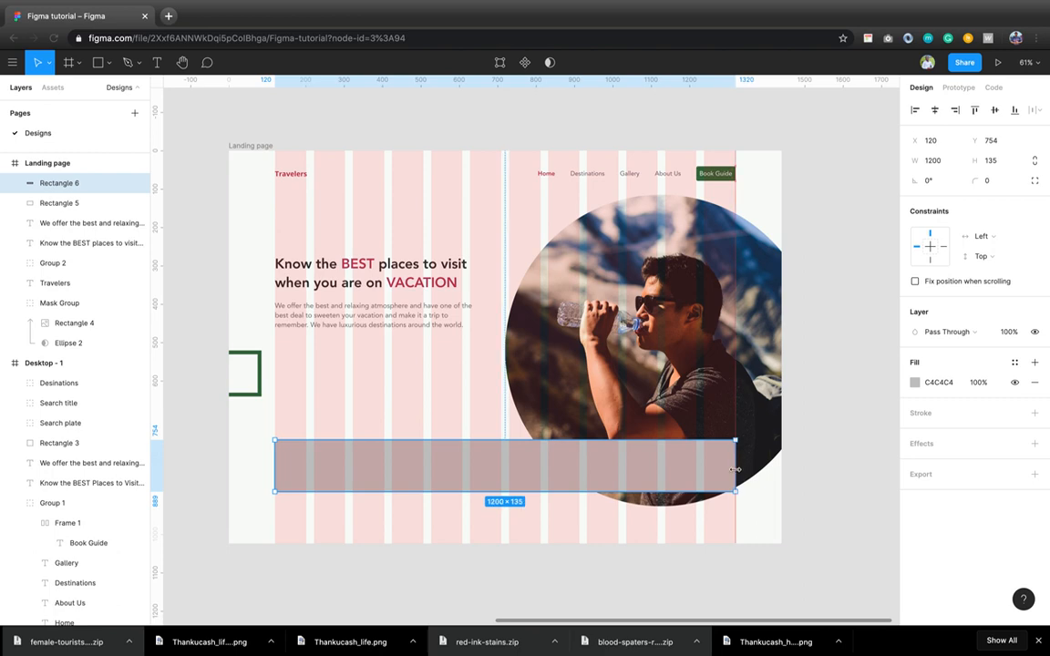
{"action": "scroll", "coordinate": [735, 469], "scroll_direction": "up", "scroll_amount": 8}
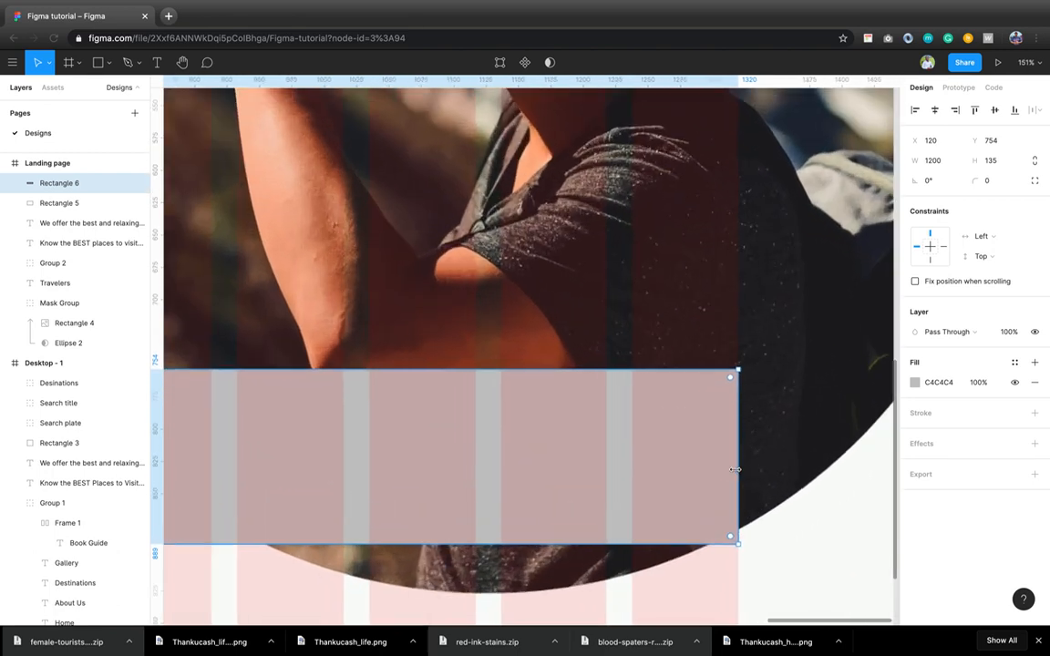
{"action": "mouse_move", "coordinate": [729, 469]}
{"action": "left_mouse_down"}
{"action": "mouse_move", "coordinate": [709, 469]}
{"action": "mouse_move", "coordinate": [737, 466]}
{"action": "left_mouse_up"}
{"action": "scroll", "coordinate": [610, 441], "scroll_direction": "down", "scroll_amount": 10}
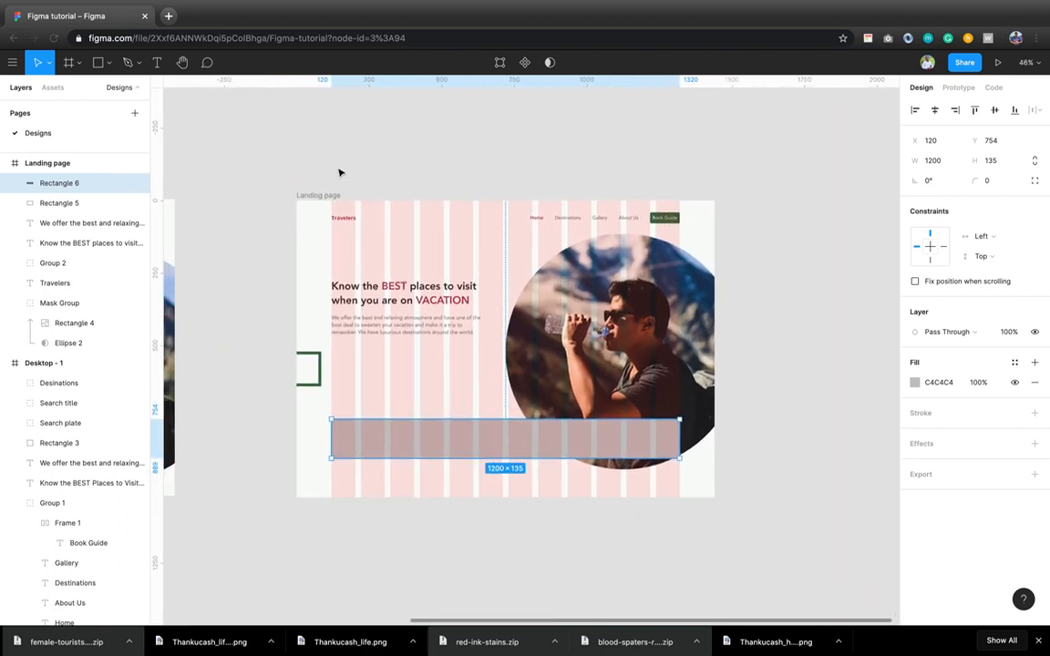
{"action": "left_click", "coordinate": [318, 197]}
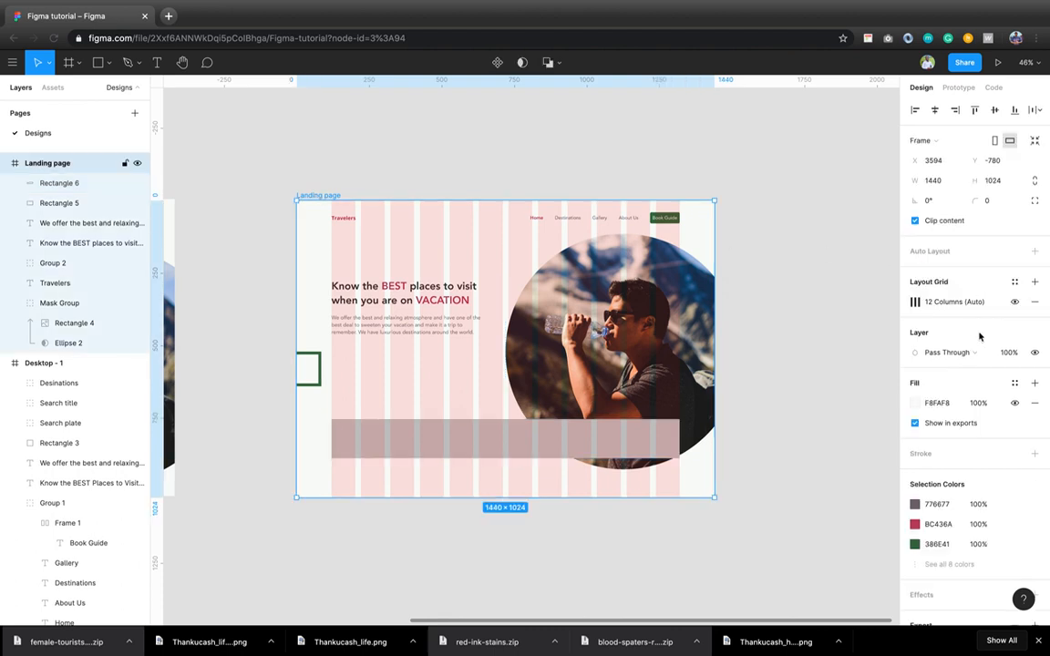
{"action": "left_click", "coordinate": [1014, 305]}
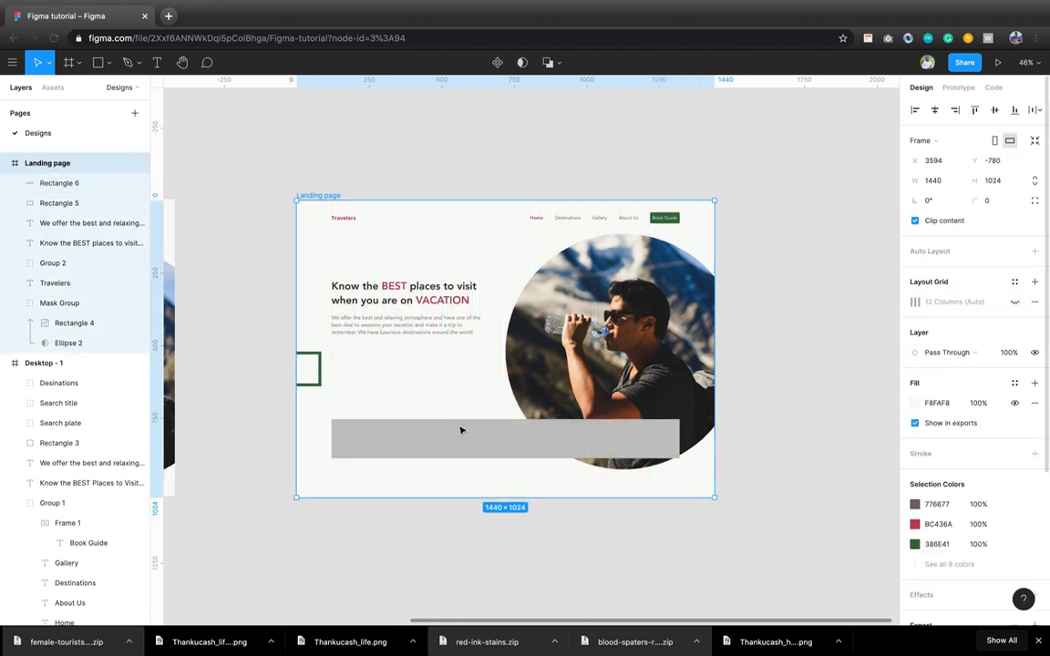
- Set the height of the grey bar across the lower part of the Landing page to 100
{"action": "left_click", "coordinate": [463, 434]}
{"action": "left_click", "coordinate": [463, 434]}
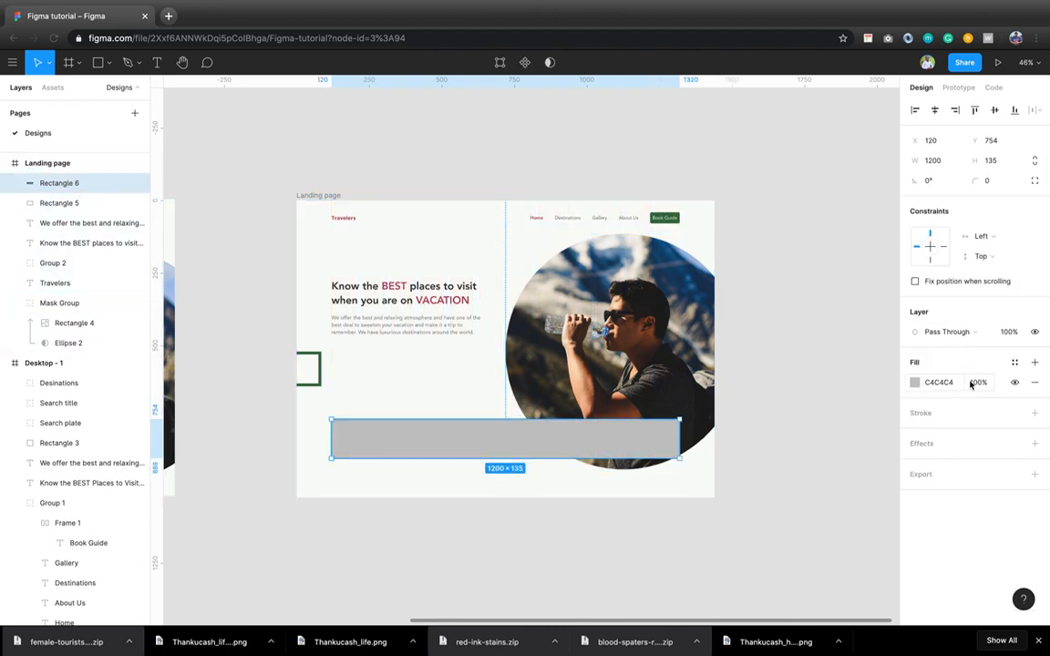
{"action": "left_click", "coordinate": [1000, 161]}
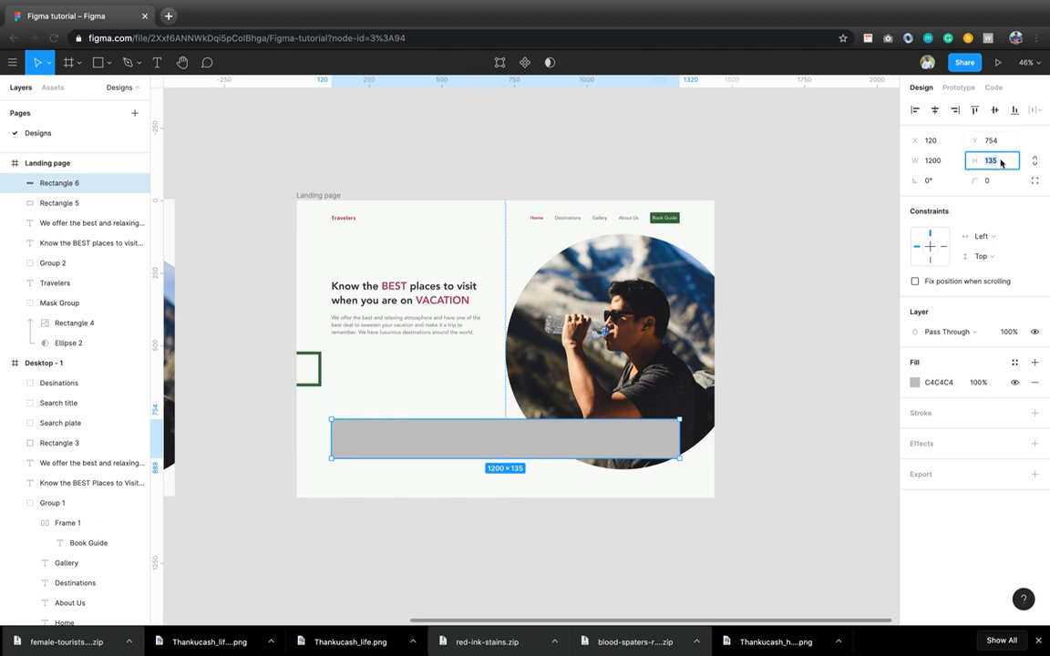
{"action": "type", "text": "100"}
{"action": "key", "text": "Return"}
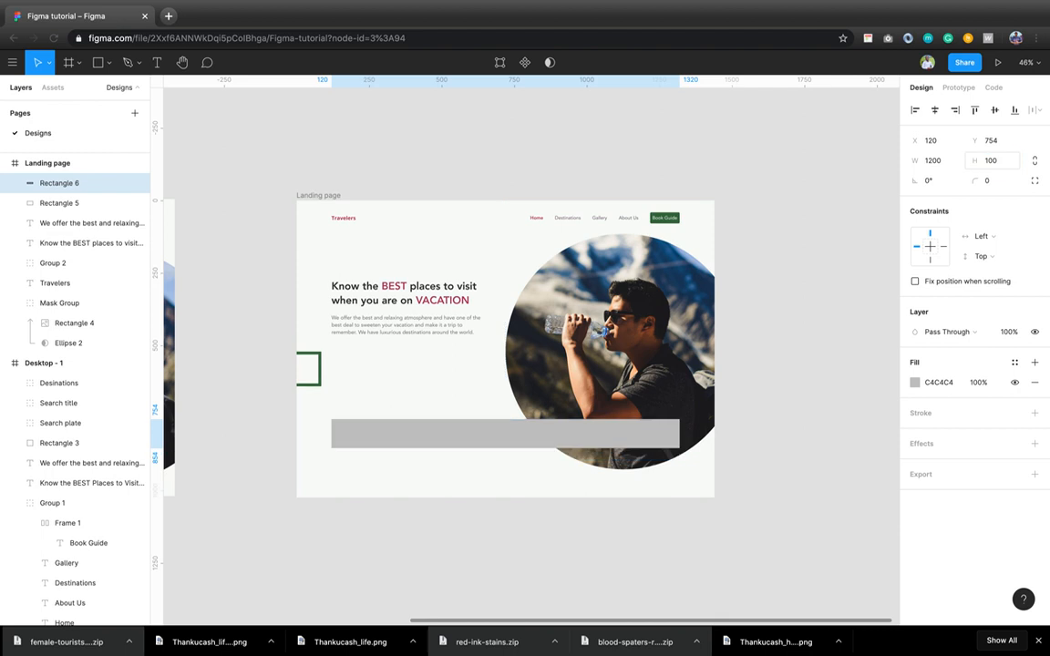
- Fill the bar with the document's green 386E41 and set its corner radius to 8
{"action": "left_click", "coordinate": [915, 383]}
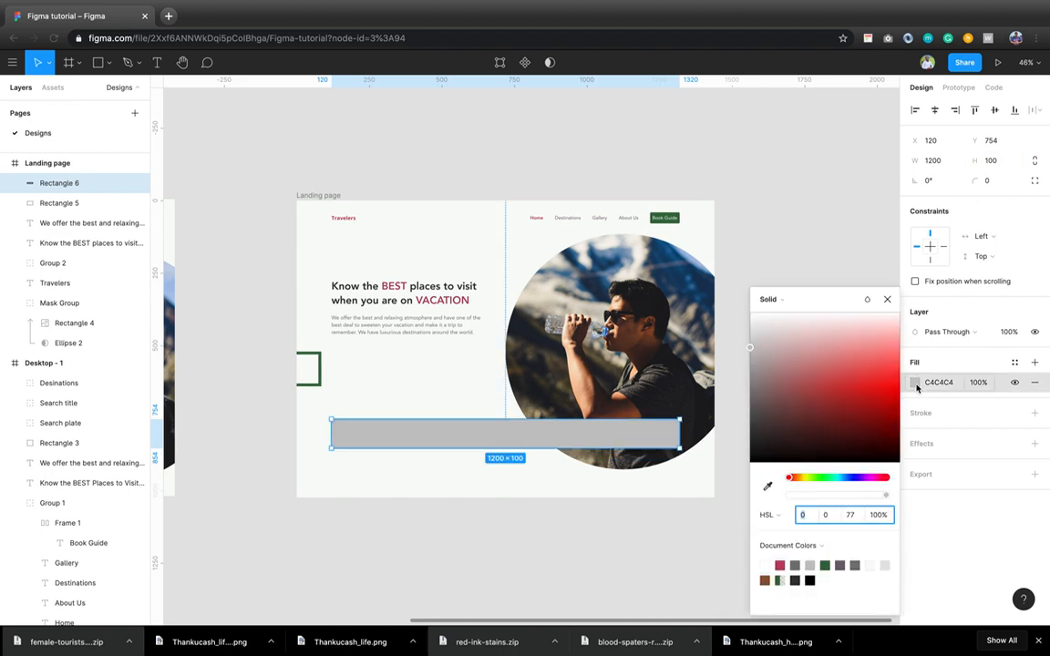
{"action": "left_click", "coordinate": [826, 565]}
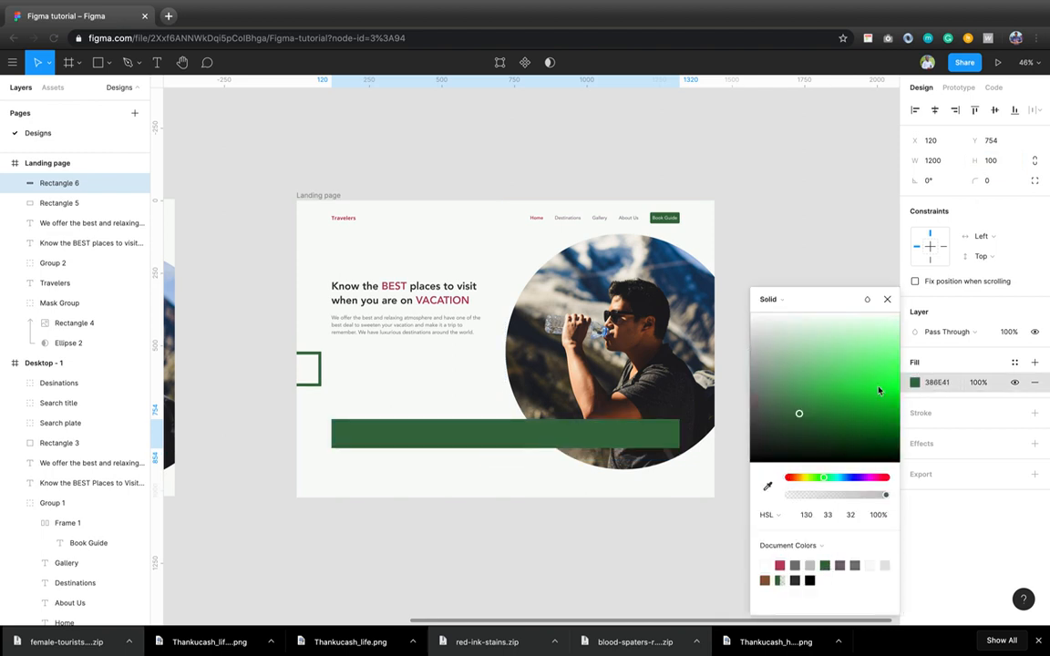
{"action": "left_click", "coordinate": [887, 301]}
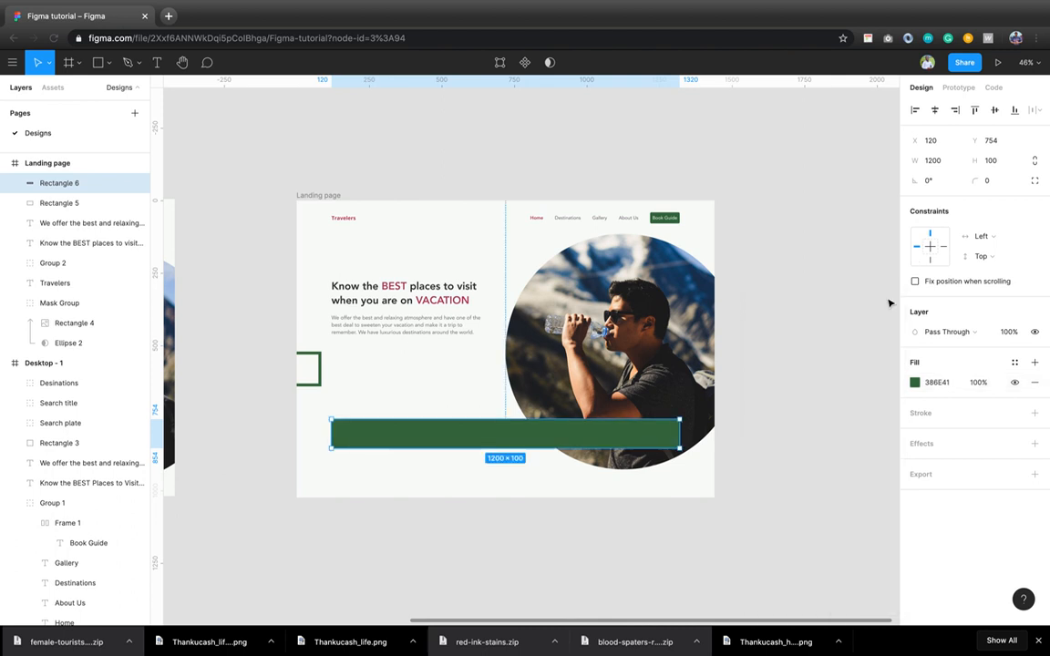
{"action": "left_click", "coordinate": [1004, 181]}
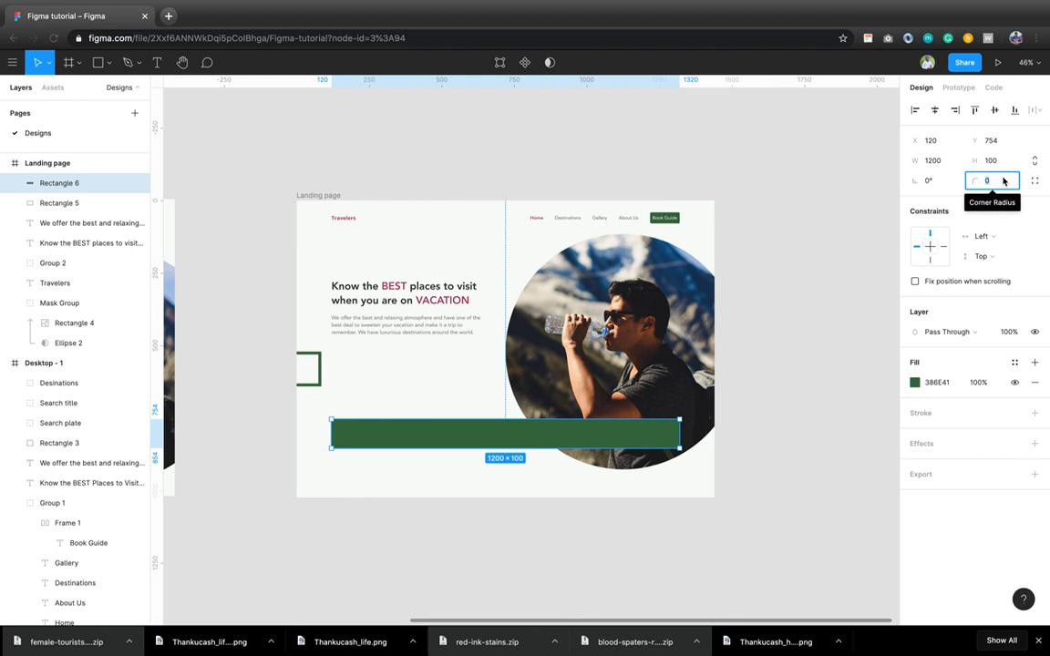
{"action": "type", "text": "8"}
{"action": "key", "text": "Return"}
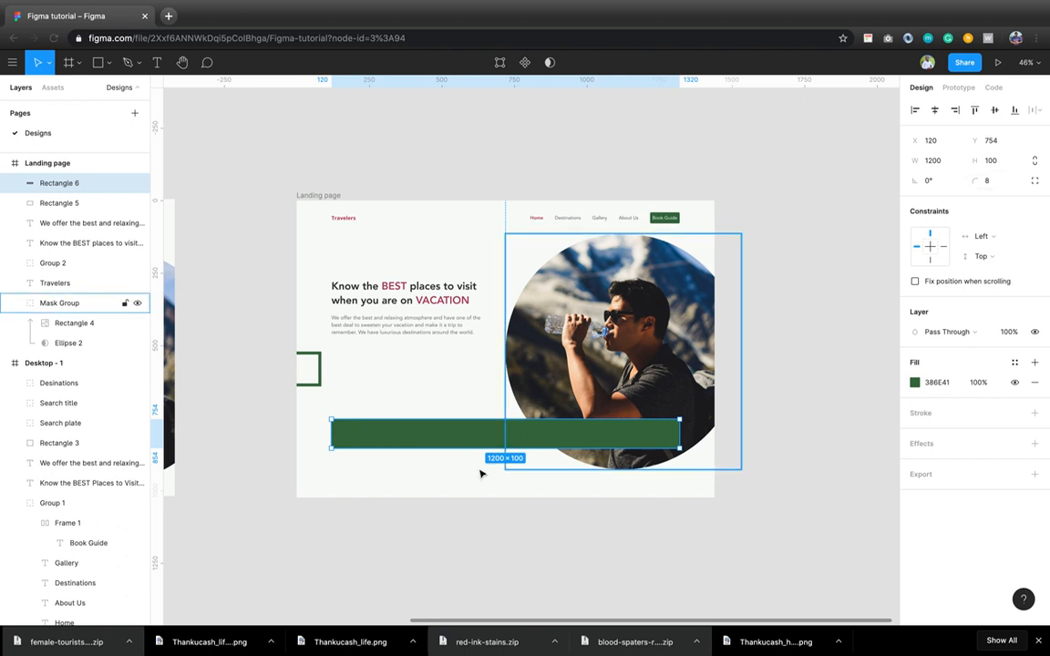
{"action": "left_click", "coordinate": [446, 487]}
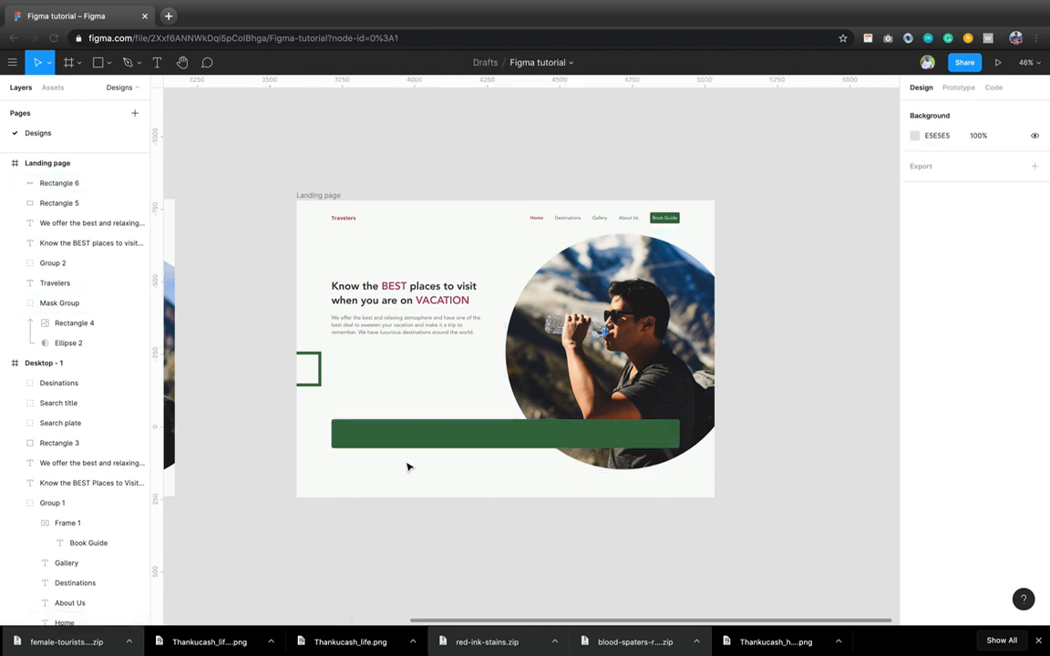
- Examine the search bar in the Desktop - 1 frame as the reference for the Landing page's green bar
{"action": "scroll", "coordinate": [363, 445], "scroll_direction": "up", "scroll_amount": 1}
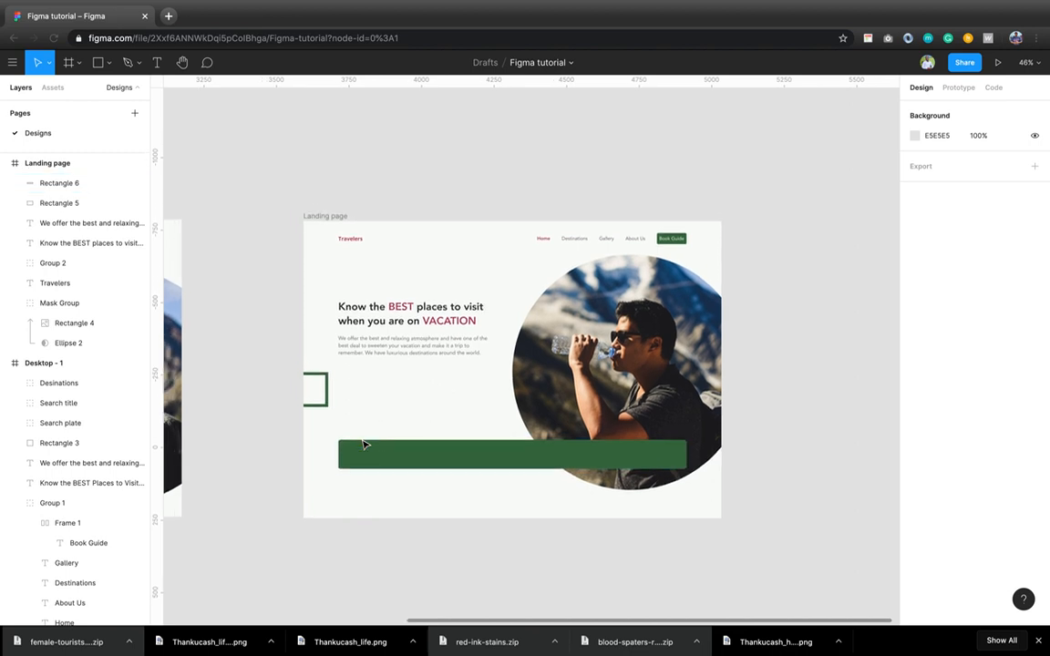
{"action": "scroll", "coordinate": [307, 438], "scroll_direction": "left", "scroll_amount": 5}
{"action": "scroll", "coordinate": [307, 438], "scroll_direction": "down", "scroll_amount": 2}
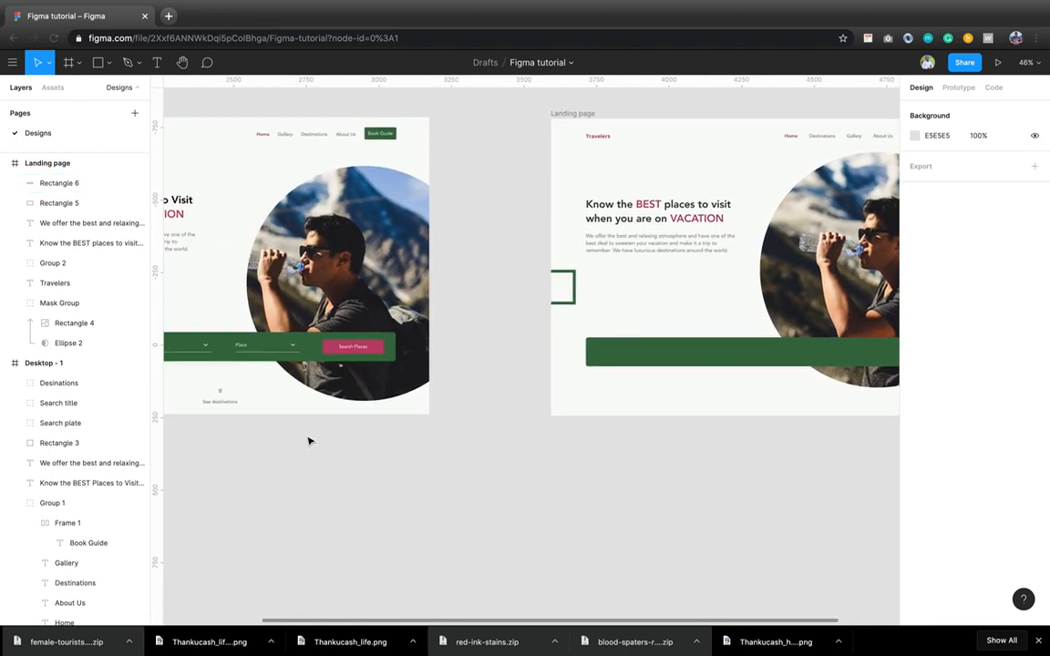
{"action": "scroll", "coordinate": [307, 439], "scroll_direction": "left", "scroll_amount": 4}
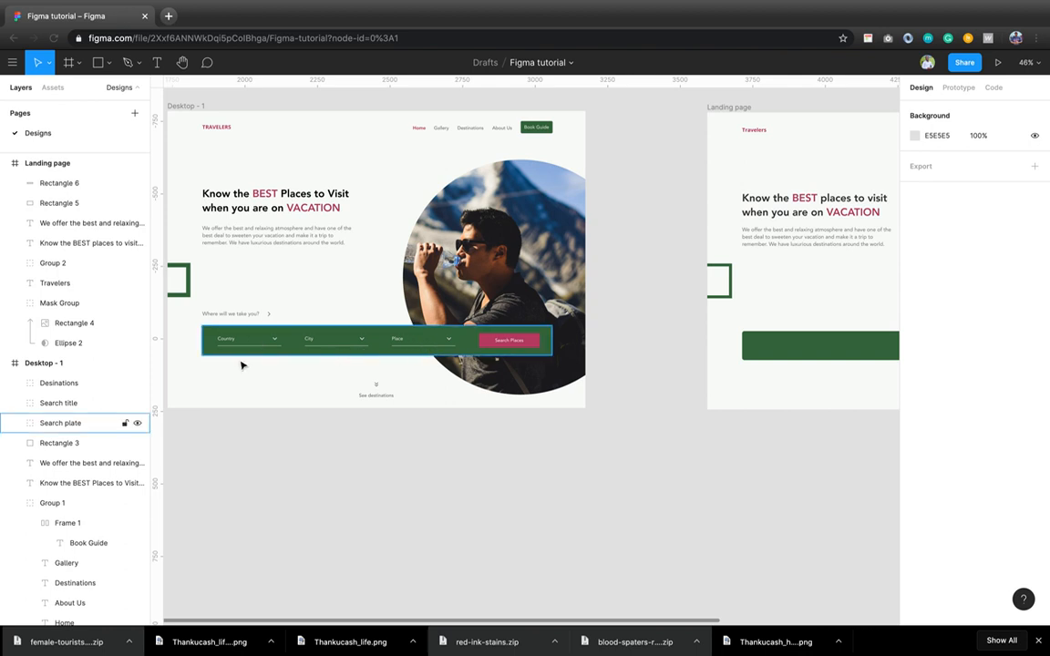
{"action": "scroll", "coordinate": [419, 446], "scroll_direction": "right", "scroll_amount": 2}
{"action": "scroll", "coordinate": [419, 445], "scroll_direction": "up", "scroll_amount": 1}
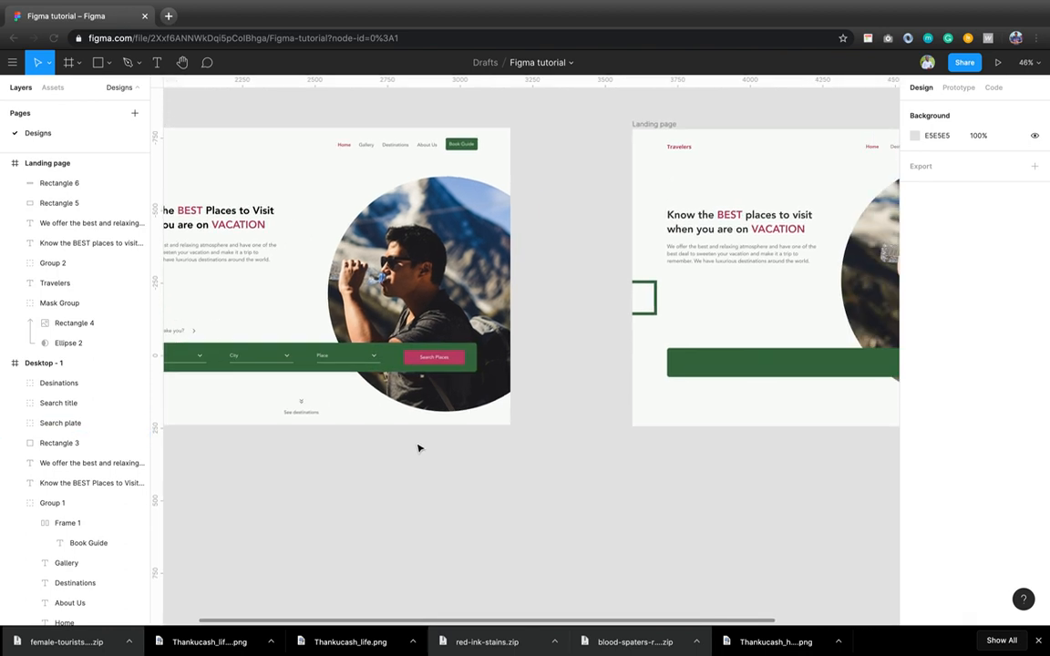
{"action": "scroll", "coordinate": [419, 445], "scroll_direction": "right", "scroll_amount": 6}
{"action": "scroll", "coordinate": [419, 445], "scroll_direction": "up", "scroll_amount": 2}
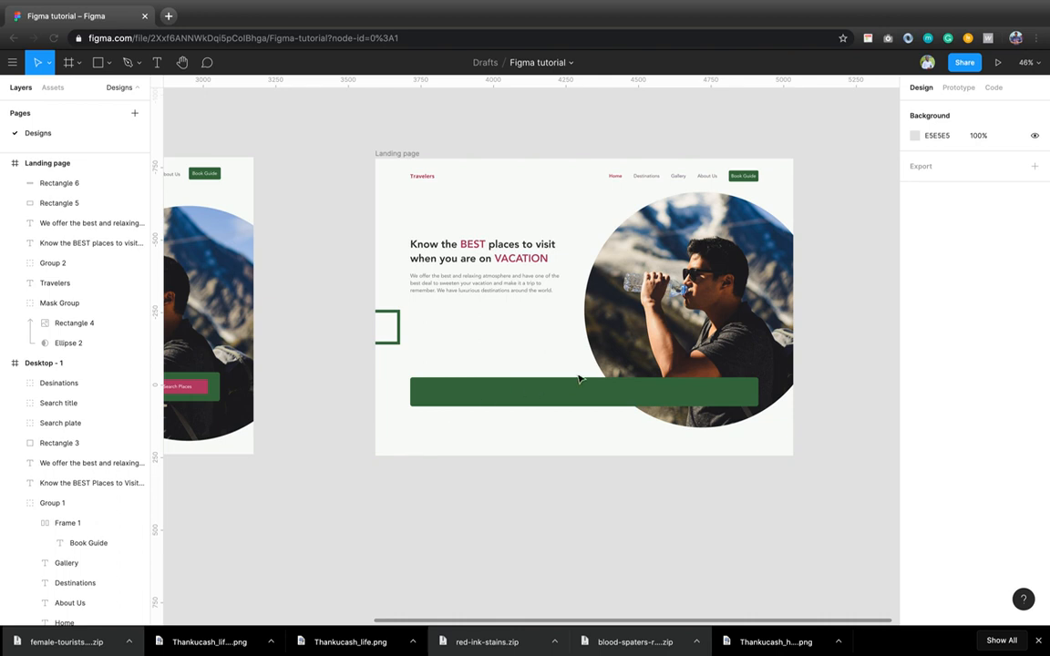
- Draw a horizontal line about 253 wide inside the left part of the Landing page's green bar
{"action": "scroll", "coordinate": [578, 379], "scroll_direction": "up", "scroll_amount": 5}
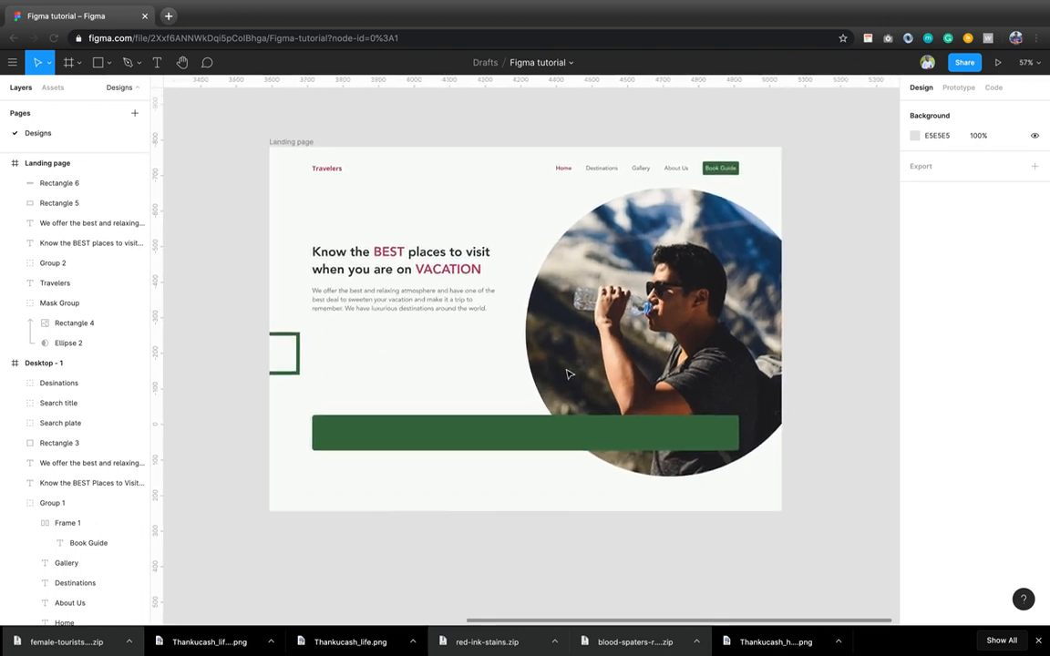
{"action": "scroll", "coordinate": [566, 374], "scroll_direction": "up", "scroll_amount": 4}
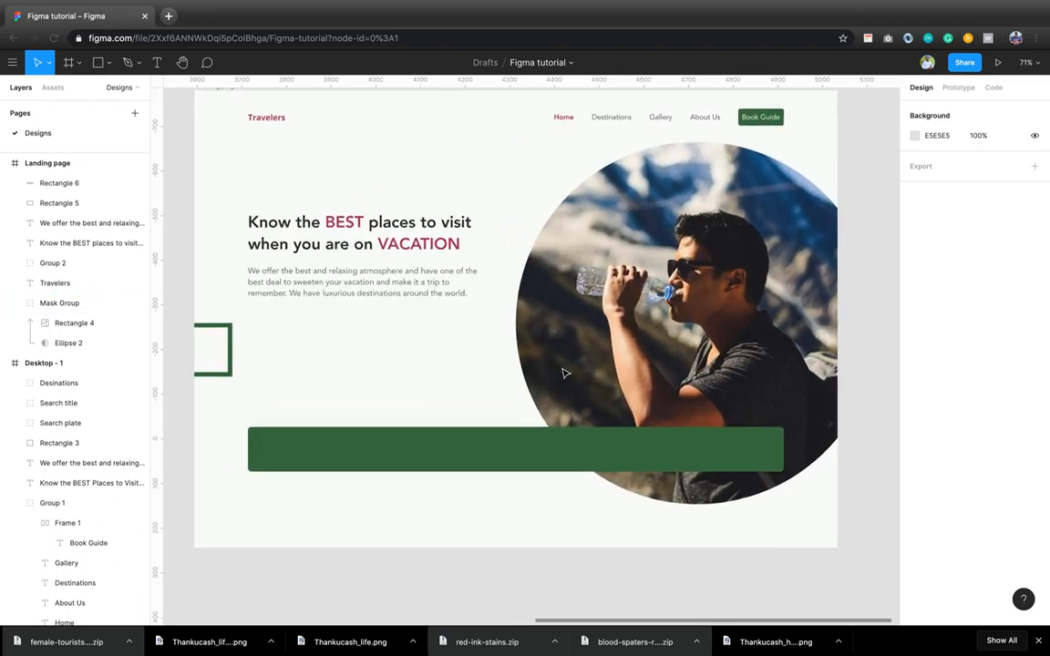
{"action": "scroll", "coordinate": [565, 374], "scroll_direction": "up", "scroll_amount": 1}
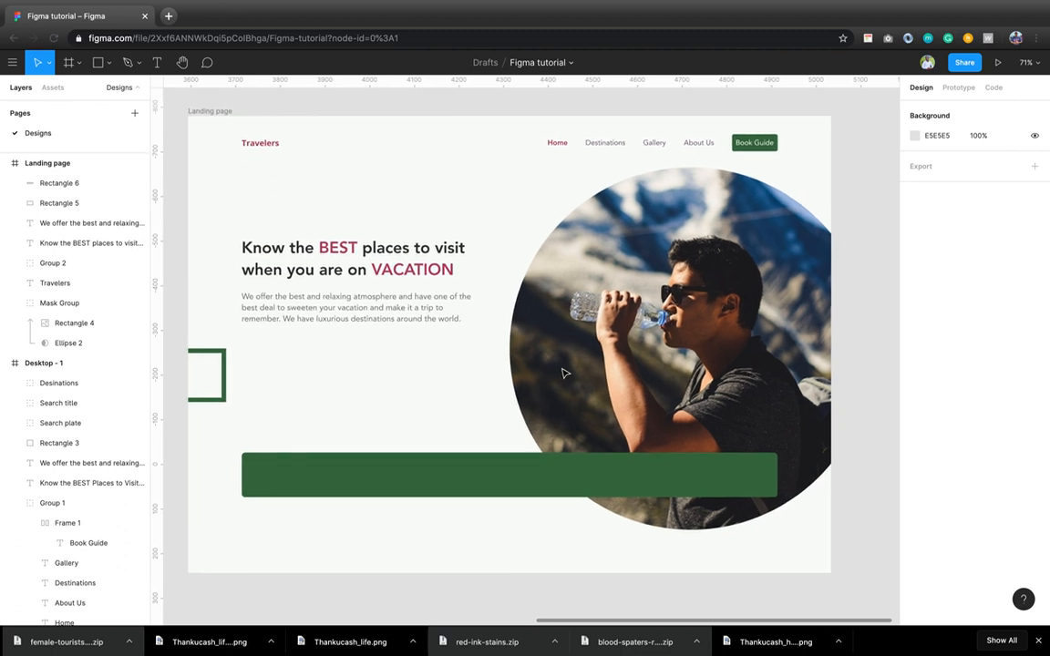
{"action": "left_click", "coordinate": [264, 474]}
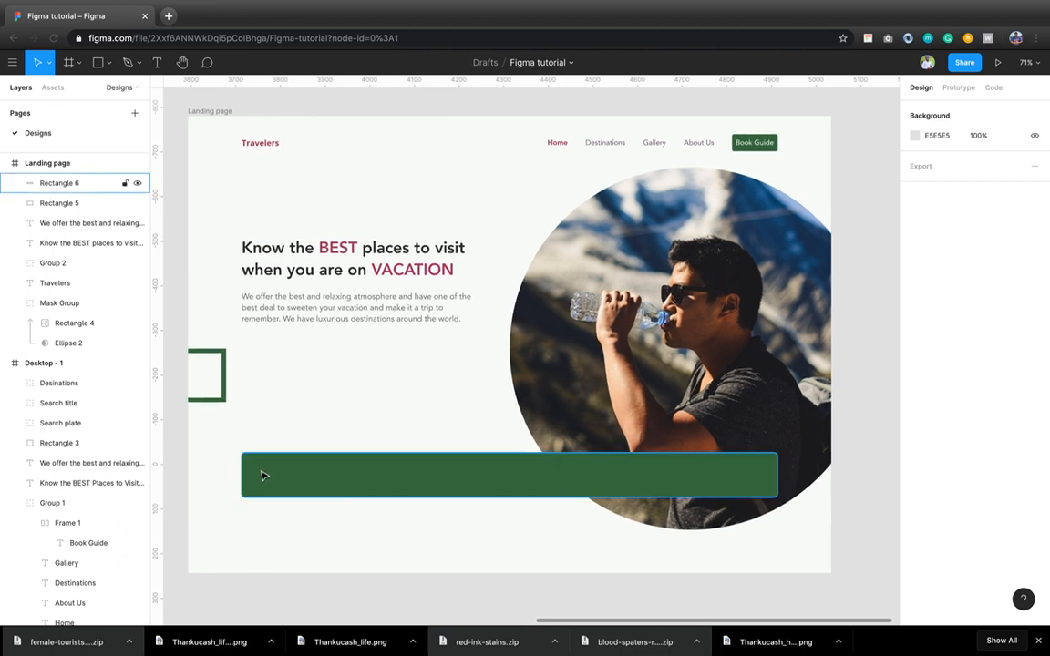
{"action": "left_click", "coordinate": [105, 63]}
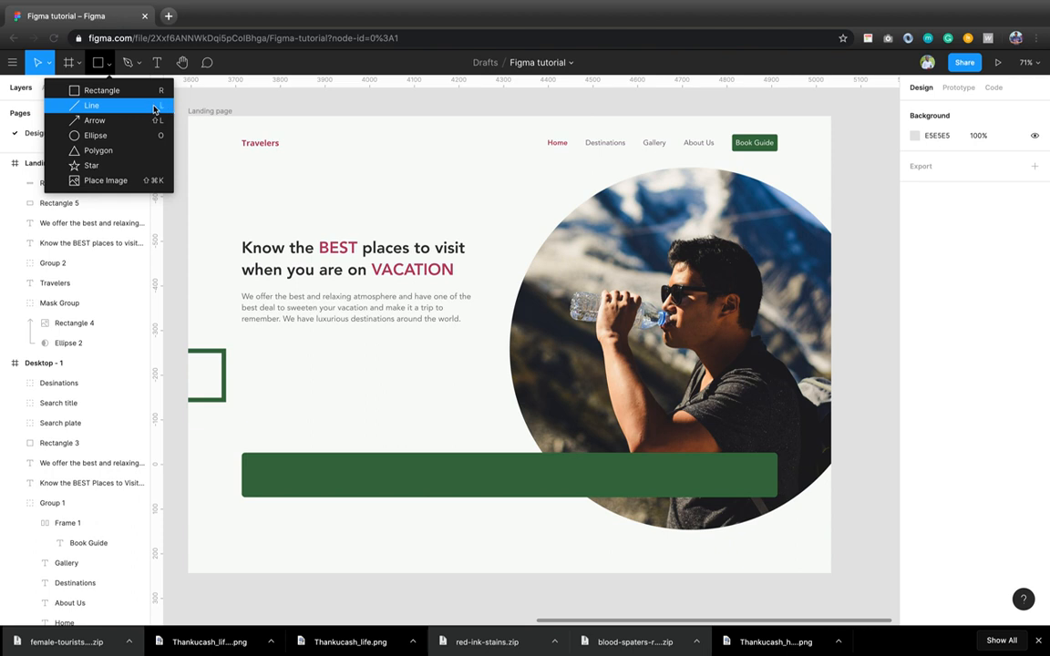
{"action": "left_click", "coordinate": [141, 108]}
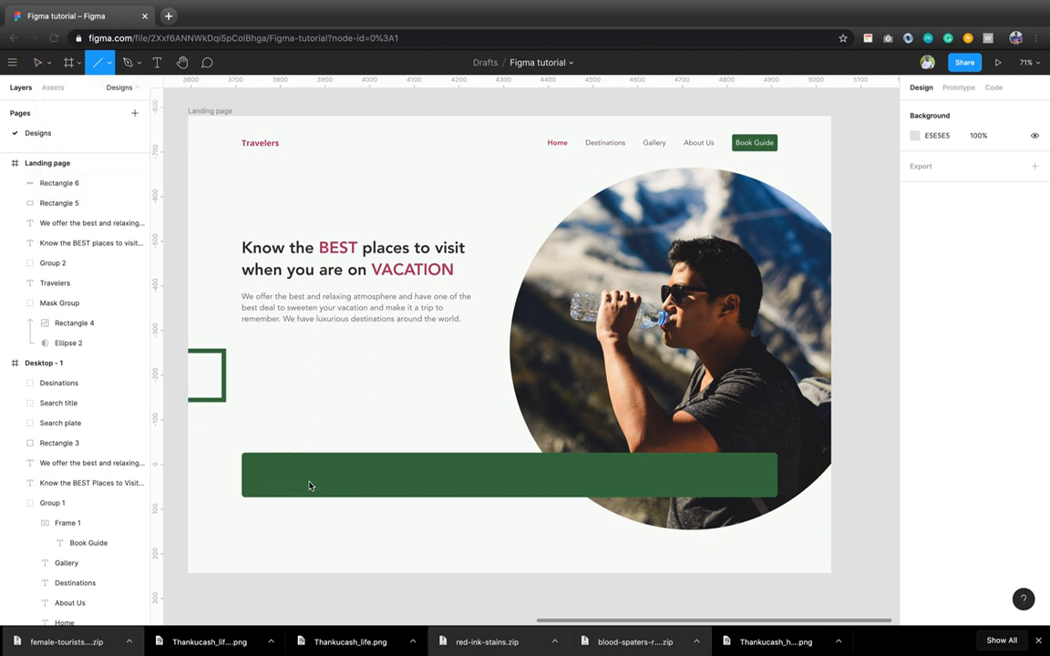
{"action": "left_click_drag", "start_coordinate": [257, 479], "coordinate": [371, 485]}
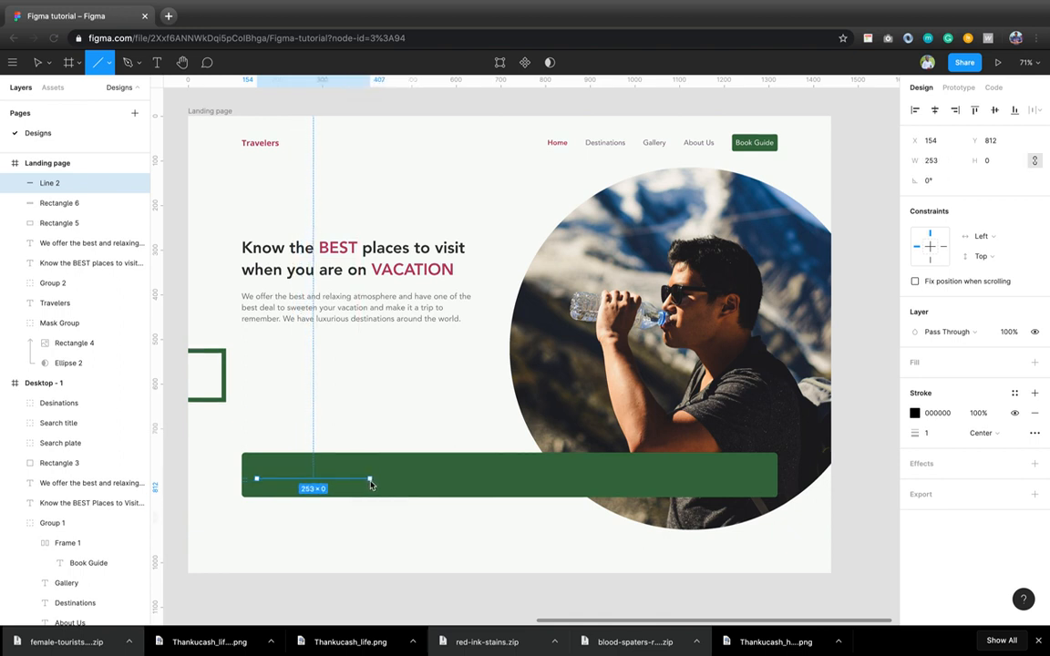
{"action": "left_click_drag", "start_coordinate": [371, 485], "coordinate": [370, 481]}
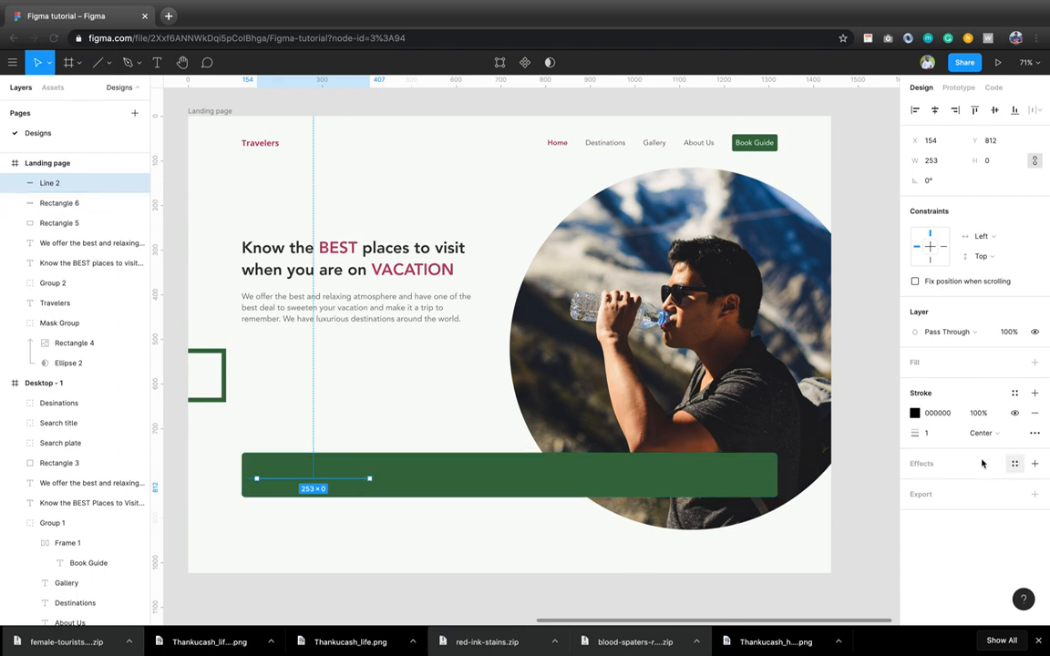
- Set the line's stroke color to white FFFFFF and shift the line to X 158, Y 814
{"action": "left_click", "coordinate": [956, 419]}
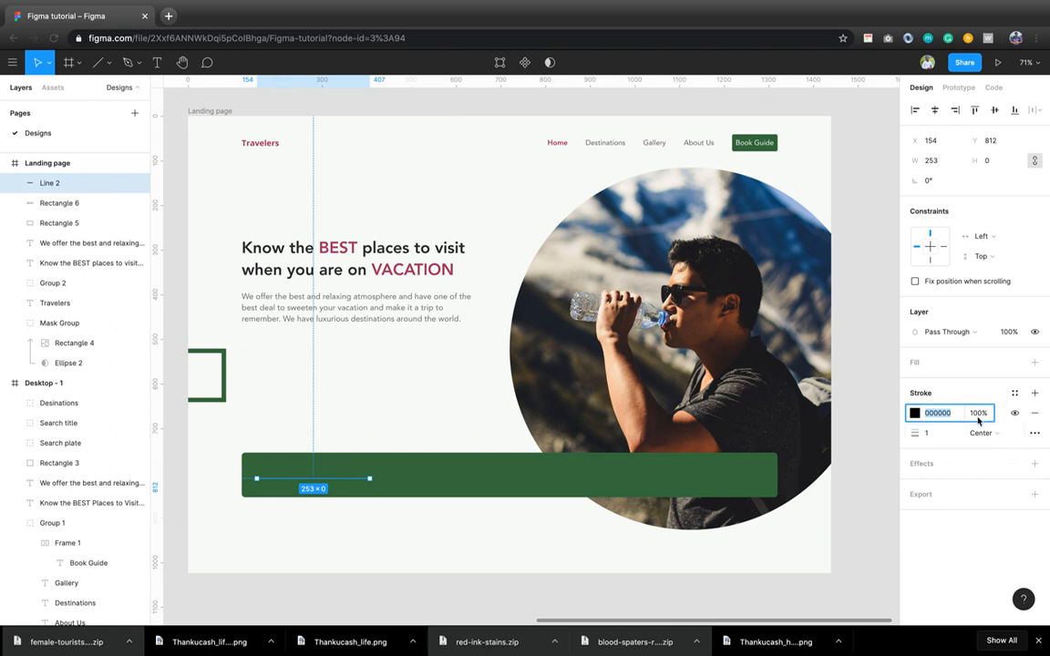
{"action": "type", "text": "FFF"}
{"action": "key", "text": "Return"}
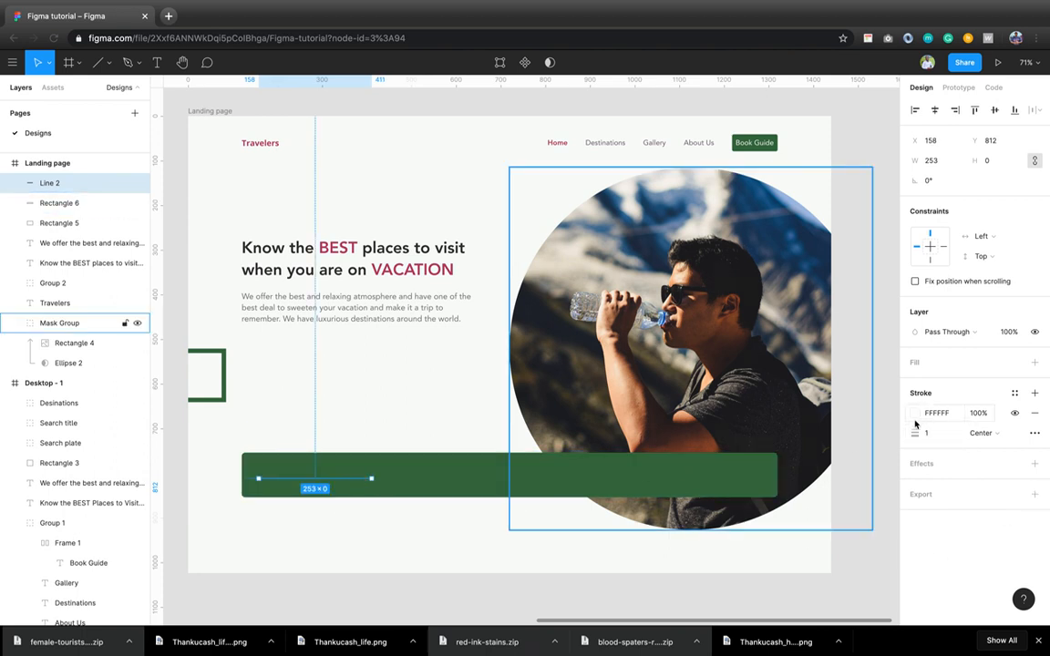
{"action": "key", "text": "Down"}
{"action": "key", "text": "Down"}
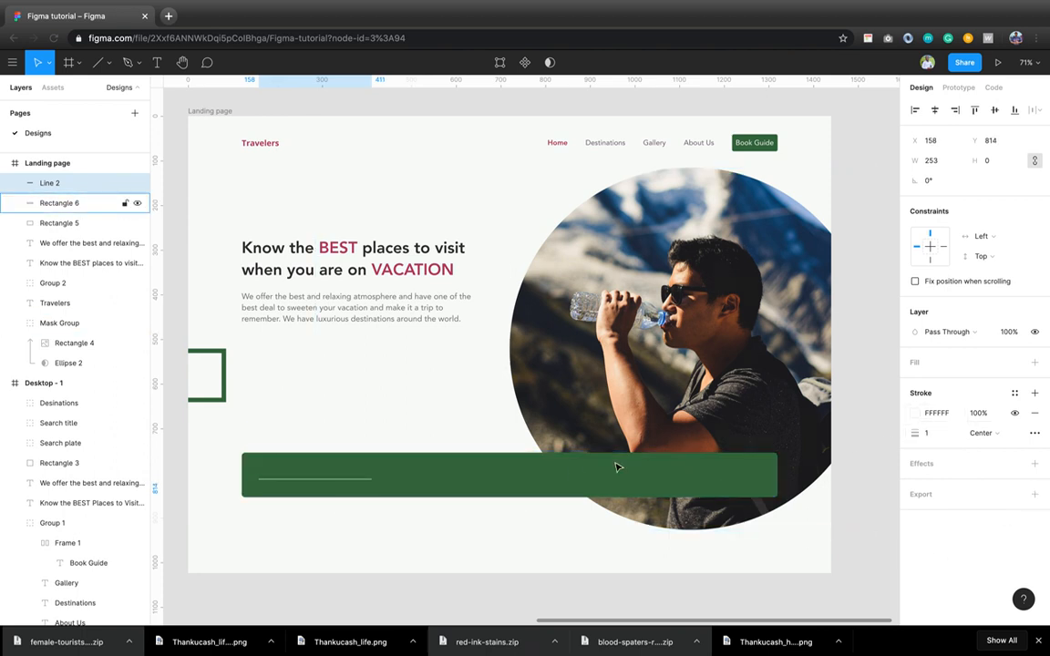
- Add the text label "Country" just above the start of the white line in the green bar
{"action": "scroll", "coordinate": [251, 481], "scroll_direction": "left", "scroll_amount": 2}
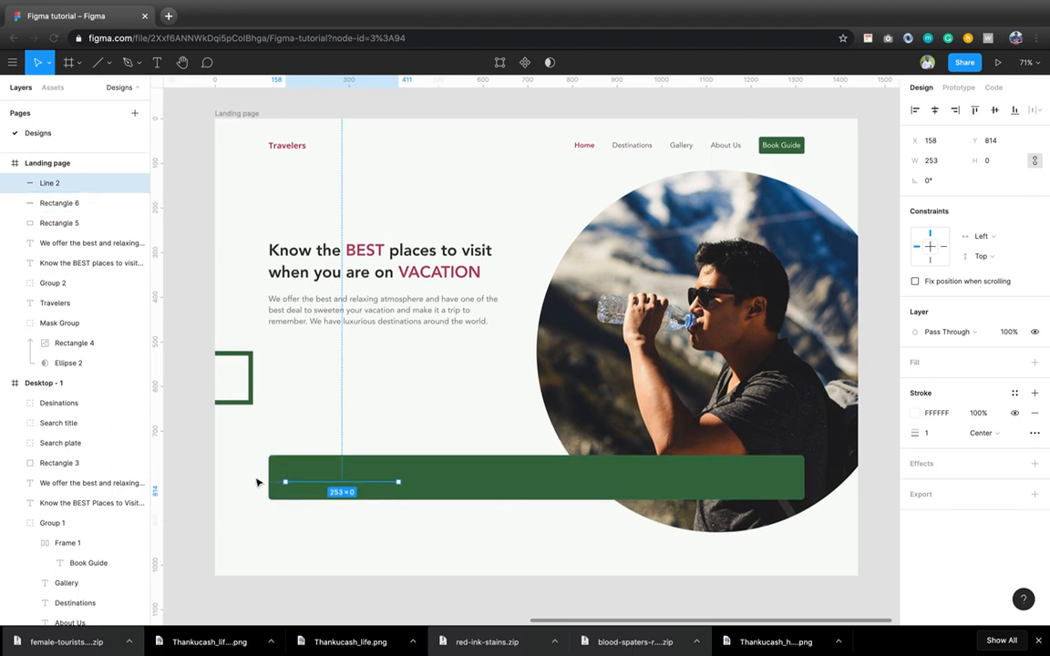
{"action": "scroll", "coordinate": [307, 475], "scroll_direction": "up", "scroll_amount": 5}
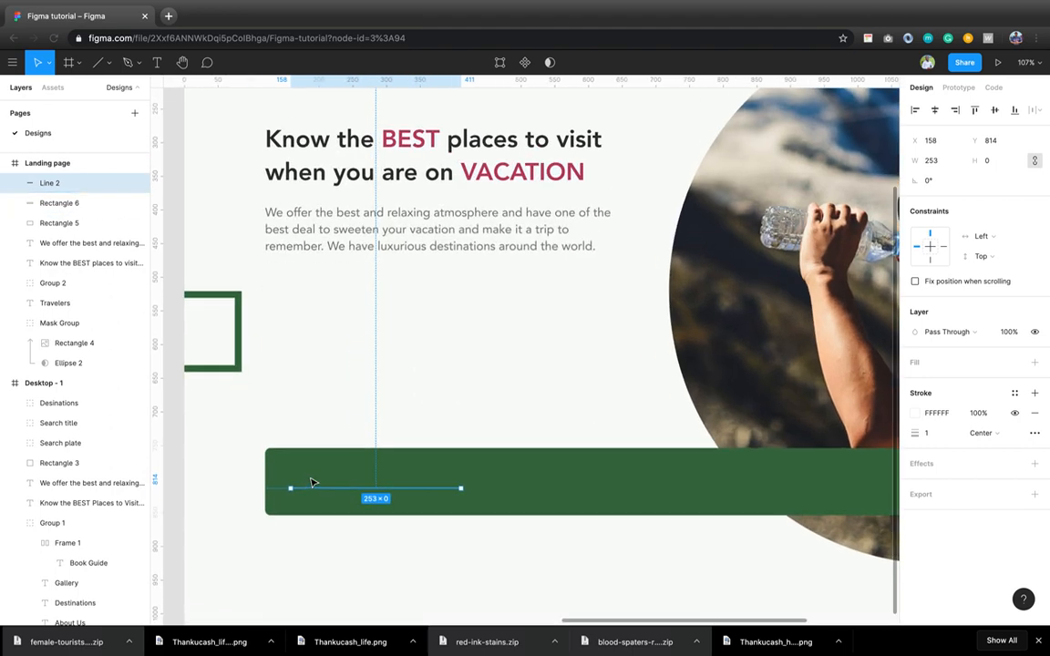
{"action": "key", "text": "t"}
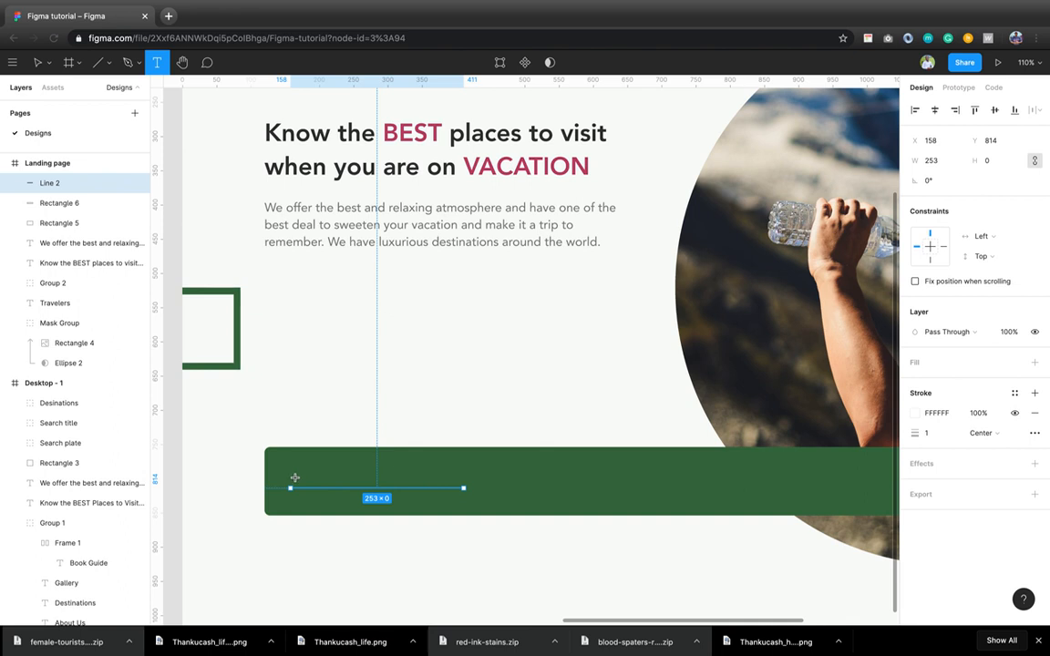
{"action": "left_click", "coordinate": [506, 487]}
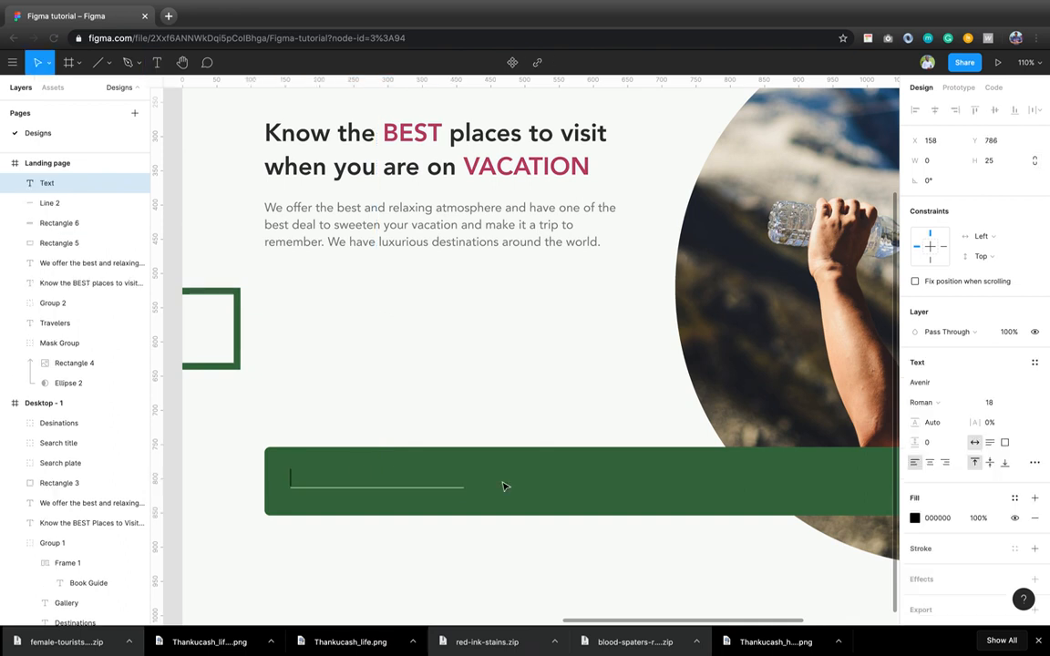
{"action": "type", "text": "COUNT"}
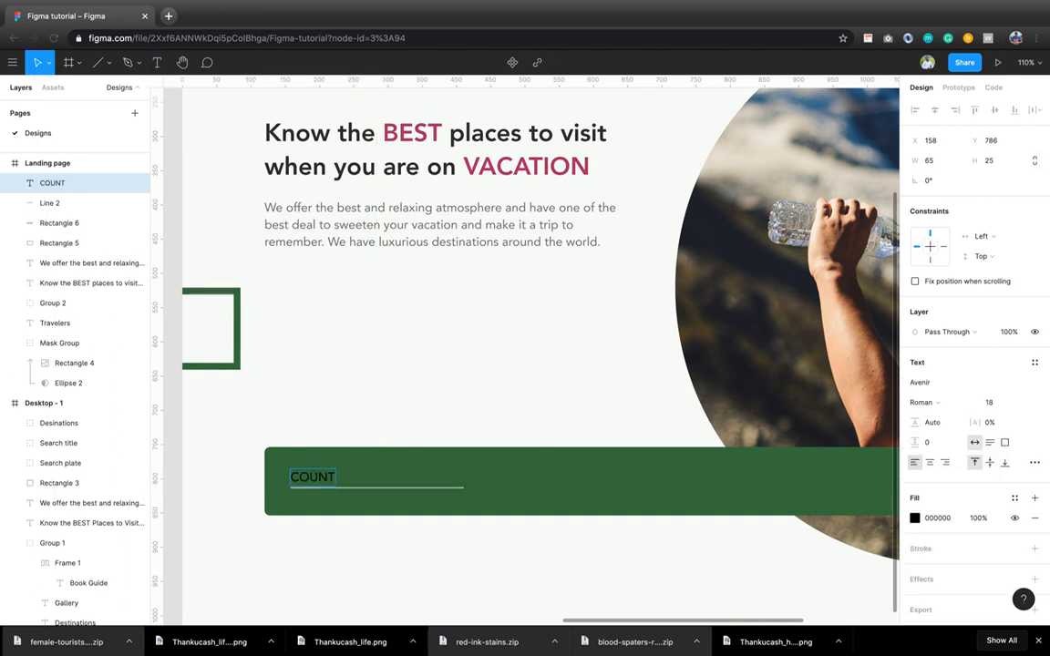
{"action": "type", "text": "RY"}
{"action": "key", "text": "BackSpace"}
{"action": "key", "text": "BackSpace"}
{"action": "key", "text": "BackSpace"}
{"action": "key", "text": "BackSpace"}
{"action": "key", "text": "BackSpace"}
{"action": "type", "text": "ountry"}
{"action": "key", "text": "Escape"}
- Set the Country label's fill to FFFFFF and raise it to Y 781, leaving a gap of 8 above the line
{"action": "left_click", "coordinate": [936, 517]}
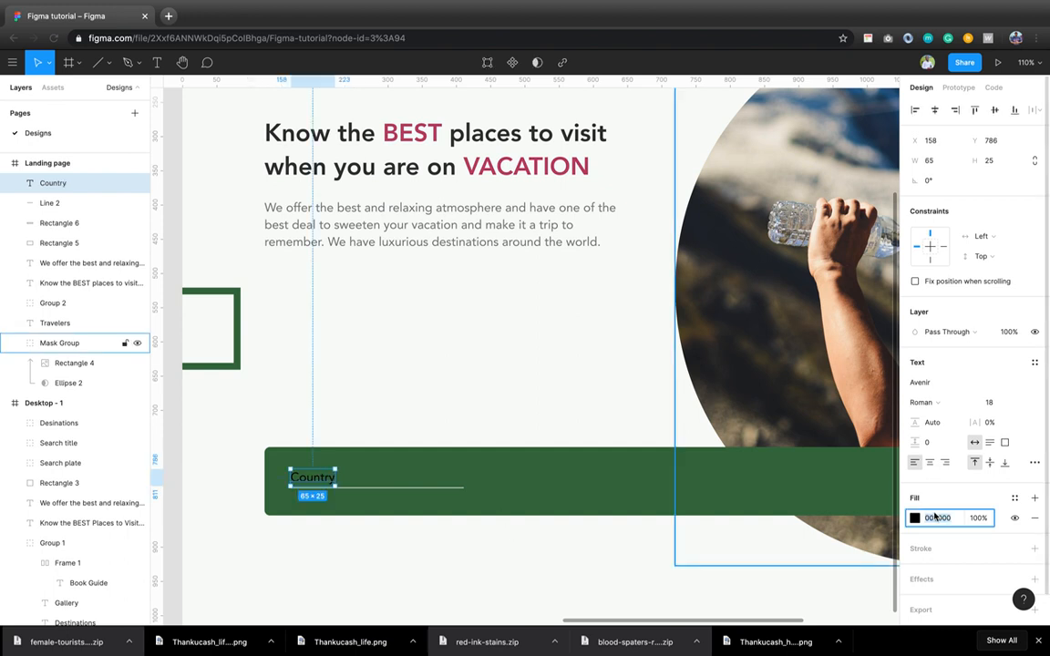
{"action": "type", "text": "FFFFFF"}
{"action": "key", "text": "Return"}
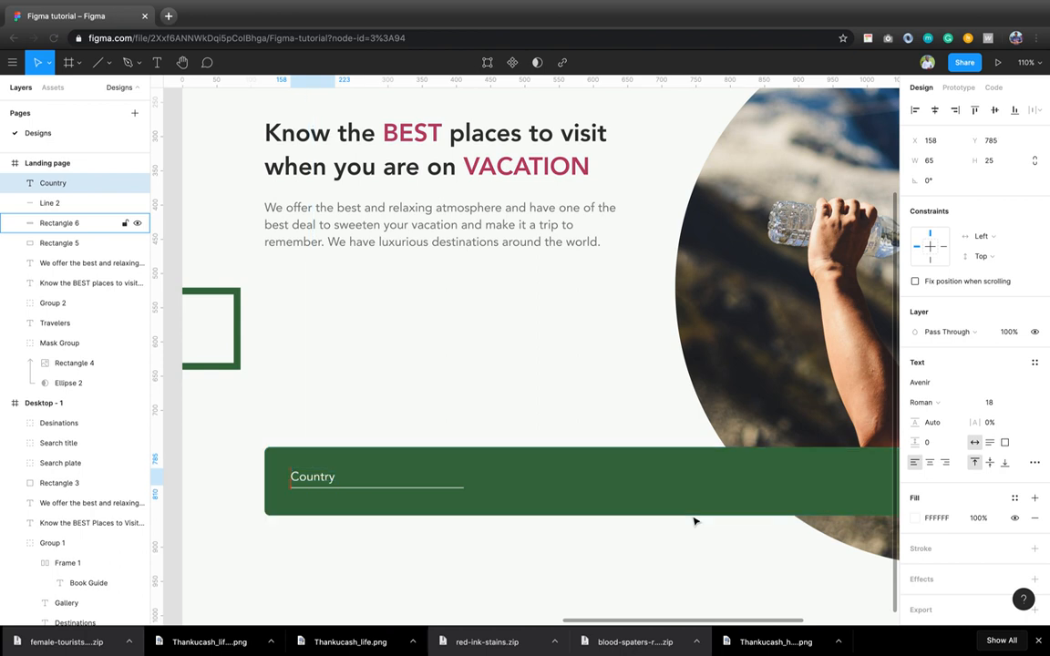
{"action": "key", "text": "Up"}
{"action": "key", "text": "Up"}
{"action": "key", "text": "Up"}
{"action": "key", "text": "Up"}
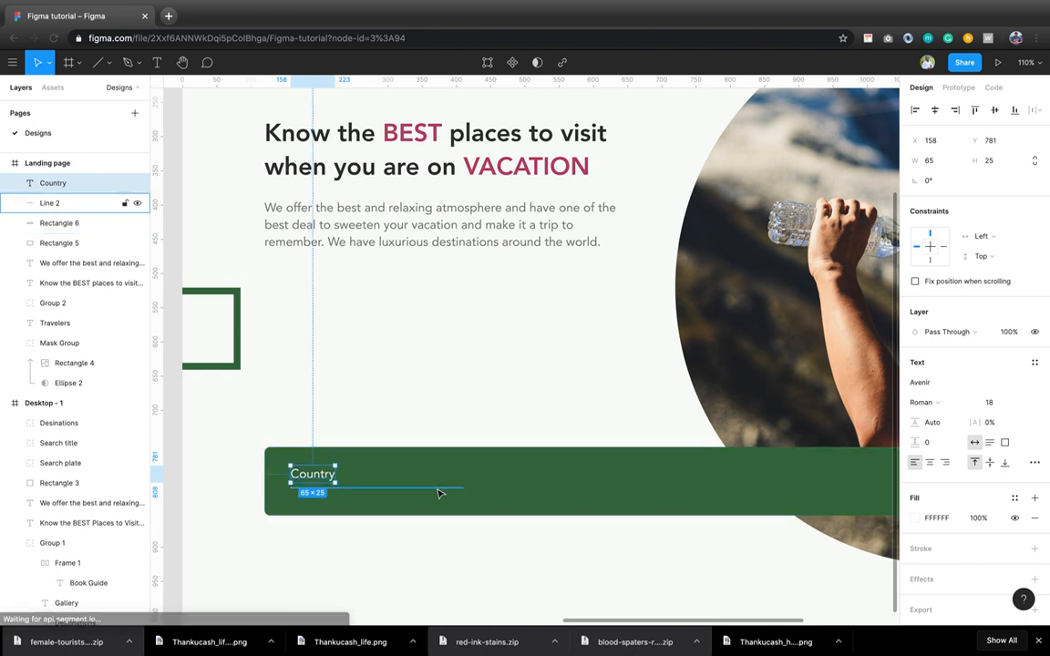
{"action": "left_click", "coordinate": [436, 489], "text": "shift"}
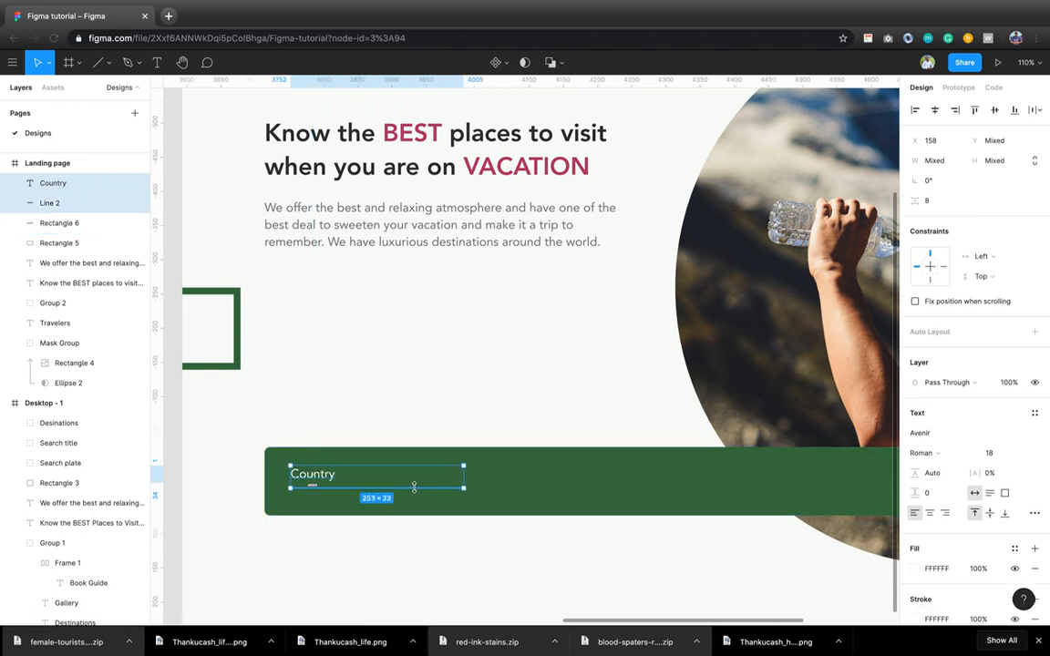
{"action": "left_click", "coordinate": [477, 562]}
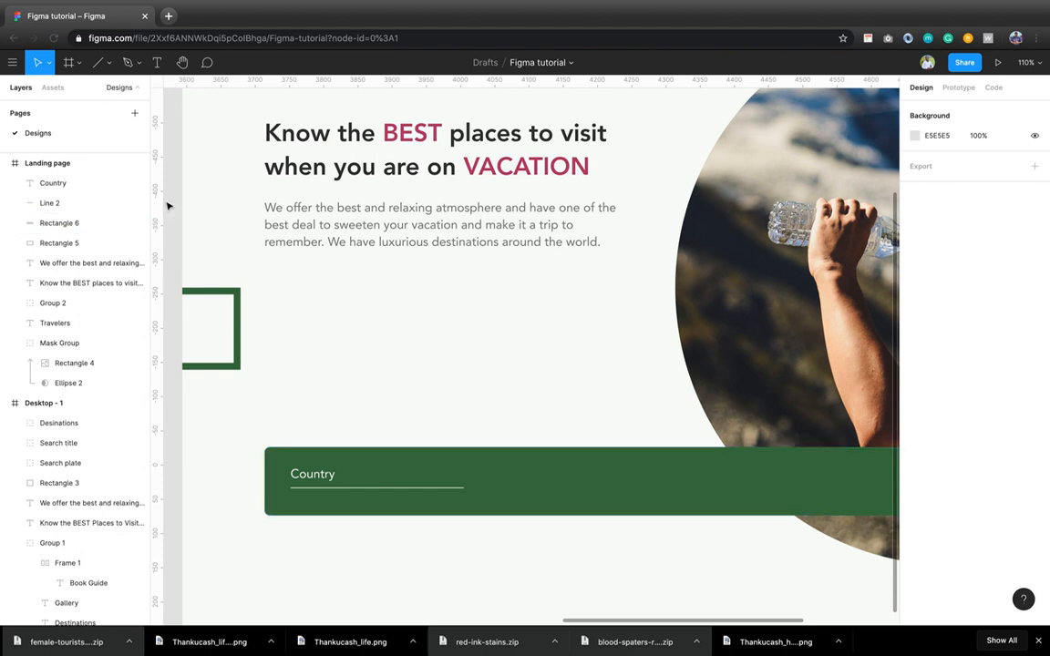
- Insert the chevron-down icon from the Feather Icons plugin, searching its library for "chev"
{"action": "right_click", "coordinate": [370, 562]}
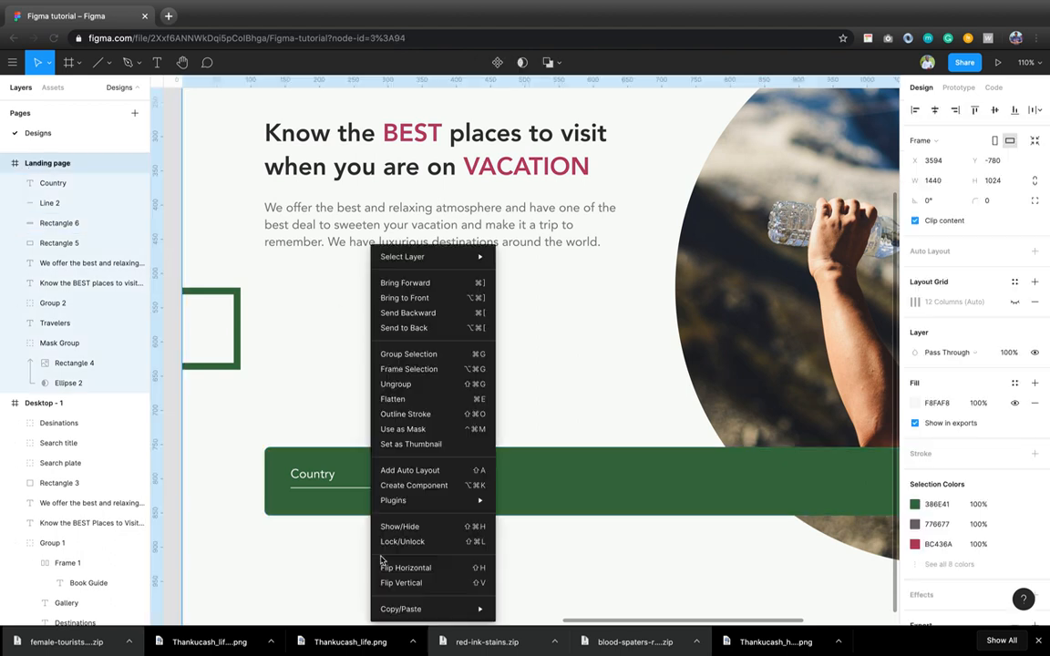
{"action": "mouse_move", "coordinate": [410, 500]}
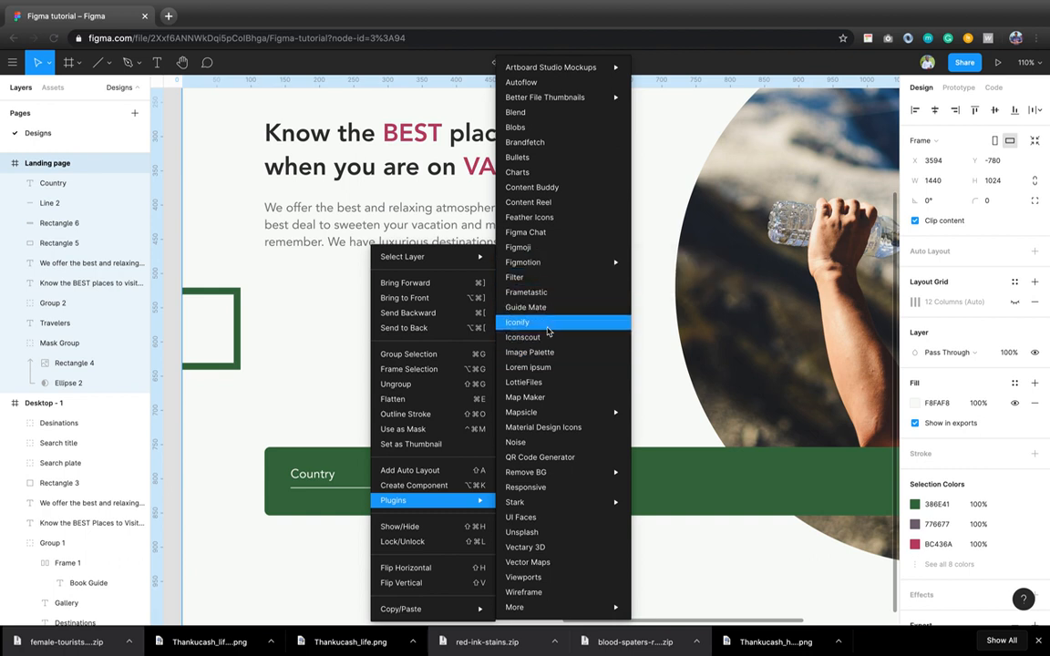
{"action": "left_click", "coordinate": [554, 217]}
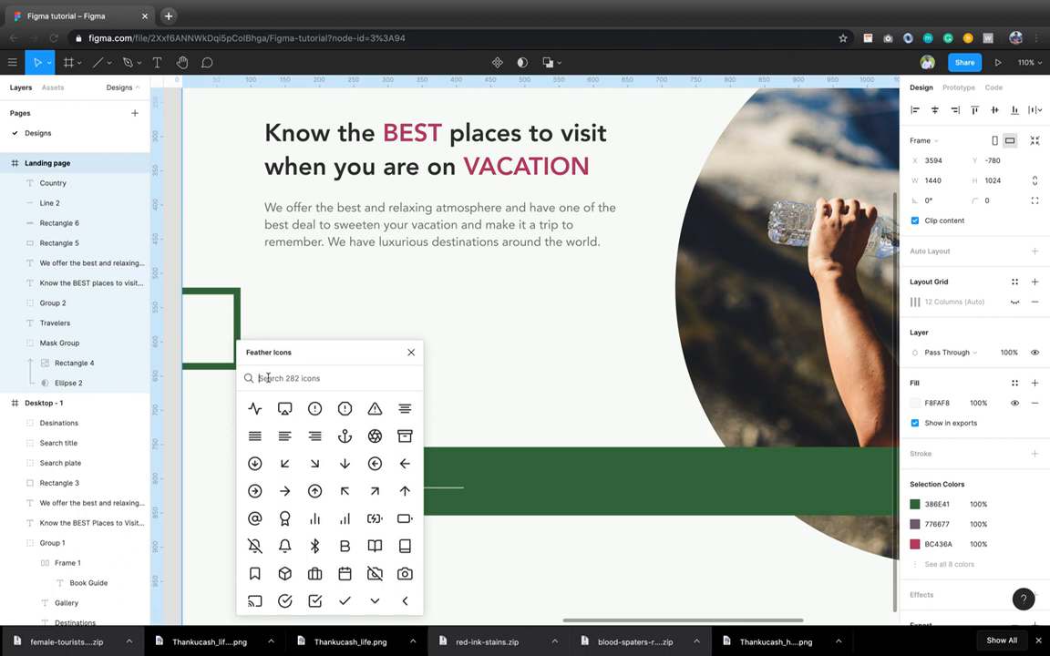
{"action": "type", "text": "chev"}
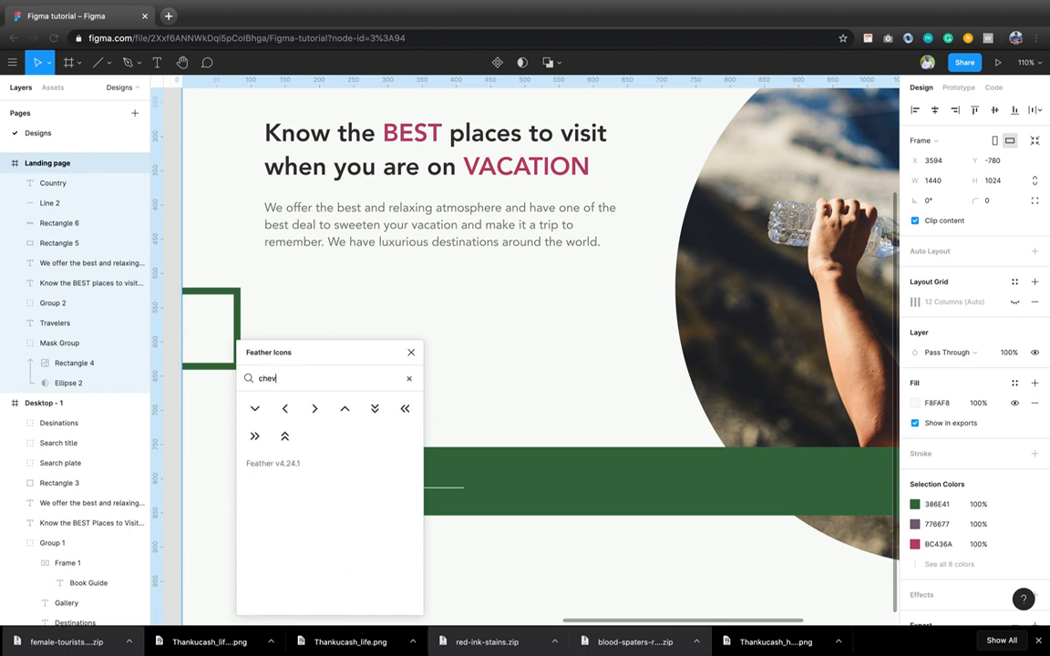
{"action": "left_click", "coordinate": [256, 410]}
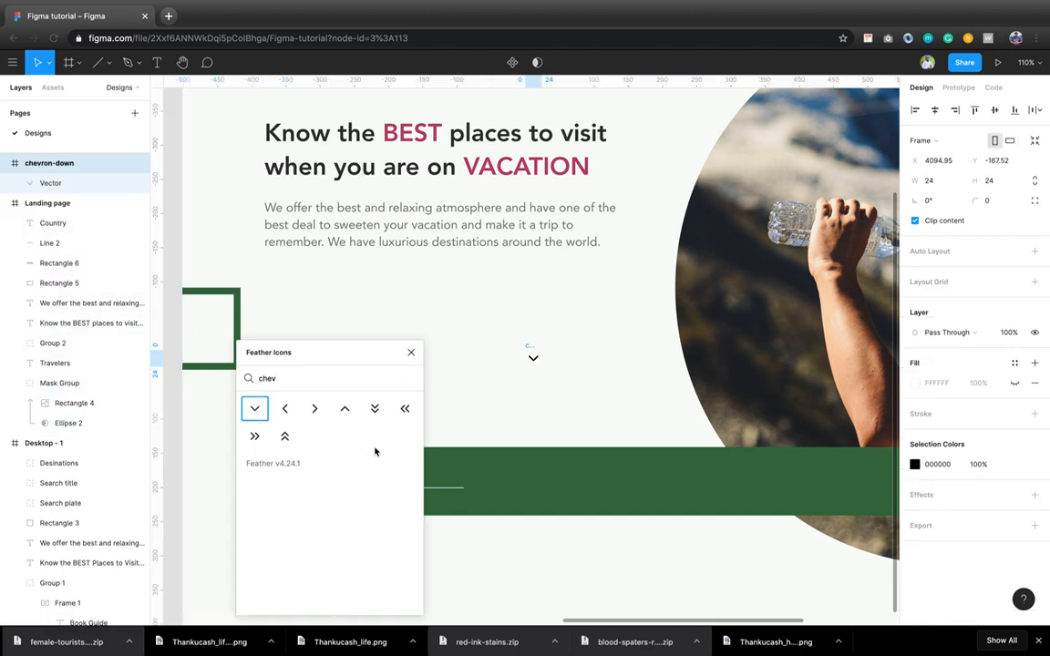
{"action": "left_click", "coordinate": [410, 352]}
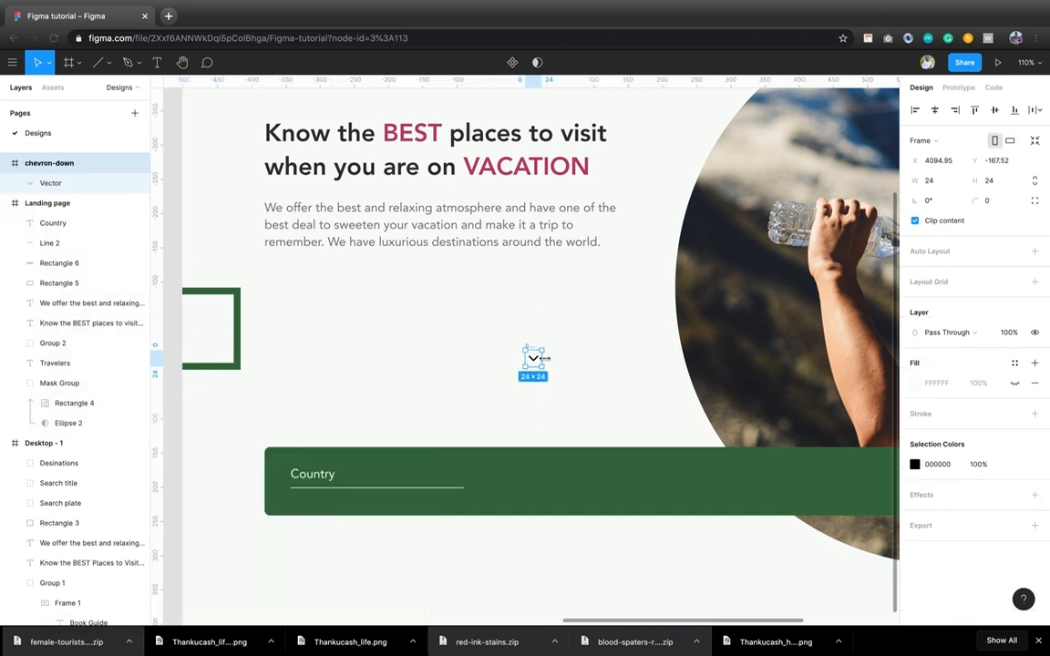
- Nest the chevron-down icon inside the Landing page frame
{"action": "scroll", "coordinate": [552, 353], "scroll_direction": "up", "scroll_amount": 5}
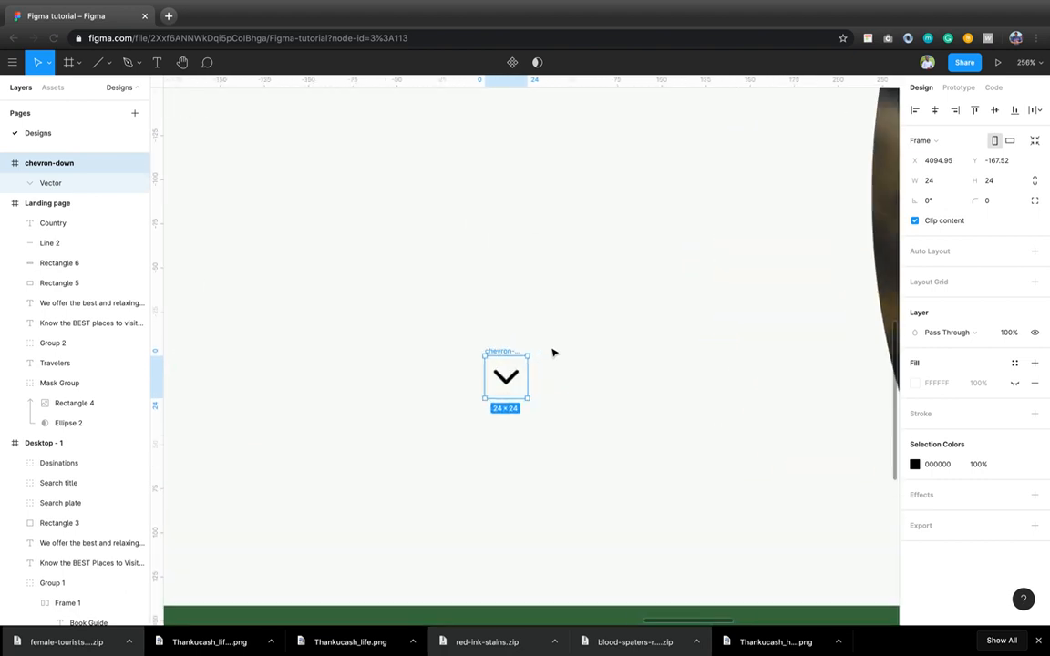
{"action": "scroll", "coordinate": [553, 353], "scroll_direction": "up", "scroll_amount": 4}
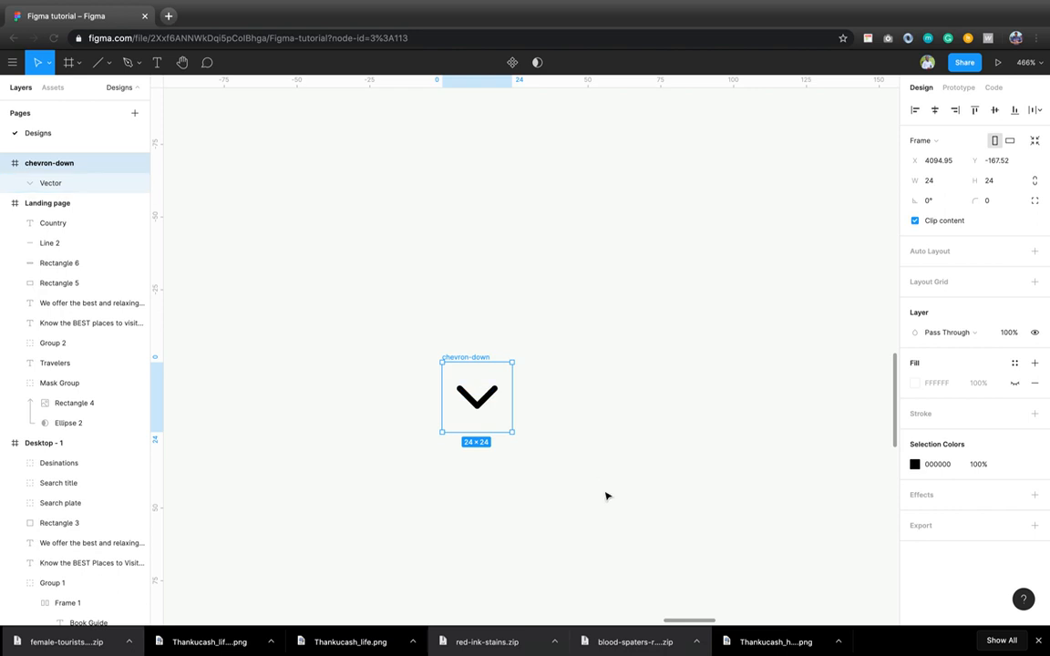
{"action": "scroll", "coordinate": [607, 503], "scroll_direction": "down", "scroll_amount": 3}
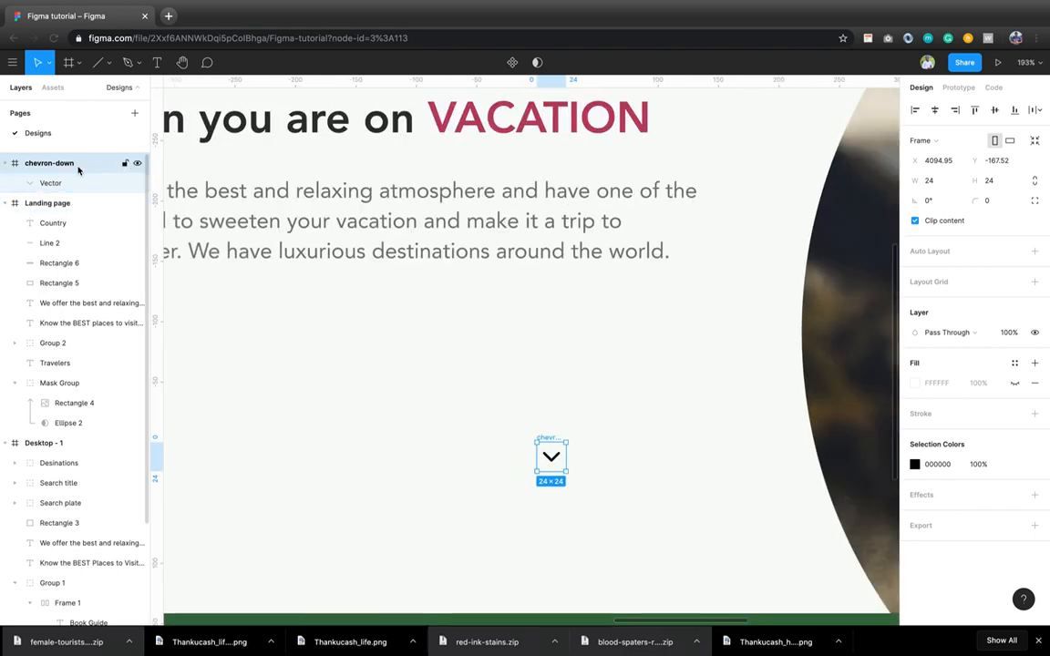
{"action": "left_click_drag", "start_coordinate": [79, 176], "coordinate": [74, 213]}
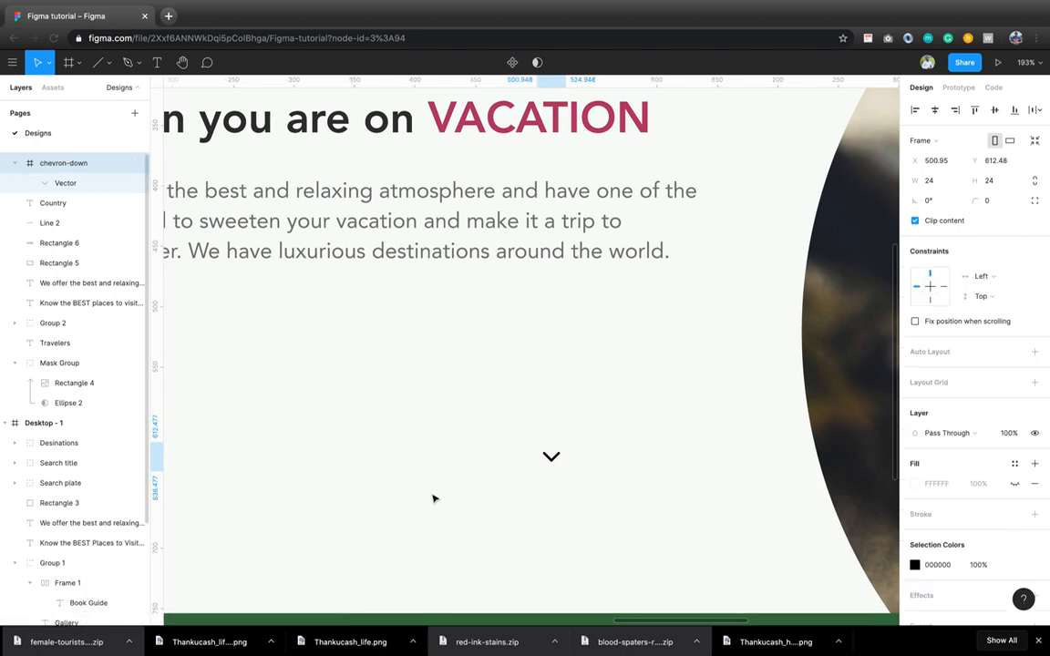
- Move the chevron-down icon into the green bar above the white line's right end, at X 377, Y 787
{"action": "scroll", "coordinate": [558, 485], "scroll_direction": "up", "scroll_amount": 5}
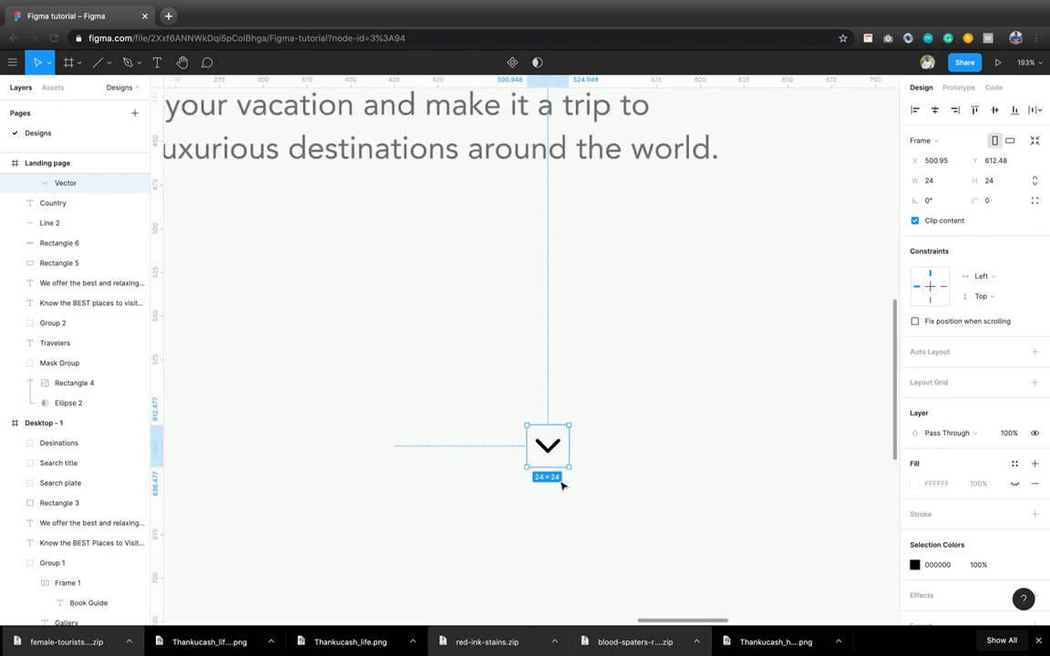
{"action": "scroll", "coordinate": [563, 486], "scroll_direction": "down", "scroll_amount": 5}
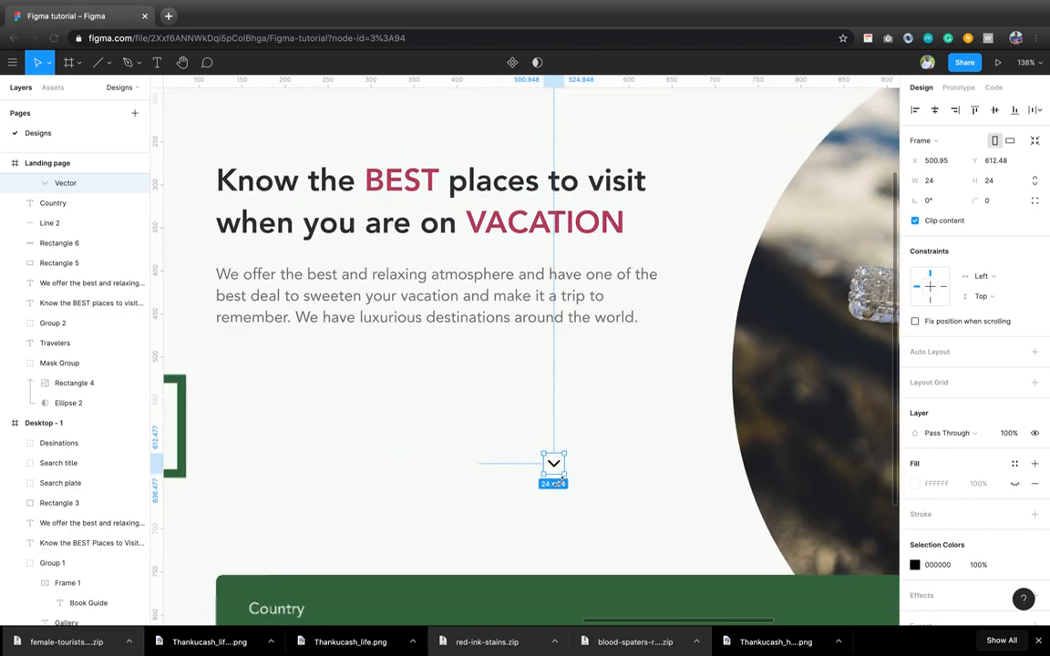
{"action": "scroll", "coordinate": [563, 486], "scroll_direction": "down", "scroll_amount": 2}
{"action": "scroll", "coordinate": [563, 486], "scroll_direction": "down", "scroll_amount": 1}
{"action": "scroll", "coordinate": [563, 486], "scroll_direction": "left", "scroll_amount": 1}
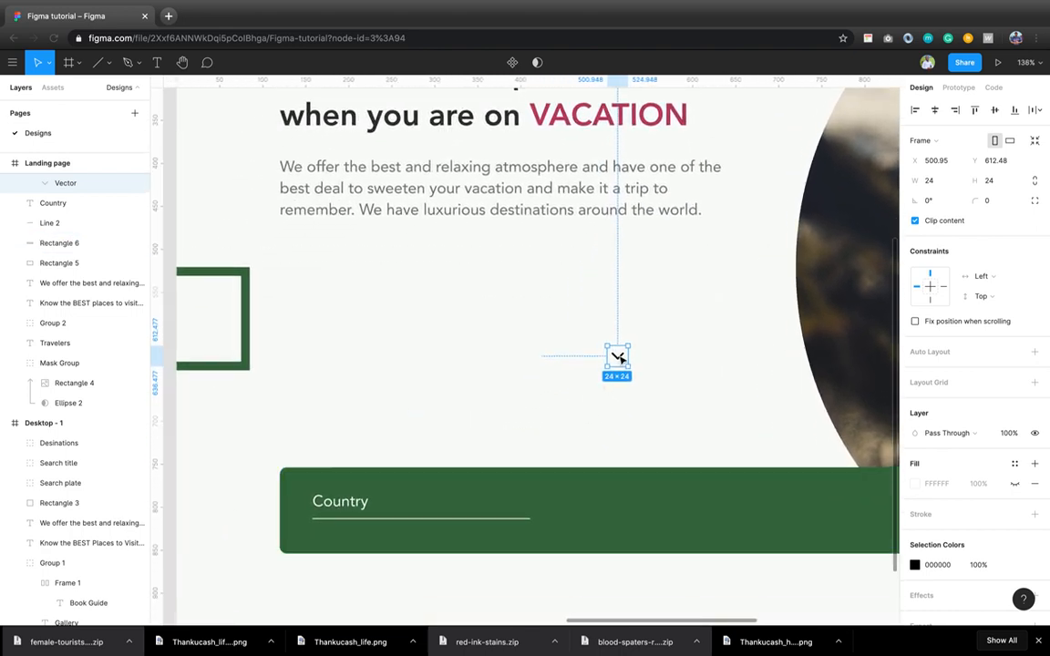
{"action": "left_click_drag", "start_coordinate": [618, 358], "coordinate": [513, 508]}
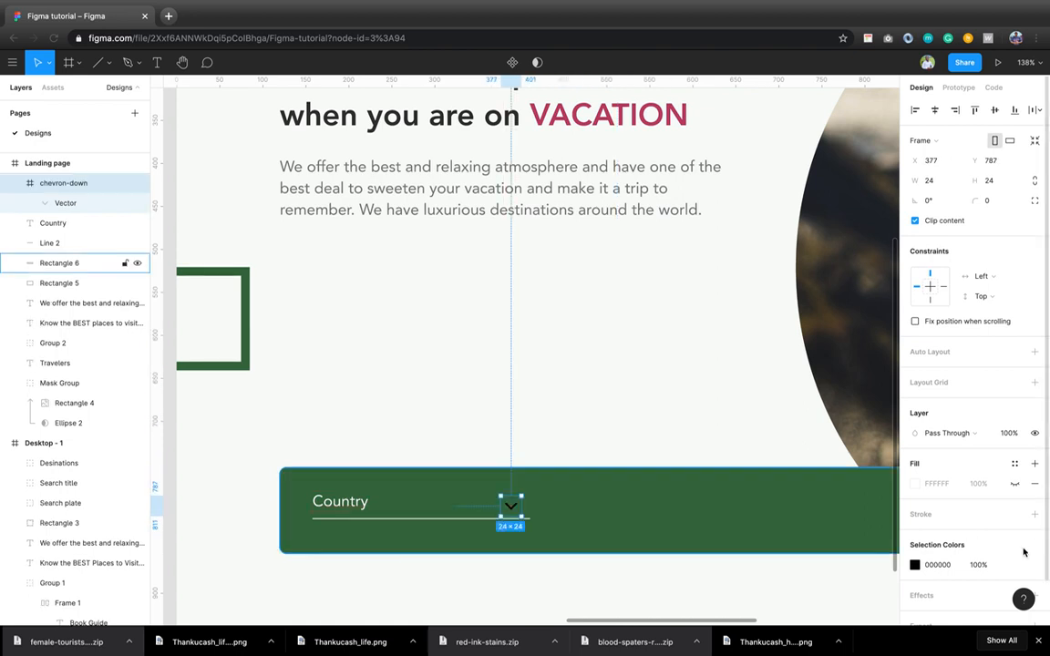
- Recolor the chevron-down icon to FFFFFF and raise it to Y 785
{"action": "left_click", "coordinate": [950, 564]}
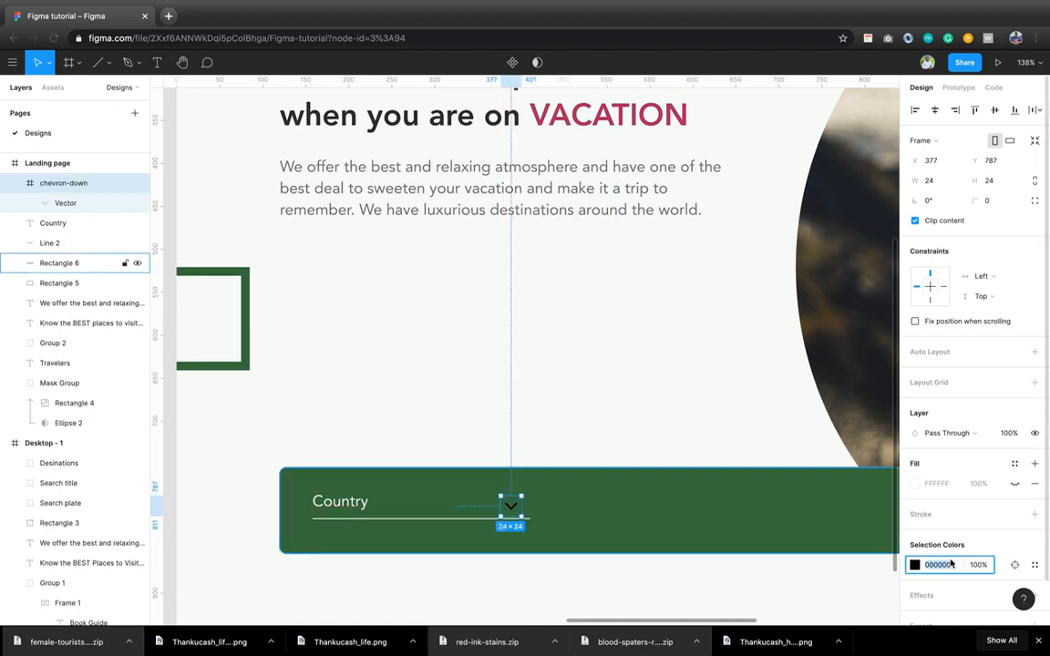
{"action": "type", "text": "FFFFFF"}
{"action": "key", "text": "Return"}
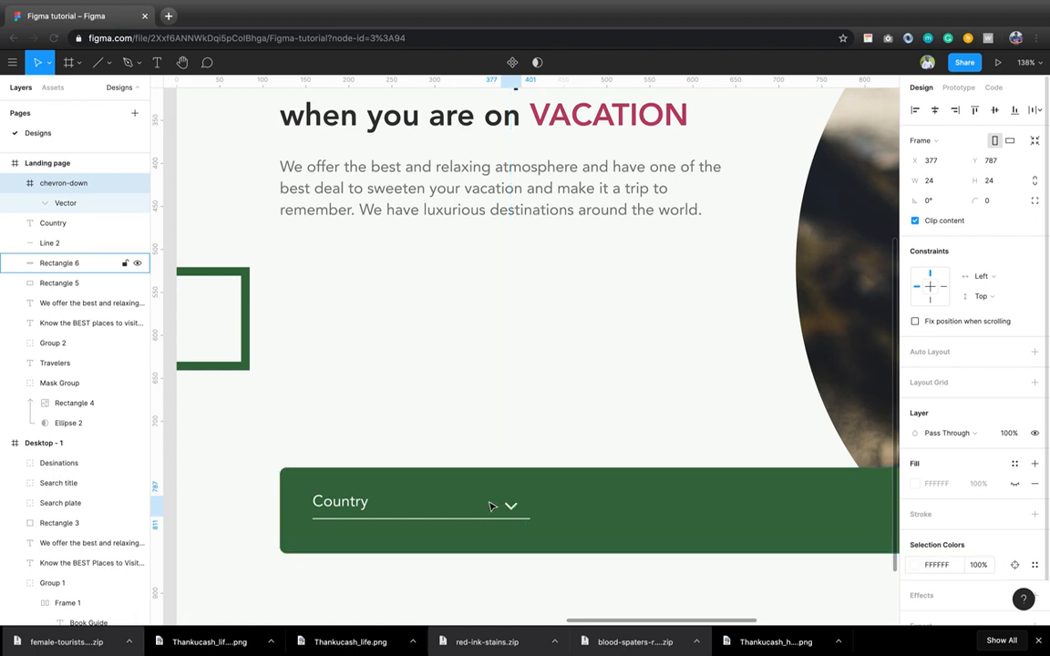
{"action": "left_click_drag", "start_coordinate": [511, 506], "coordinate": [510, 503]}
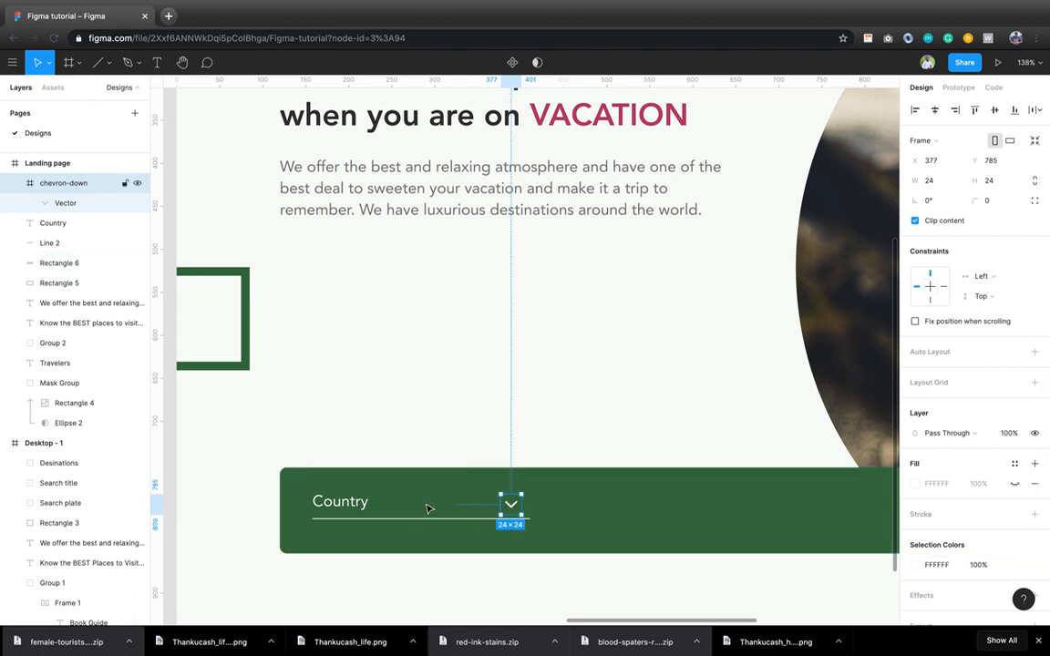
- Align the Country label and chevron by vertical centers with their group top at Y 781, and group them with the white line
{"action": "left_click", "coordinate": [362, 504], "text": "shift"}
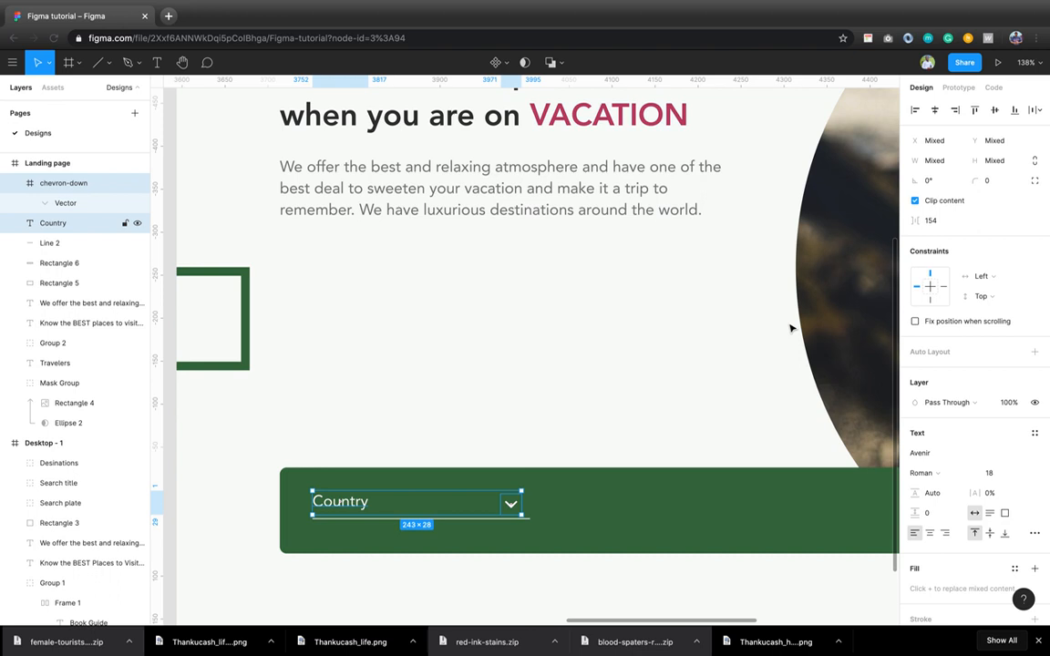
{"action": "left_click", "coordinate": [994, 111]}
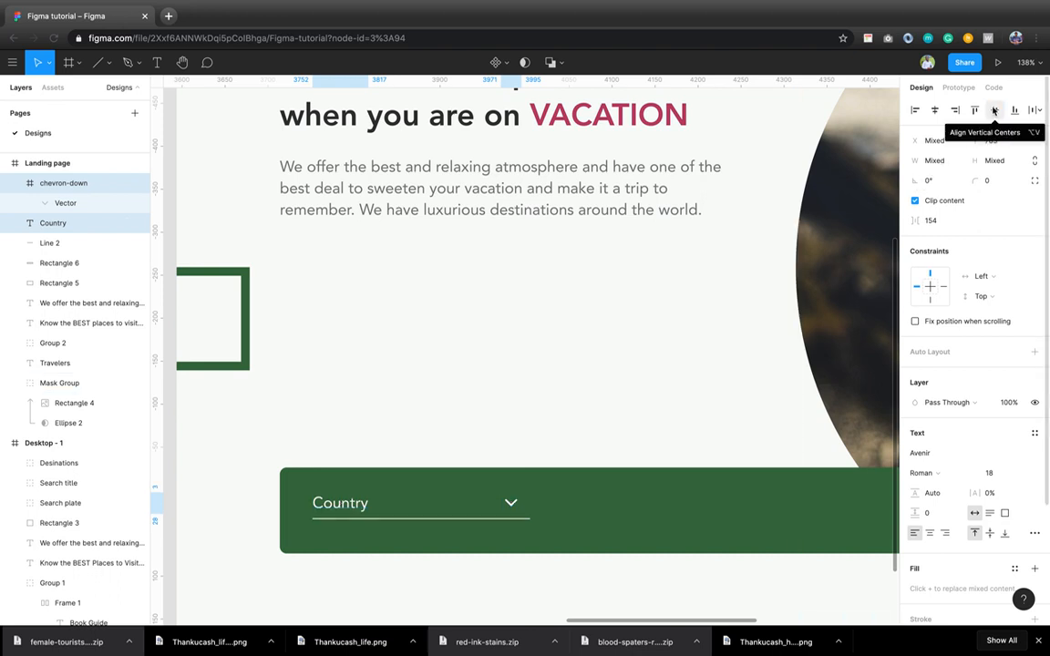
{"action": "left_click", "coordinate": [994, 110]}
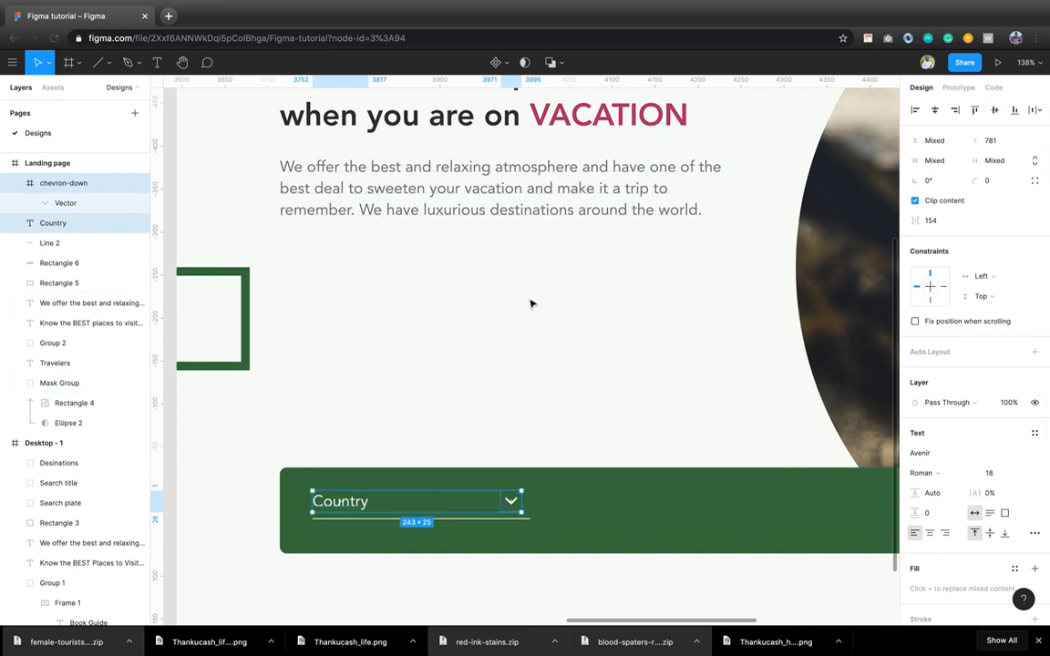
{"action": "left_click", "coordinate": [469, 520], "text": "shift"}
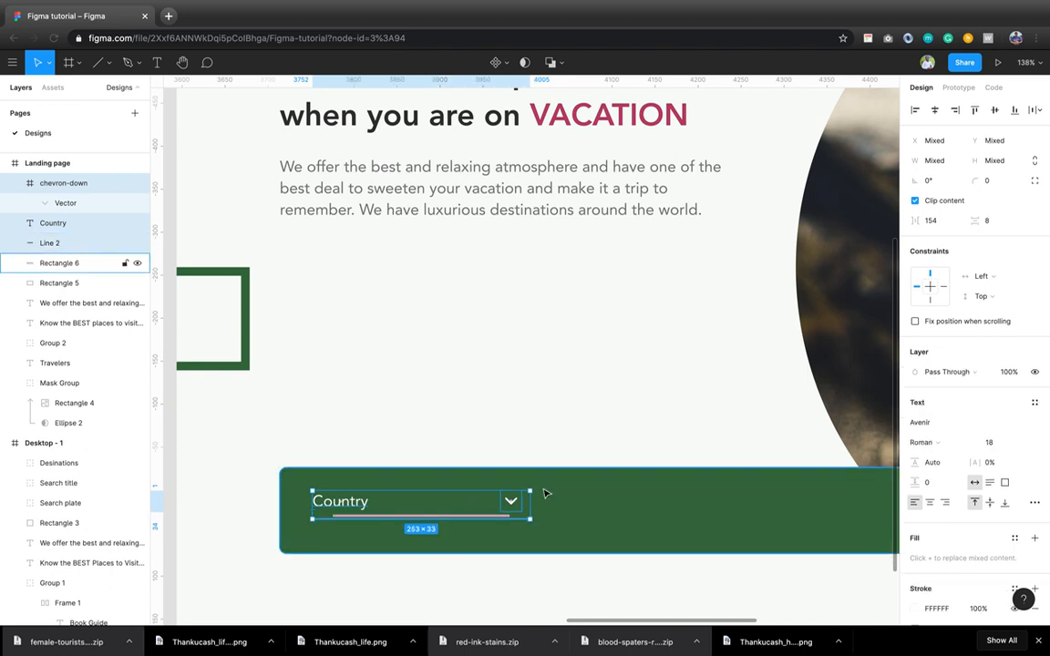
{"action": "key", "text": "super+g"}
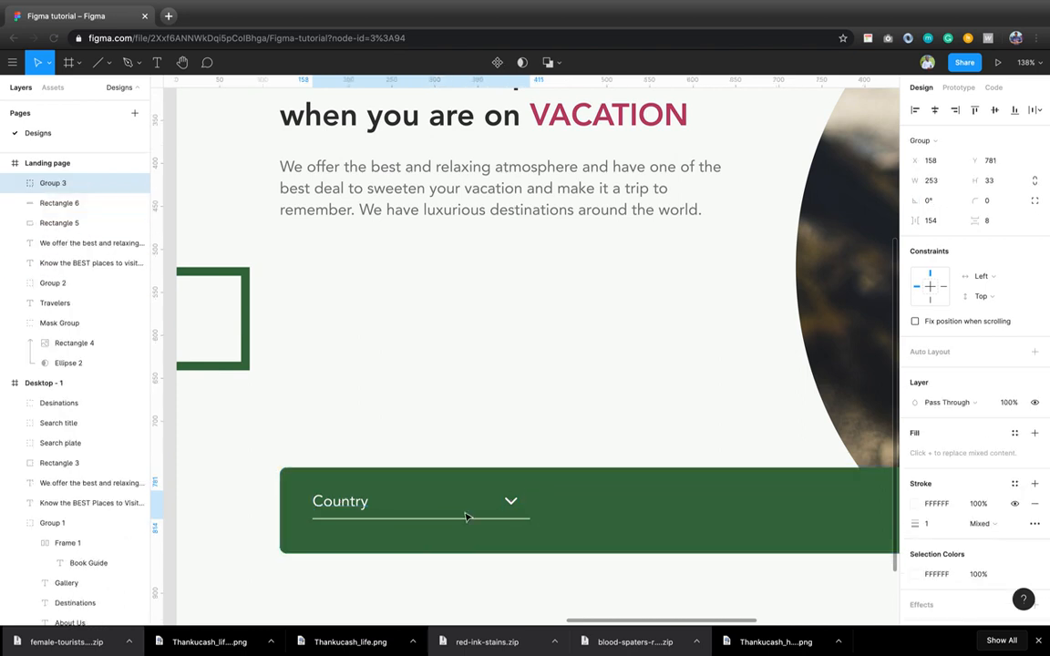
- Rename the group holding the label, chevron and line as Country
{"action": "double_click", "coordinate": [56, 186]}
{"action": "type", "text": "G"}
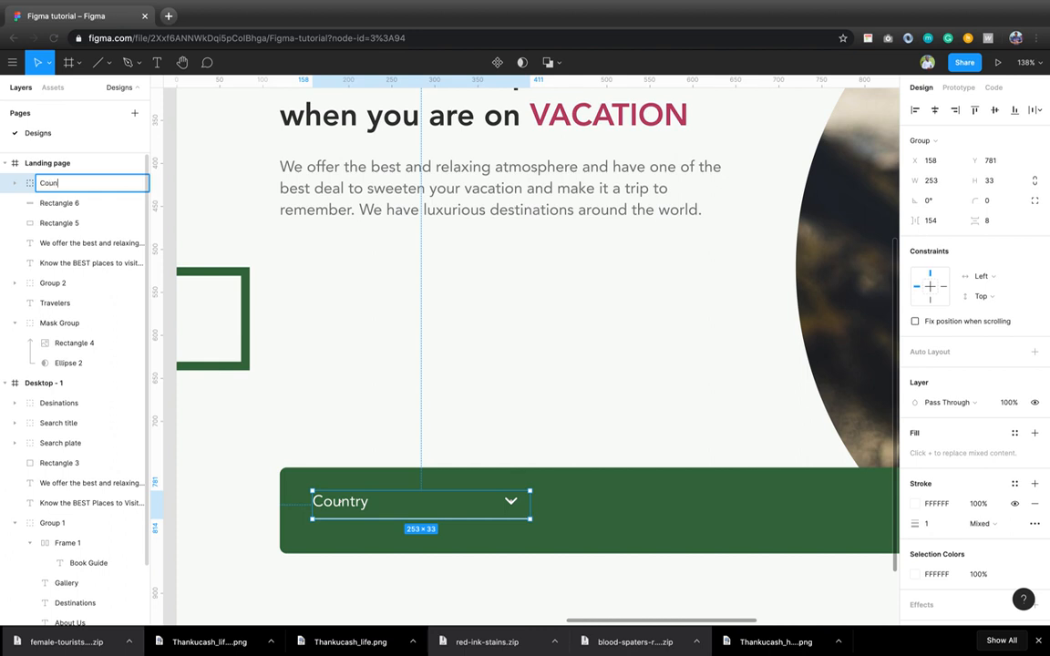
{"action": "key", "text": "Return"}
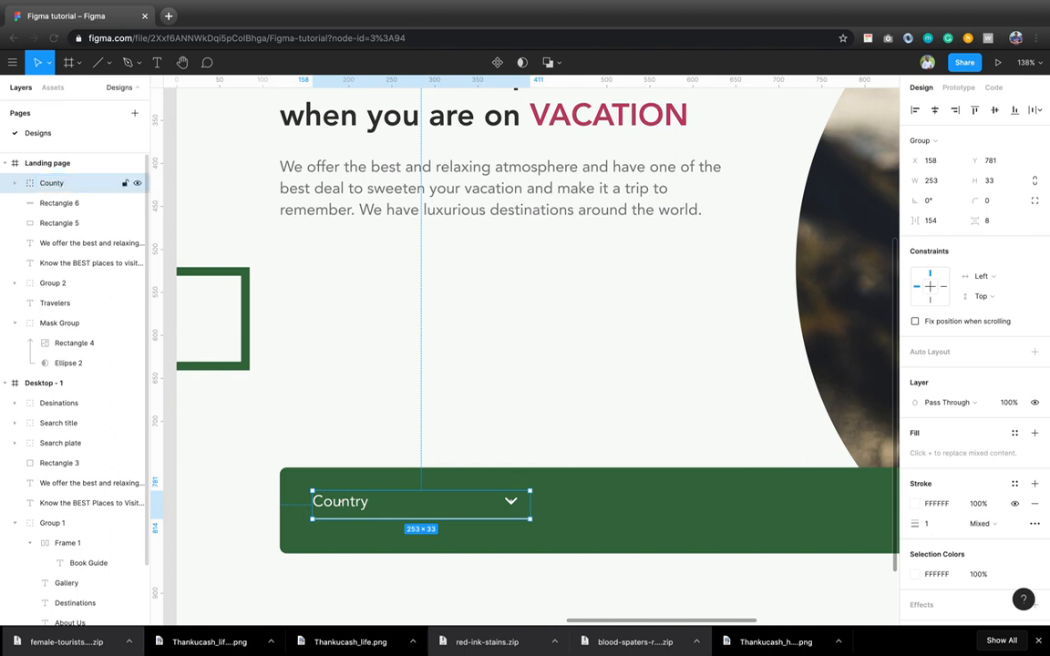
{"action": "key", "text": "Return"}
{"action": "left_click", "coordinate": [16, 184]}
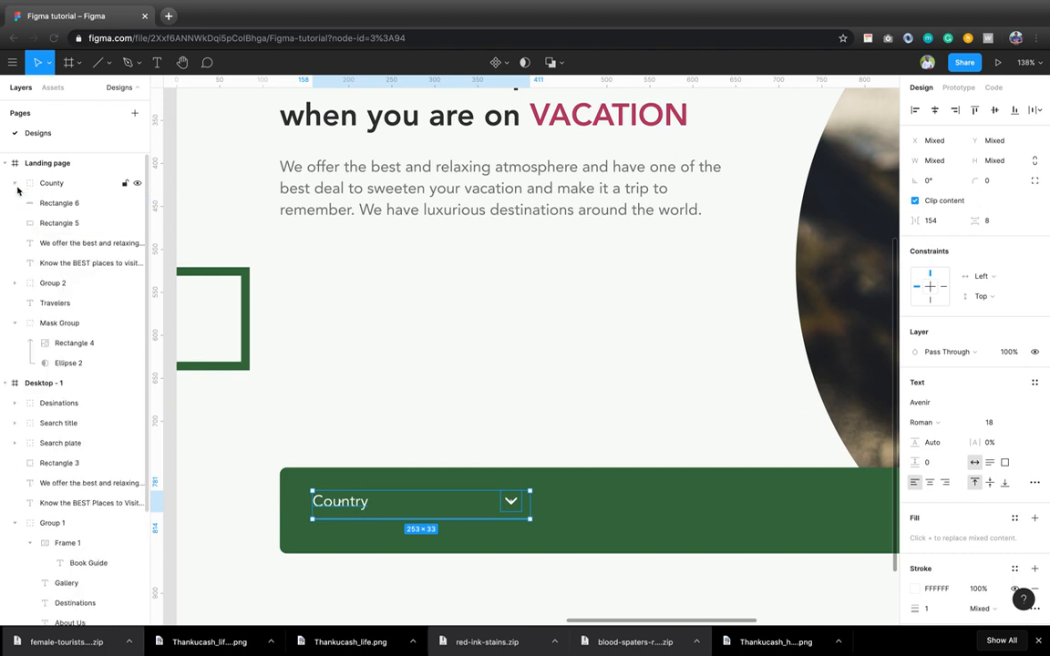
{"action": "double_click", "coordinate": [51, 184]}
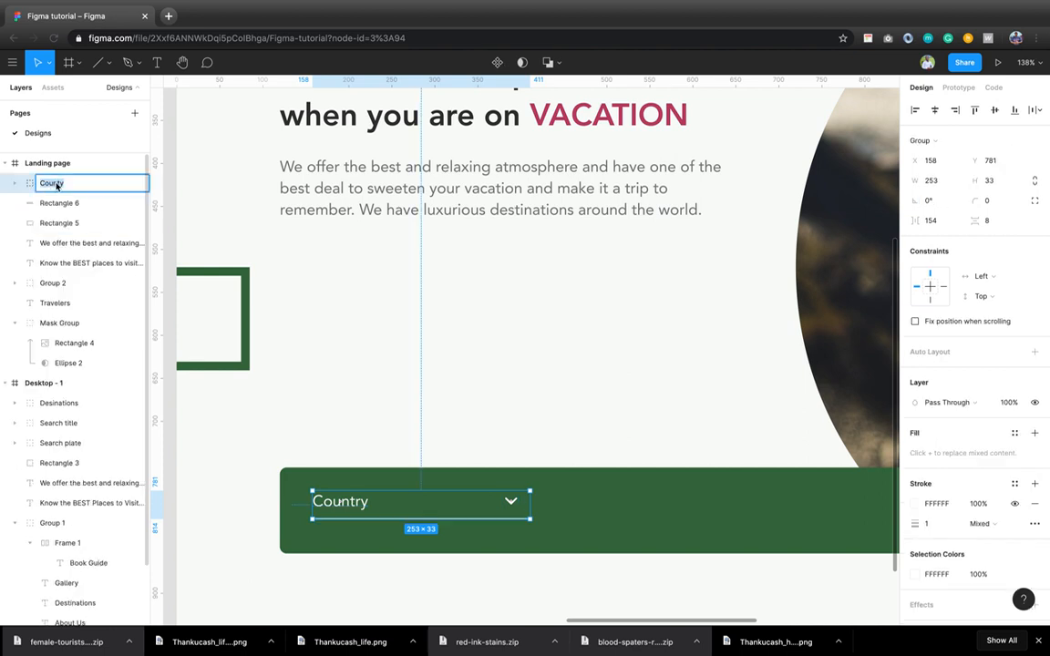
{"action": "left_click", "coordinate": [61, 187]}
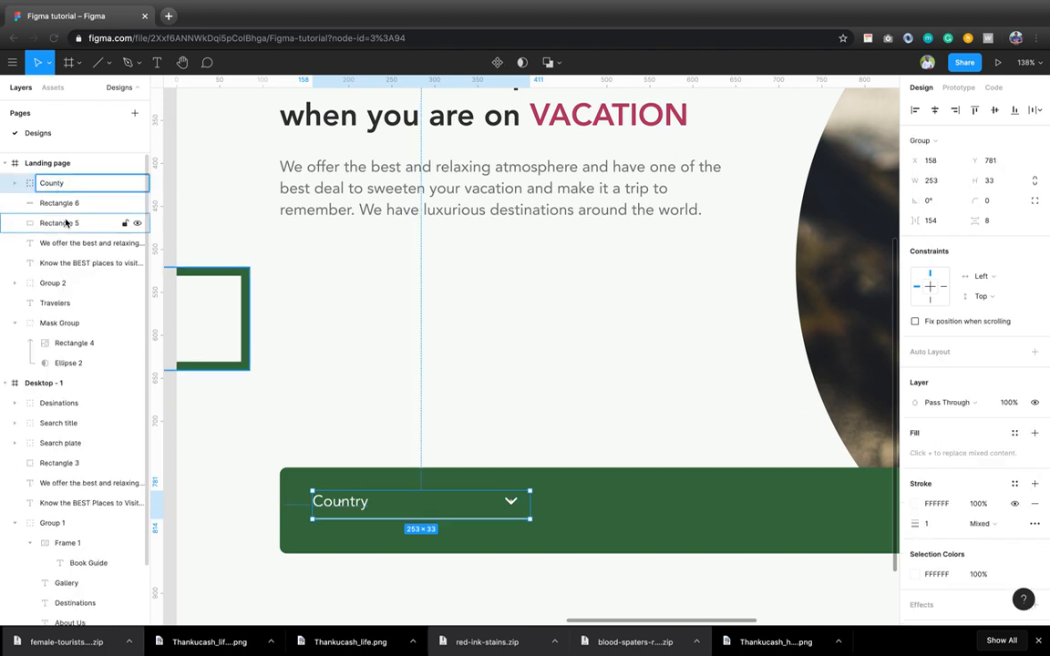
{"action": "left_click", "coordinate": [343, 381]}
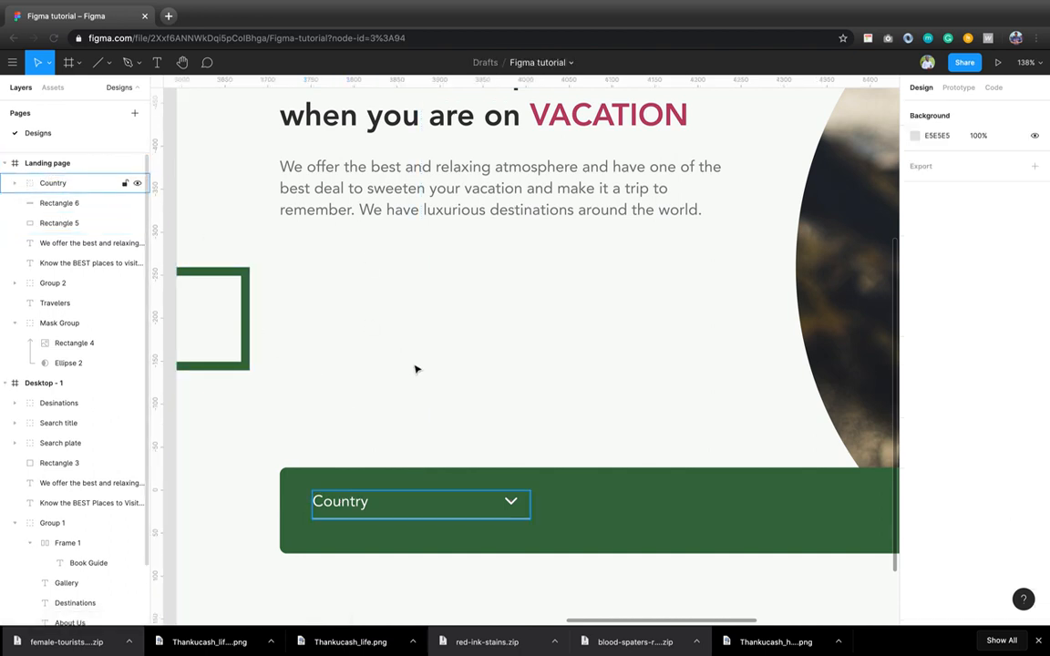
- Duplicate the Country field twice to its right along the green bar, placing the middle copy at X 459, Y 781
{"action": "left_click", "coordinate": [424, 500]}
{"action": "scroll", "coordinate": [450, 475], "scroll_direction": "down", "scroll_amount": 3}
{"action": "scroll", "coordinate": [447, 467], "scroll_direction": "right", "scroll_amount": 3}
{"action": "scroll", "coordinate": [446, 468], "scroll_direction": "down", "scroll_amount": 1}
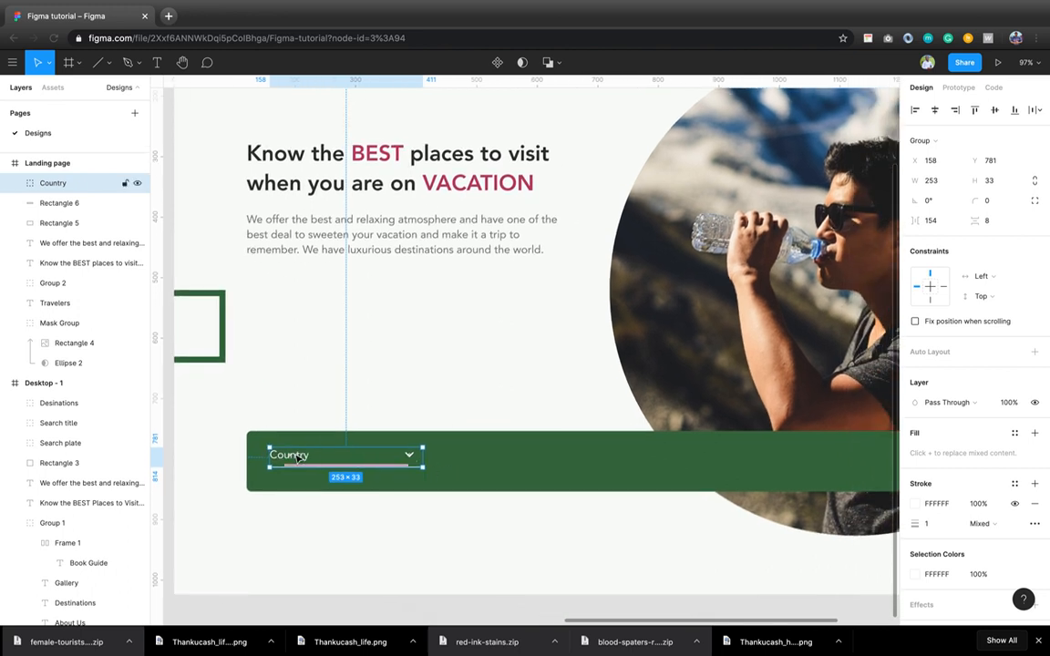
{"action": "left_click_drag", "start_coordinate": [300, 459], "coordinate": [678, 475]}
{"action": "left_click", "coordinate": [486, 462]}
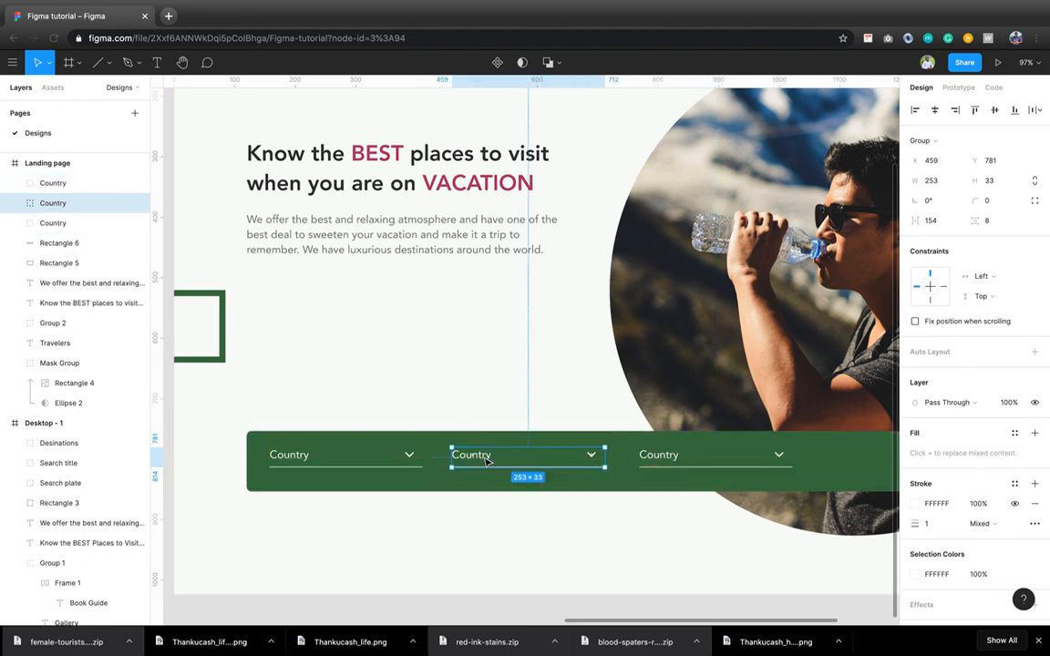
{"action": "double_click", "coordinate": [486, 461]}
{"action": "double_click", "coordinate": [484, 459]}
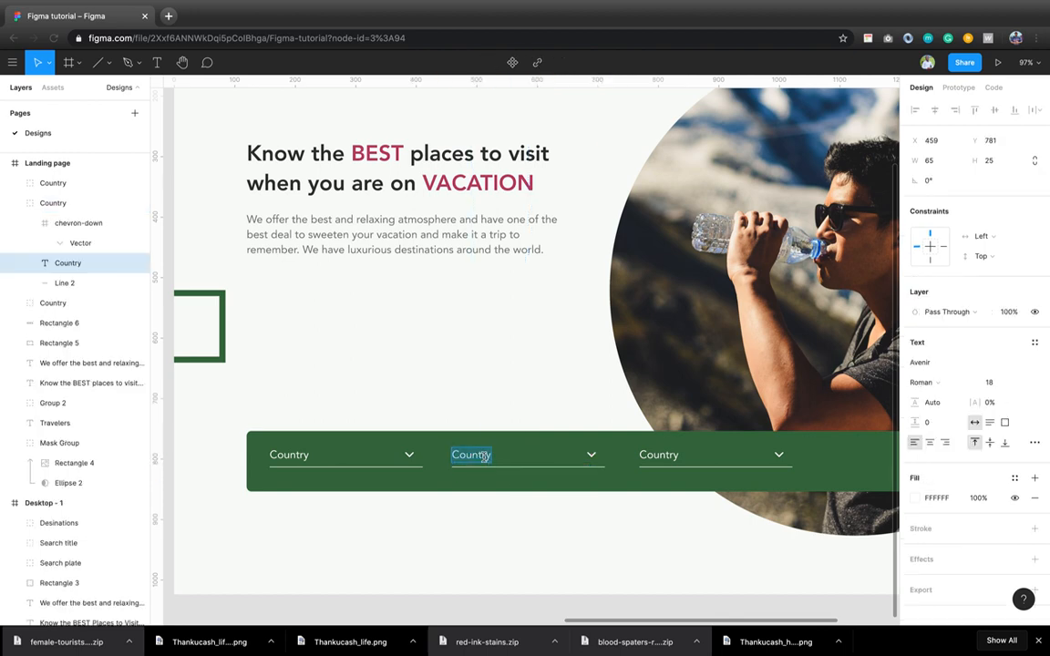
{"action": "key", "text": "Escape"}
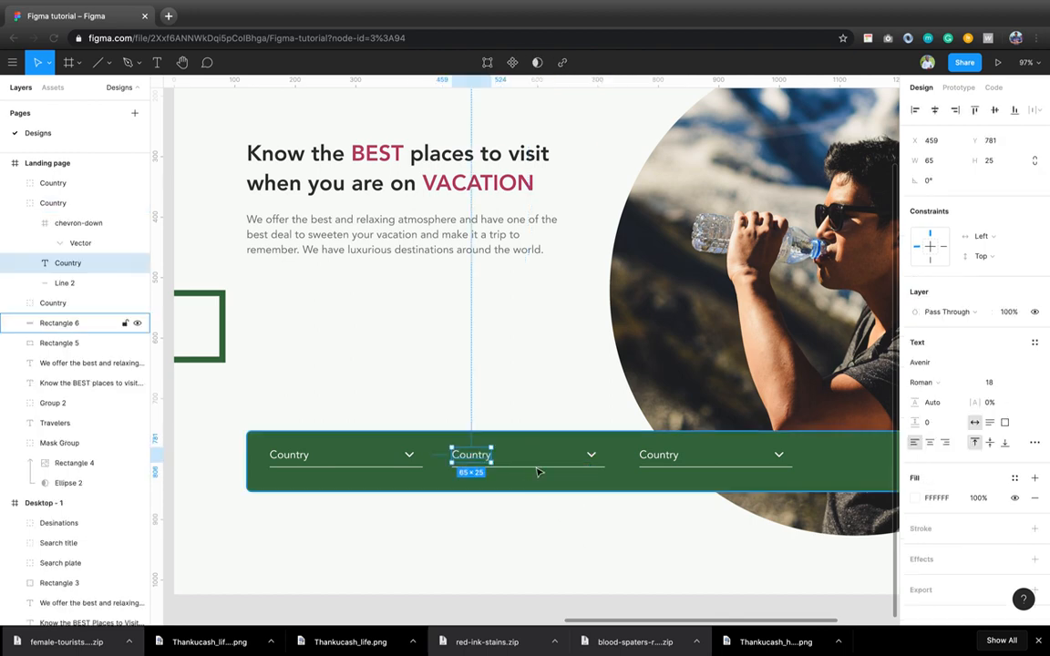
{"action": "left_click", "coordinate": [538, 469]}
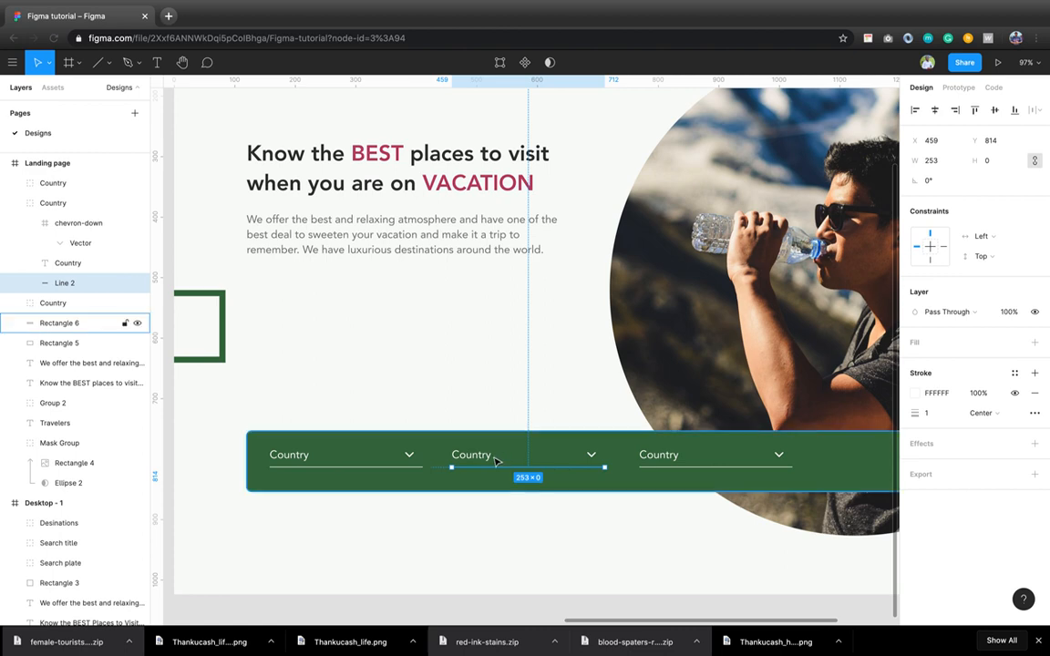
{"action": "key", "text": "Escape"}
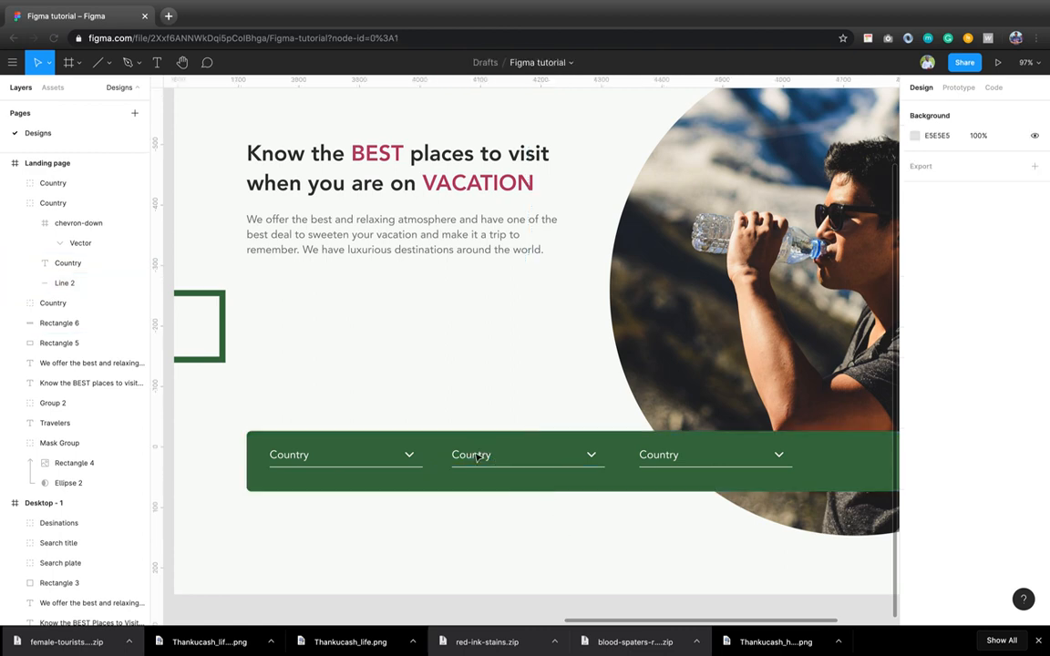
- Delete the two duplicate Country fields from the green bar, keeping only the original
{"action": "left_click", "coordinate": [478, 458]}
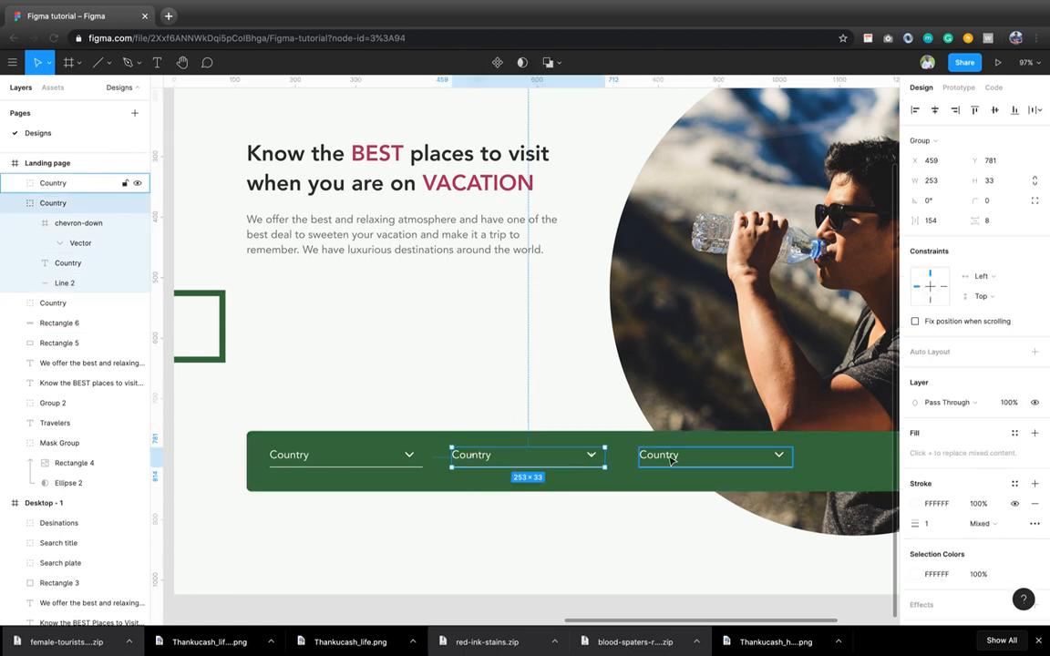
{"action": "left_click", "coordinate": [672, 462], "text": "shift"}
{"action": "key", "text": "Delete"}
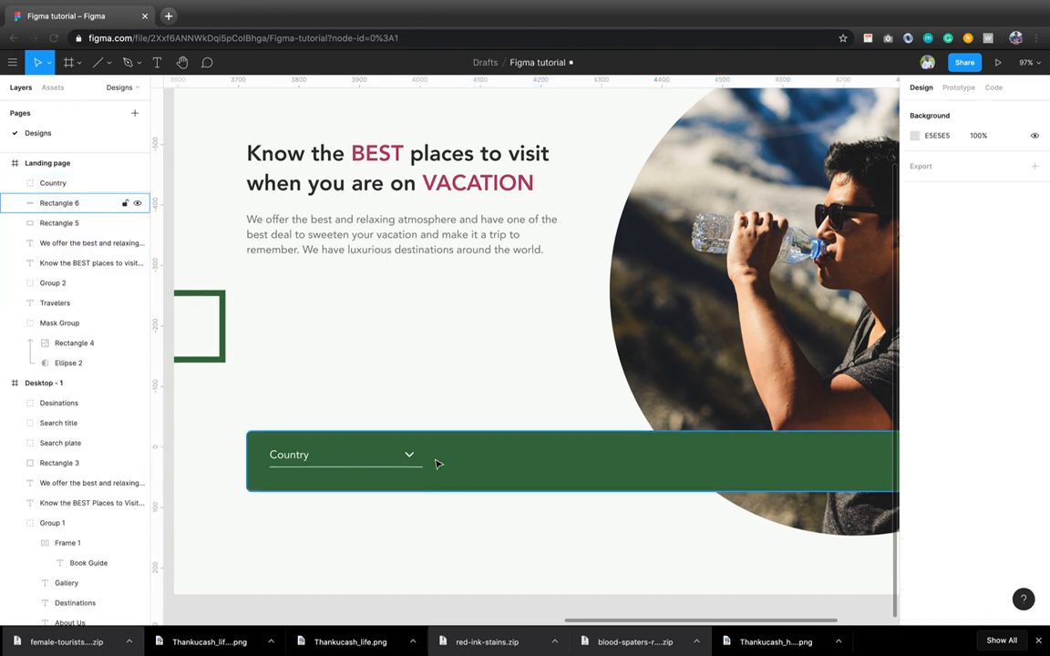
- Turn the remaining Country field into a component and place an instance beside it at X 467, Y 781
{"action": "left_click", "coordinate": [305, 458]}
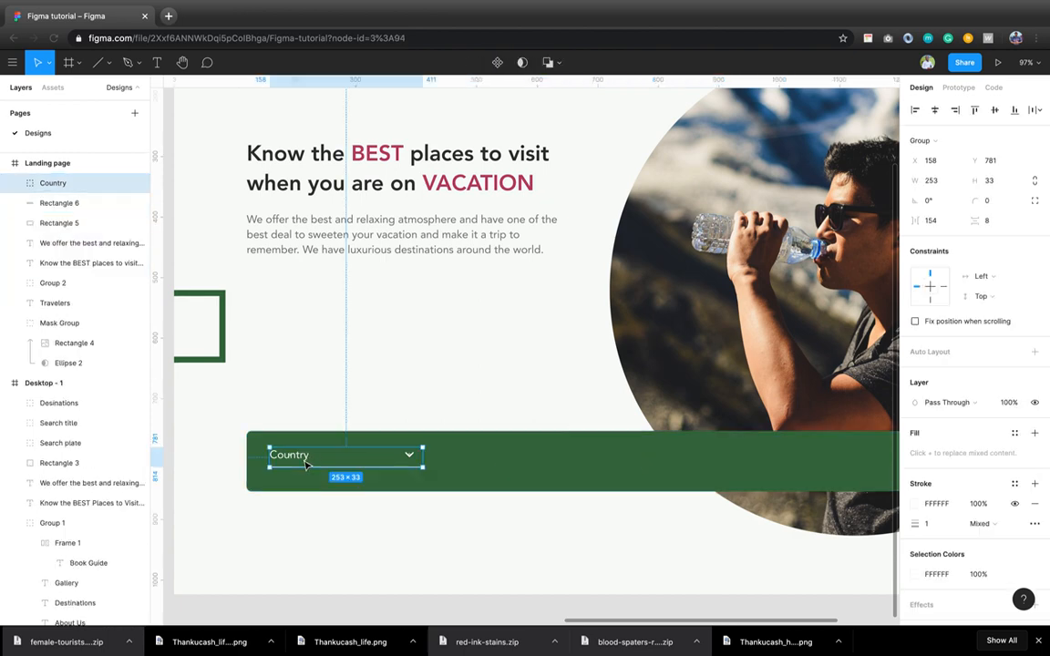
{"action": "left_click", "coordinate": [497, 62]}
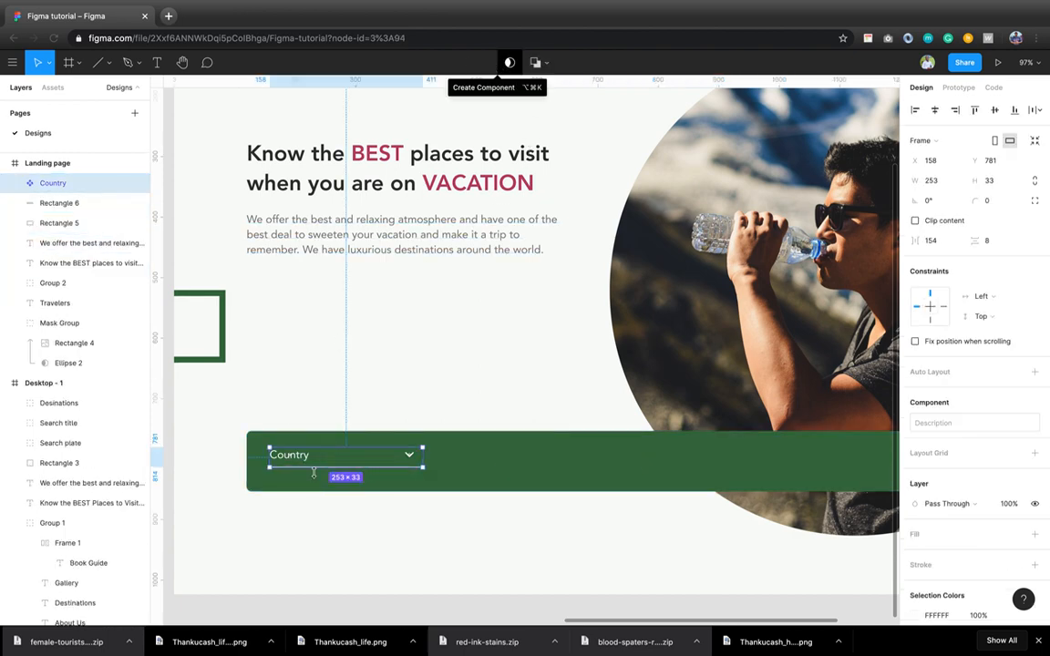
{"action": "left_click_drag", "start_coordinate": [301, 461], "coordinate": [492, 455]}
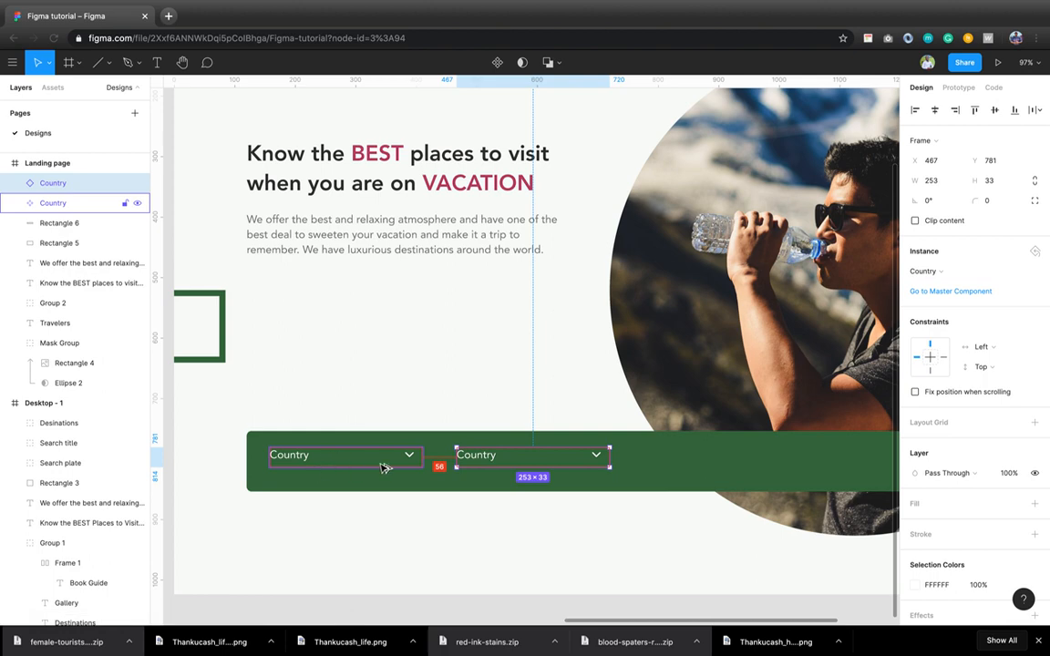
- Change the label text of the second dropdown field to City
{"action": "double_click", "coordinate": [489, 462]}
{"action": "double_click", "coordinate": [489, 458]}
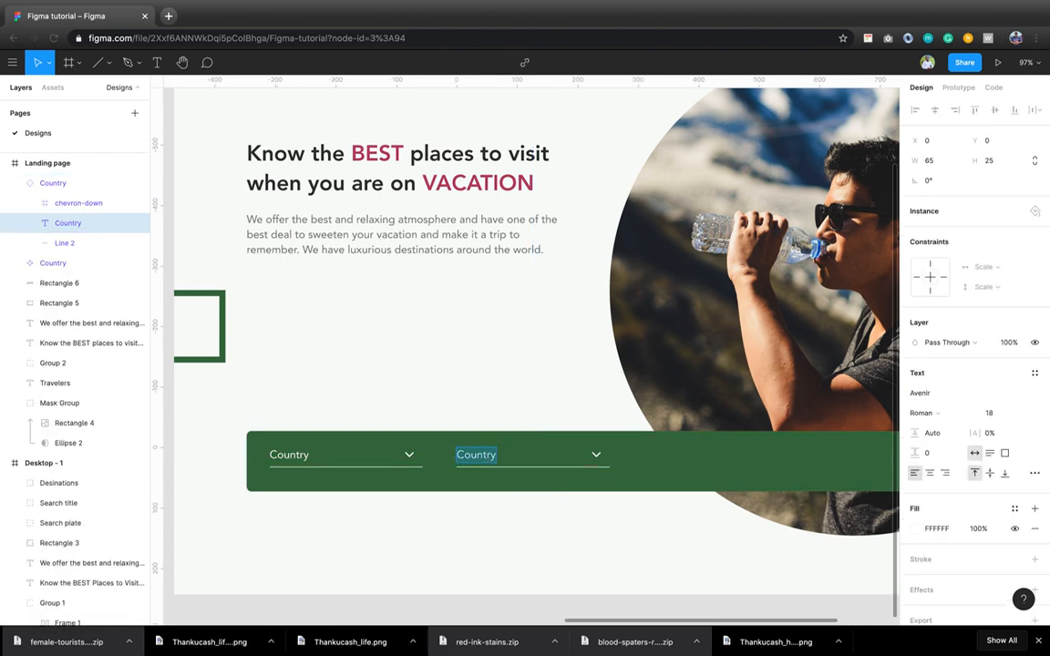
{"action": "type", "text": "City"}
{"action": "key", "text": "Escape"}
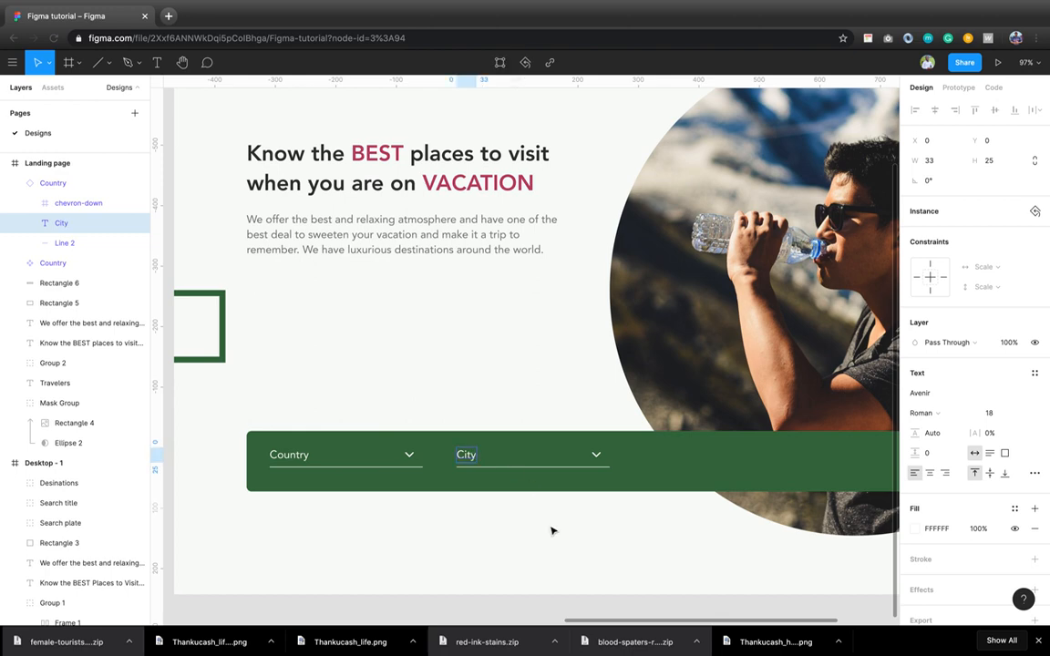
{"action": "left_click", "coordinate": [544, 510]}
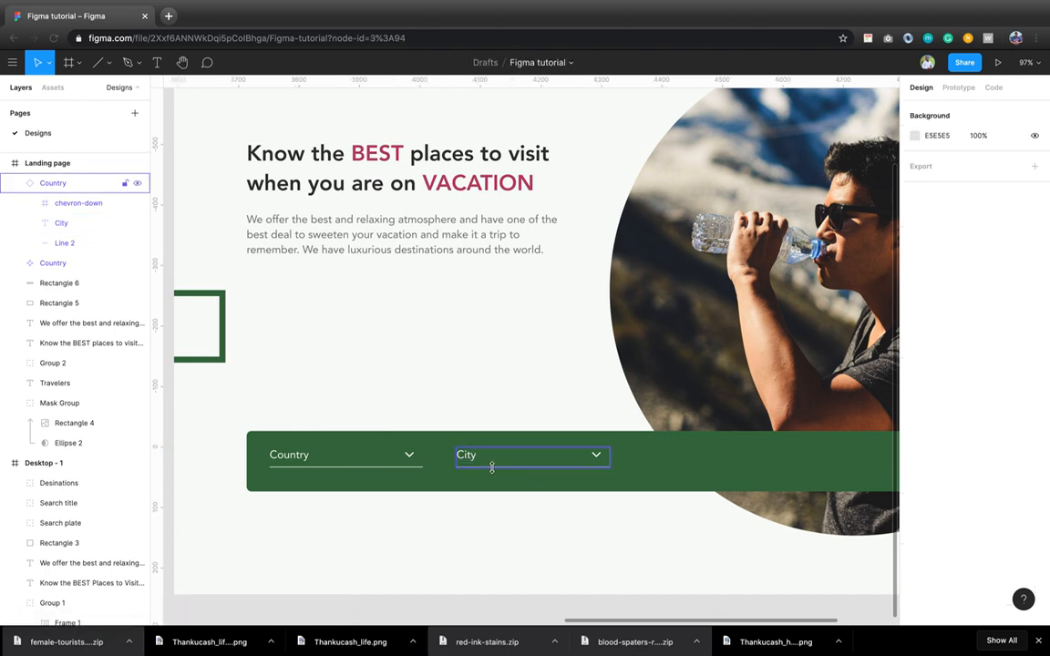
- Duplicate the City field to its right along the green bar and change the copy's label to Place
{"action": "left_click", "coordinate": [472, 466]}
{"action": "left_click_drag", "start_coordinate": [472, 466], "coordinate": [665, 462]}
{"action": "double_click", "coordinate": [662, 462]}
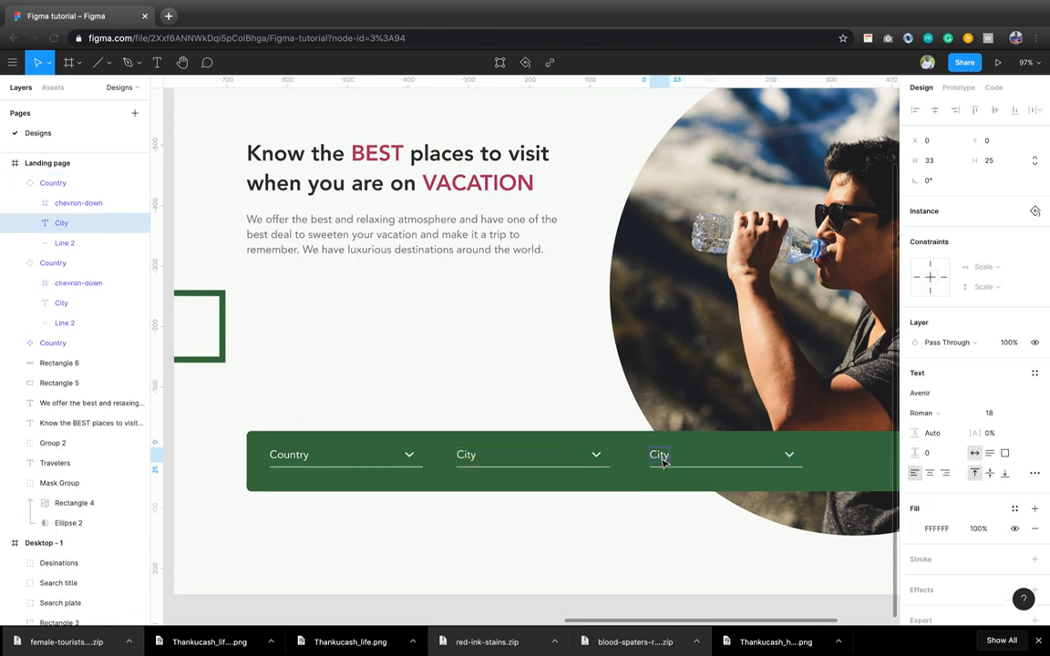
{"action": "double_click", "coordinate": [660, 458]}
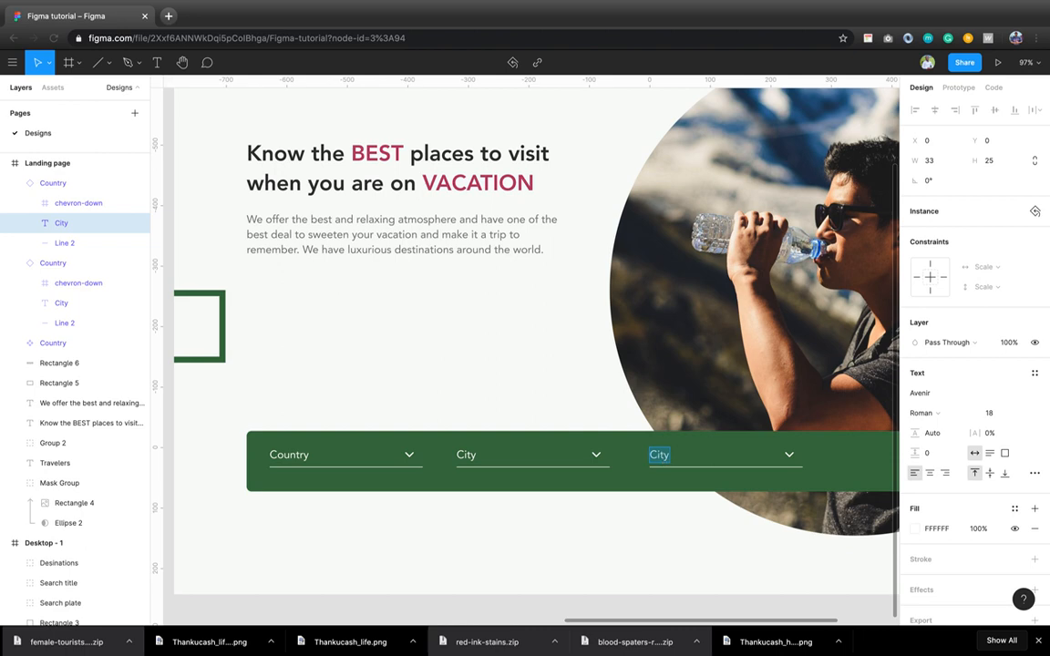
{"action": "type", "text": "Place"}
{"action": "key", "text": "Escape"}
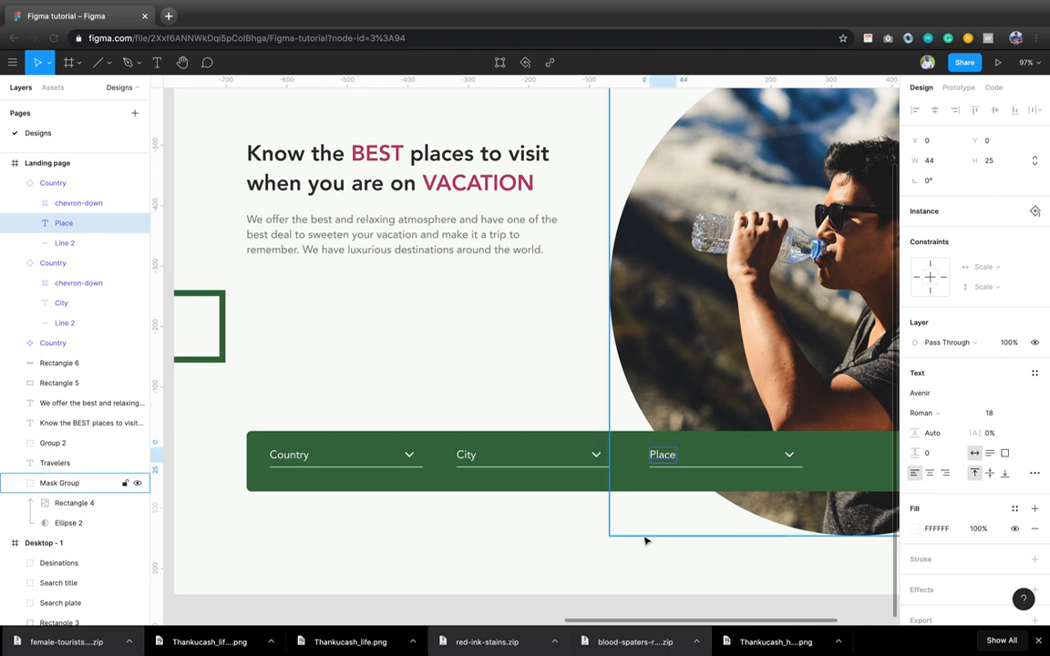
- Try recoloring the chevron in the master Country component to BC436A, and undo the color change
{"action": "left_click", "coordinate": [411, 460]}
{"action": "left_click", "coordinate": [411, 459]}
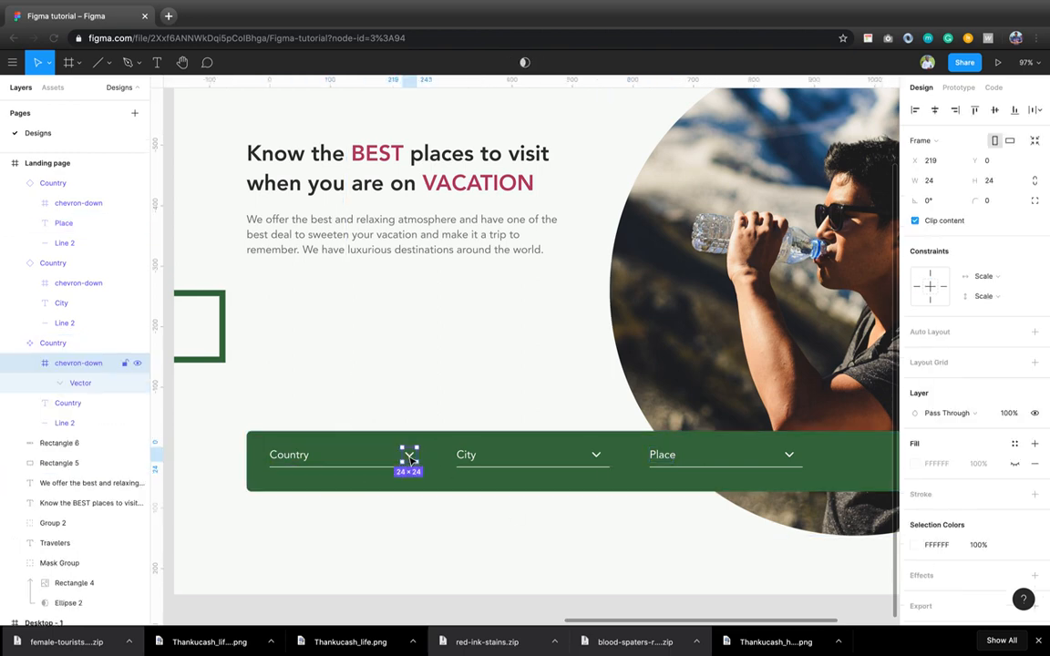
{"action": "scroll", "coordinate": [547, 451], "scroll_direction": "right", "scroll_amount": 1}
{"action": "scroll", "coordinate": [547, 452], "scroll_direction": "down", "scroll_amount": 1}
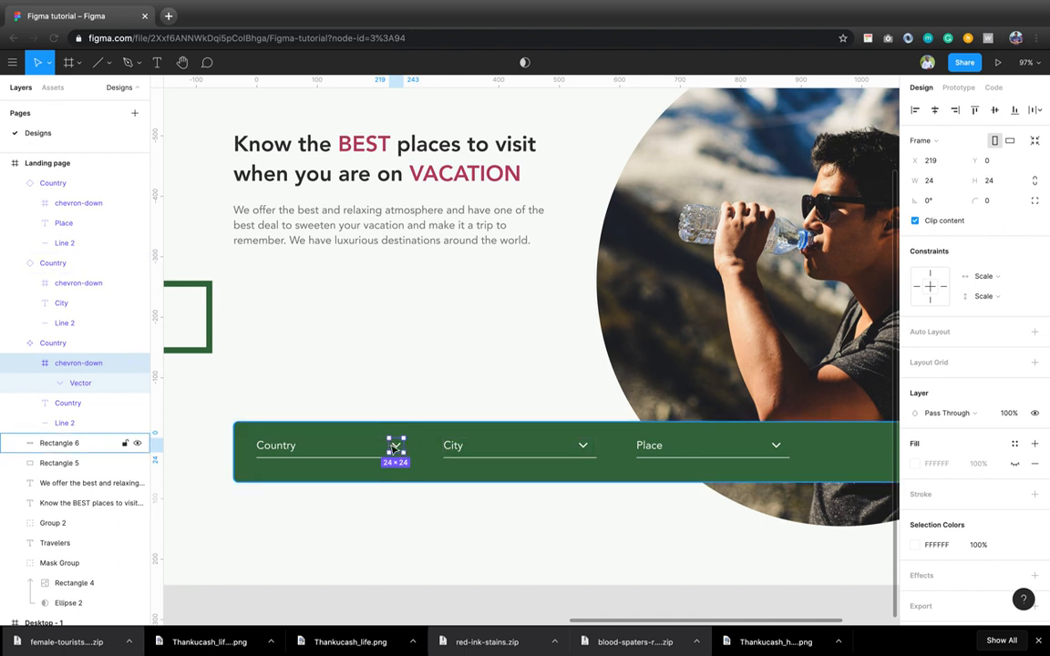
{"action": "mouse_move", "coordinate": [392, 447]}
{"action": "left_mouse_down"}
{"action": "mouse_move", "coordinate": [326, 450]}
{"action": "mouse_move", "coordinate": [397, 451]}
{"action": "left_mouse_up"}
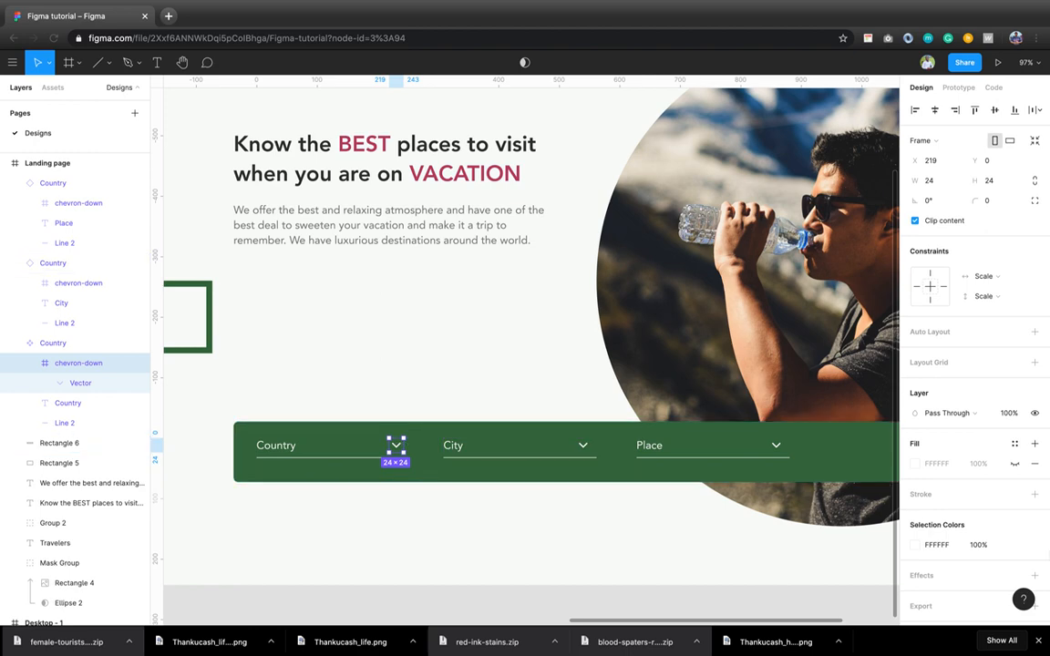
{"action": "left_click", "coordinate": [915, 545]}
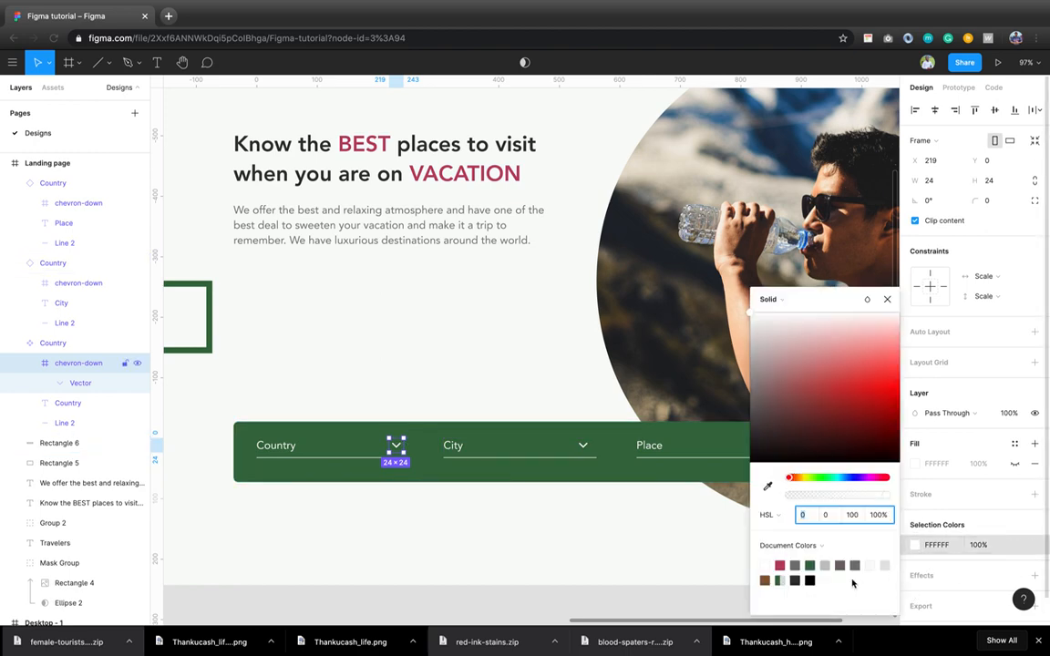
{"action": "left_click", "coordinate": [782, 565]}
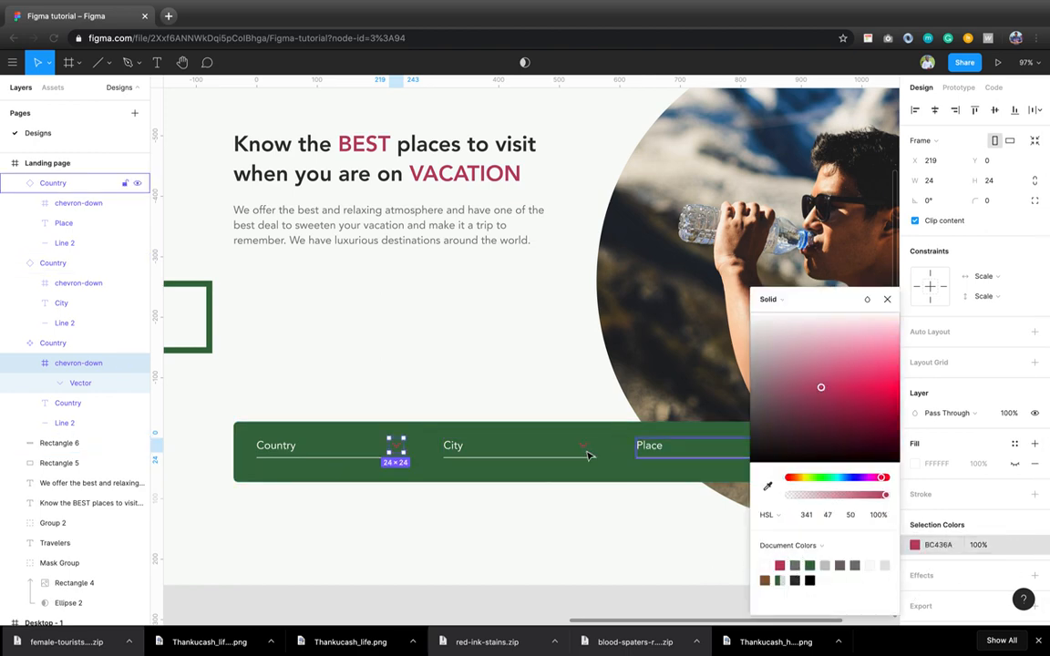
{"action": "key", "text": "super+z"}
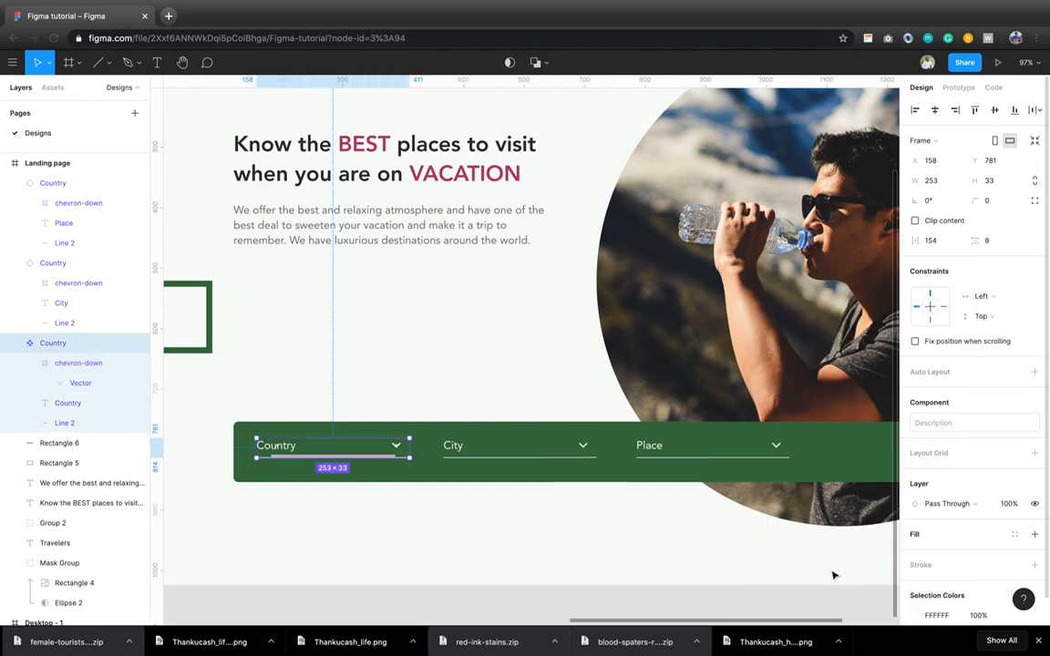
{"action": "left_click", "coordinate": [460, 505]}
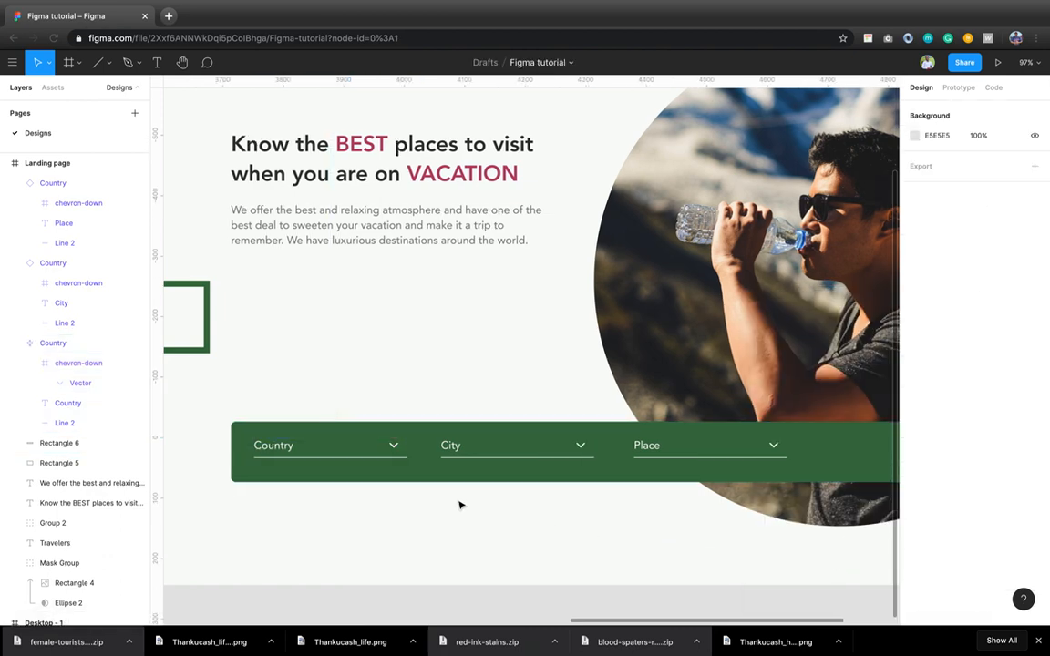
{"action": "key", "text": "shift+1"}
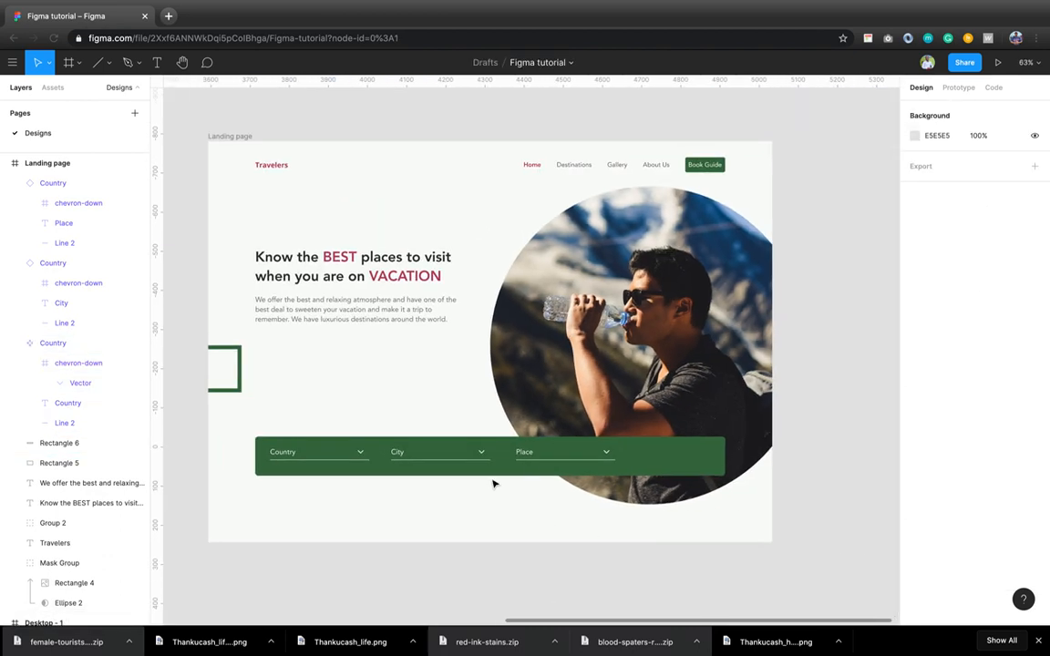
{"action": "left_click", "coordinate": [638, 470]}
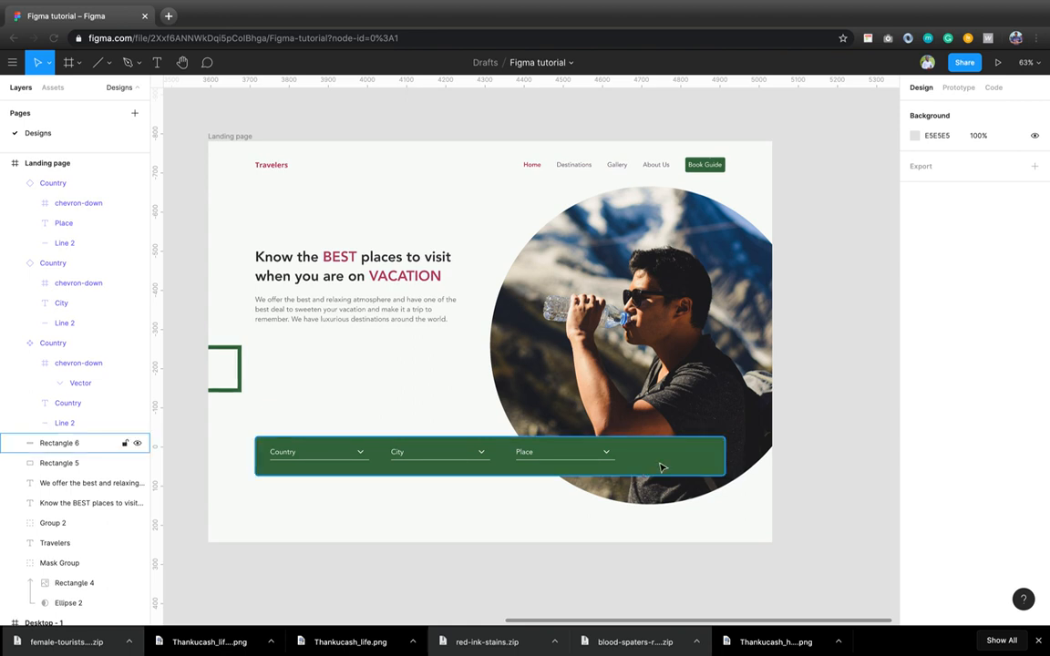
{"action": "key", "text": "t"}
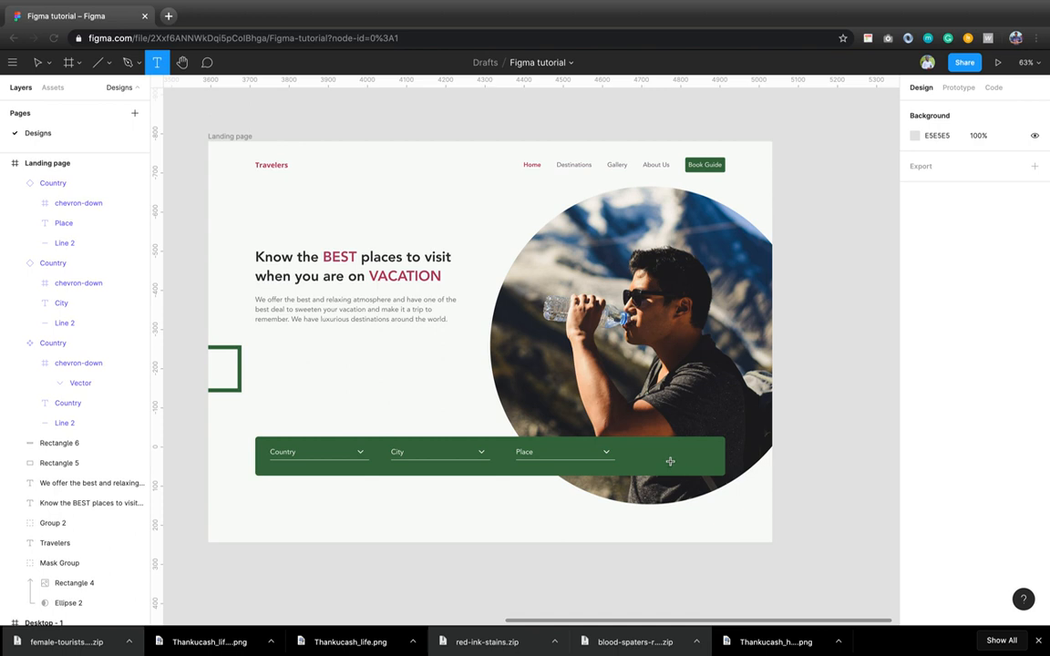
{"action": "key", "text": "v"}
{"action": "left_click", "coordinate": [673, 466]}
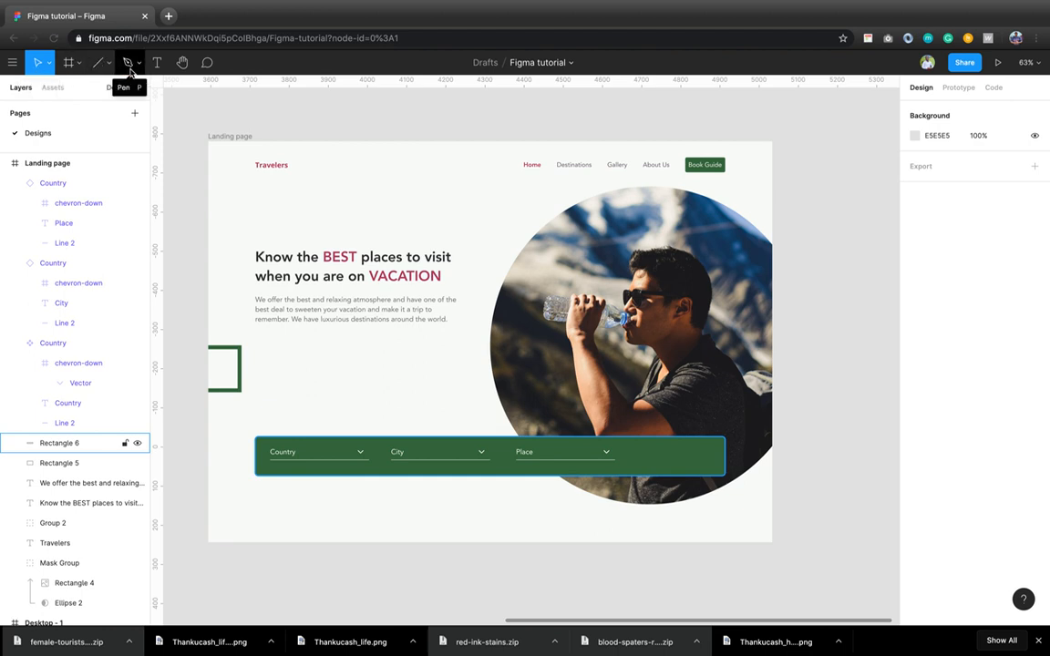
{"action": "left_click", "coordinate": [234, 123]}
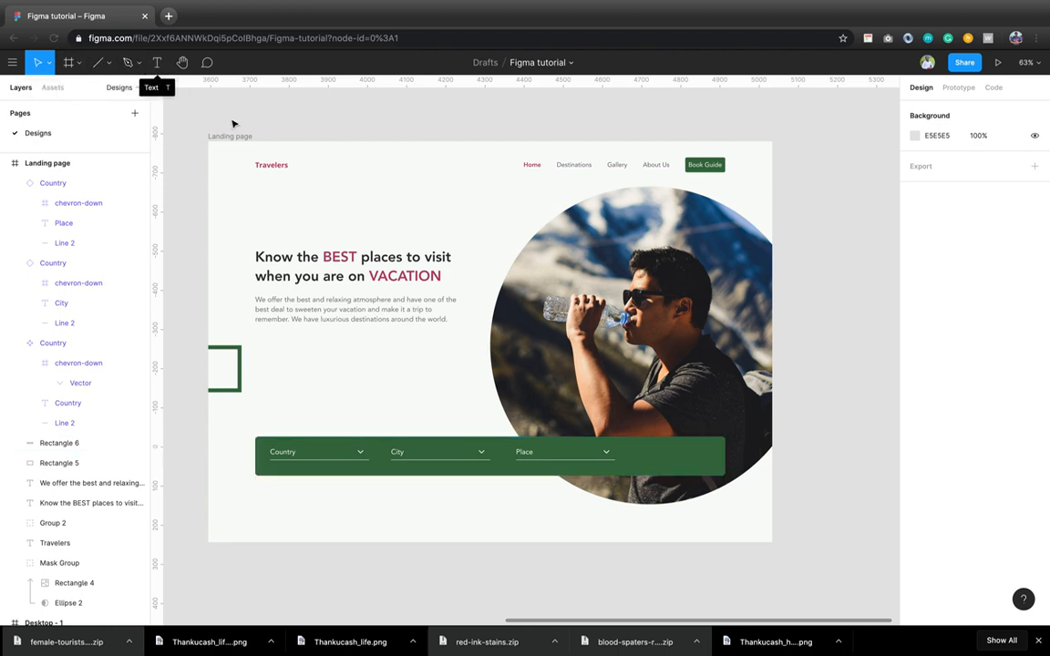
- Add the text "Search Place" on the green bar after the Place field, at X 1149, Y 796
{"action": "key", "text": "t"}
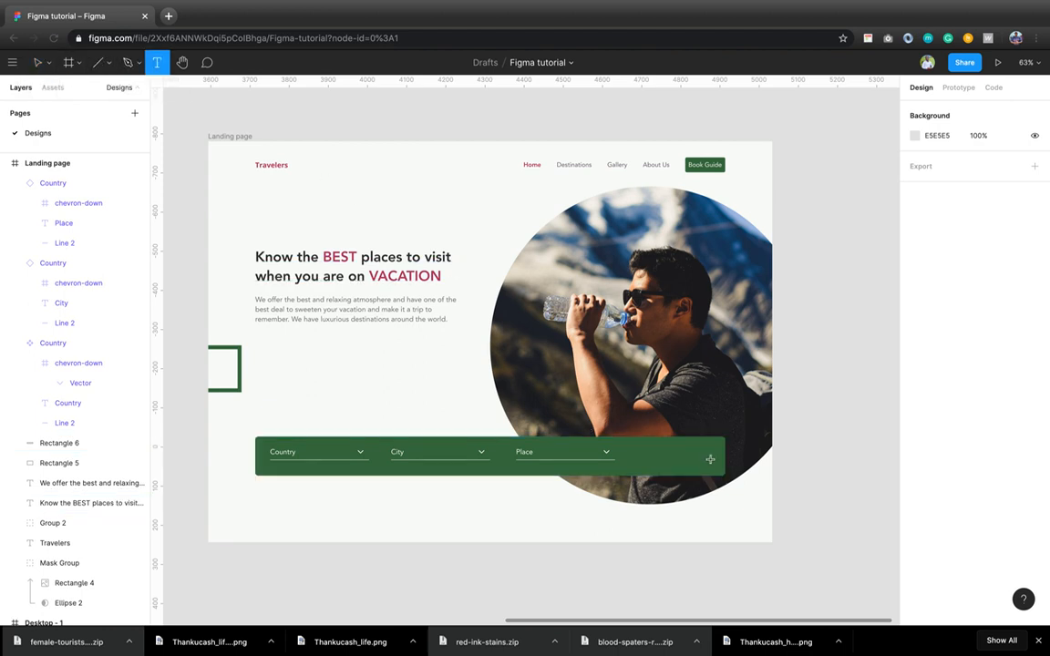
{"action": "left_click", "coordinate": [657, 453]}
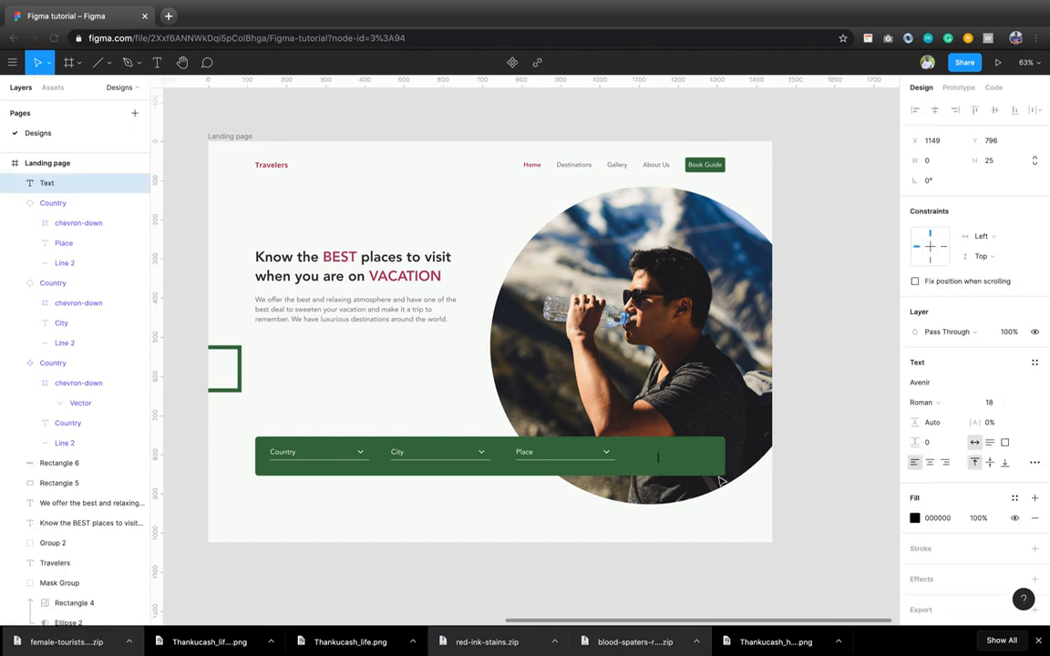
{"action": "scroll", "coordinate": [581, 488], "scroll_direction": "left", "scroll_amount": 10}
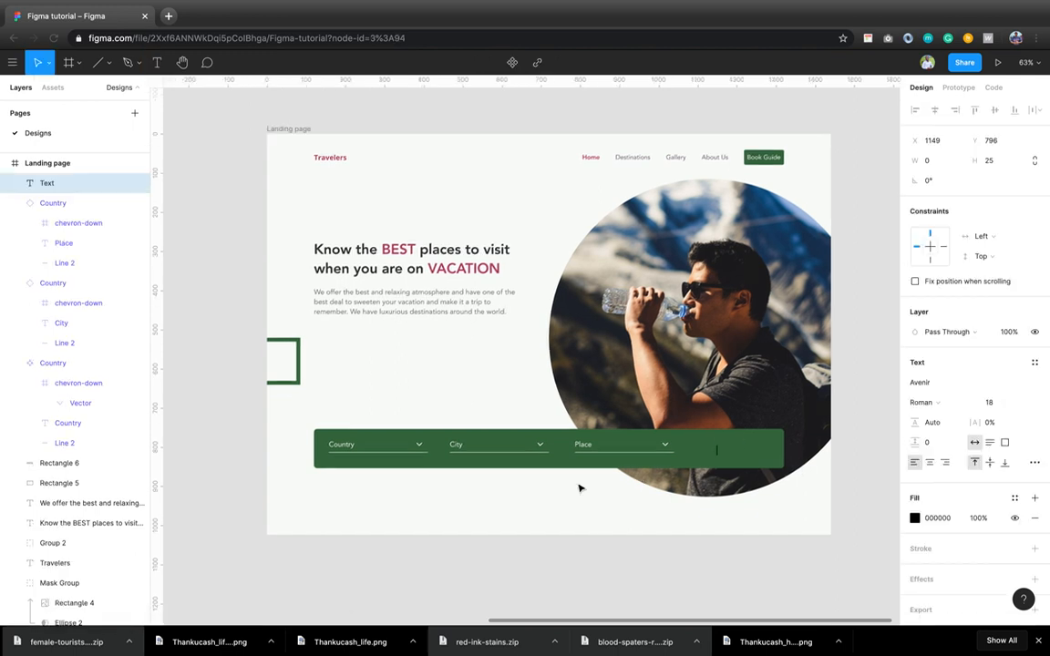
{"action": "scroll", "coordinate": [580, 487], "scroll_direction": "right", "scroll_amount": 10}
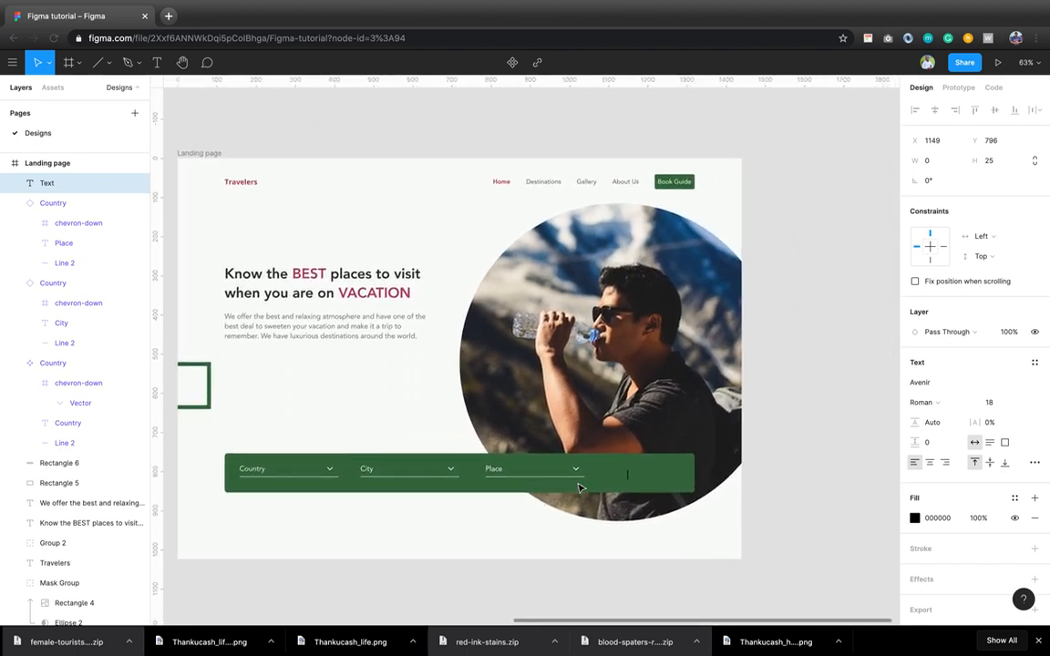
{"action": "type", "text": "Search Place"}
{"action": "key", "text": "Escape"}
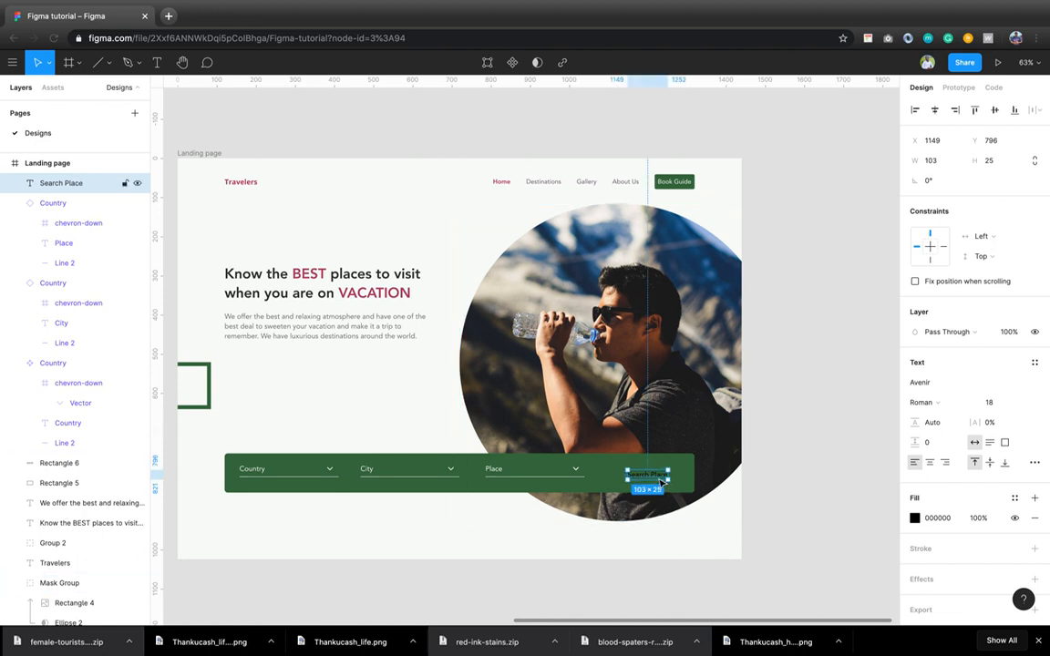
- Set the fill color of the Search Place text to FFFFFF
{"action": "scroll", "coordinate": [662, 482], "scroll_direction": "up", "scroll_amount": 10}
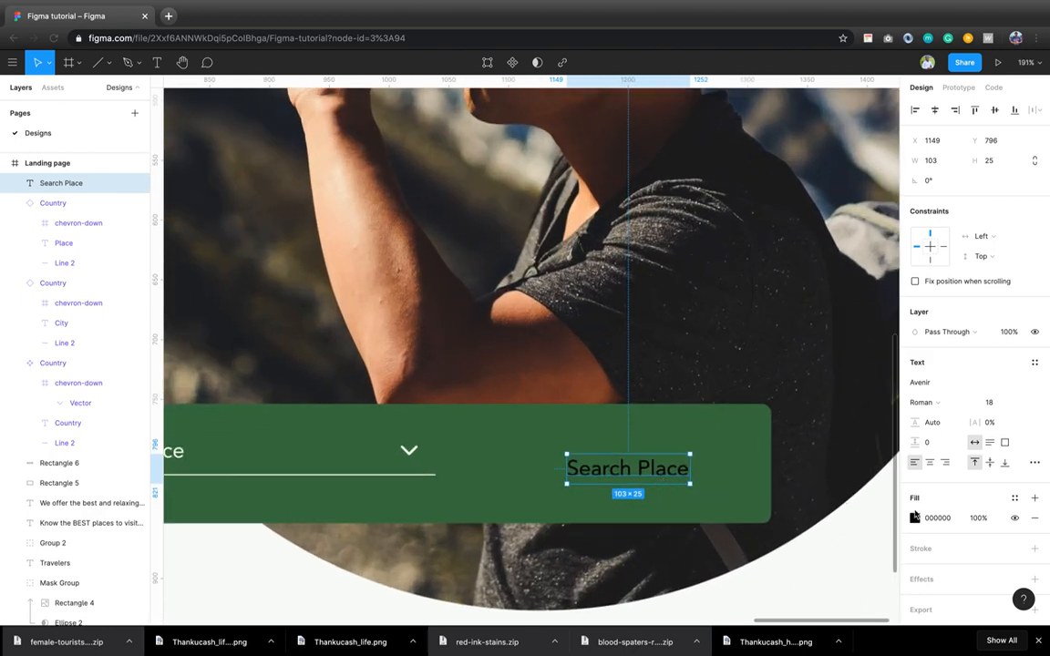
{"action": "left_click", "coordinate": [935, 518]}
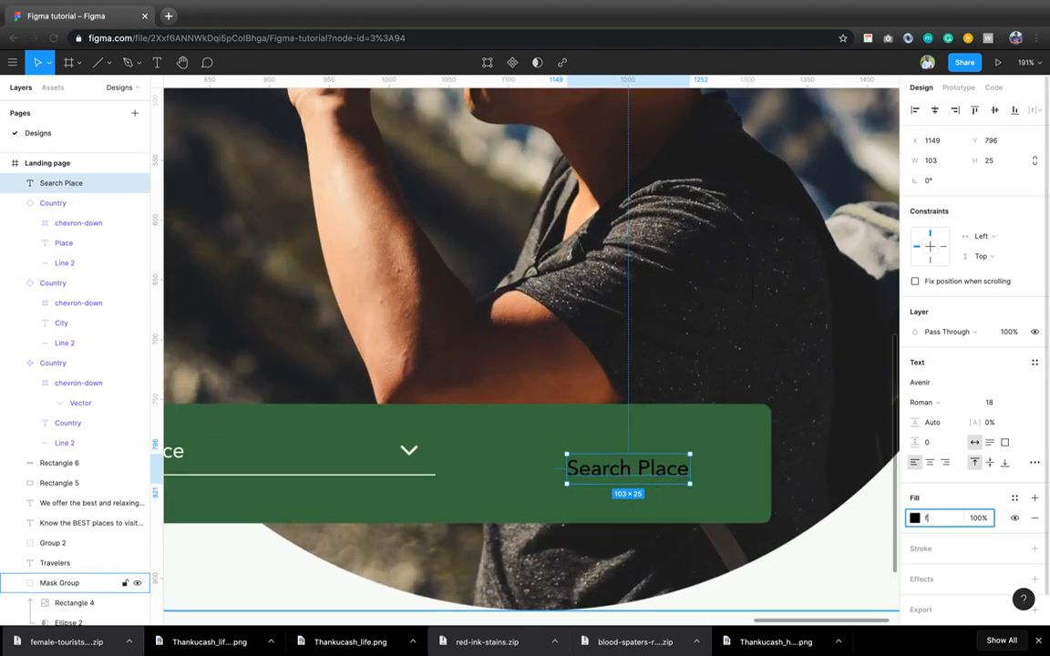
{"action": "type", "text": "FFFFFF"}
{"action": "key", "text": "Return"}
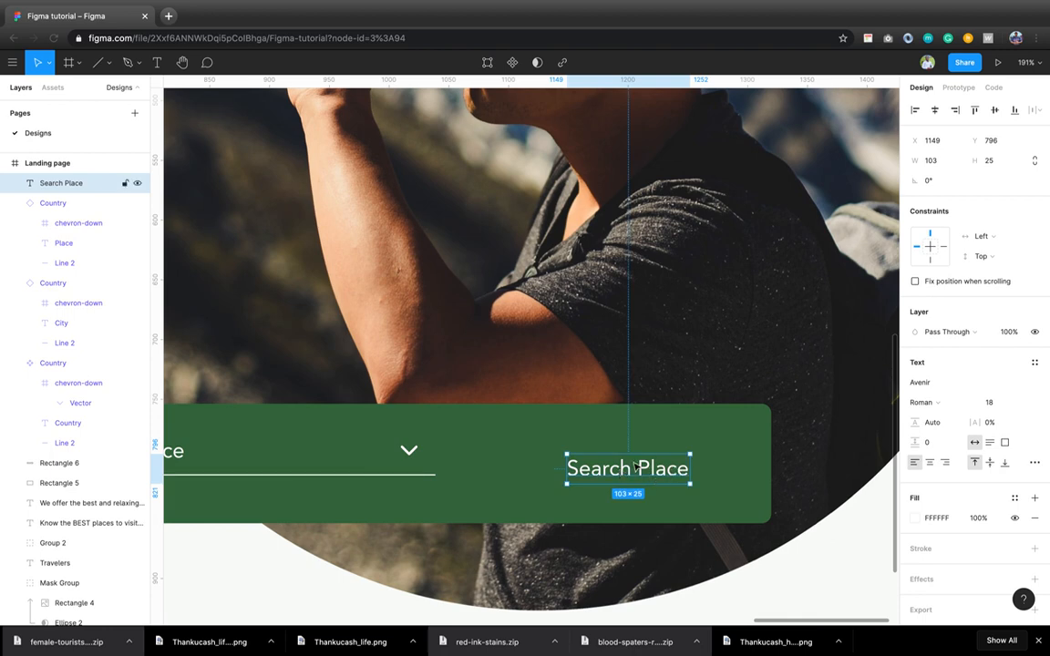
- Turn the Search Place text into an auto layout button with a BC436A fill and horizontal padding of 21
{"action": "right_click", "coordinate": [635, 467]}
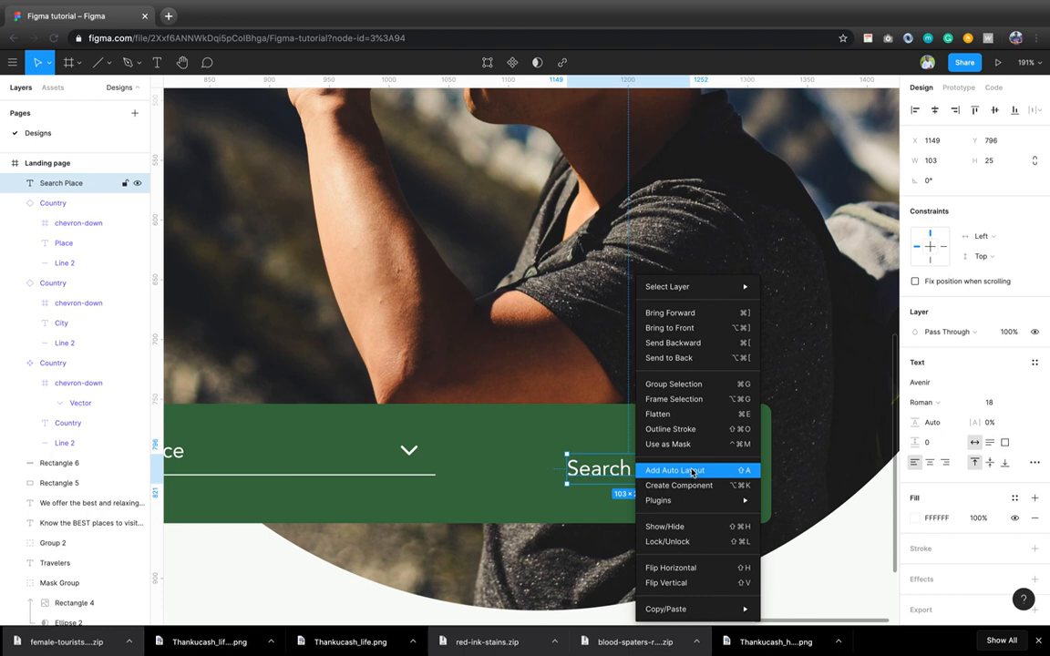
{"action": "left_click", "coordinate": [710, 469]}
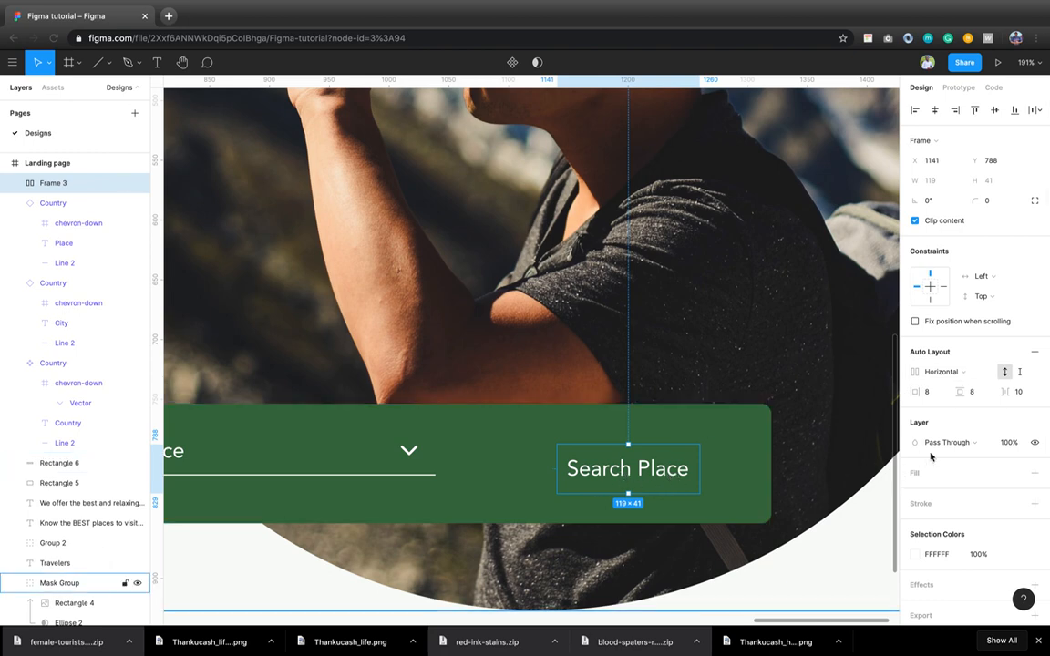
{"action": "left_click", "coordinate": [1036, 473]}
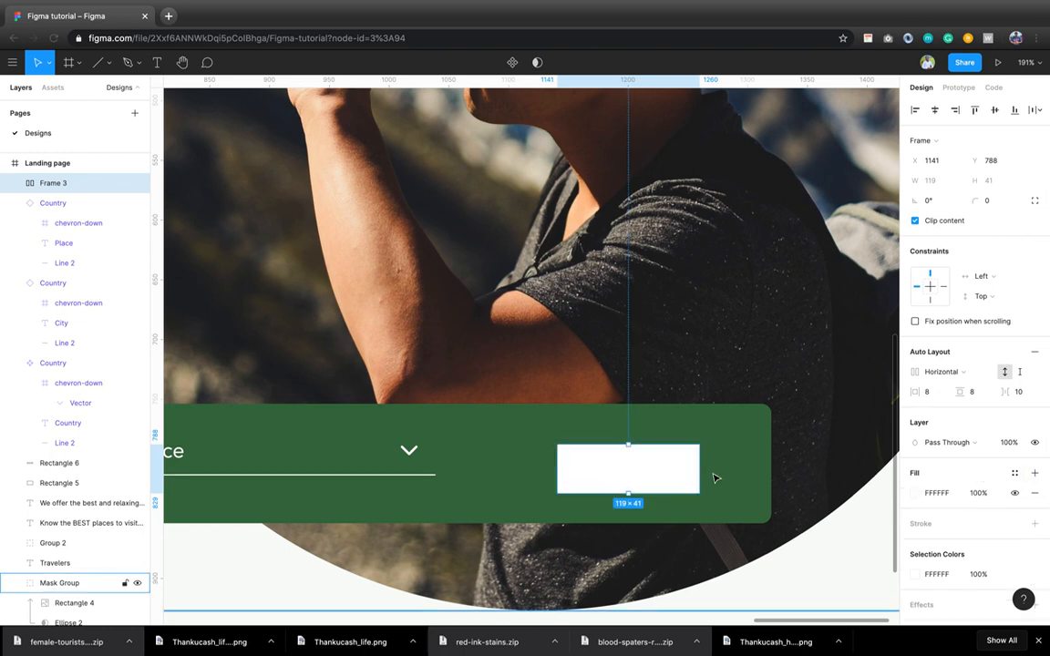
{"action": "left_click", "coordinate": [917, 493]}
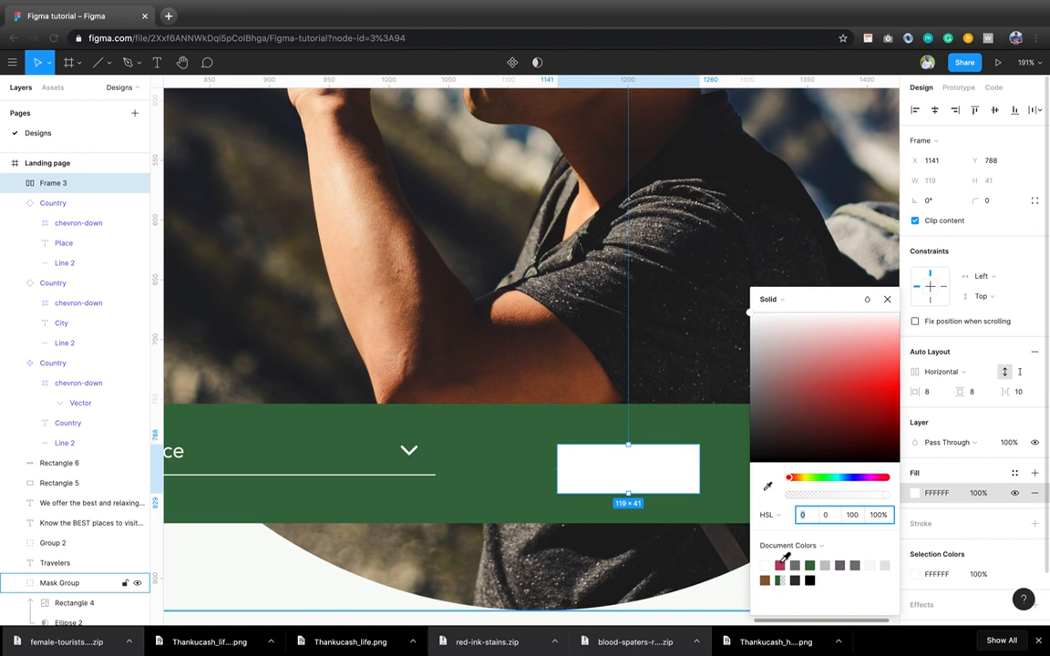
{"action": "left_click", "coordinate": [779, 566]}
{"action": "left_click", "coordinate": [887, 299]}
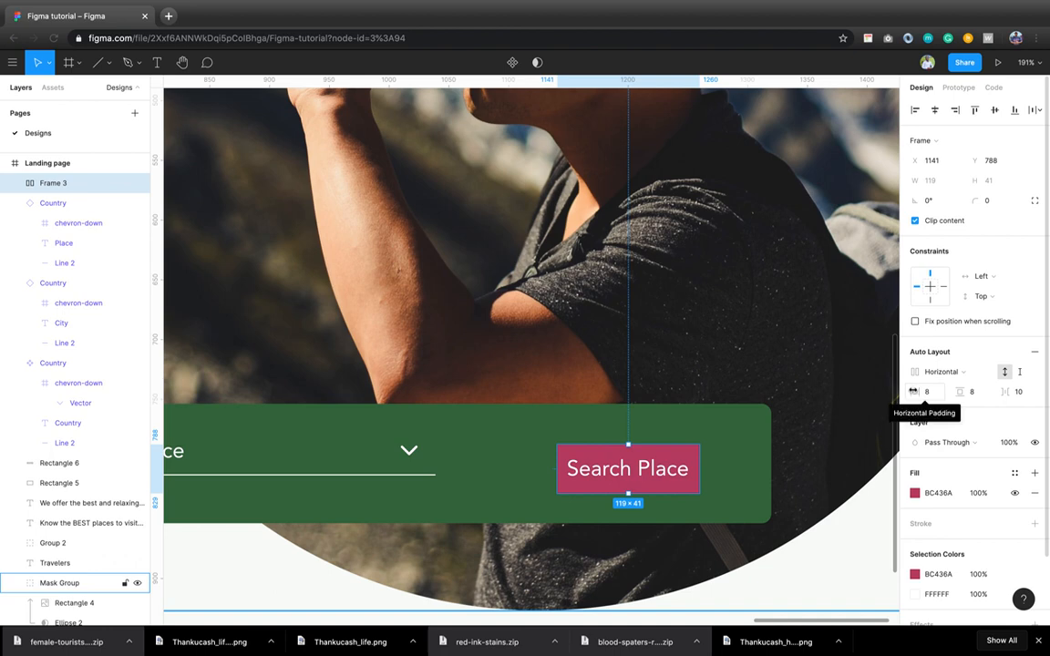
{"action": "mouse_move", "coordinate": [921, 391]}
{"action": "left_mouse_down"}
{"action": "mouse_move", "coordinate": [889, 394]}
{"action": "mouse_move", "coordinate": [930, 394]}
{"action": "left_mouse_up"}
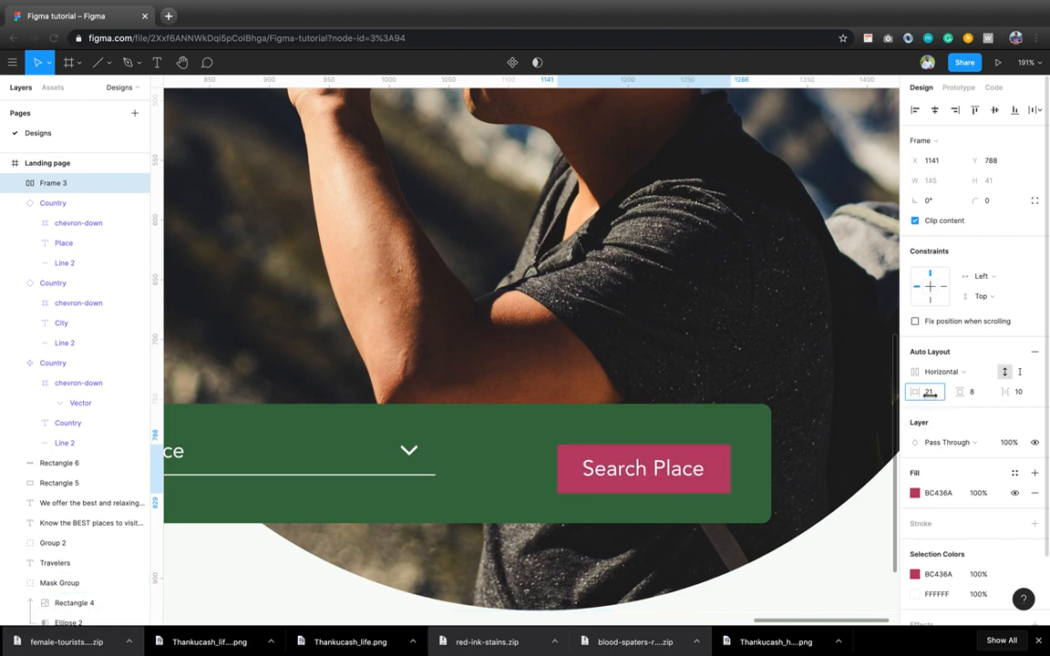
- Retype the button's label as "Search Place" to test how the auto layout frame resizes
{"action": "double_click", "coordinate": [678, 468]}
{"action": "double_click", "coordinate": [678, 467]}
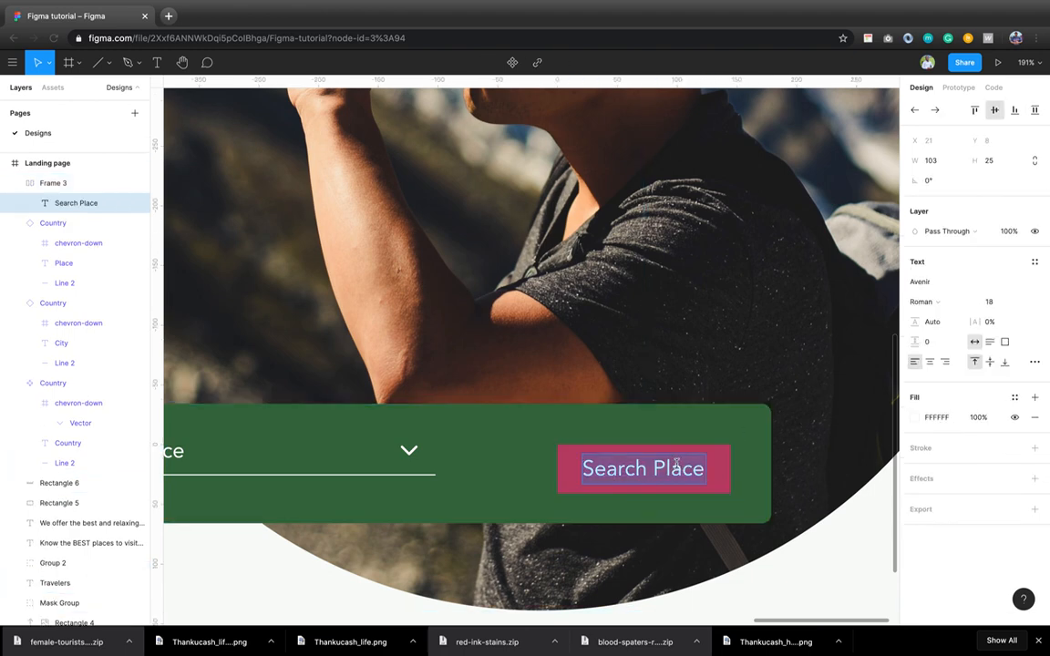
{"action": "type", "text": "S"}
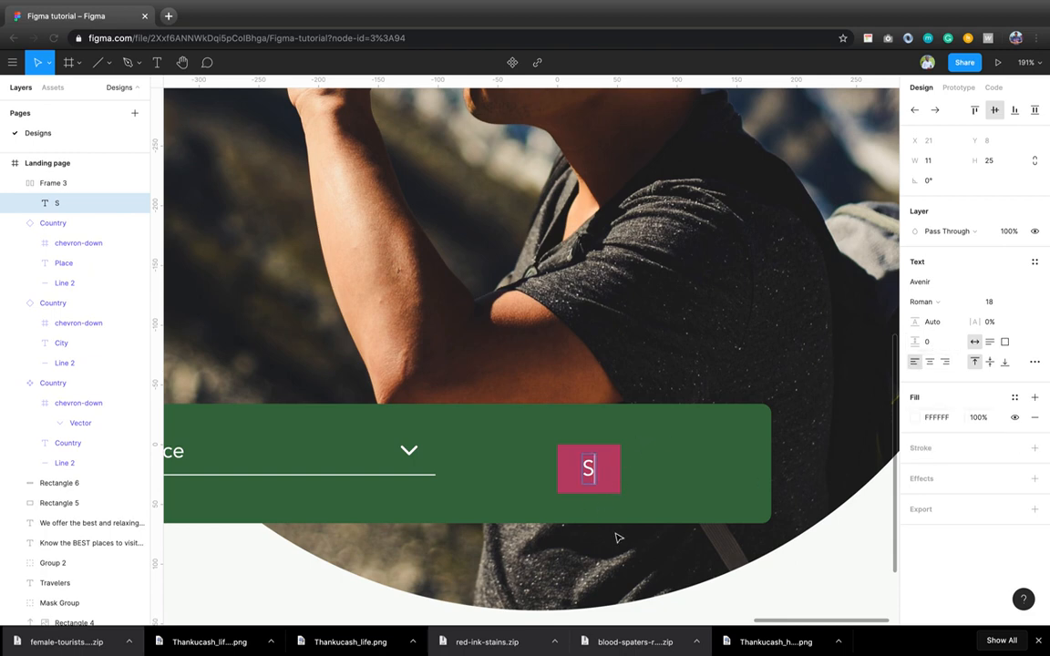
{"action": "type", "text": "earc"}
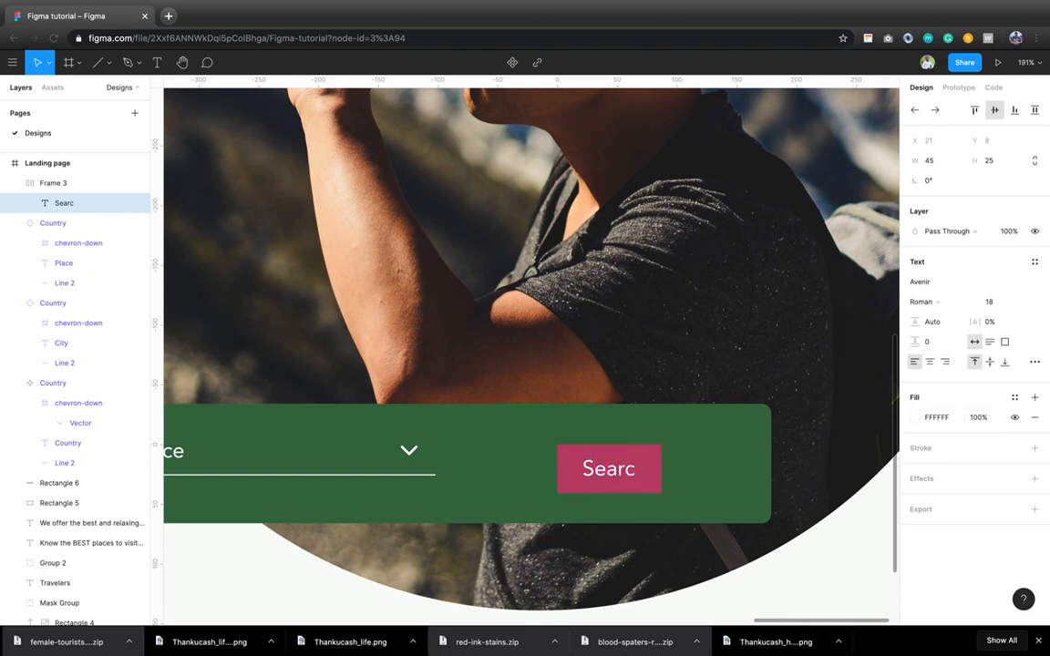
{"action": "type", "text": "h Plac"}
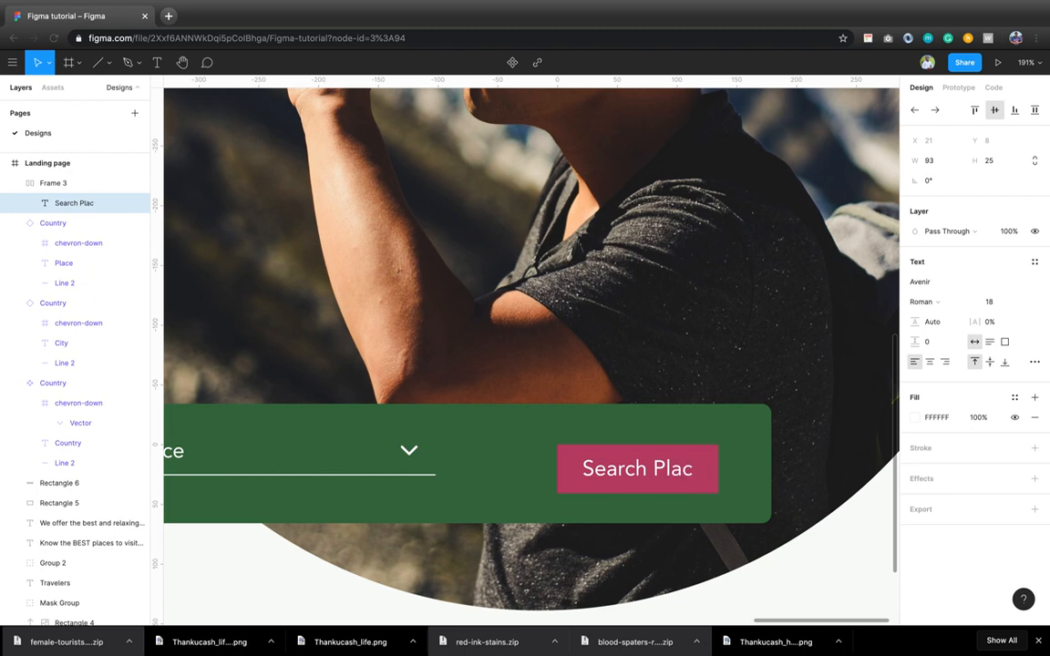
{"action": "type", "text": "e"}
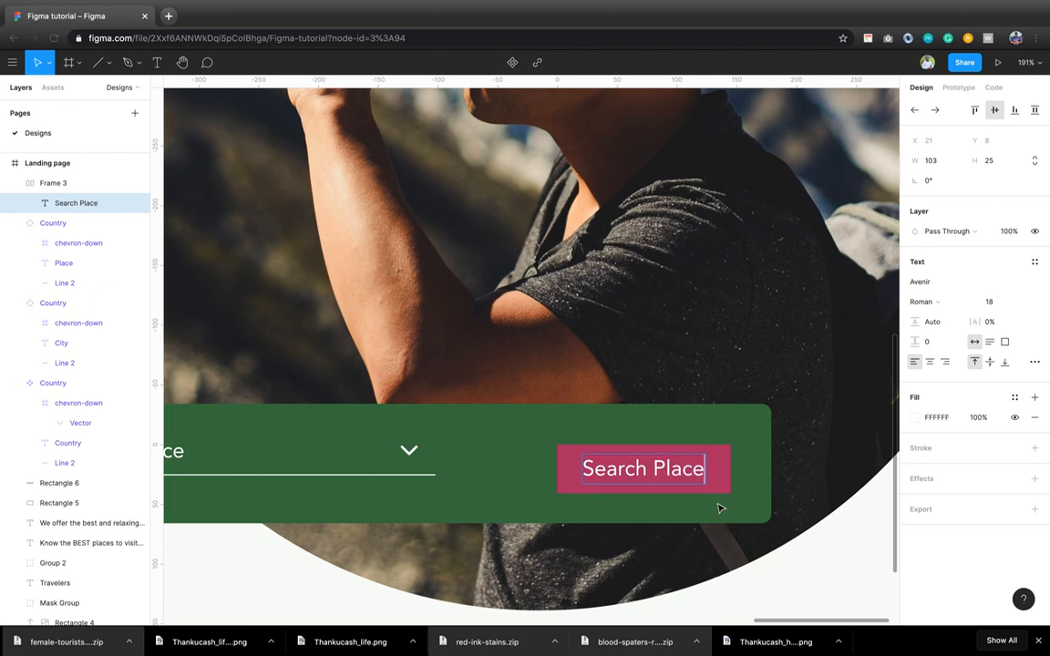
{"action": "key", "text": "Escape"}
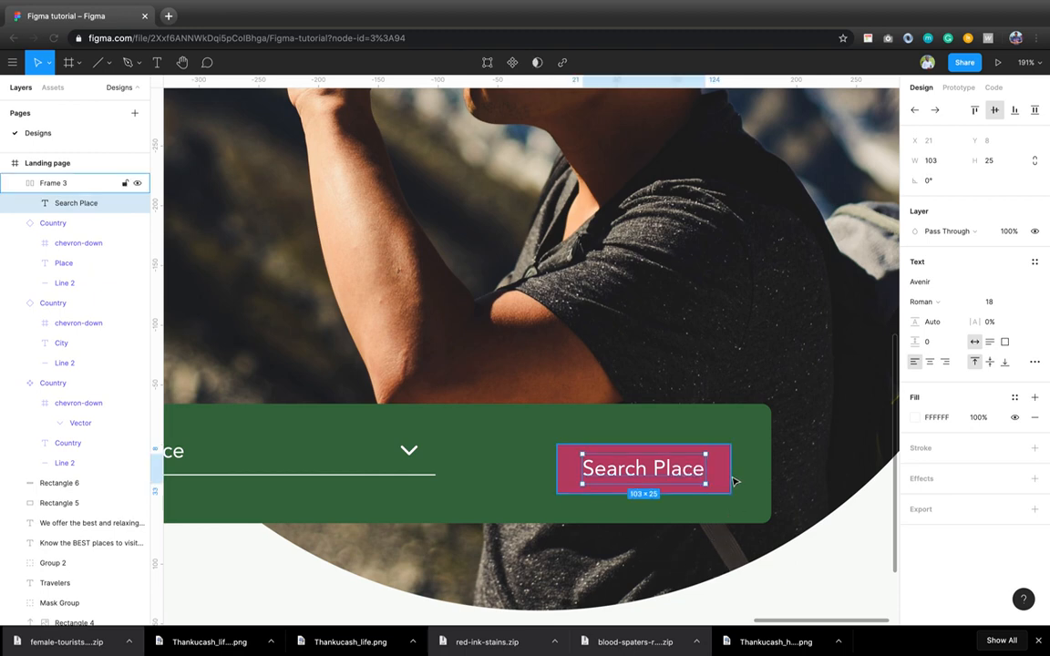
- Set the Search Place button frame's corner radius to 4
{"action": "left_click", "coordinate": [645, 487]}
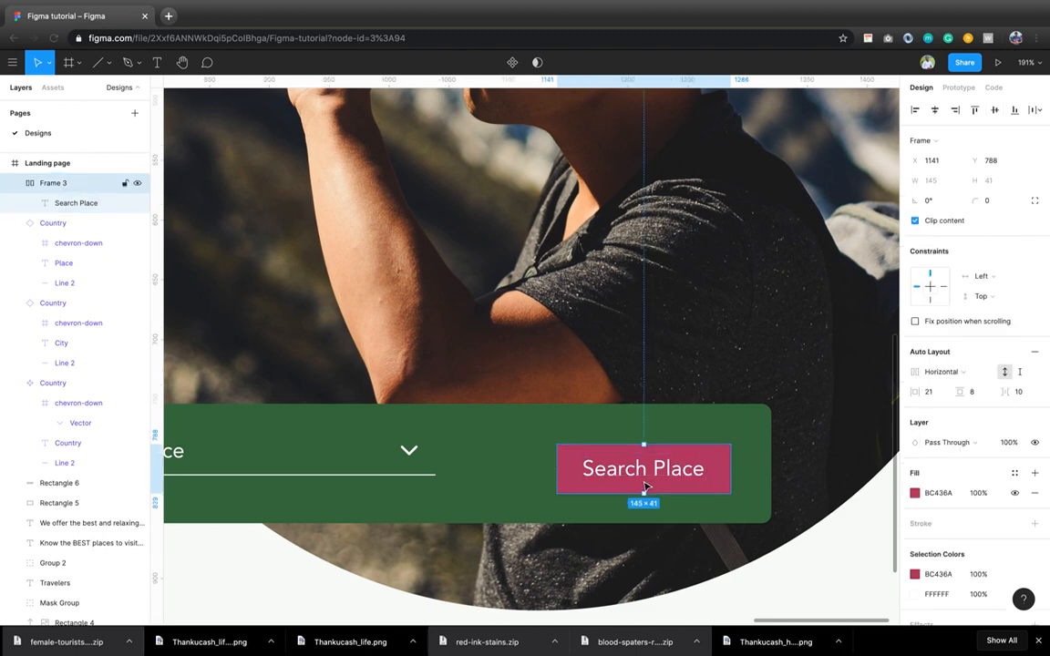
{"action": "scroll", "coordinate": [501, 524], "scroll_direction": "down", "scroll_amount": 5}
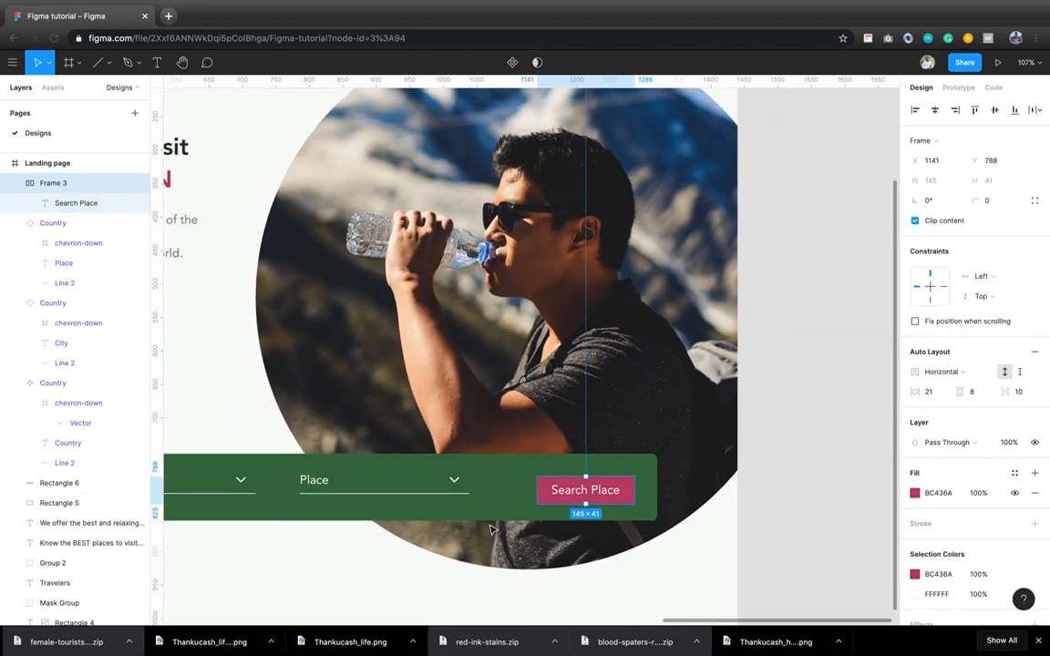
{"action": "scroll", "coordinate": [492, 530], "scroll_direction": "left", "scroll_amount": 1}
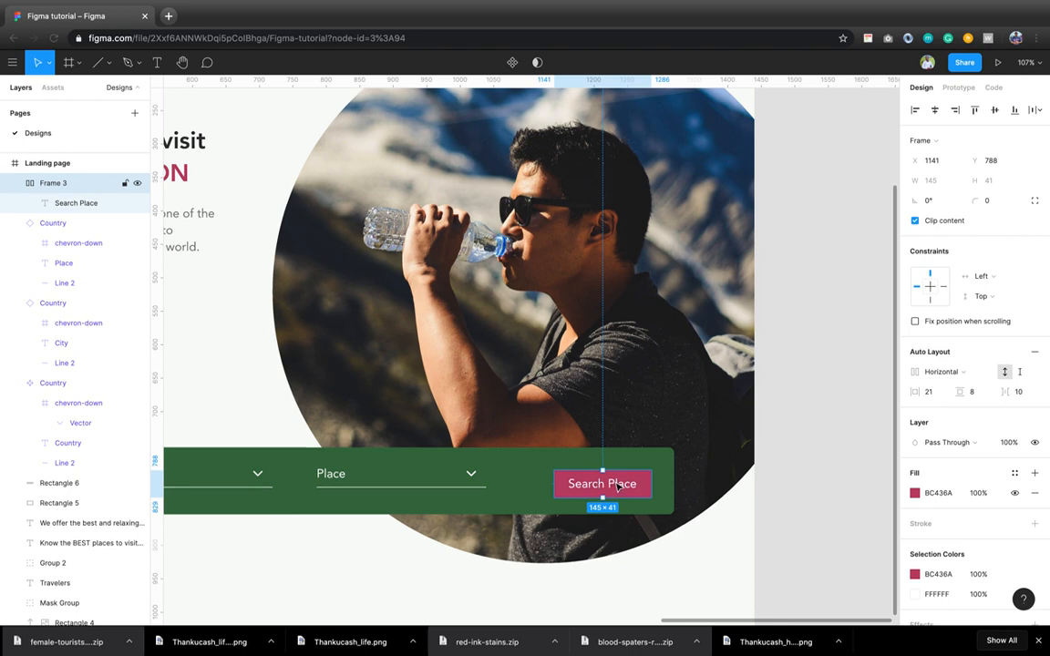
{"action": "scroll", "coordinate": [543, 495], "scroll_direction": "left", "scroll_amount": 2}
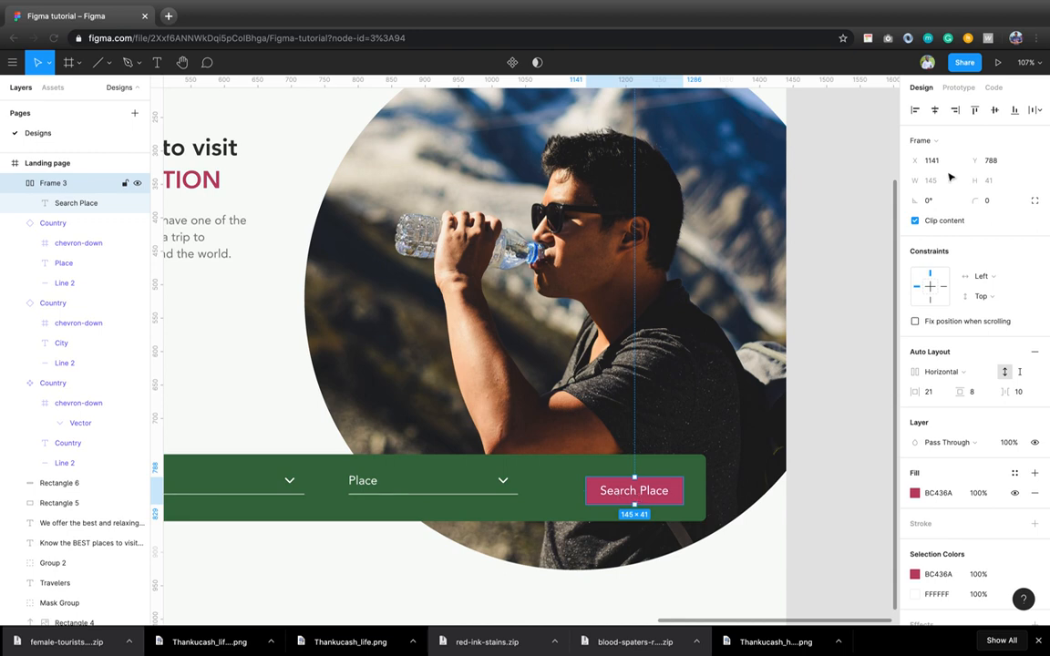
{"action": "left_click", "coordinate": [993, 201]}
{"action": "type", "text": "4"}
{"action": "key", "text": "Return"}
- Add a drop shadow to the Search Place button with blur 20, Y offset 0 and 11% opacity
{"action": "scroll", "coordinate": [965, 546], "scroll_direction": "down", "scroll_amount": 2}
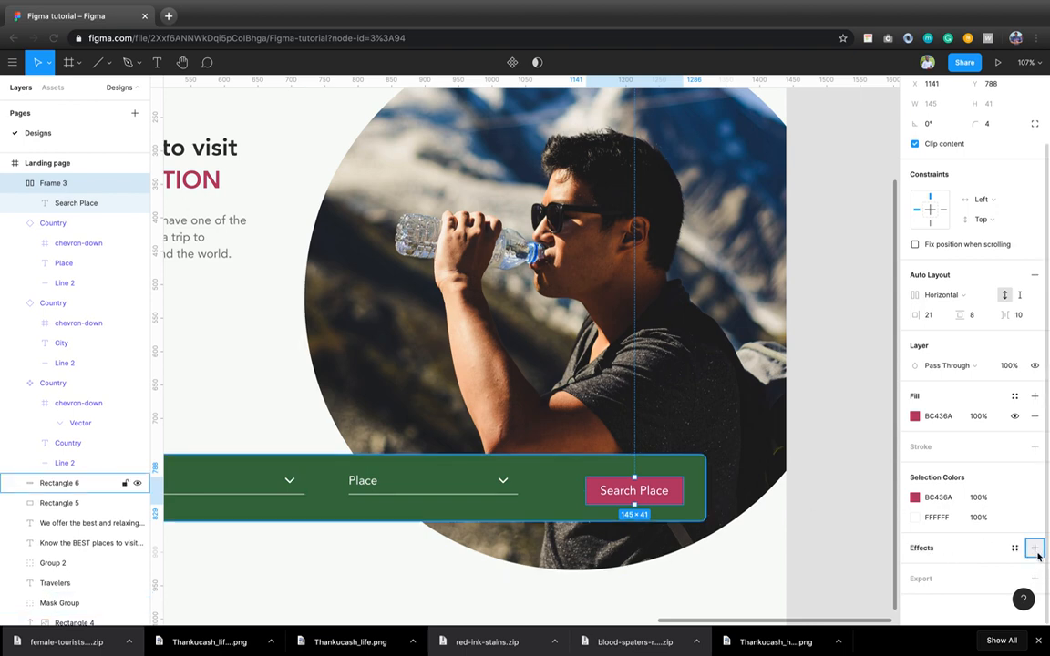
{"action": "left_click", "coordinate": [1035, 549]}
{"action": "scroll", "coordinate": [933, 565], "scroll_direction": "down", "scroll_amount": 1}
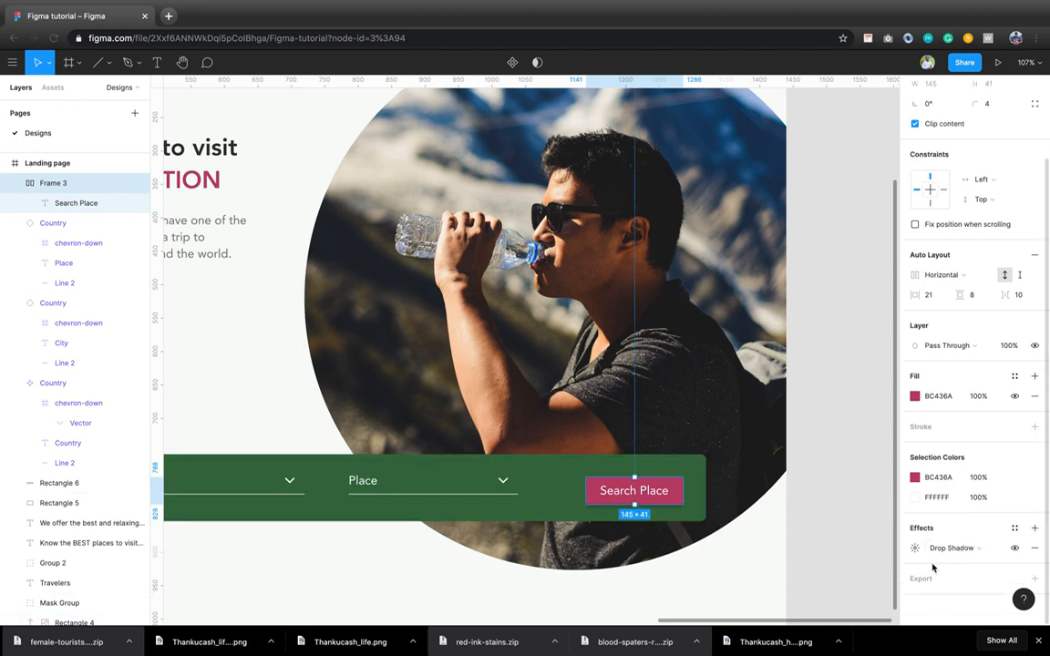
{"action": "left_click", "coordinate": [914, 549]}
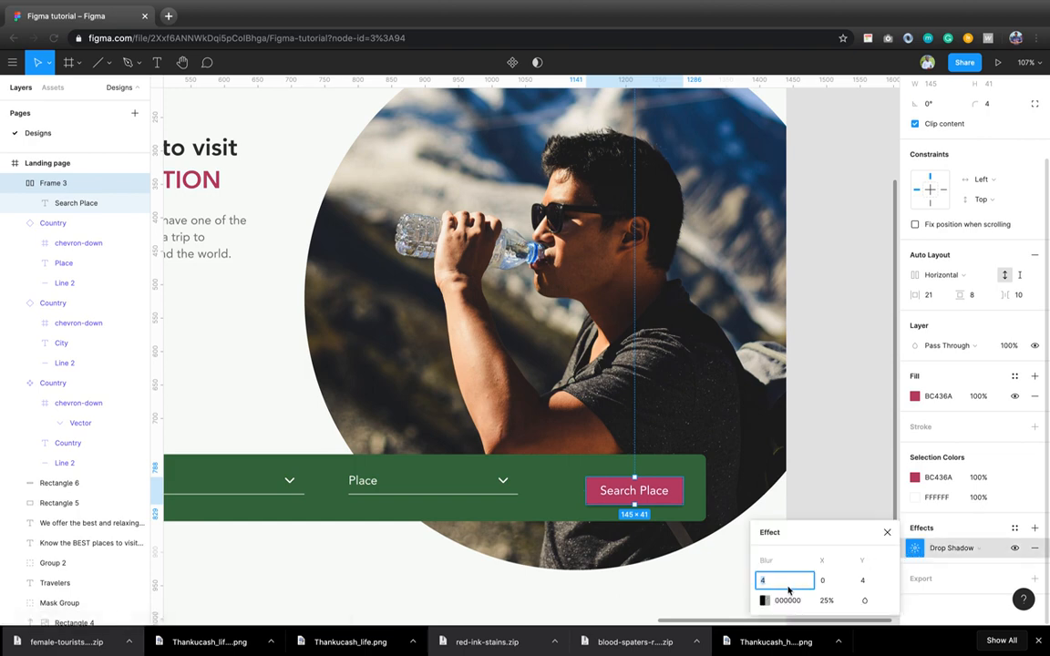
{"action": "key", "text": "Return"}
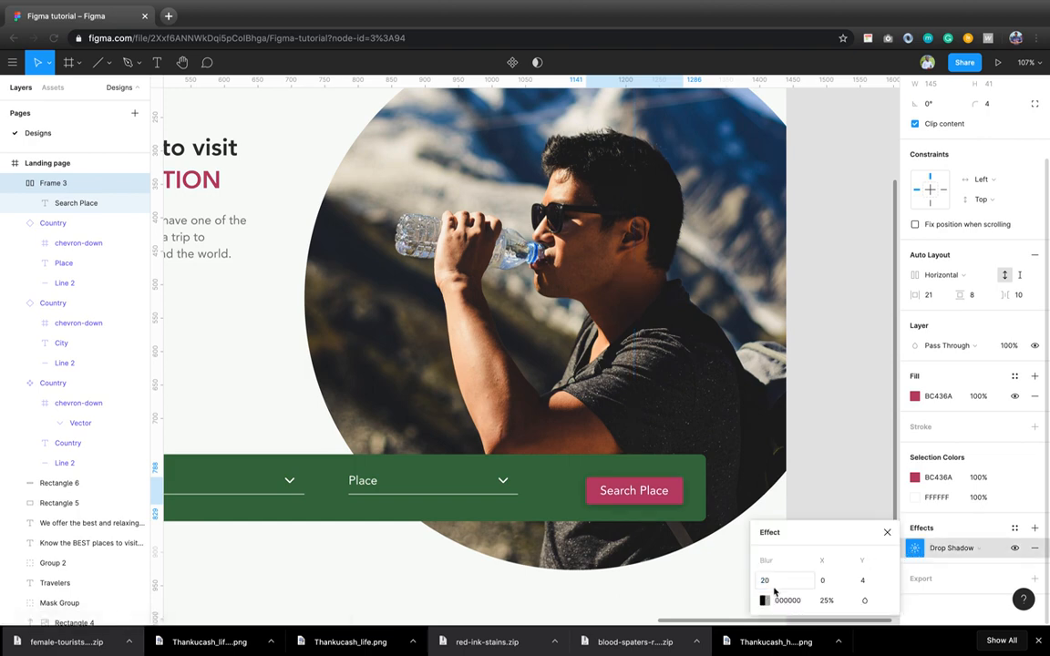
{"action": "left_click", "coordinate": [827, 601]}
{"action": "type", "text": "11"}
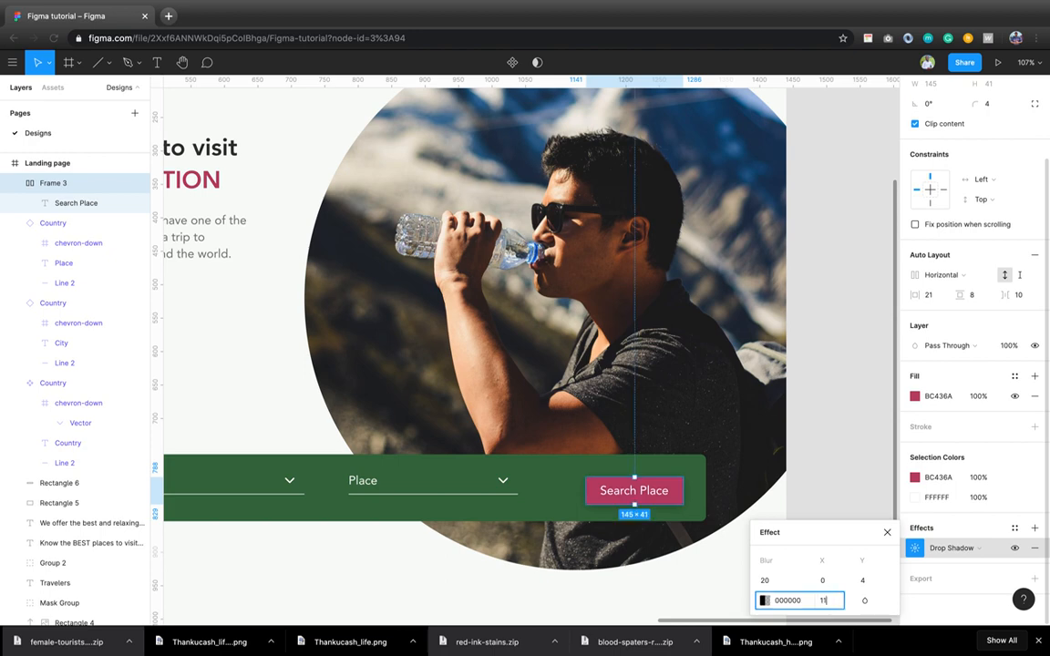
{"action": "key", "text": "Return"}
{"action": "left_click", "coordinate": [873, 581]}
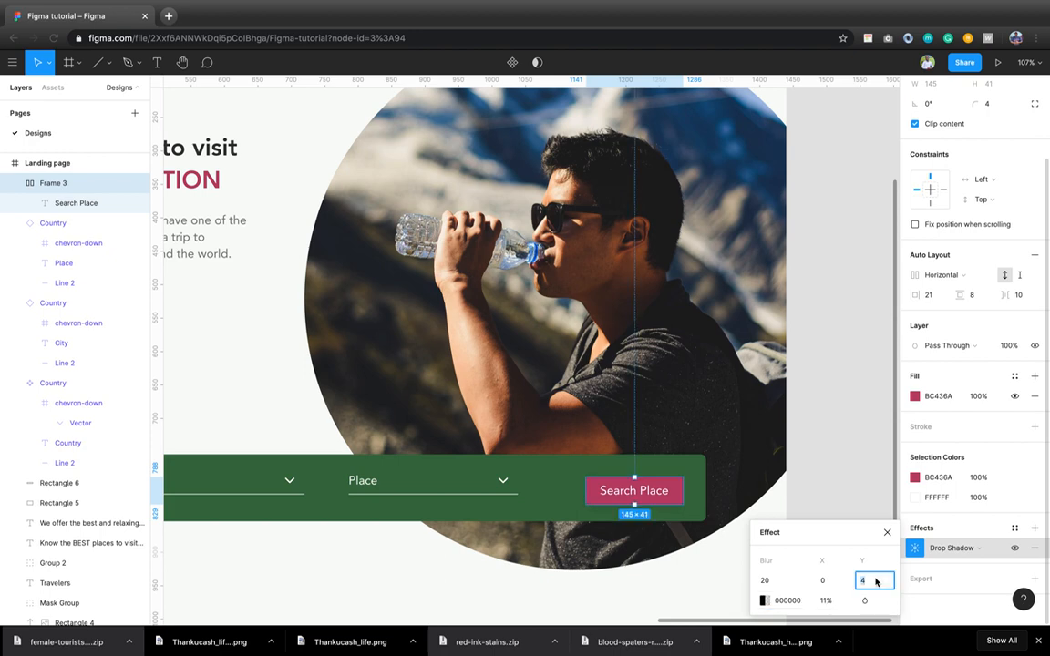
{"action": "type", "text": "0"}
{"action": "key", "text": "Return"}
{"action": "left_click", "coordinate": [886, 532]}
{"action": "scroll", "coordinate": [640, 526], "scroll_direction": "up", "scroll_amount": 3}
{"action": "scroll", "coordinate": [640, 526], "scroll_direction": "up", "scroll_amount": 5}
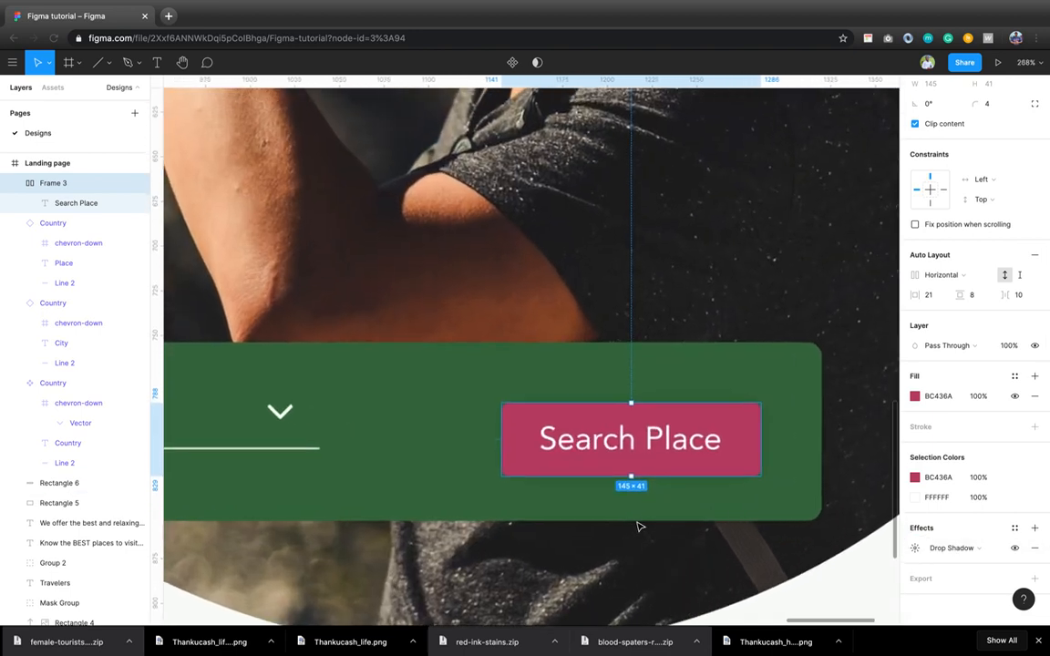
- Align the Country, City and Place fields and the Search Place button to the green bar's vertical center
{"action": "left_click", "coordinate": [766, 508]}
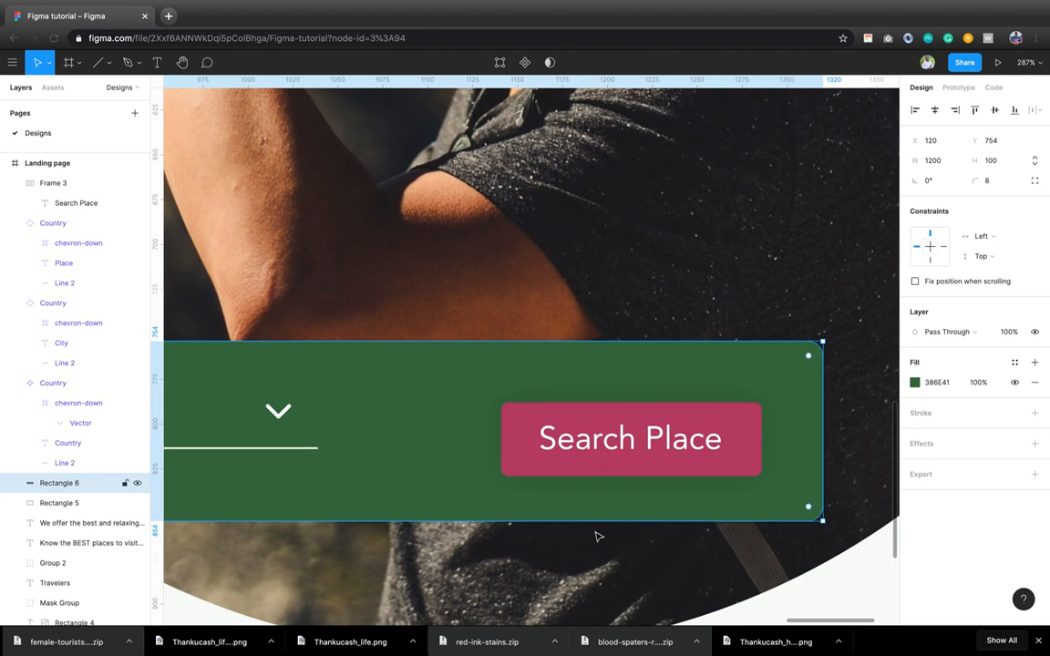
{"action": "scroll", "coordinate": [598, 534], "scroll_direction": "down", "scroll_amount": 3}
{"action": "scroll", "coordinate": [594, 530], "scroll_direction": "down", "scroll_amount": 5}
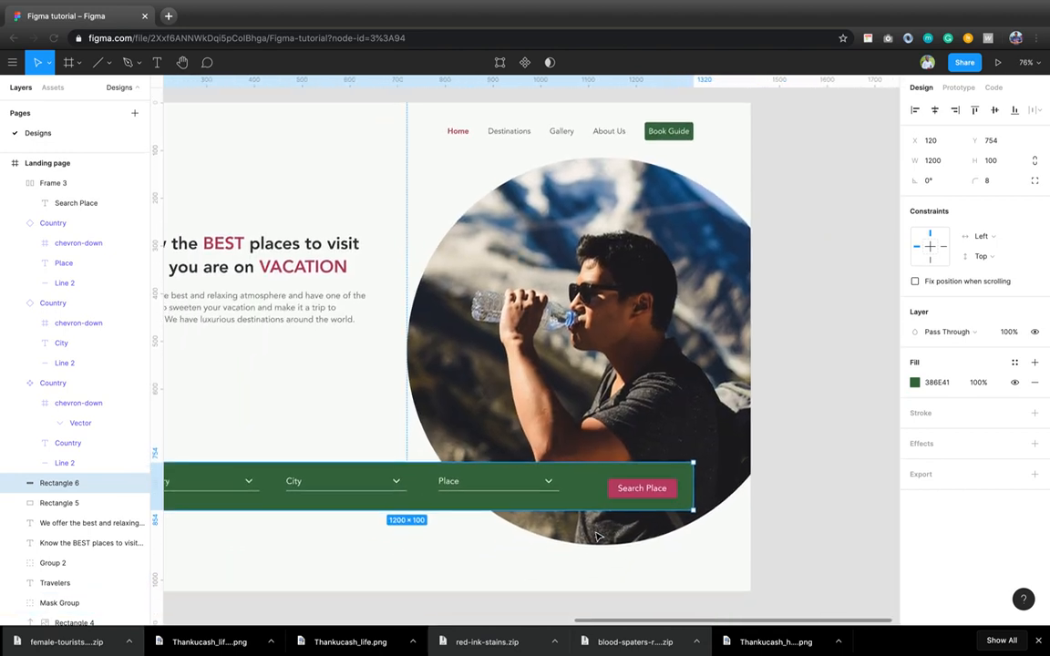
{"action": "scroll", "coordinate": [598, 536], "scroll_direction": "left", "scroll_amount": 5}
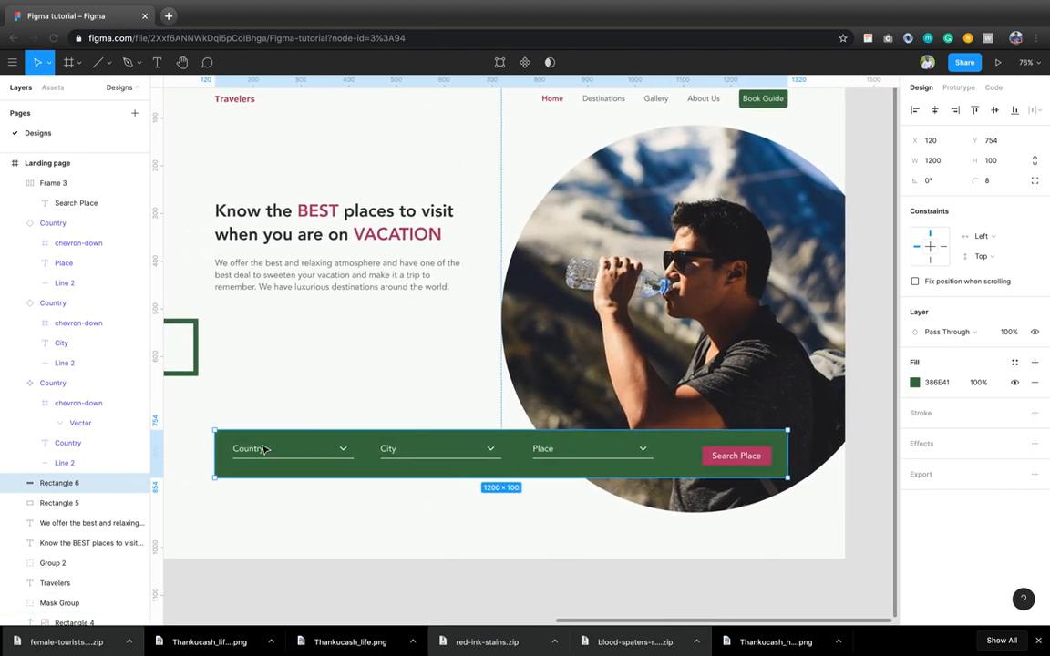
{"action": "left_click", "coordinate": [264, 455]}
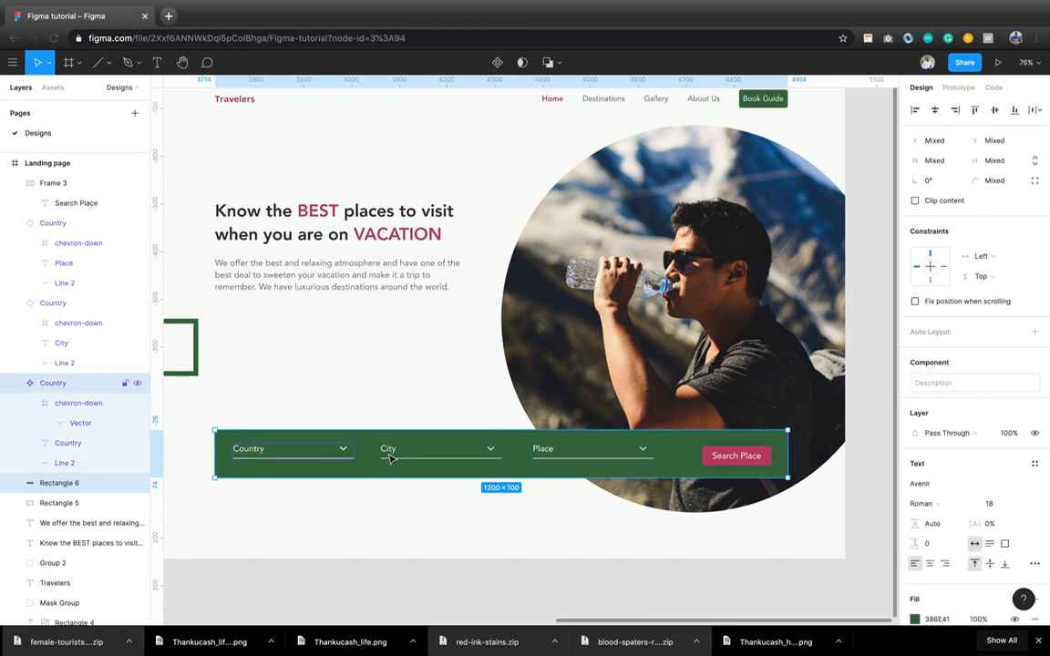
{"action": "left_click", "coordinate": [390, 456], "text": "shift"}
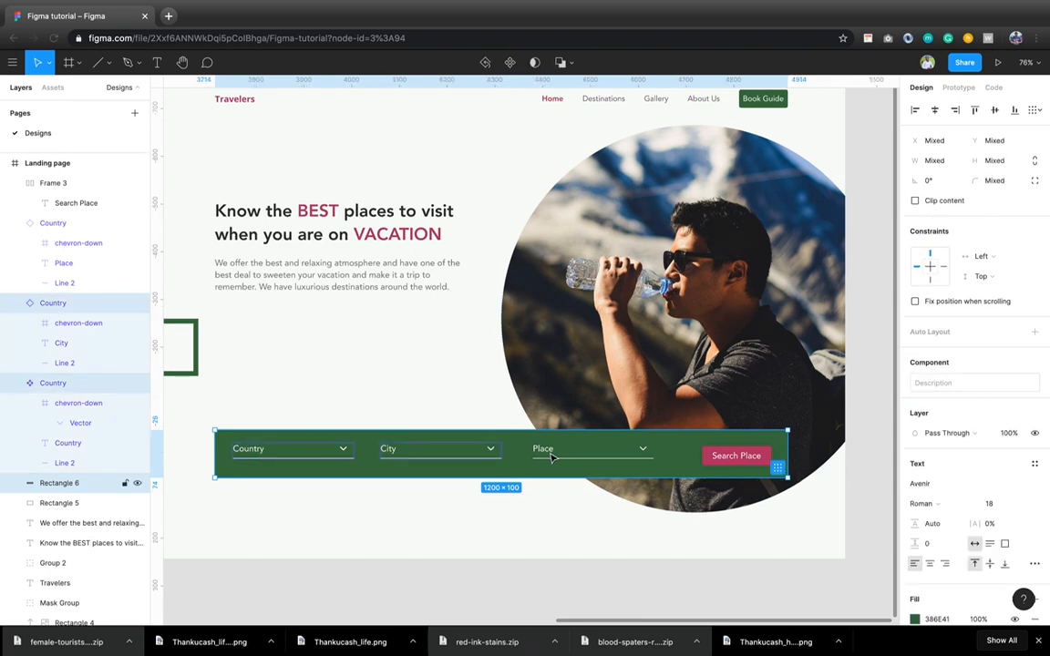
{"action": "left_click", "coordinate": [551, 457], "text": "shift"}
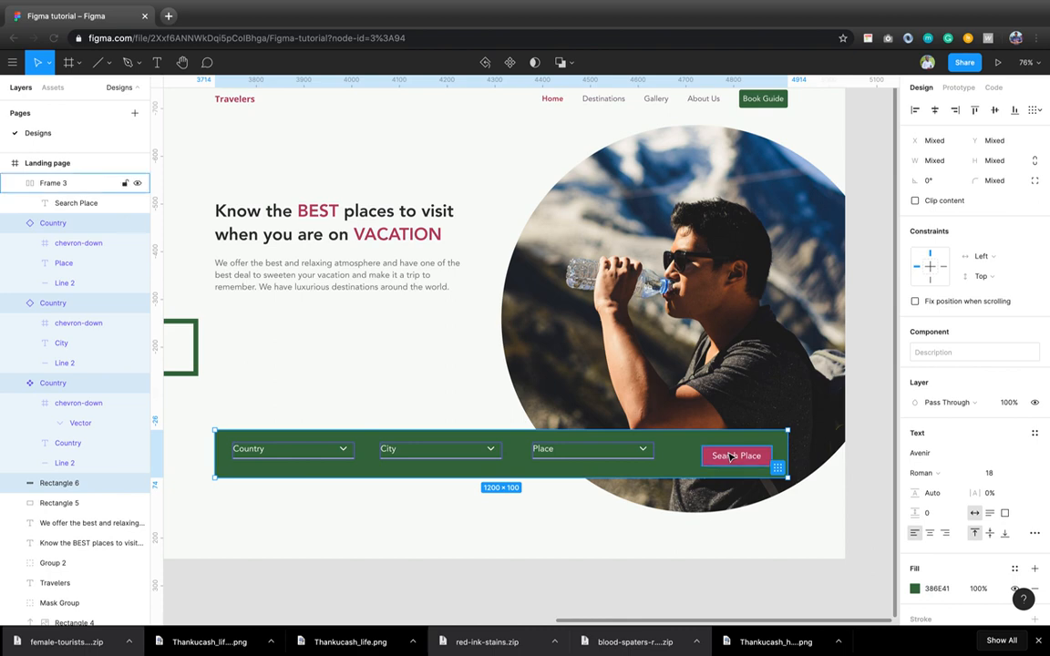
{"action": "left_click", "coordinate": [730, 458], "text": "shift"}
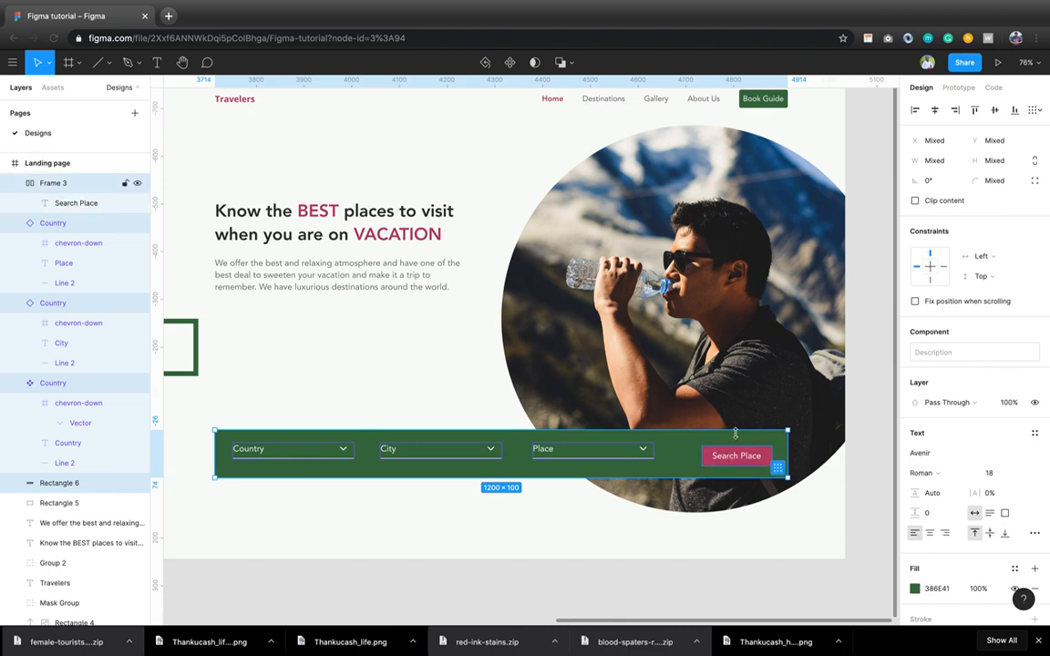
{"action": "left_click", "coordinate": [996, 110]}
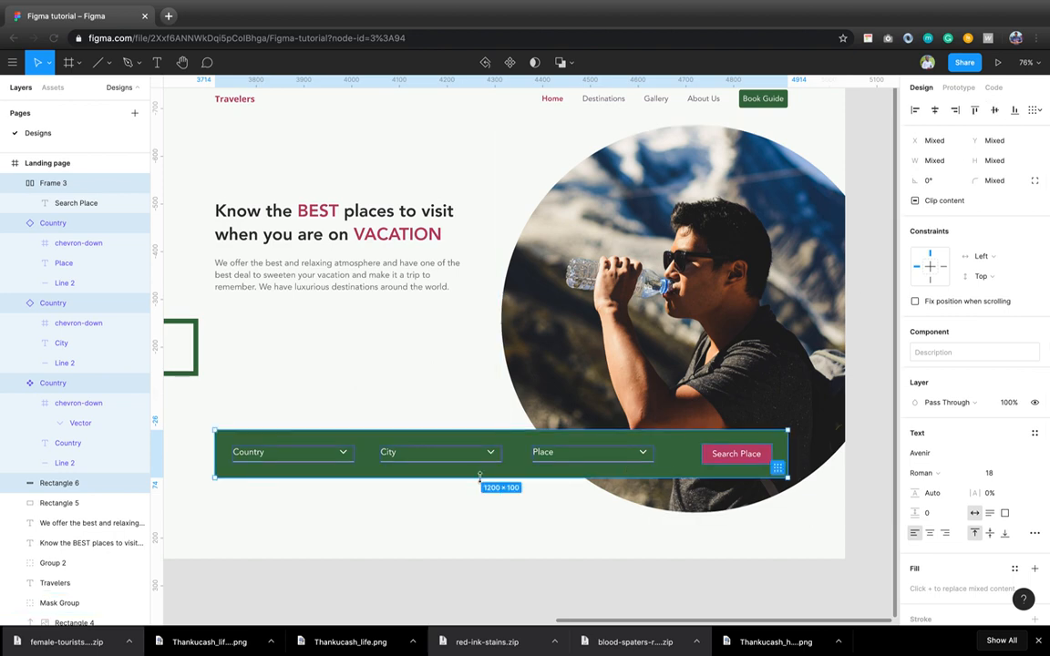
- Distribute the three dropdown fields and the Search Place button with equal horizontal spacing, leaving the green bar out of the selection
{"action": "left_click", "coordinate": [678, 447], "text": "shift"}
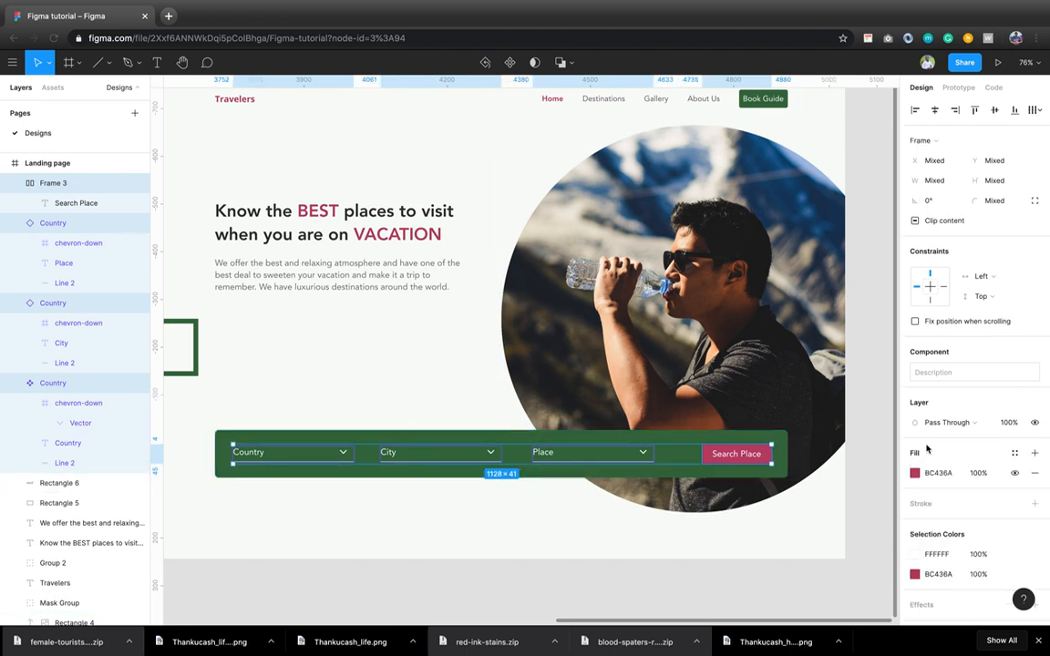
{"action": "left_click", "coordinate": [1039, 110]}
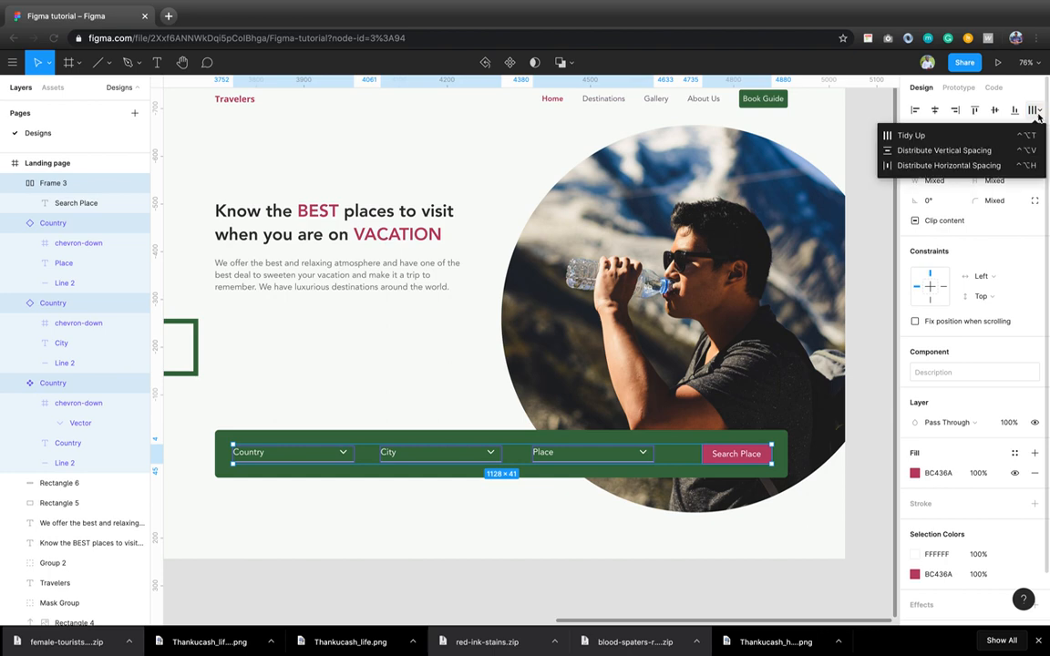
{"action": "left_click", "coordinate": [973, 164]}
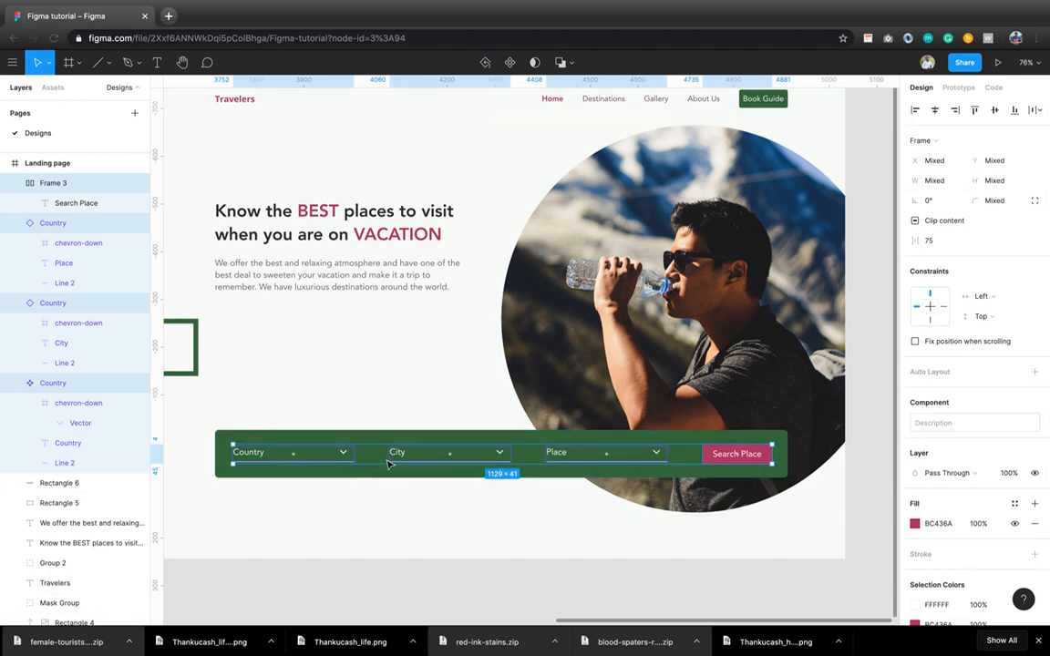
{"action": "scroll", "coordinate": [346, 442], "scroll_direction": "up", "scroll_amount": 1}
{"action": "scroll", "coordinate": [346, 442], "scroll_direction": "up", "scroll_amount": 5}
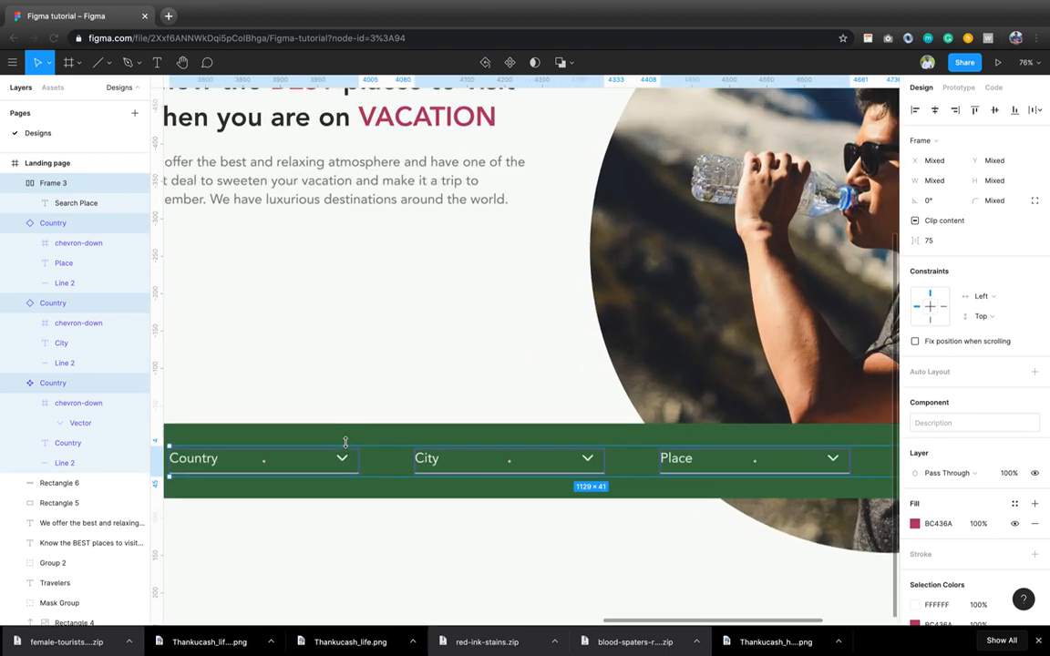
- Swap the Country and City fields by moving Country into City's place within the evenly spaced selection
{"action": "scroll", "coordinate": [345, 448], "scroll_direction": "up", "scroll_amount": 4}
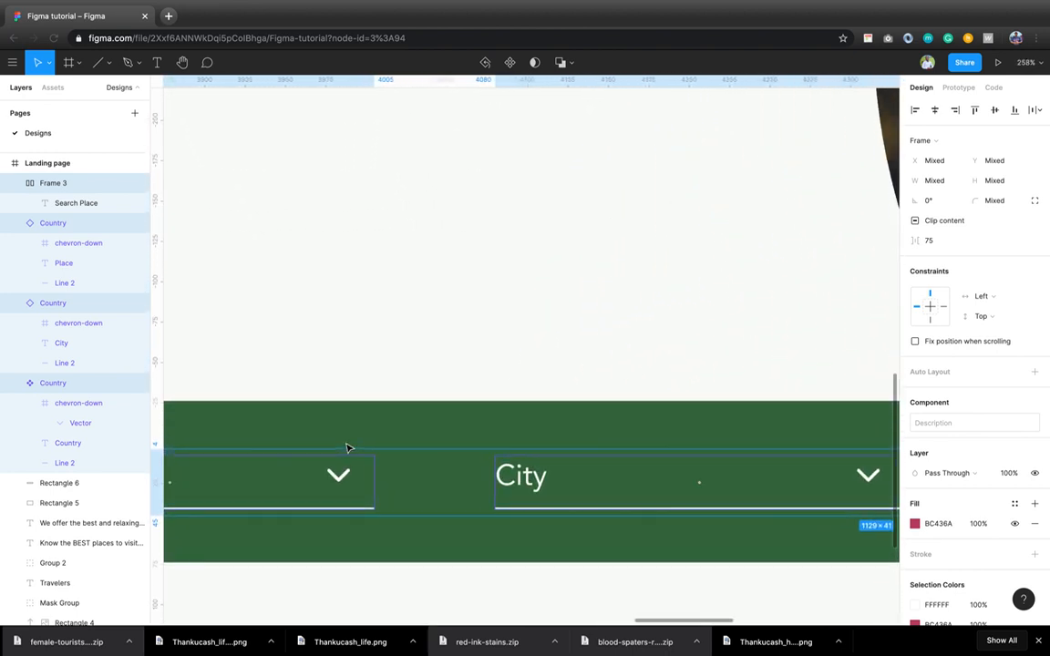
{"action": "scroll", "coordinate": [346, 445], "scroll_direction": "down", "scroll_amount": 4}
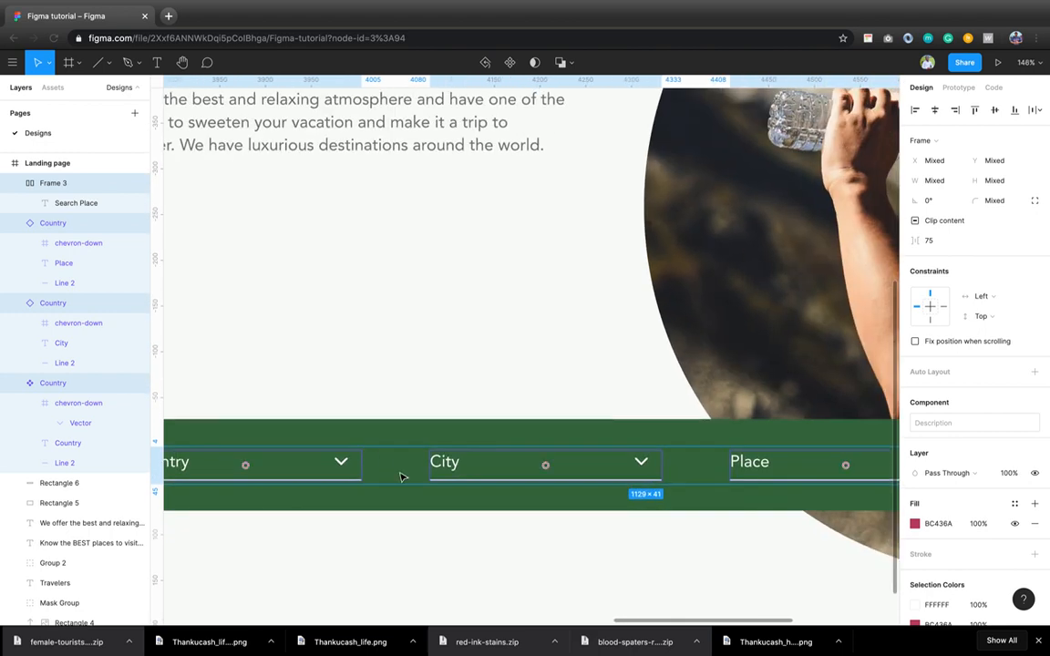
{"action": "scroll", "coordinate": [400, 476], "scroll_direction": "down", "scroll_amount": 3}
{"action": "scroll", "coordinate": [400, 476], "scroll_direction": "up", "scroll_amount": 3}
{"action": "scroll", "coordinate": [400, 476], "scroll_direction": "up", "scroll_amount": 2}
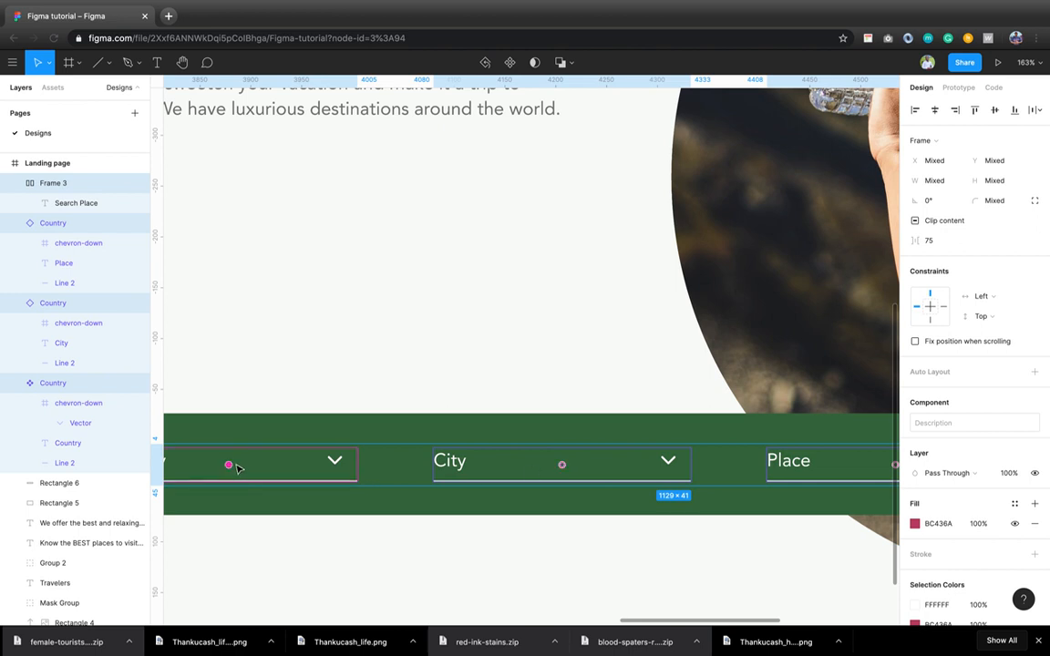
{"action": "left_click_drag", "start_coordinate": [236, 467], "coordinate": [583, 474]}
{"action": "scroll", "coordinate": [525, 506], "scroll_direction": "down", "scroll_amount": 10}
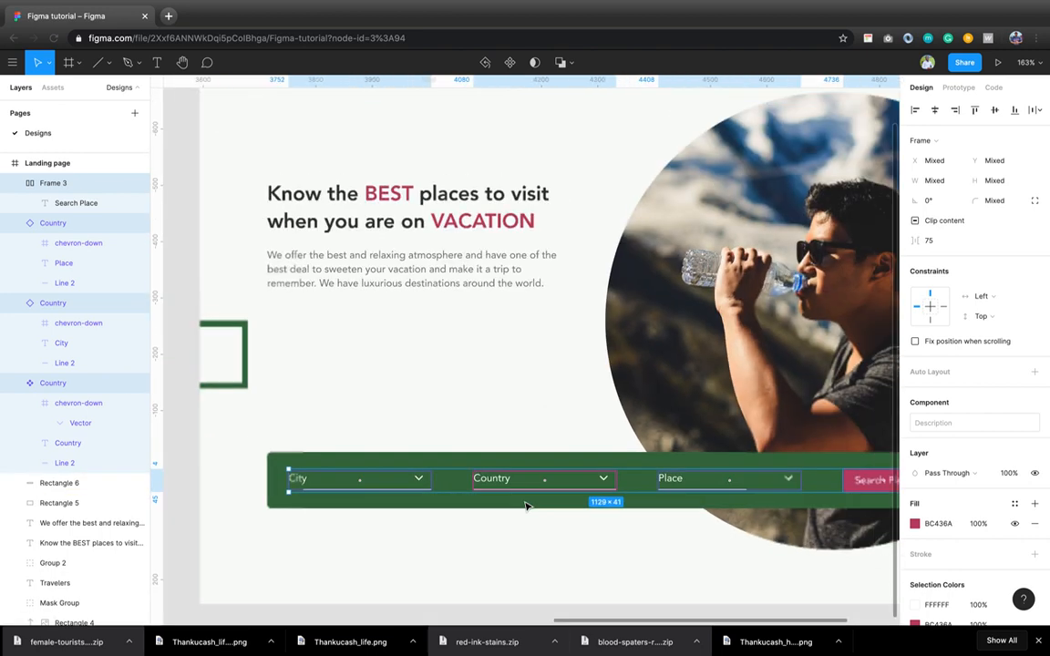
{"action": "scroll", "coordinate": [525, 506], "scroll_direction": "up", "scroll_amount": 4}
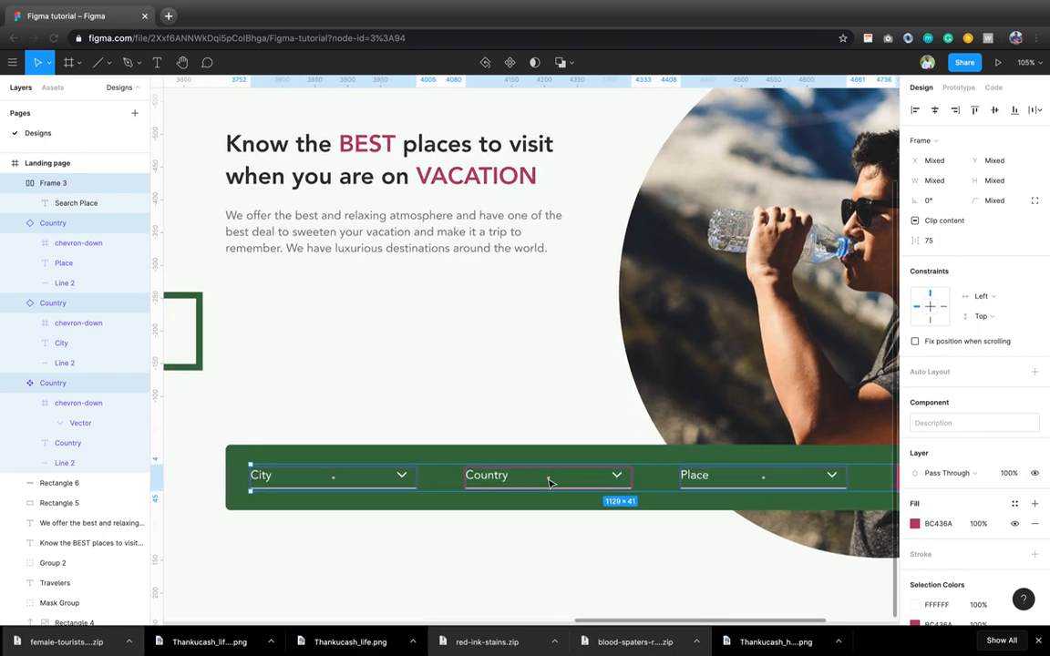
- Move the Country field back ahead of City in the green bar and clear the selection
{"action": "scroll", "coordinate": [551, 482], "scroll_direction": "up", "scroll_amount": 5}
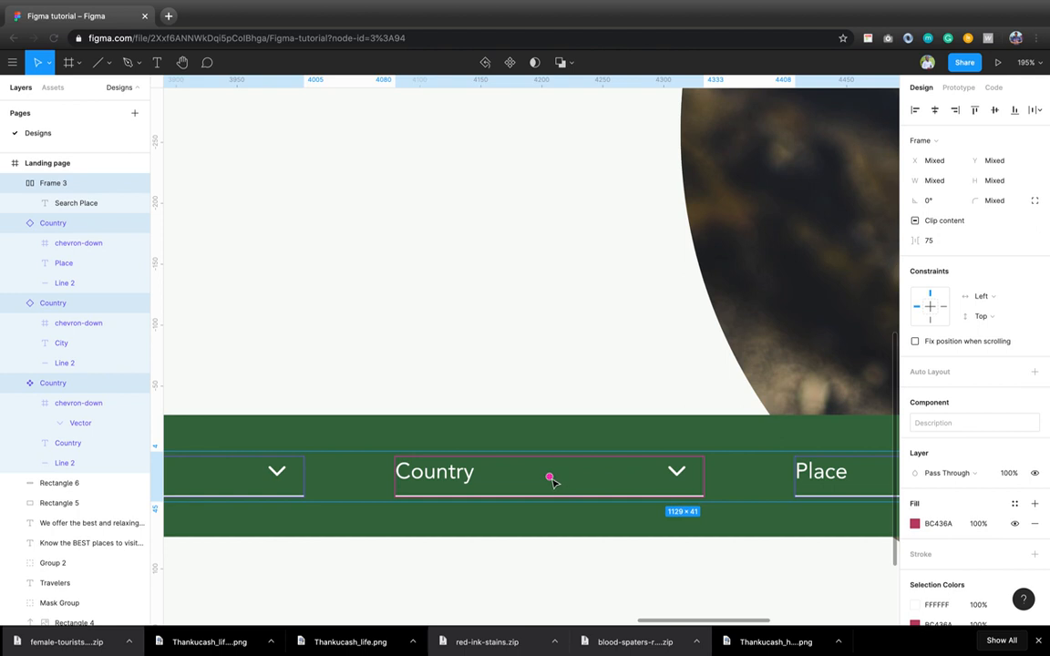
{"action": "scroll", "coordinate": [551, 481], "scroll_direction": "down", "scroll_amount": 4}
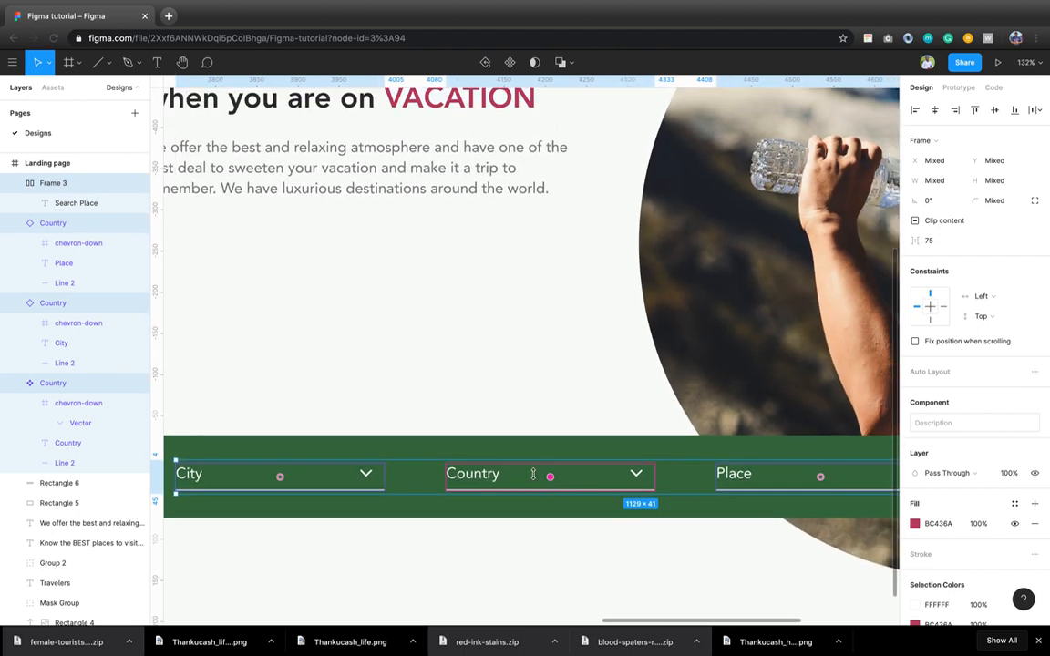
{"action": "left_click_drag", "start_coordinate": [551, 478], "coordinate": [369, 478]}
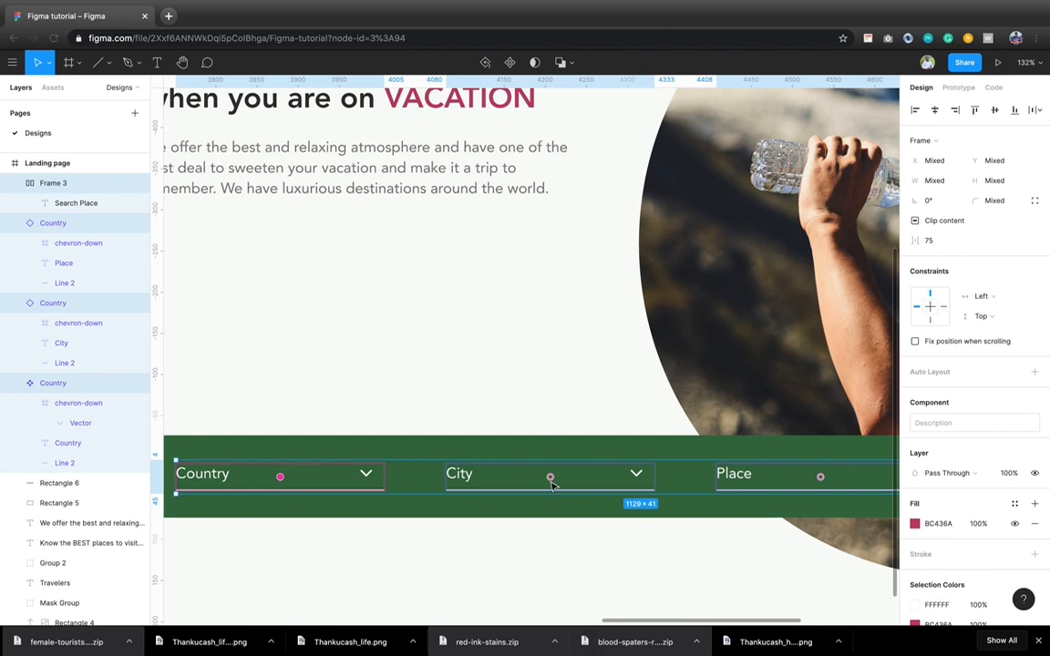
{"action": "left_click", "coordinate": [574, 534]}
{"action": "scroll", "coordinate": [574, 534], "scroll_direction": "down", "scroll_amount": 5}
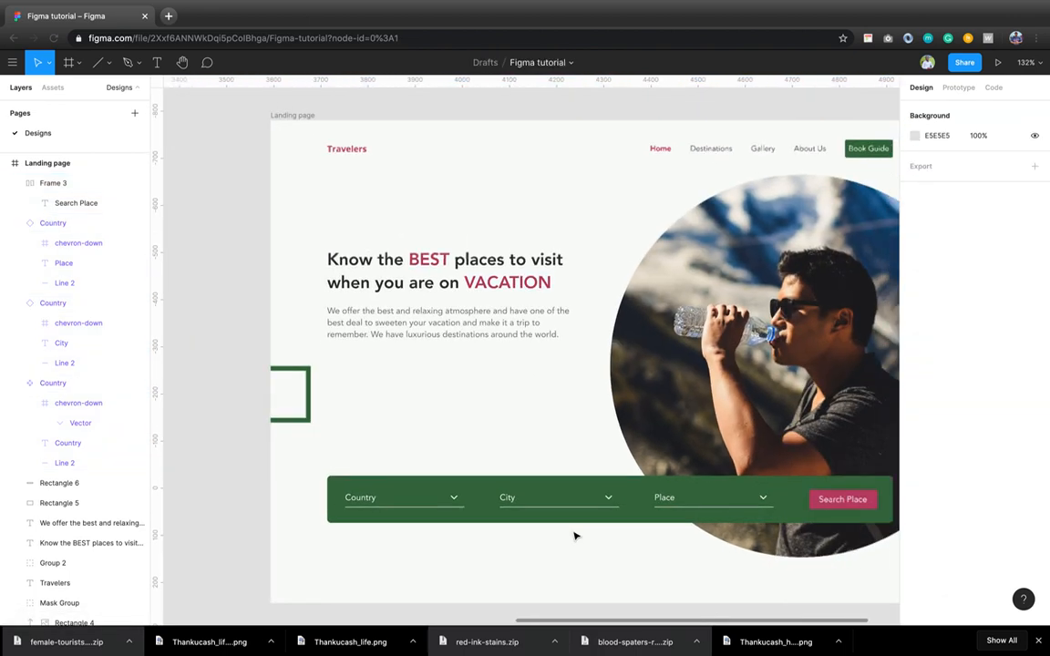
- Group the Country, City and Place fields together with the Search Place button
{"action": "left_click", "coordinate": [461, 509], "text": "super"}
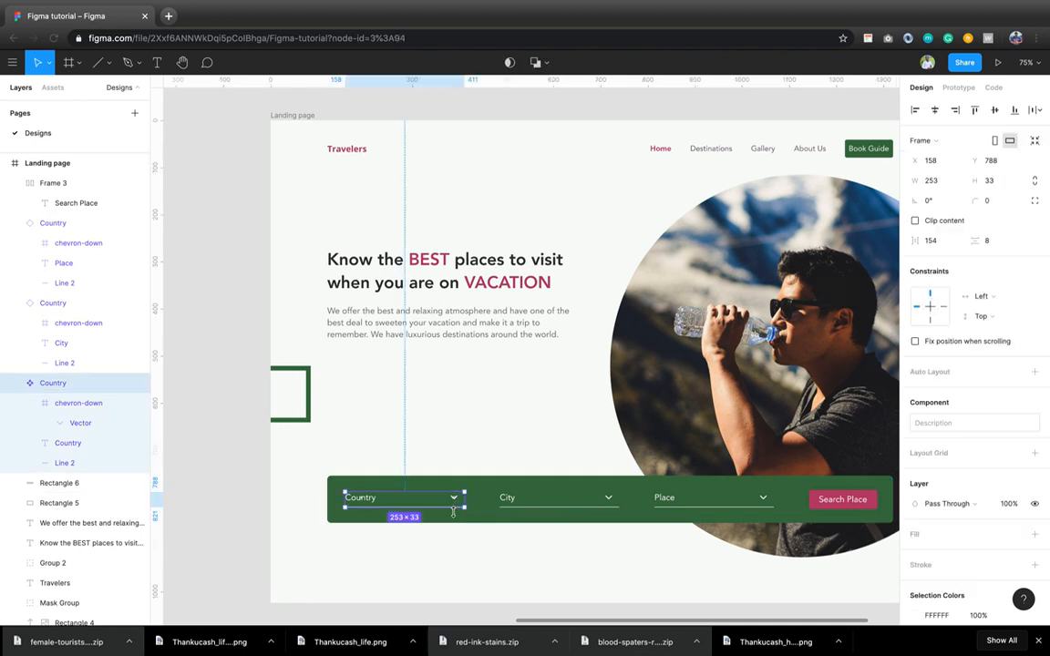
{"action": "left_click", "coordinate": [537, 499], "text": "shift"}
{"action": "left_click", "coordinate": [675, 502], "text": "shift"}
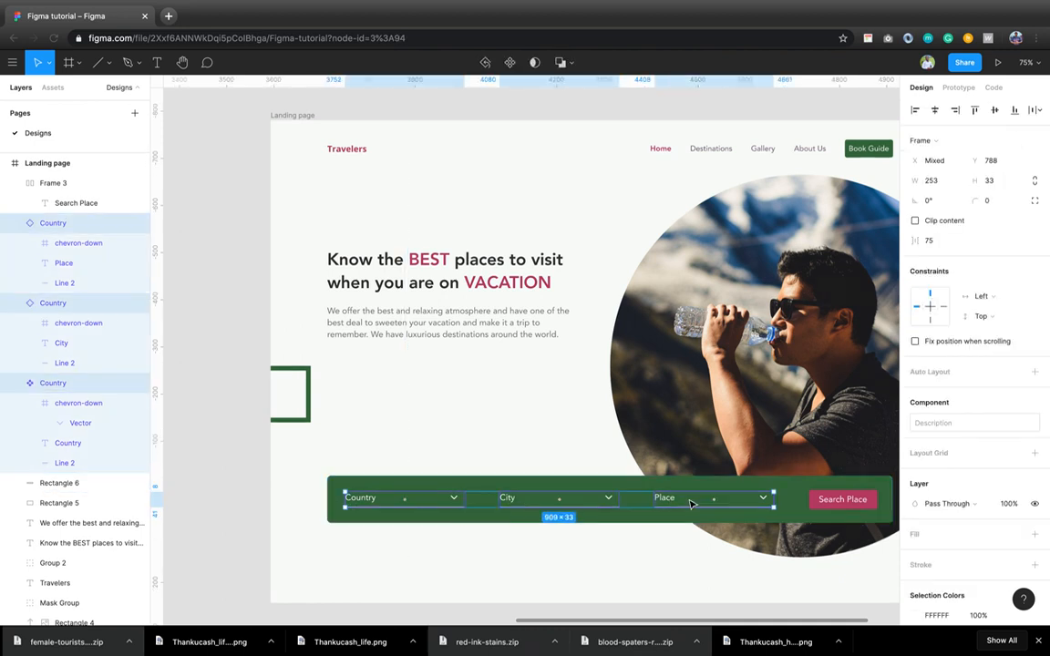
{"action": "left_click", "coordinate": [821, 501], "text": "shift"}
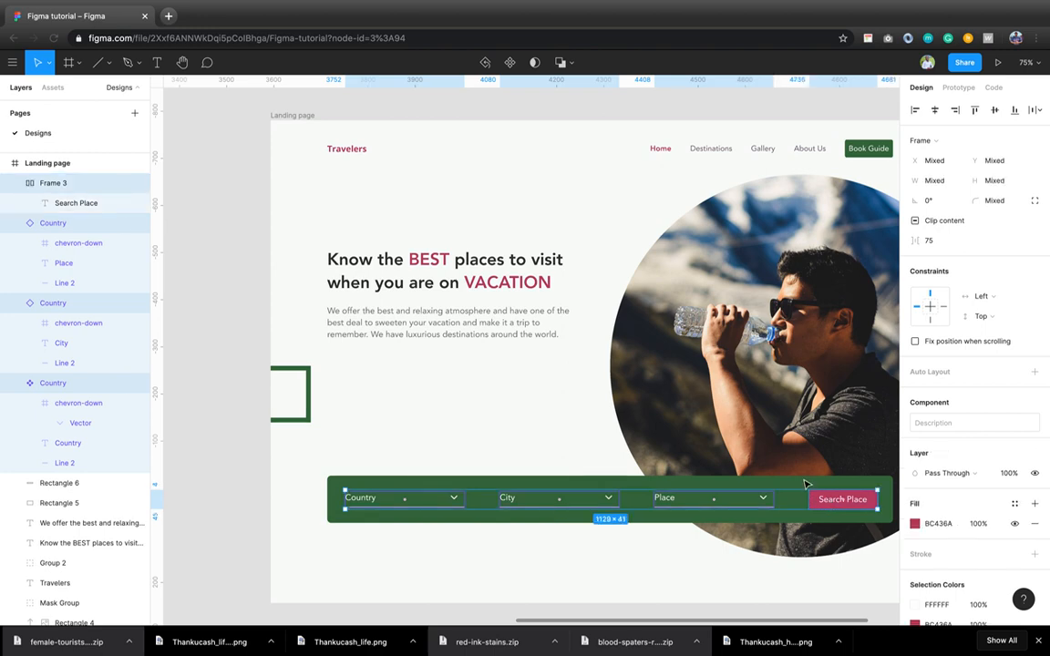
{"action": "key", "text": "ctrl+g"}
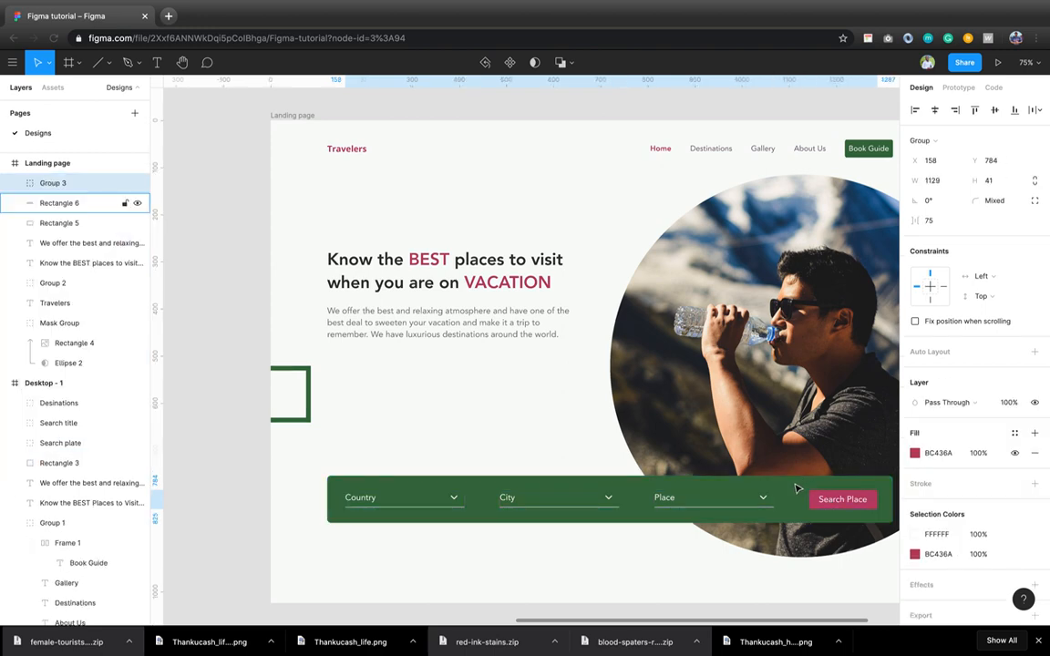
- Group the fields group with the green bar rectangle and name the new group Search bar
{"action": "left_click", "coordinate": [795, 489], "text": "shift"}
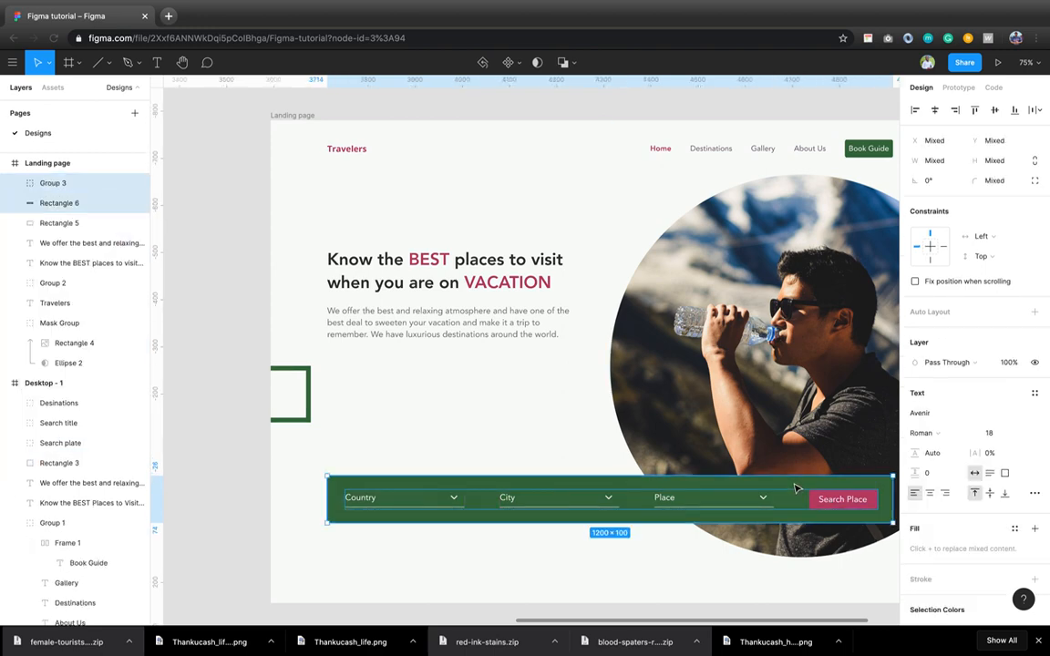
{"action": "key", "text": "ctrl+g"}
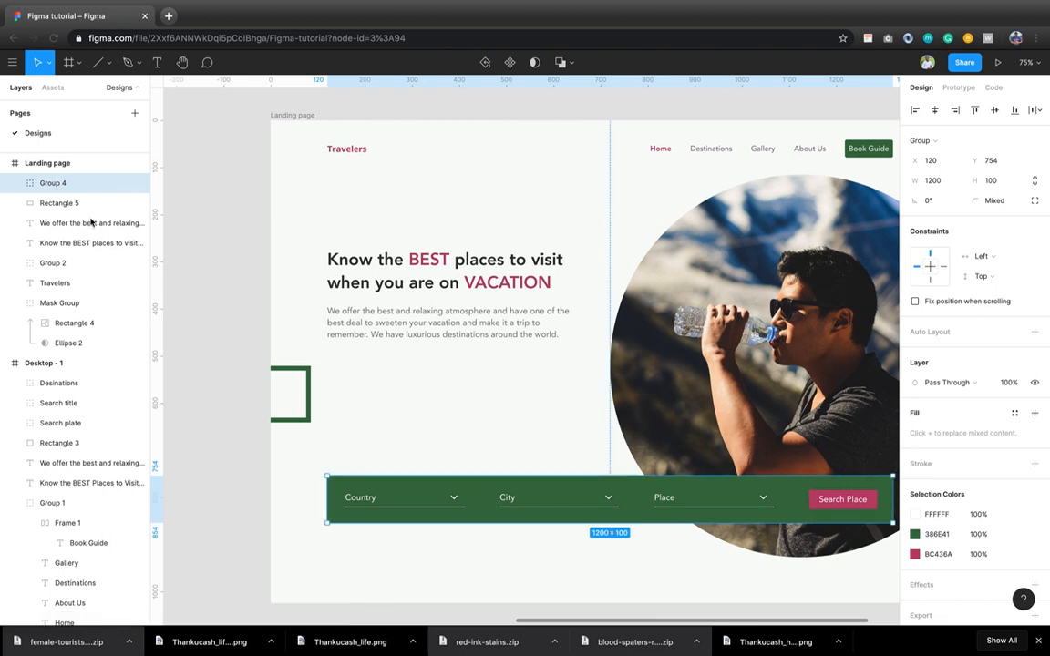
{"action": "double_click", "coordinate": [54, 185]}
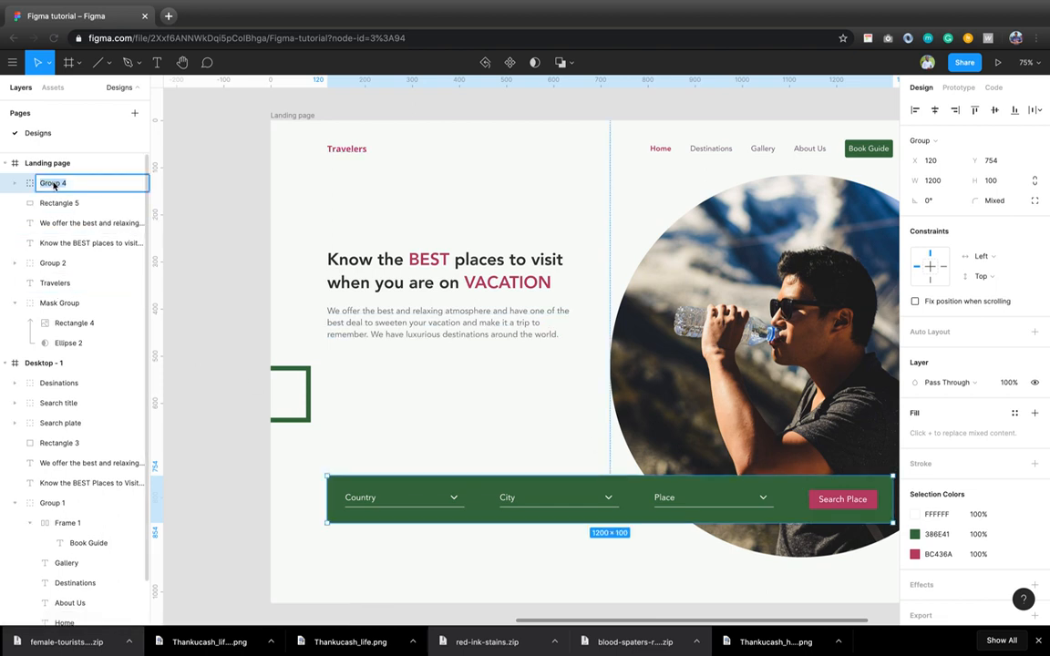
{"action": "type", "text": "Search bar"}
{"action": "key", "text": "Return"}
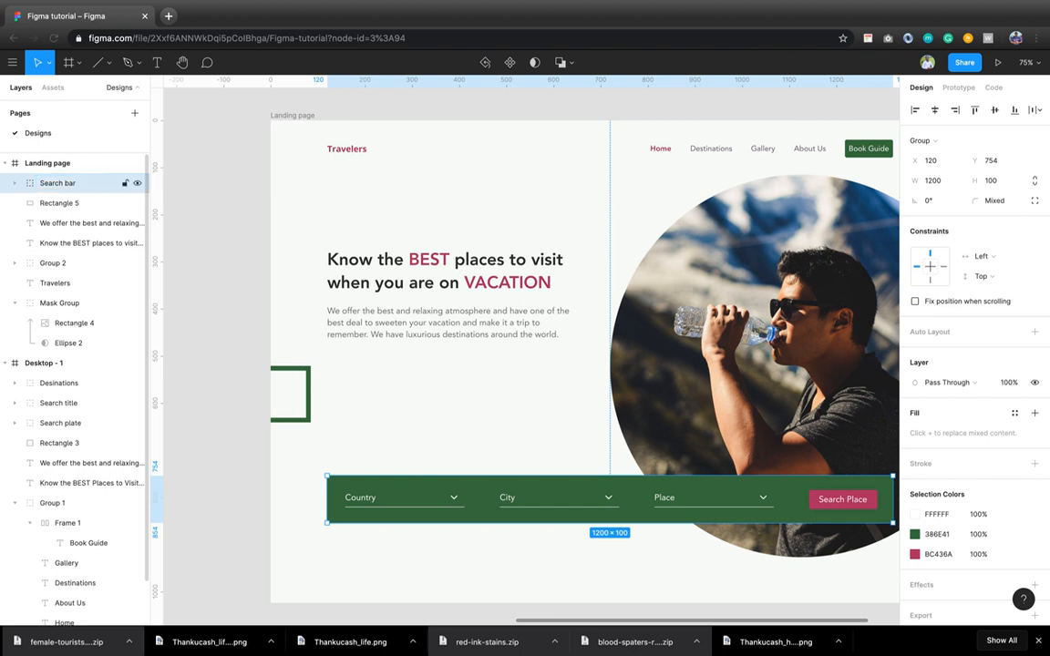
- Rename the green outlined square's layer as Shap
{"action": "double_click", "coordinate": [54, 204]}
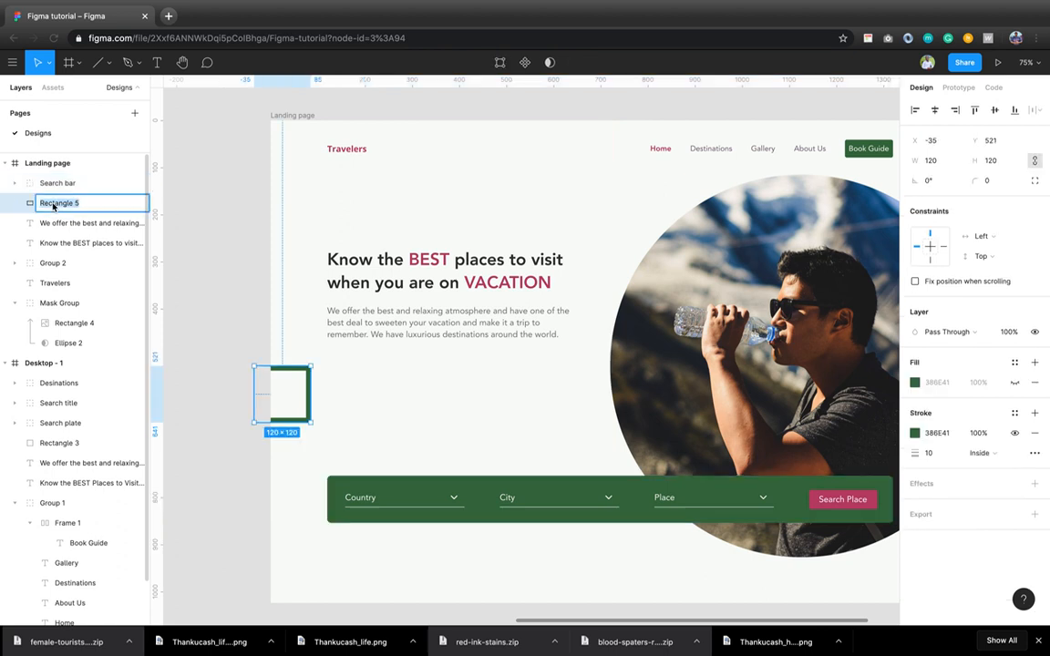
{"action": "type", "text": "Shap"}
{"action": "key", "text": "Return"}
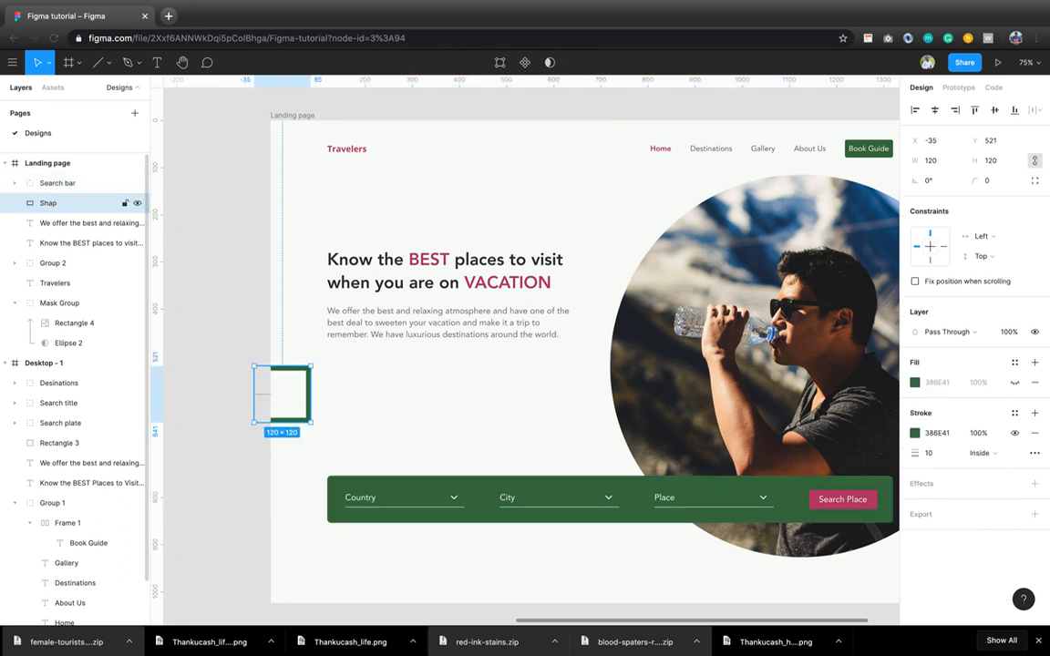
- Rename the paragraph text layer as Description and the large heading's layer as Title
{"action": "double_click", "coordinate": [56, 224]}
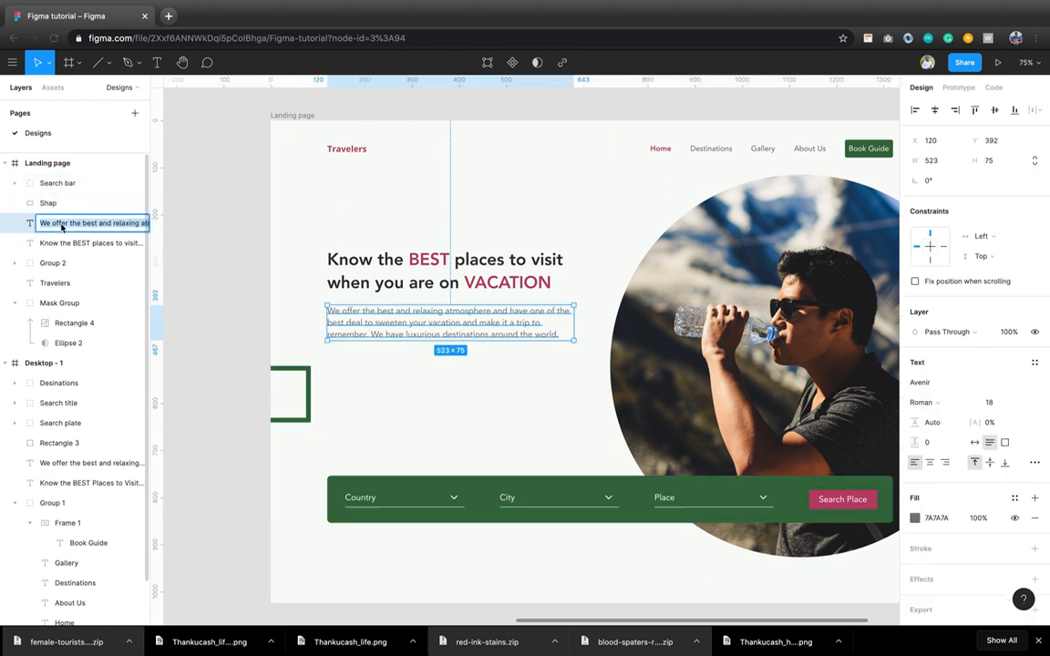
{"action": "type", "text": "Description"}
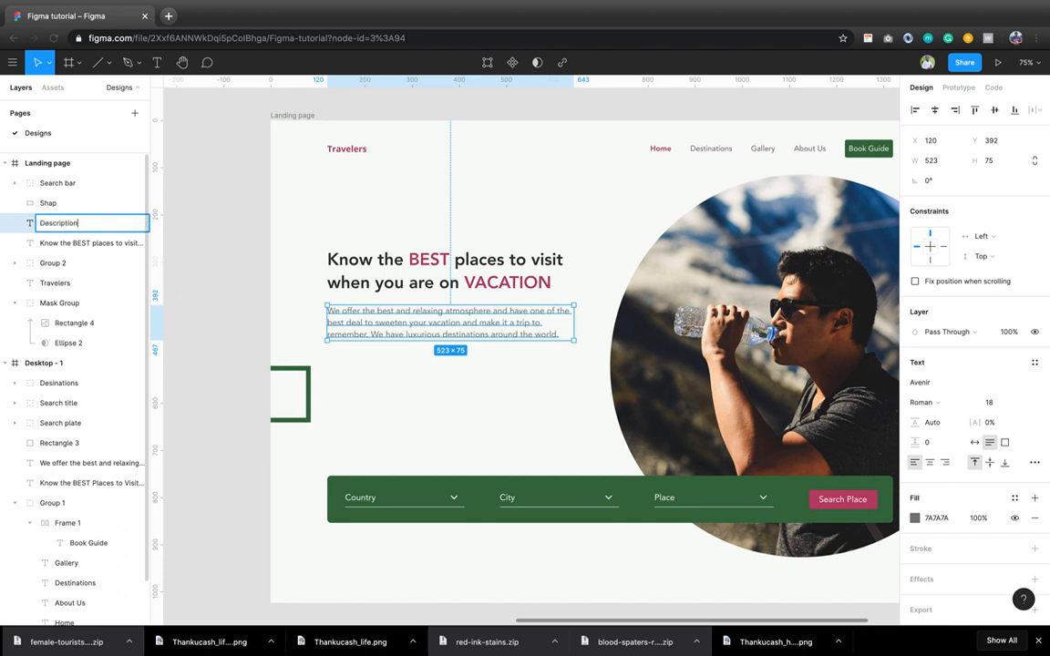
{"action": "key", "text": "Return"}
{"action": "double_click", "coordinate": [68, 243]}
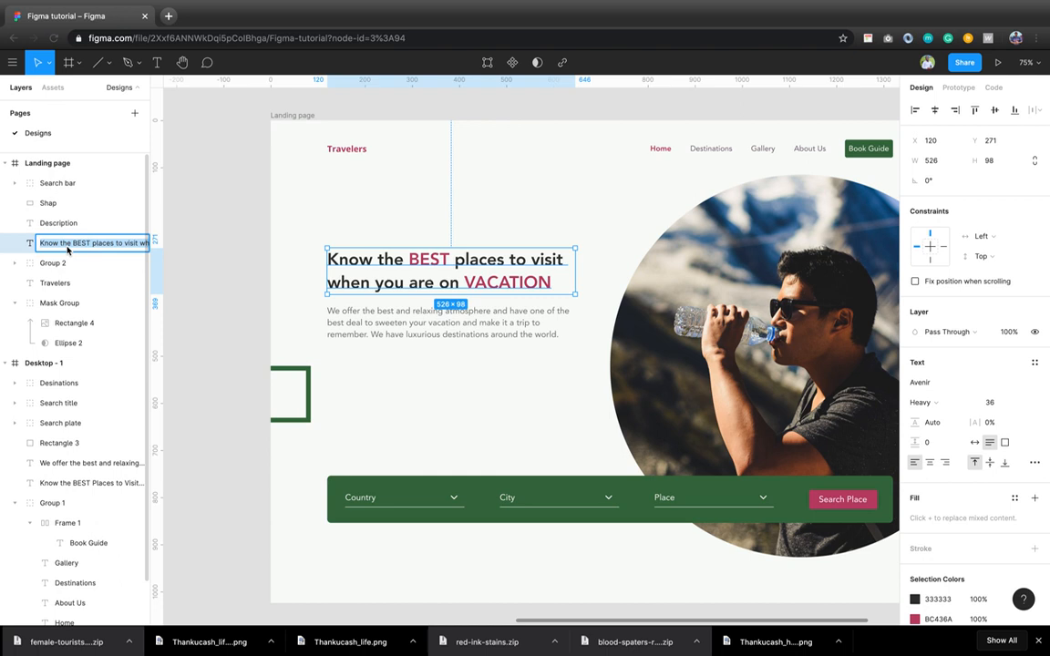
{"action": "type", "text": "Titl"}
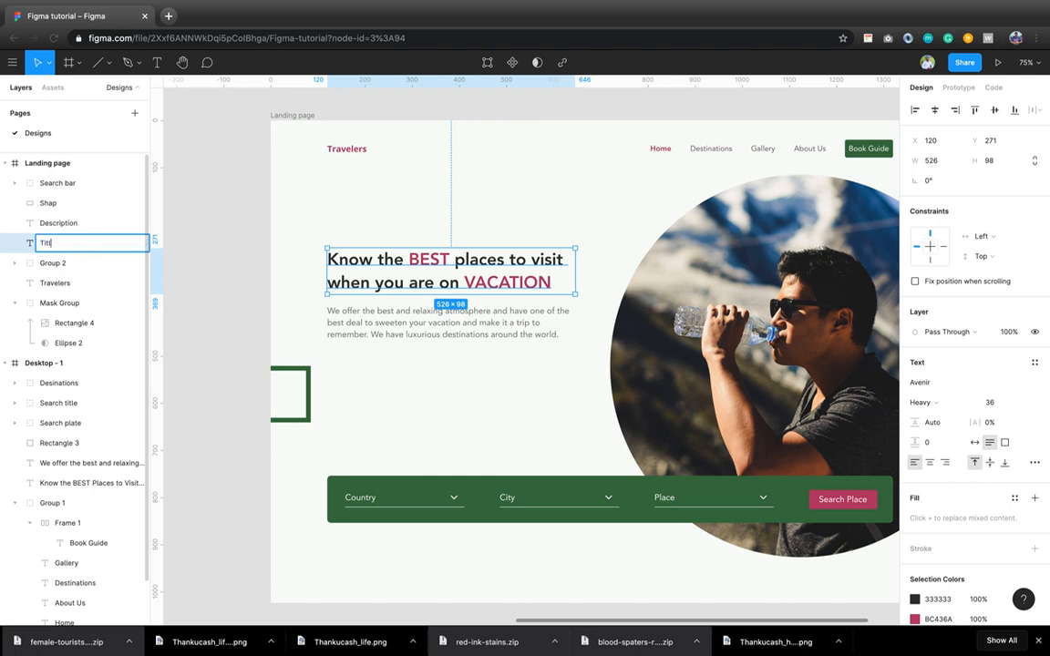
{"action": "type", "text": "e"}
{"action": "key", "text": "Return"}
- Rename the navigation links group as Nav and the Travelers text layer as Logo
{"action": "left_click", "coordinate": [68, 263]}
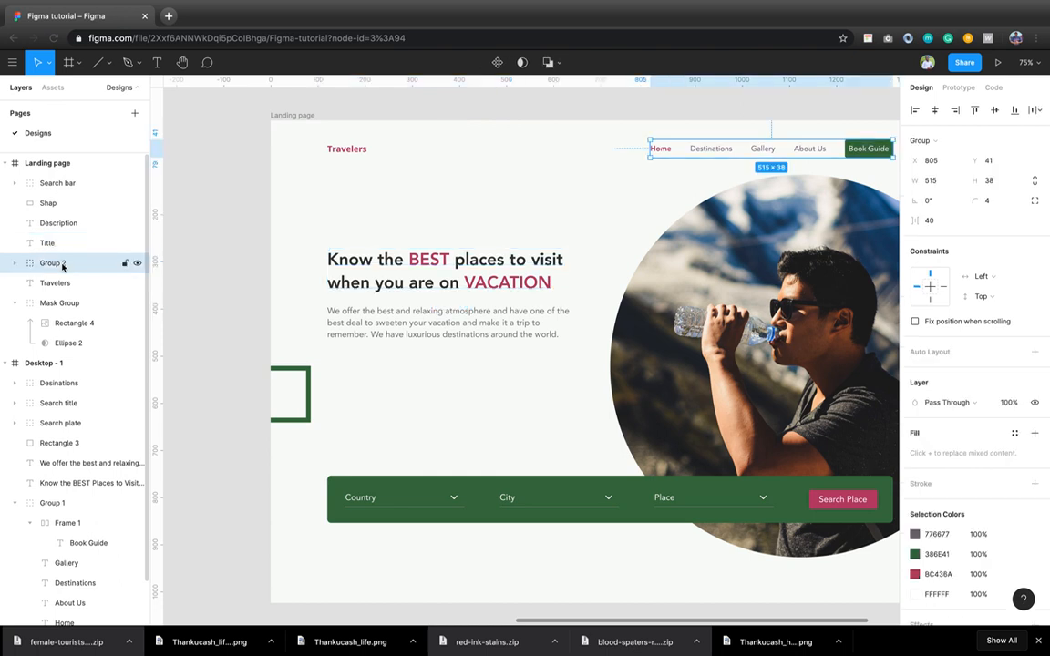
{"action": "double_click", "coordinate": [62, 263]}
{"action": "type", "text": "Na"}
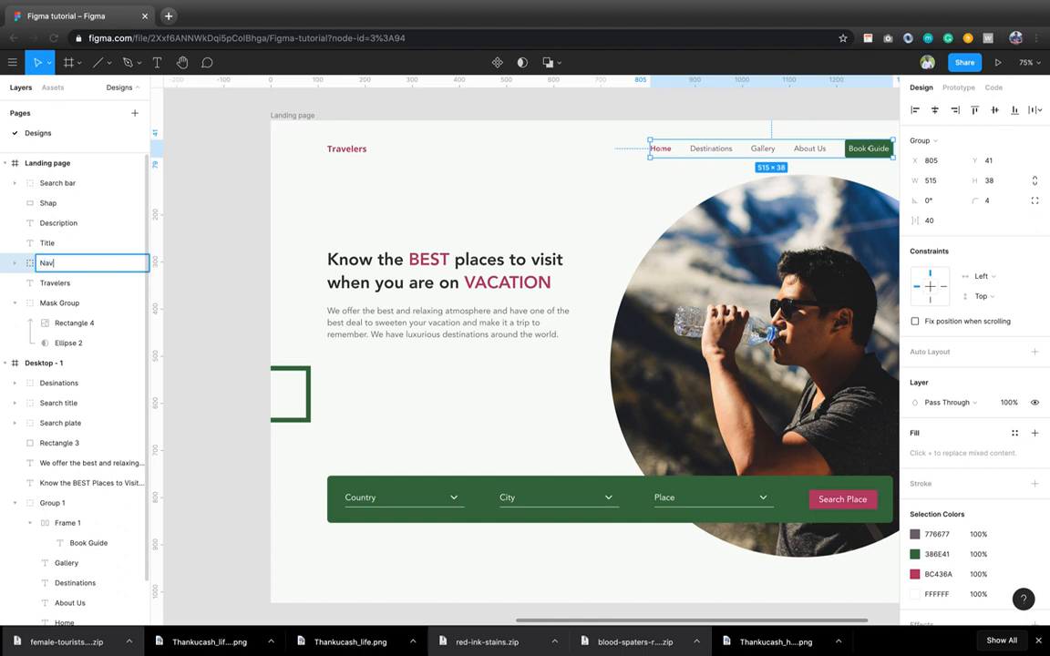
{"action": "type", "text": "v"}
{"action": "key", "text": "Return"}
{"action": "double_click", "coordinate": [54, 284]}
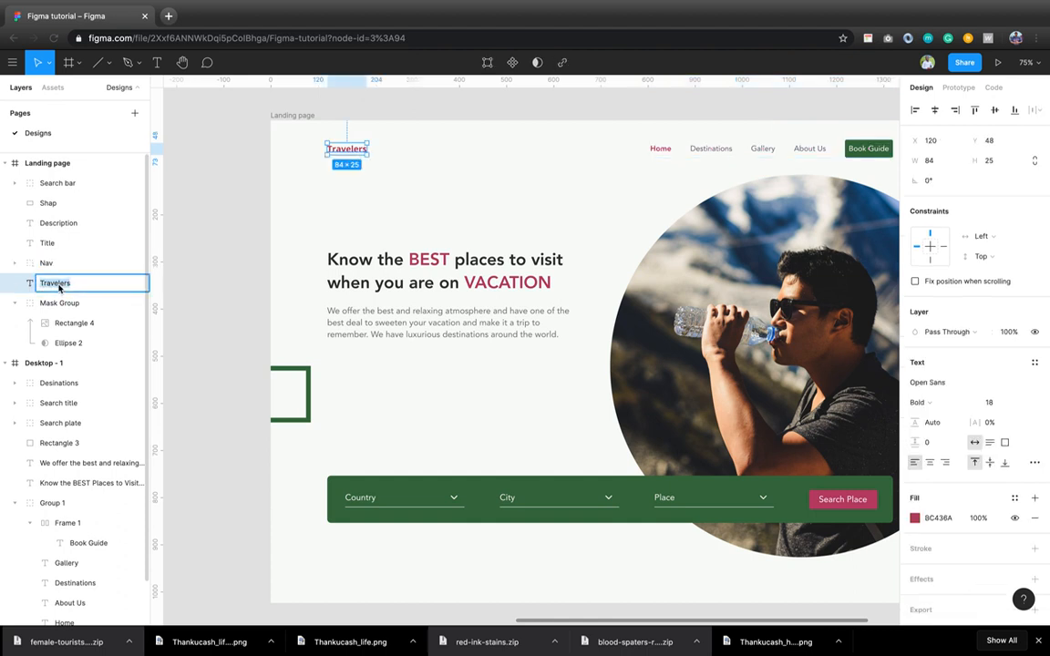
{"action": "type", "text": "Logo"}
{"action": "key", "text": "Return"}
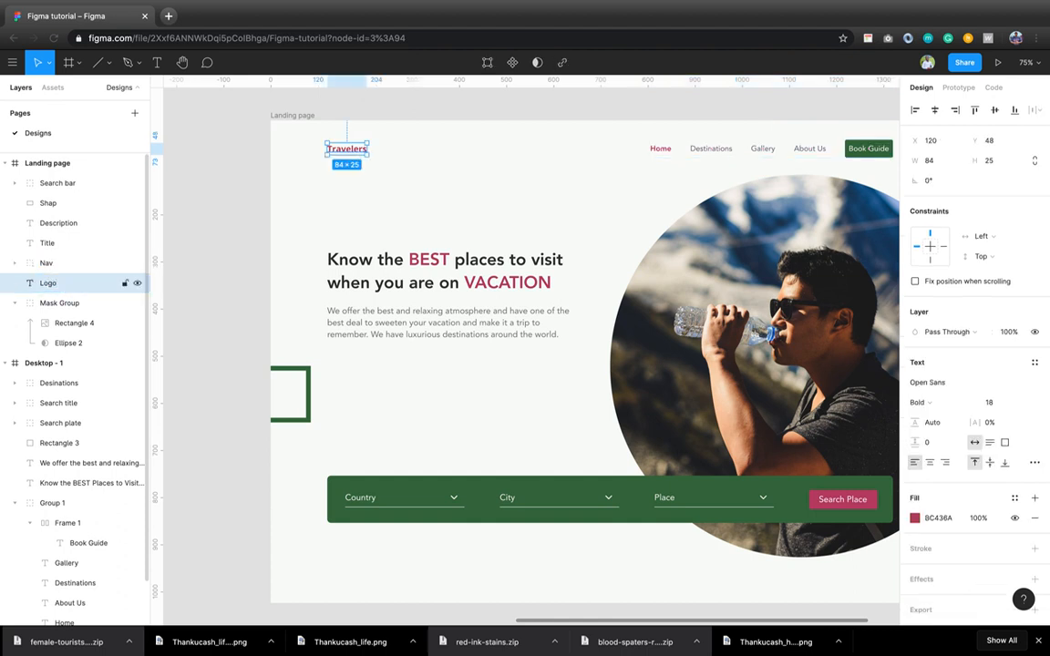
- Rename the circular photo's mask group as Image and collapse it in the layer list
{"action": "left_click", "coordinate": [60, 304]}
{"action": "double_click", "coordinate": [62, 306]}
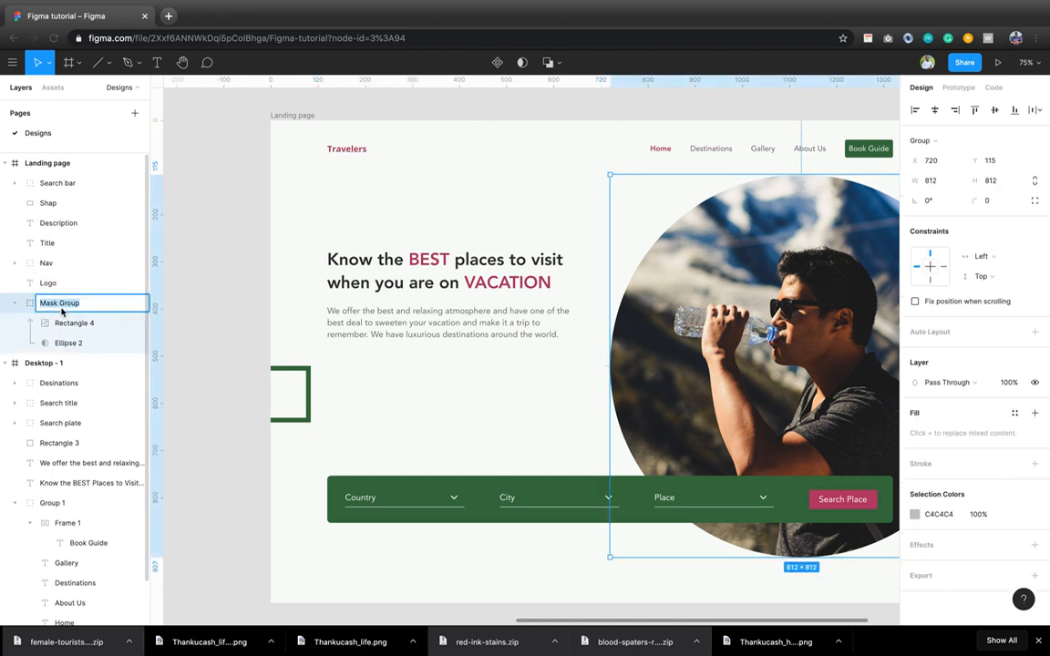
{"action": "type", "text": "Image"}
{"action": "key", "text": "Return"}
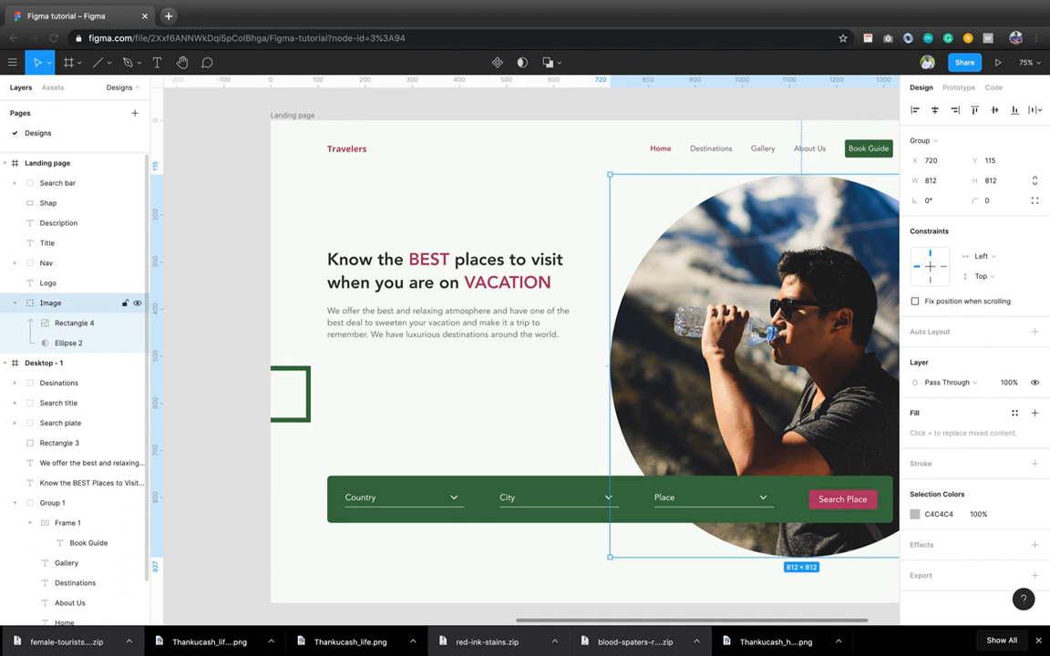
{"action": "left_click", "coordinate": [15, 305]}
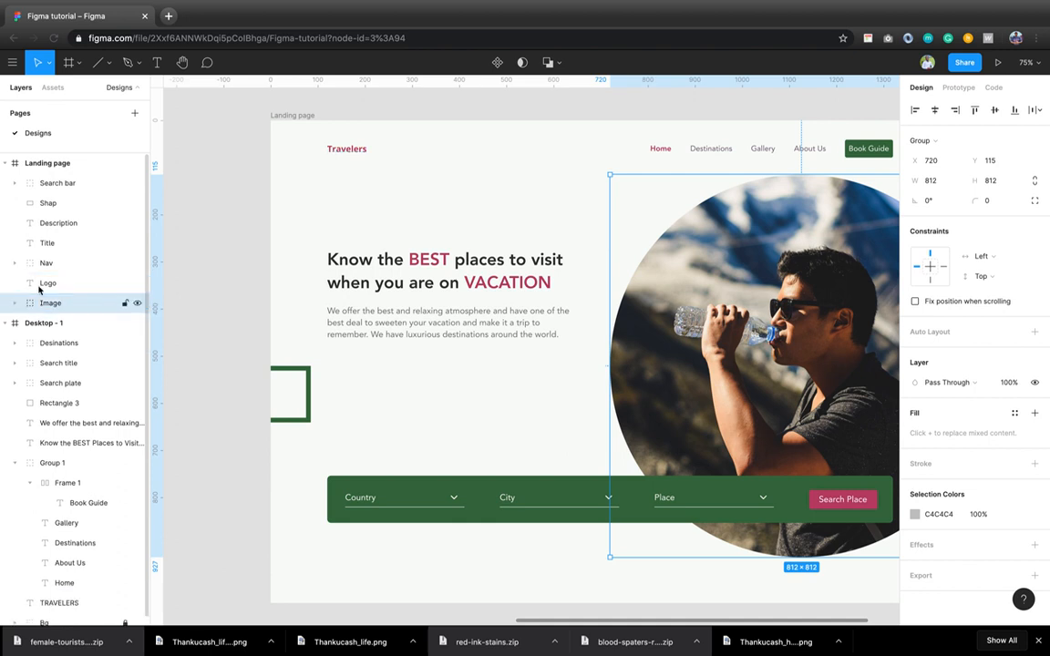
- Collapse the Desktop - 1 frame in the layer list, lock it, and clear the selection
{"action": "left_click", "coordinate": [6, 325]}
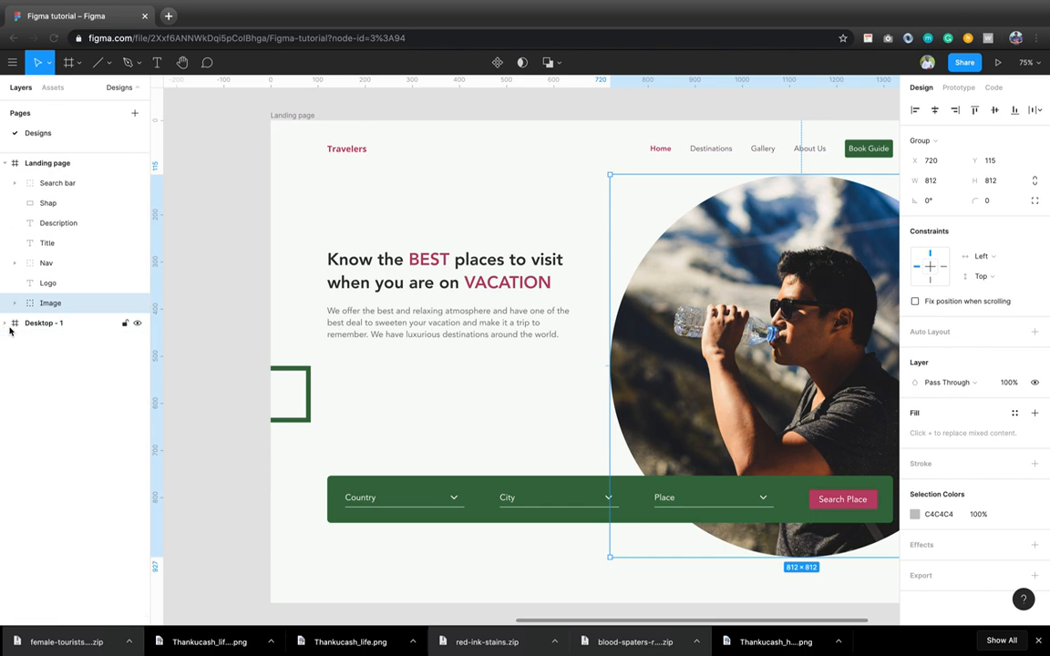
{"action": "left_click", "coordinate": [125, 325]}
{"action": "left_click", "coordinate": [457, 454]}
- Add the text "Where will we take you" on the landing page just above the search bar's left end
{"action": "scroll", "coordinate": [482, 492], "scroll_direction": "right", "scroll_amount": 2}
{"action": "scroll", "coordinate": [482, 492], "scroll_direction": "down", "scroll_amount": 1}
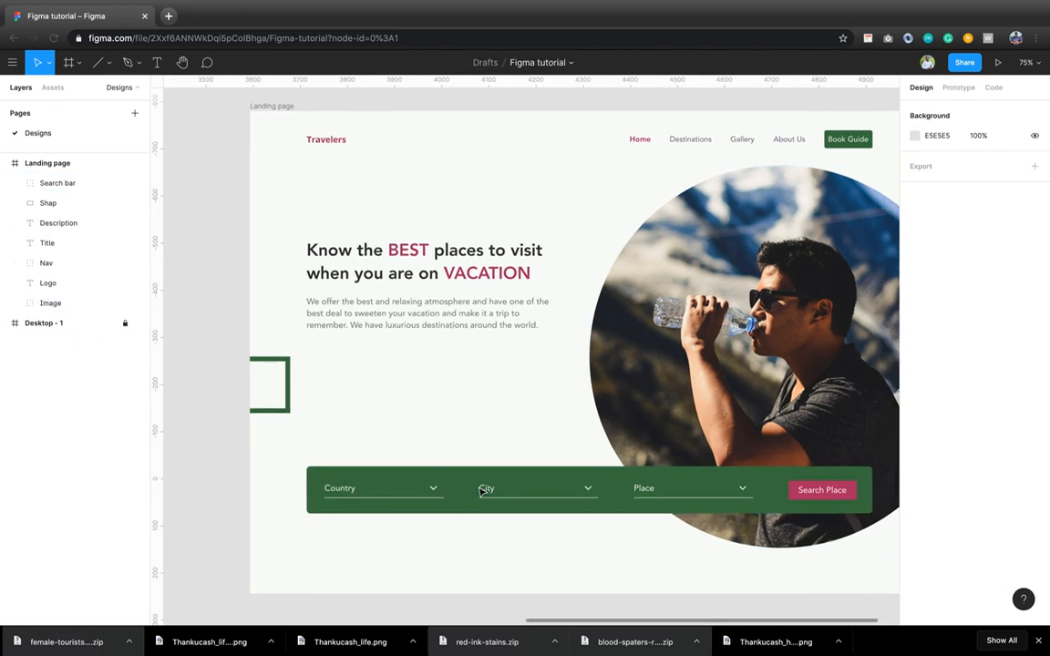
{"action": "key", "text": "t"}
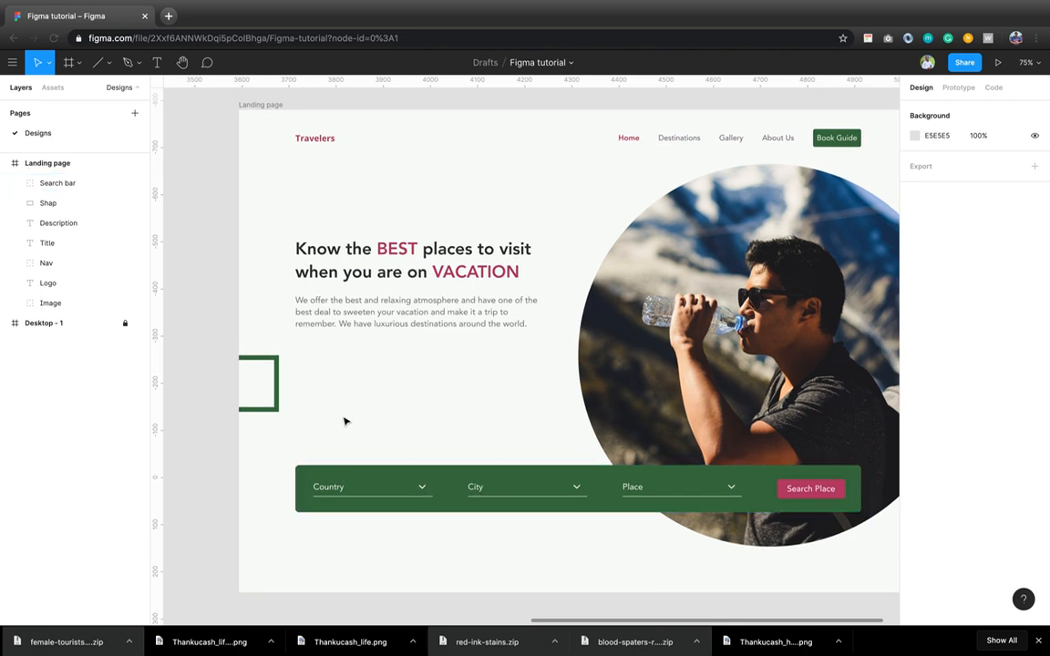
{"action": "scroll", "coordinate": [344, 422], "scroll_direction": "left", "scroll_amount": 2}
{"action": "scroll", "coordinate": [344, 422], "scroll_direction": "up", "scroll_amount": 1}
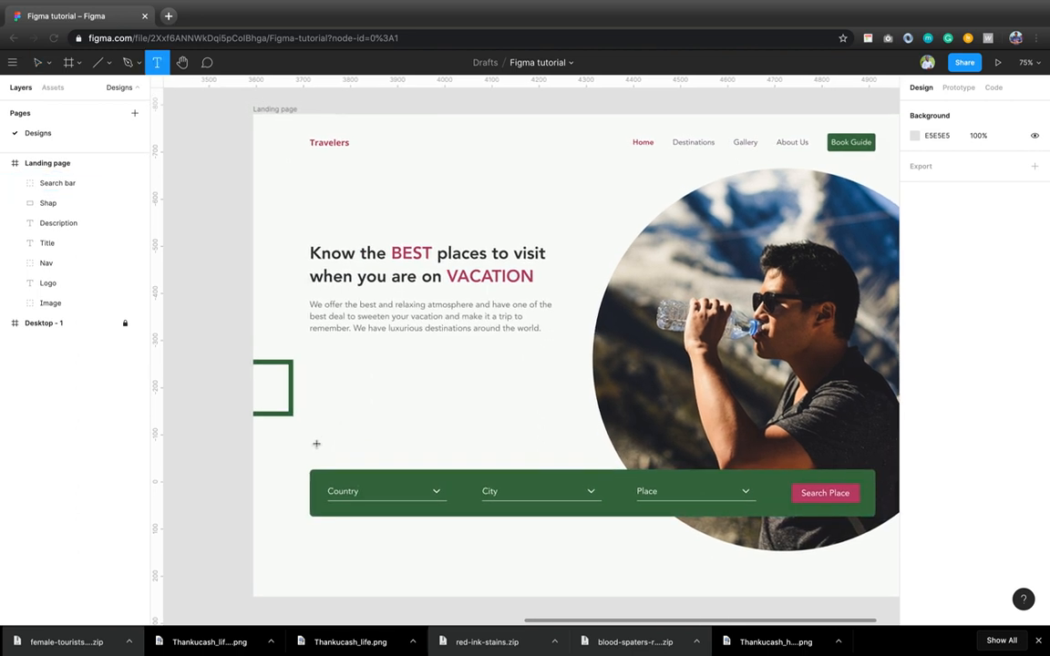
{"action": "left_click", "coordinate": [314, 443]}
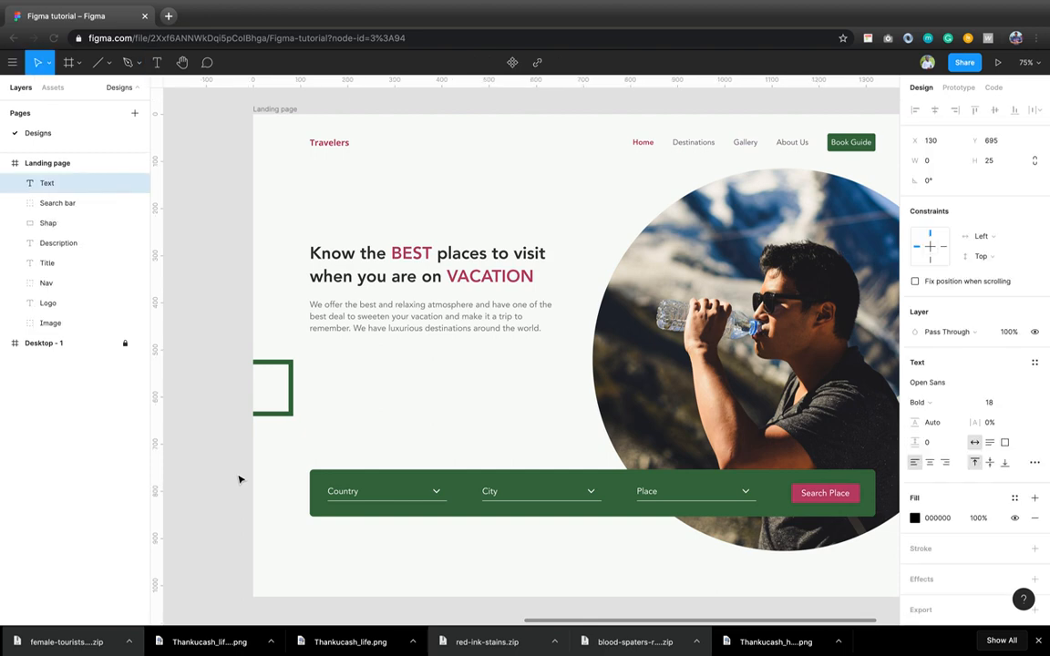
{"action": "scroll", "coordinate": [239, 478], "scroll_direction": "left", "scroll_amount": 2}
{"action": "scroll", "coordinate": [239, 479], "scroll_direction": "left", "scroll_amount": 10}
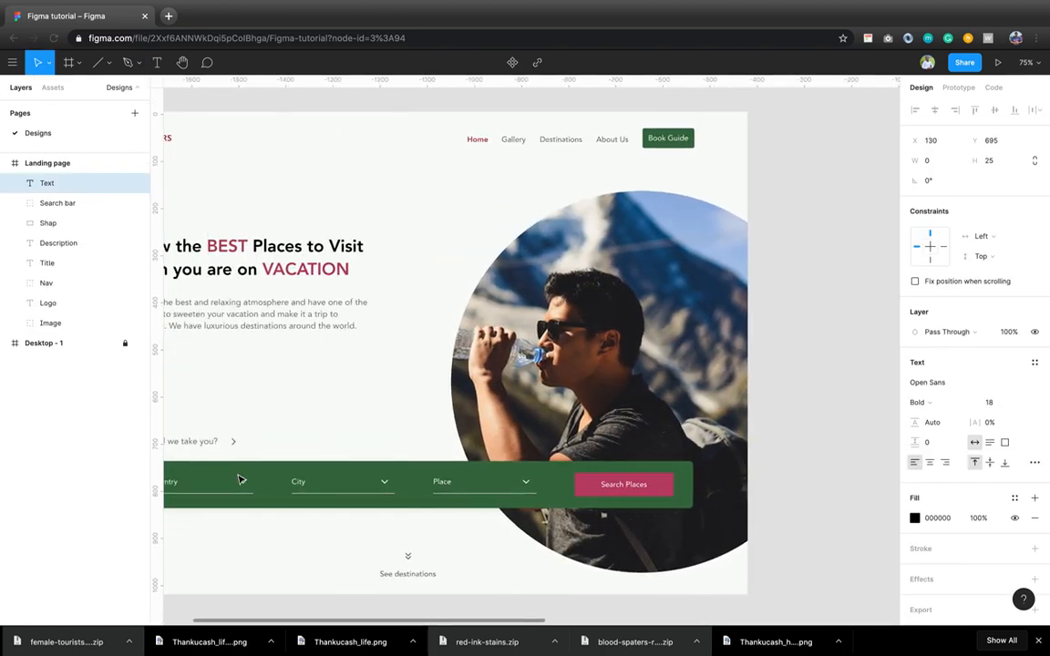
{"action": "scroll", "coordinate": [240, 479], "scroll_direction": "up", "scroll_amount": 1}
{"action": "scroll", "coordinate": [239, 479], "scroll_direction": "right", "scroll_amount": 9}
{"action": "scroll", "coordinate": [240, 479], "scroll_direction": "up", "scroll_amount": 1}
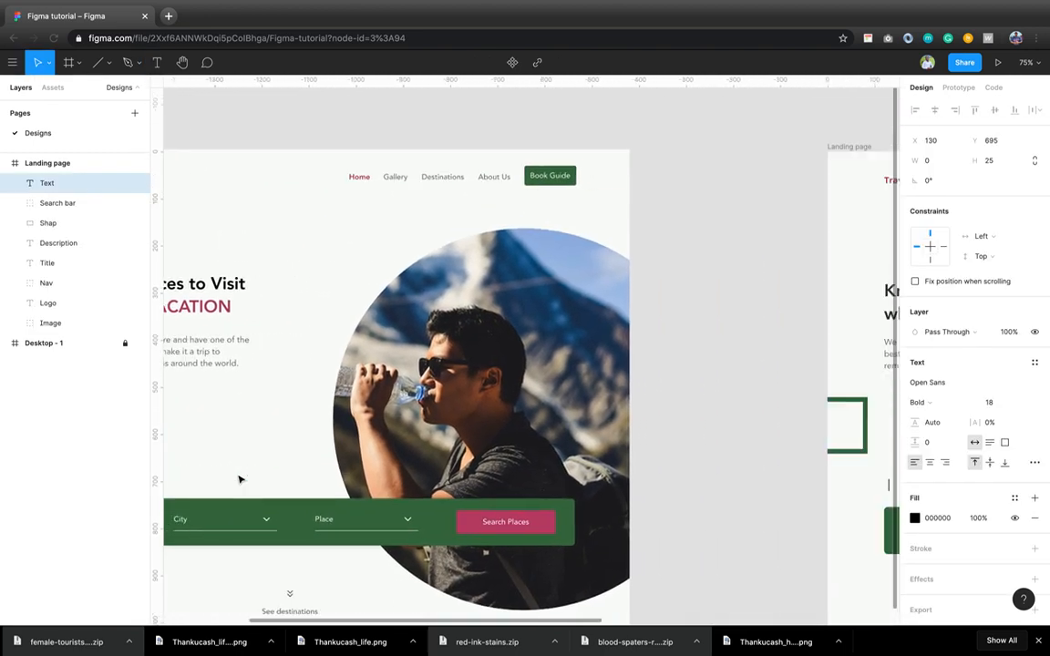
{"action": "scroll", "coordinate": [240, 479], "scroll_direction": "right", "scroll_amount": 2}
{"action": "scroll", "coordinate": [239, 480], "scroll_direction": "down", "scroll_amount": 1}
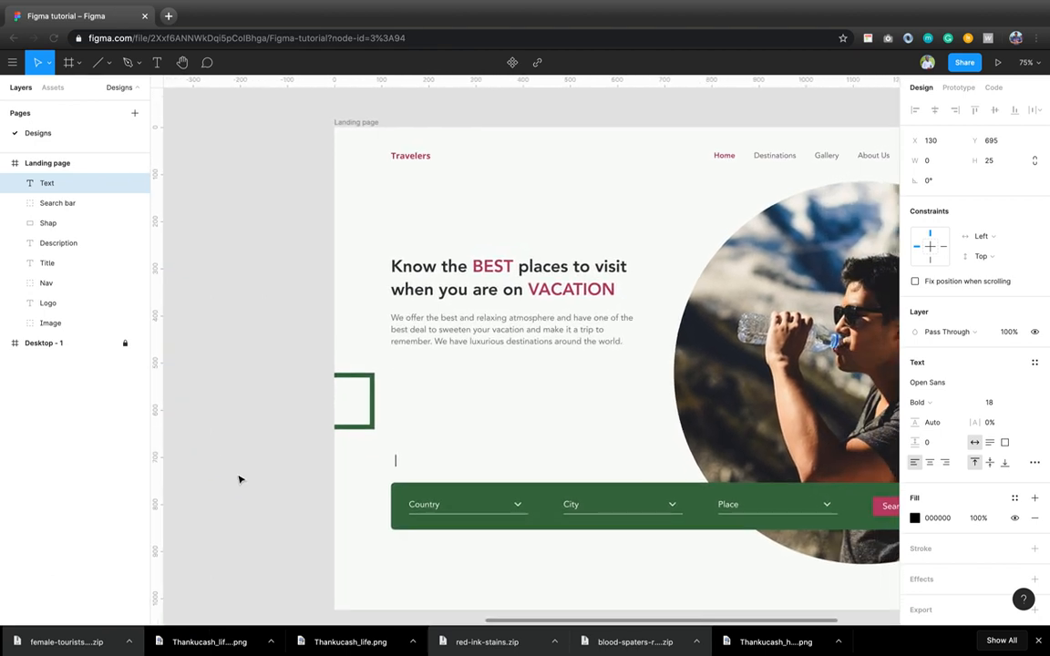
{"action": "type", "text": "Wi"}
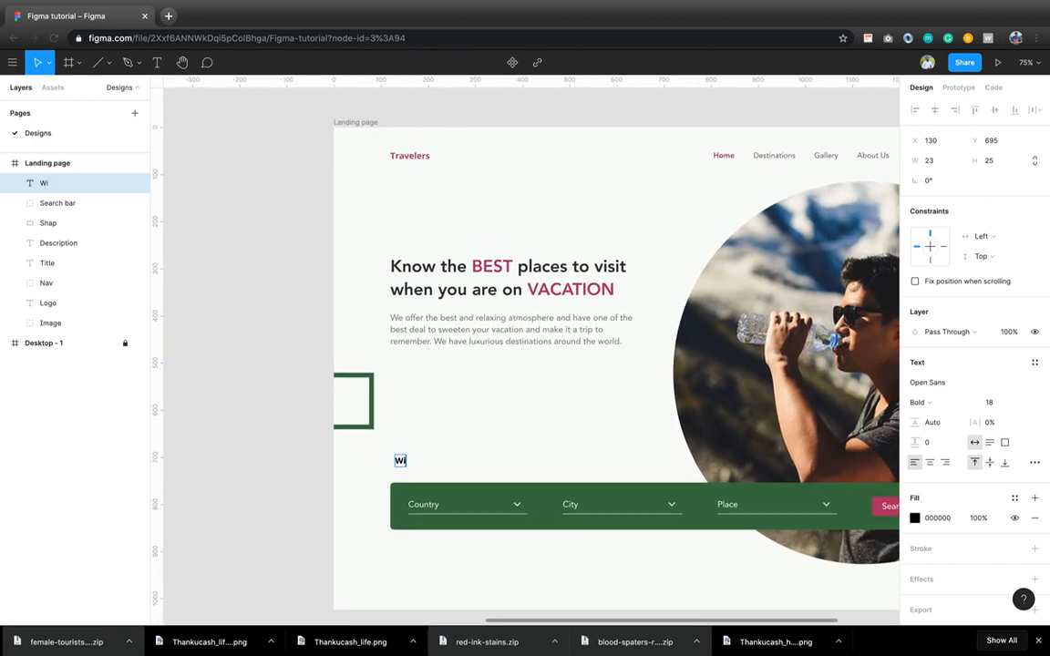
{"action": "type", "text": "here will"}
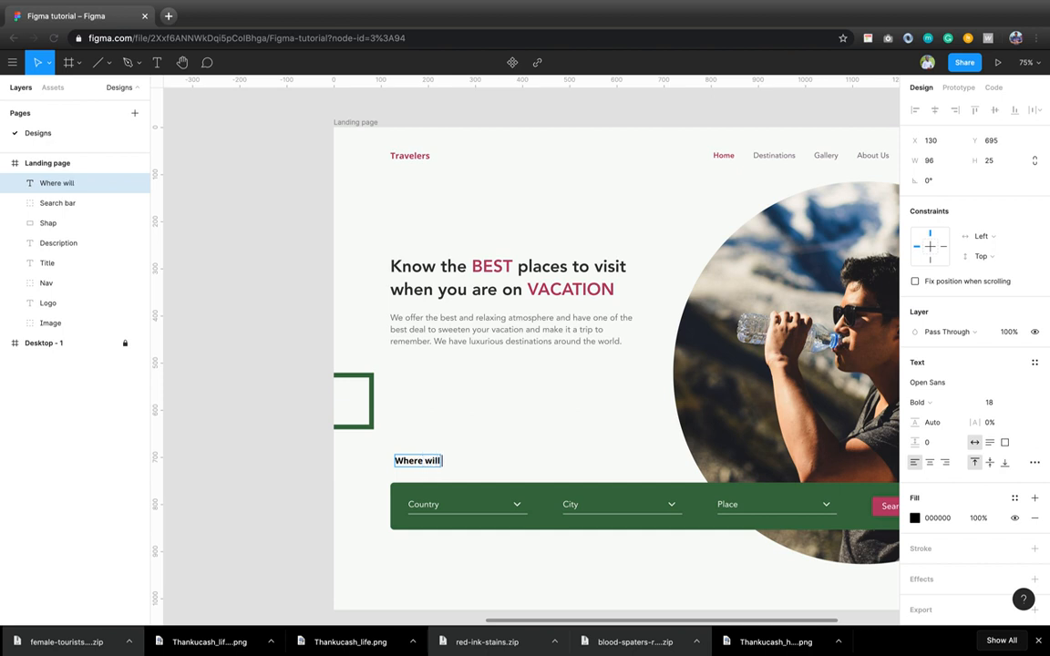
{"action": "type", "text": " we take you"}
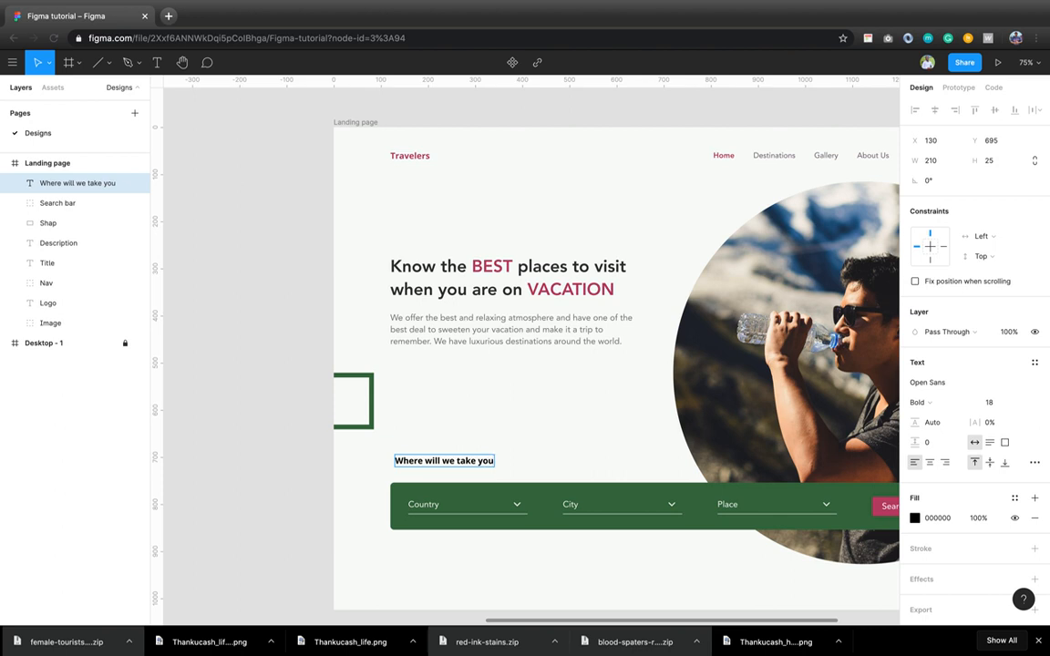
{"action": "key", "text": "Escape"}
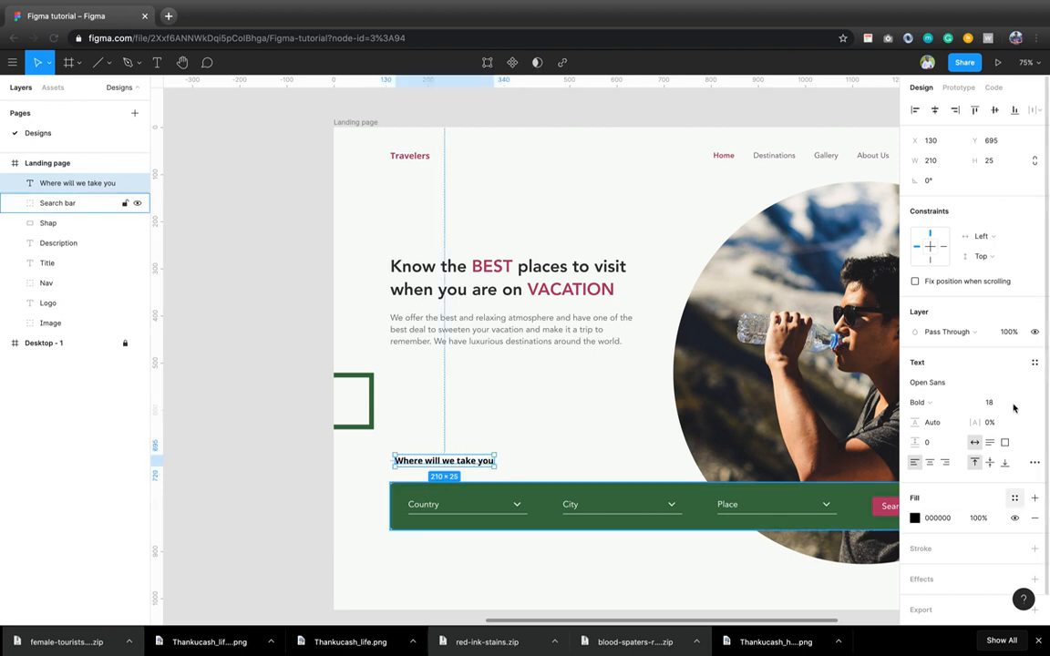
- Style the "Where will we take you" text in Avenir Roman with the fill color 767676
{"action": "left_click", "coordinate": [955, 386]}
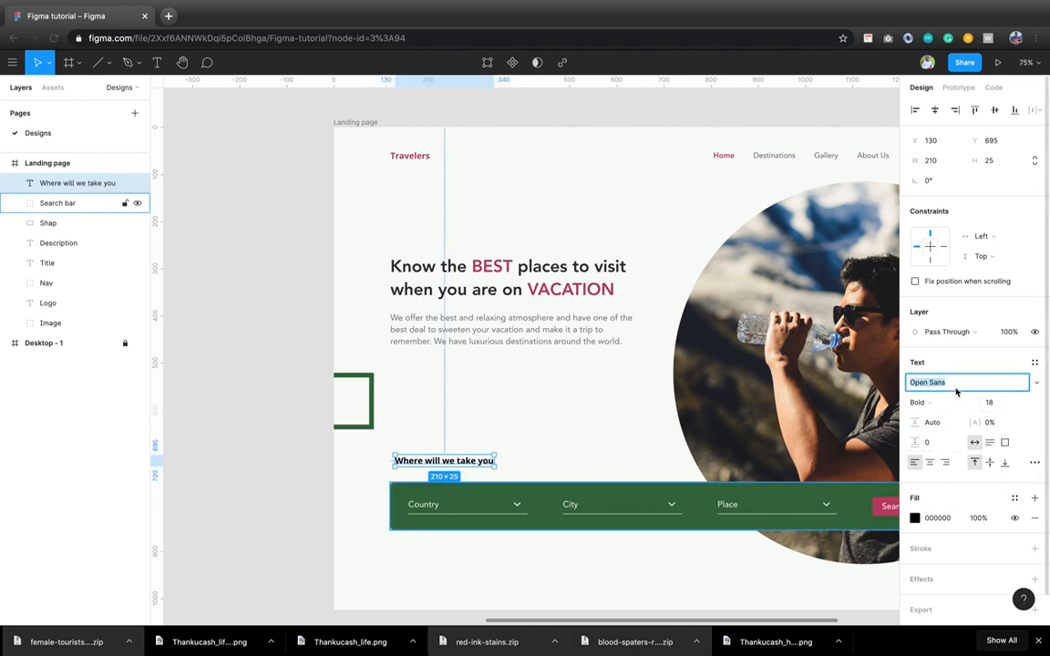
{"action": "type", "text": "Avenir"}
{"action": "key", "text": "Return"}
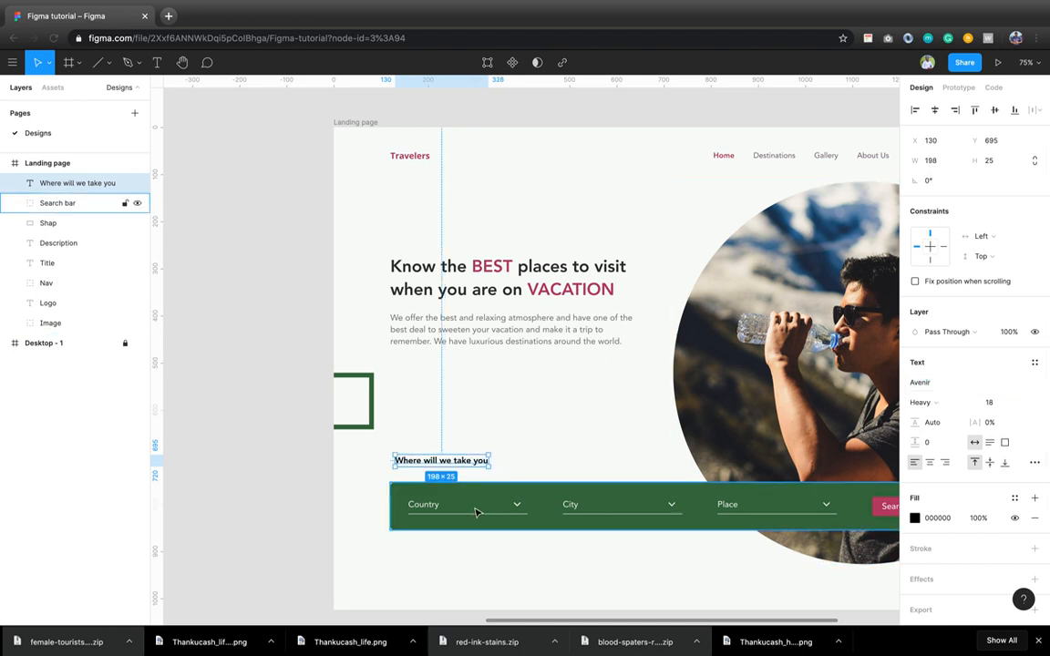
{"action": "left_click", "coordinate": [936, 519]}
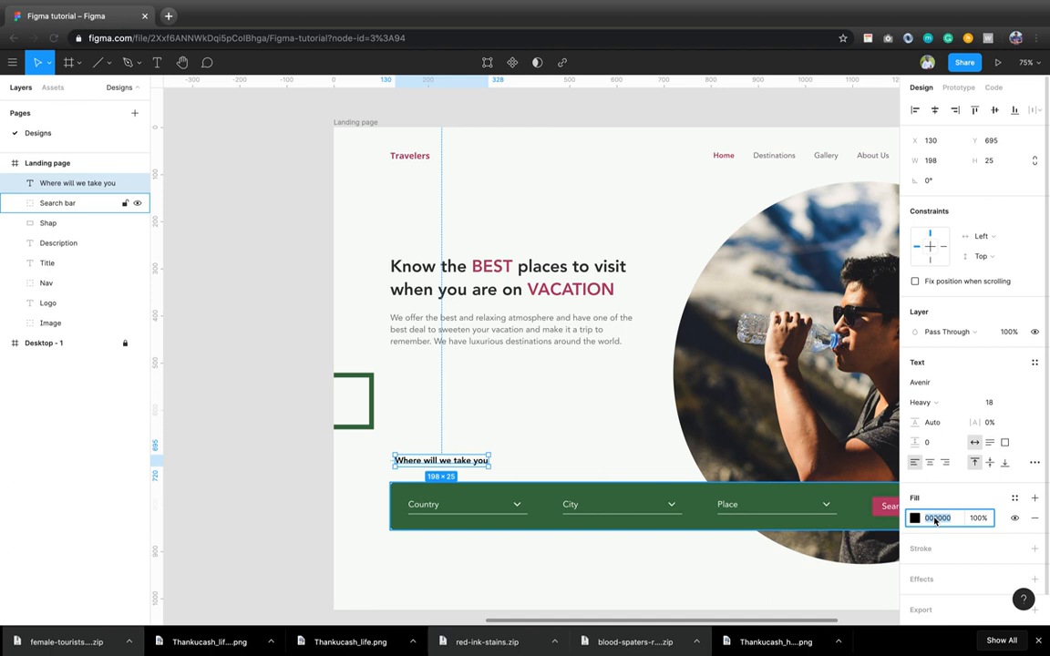
{"action": "type", "text": "76"}
{"action": "key", "text": "Return"}
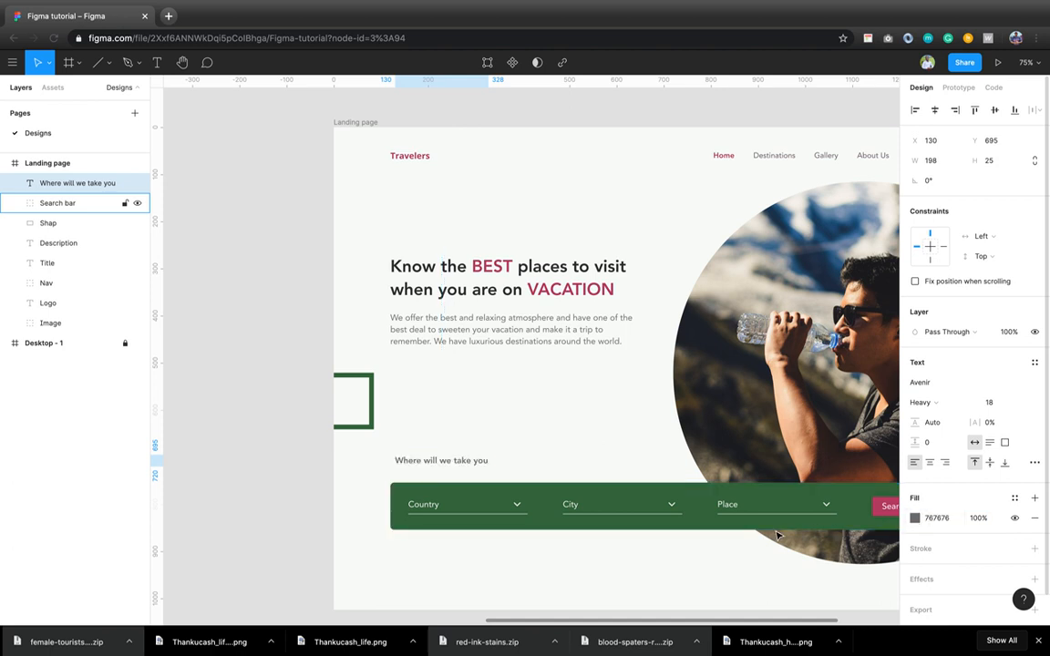
{"action": "left_click", "coordinate": [944, 402]}
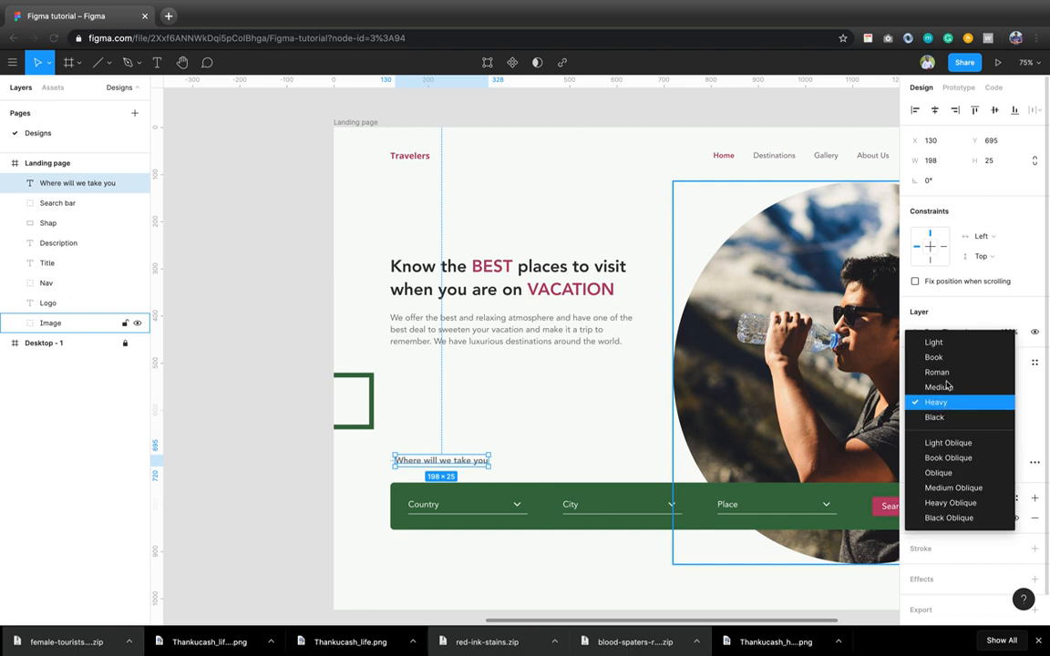
{"action": "left_click", "coordinate": [949, 373]}
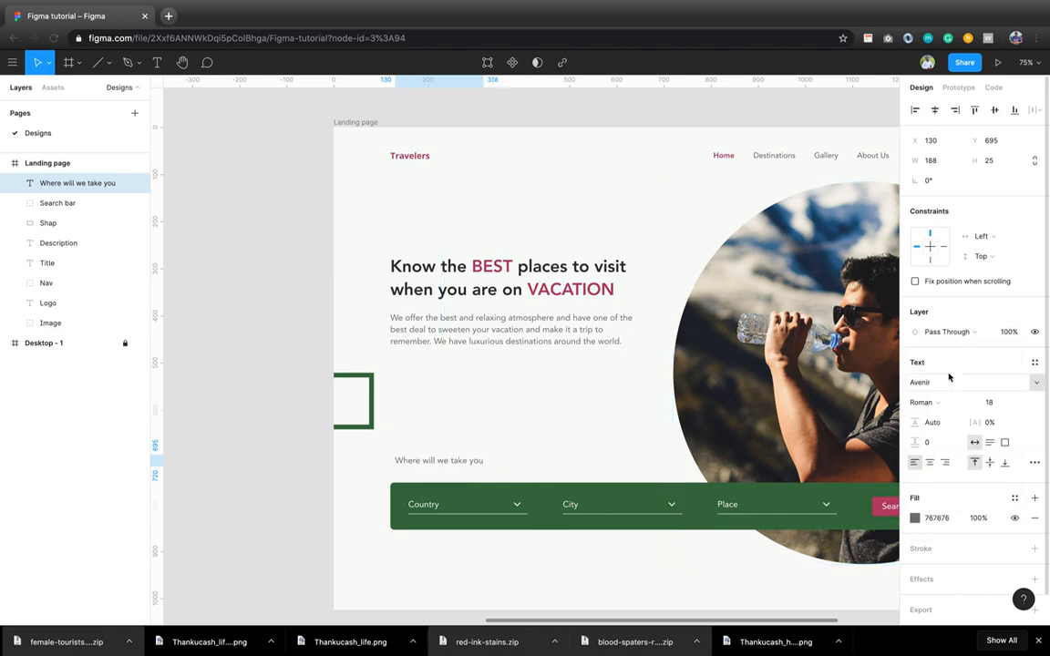
- Nudge the "Where will we take you" text down 2 px, align its left edge with the search bar, and clear the selection
{"action": "key", "text": "Down"}
{"action": "key", "text": "Down"}
{"action": "left_click", "coordinate": [673, 506], "text": "shift"}
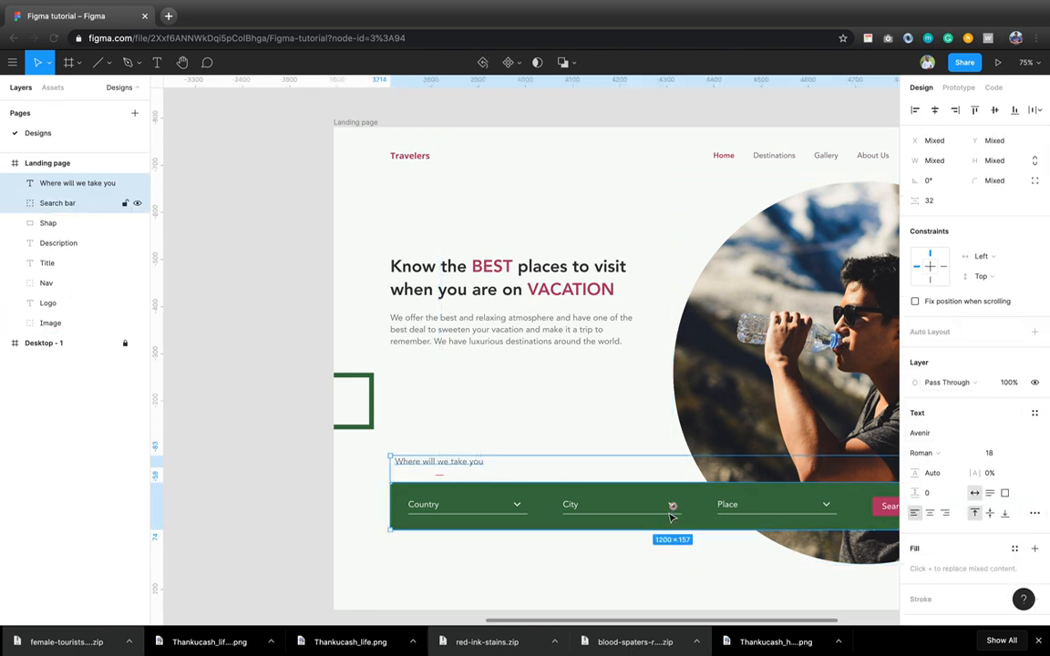
{"action": "left_click", "coordinate": [917, 110]}
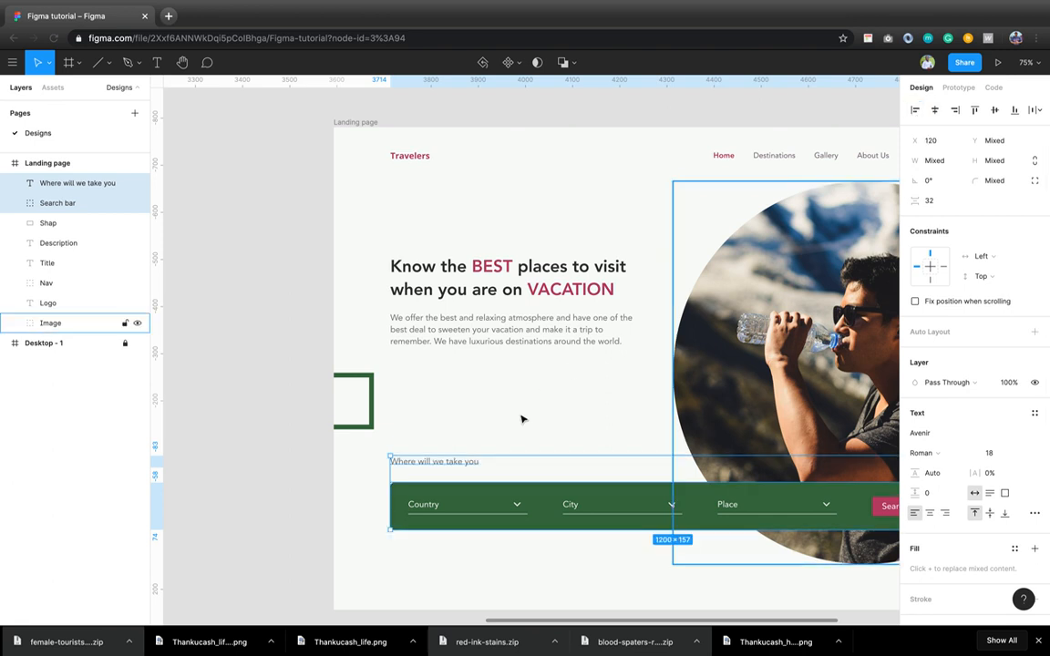
{"action": "left_click", "coordinate": [452, 472]}
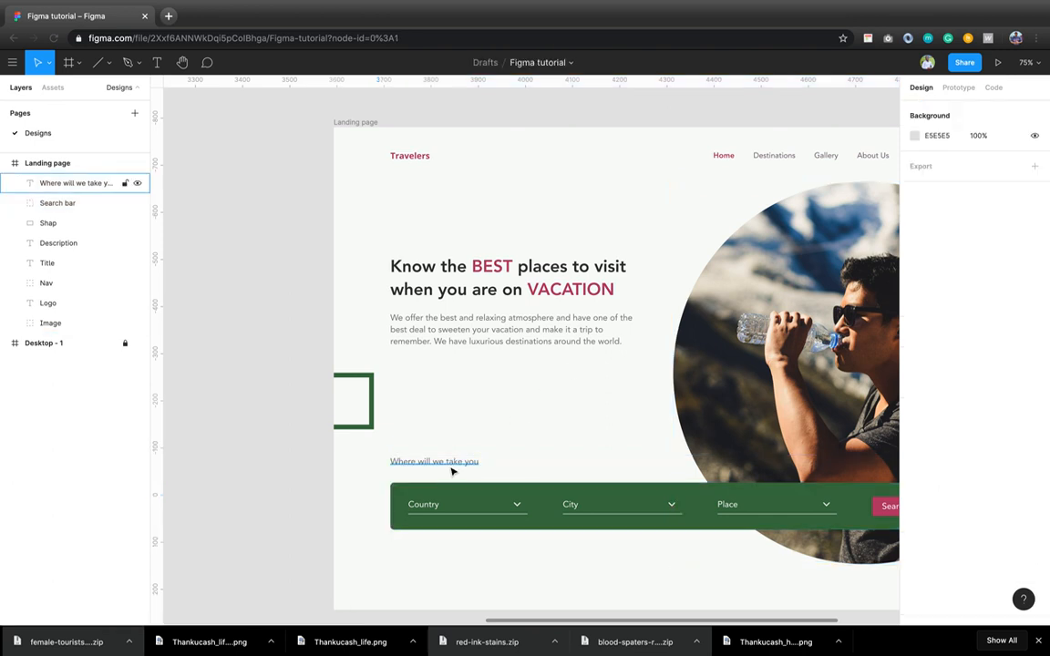
- Insert the chevron-right and chevrons-down icons from the Feather Icons plugin, searching for "che", and close the plugin
{"action": "right_click", "coordinate": [497, 441]}
{"action": "mouse_move", "coordinate": [576, 503]}
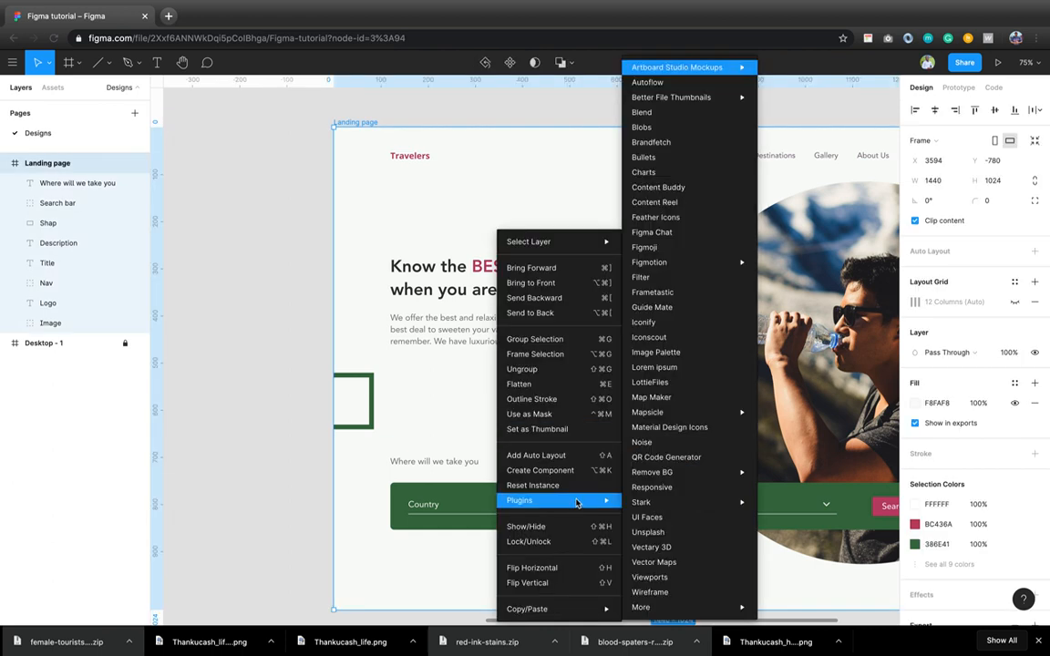
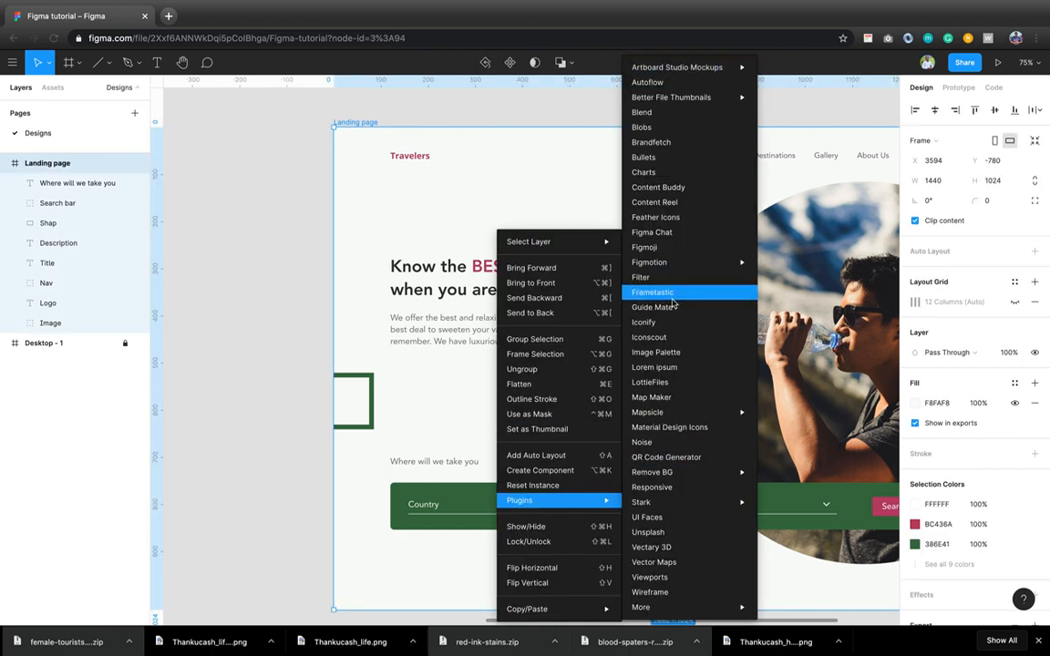
{"action": "left_click", "coordinate": [696, 225]}
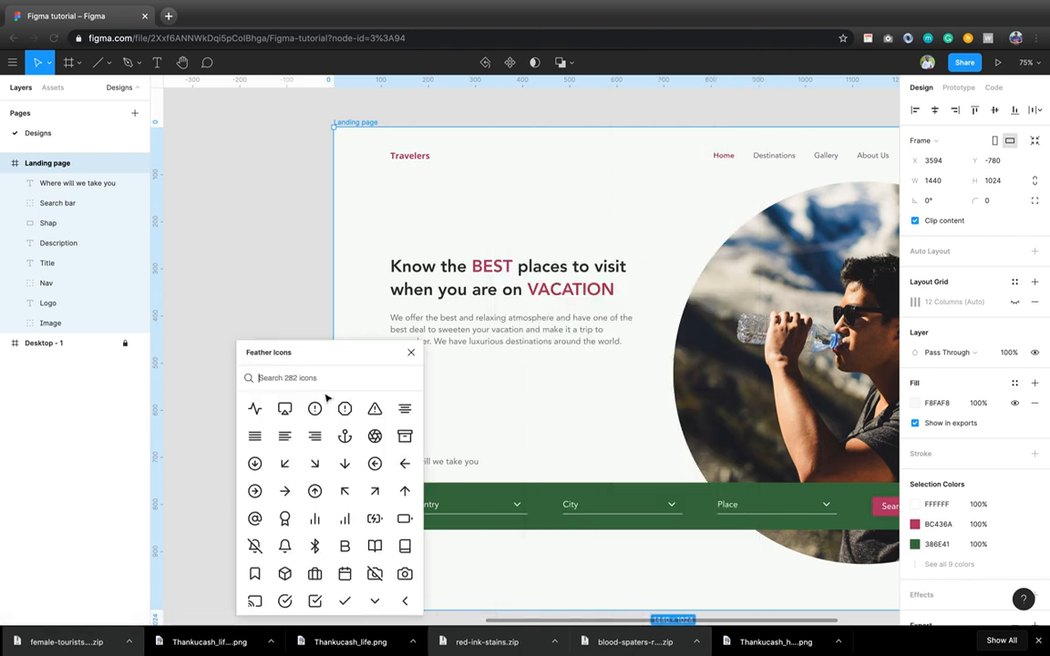
{"action": "type", "text": "che"}
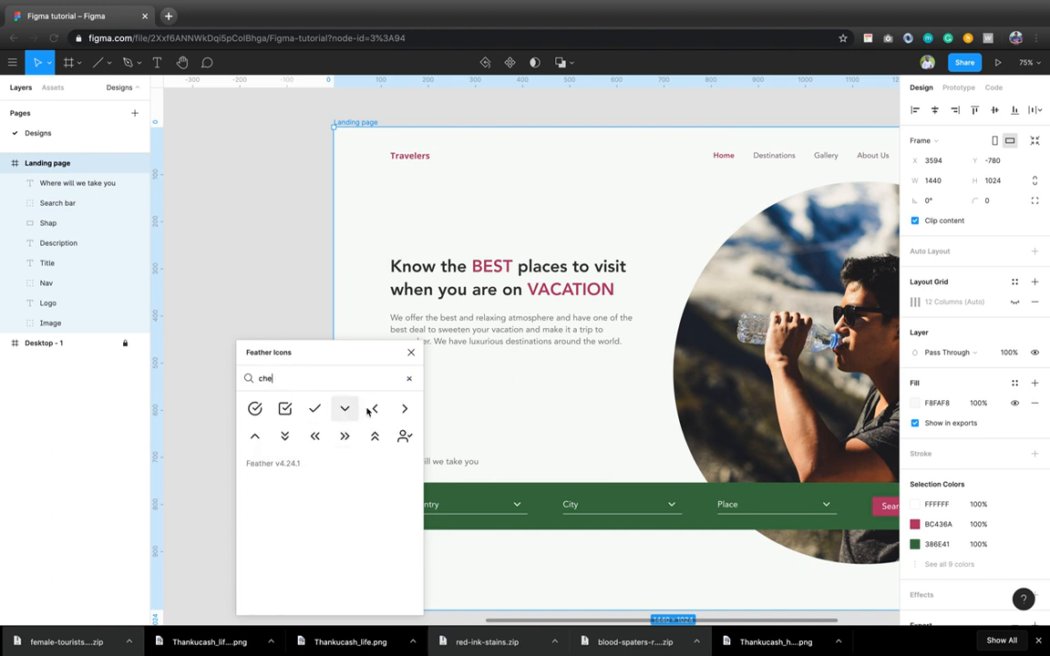
{"action": "left_click", "coordinate": [405, 409]}
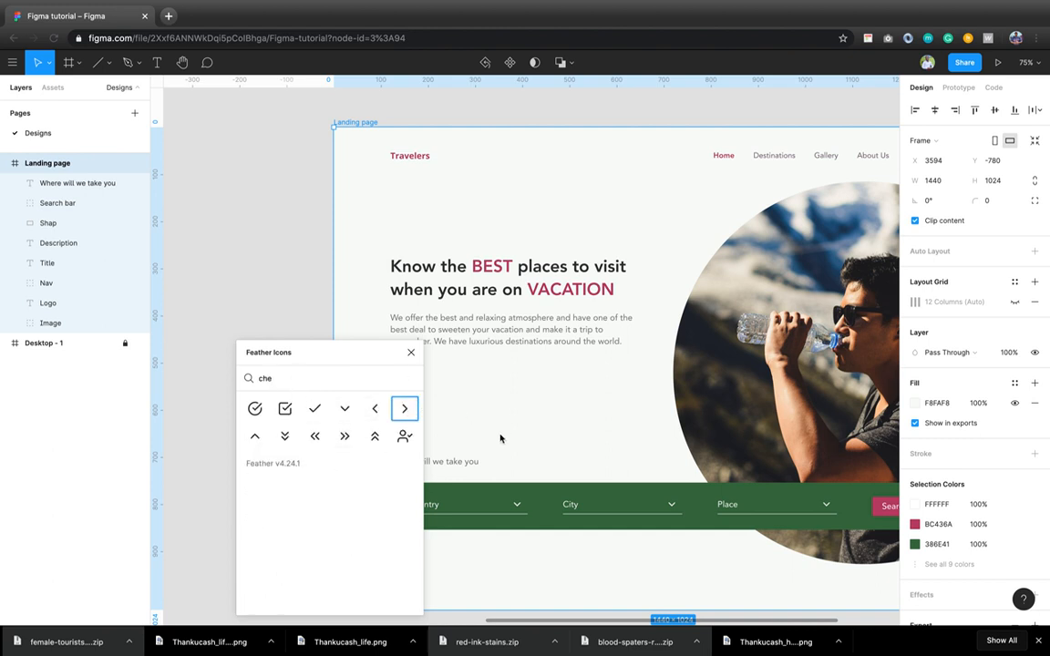
{"action": "left_click", "coordinate": [404, 412]}
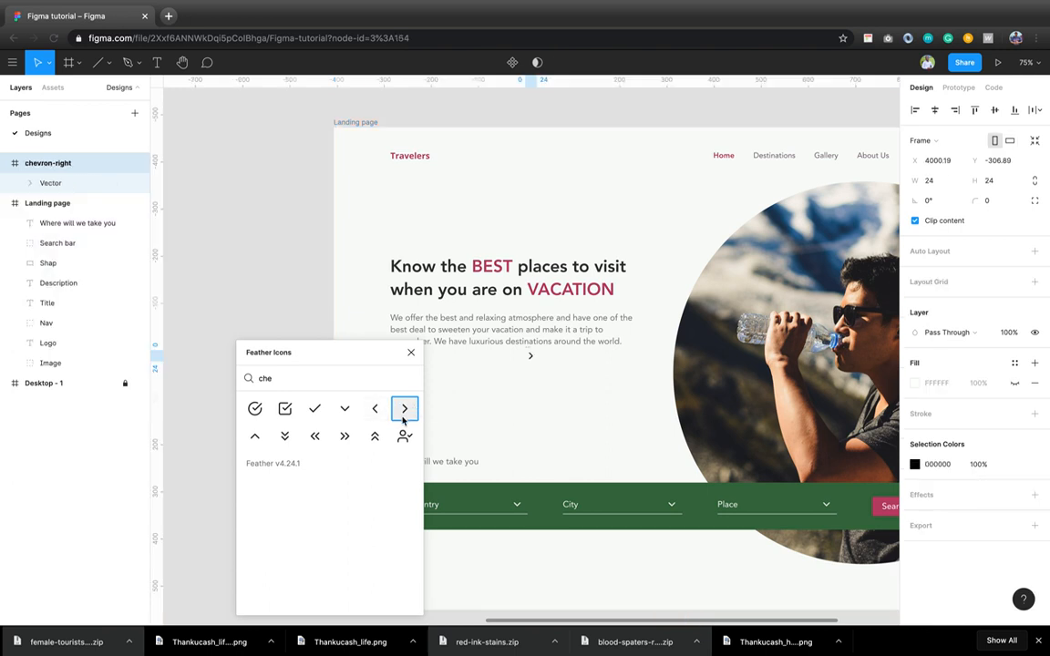
{"action": "left_click", "coordinate": [284, 436]}
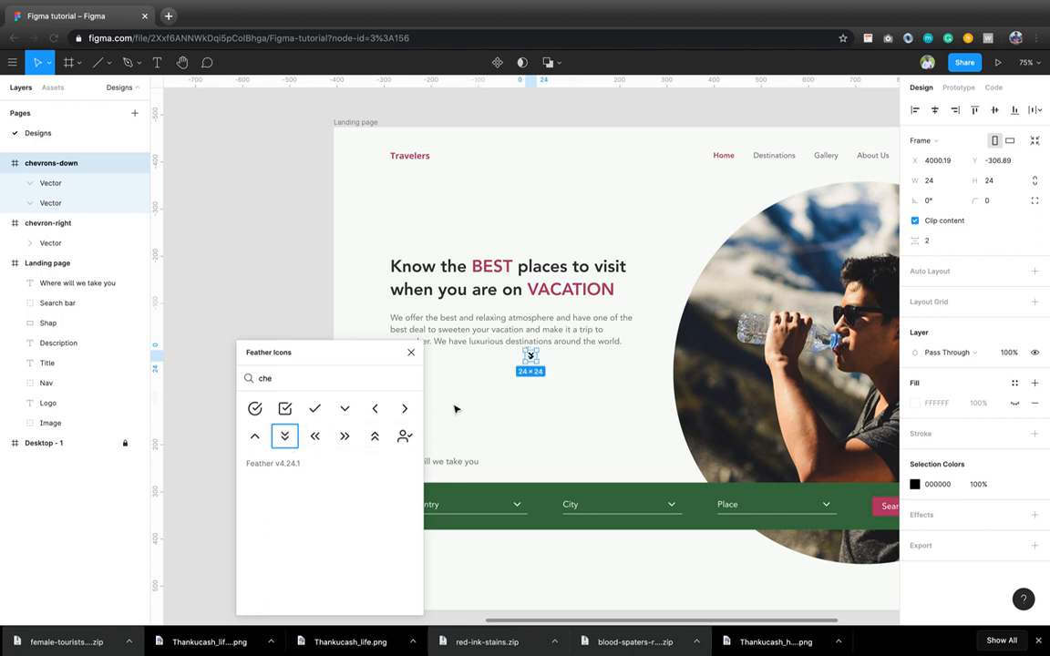
{"action": "left_click", "coordinate": [411, 353]}
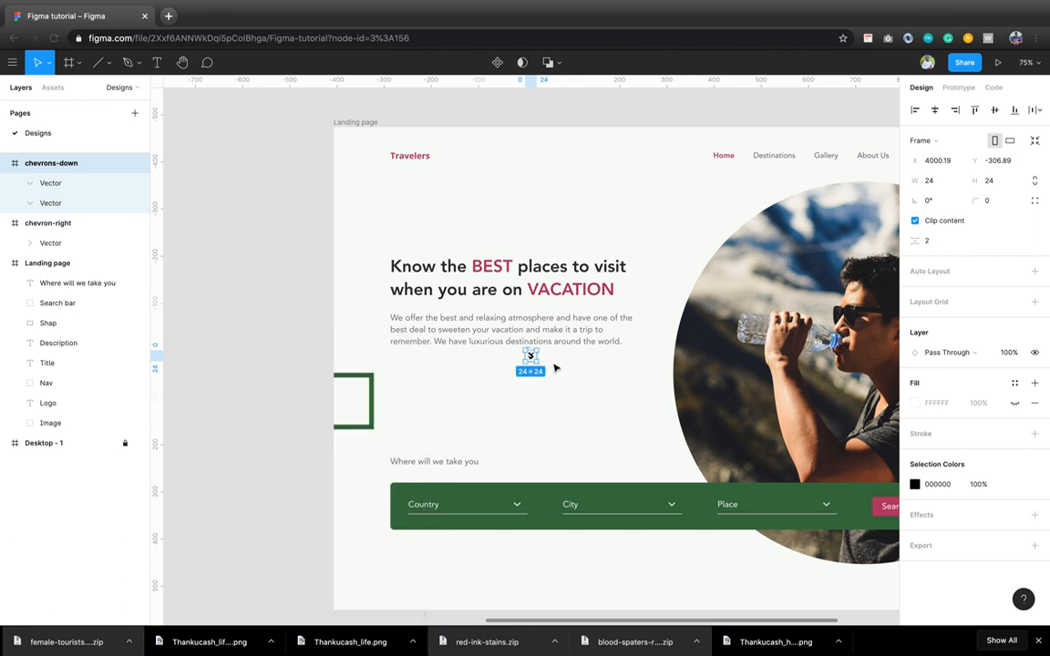
- Move the chevron-right icon into the Landing page frame and place it beside the "Where will we take you" text at about X 332, Y 703
{"action": "left_click", "coordinate": [7, 224]}
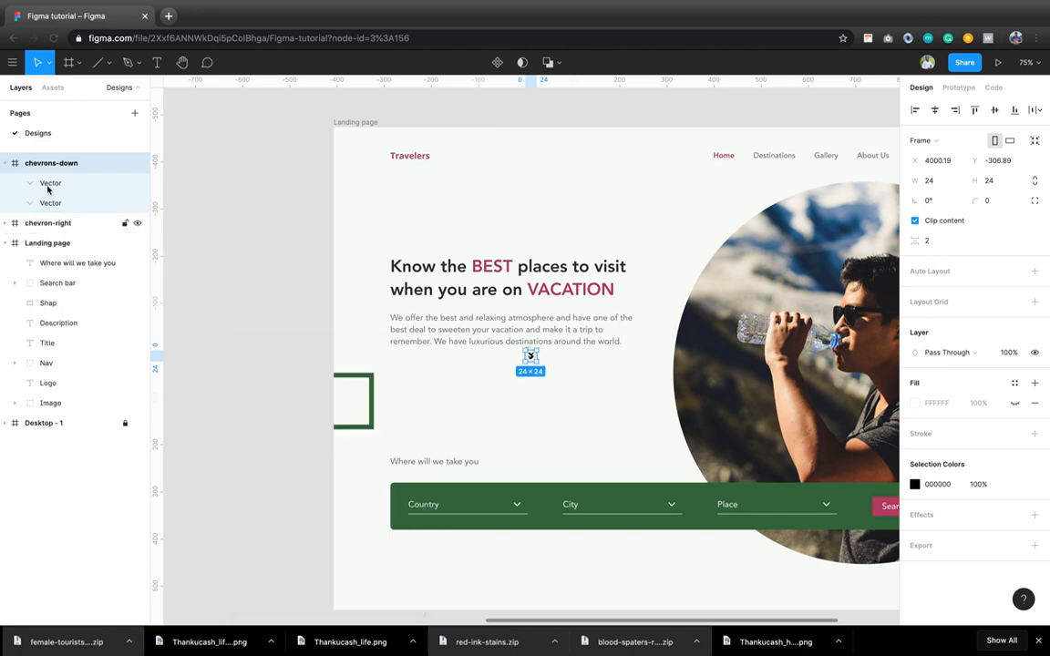
{"action": "left_click", "coordinate": [6, 163]}
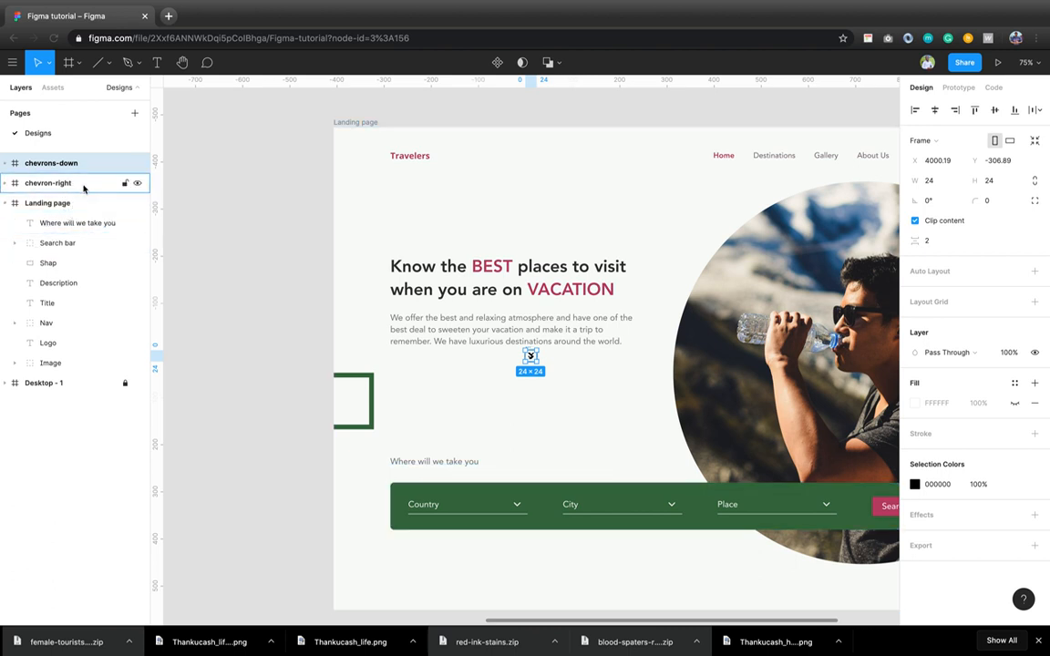
{"action": "left_click", "coordinate": [84, 188]}
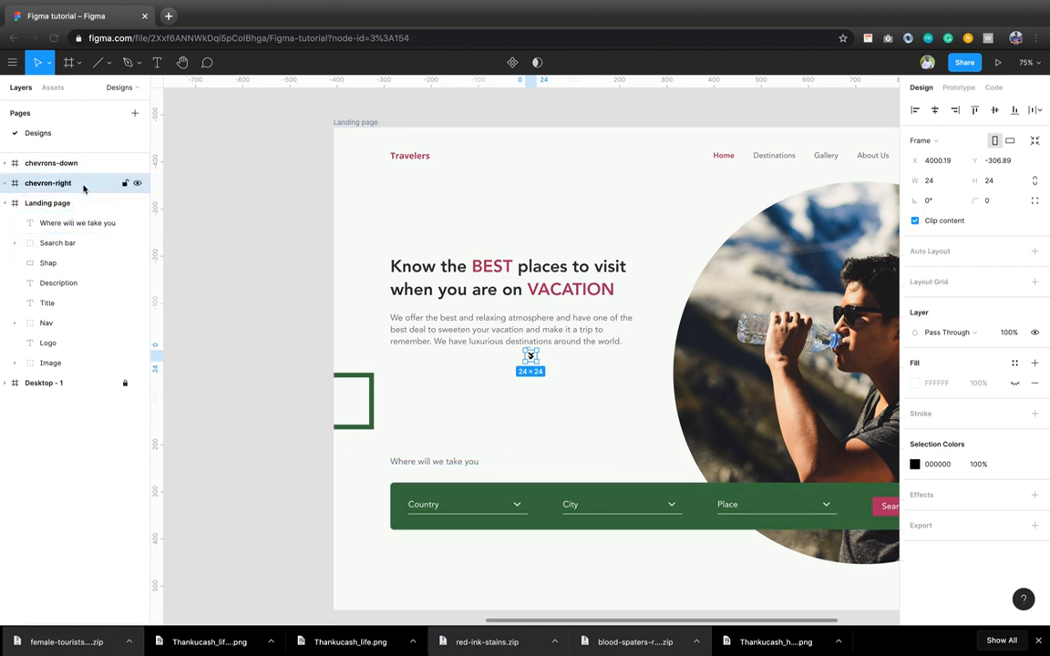
{"action": "left_click_drag", "start_coordinate": [84, 188], "coordinate": [82, 222]}
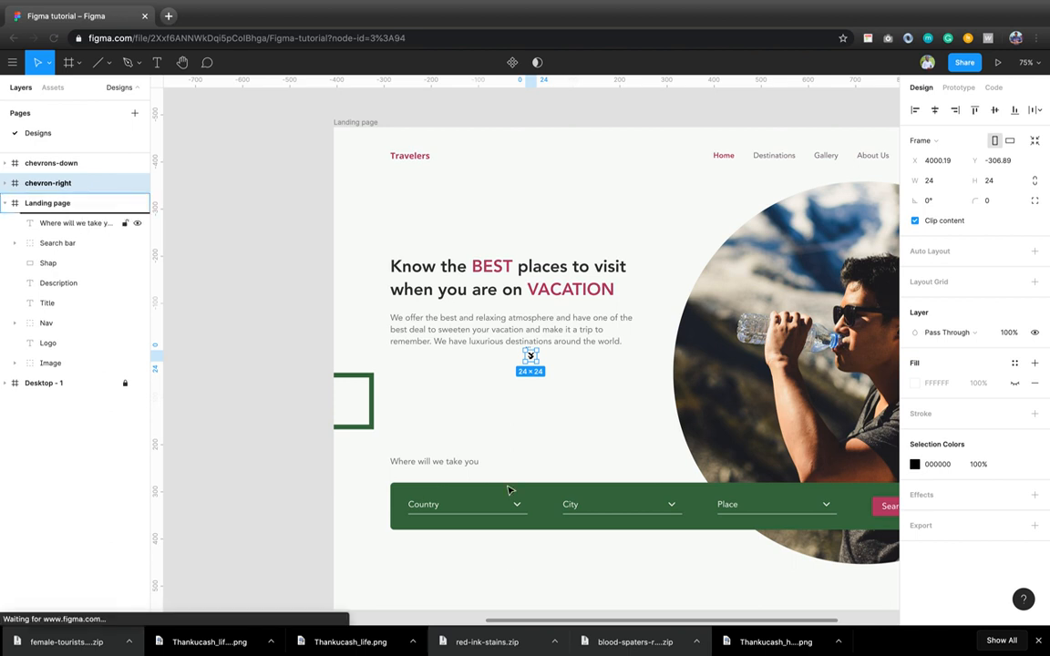
{"action": "left_click_drag", "start_coordinate": [534, 359], "coordinate": [496, 466]}
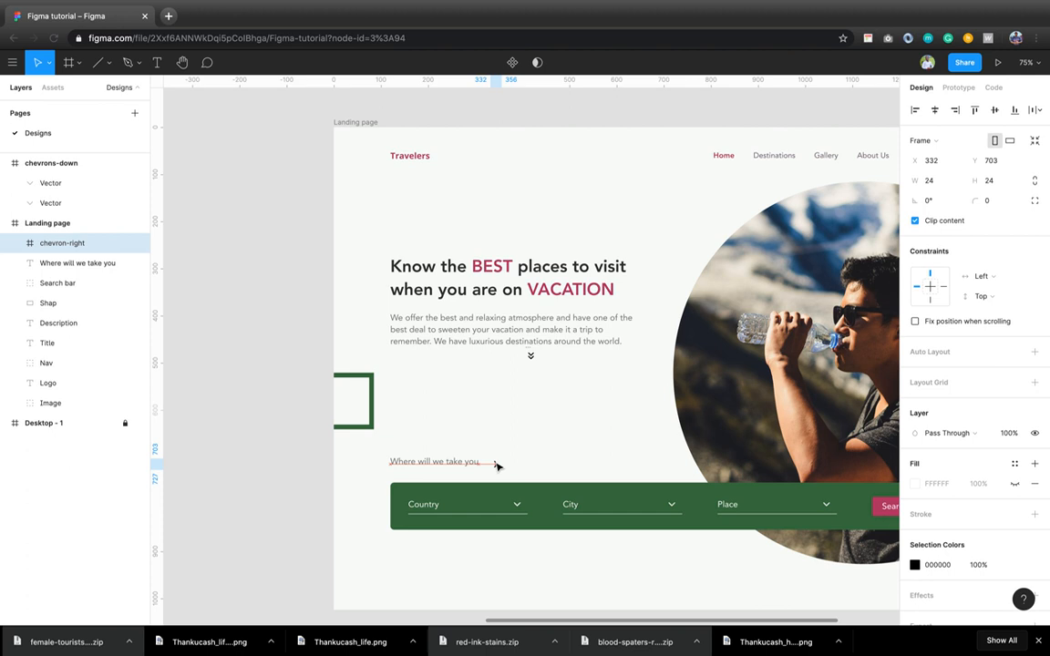
- Set the chevron-right icon's color to 776677
{"action": "left_click", "coordinate": [937, 565]}
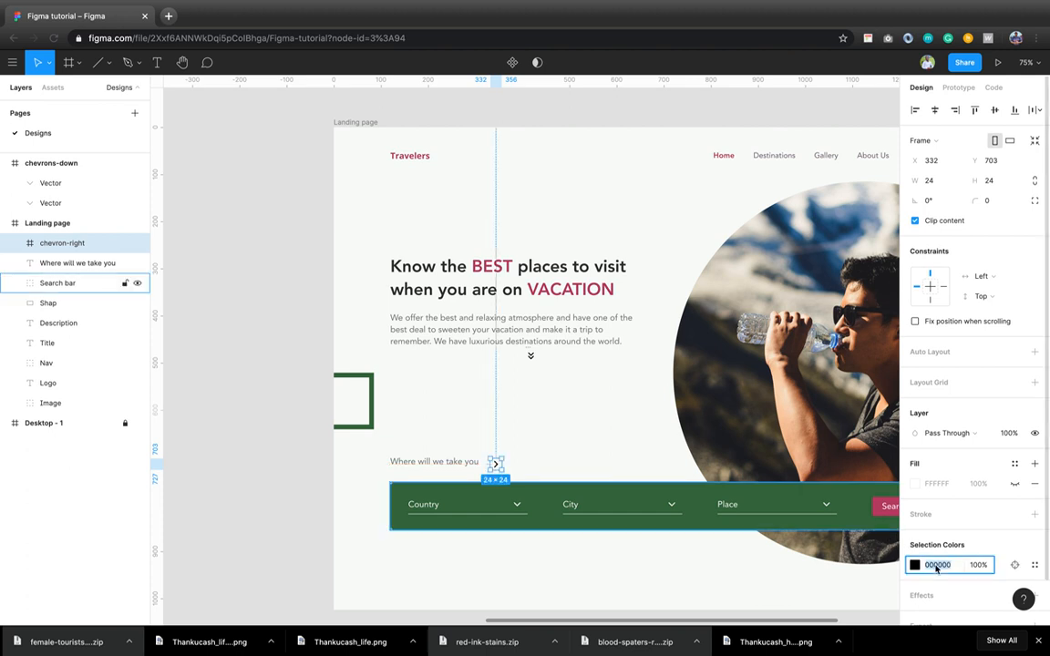
{"action": "type", "text": "7676"}
{"action": "key", "text": "Return"}
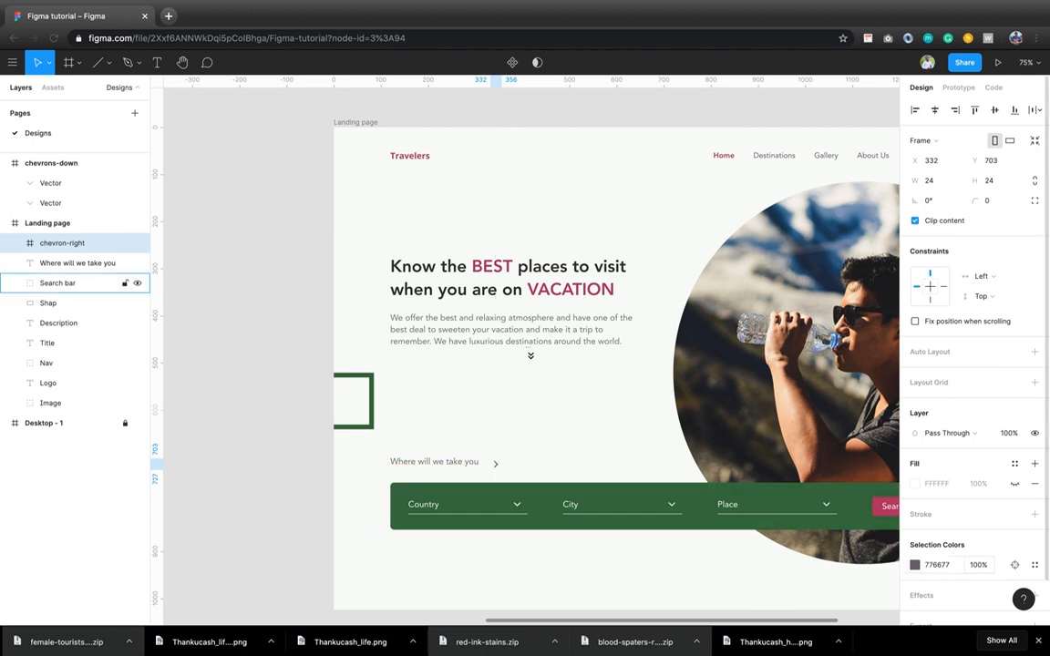
- Align the vertical centers of the "Where will we take you" text and chevron-right icon, and nudge both up 3 px
{"action": "left_click", "coordinate": [460, 465], "text": "shift"}
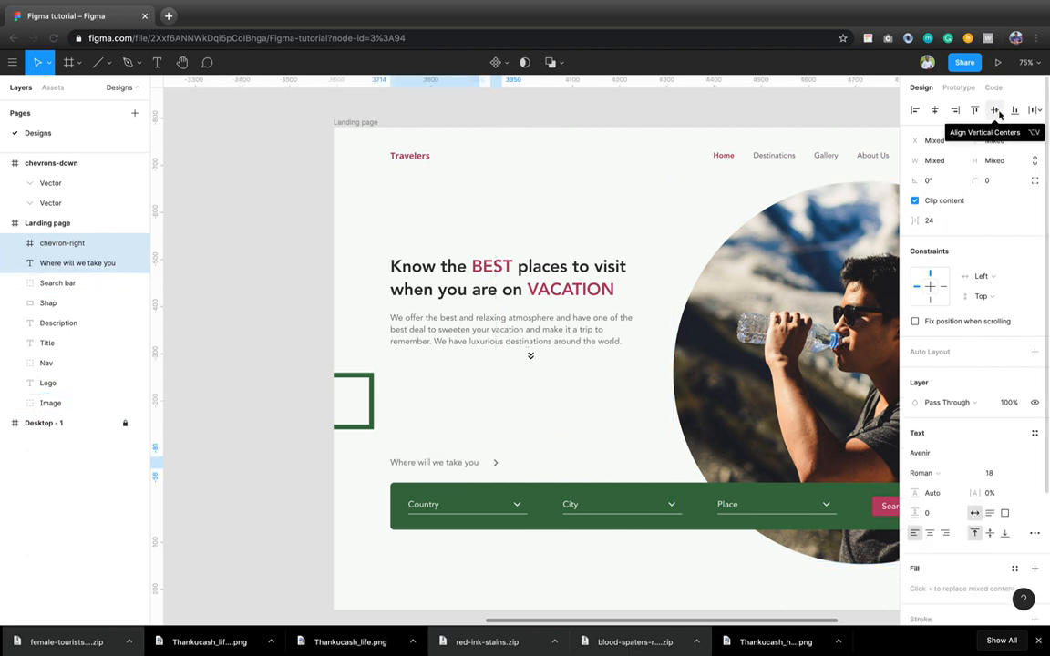
{"action": "left_click", "coordinate": [997, 110]}
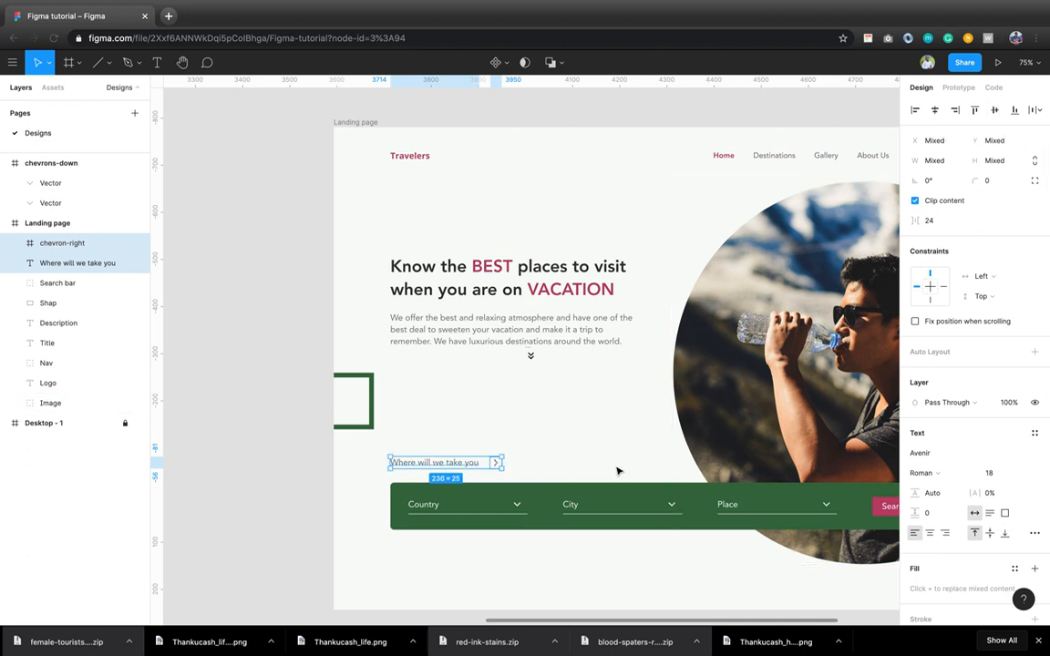
{"action": "key", "text": "Down"}
{"action": "key", "text": "Up"}
{"action": "key", "text": "Up"}
{"action": "key", "text": "Up"}
{"action": "key", "text": "Up"}
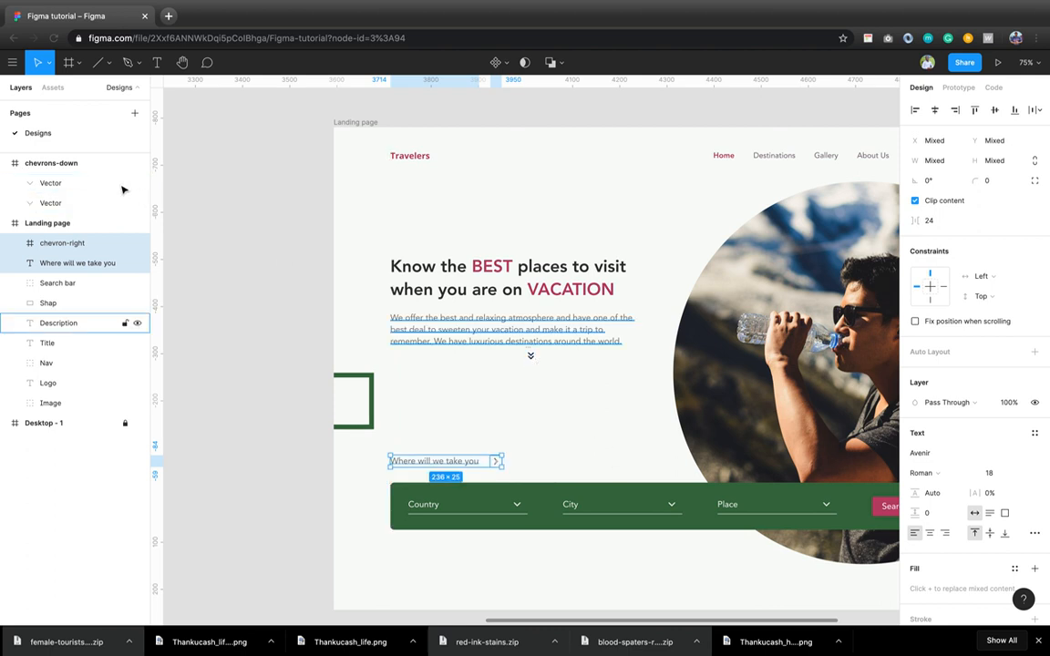
- Move the chevrons-down icon into the Landing page frame and set its color to 767676
{"action": "left_click", "coordinate": [6, 165]}
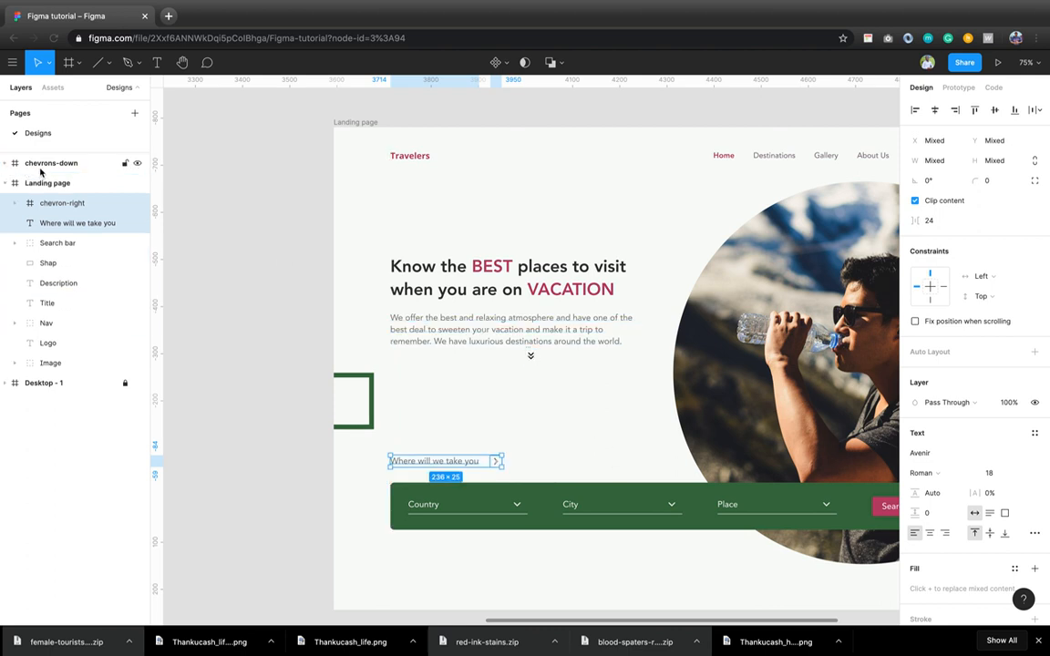
{"action": "left_click", "coordinate": [40, 169]}
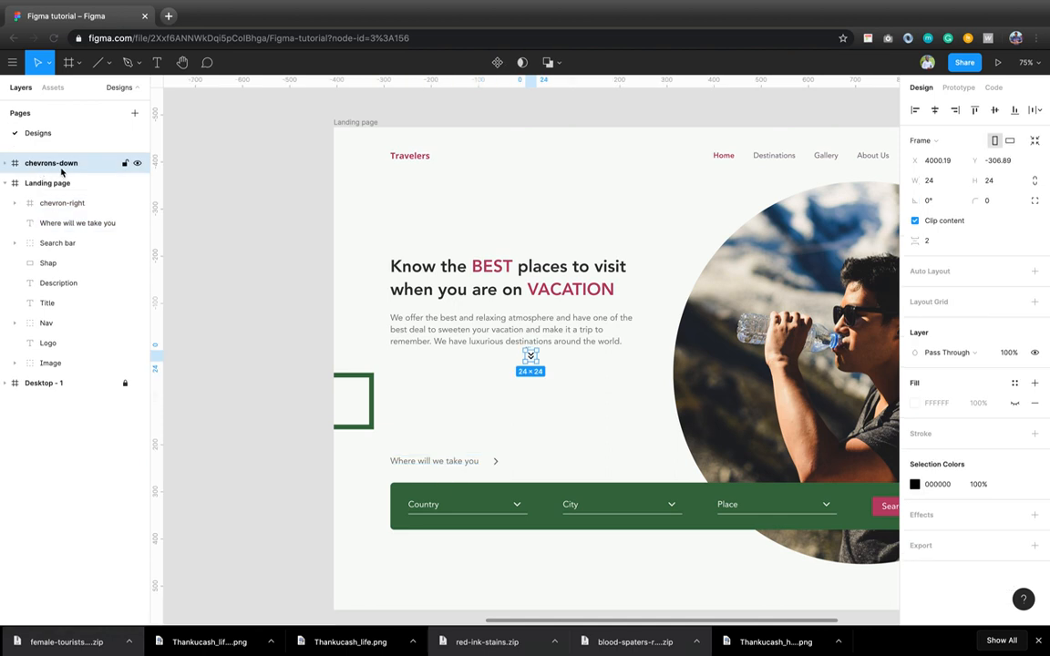
{"action": "left_click_drag", "start_coordinate": [61, 171], "coordinate": [61, 201]}
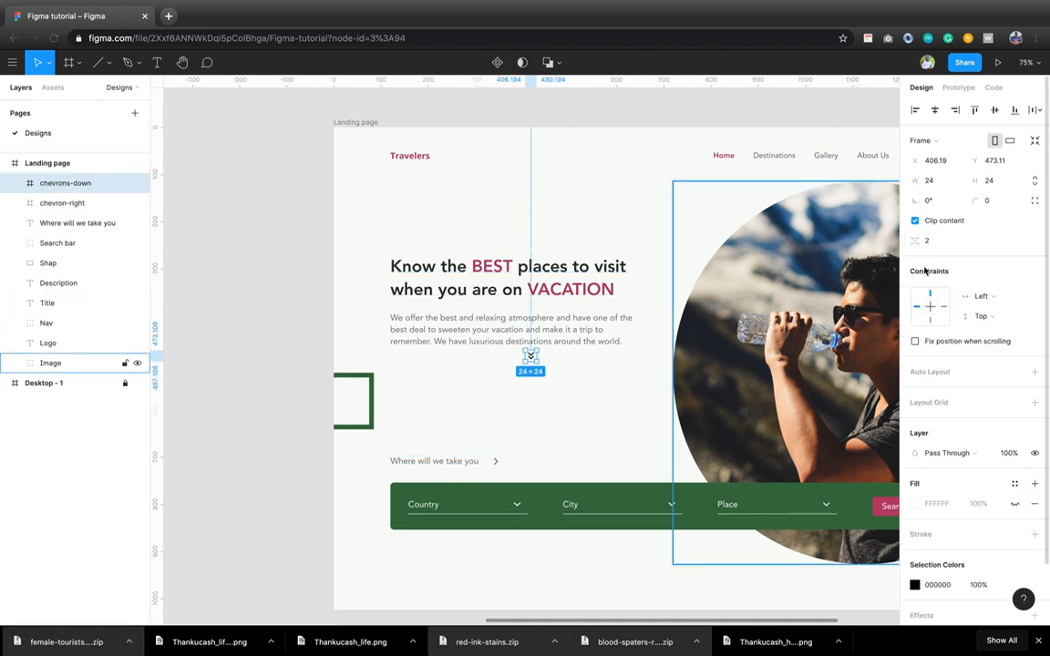
{"action": "left_click", "coordinate": [938, 585]}
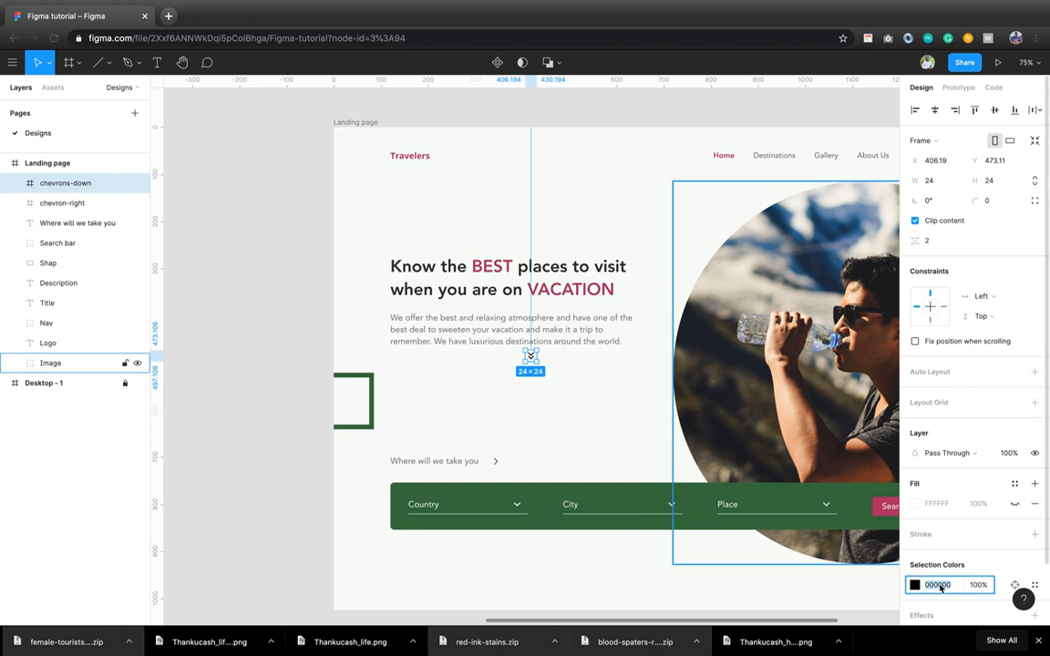
{"action": "type", "text": "7676767"}
{"action": "key", "text": "Return"}
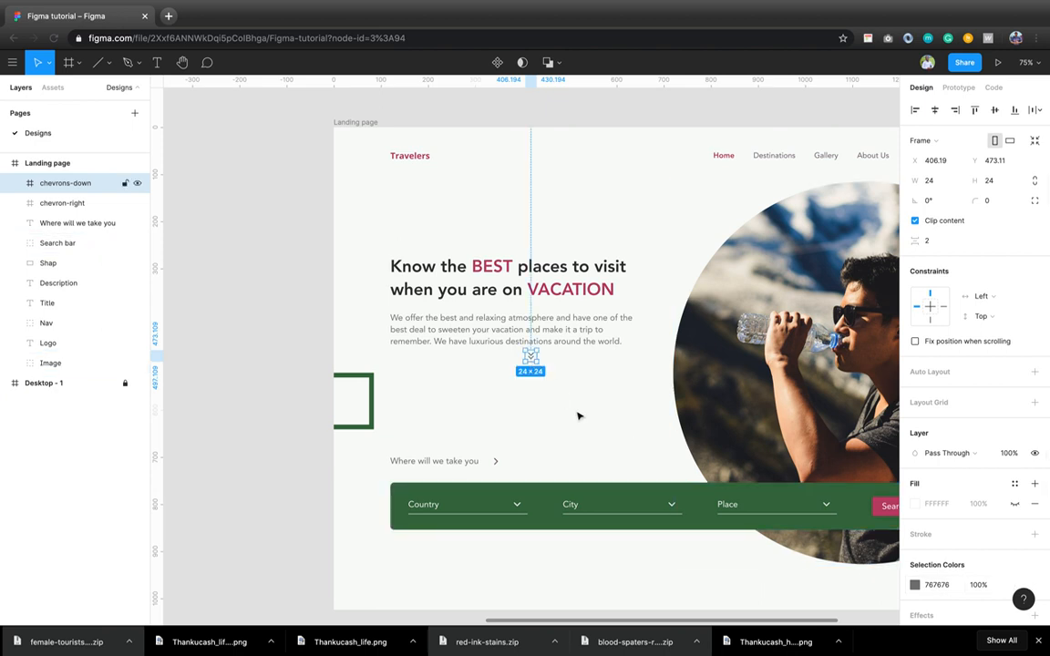
- Place the chevrons-down icon below the search bar, centered horizontally on the Landing page at Y 959
{"action": "left_click_drag", "start_coordinate": [531, 357], "coordinate": [691, 570]}
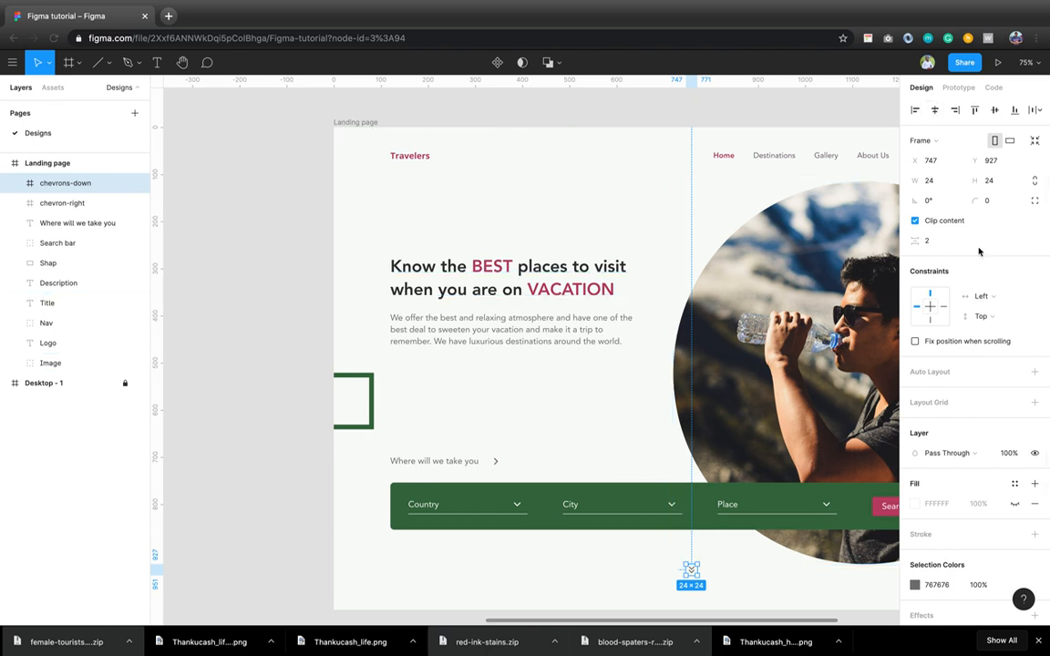
{"action": "left_click", "coordinate": [934, 109]}
{"action": "scroll", "coordinate": [719, 419], "scroll_direction": "right", "scroll_amount": 1}
{"action": "scroll", "coordinate": [719, 420], "scroll_direction": "down", "scroll_amount": 1}
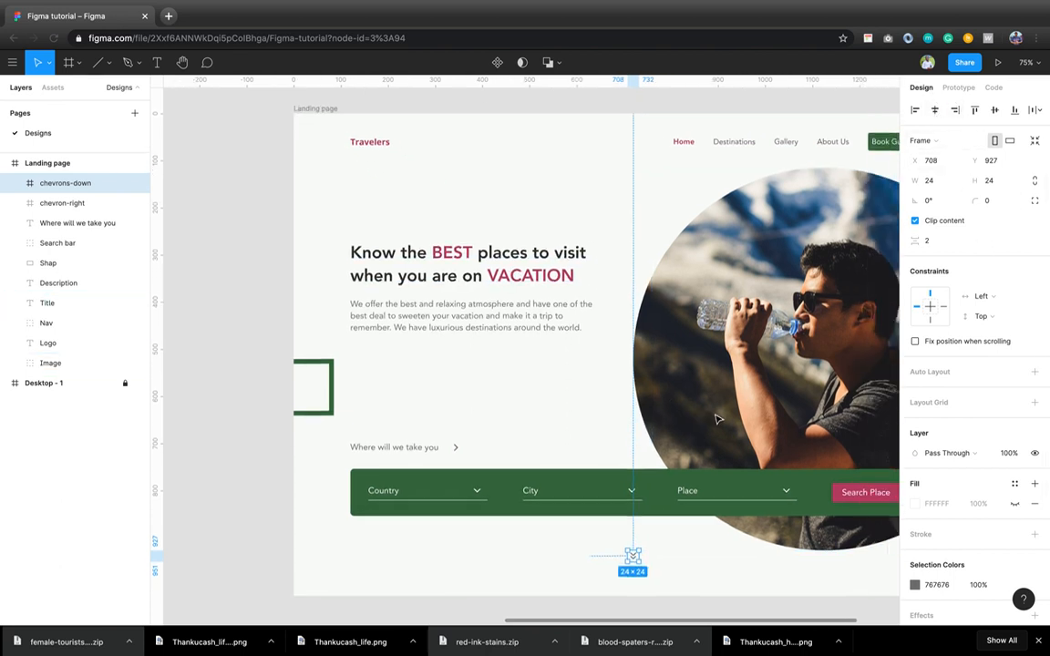
{"action": "key", "text": "shift+Down"}
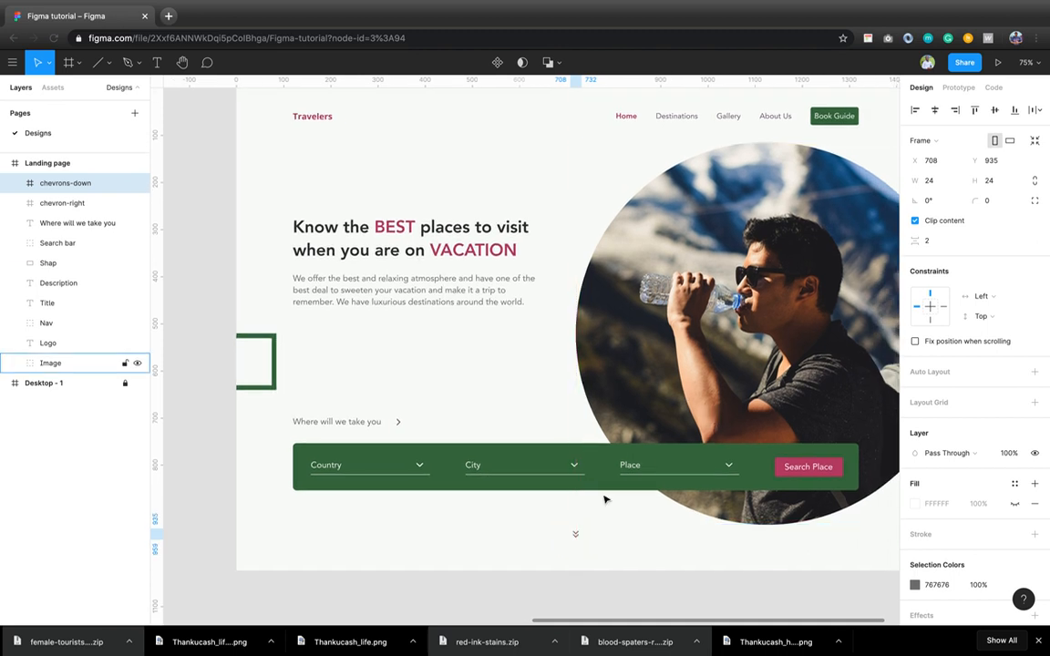
{"action": "key", "text": "shift+Down"}
{"action": "key", "text": "shift+Down"}
{"action": "key", "text": "shift+Down"}
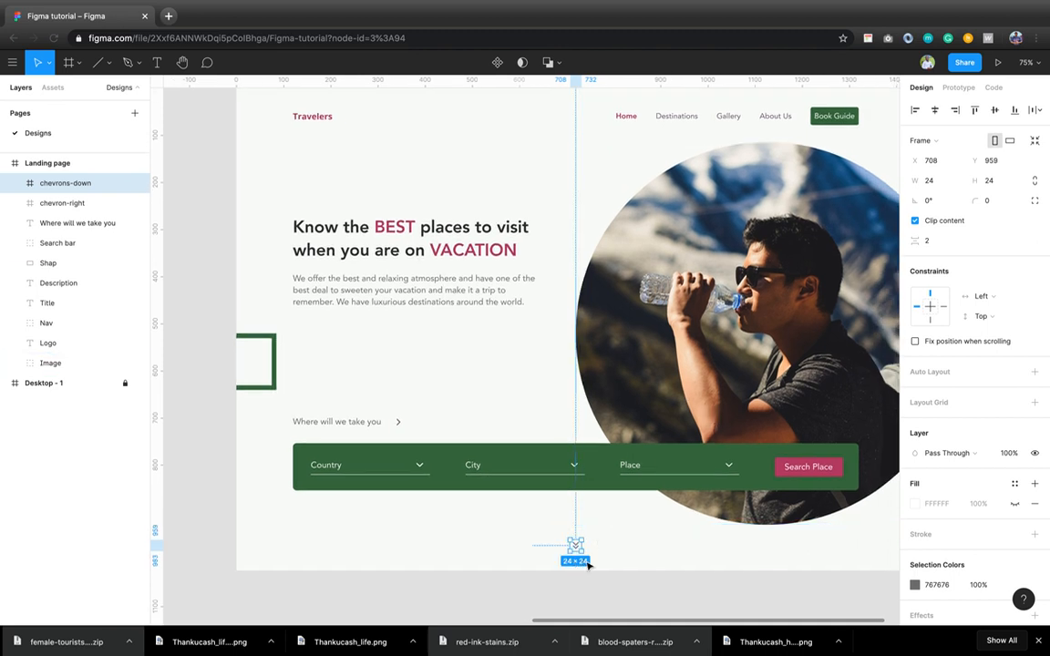
- Add the text "See Destinations" just above the chevrons-down icon
{"action": "key", "text": "t"}
{"action": "left_click", "coordinate": [690, 535]}
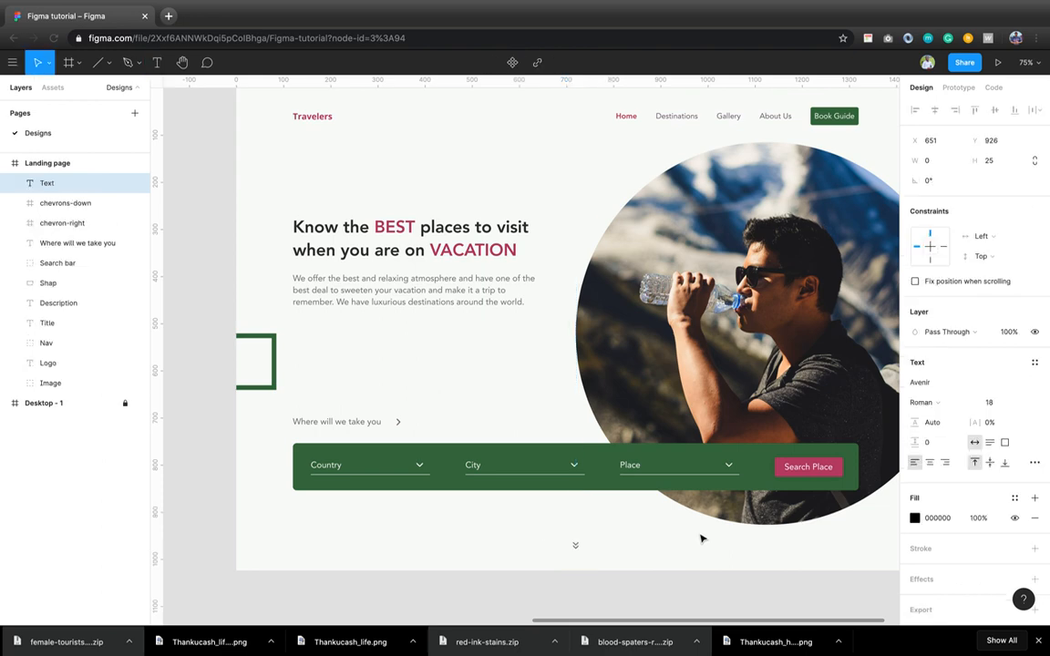
{"action": "type", "text": "See Destinati"}
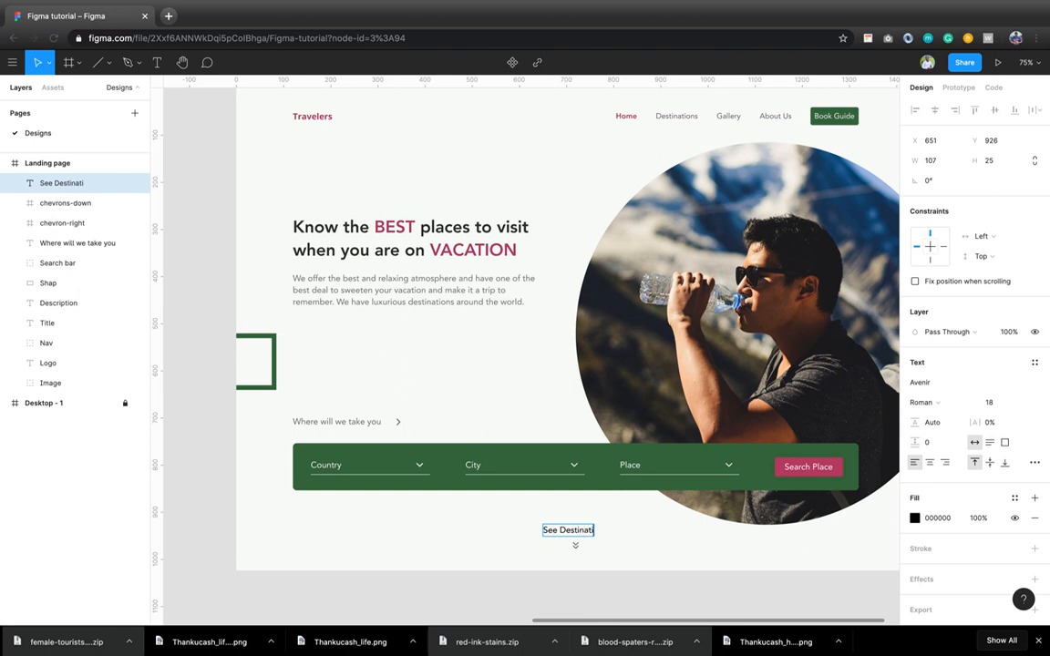
{"action": "type", "text": "ons"}
{"action": "key", "text": "Escape"}
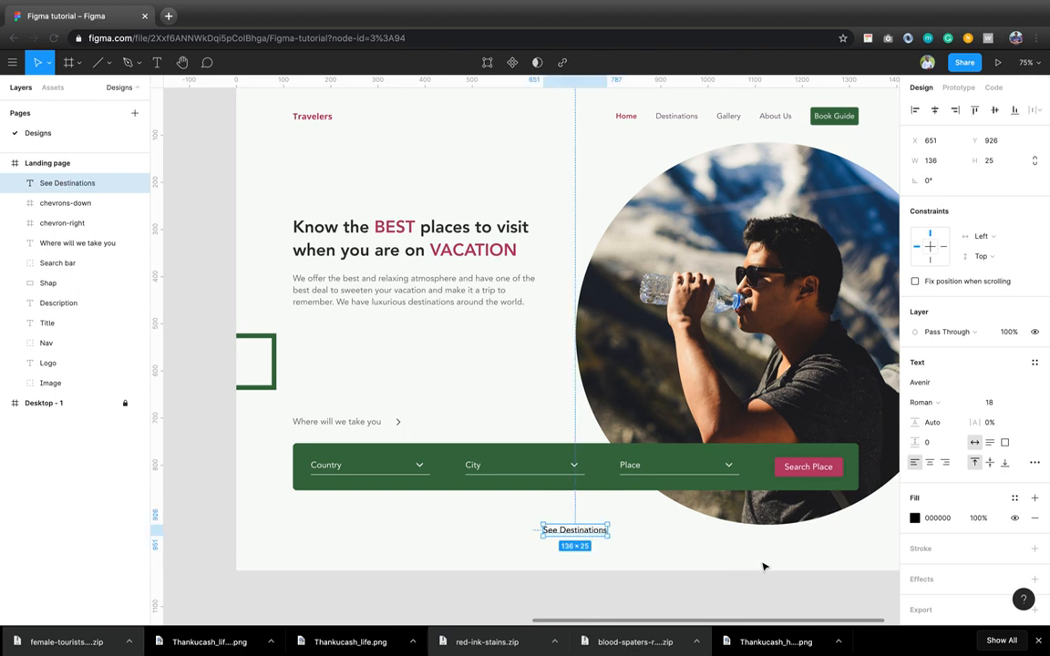
- Set the "See Destinations" text color to 767676 and center the text horizontally on the Landing page
{"action": "left_click", "coordinate": [942, 520]}
{"action": "type", "text": "767676"}
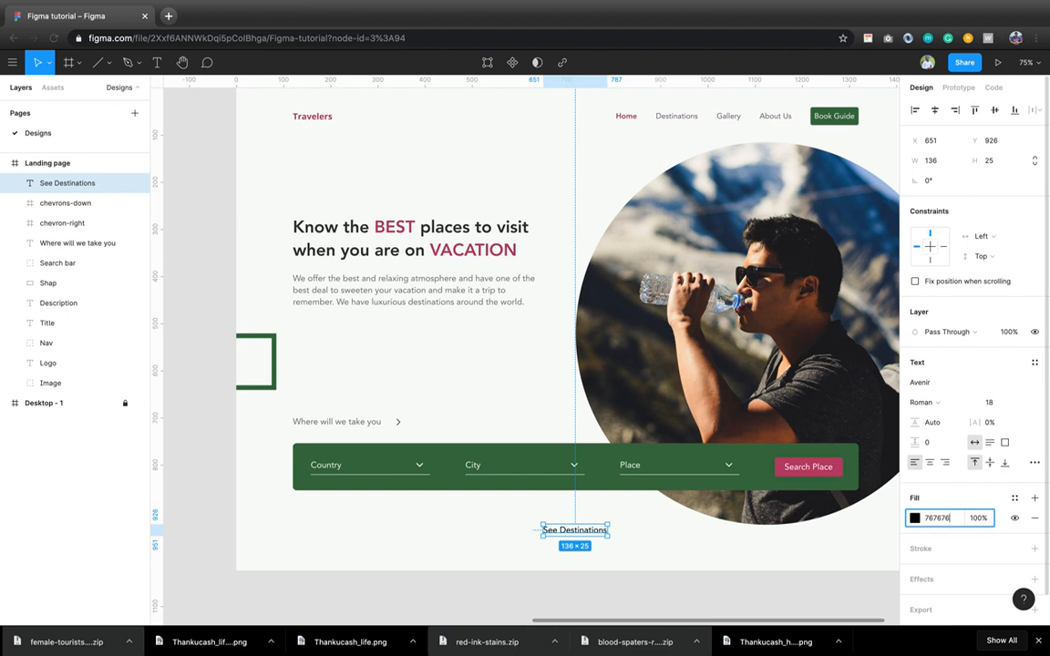
{"action": "key", "text": "Return"}
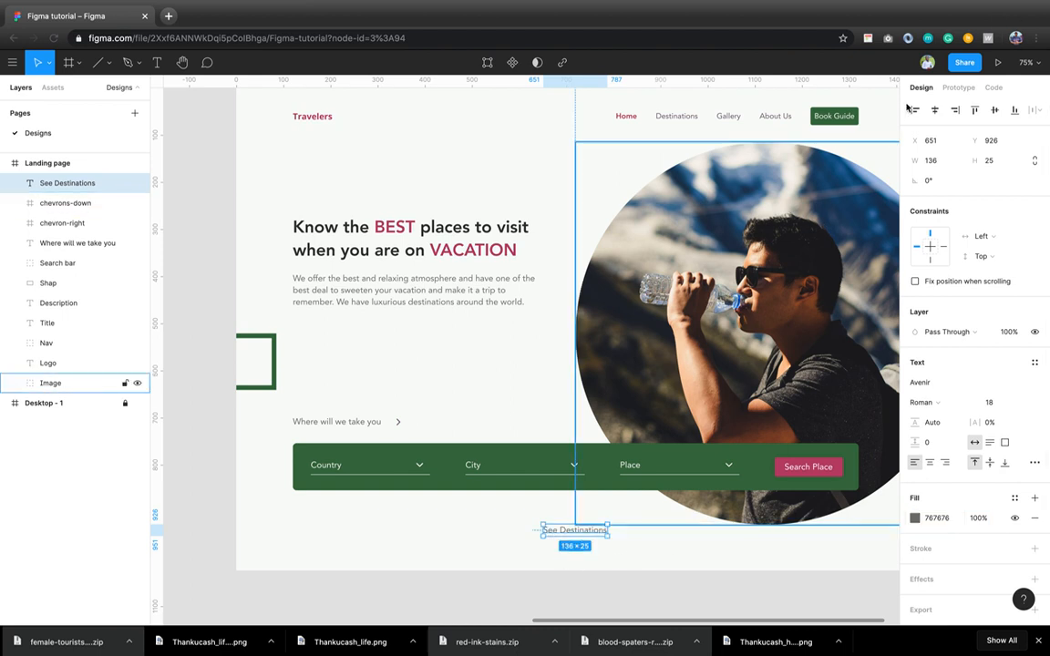
{"action": "left_click", "coordinate": [934, 109]}
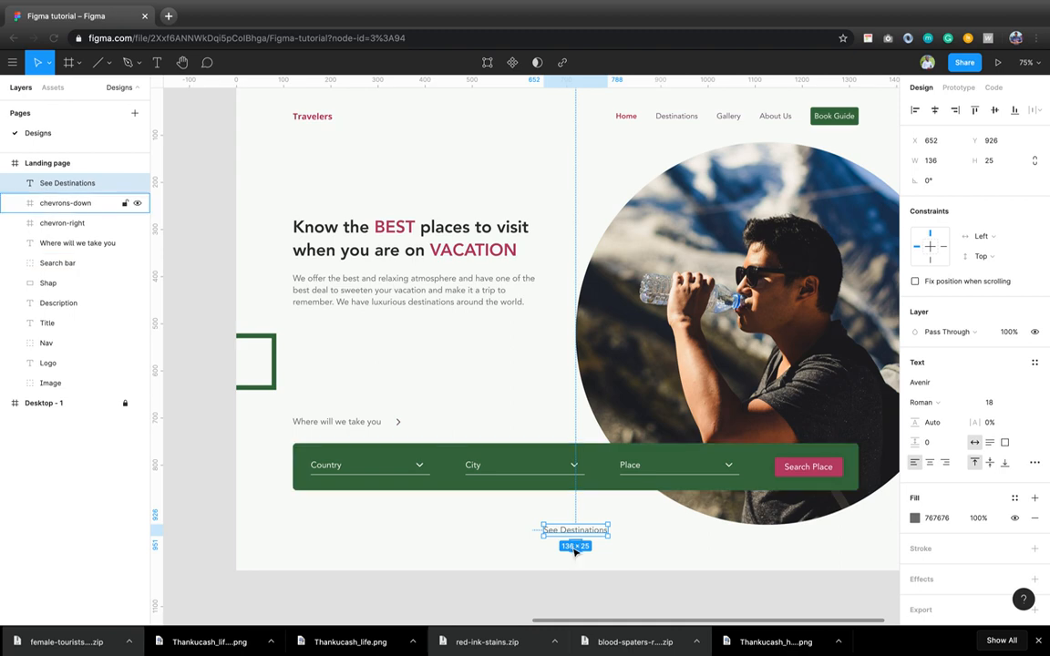
- Group the "See Destinations" text with the chevrons-down icon and clear the selection
{"action": "left_click", "coordinate": [575, 546], "text": "shift"}
{"action": "key", "text": "super+g"}
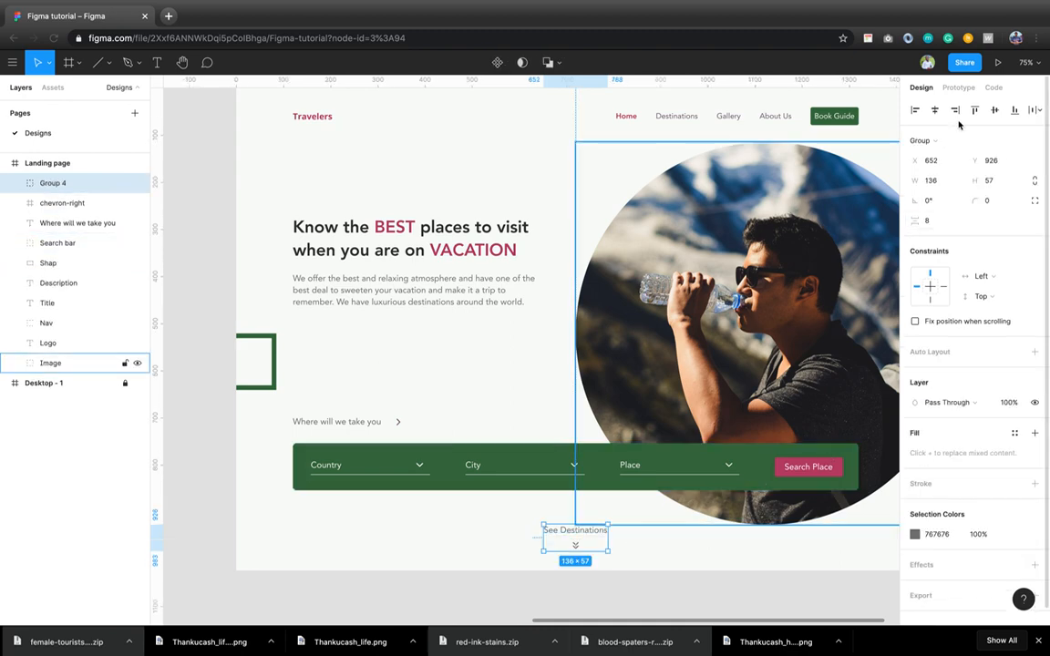
{"action": "left_click", "coordinate": [759, 577]}
- Compare the Landing page with the Desktop - 1 design and examine its overall layout
{"action": "scroll", "coordinate": [760, 577], "scroll_direction": "down", "scroll_amount": 3}
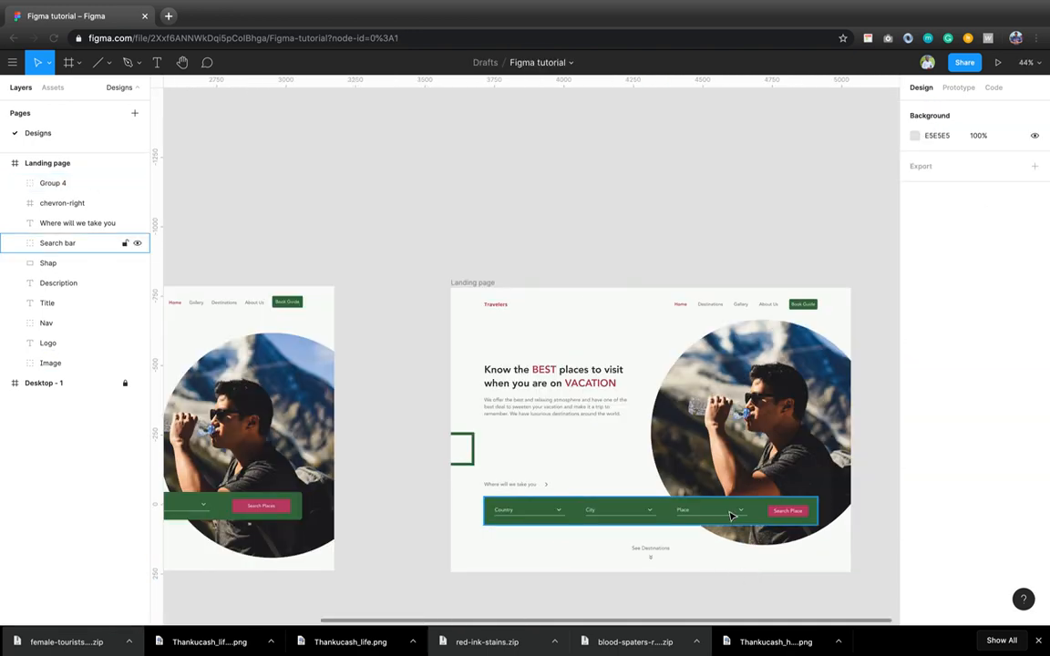
{"action": "scroll", "coordinate": [730, 516], "scroll_direction": "down", "scroll_amount": 2}
{"action": "scroll", "coordinate": [730, 516], "scroll_direction": "left", "scroll_amount": 2}
{"action": "scroll", "coordinate": [730, 516], "scroll_direction": "left", "scroll_amount": 3}
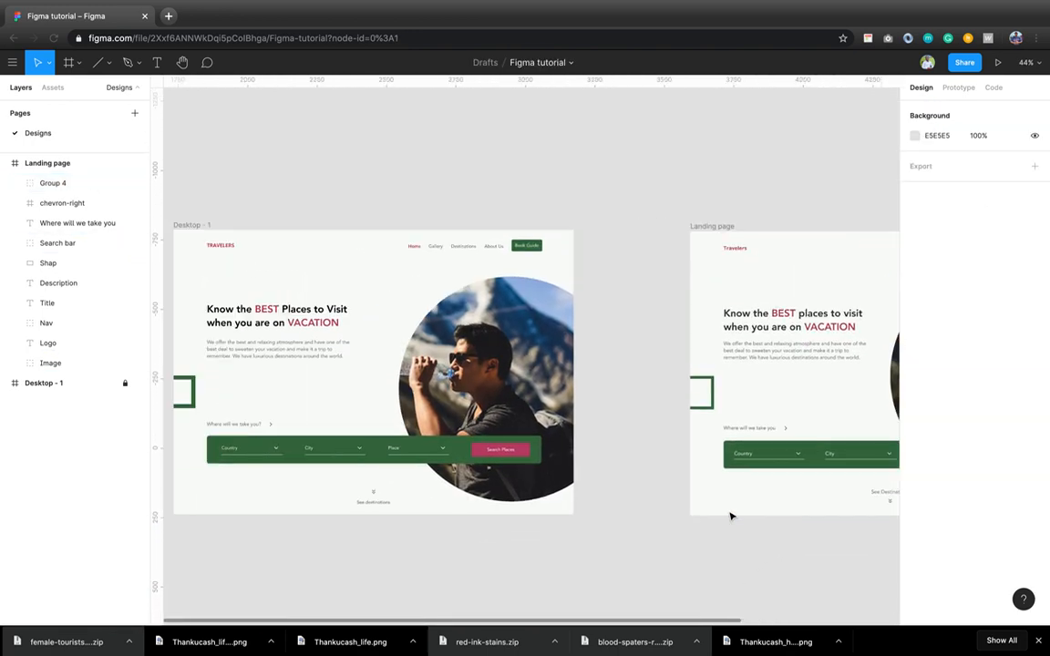
{"action": "scroll", "coordinate": [730, 516], "scroll_direction": "right", "scroll_amount": 8}
{"action": "scroll", "coordinate": [731, 516], "scroll_direction": "up", "scroll_amount": 1}
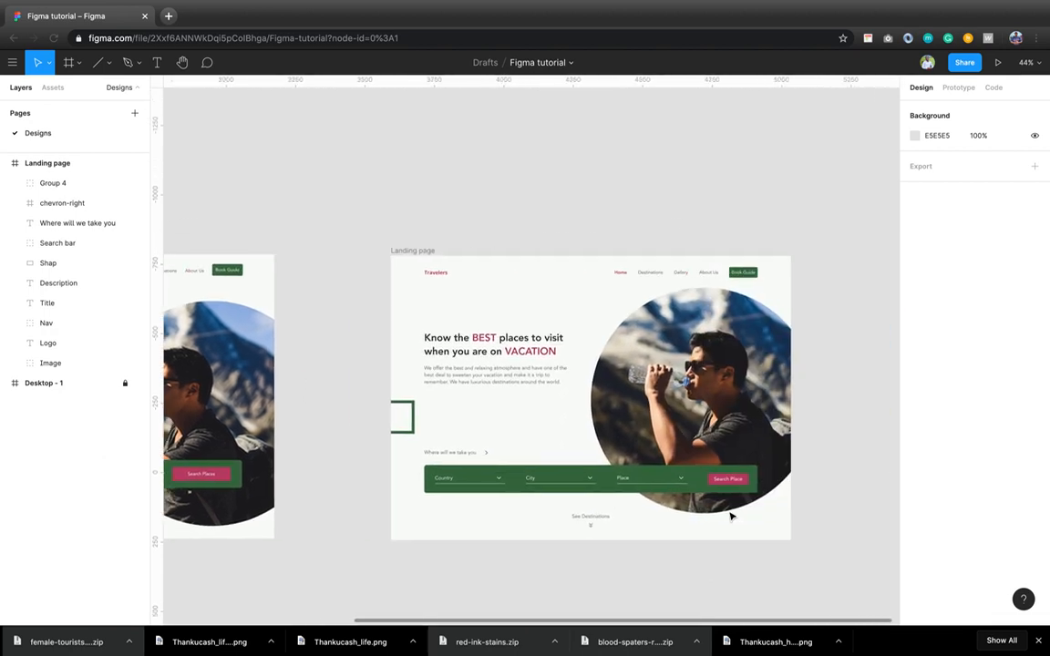
{"action": "scroll", "coordinate": [730, 516], "scroll_direction": "right", "scroll_amount": 2}
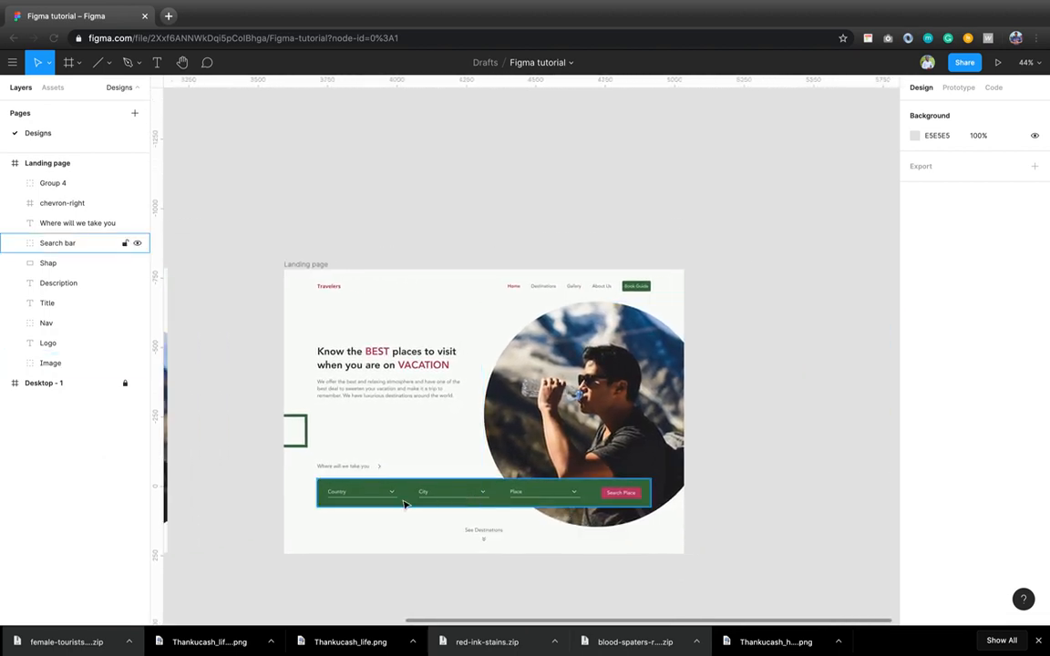
{"action": "scroll", "coordinate": [410, 500], "scroll_direction": "up", "scroll_amount": 5, "text": "ctrl"}
{"action": "scroll", "coordinate": [405, 504], "scroll_direction": "up", "scroll_amount": 2, "text": "ctrl"}
{"action": "scroll", "coordinate": [406, 504], "scroll_direction": "down", "scroll_amount": 6, "text": "ctrl"}
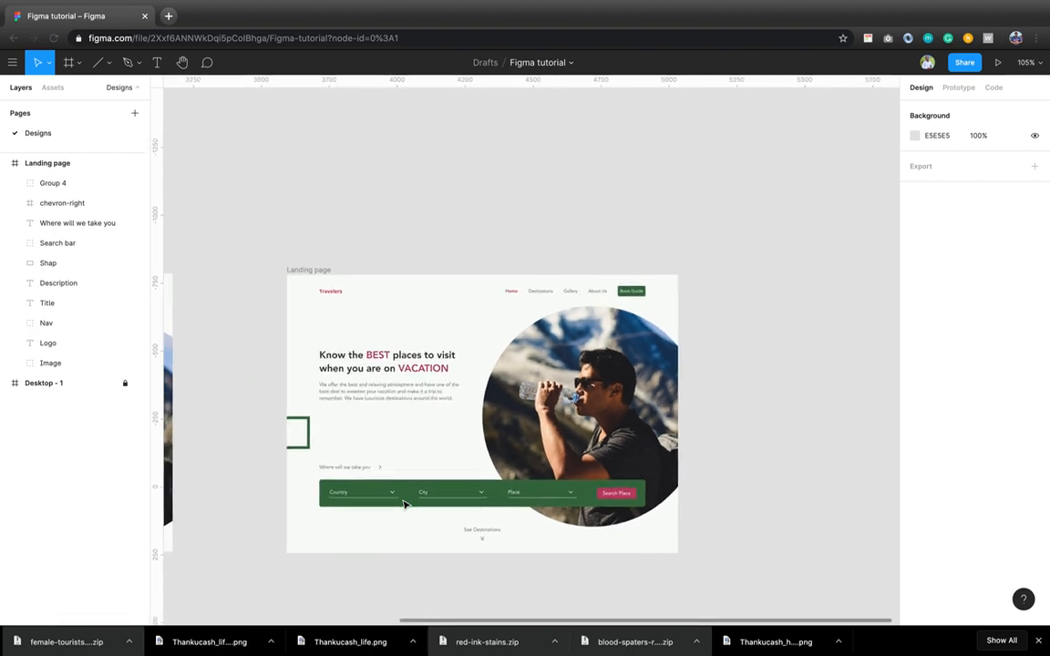
{"action": "scroll", "coordinate": [406, 504], "scroll_direction": "up", "scroll_amount": 2, "text": "ctrl"}
{"action": "scroll", "coordinate": [405, 505], "scroll_direction": "up", "scroll_amount": 5, "text": "ctrl"}
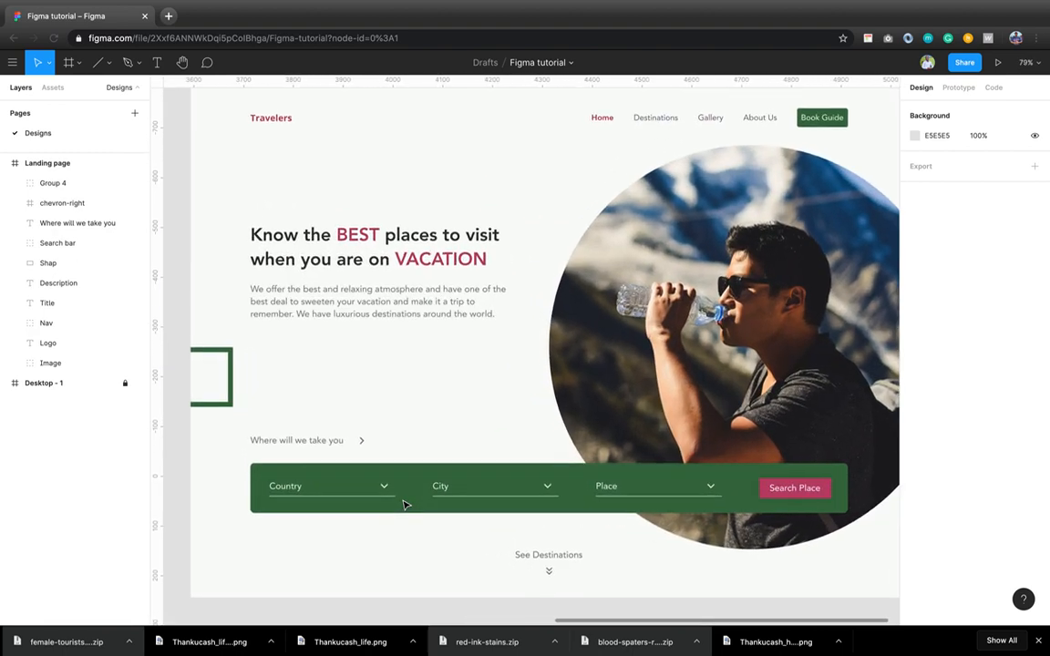
{"action": "scroll", "coordinate": [406, 504], "scroll_direction": "down", "scroll_amount": 3, "text": "ctrl"}
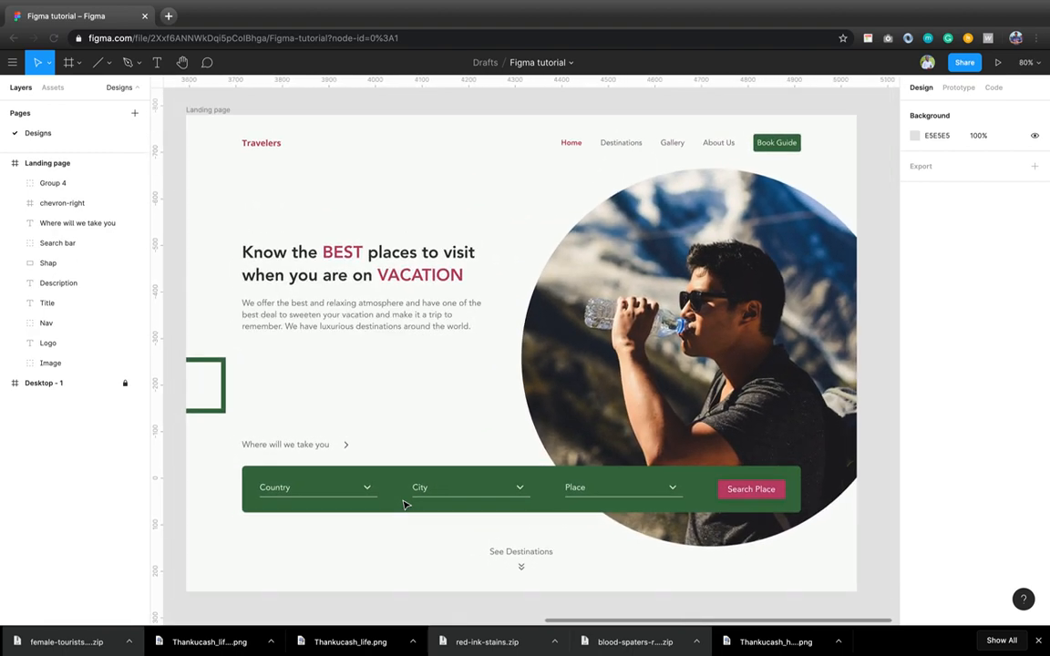
- Rename the group holding the text and chevrons-down icon as "See desitinations" and clear the selection
{"action": "left_click", "coordinate": [57, 243]}
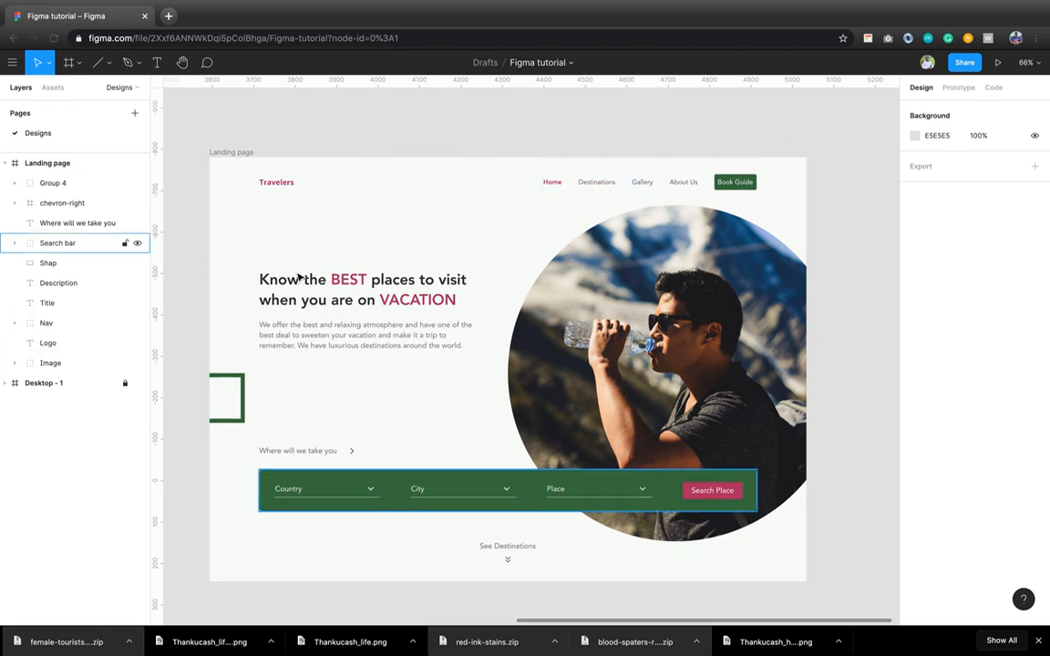
{"action": "double_click", "coordinate": [57, 186]}
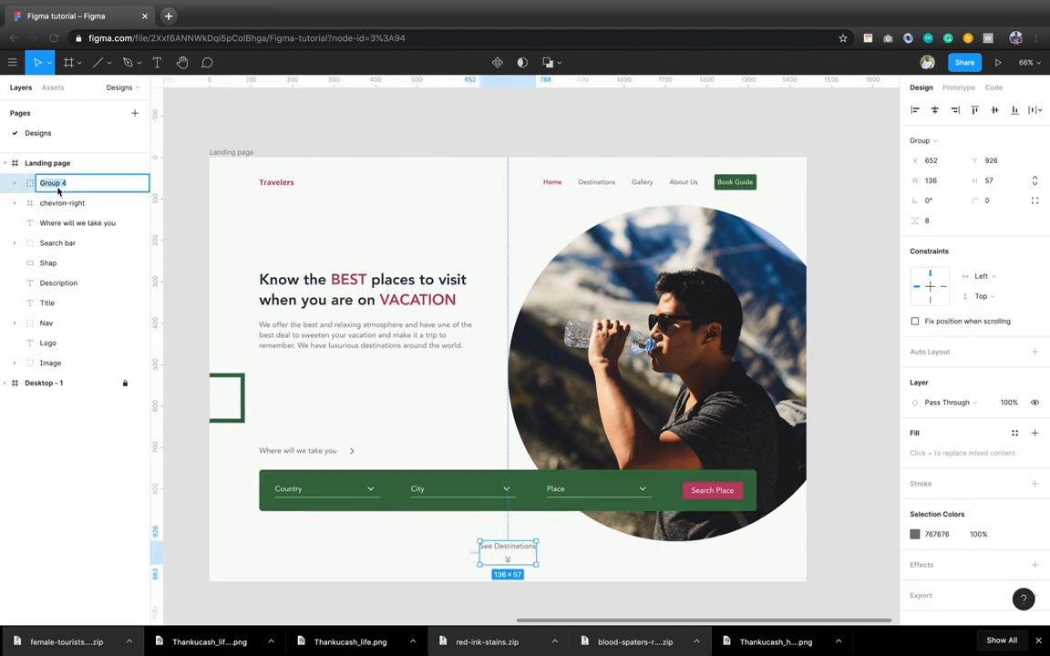
{"action": "type", "text": "S"}
{"action": "type", "text": "ations"}
{"action": "key", "text": "Return"}
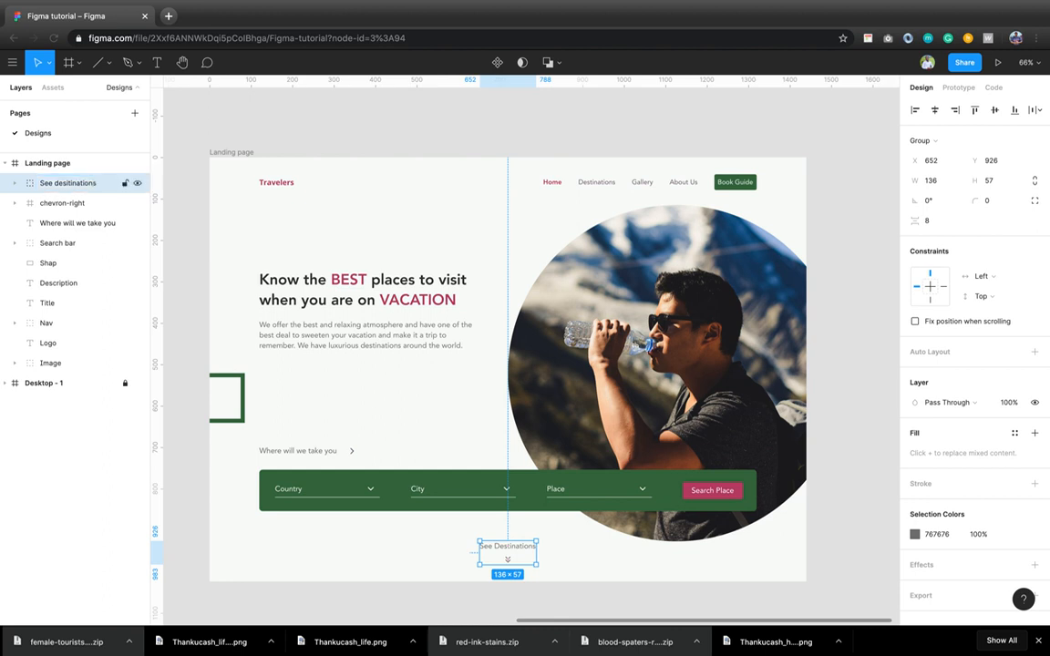
{"action": "left_click", "coordinate": [403, 439]}
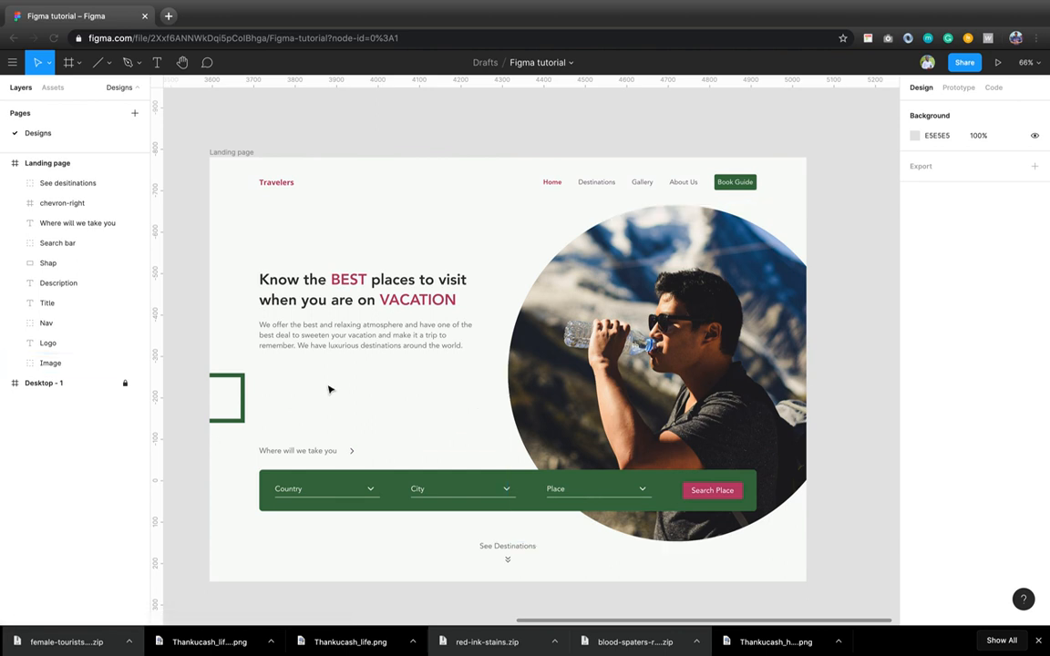
{"action": "scroll", "coordinate": [392, 382], "scroll_direction": "up", "scroll_amount": 3}
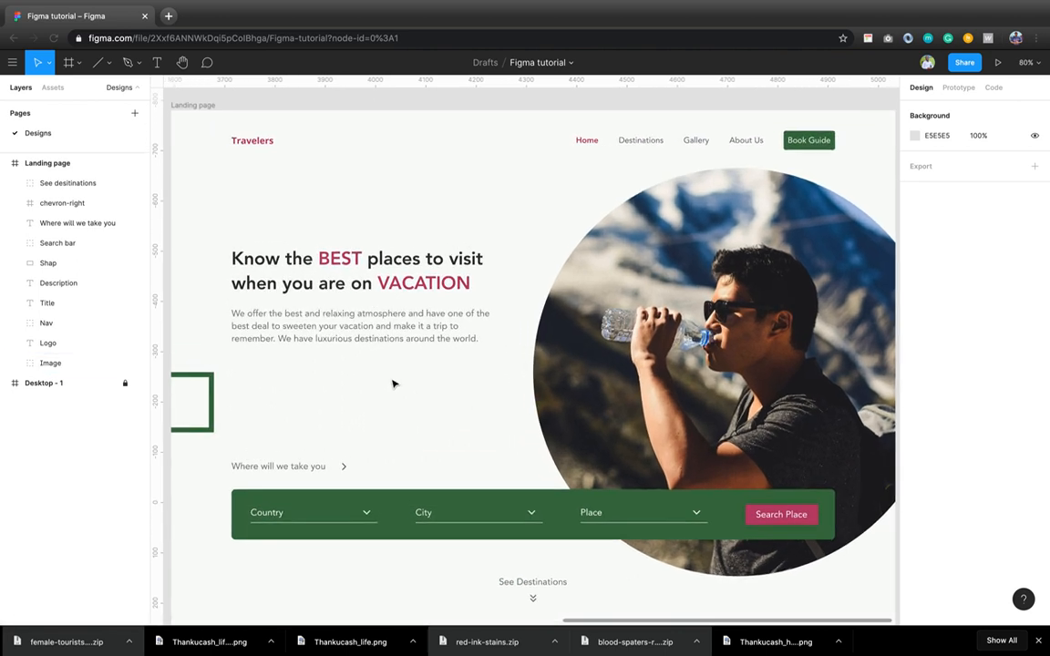